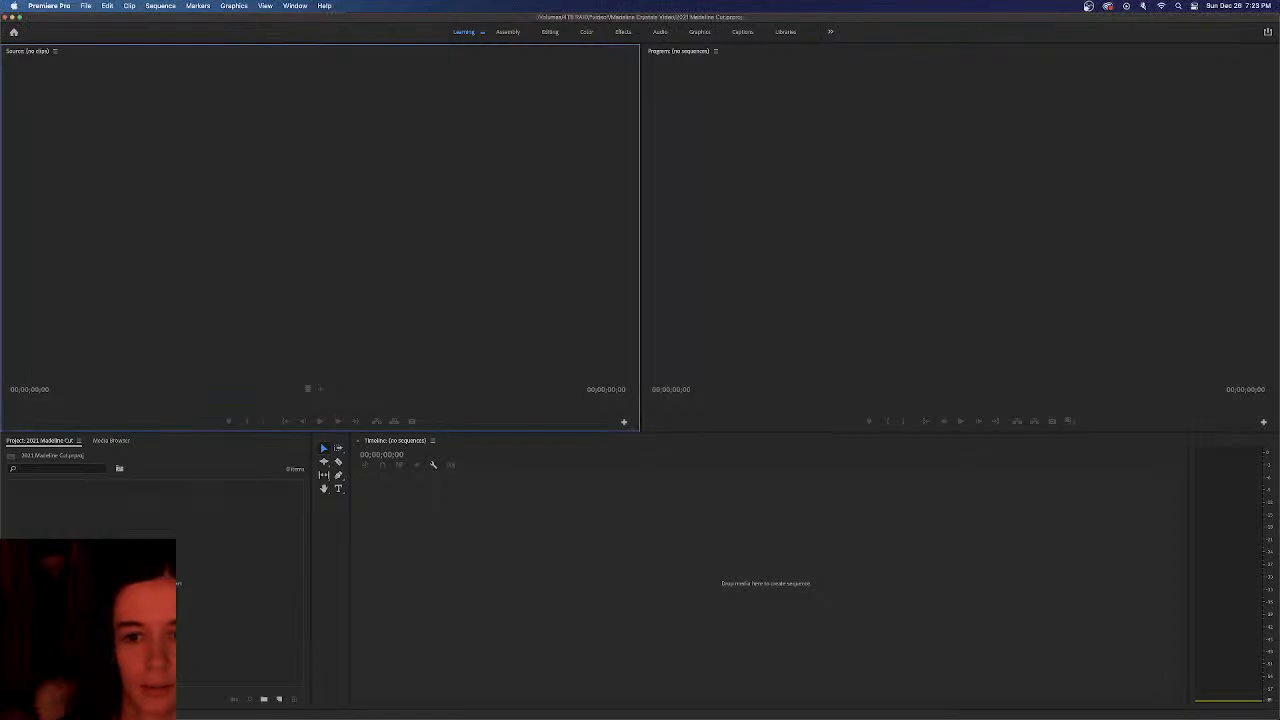
Close the Media Browser and import all the shoot's footage files into the project
click(110, 441)
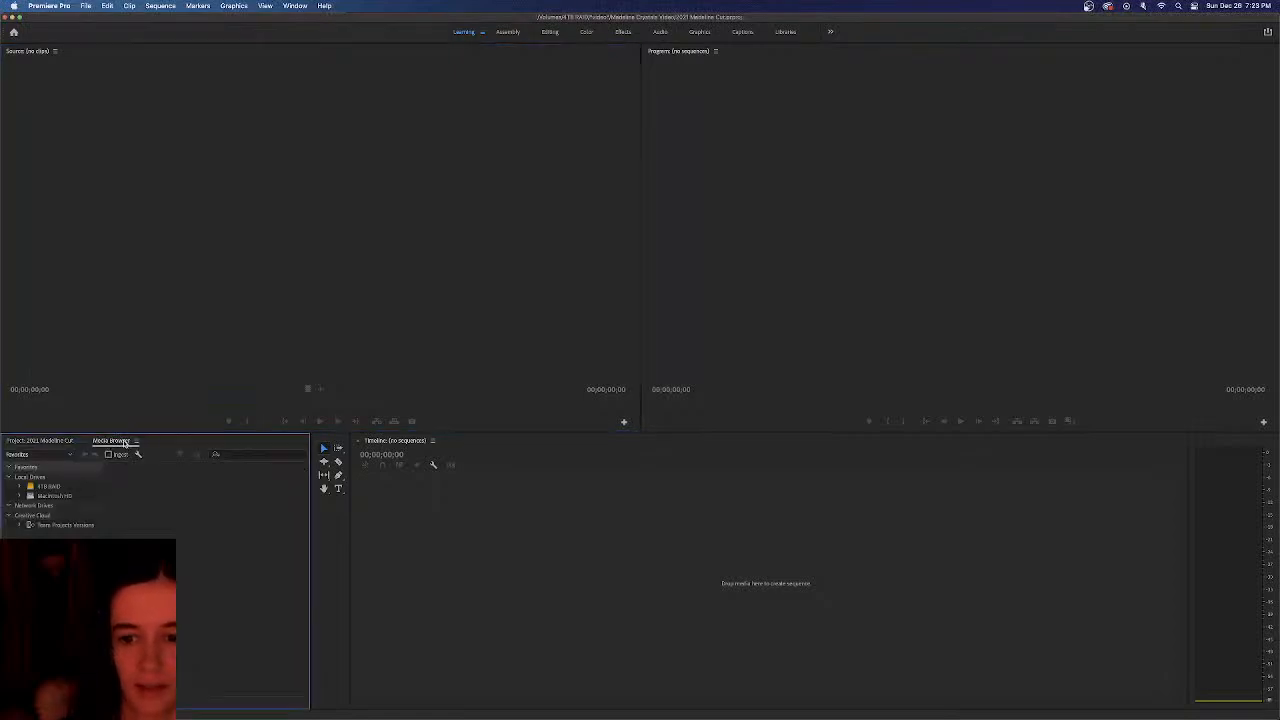
click(128, 443)
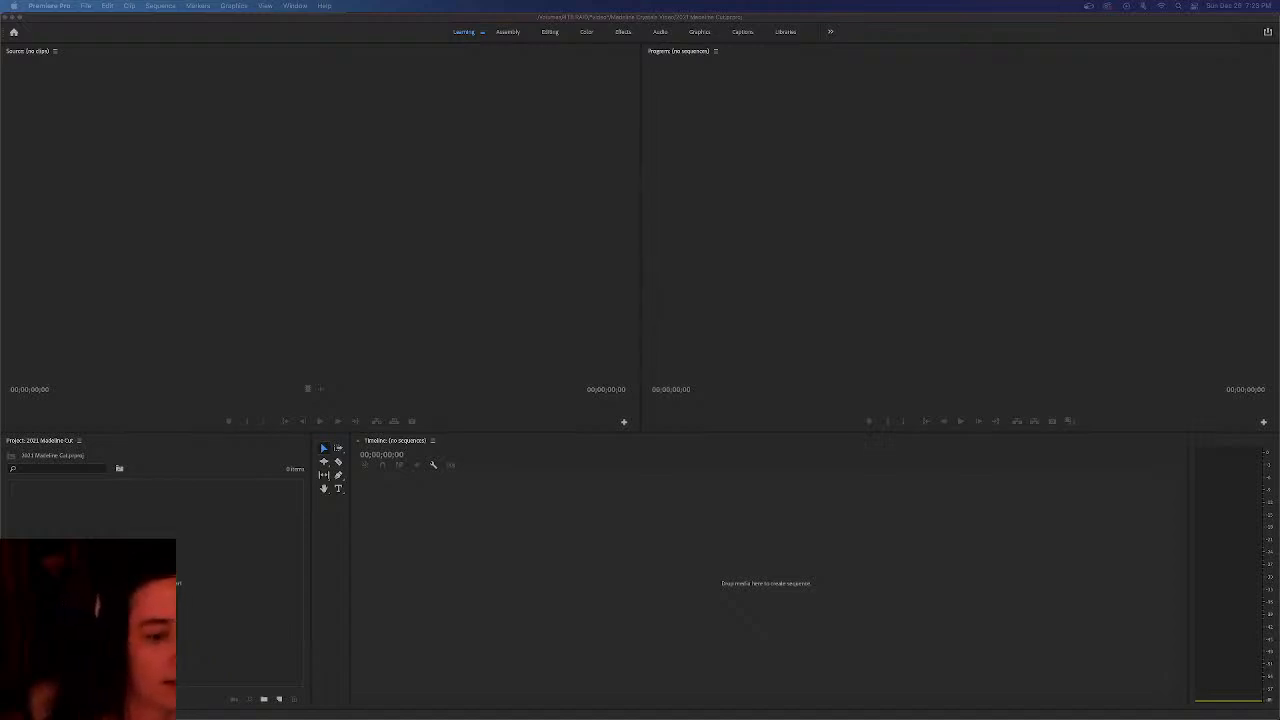
key(XF86AudioMute)
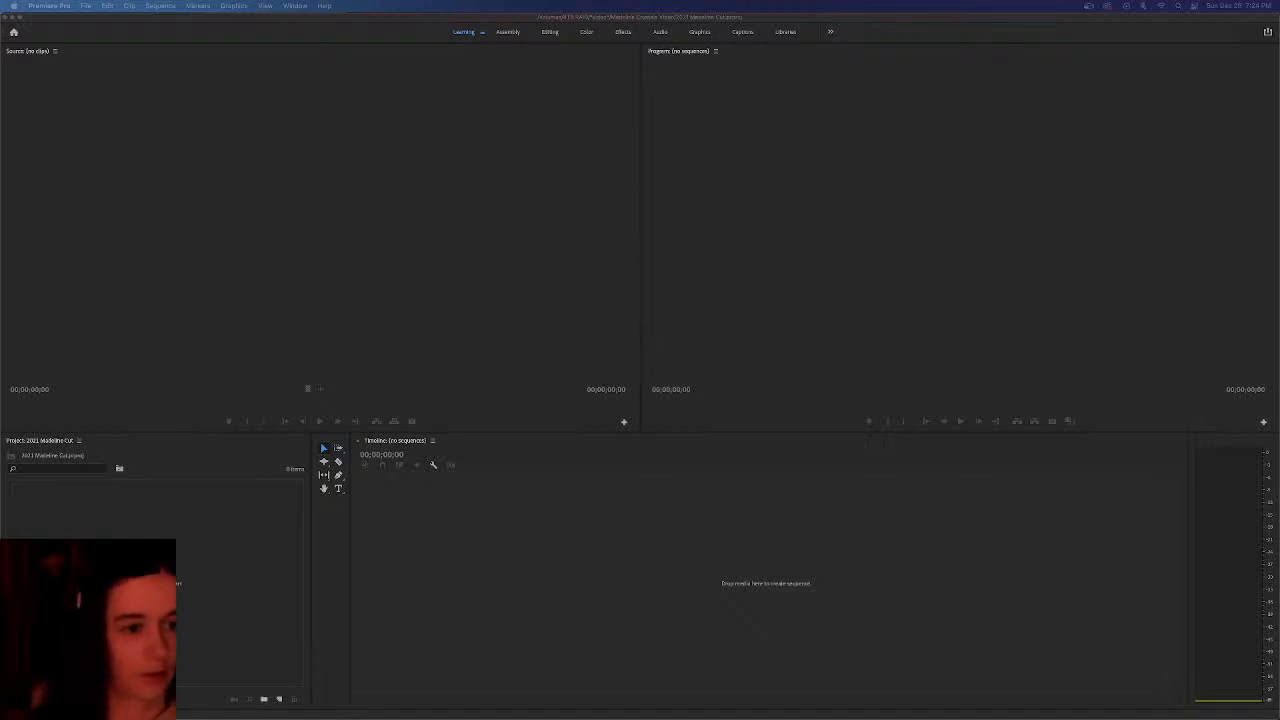
drag(86, 510, 217, 557)
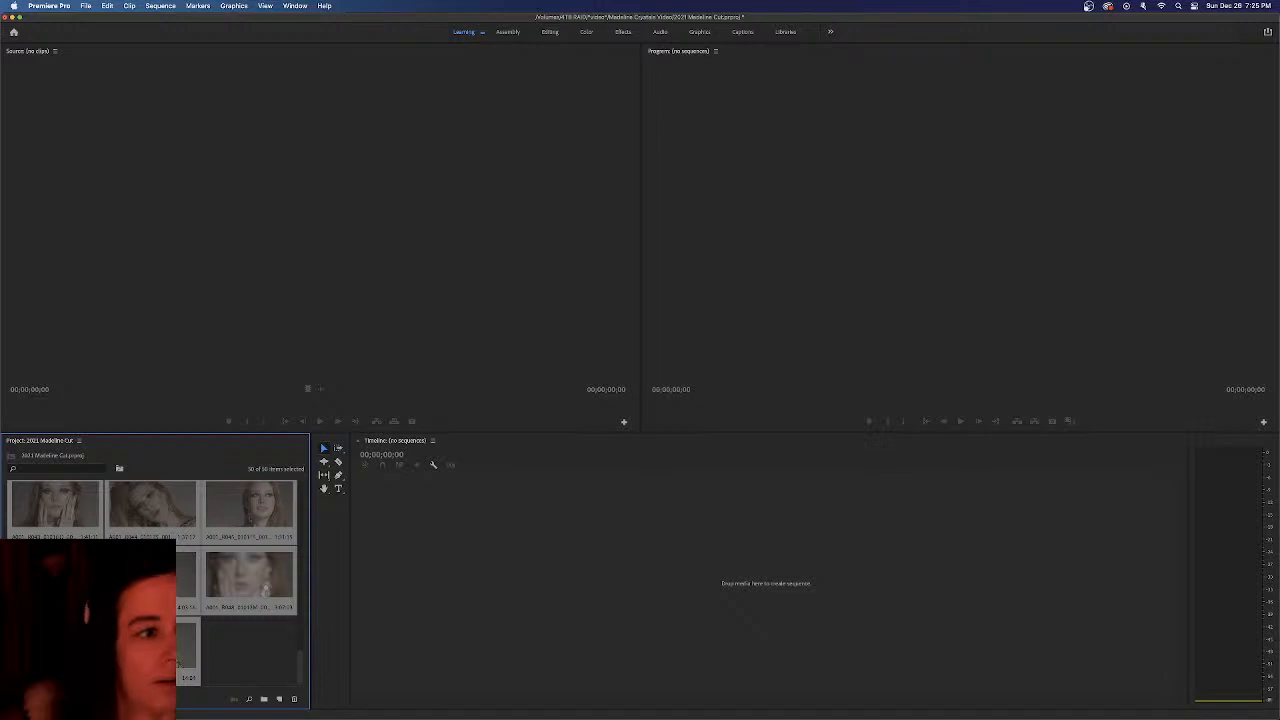
Examine the thumbnails of the imported clips to find where the footage of the long-haired model begins
key(shift+2)
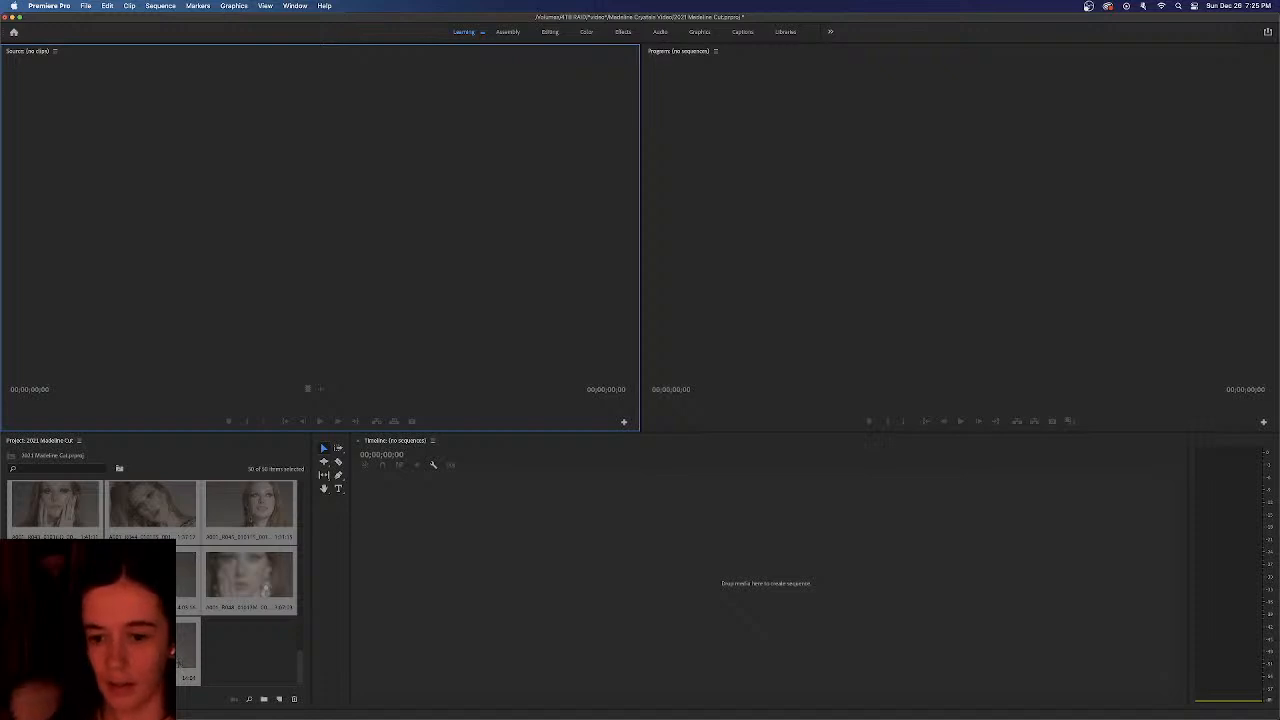
click(217, 645)
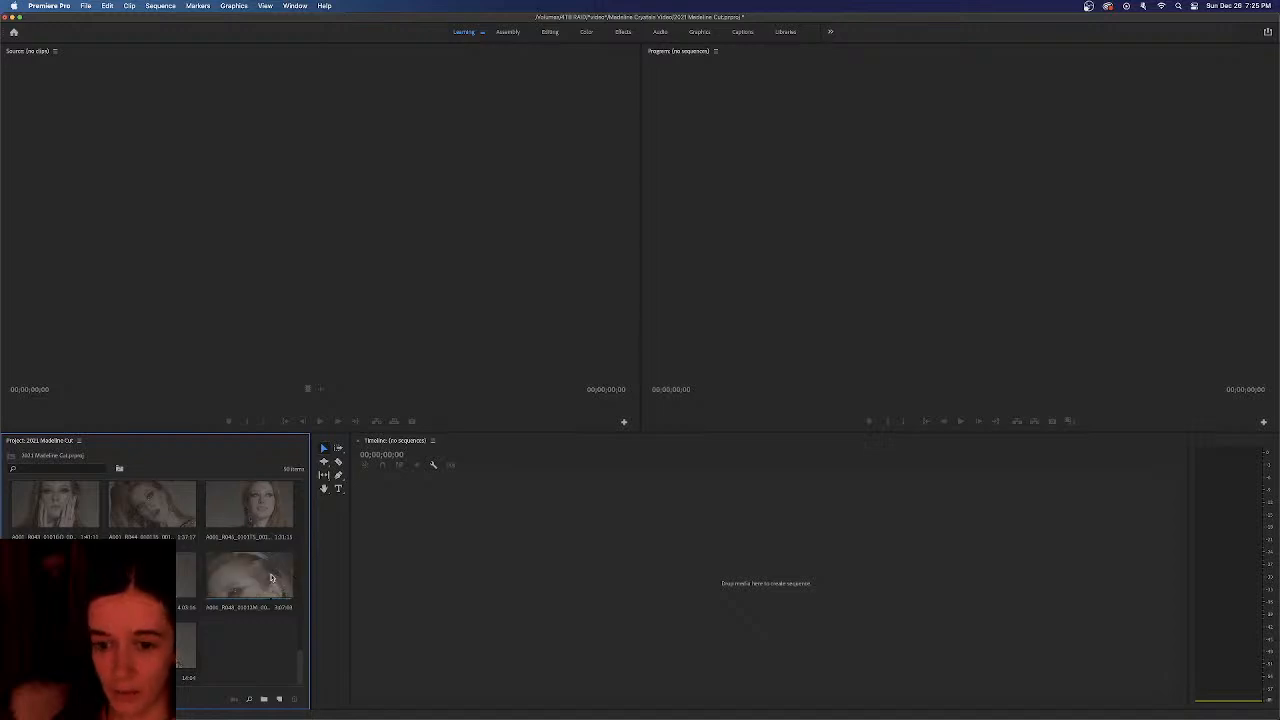
drag(302, 670, 292, 555)
scroll(290, 558, up, 2)
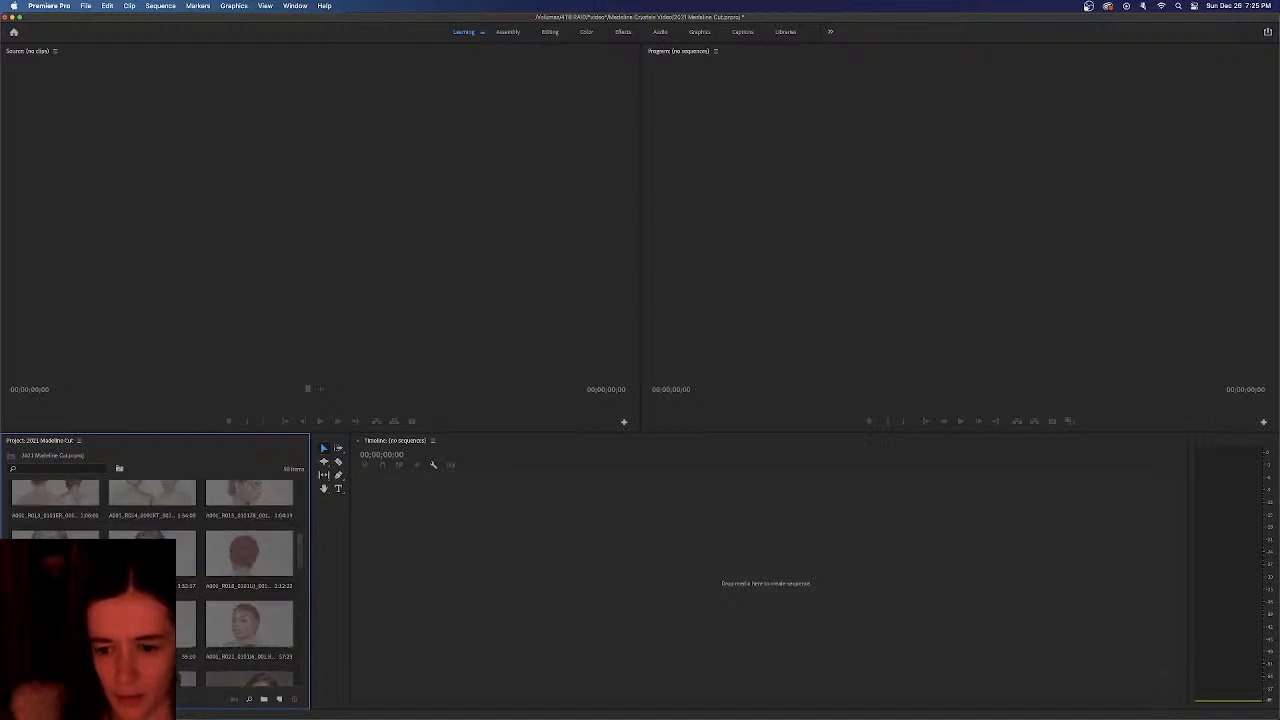
scroll(155, 570, up, 5)
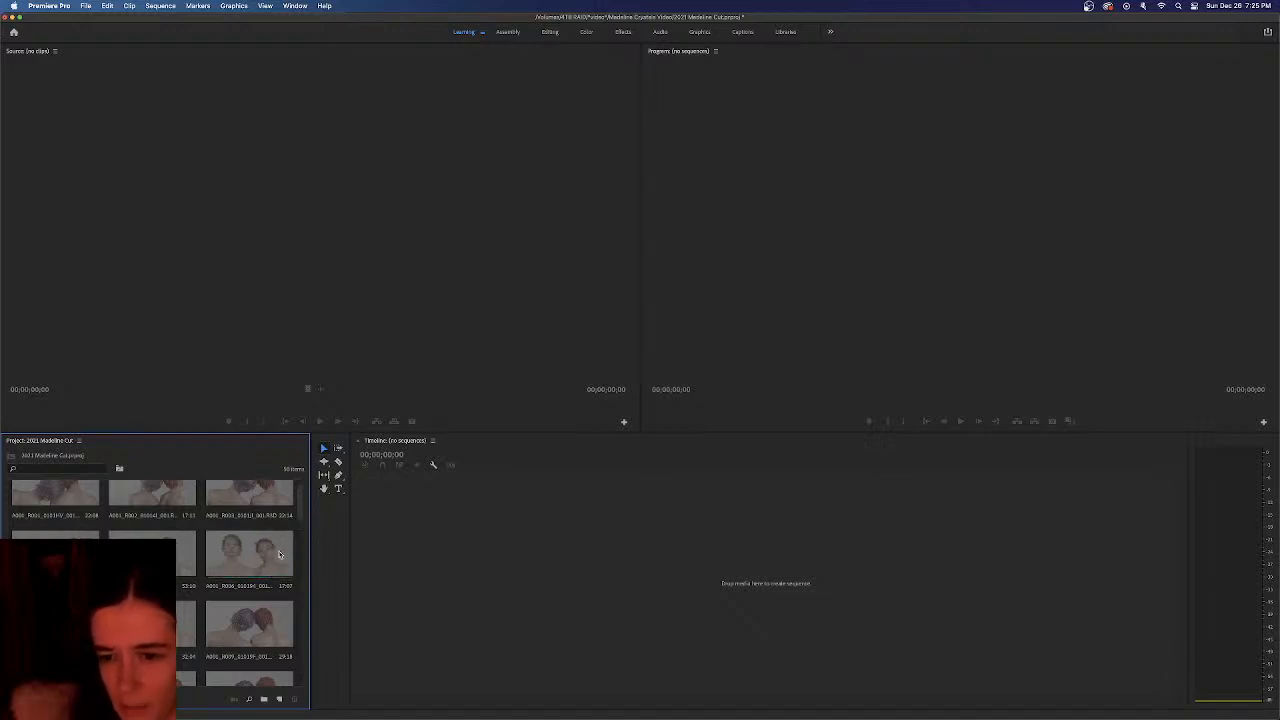
scroll(220, 548, down, 4)
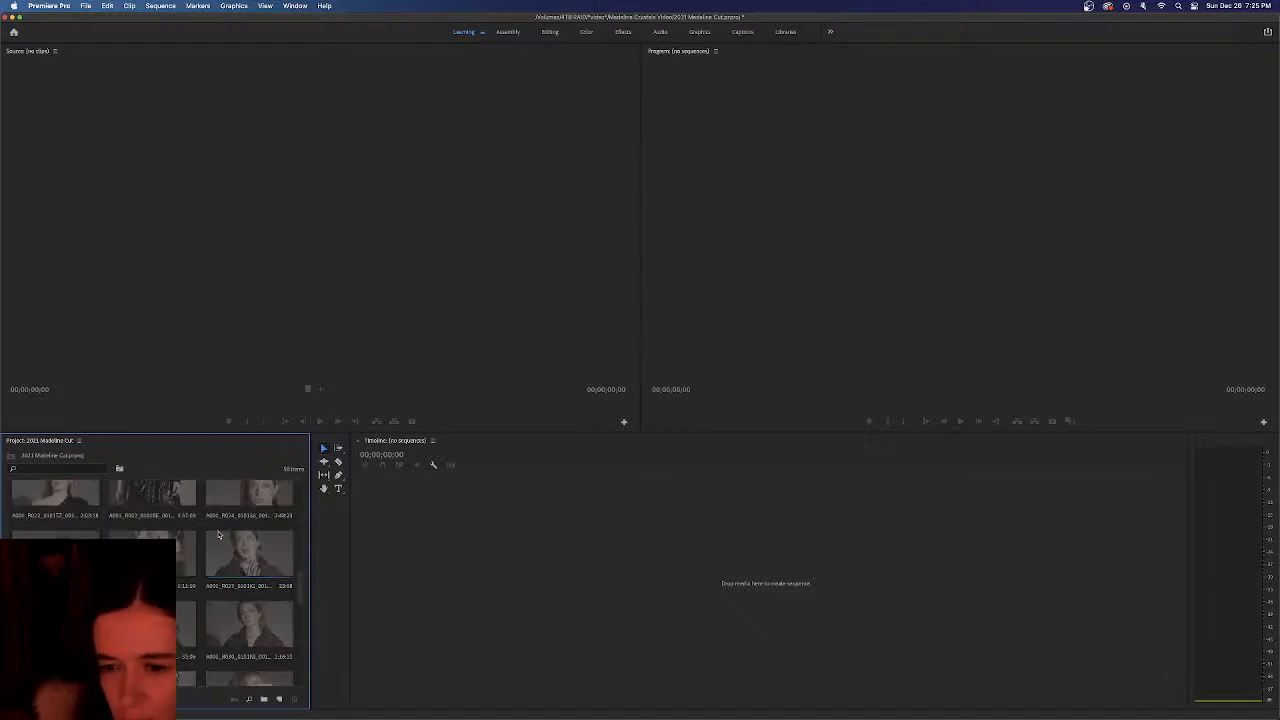
scroll(185, 535, down, 3)
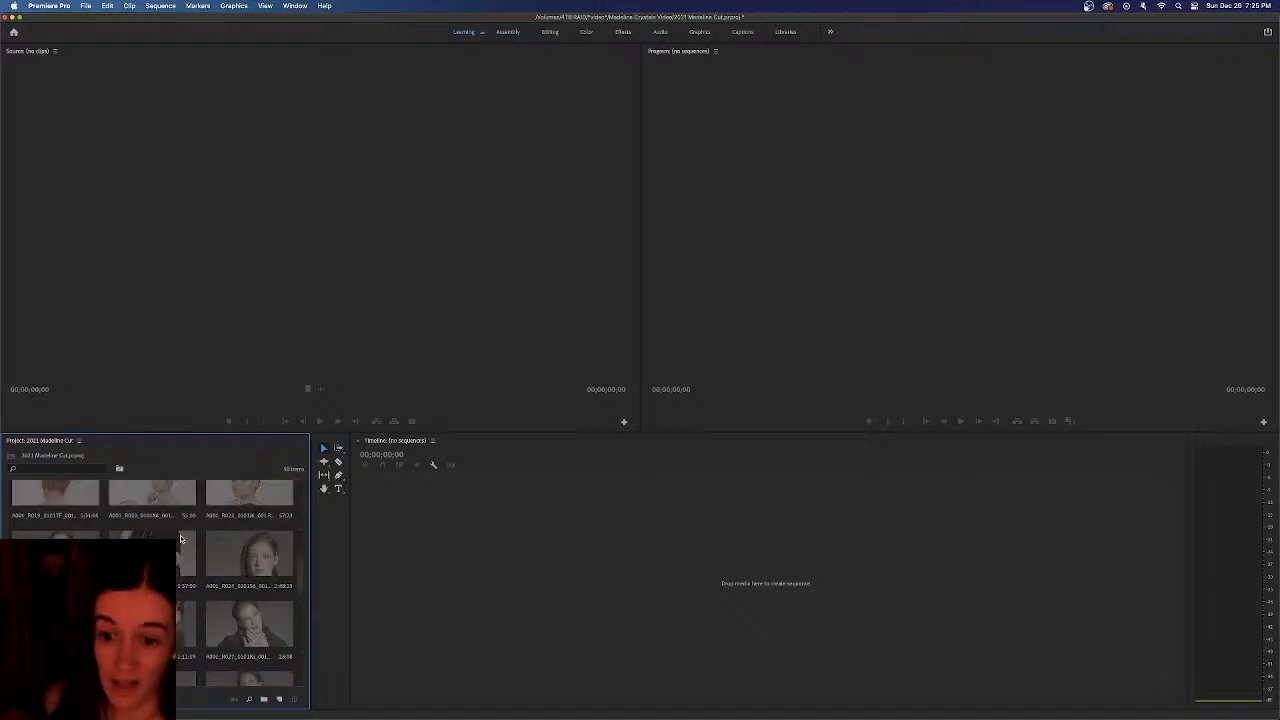
Create a sequence from all clips between the first dark-dress clip following A001_R021 and the last clip in the project
click(55, 552)
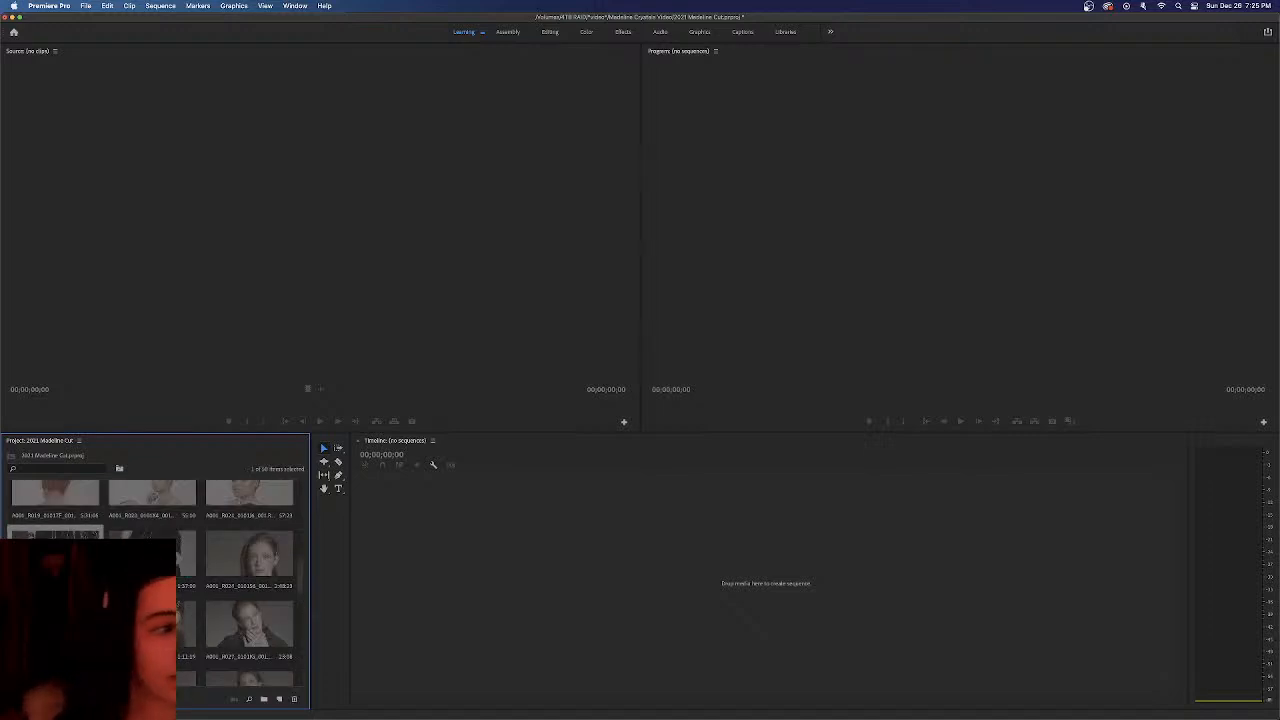
scroll(221, 570, down, 10)
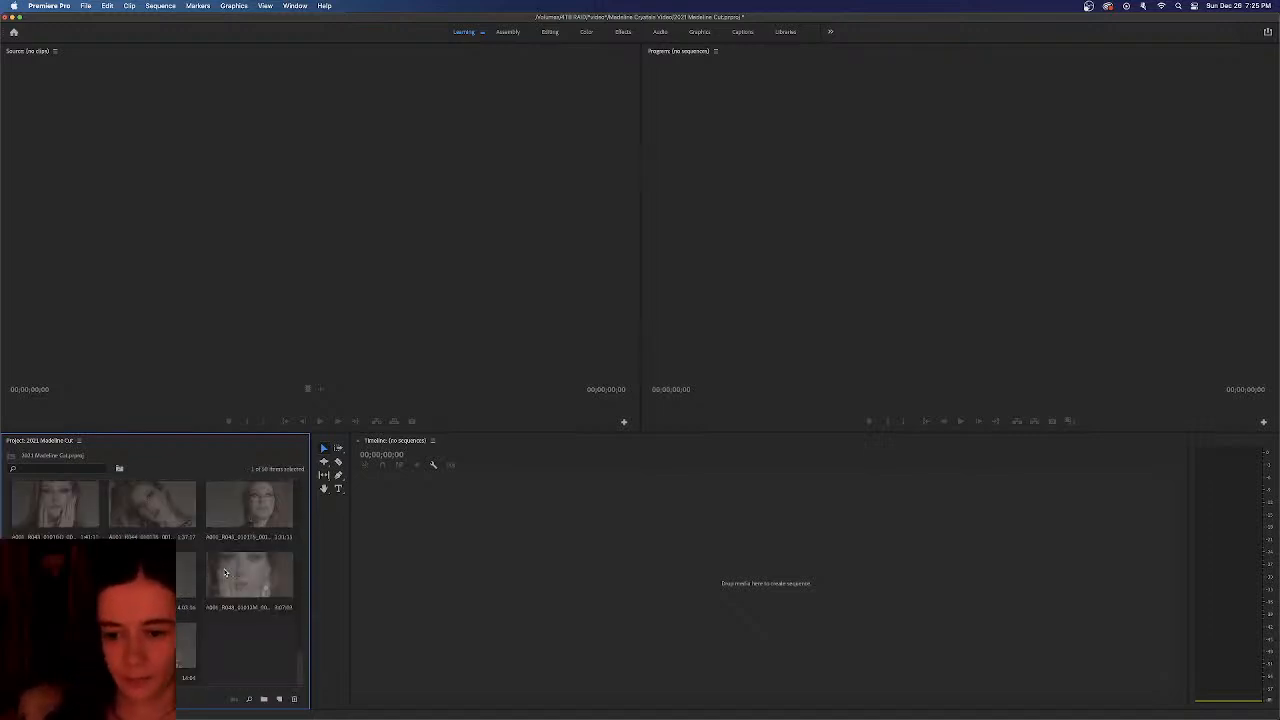
key(super+a)
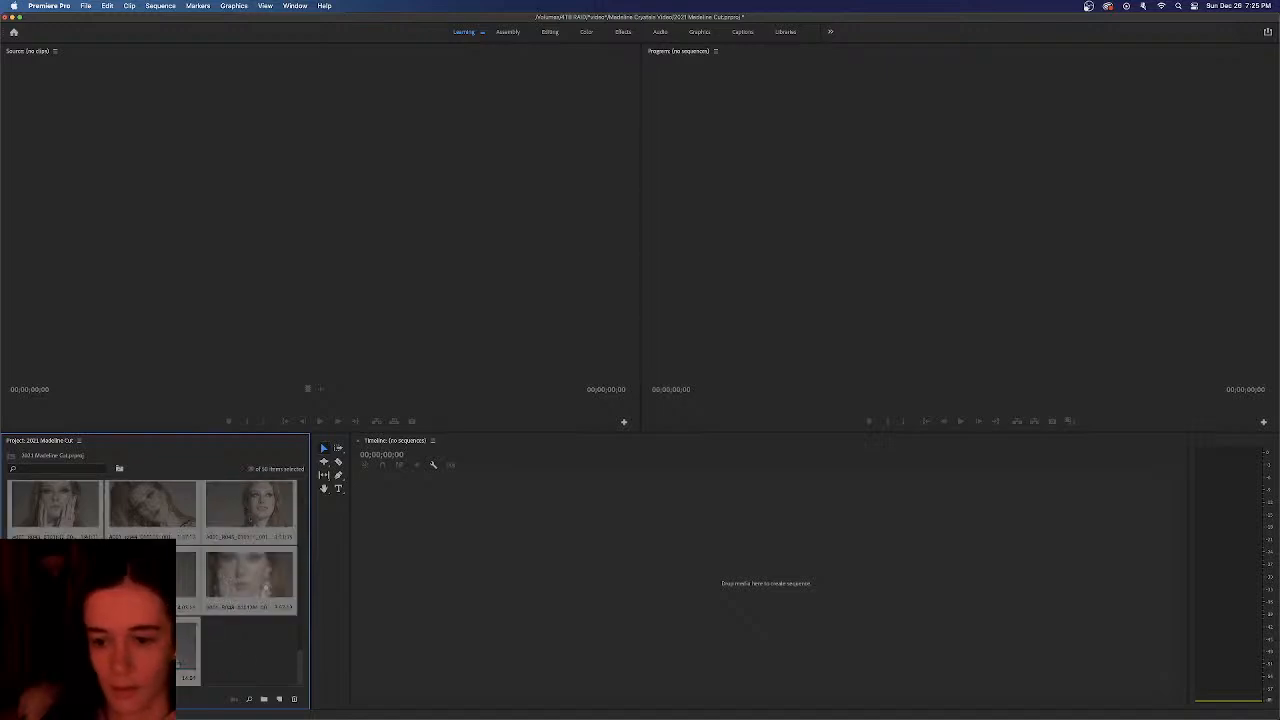
drag(250, 575, 546, 606)
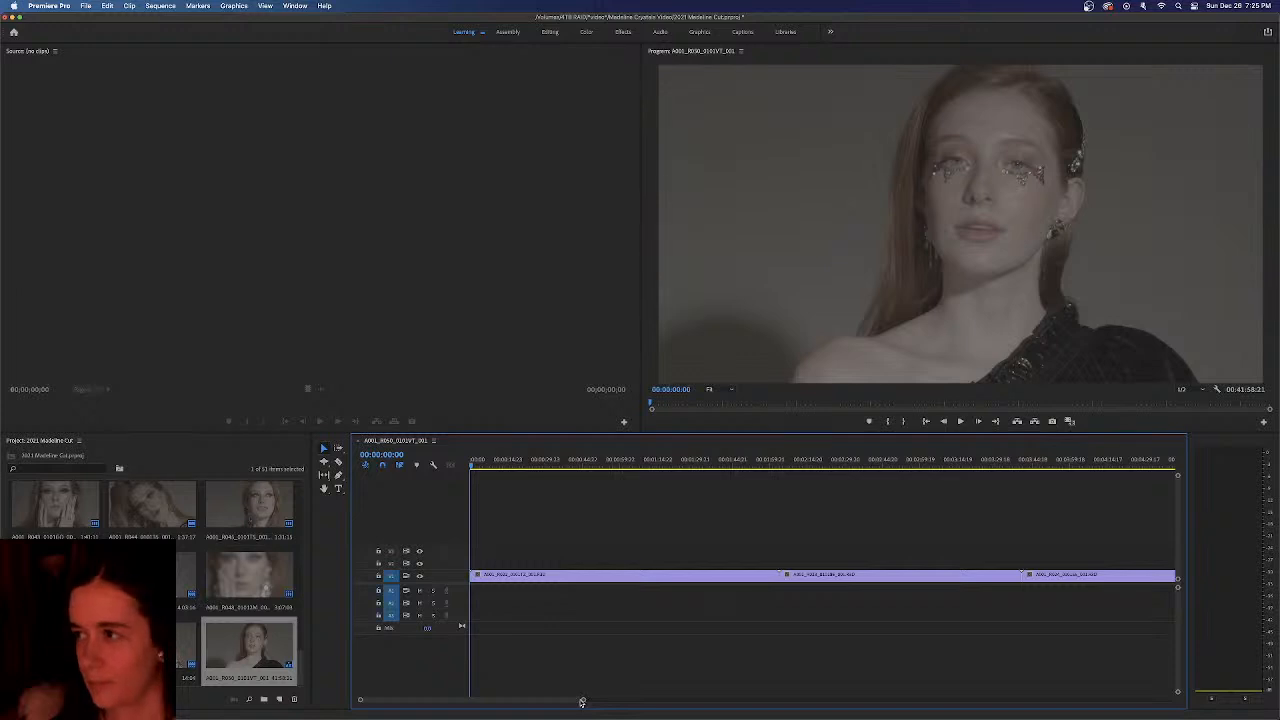
Preview the sequence at 00:00:43:15 and enlarge the Program monitor by narrowing the Source monitor
drag(583, 702, 883, 669)
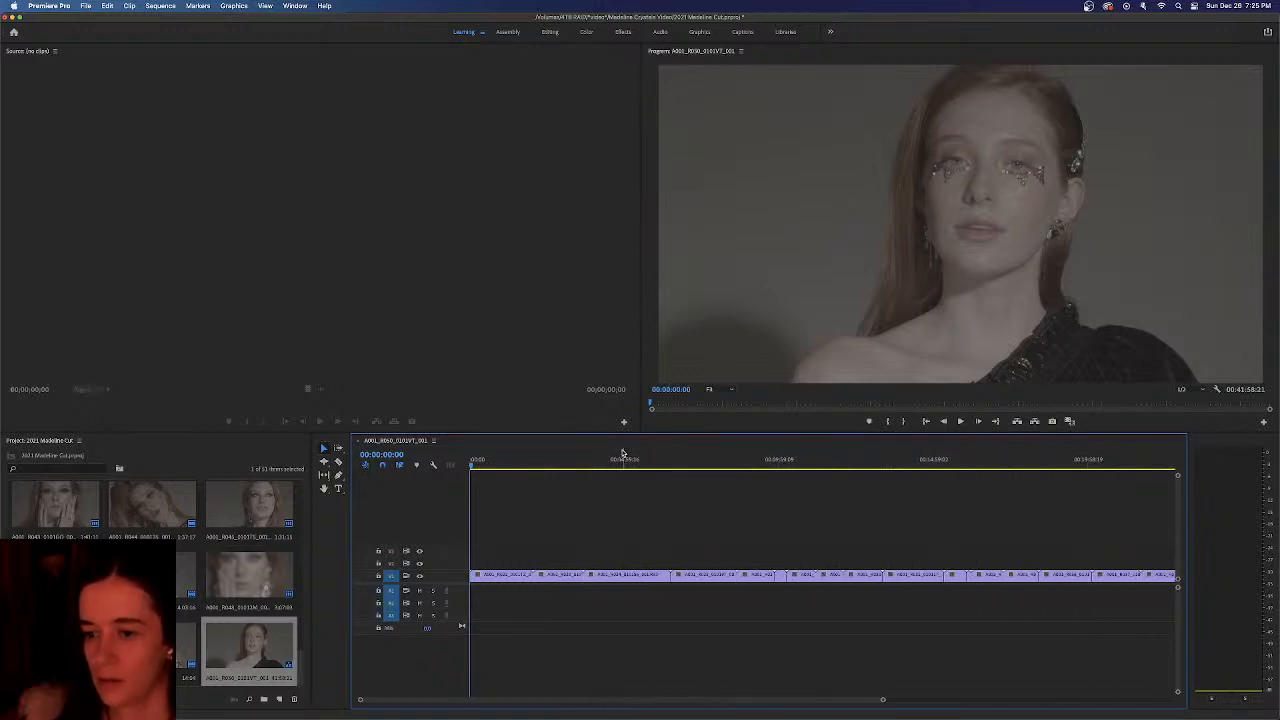
drag(476, 466, 492, 465)
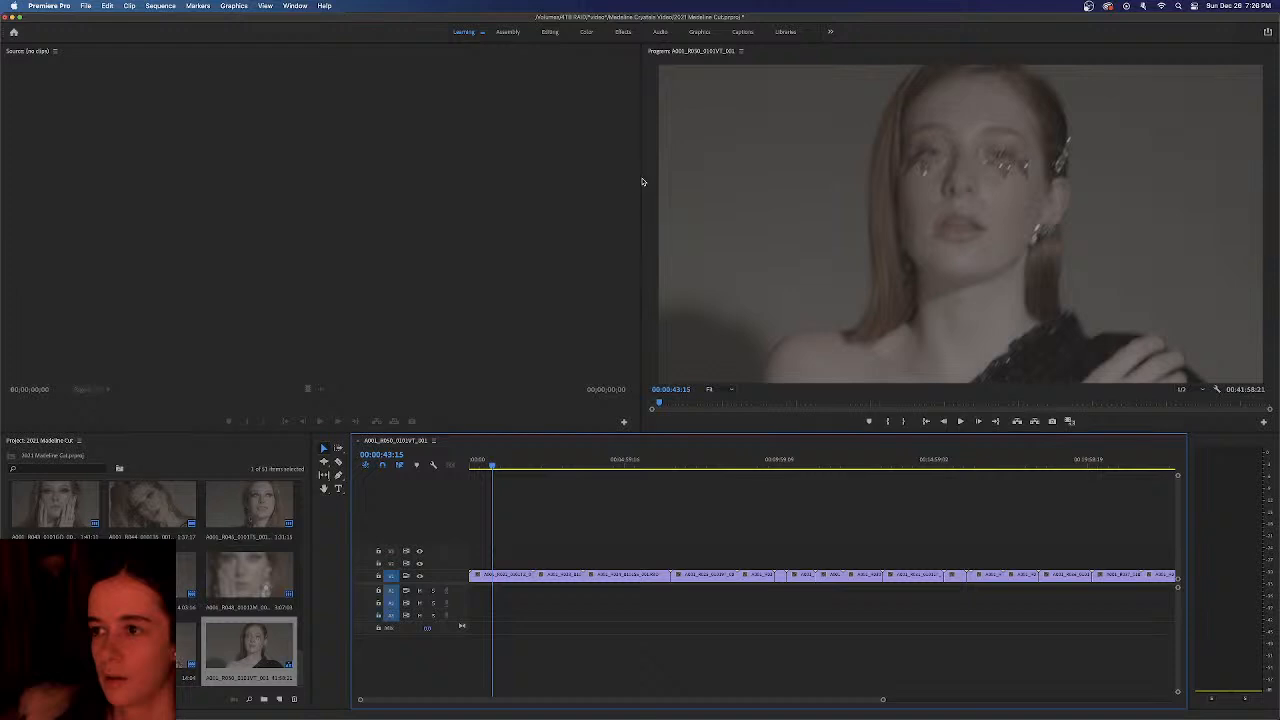
drag(640, 182, 384, 205)
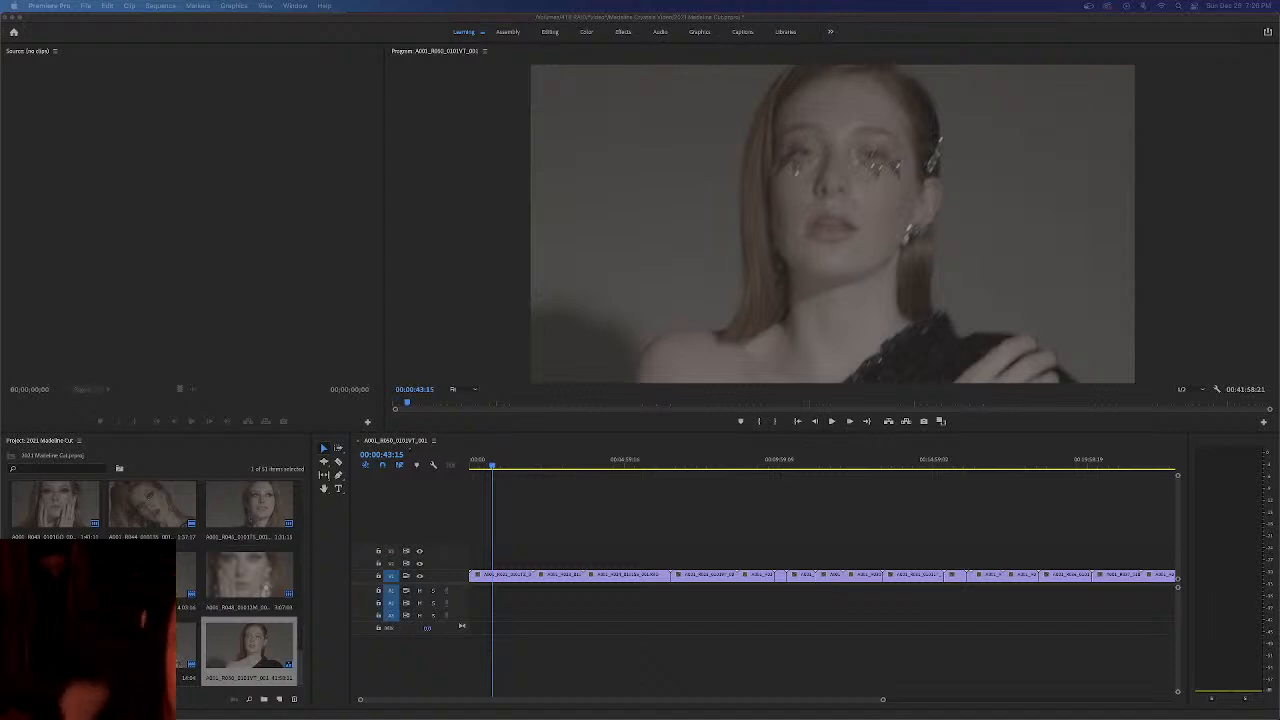
Cut the third clip on V1 at 00:04:06:02 and 00:04:13:01 and move the section between the cuts up to V2
click(642, 498)
drag(492, 467, 597, 469)
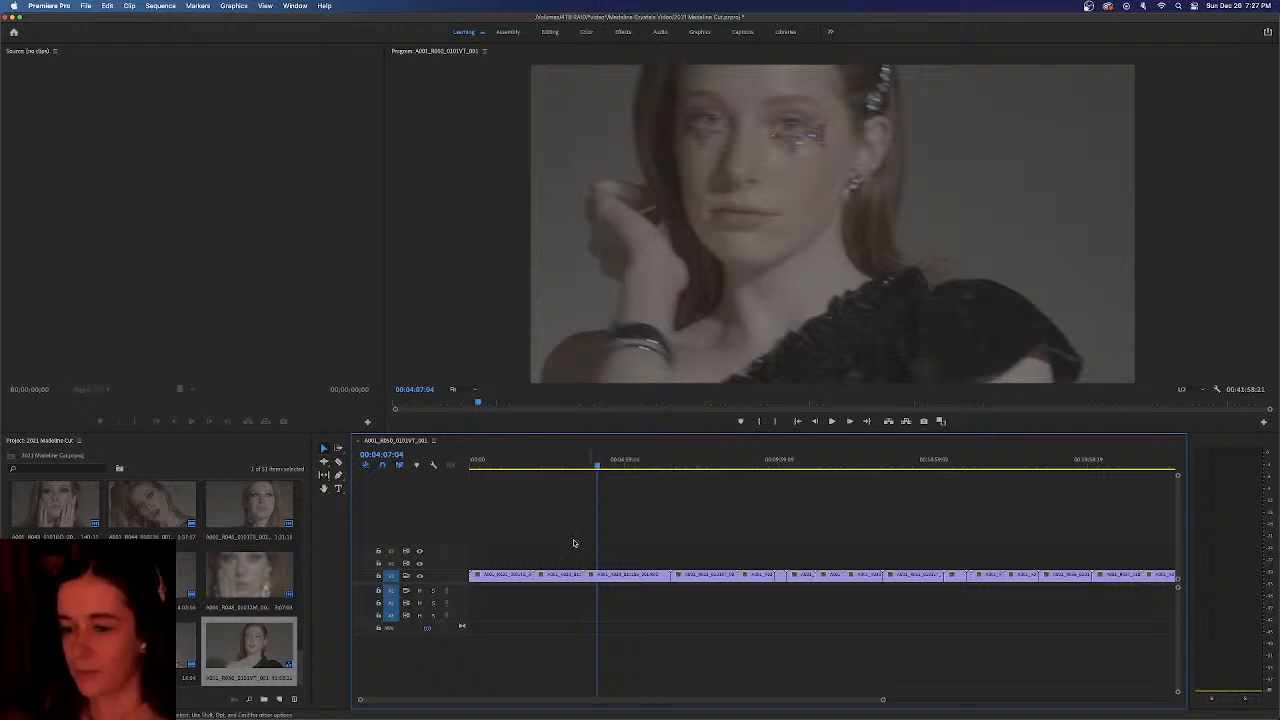
key(space)
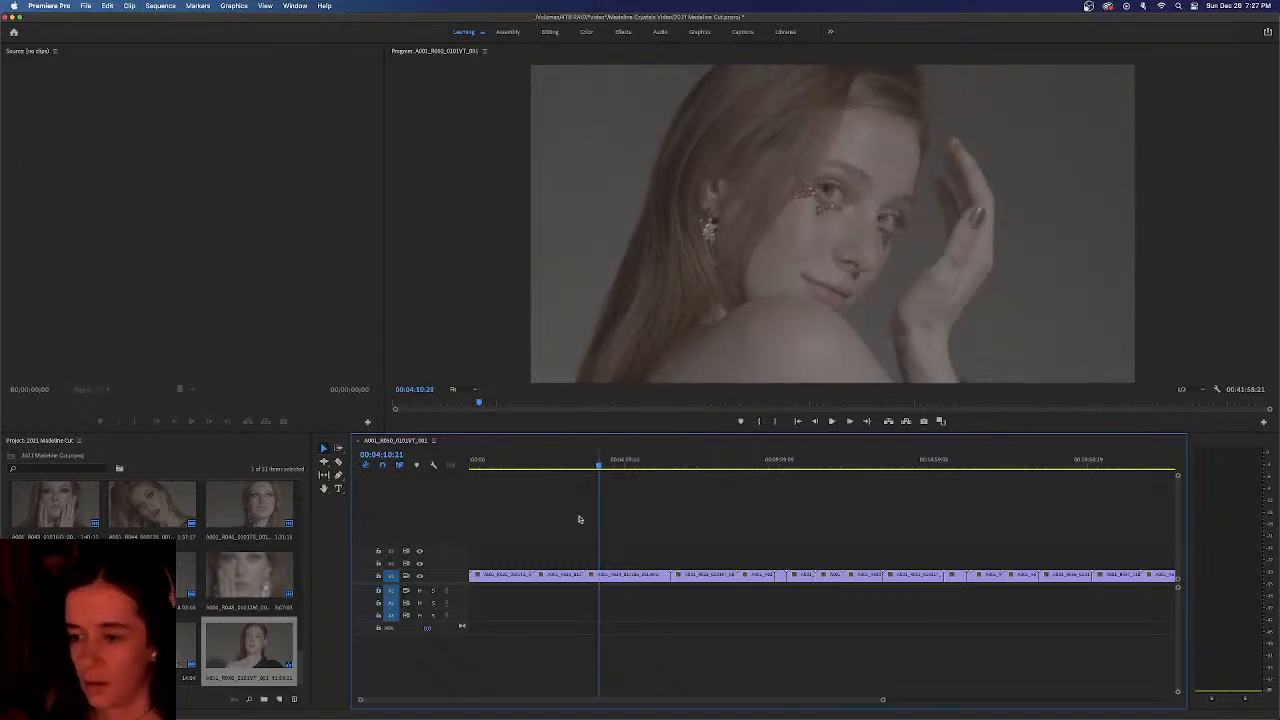
drag(882, 702, 600, 699)
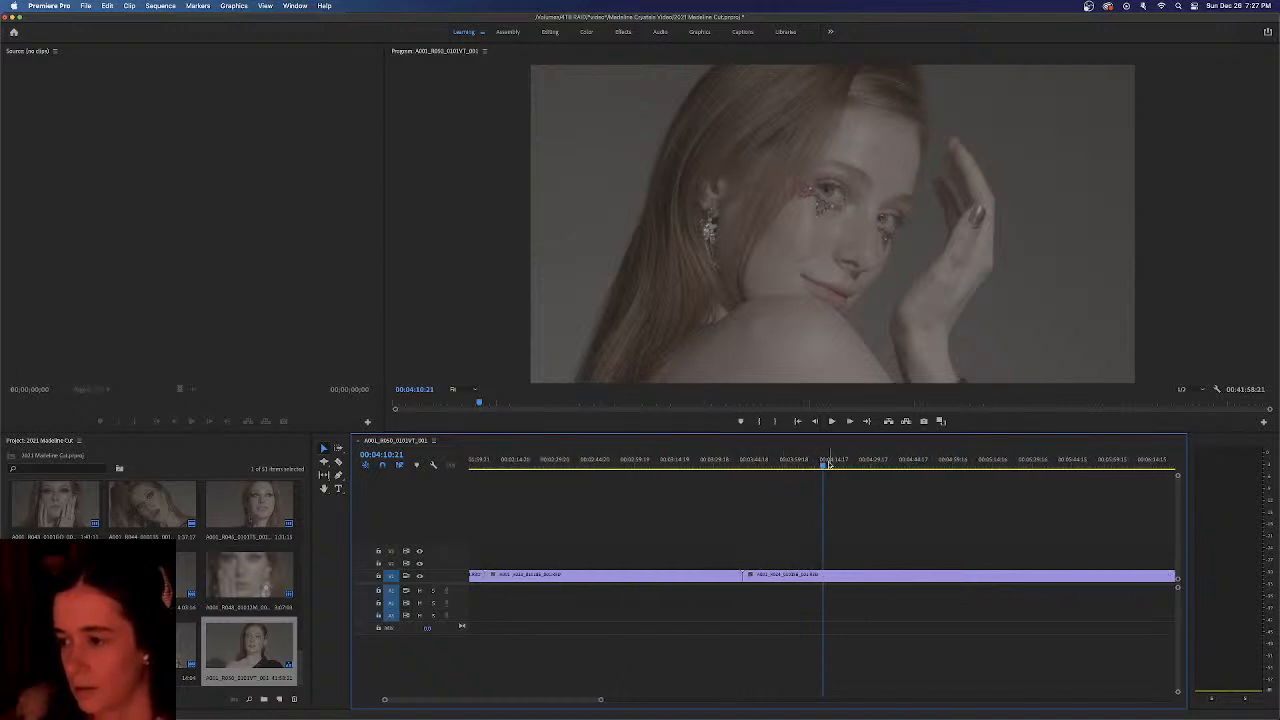
drag(823, 467, 811, 467)
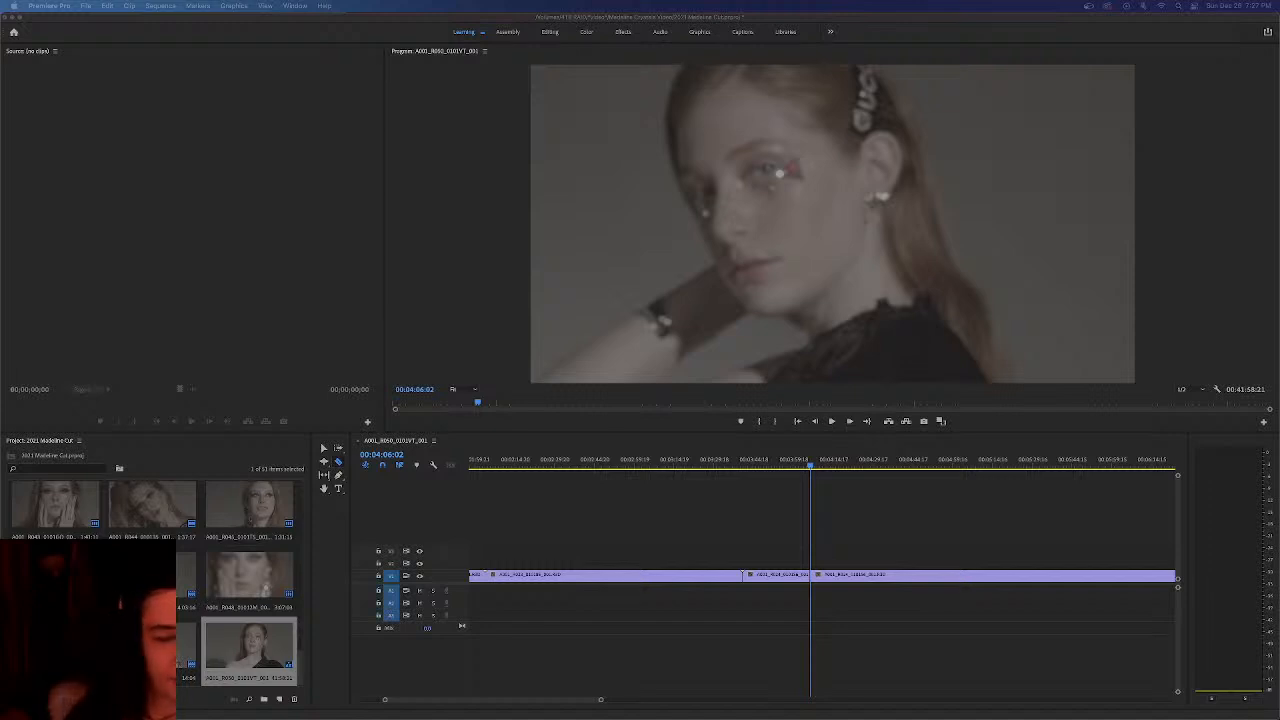
click(810, 467)
mouse_move(812, 467)
mouse_down()
mouse_move(800, 467)
mouse_move(830, 469)
mouse_up()
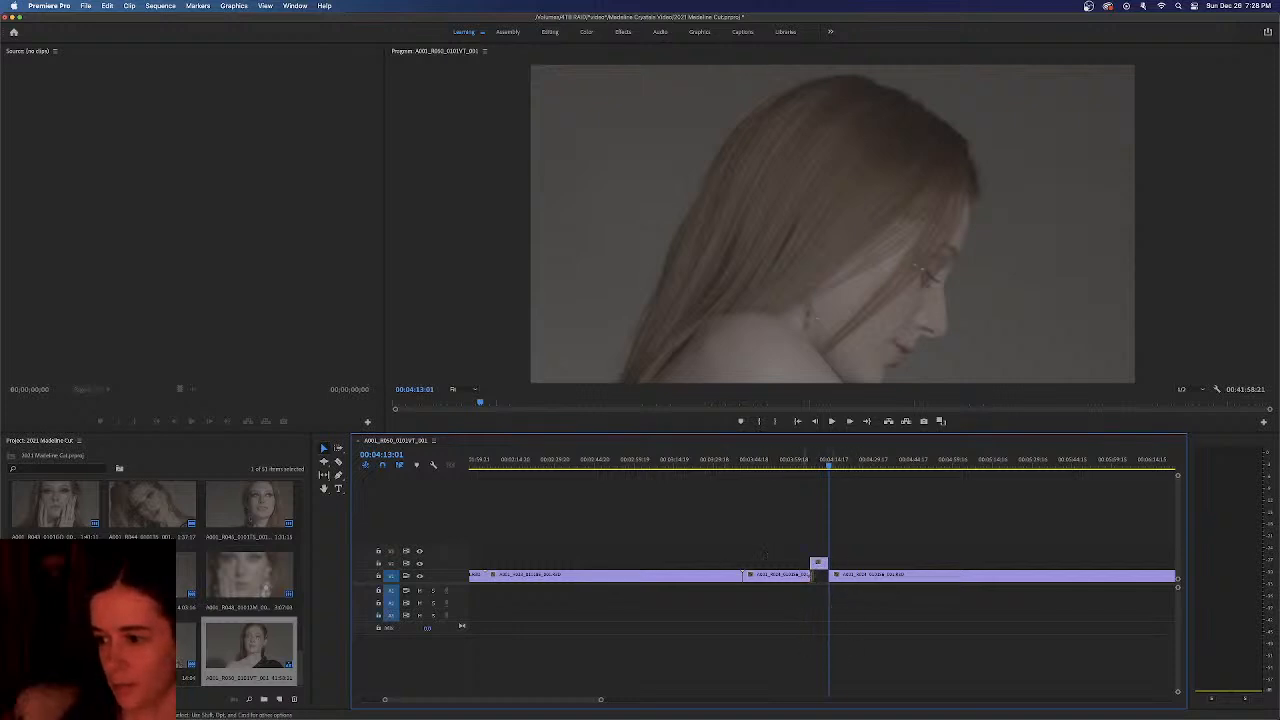
Review the third clip's footage from the section on V2 up to about 00:04:26 for further usable shots
drag(601, 703, 829, 666)
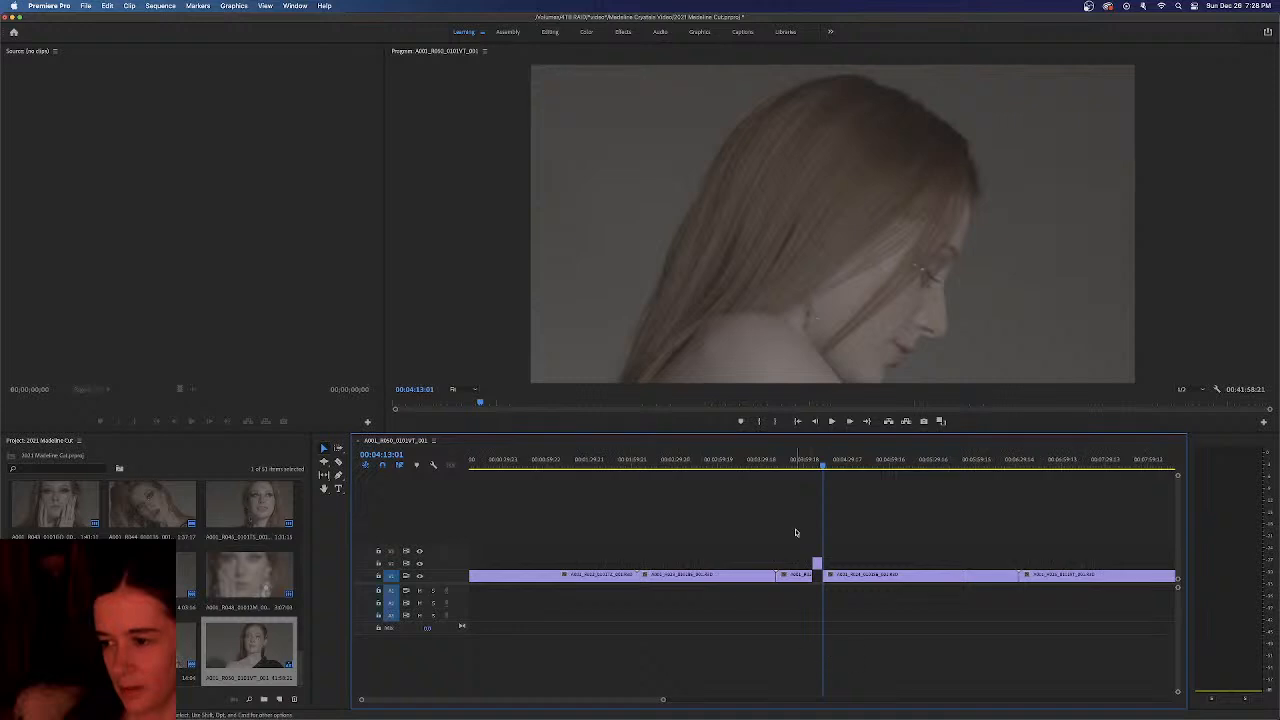
mouse_move(823, 466)
mouse_down()
mouse_move(791, 466)
mouse_move(817, 464)
mouse_up()
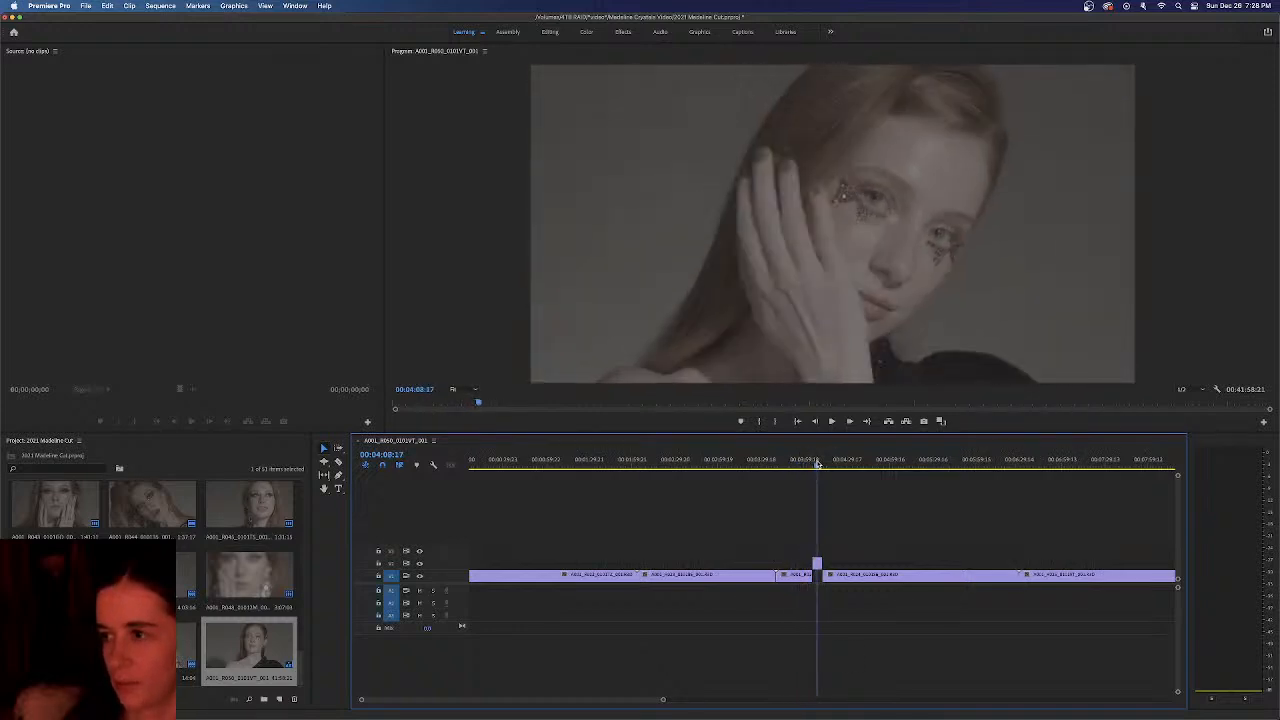
key(space)
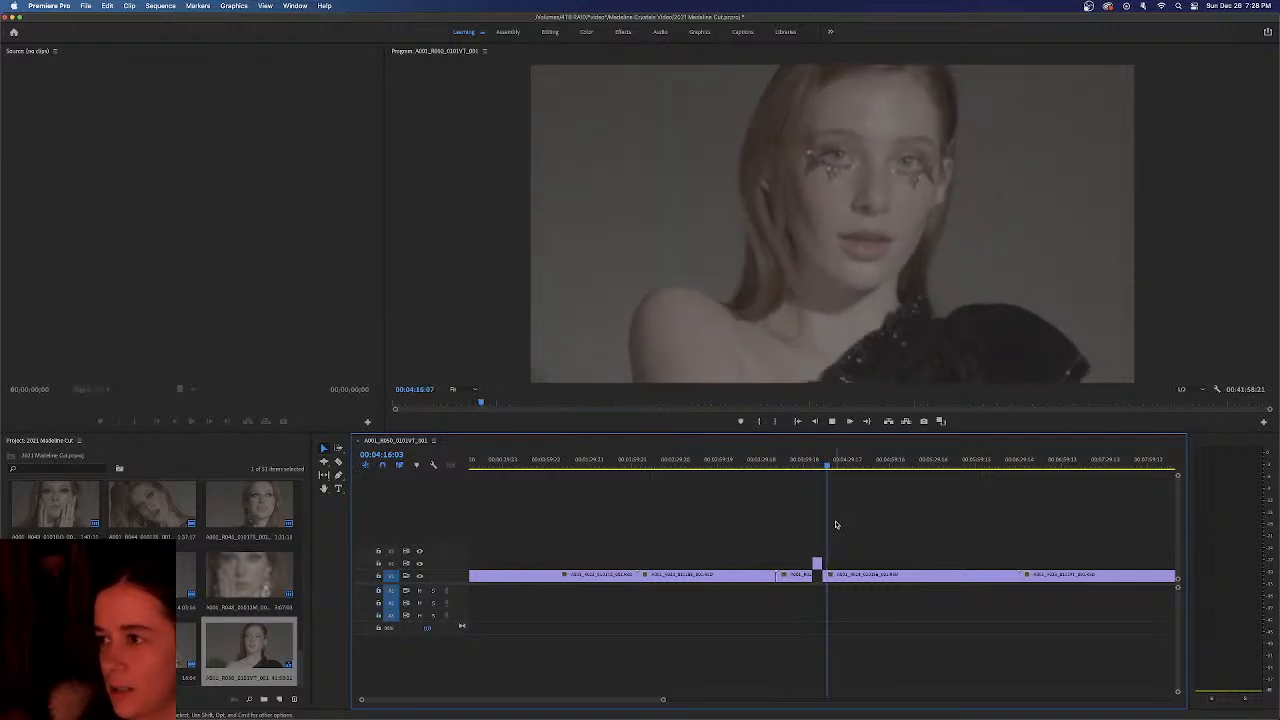
key(space)
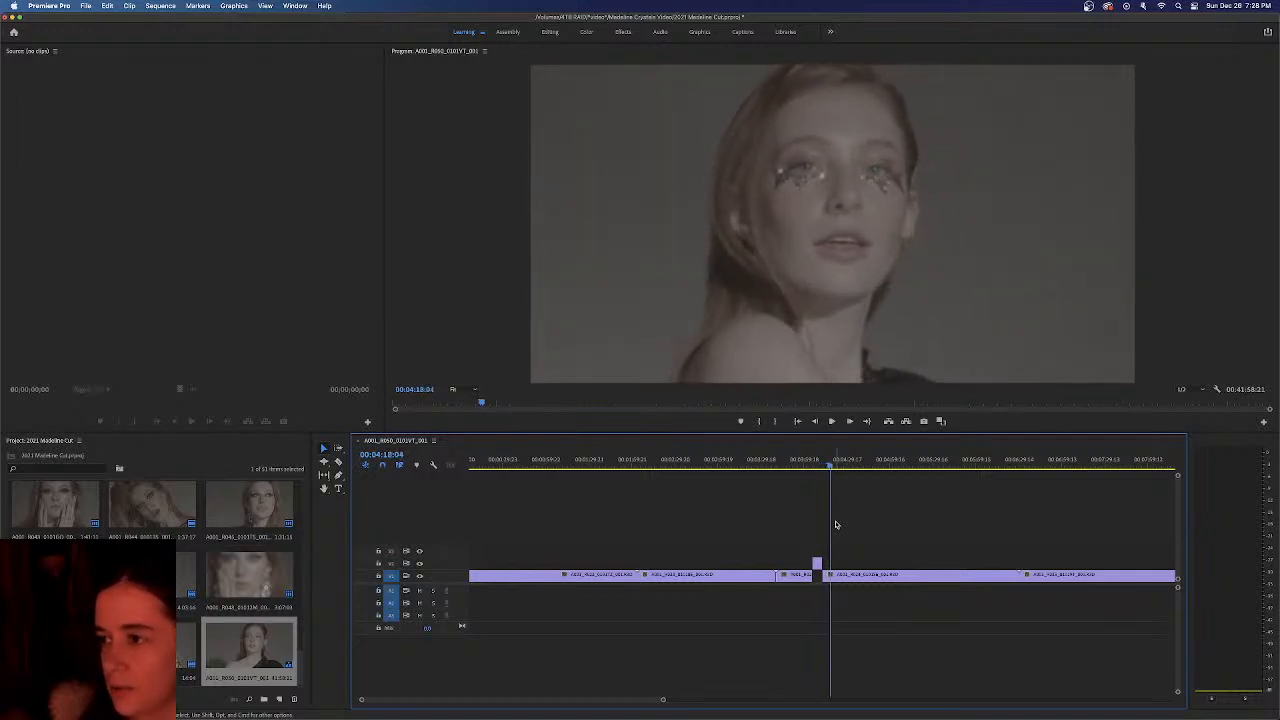
drag(831, 469, 836, 470)
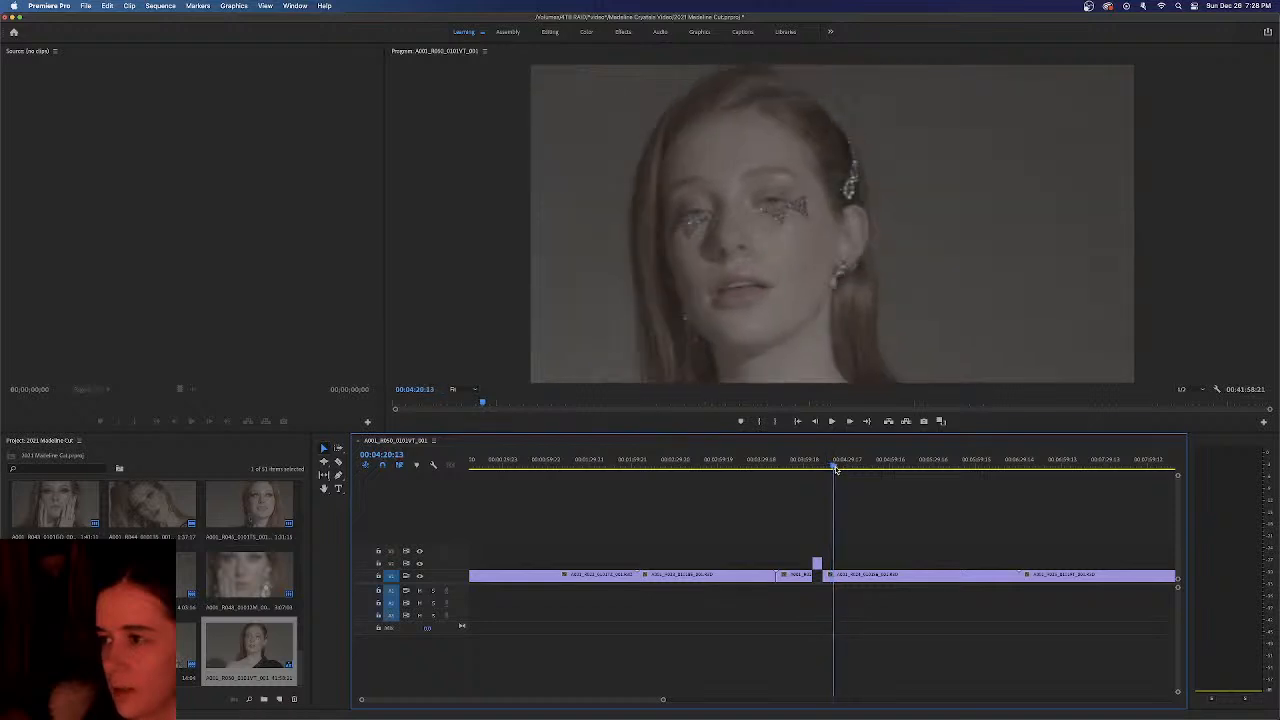
key(space)
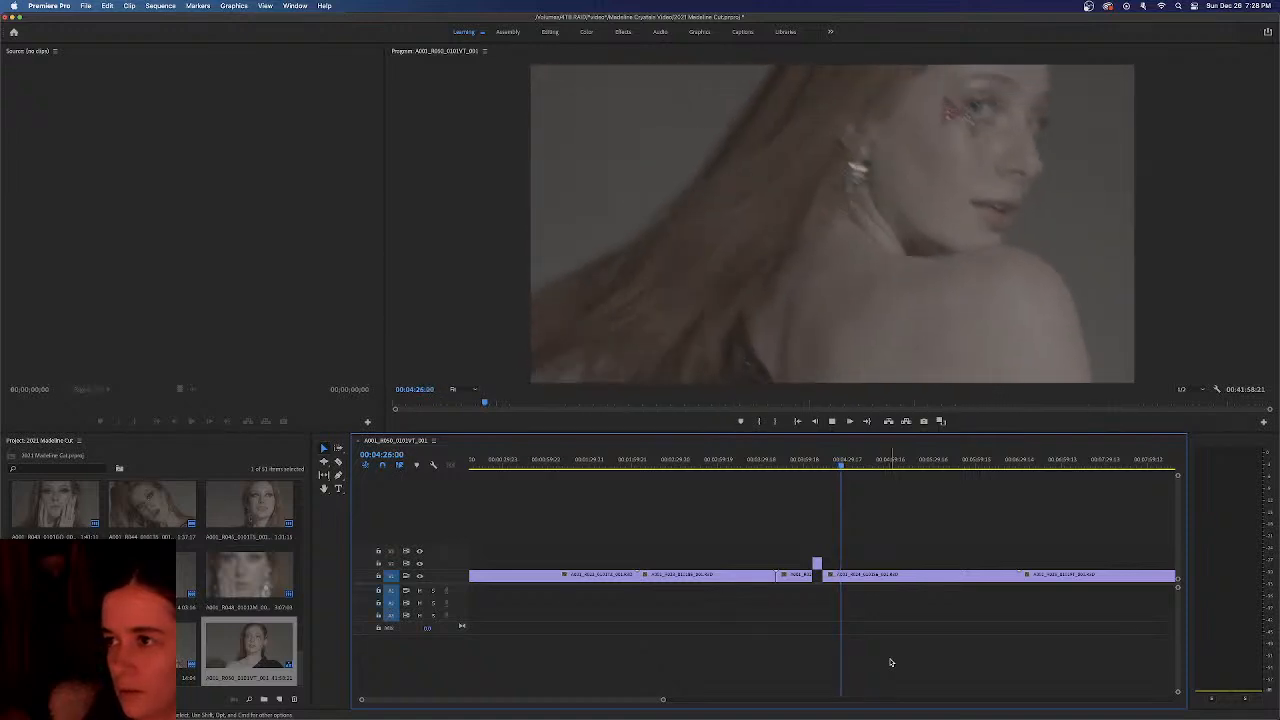
key(space)
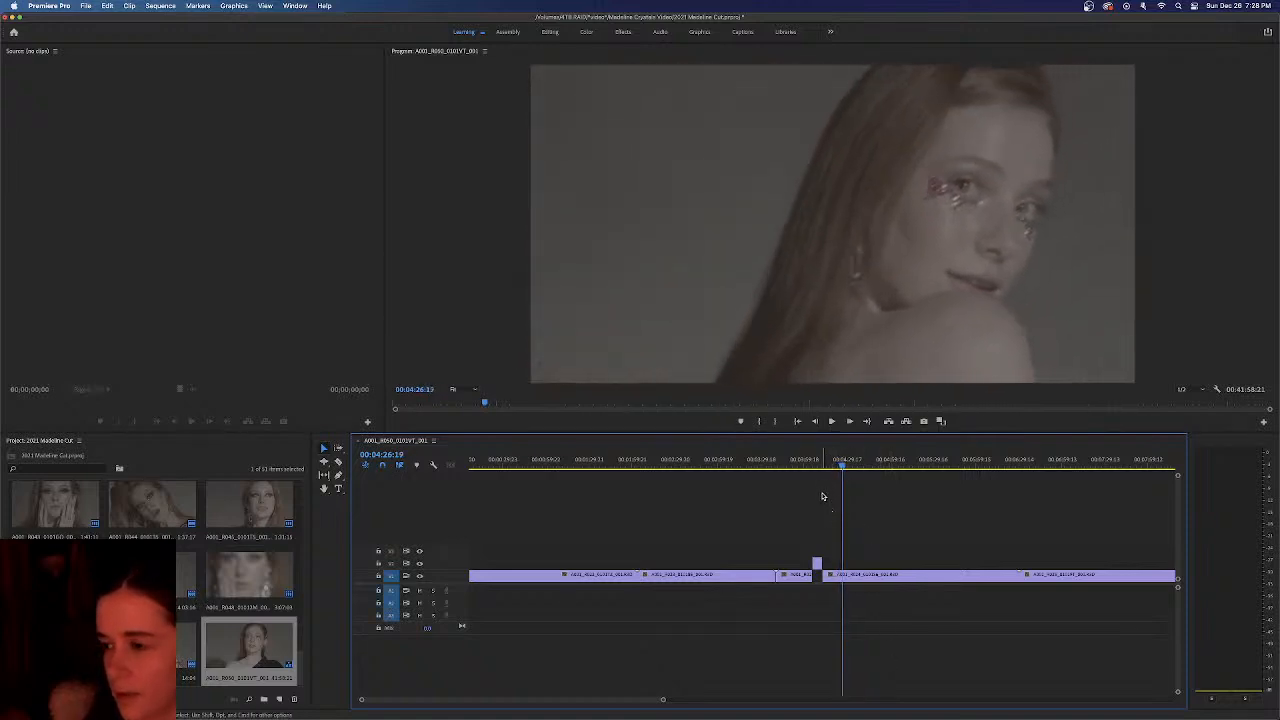
Cut the clip on V1 at about 00:04:24:06 and 00:04:27:07 to isolate the shot of the model turning over her shoulder
drag(840, 470, 839, 468)
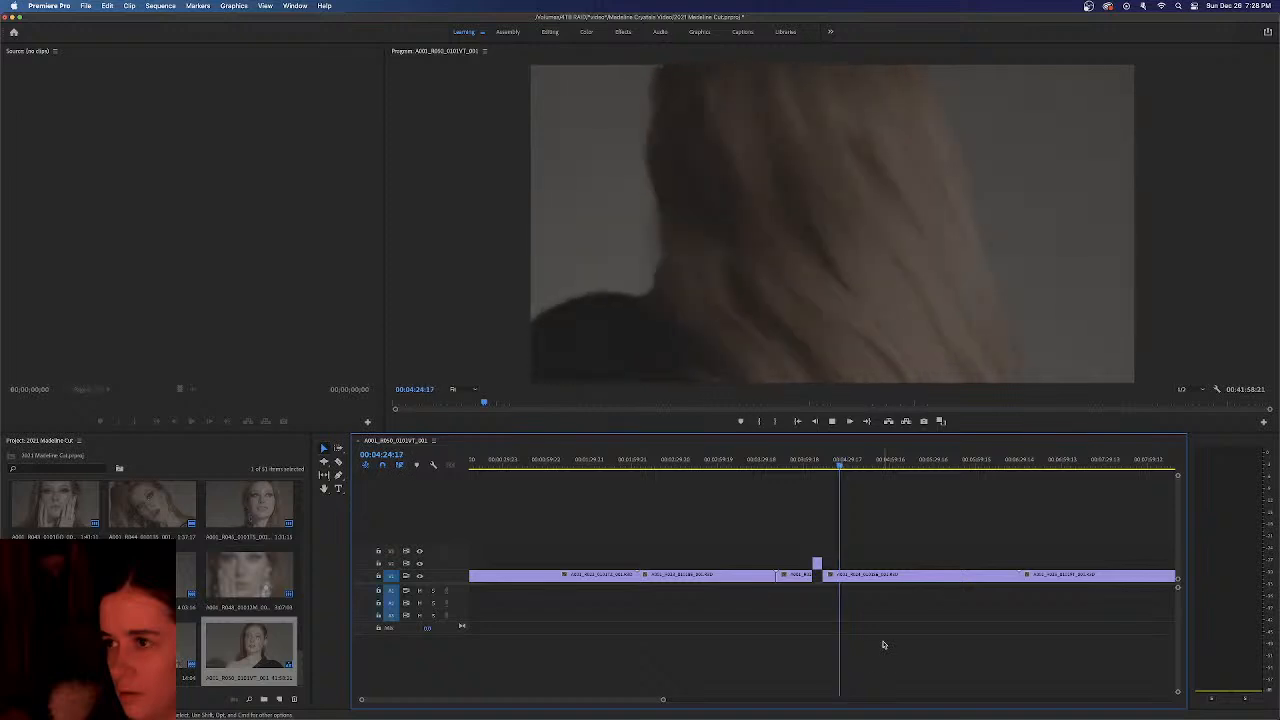
key(space)
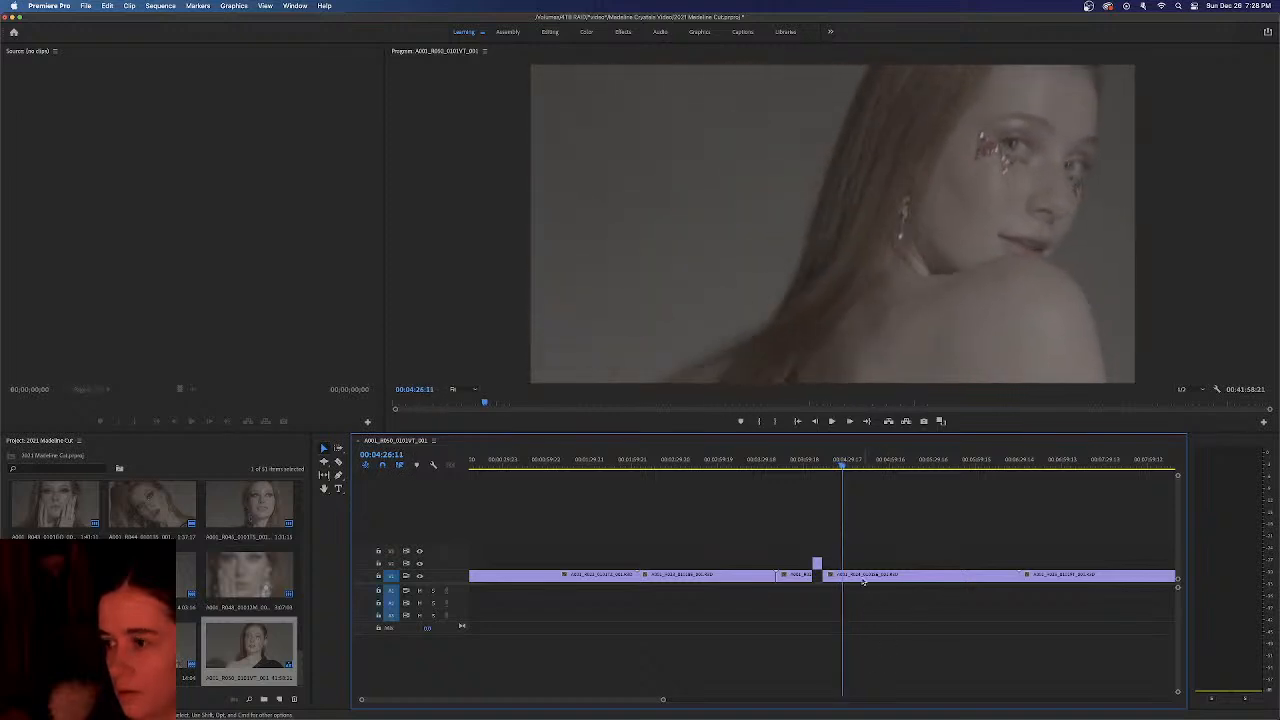
key(j)
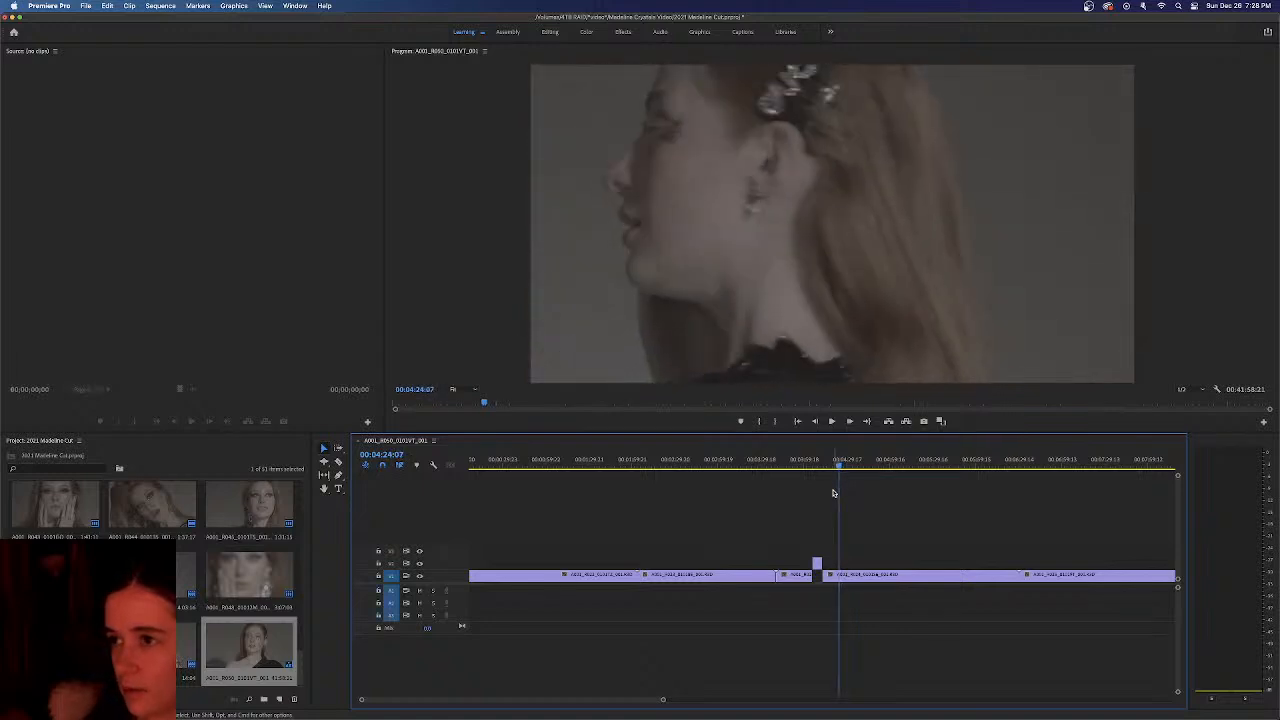
key(l)
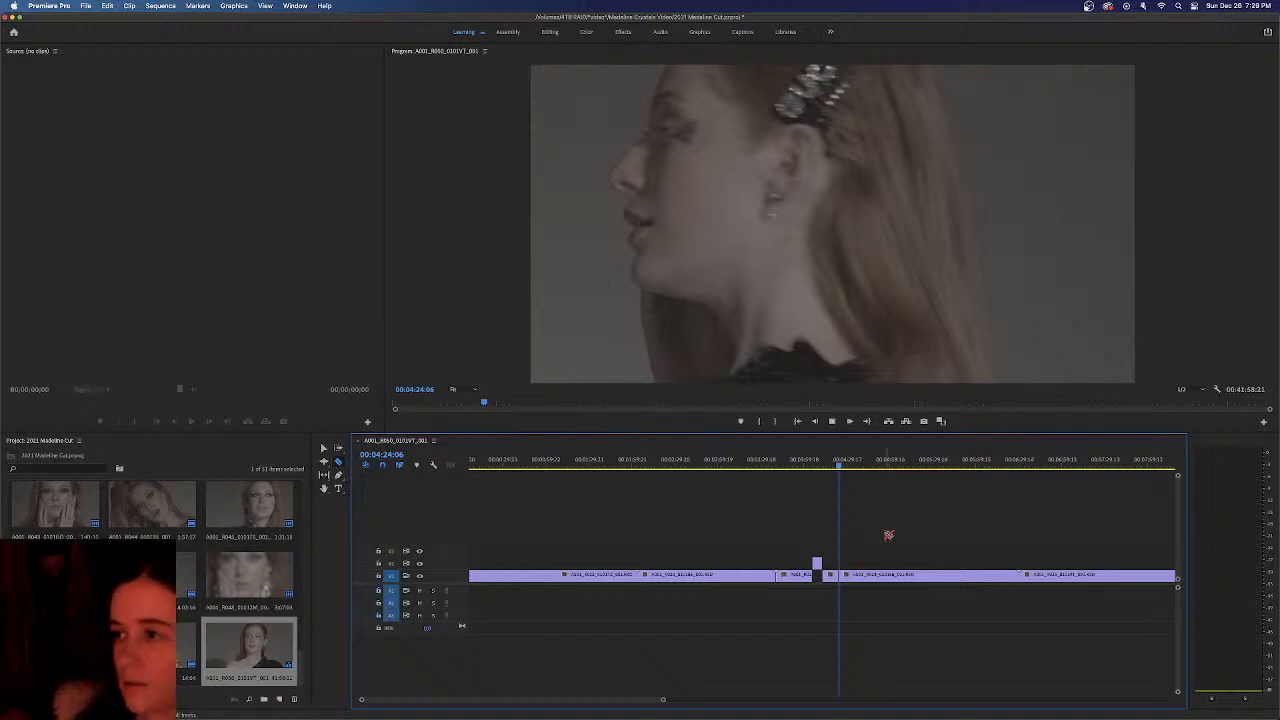
key(l)
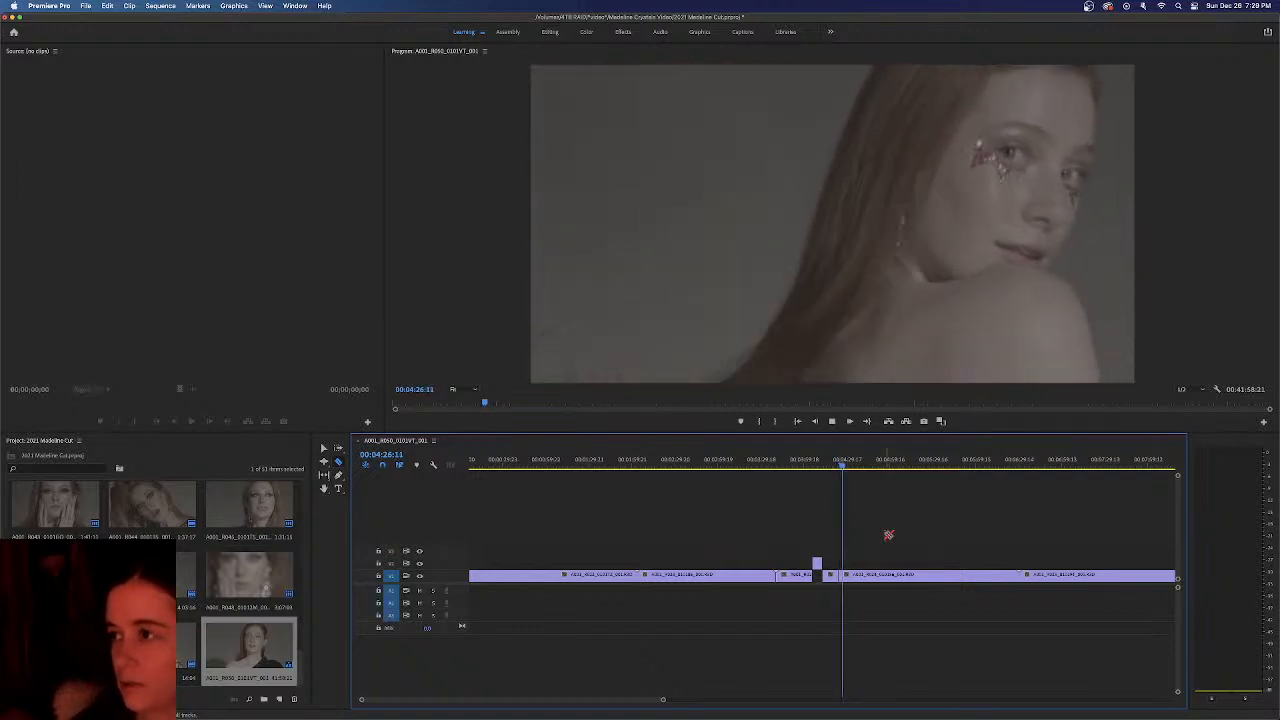
key(k)
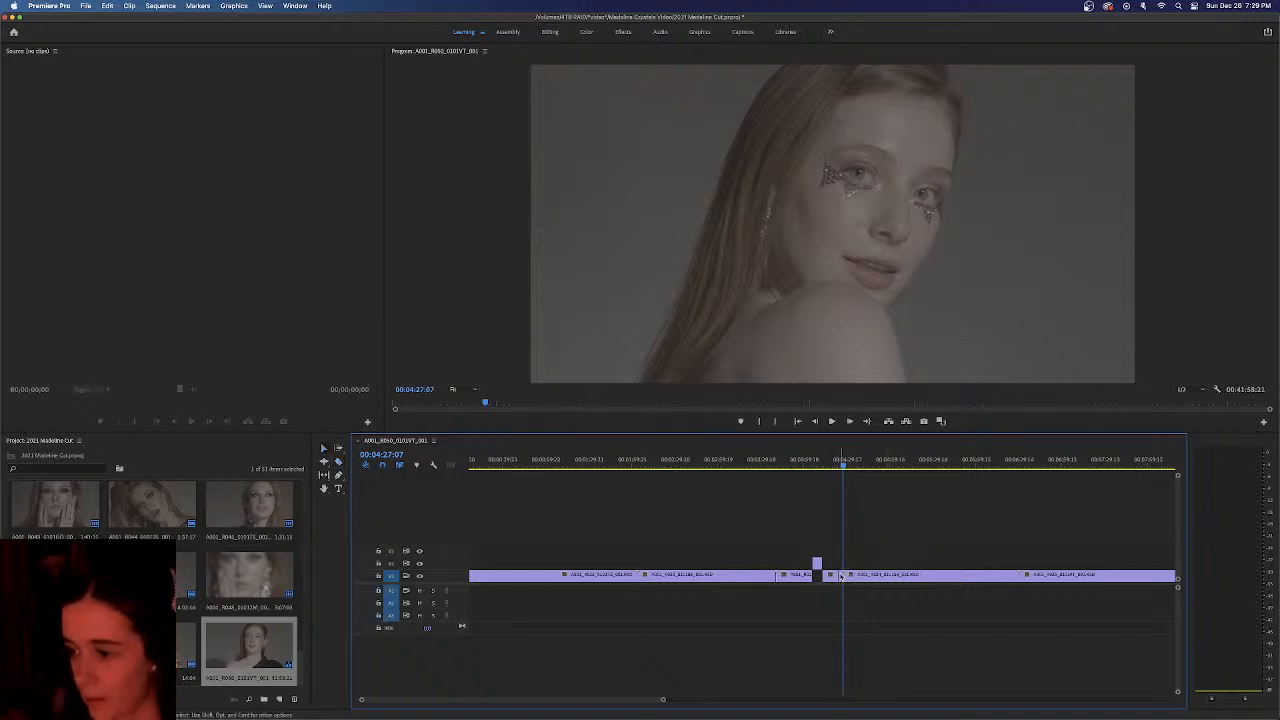
Move the isolated over-the-shoulder shot ending at 00:04:27:07 up to V2 and return to the start of the sequence
drag(841, 578, 841, 565)
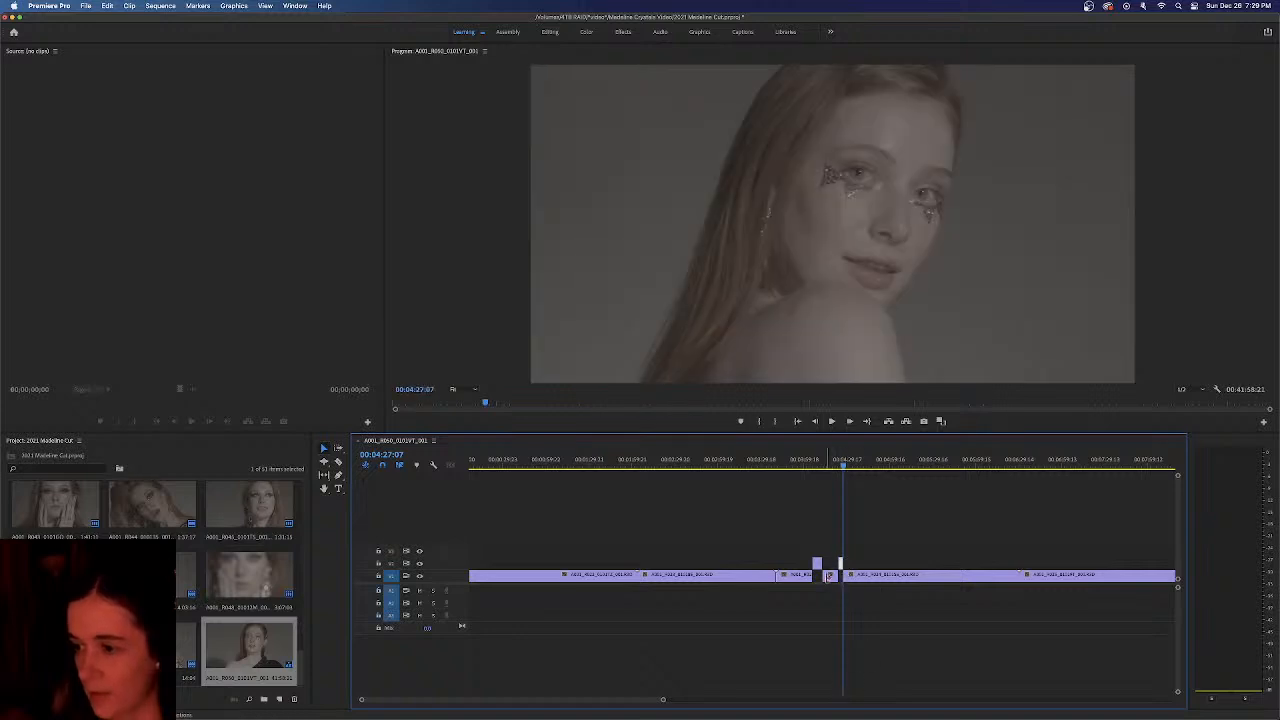
drag(582, 477, 383, 477)
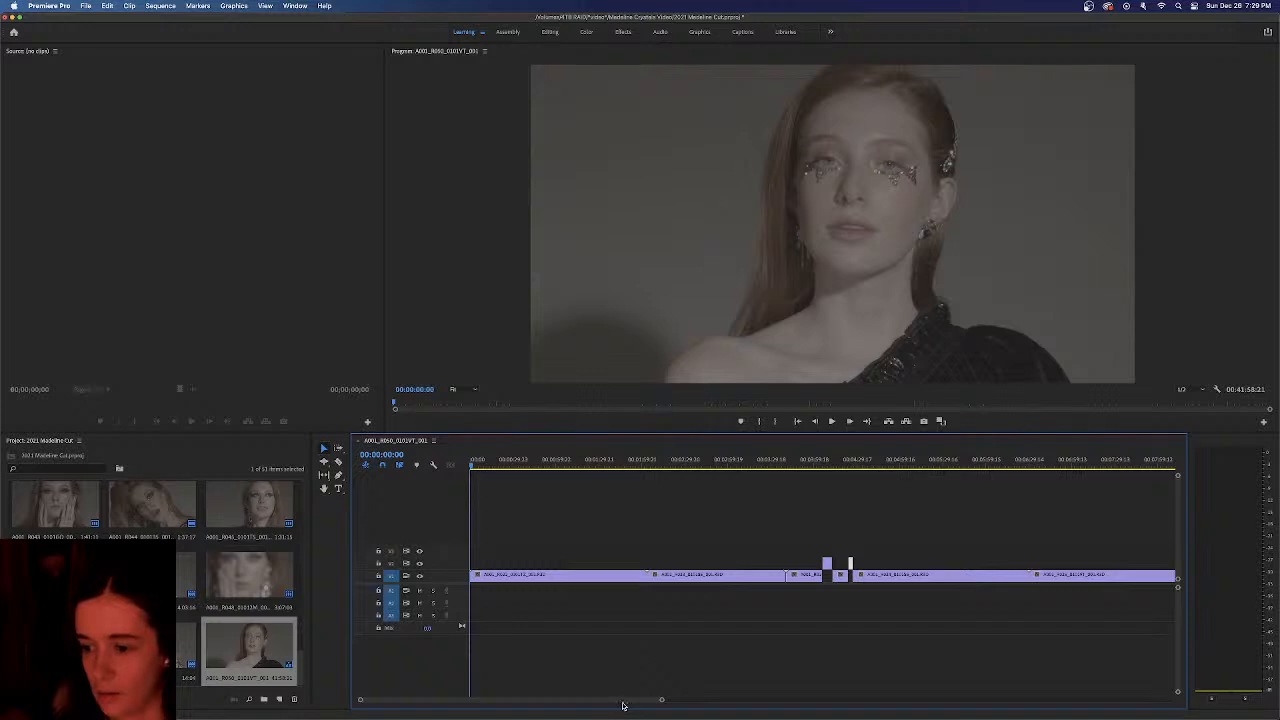
Review the first clip, isolate the pose with the hands over the eyes that ends at 00:00:34:16, and move it up to V2
key(space)
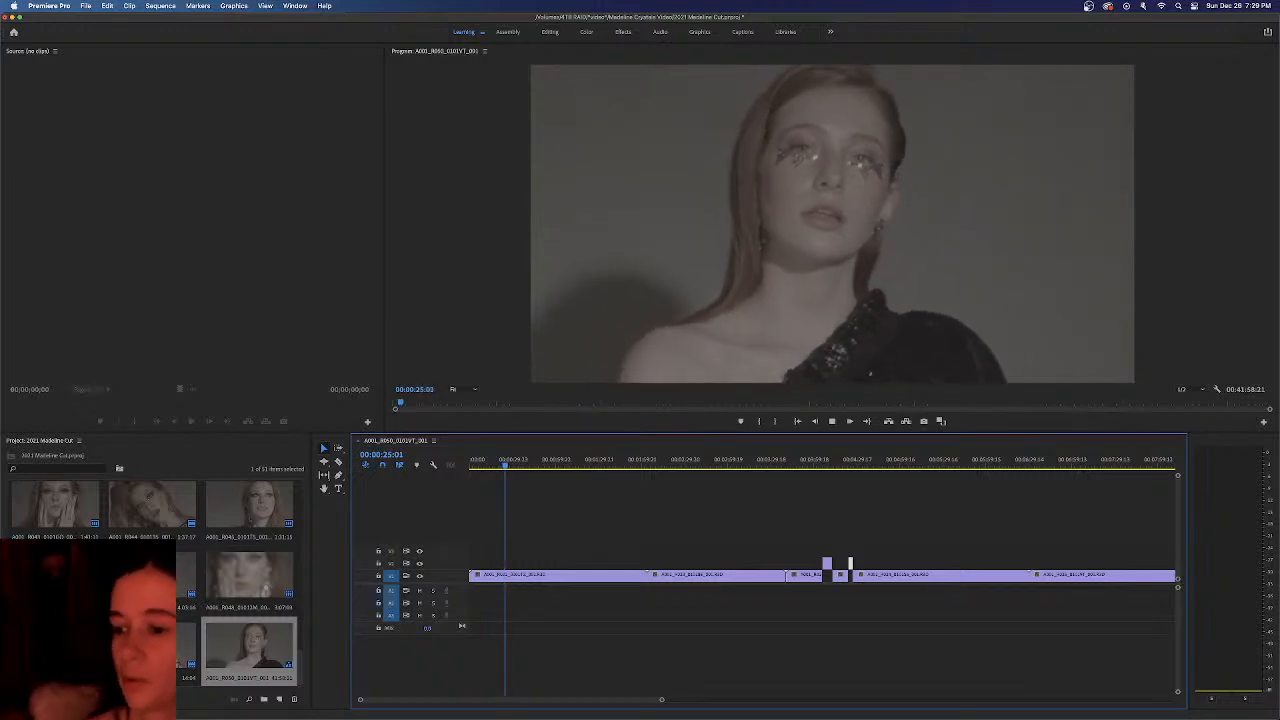
key(space)
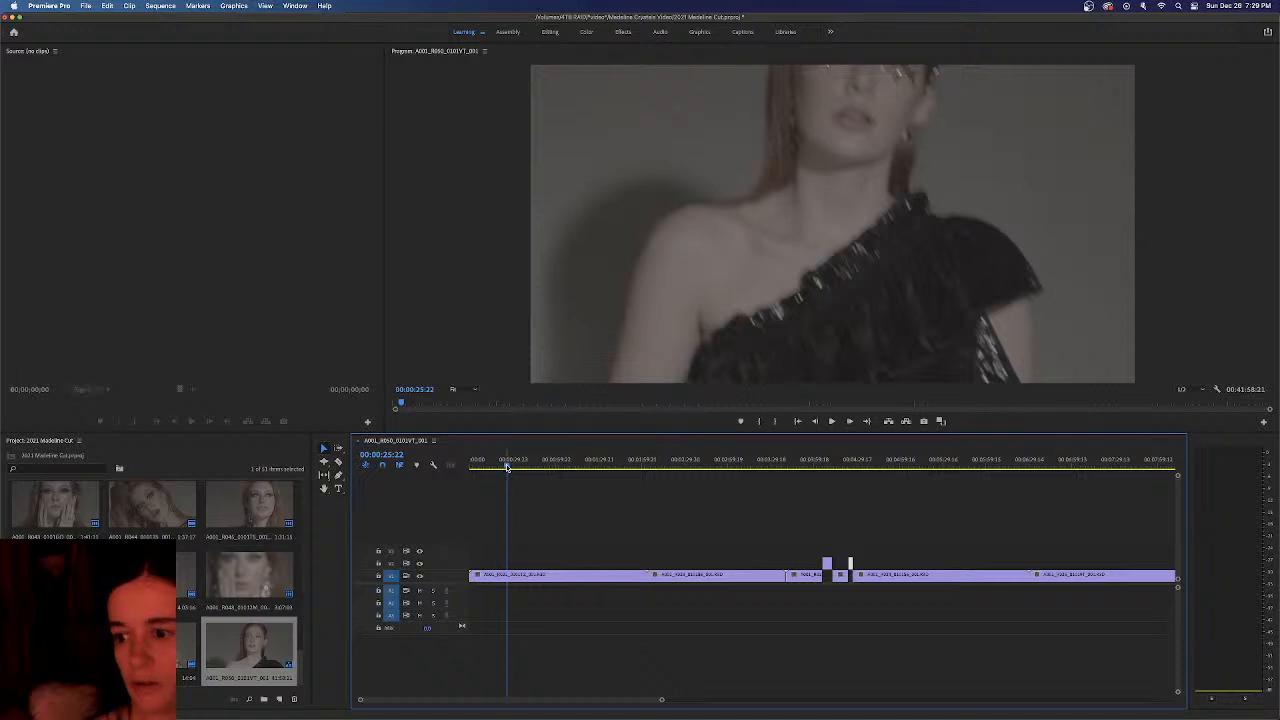
drag(507, 467, 509, 467)
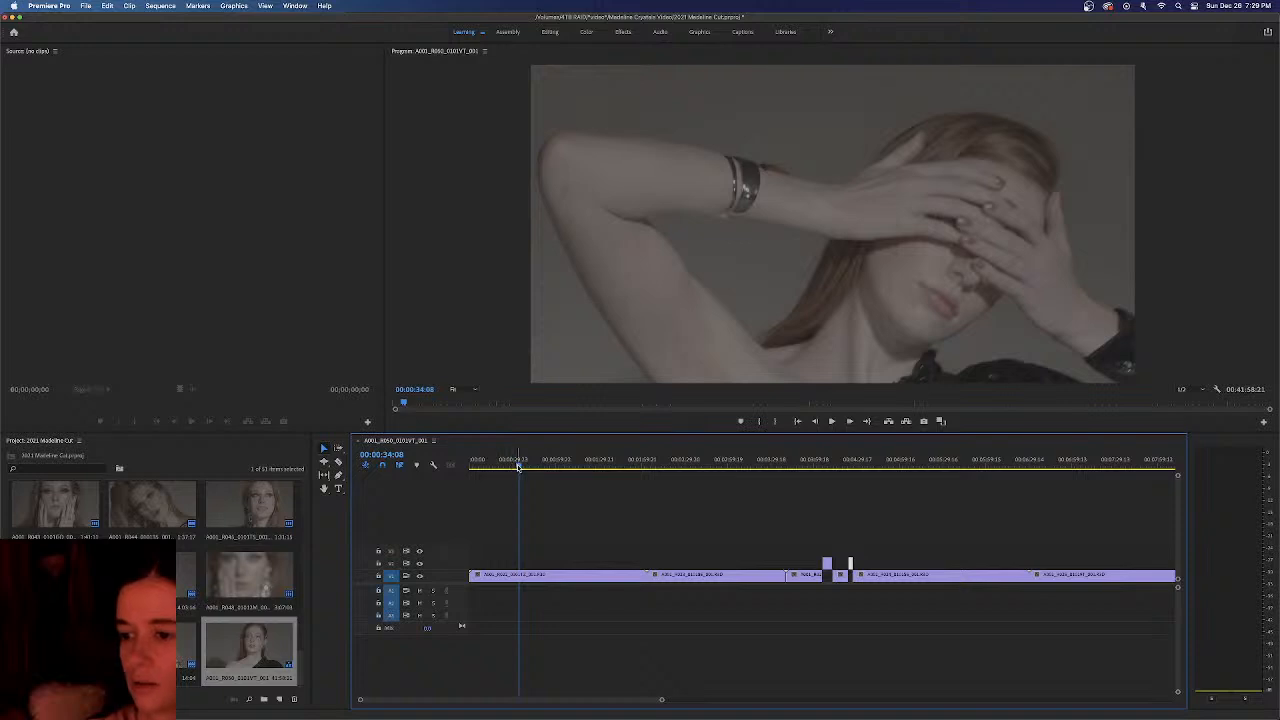
drag(517, 467, 512, 469)
key(space)
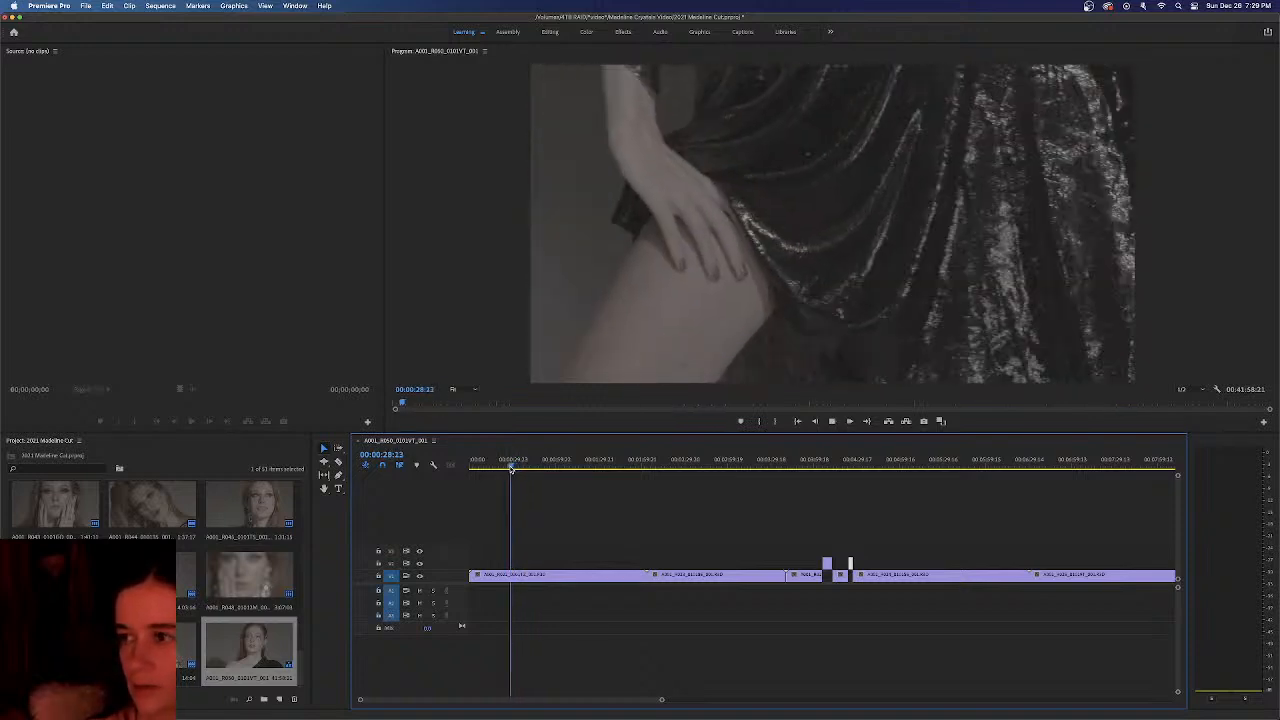
key(space)
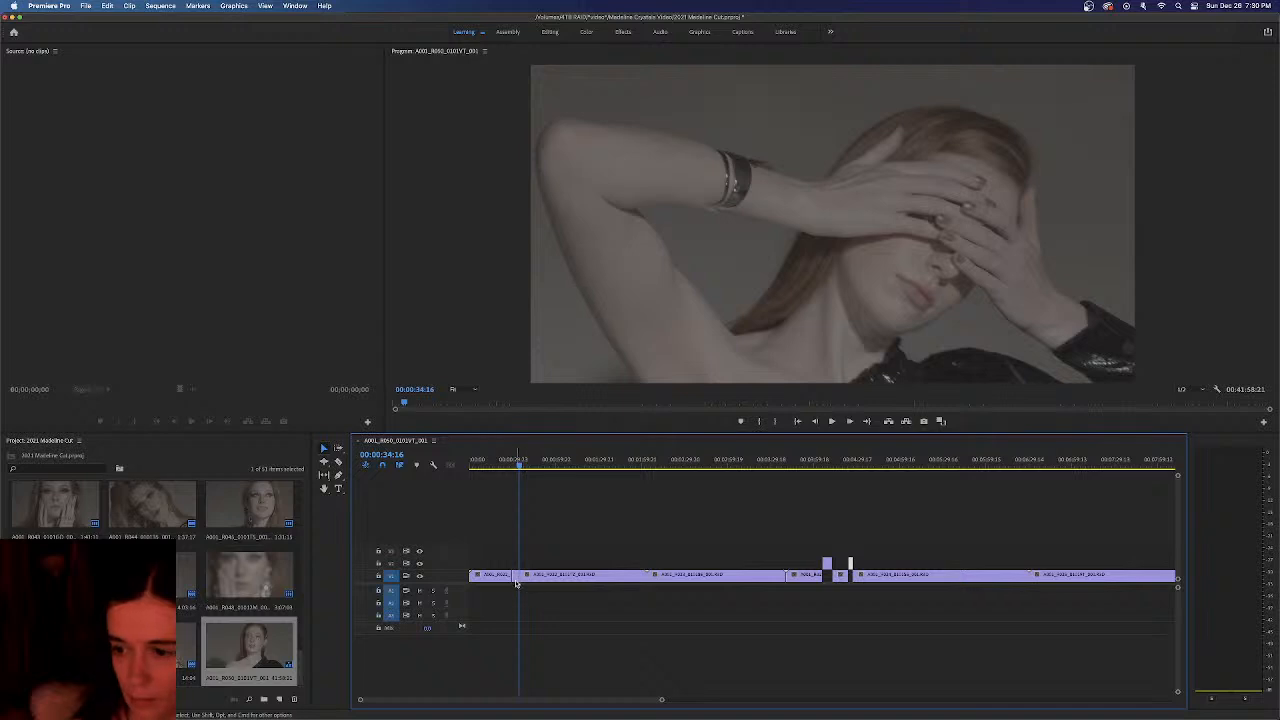
drag(515, 576, 515, 564)
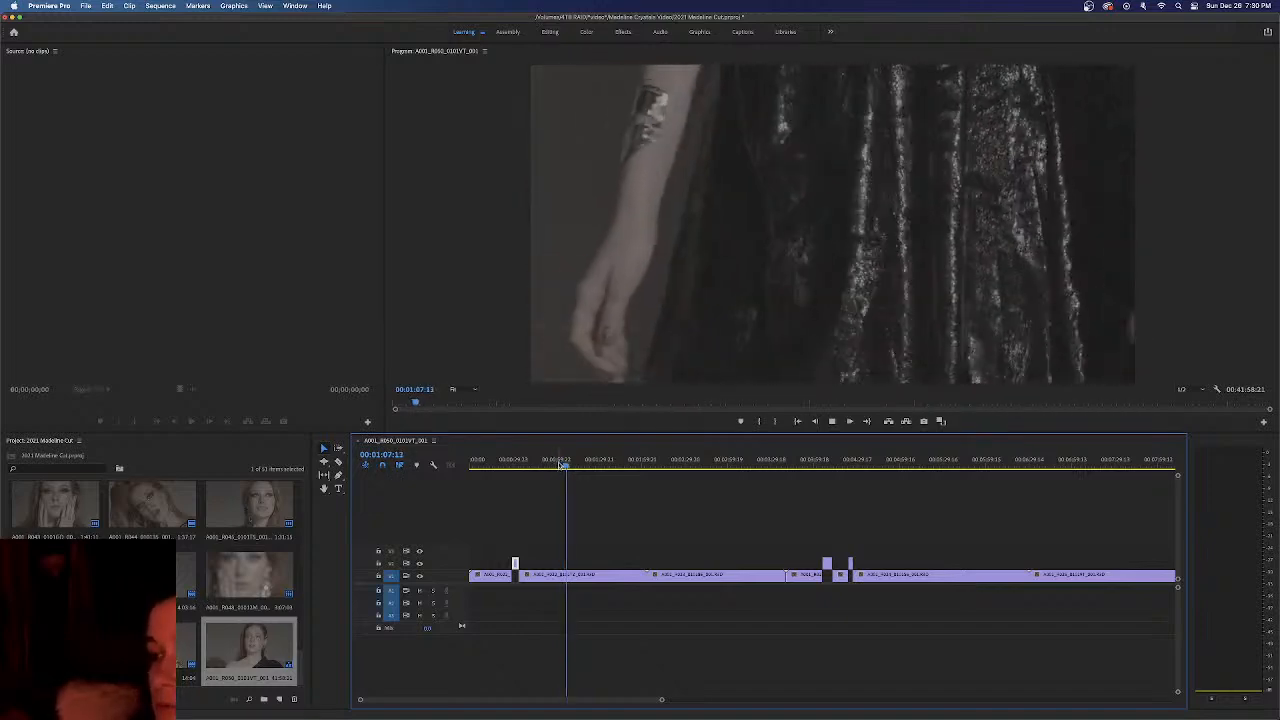
Cut the first clip's footage on V1 at 00:01:20:02 and 00:01:23:08 and move the section between the cuts up to V2
click(572, 467)
drag(572, 467, 580, 467)
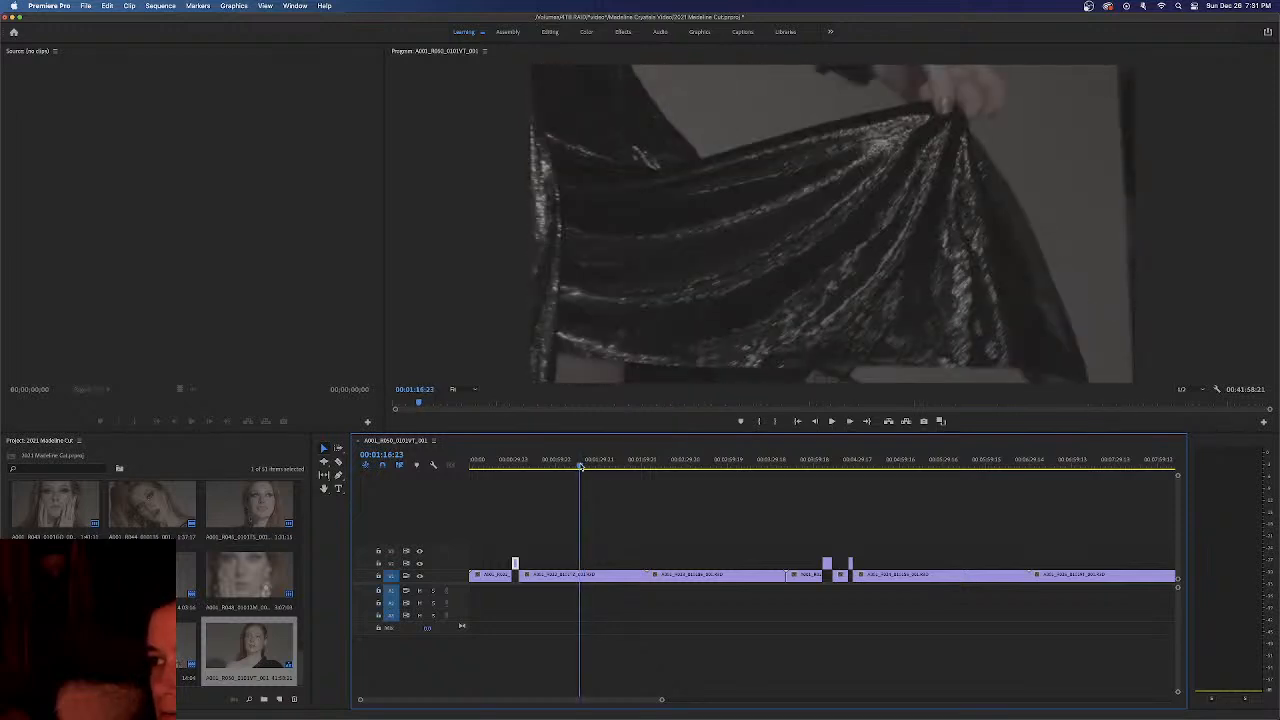
key(space)
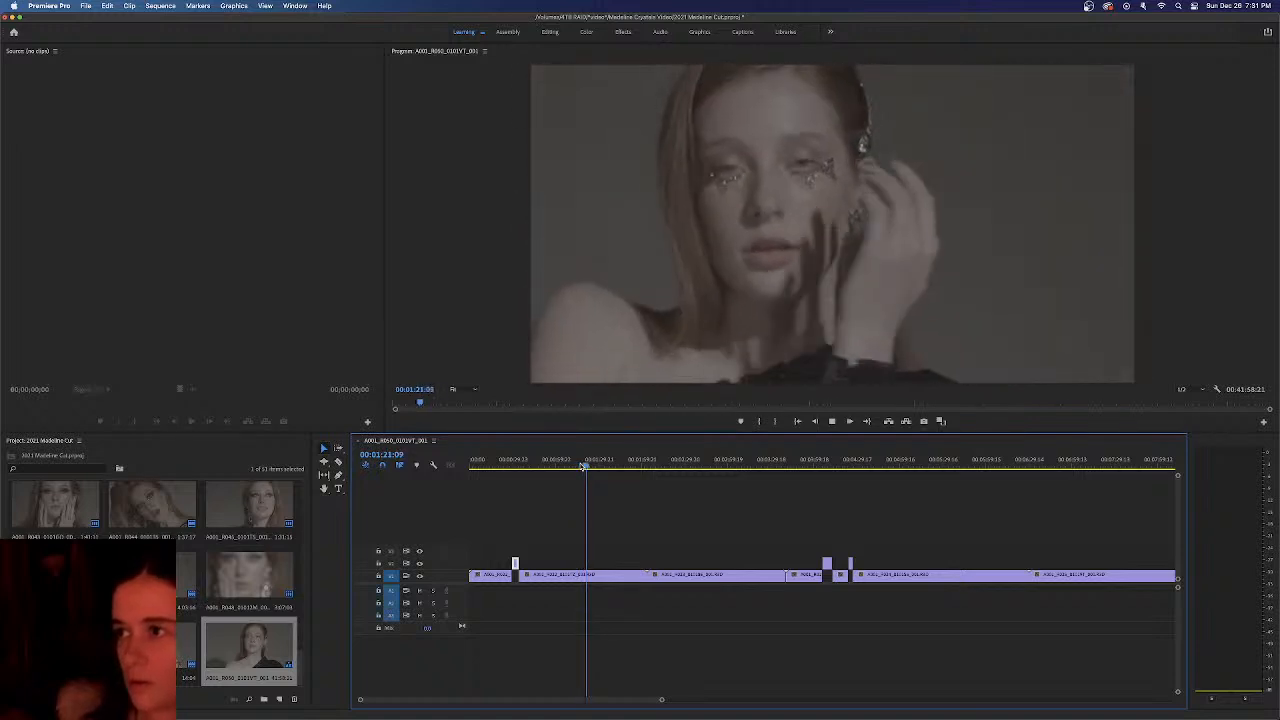
key(space)
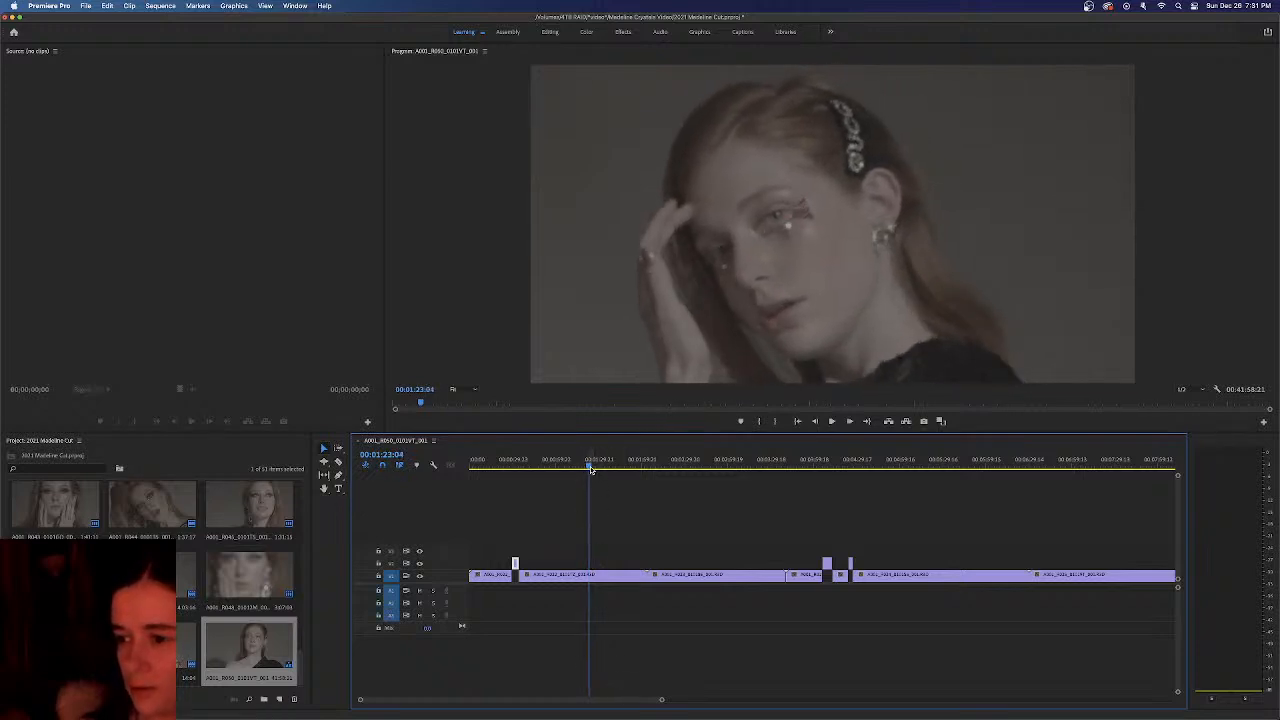
drag(590, 469, 587, 469)
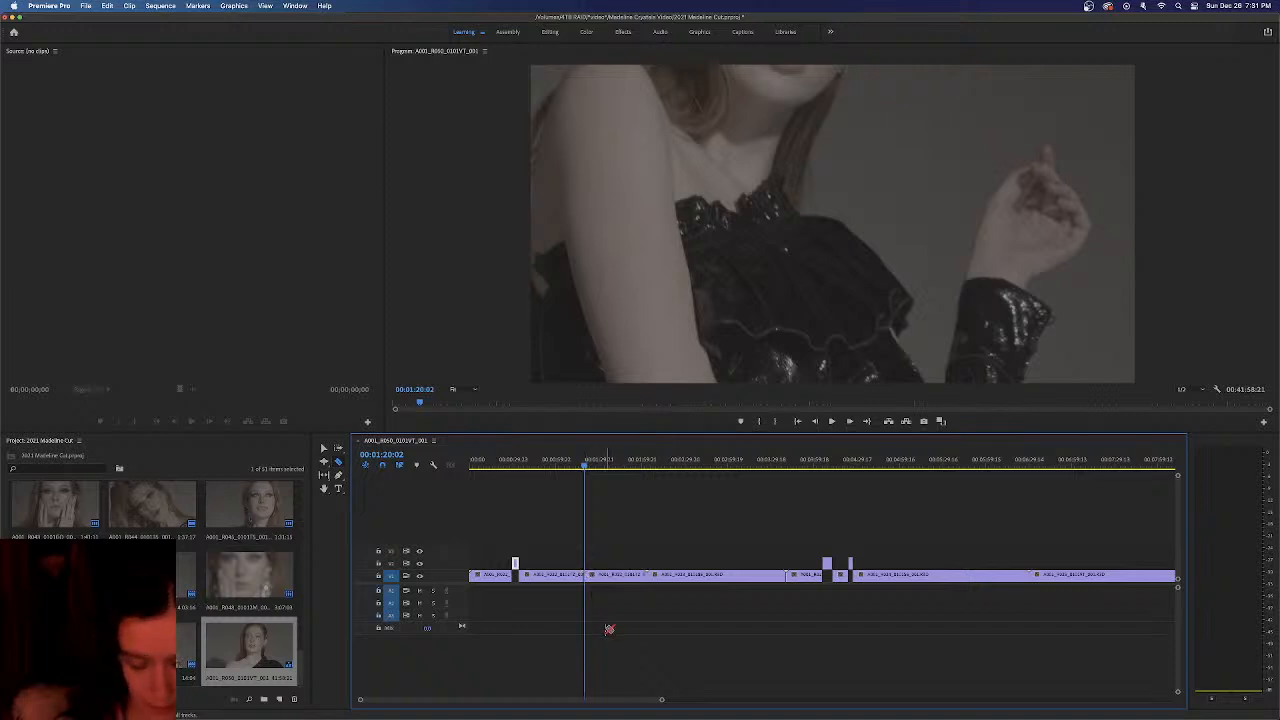
key(space)
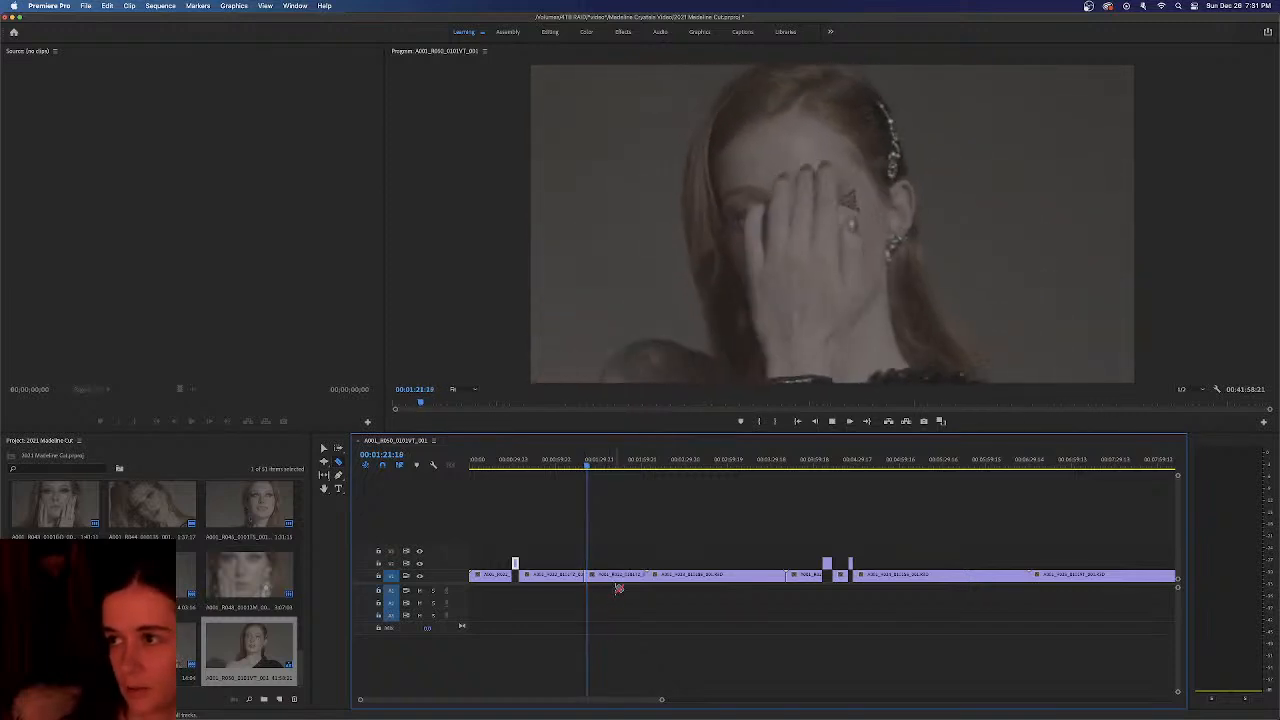
key(space)
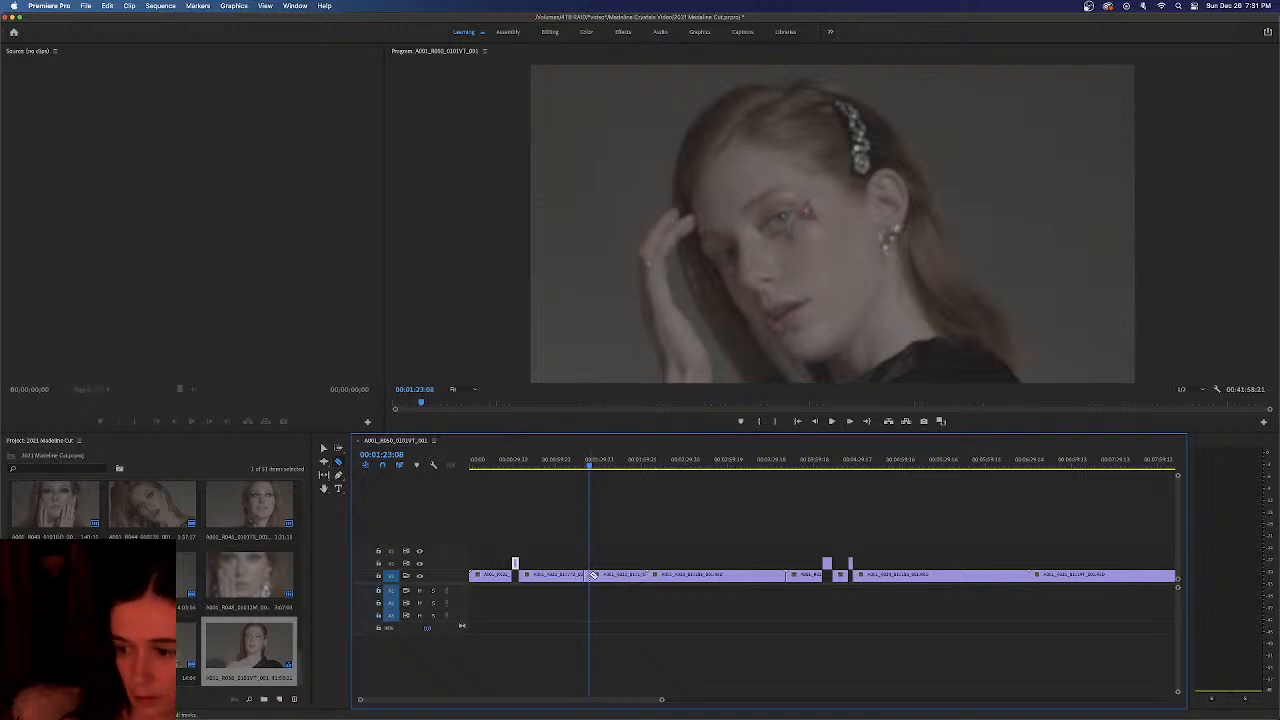
click(587, 576)
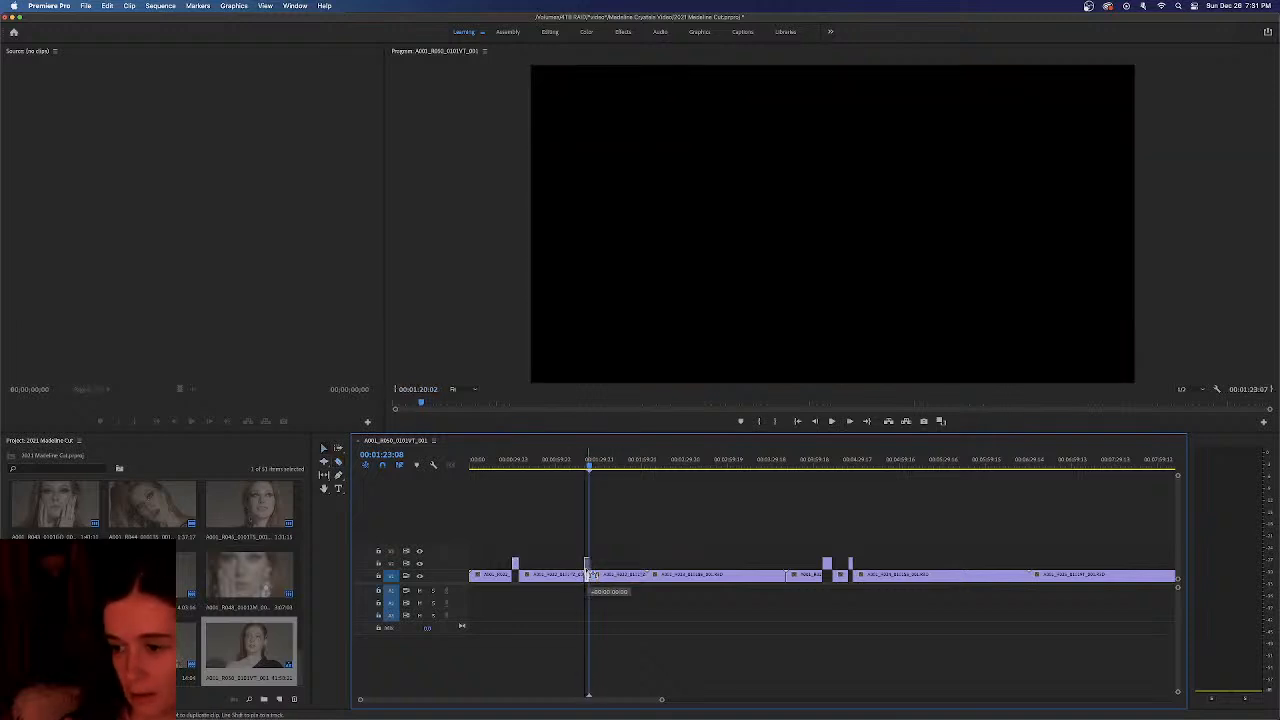
Review the footage after 00:01:23:08 up to about 00:01:41 and cut the clip on V1 at 00:01:36:19
key(space)
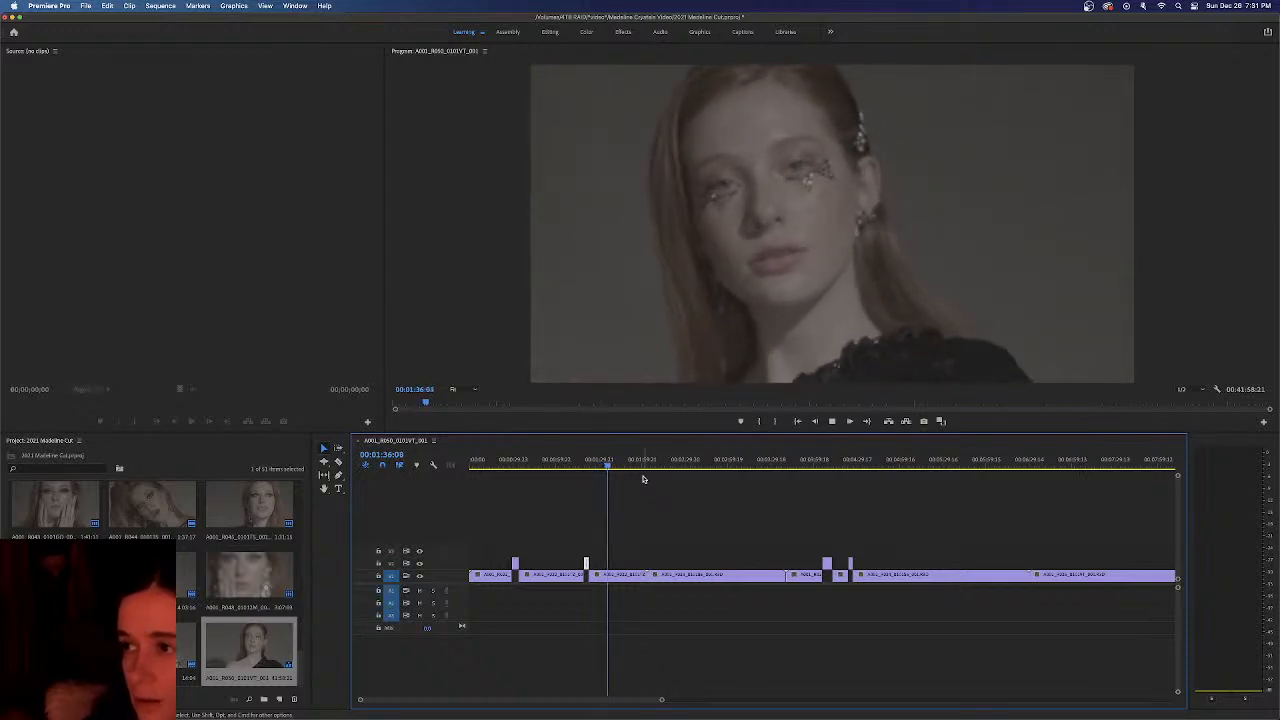
key(space)
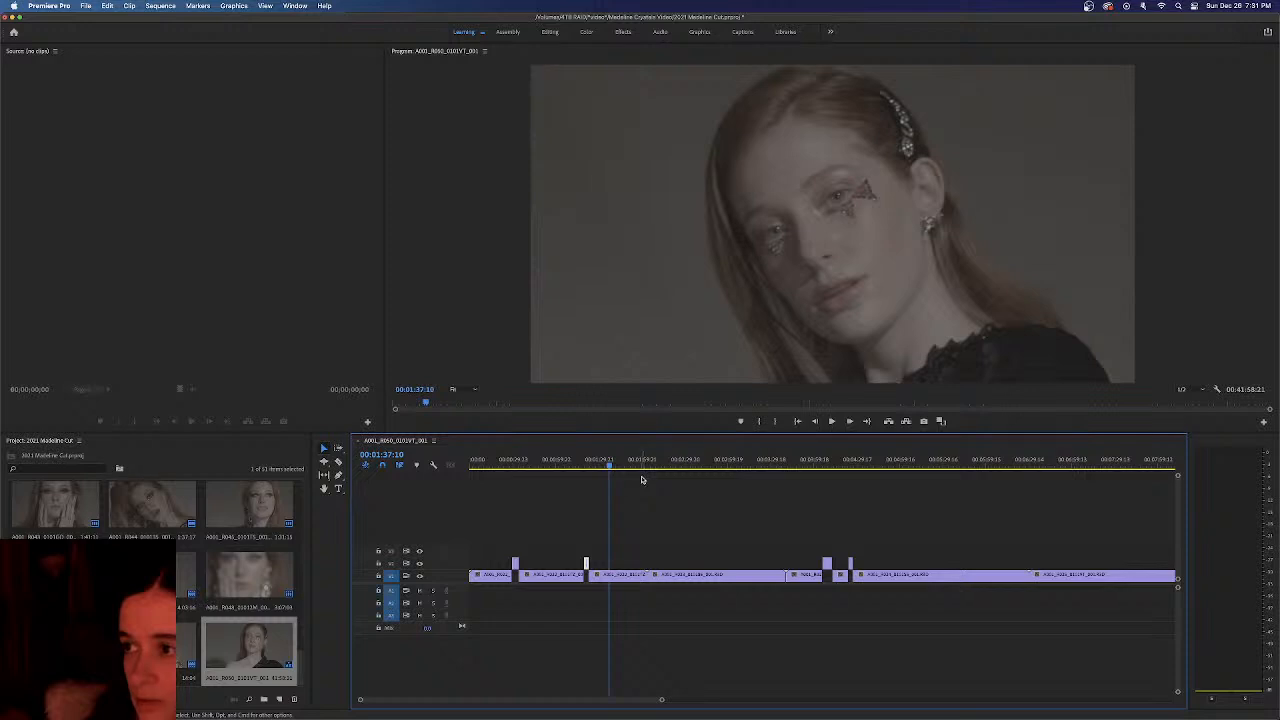
drag(612, 467, 610, 465)
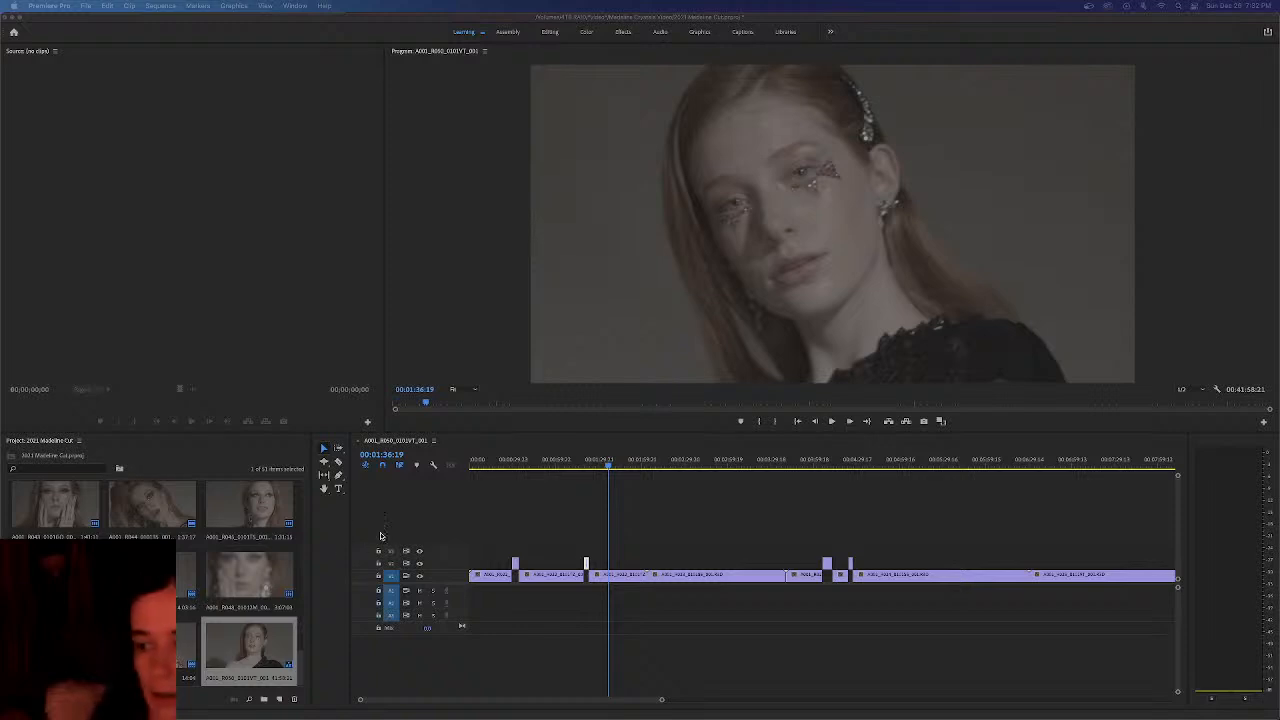
click(607, 466)
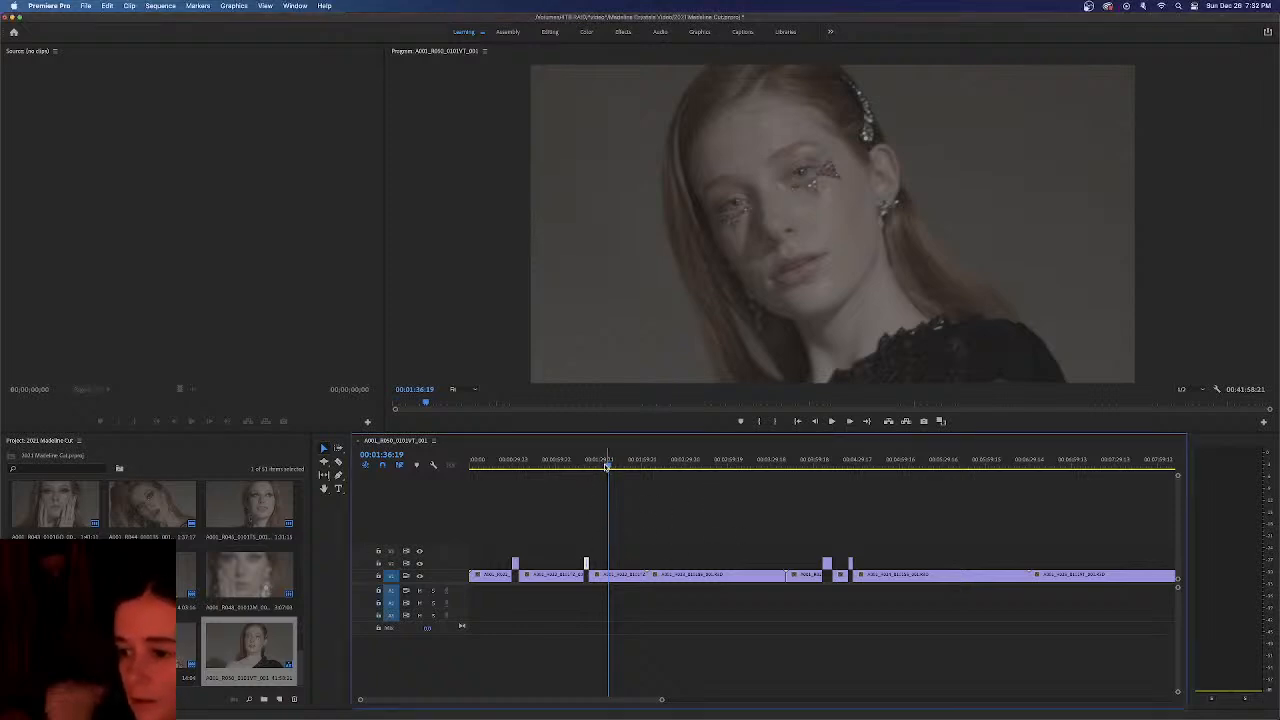
key(space)
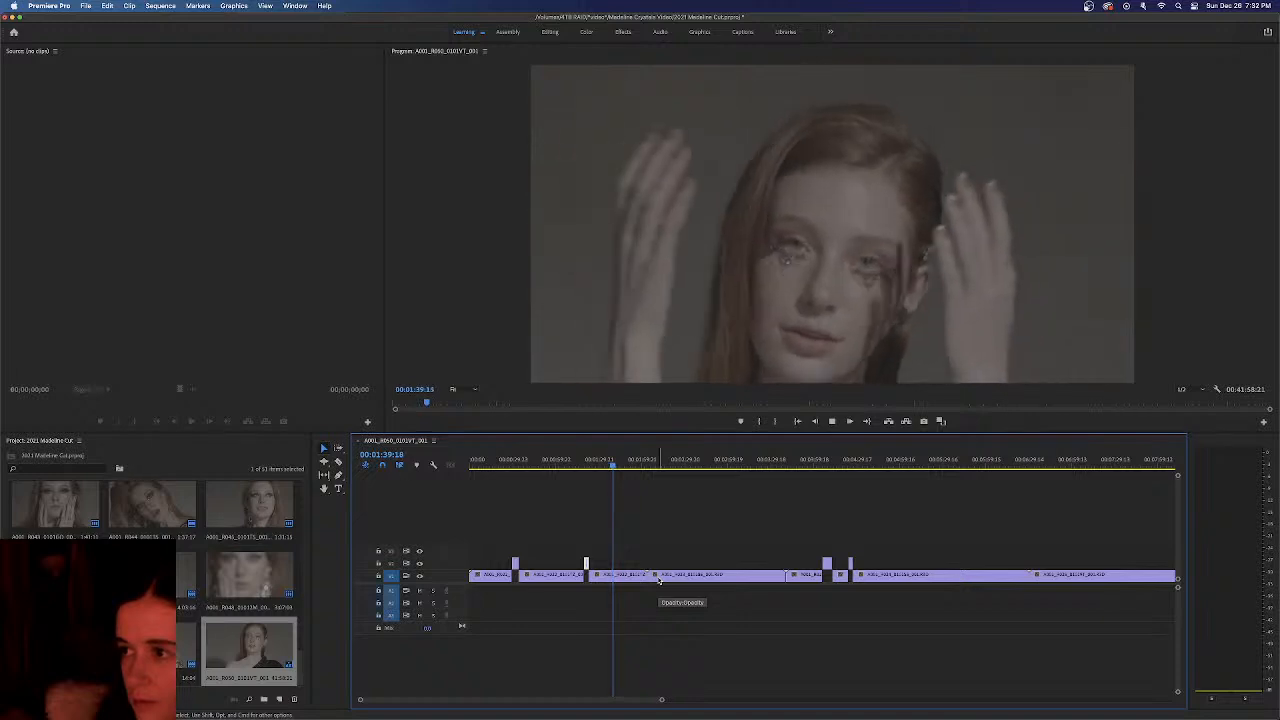
key(space)
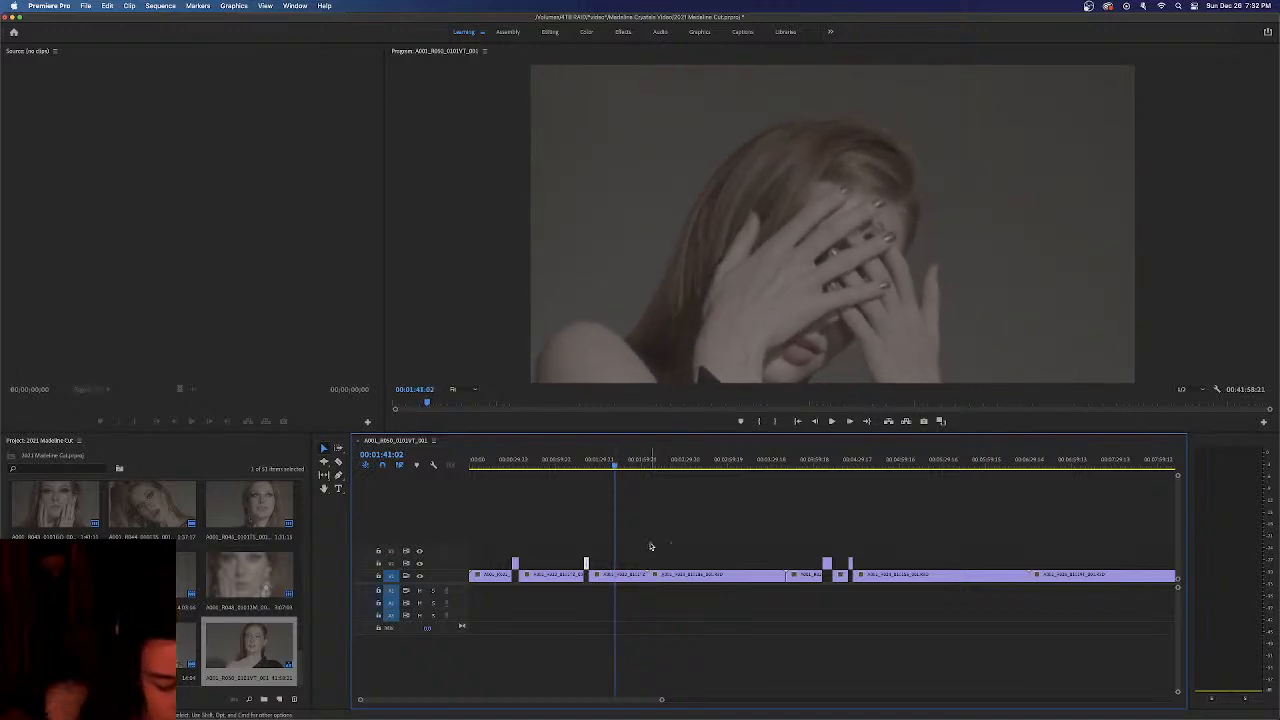
drag(614, 467, 607, 467)
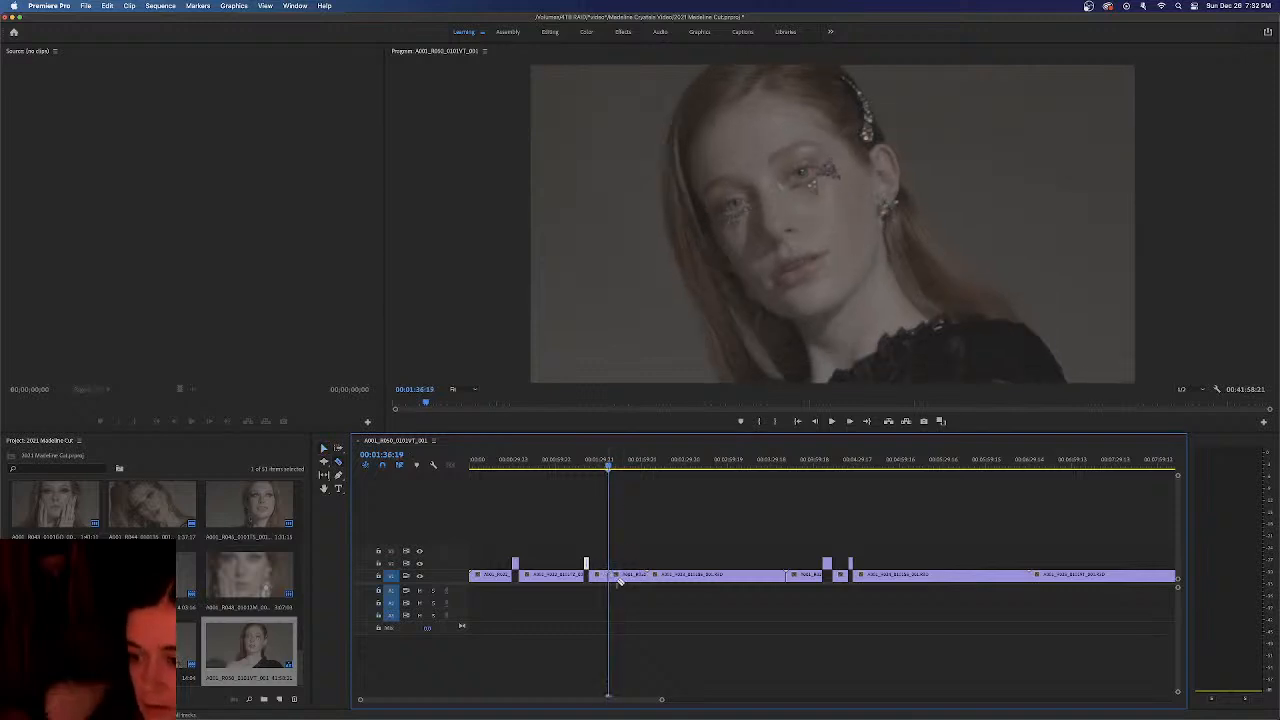
Try ending the shot with a cut at 00:01:40:15 and moving that section up to V2
drag(608, 464, 616, 466)
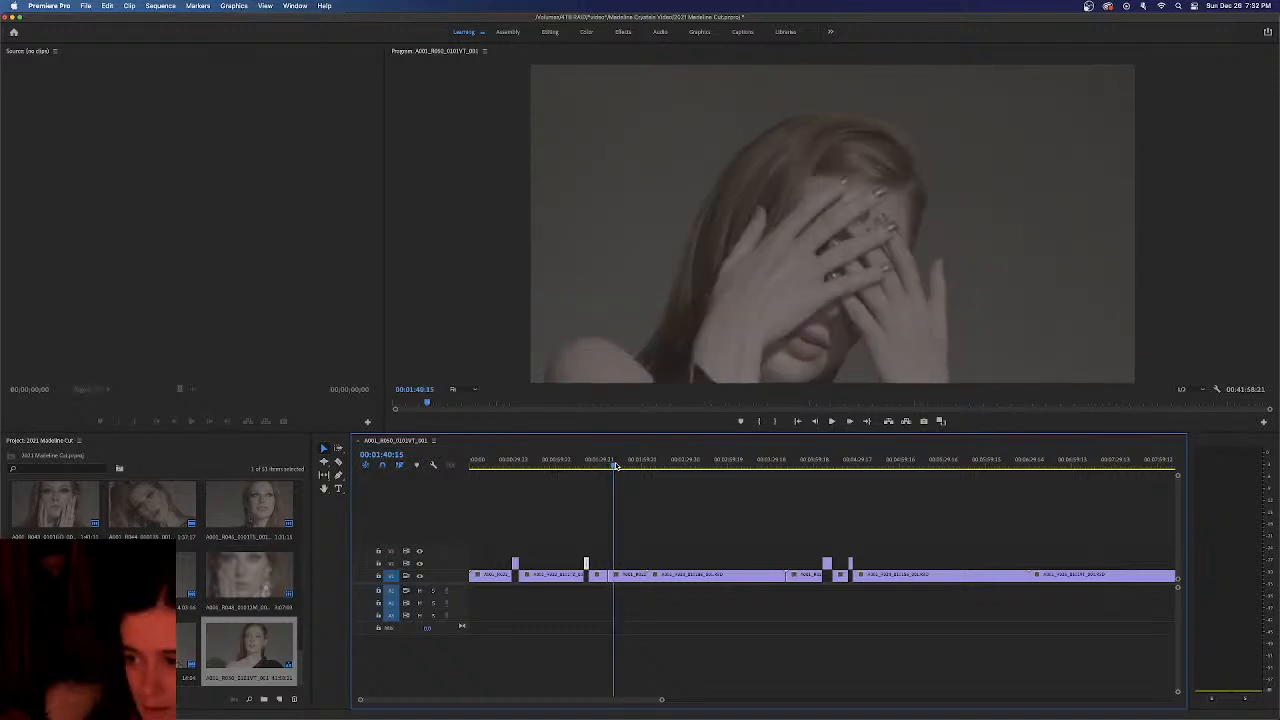
click(611, 577)
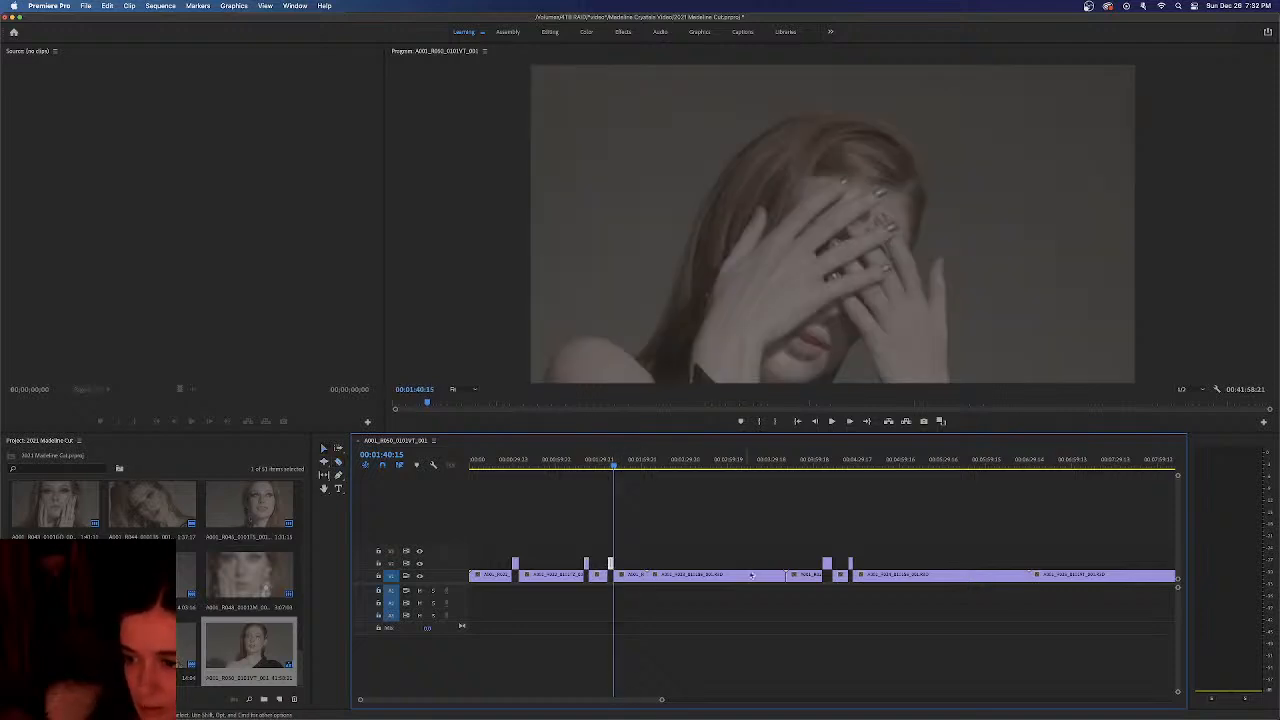
key(space)
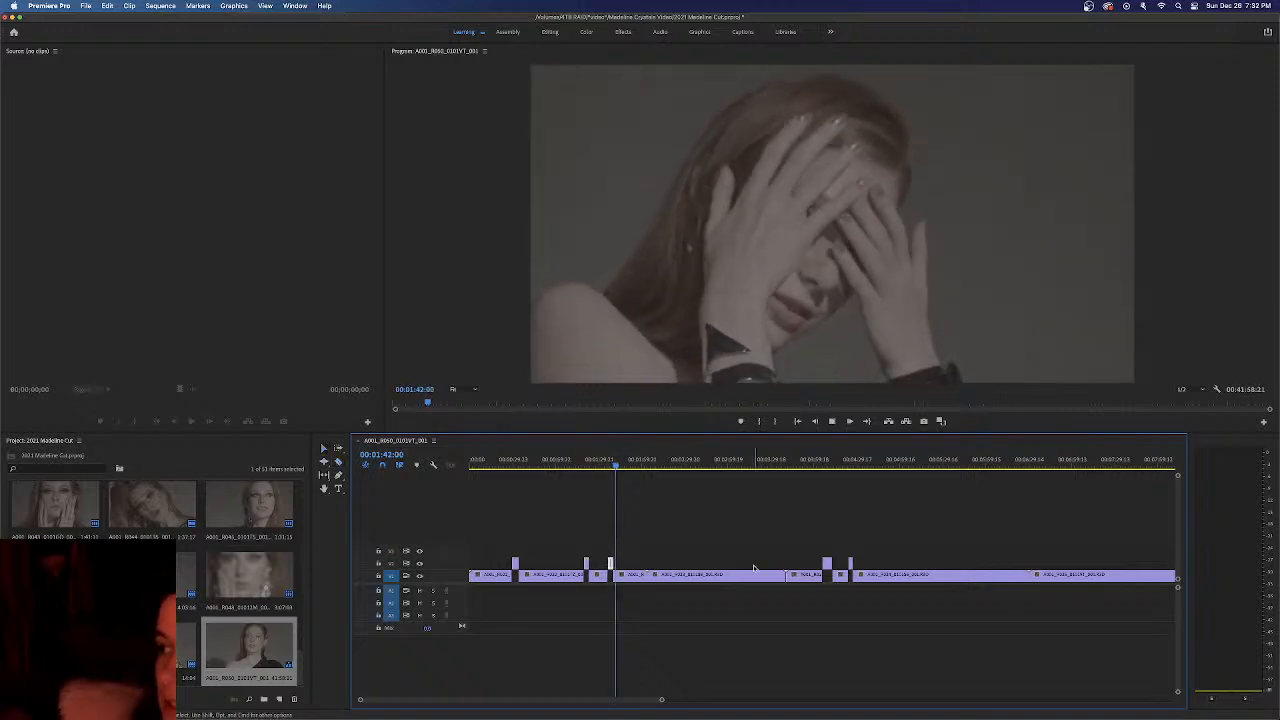
Cut the clip on V1 at 00:01:46:07 and move the section starting at 00:01:36:19 up to V2
key(space)
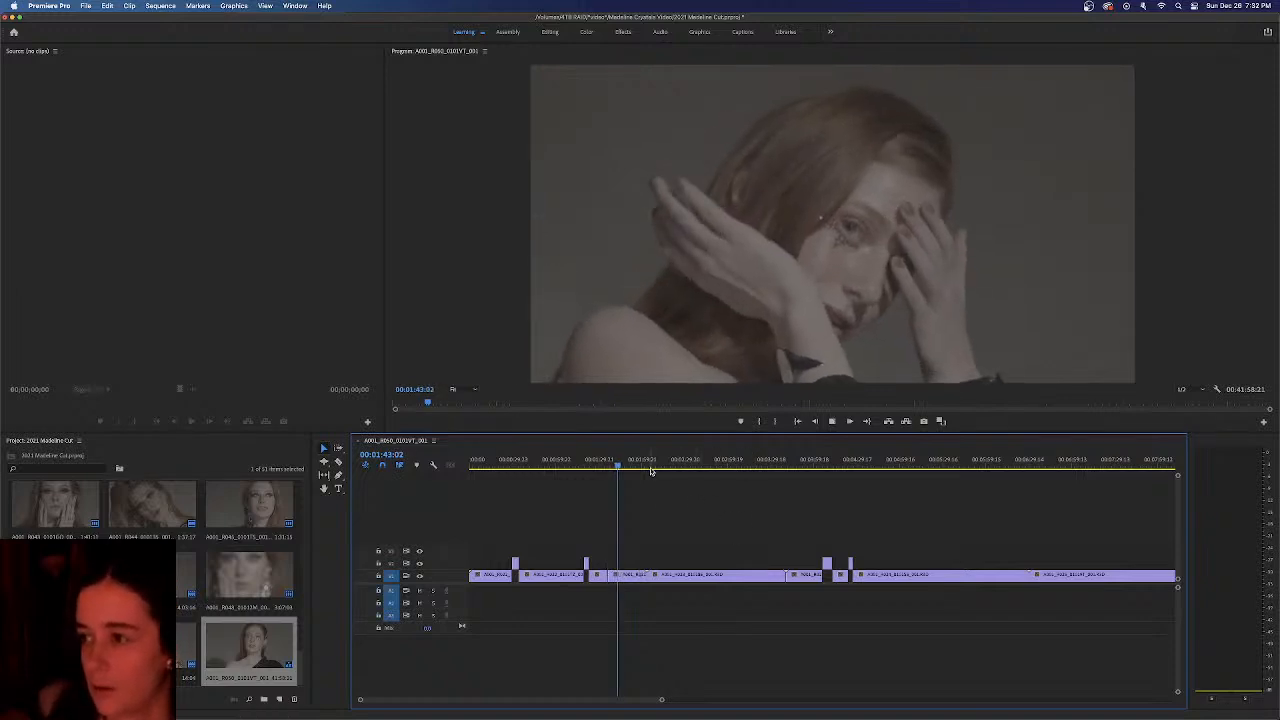
key(space)
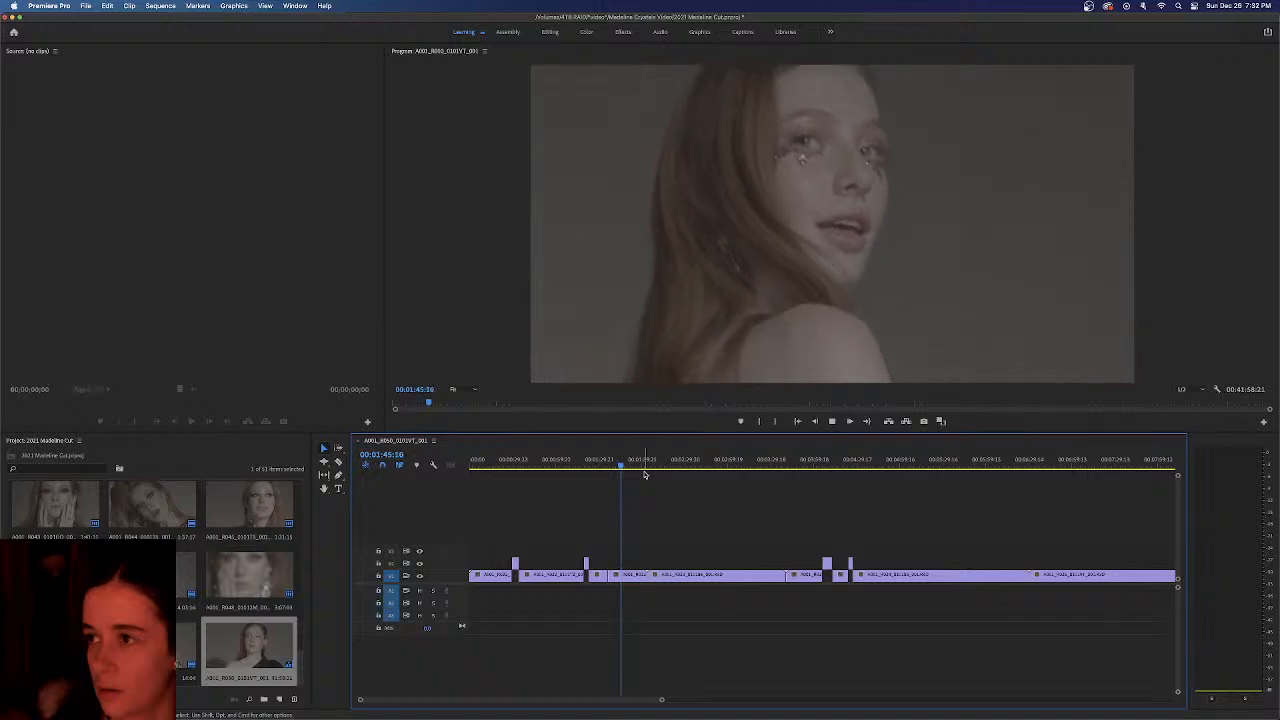
key(space)
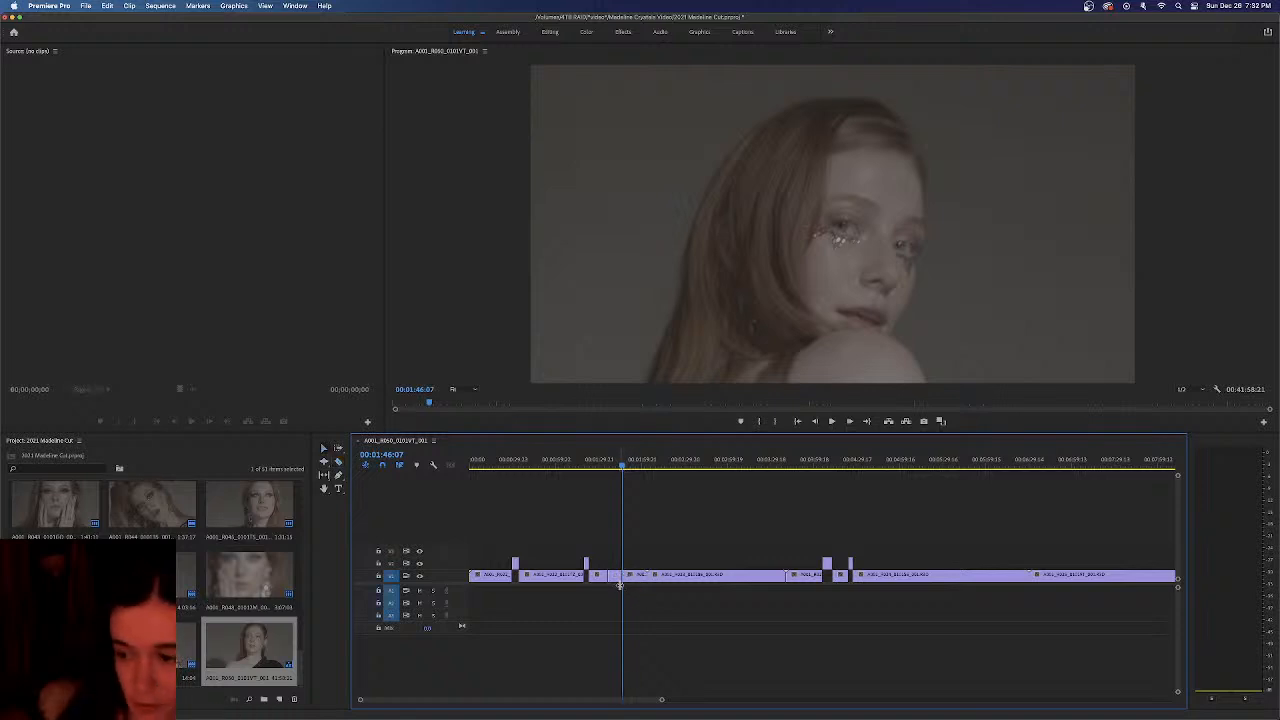
click(614, 576)
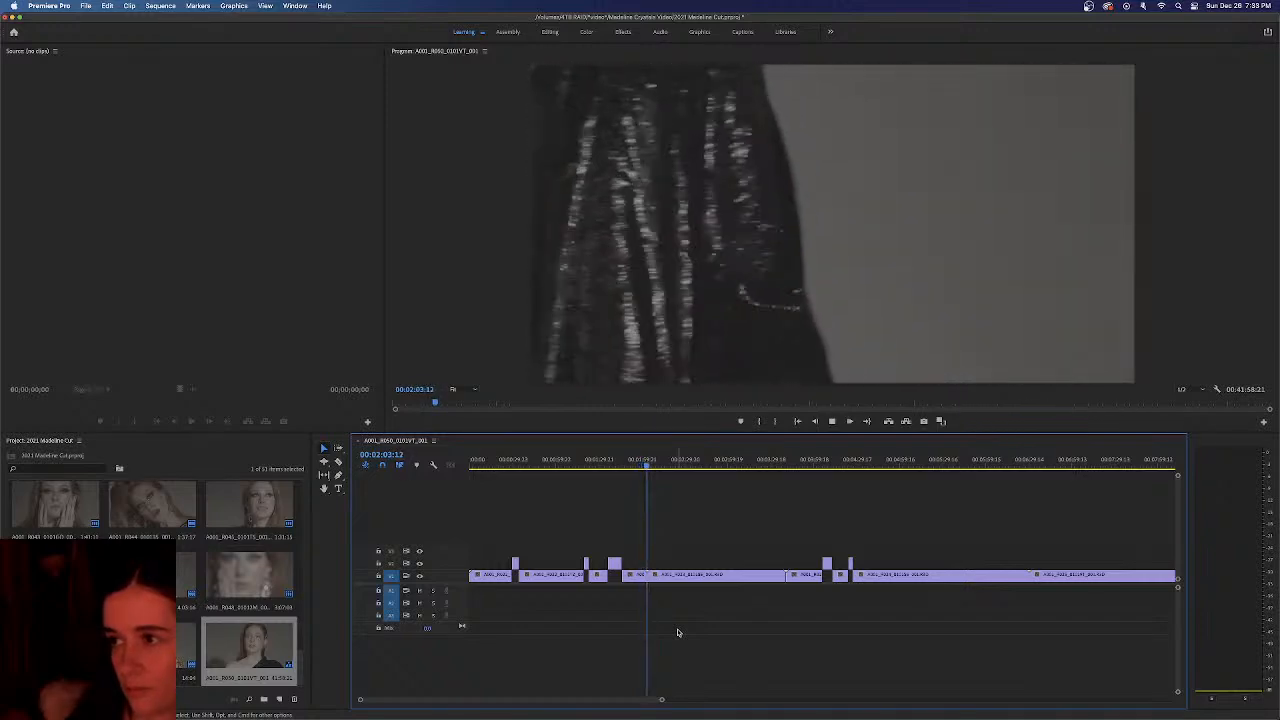
Review the eye makeup close-ups from about 00:20:12 with taller video tracks and a closer timeline view
key(space)
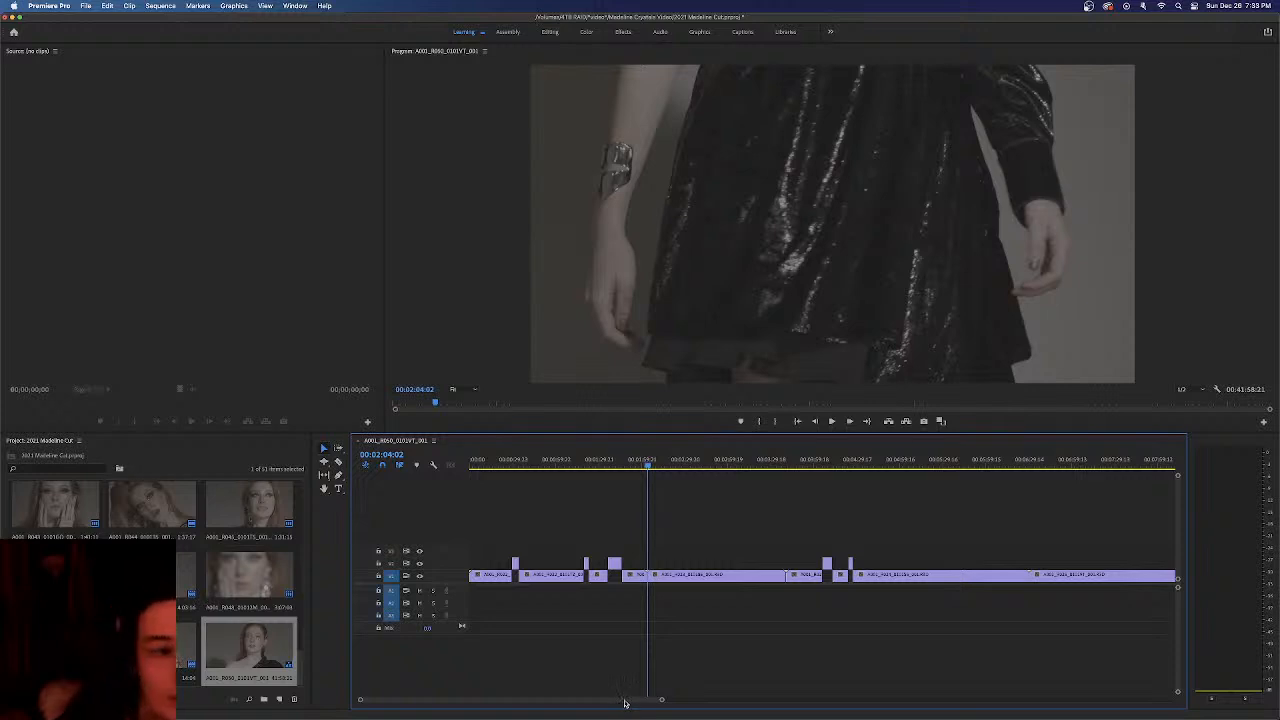
drag(610, 700, 1200, 663)
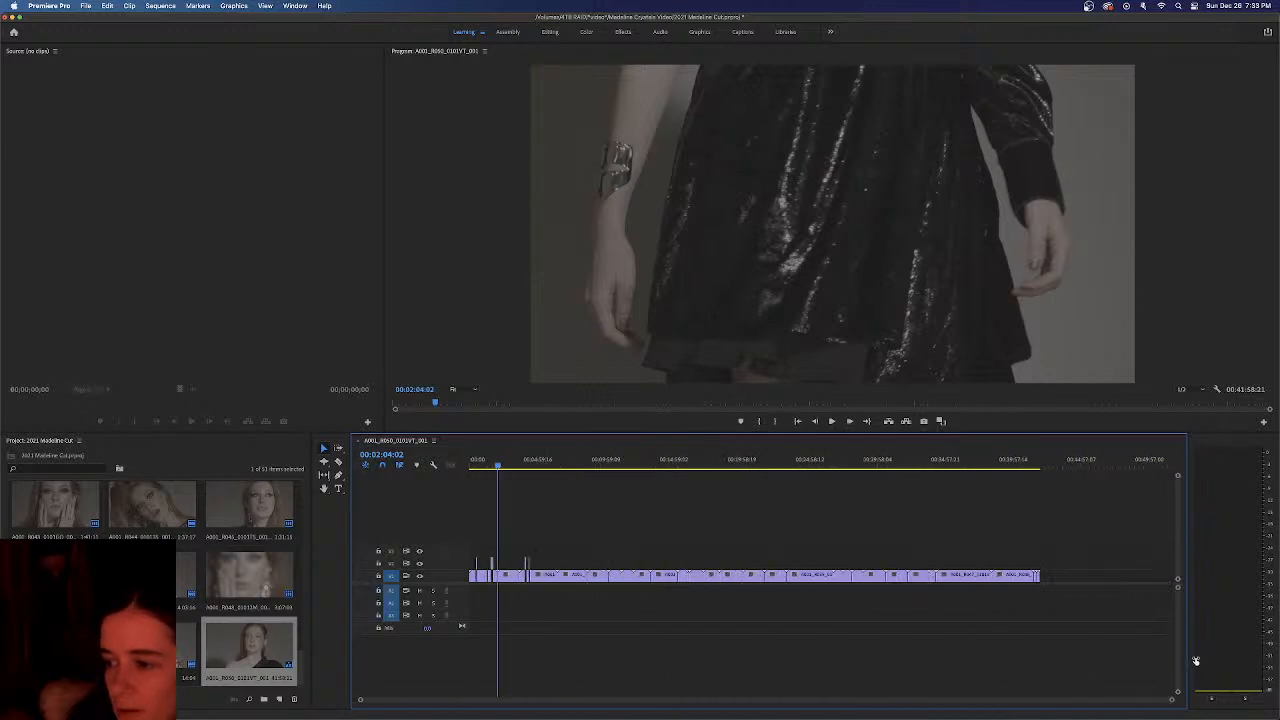
drag(655, 466, 674, 468)
drag(677, 467, 745, 467)
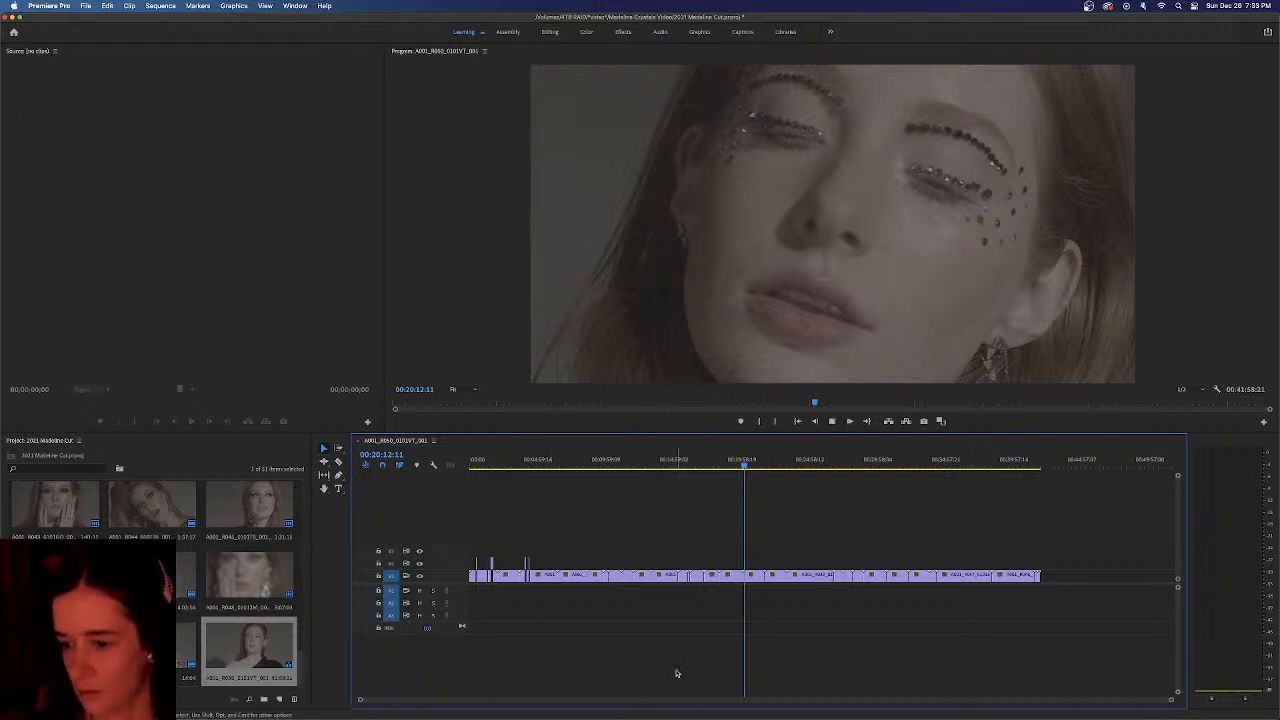
key(space)
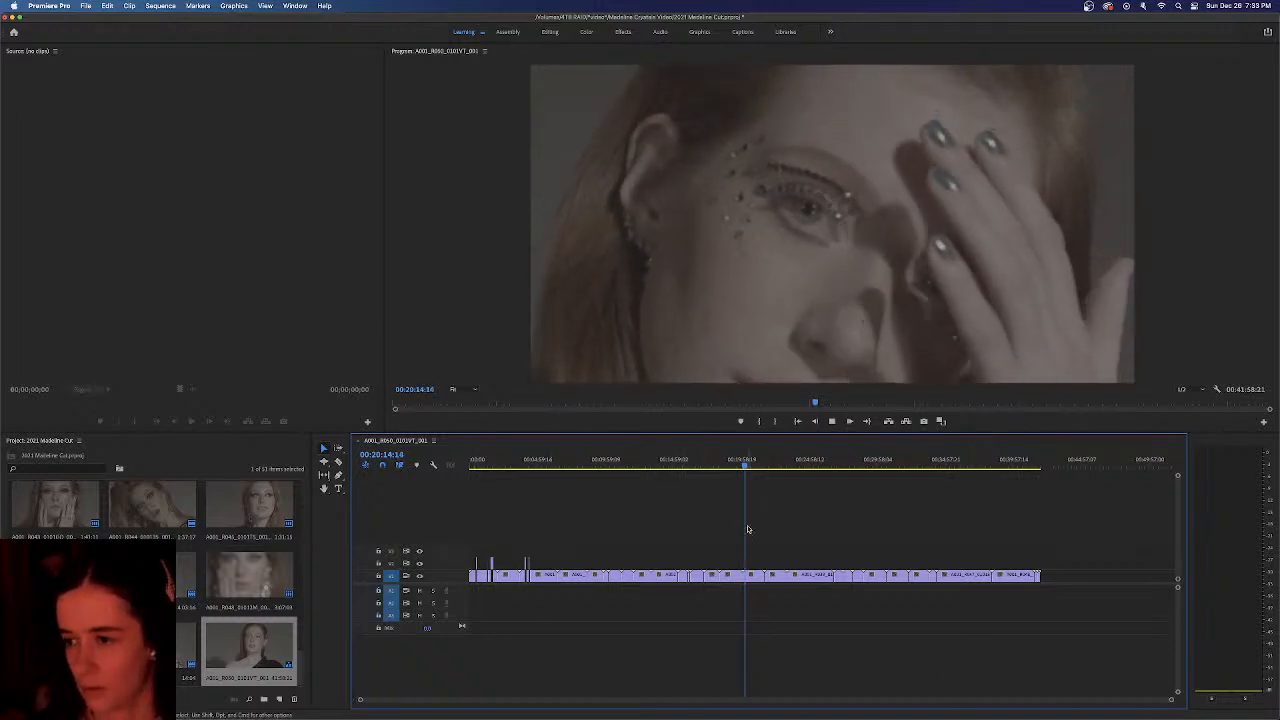
key(super+equal)
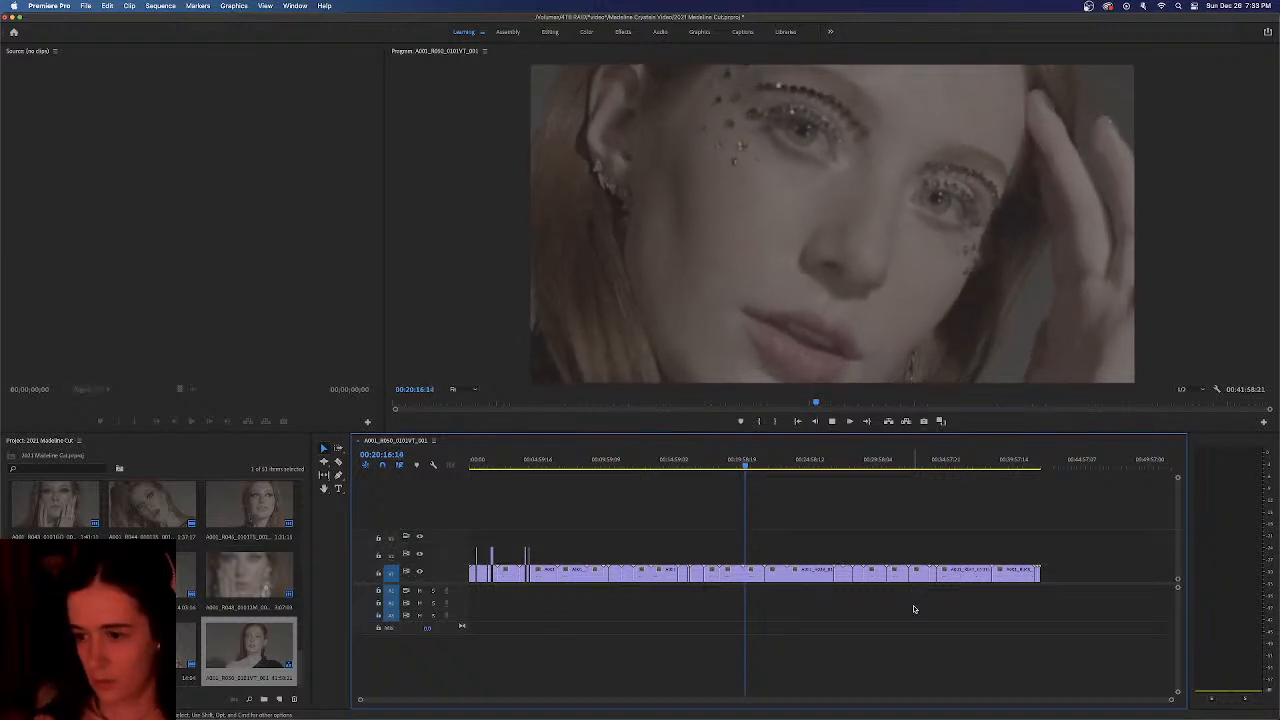
drag(1172, 704, 823, 700)
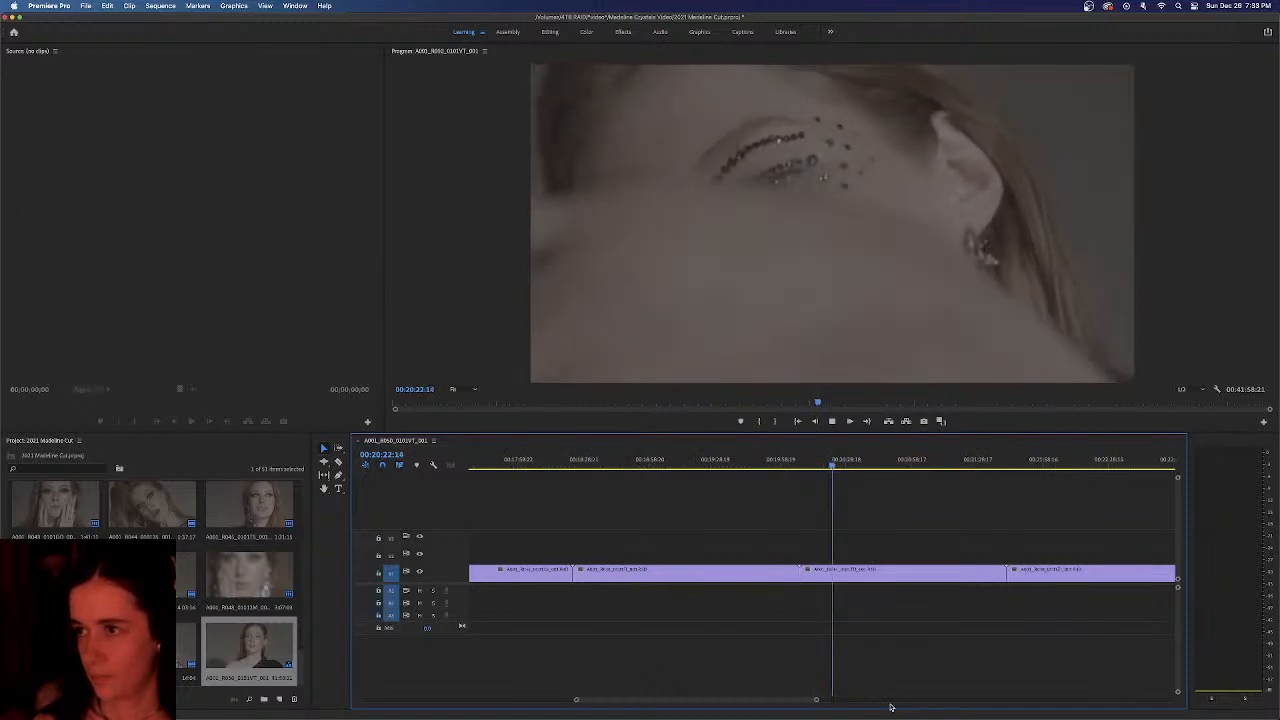
Return the playhead to 00:20:13:02 and close the empty Source monitor so the Program monitor spans the full width
click(837, 468)
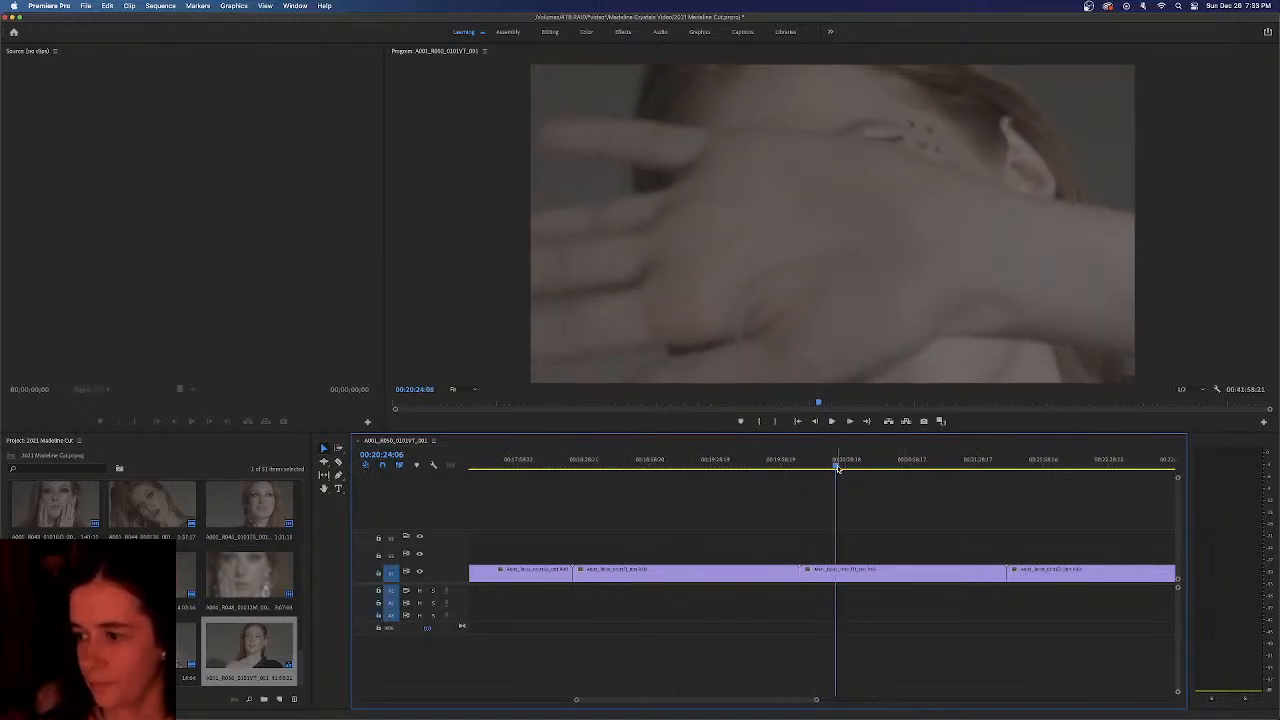
drag(837, 468, 813, 470)
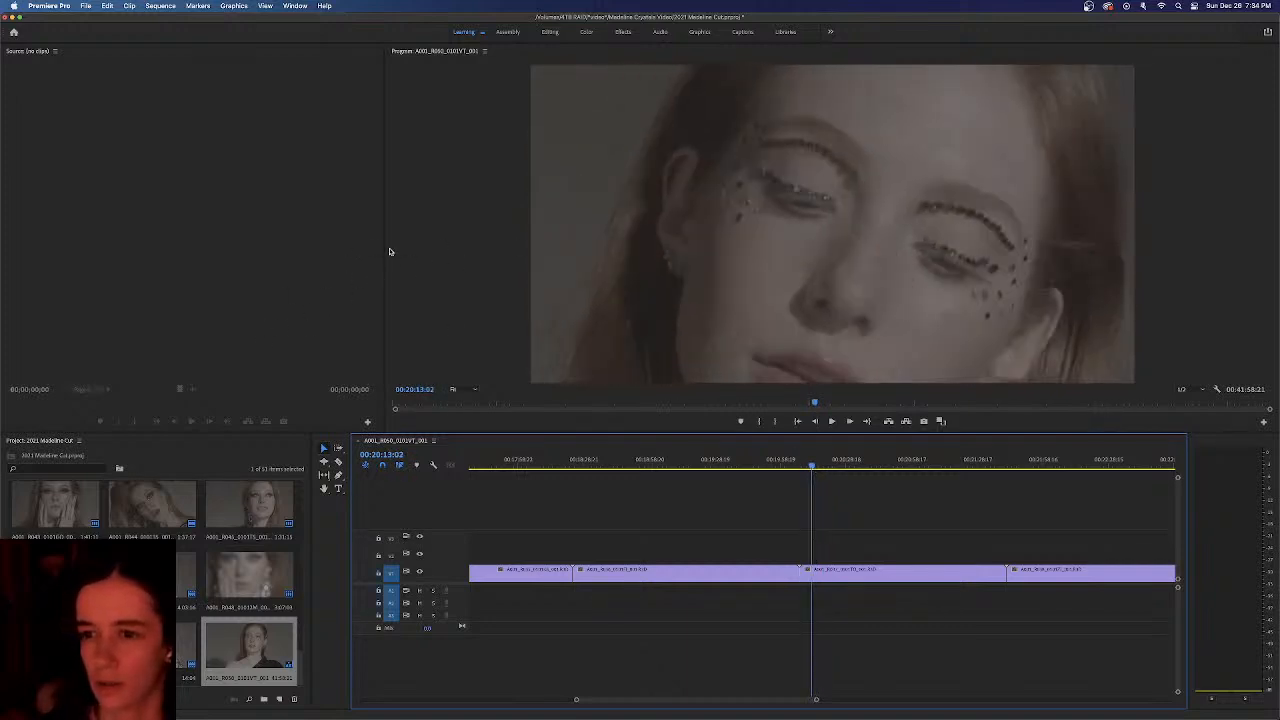
drag(383, 248, 95, 229)
click(56, 51)
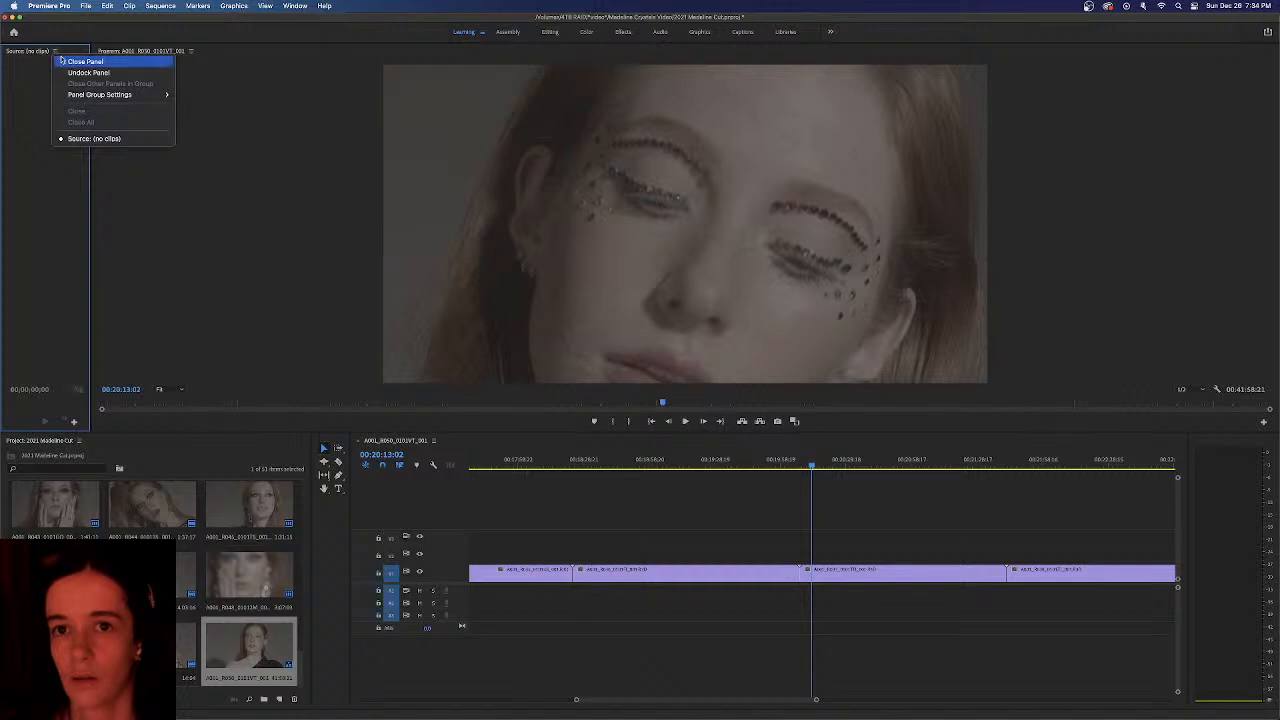
click(1194, 6)
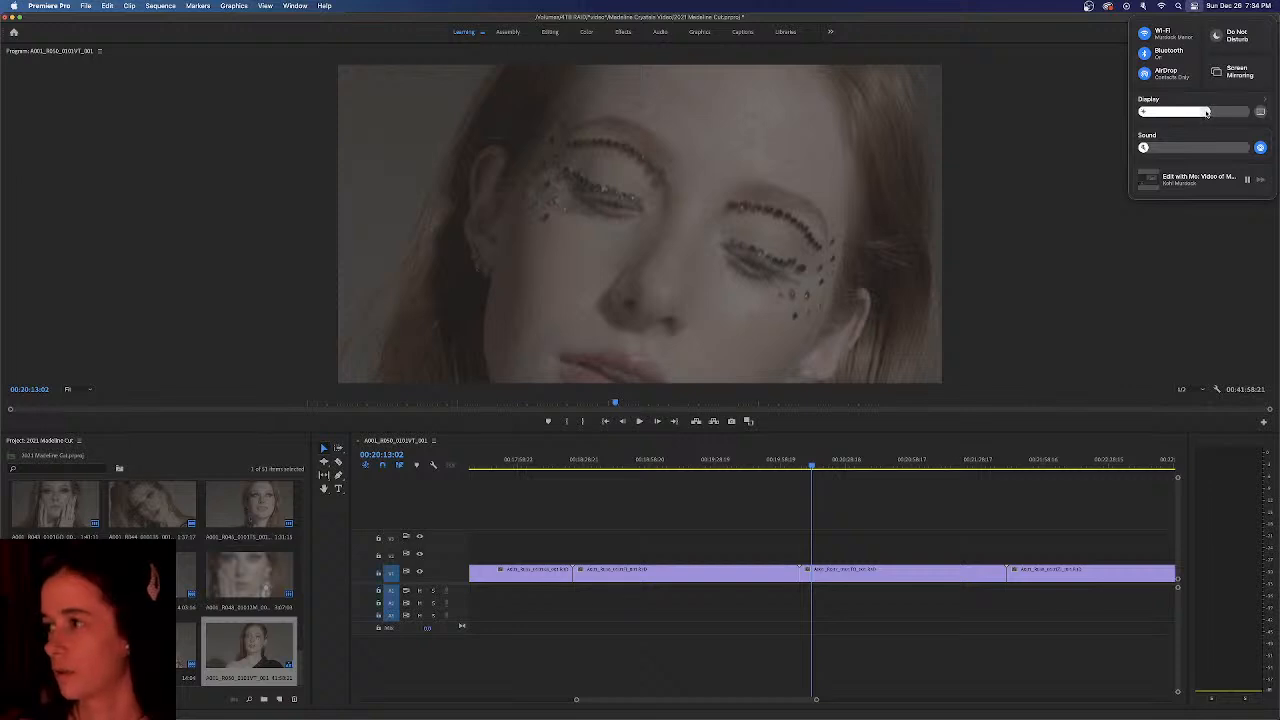
click(1068, 295)
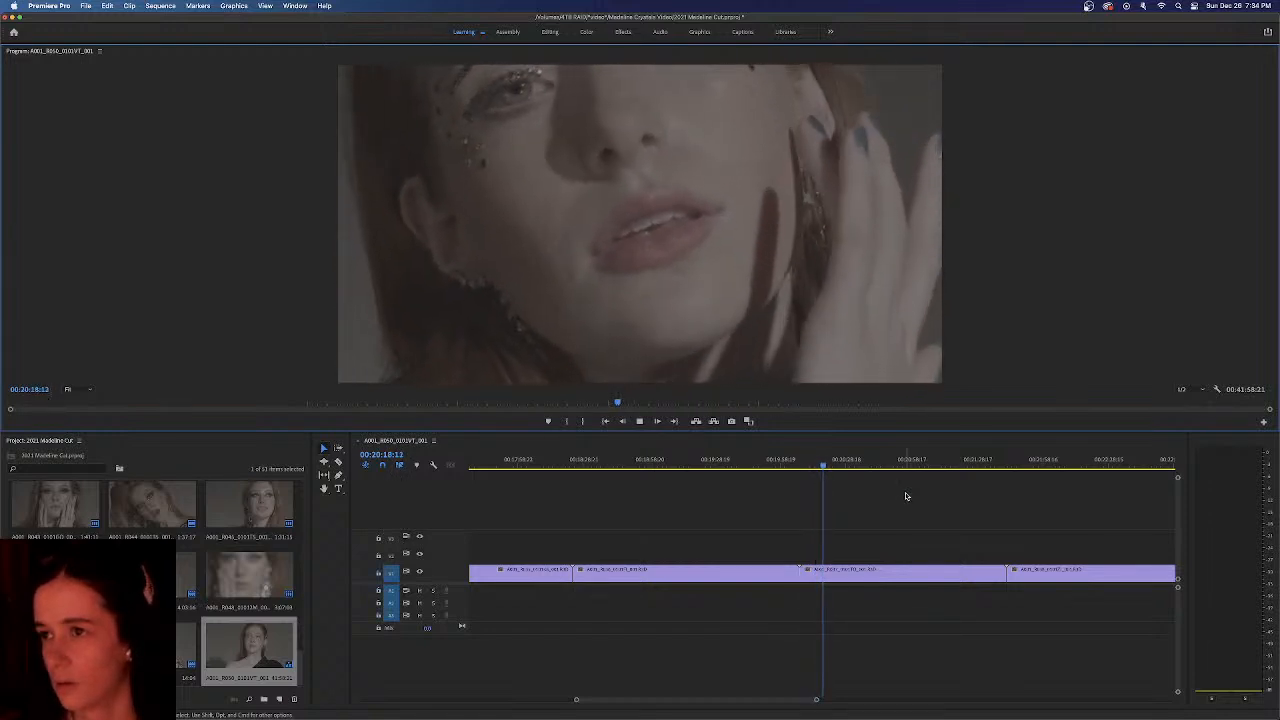
Cut the V1 clip at 00:20:16:01 and 00:20:26:02, delete its leading piece and move the section between the cuts up to V2
key(space)
drag(827, 467, 818, 468)
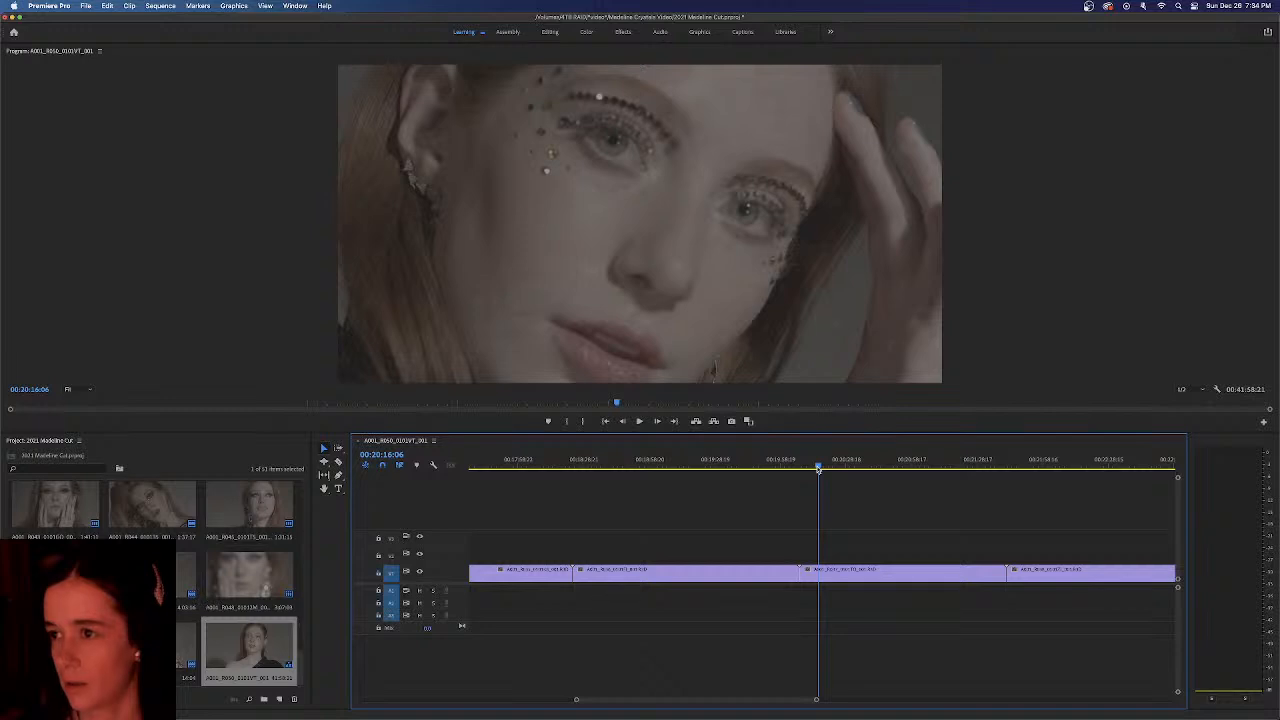
key(Left)
key(Left)
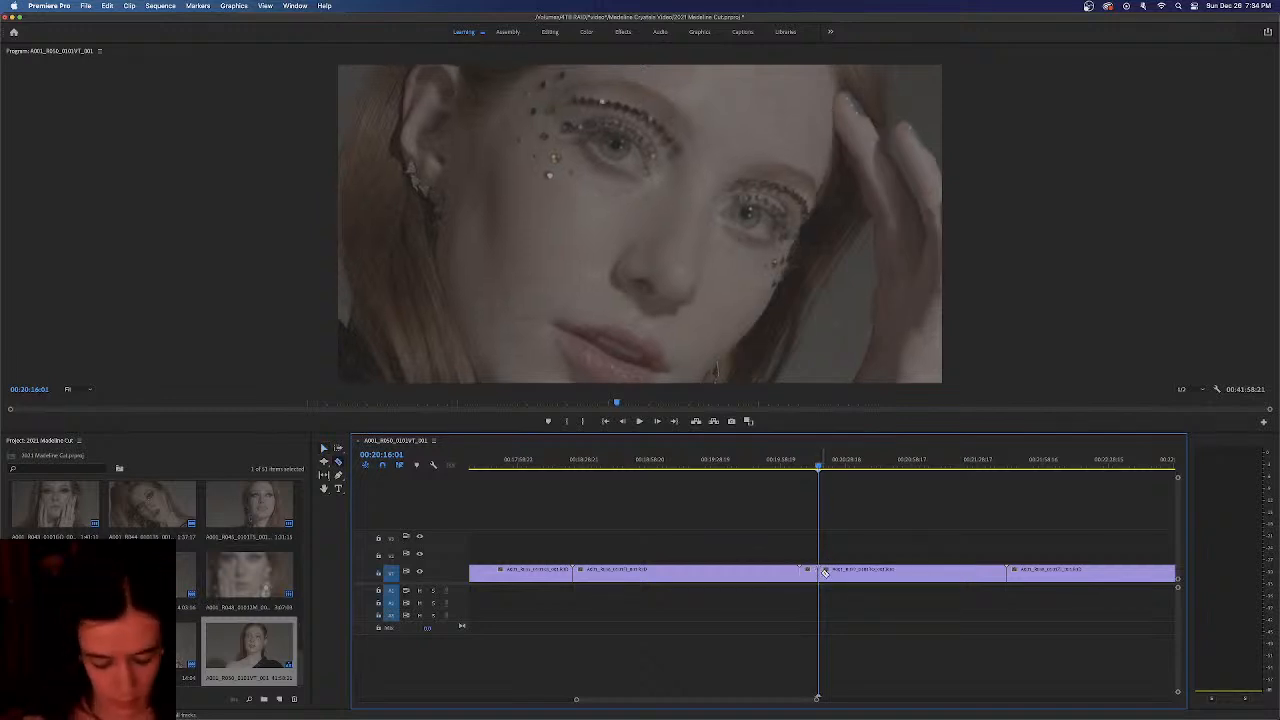
drag(819, 468, 842, 472)
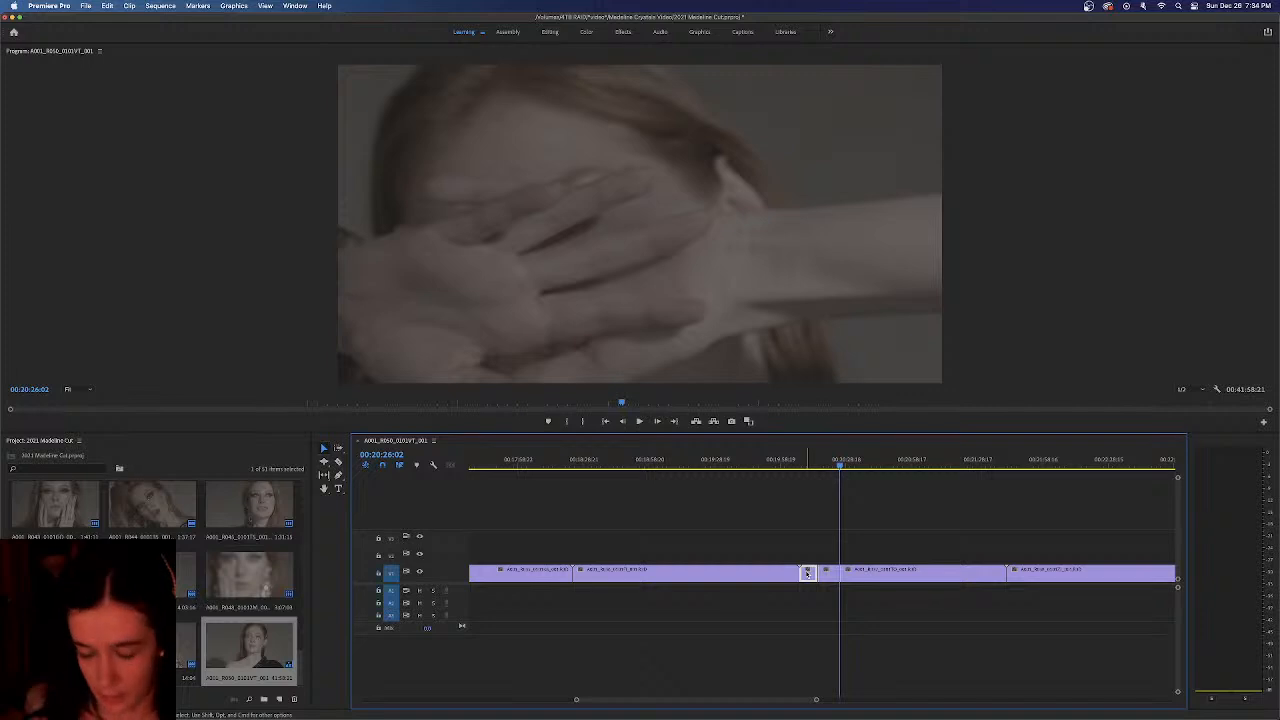
drag(825, 577, 833, 563)
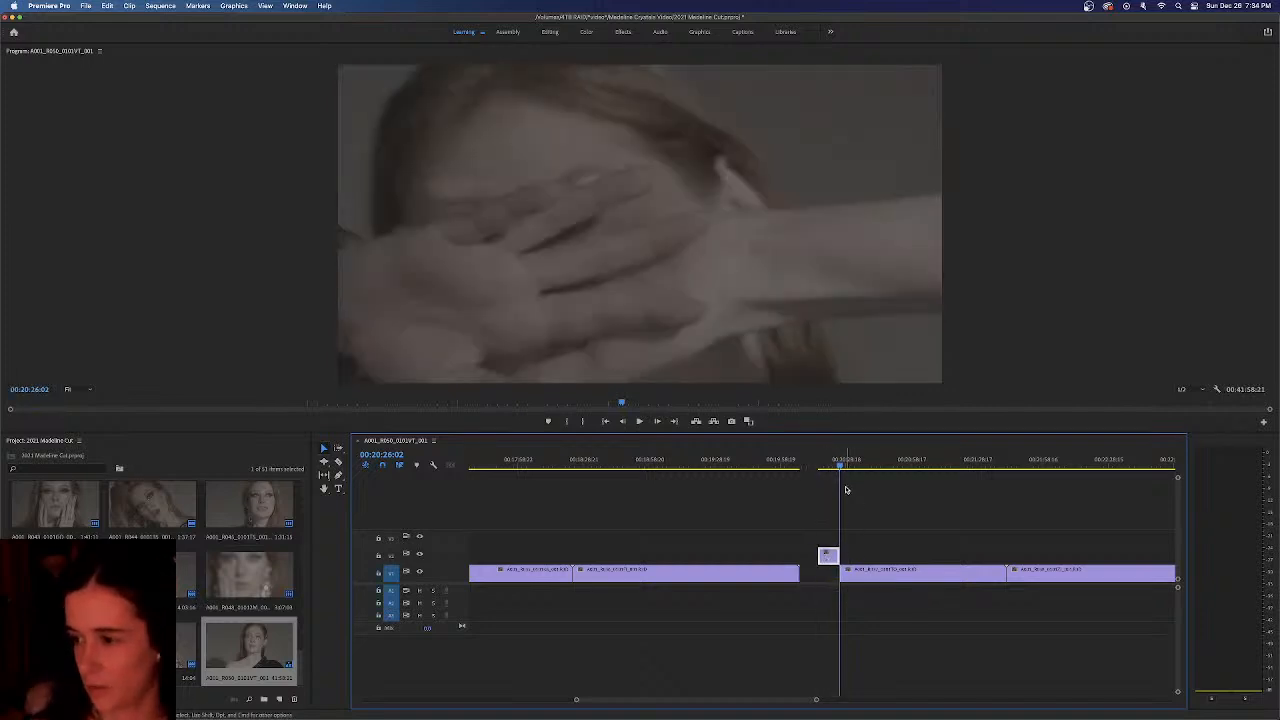
Review the close-ups after 00:20:26:02 and try cutting the clip on V1 shortly before 00:20:37:09
mouse_move(839, 466)
mouse_down()
mouse_move(818, 470)
mouse_move(858, 468)
mouse_up()
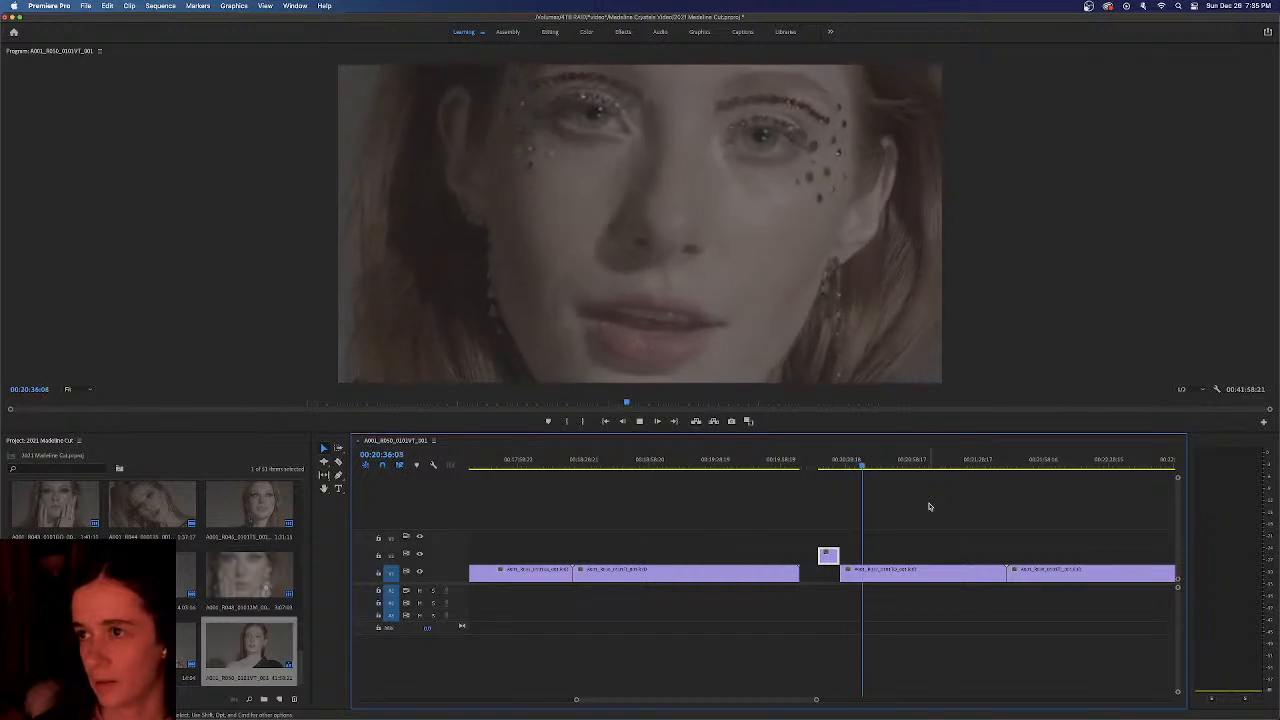
key(space)
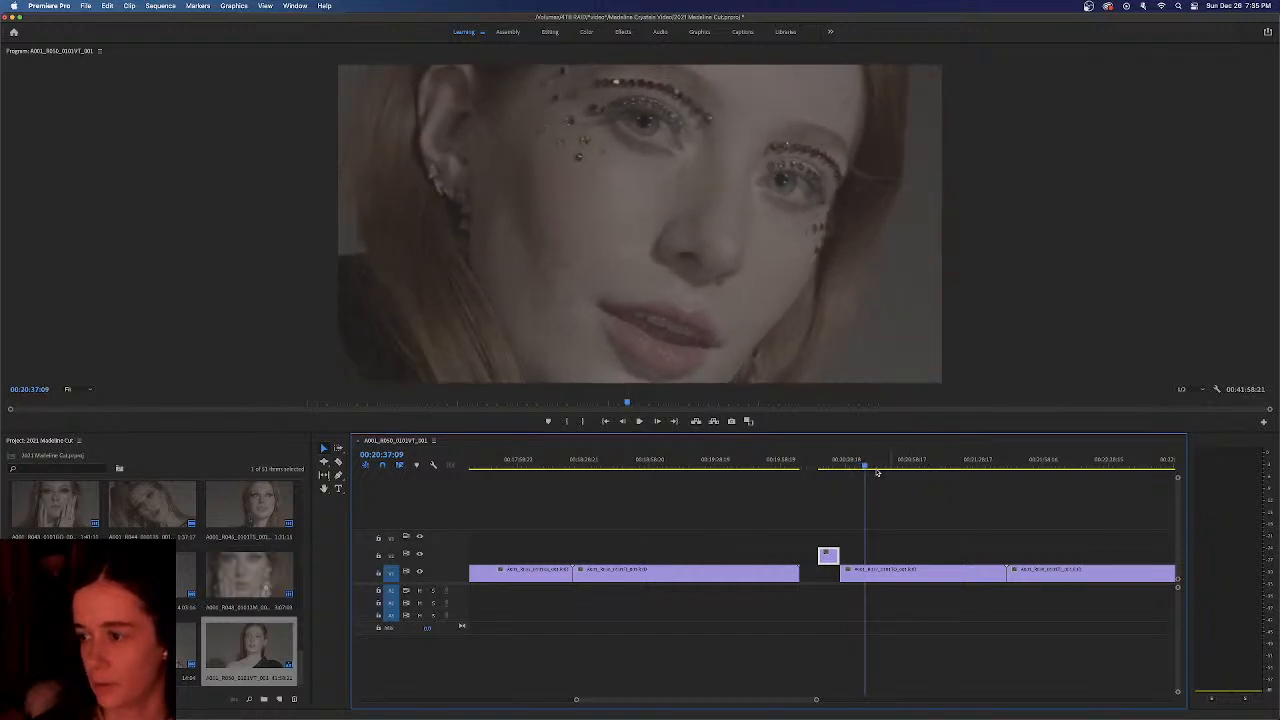
drag(866, 466, 863, 467)
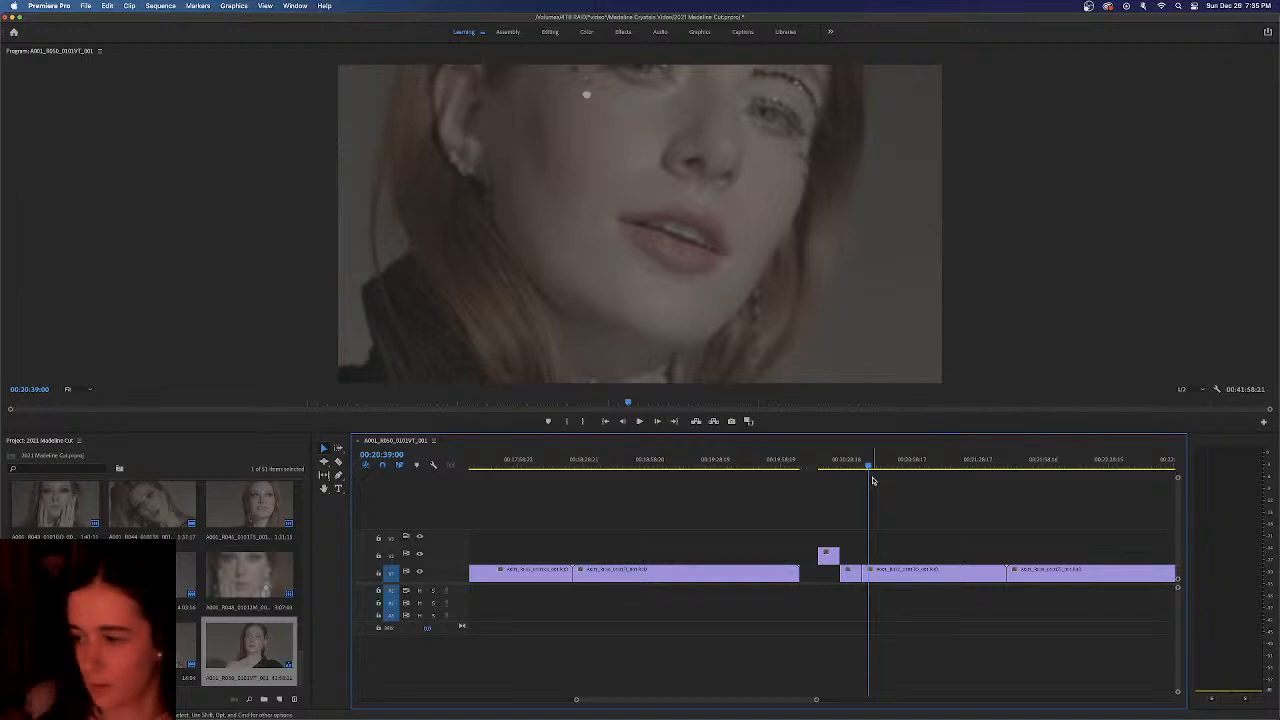
drag(868, 468, 858, 468)
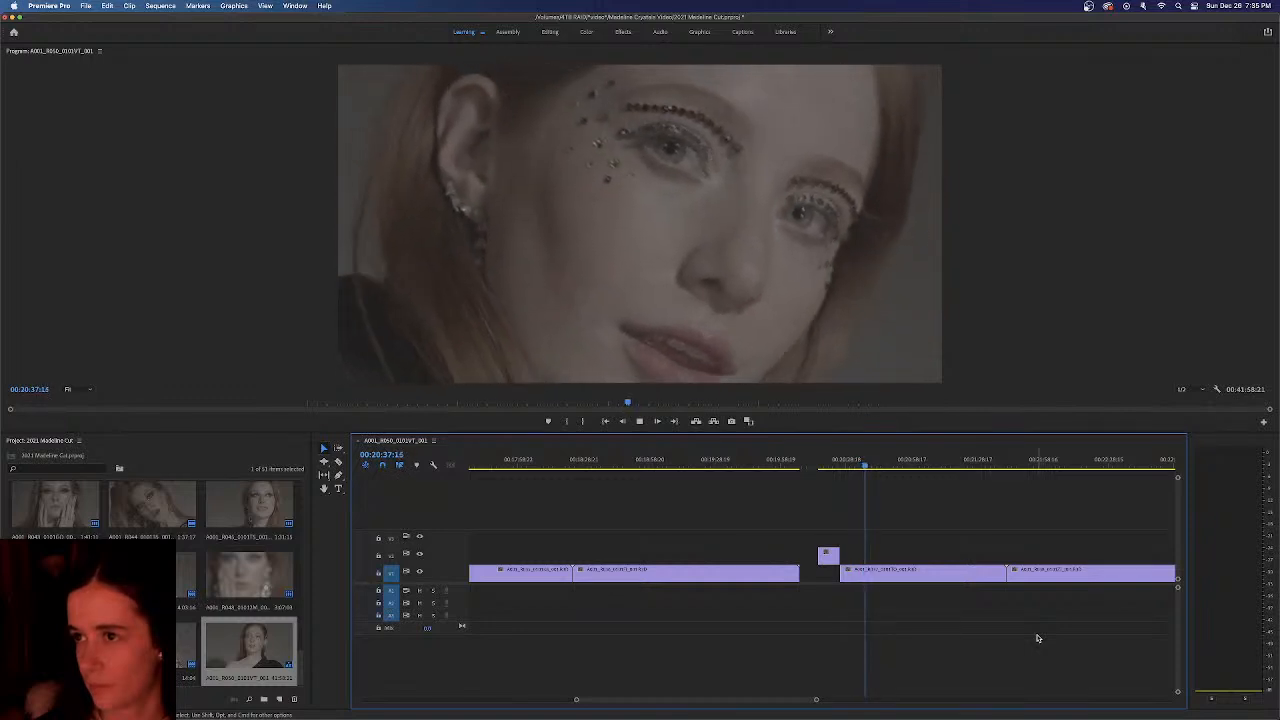
Isolate the few seconds ending at 00:20:37:07 on V1 with two cuts and move that section up to V2
drag(866, 465, 855, 467)
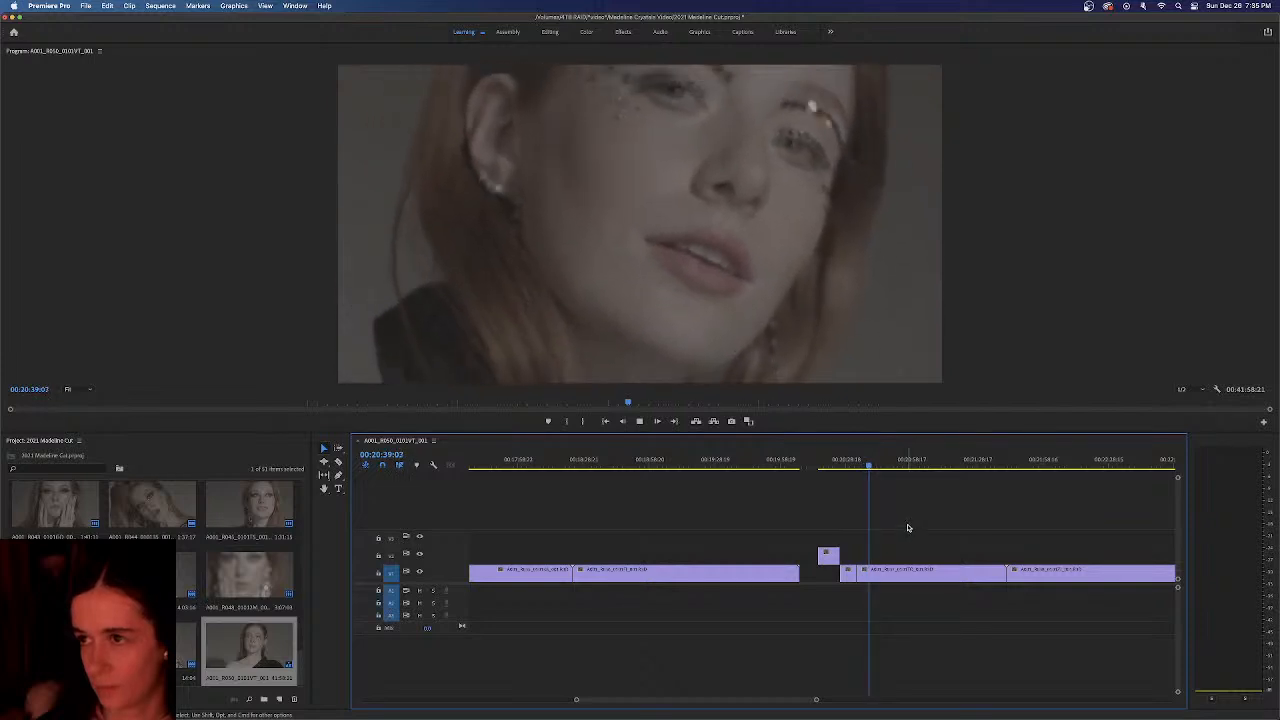
drag(868, 467, 865, 467)
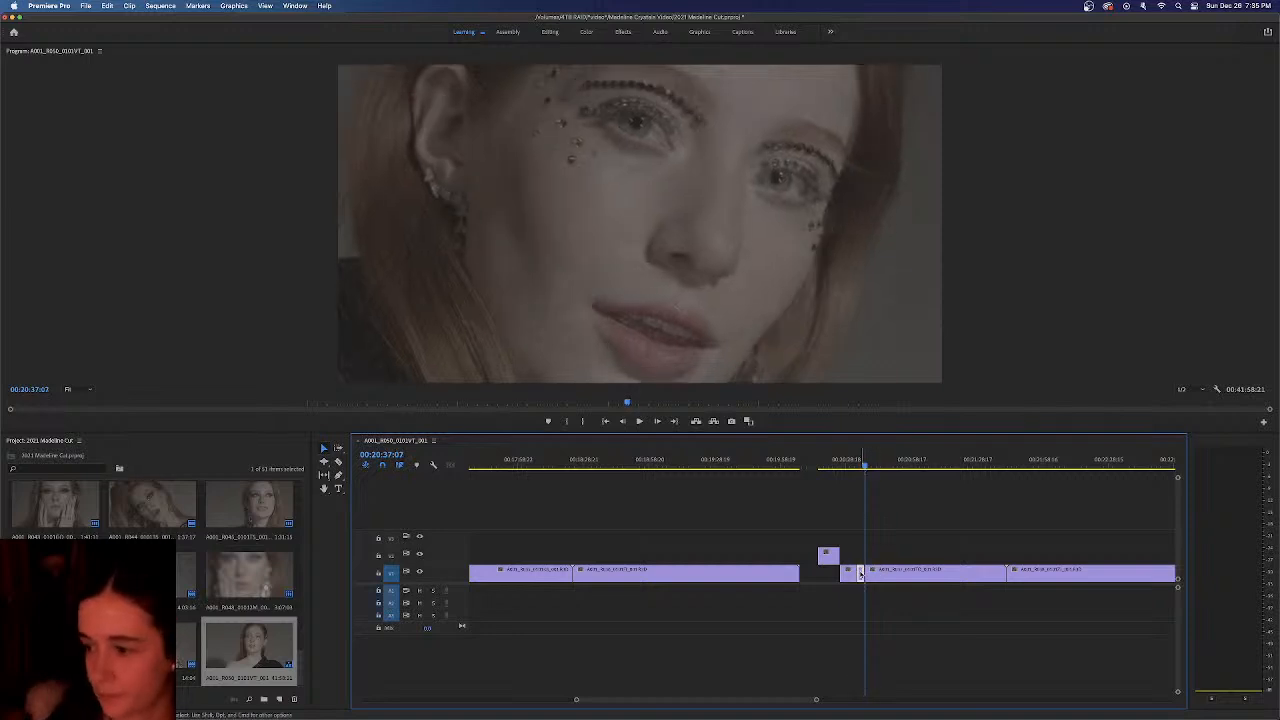
drag(860, 573, 860, 555)
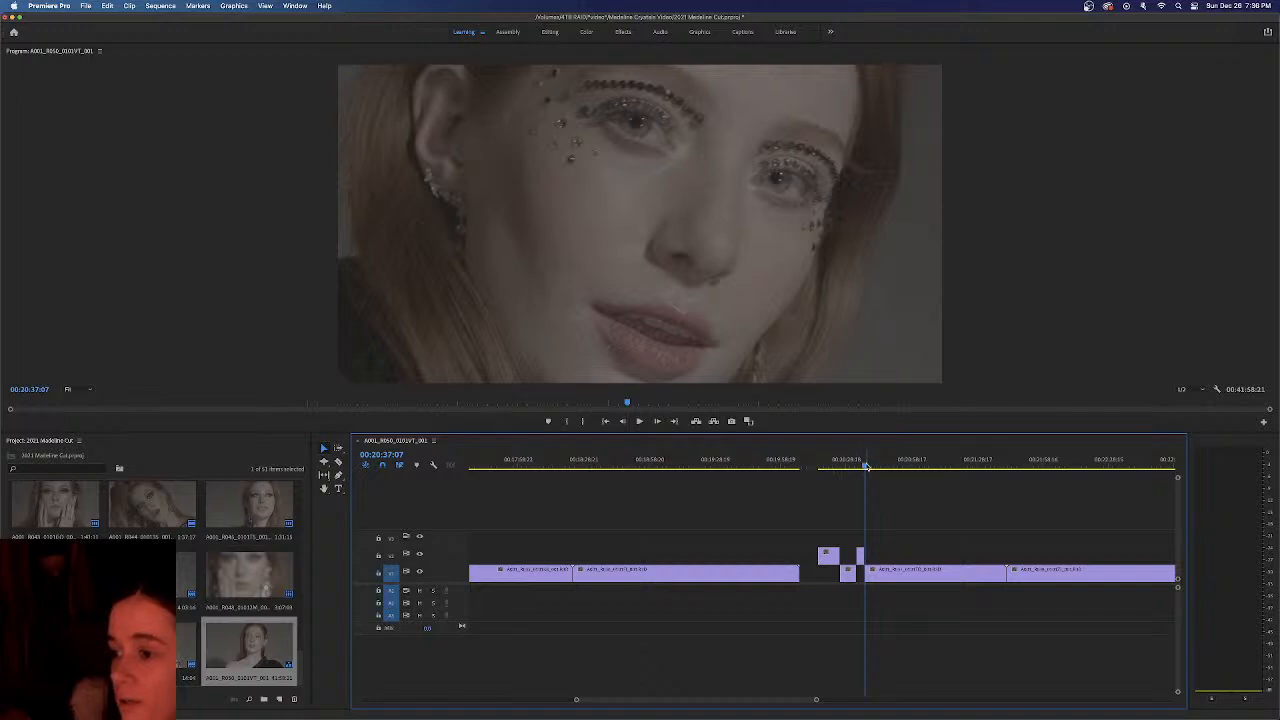
Look through the remaining footage after 00:20:37:07 and locate the black net dress shots around 00:27:34
drag(865, 466, 983, 466)
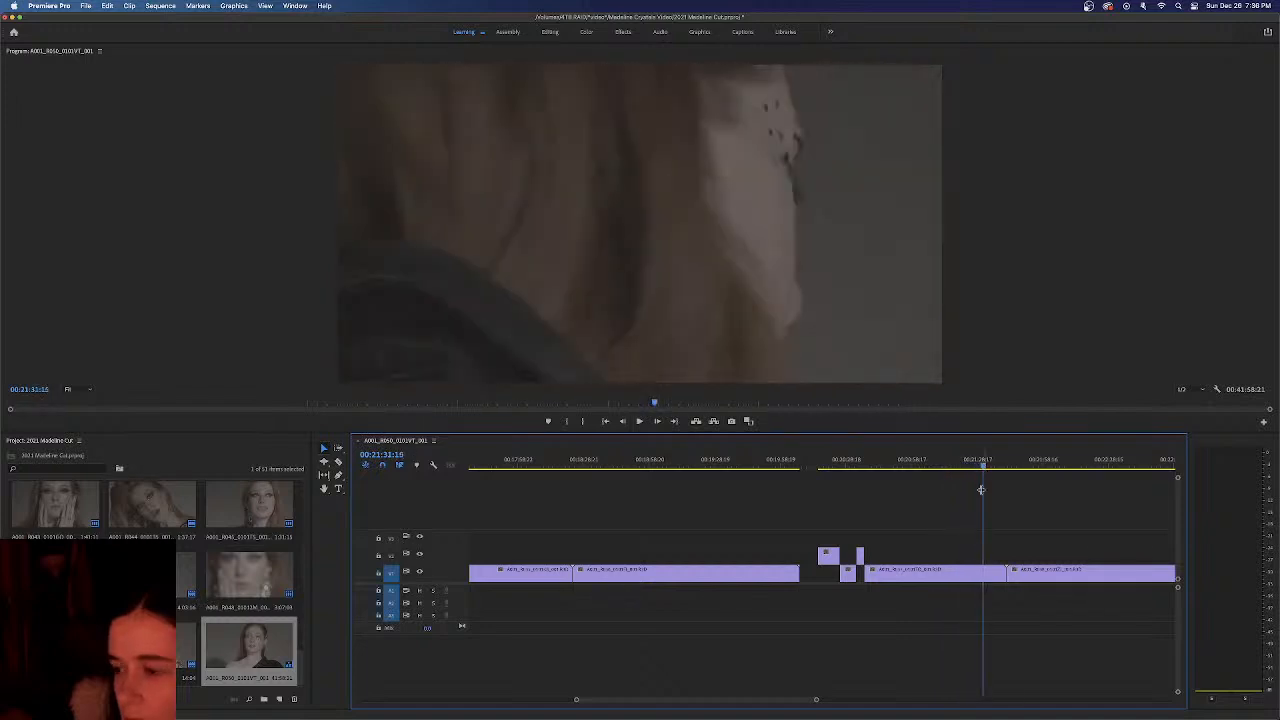
drag(817, 701, 981, 690)
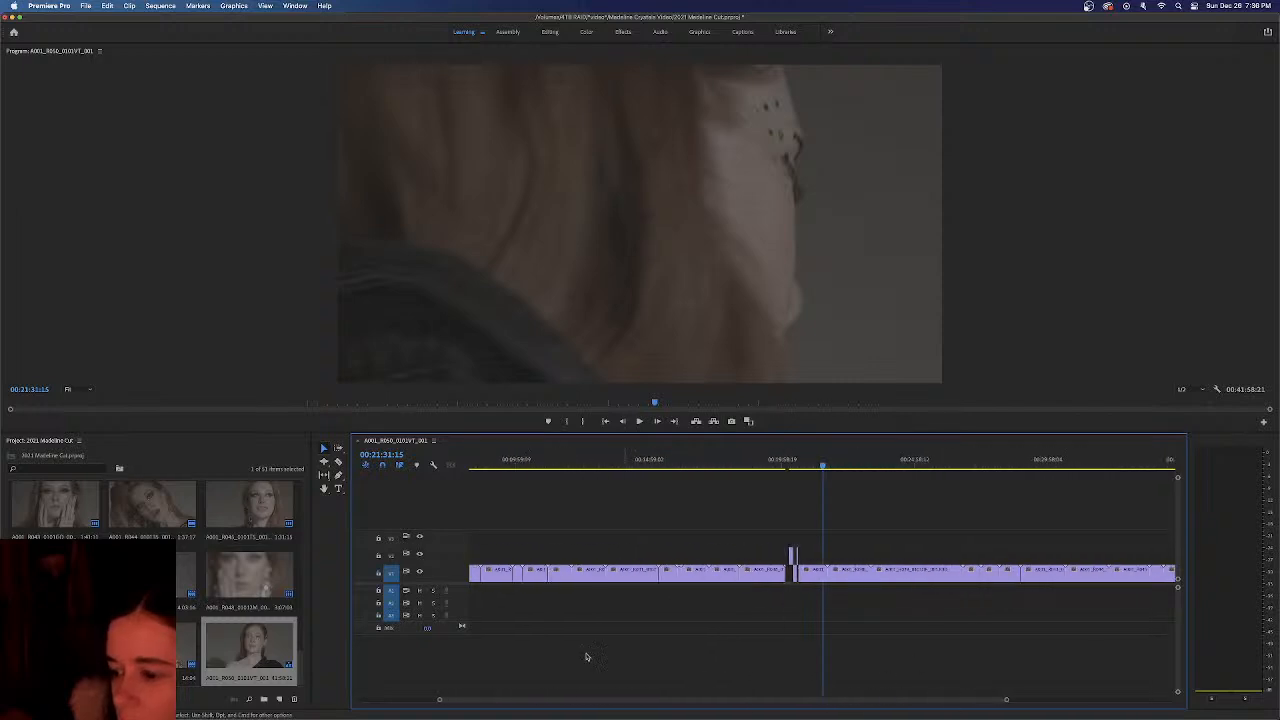
drag(594, 700, 691, 700)
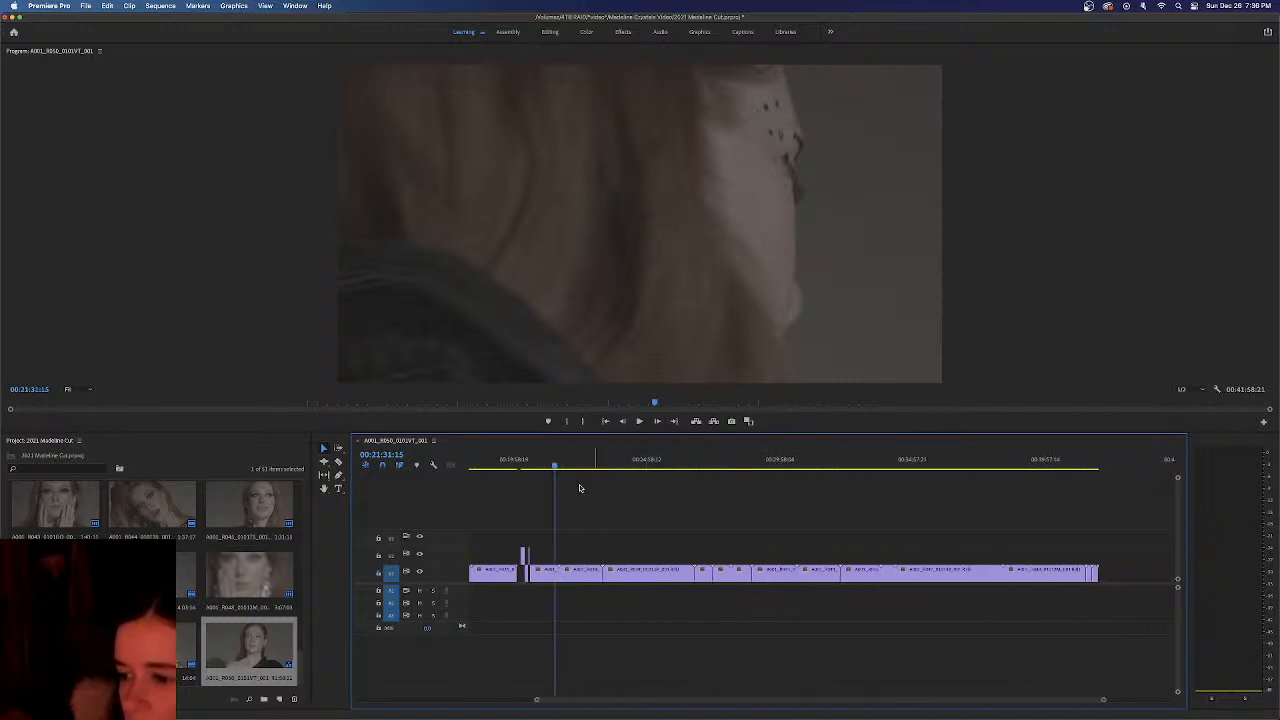
drag(562, 468, 725, 469)
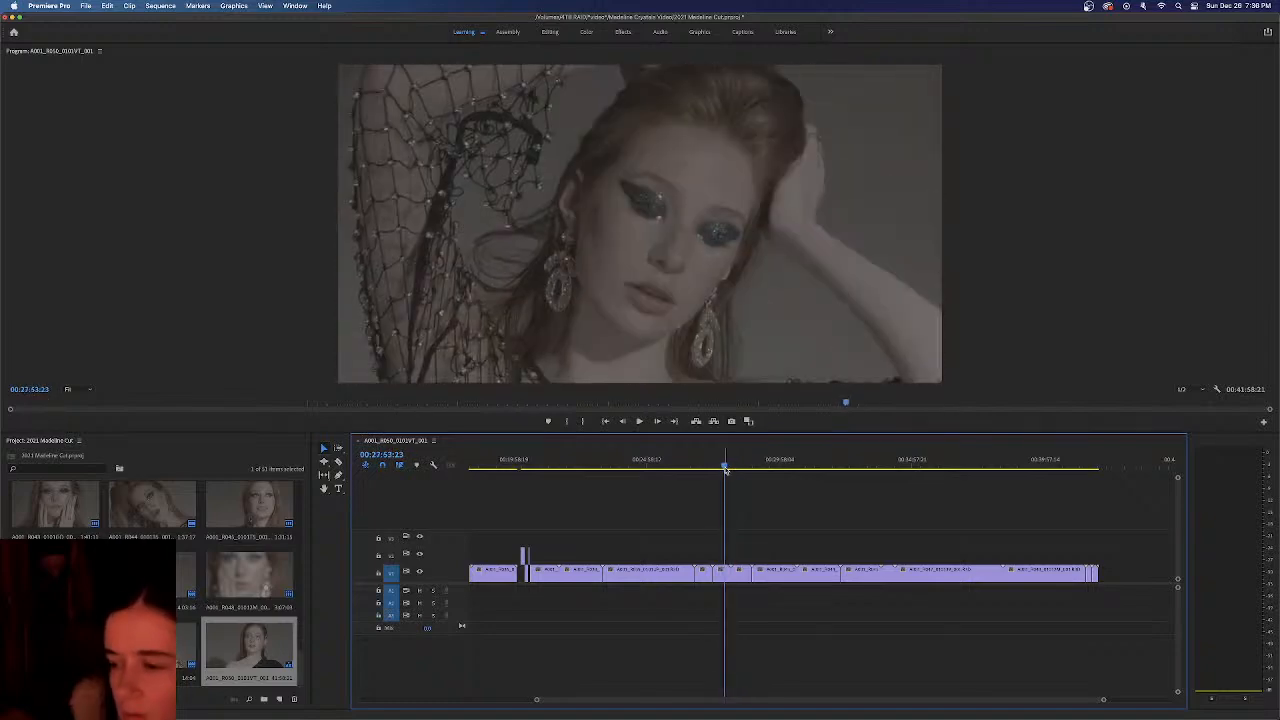
drag(706, 467, 714, 467)
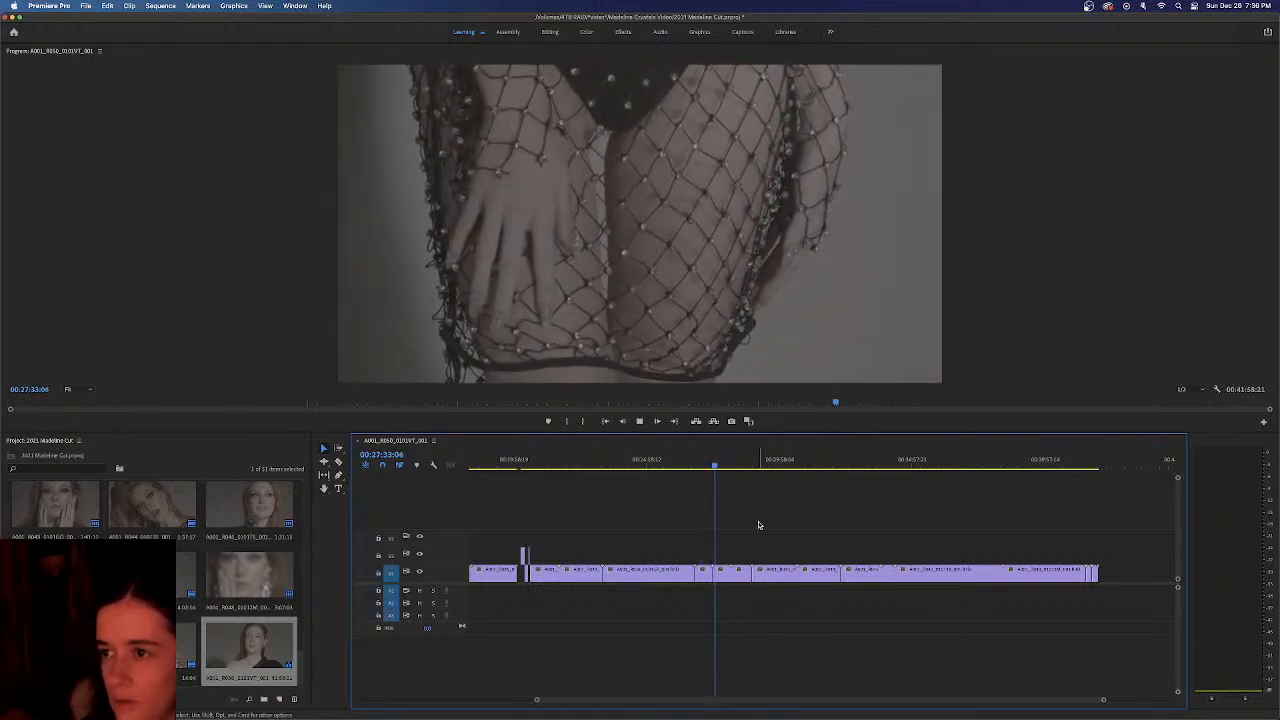
key(space)
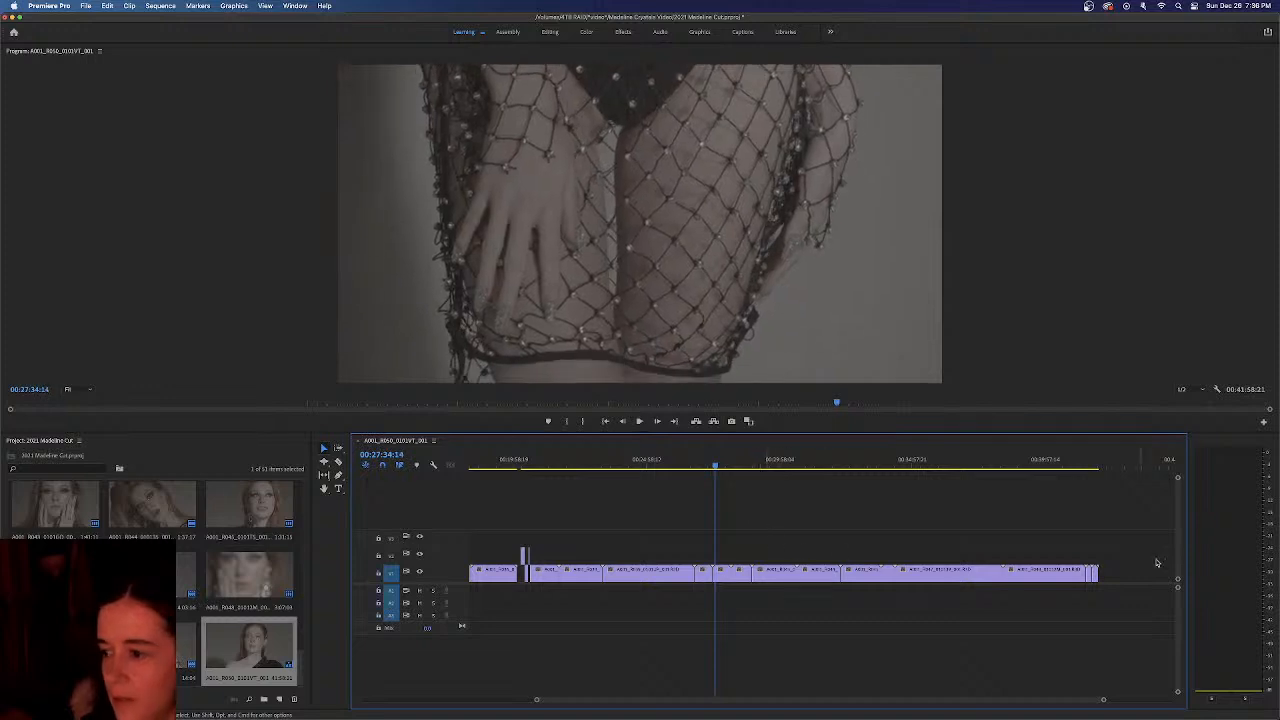
Move the clips from the one just before the net dress shots to the sequence end up to V2, starting at 00:27:34:14
drag(959, 585, 704, 555)
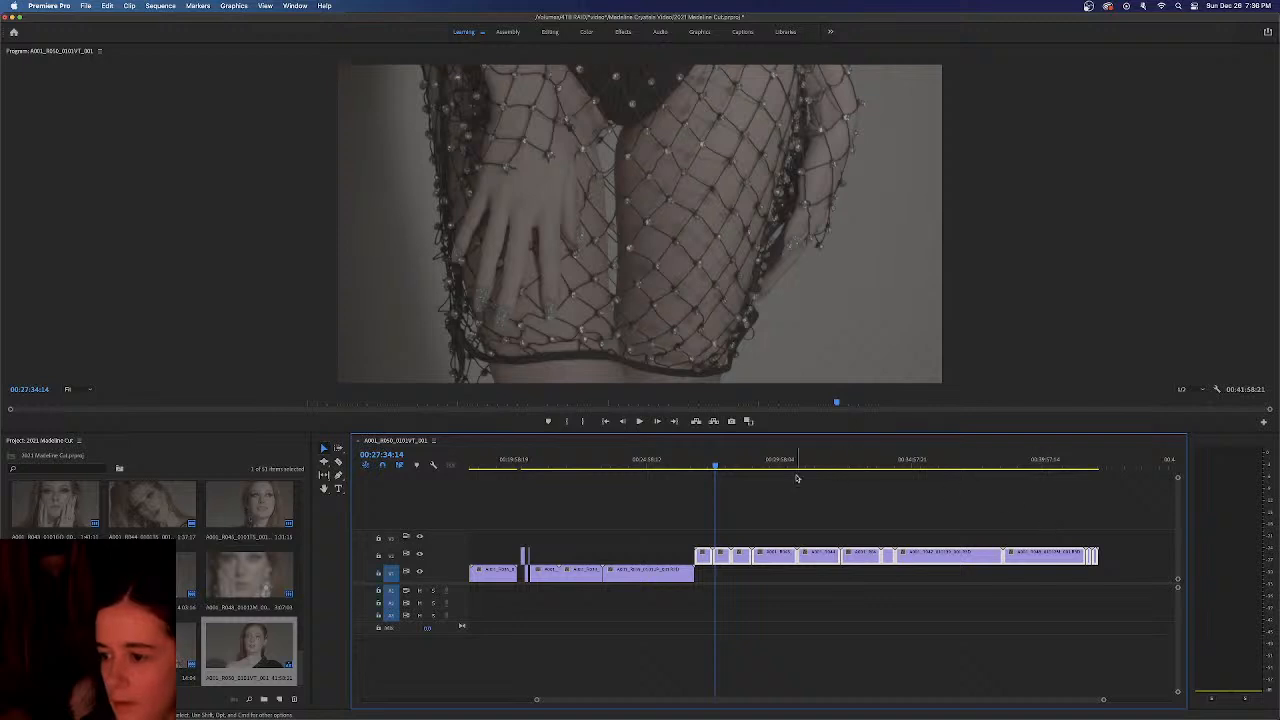
click(619, 515)
drag(1125, 522, 721, 556)
click(832, 523)
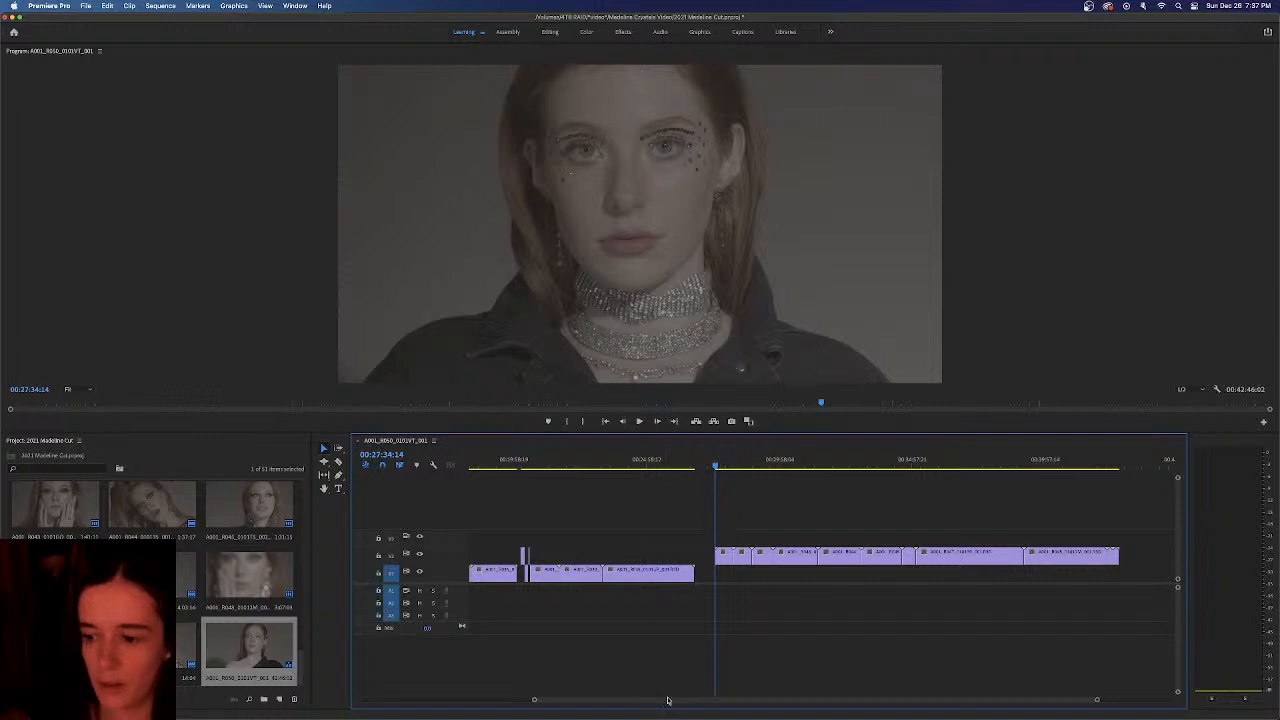
Move the denim jacket clip at 00:27:34:14 back down to V1, directly against the end of the preceding clip
drag(670, 705, 715, 706)
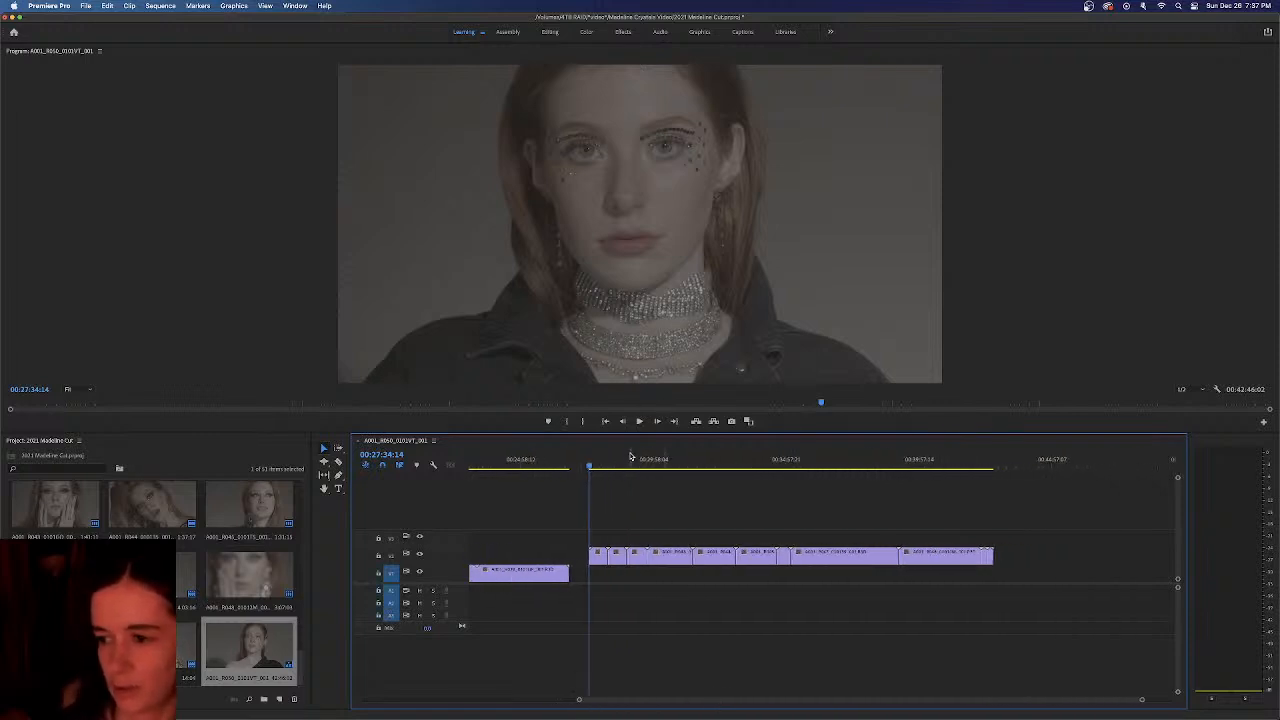
key(space)
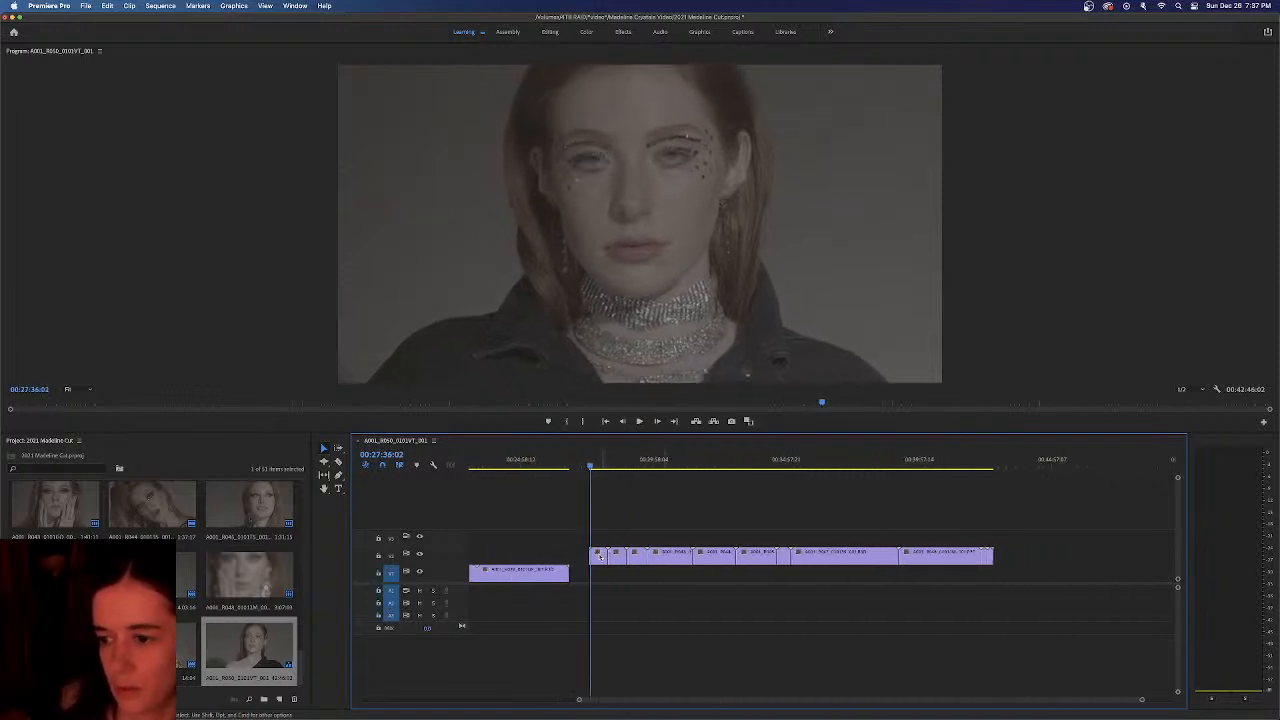
drag(599, 555, 585, 573)
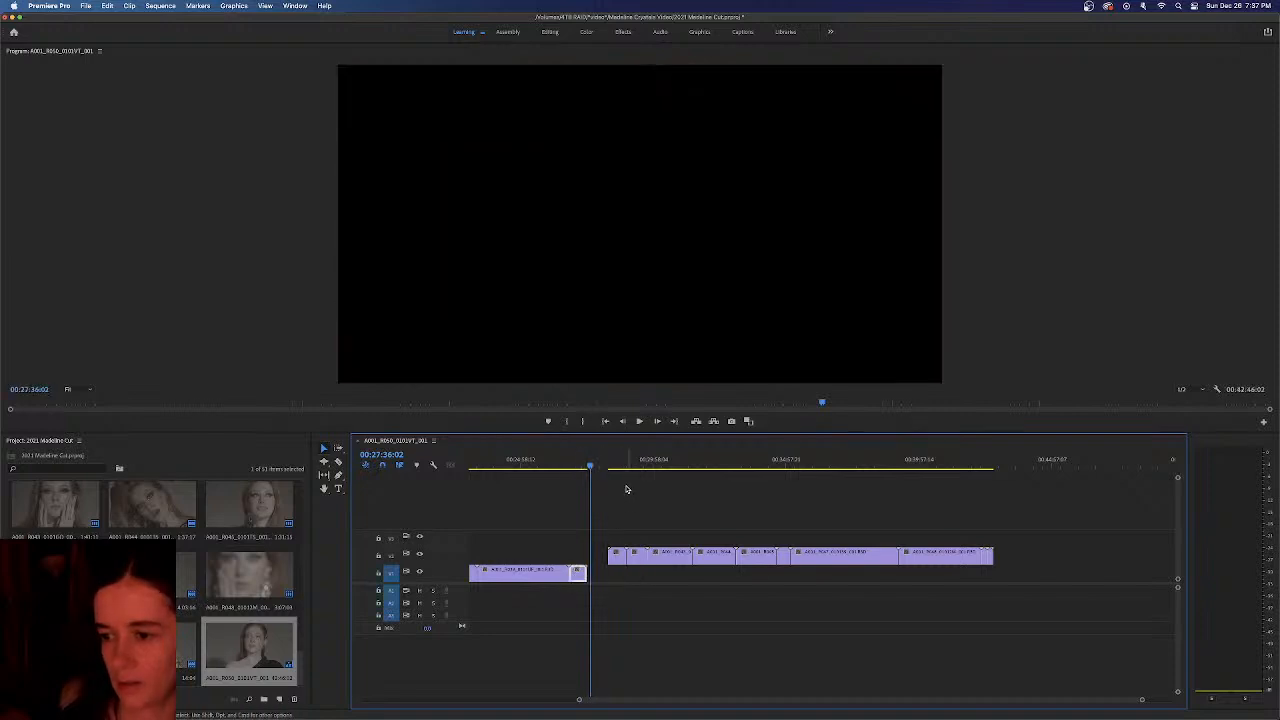
Review the net dress footage up to about 00:28:50 and try a cut on V2 just before 00:28:48
click(611, 467)
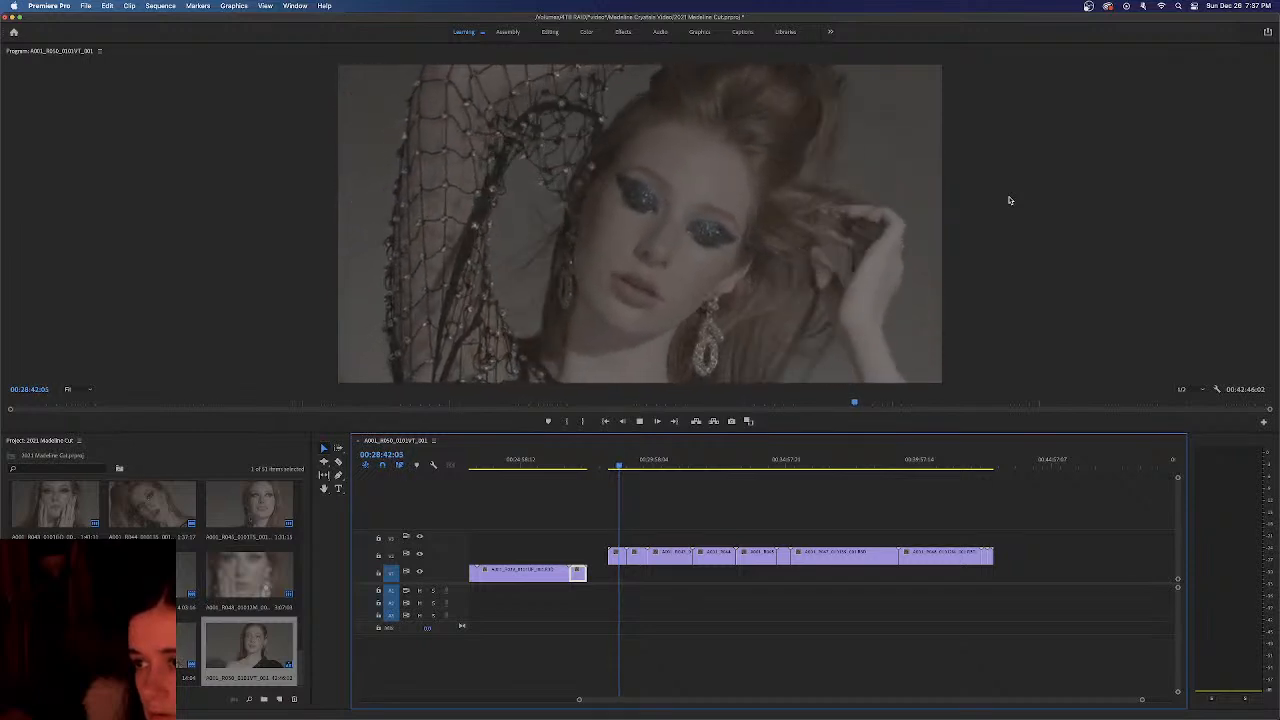
key(space)
drag(620, 467, 620, 467)
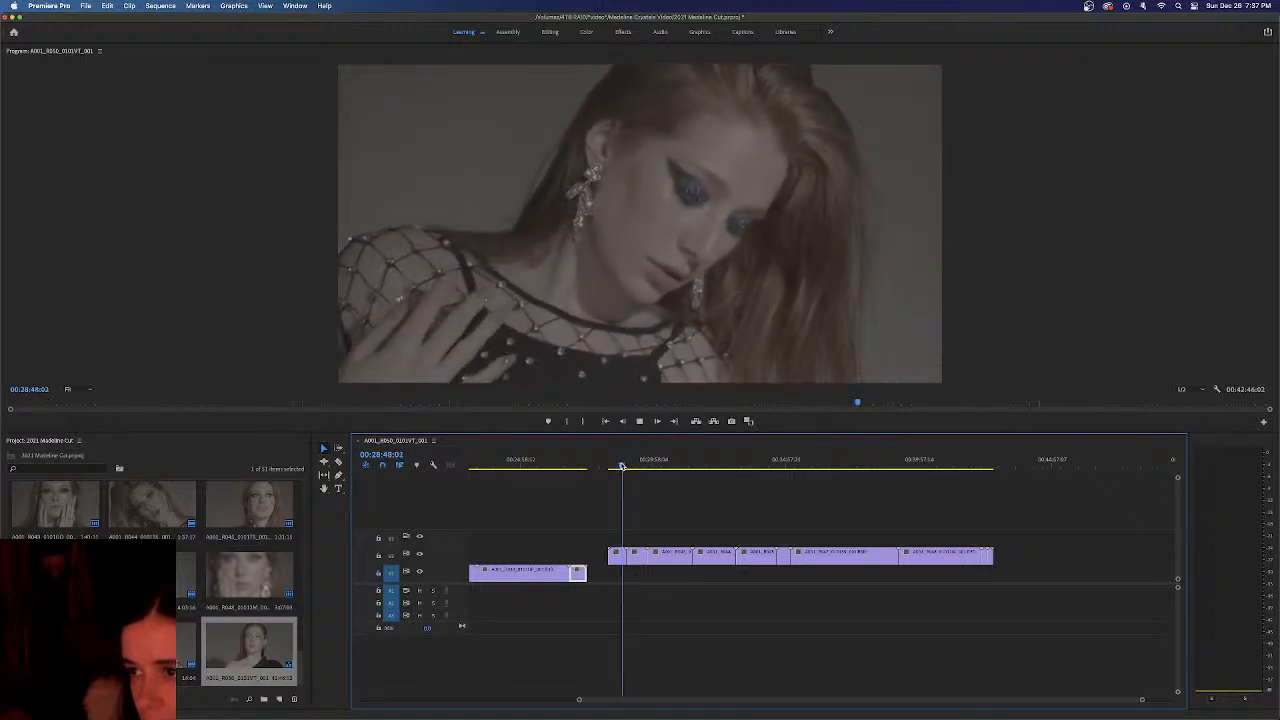
key(space)
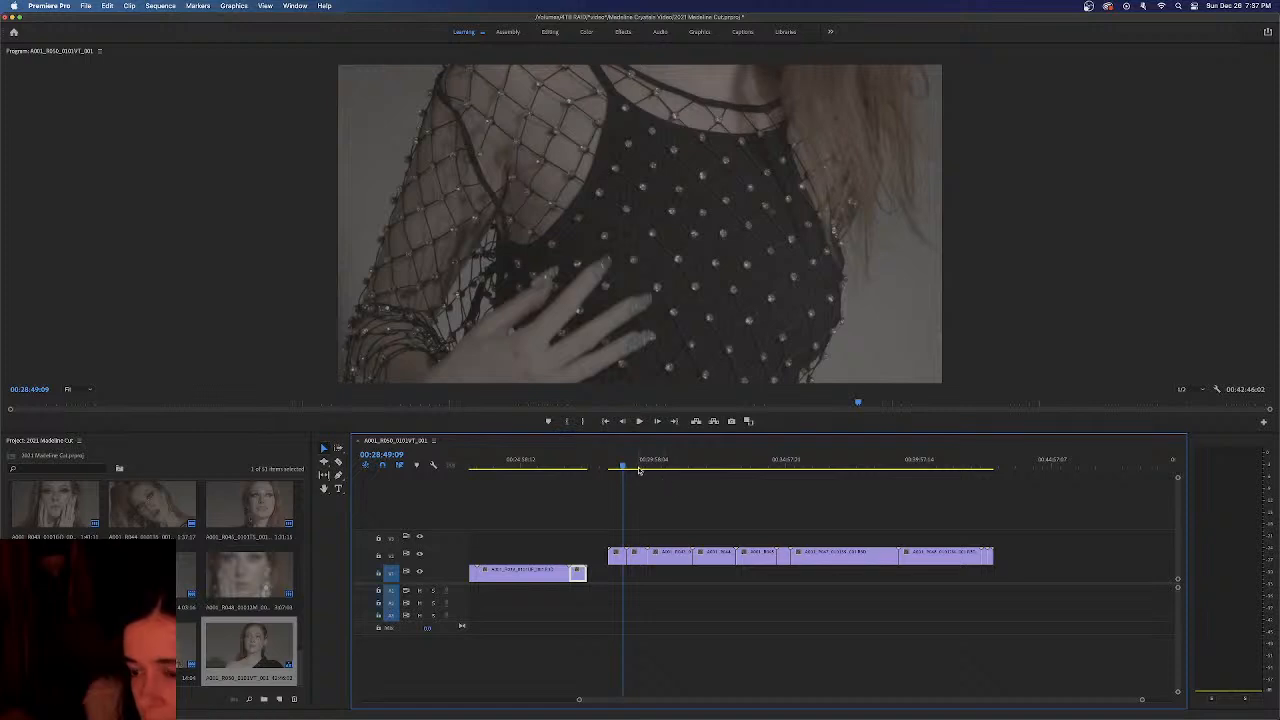
drag(621, 467, 621, 468)
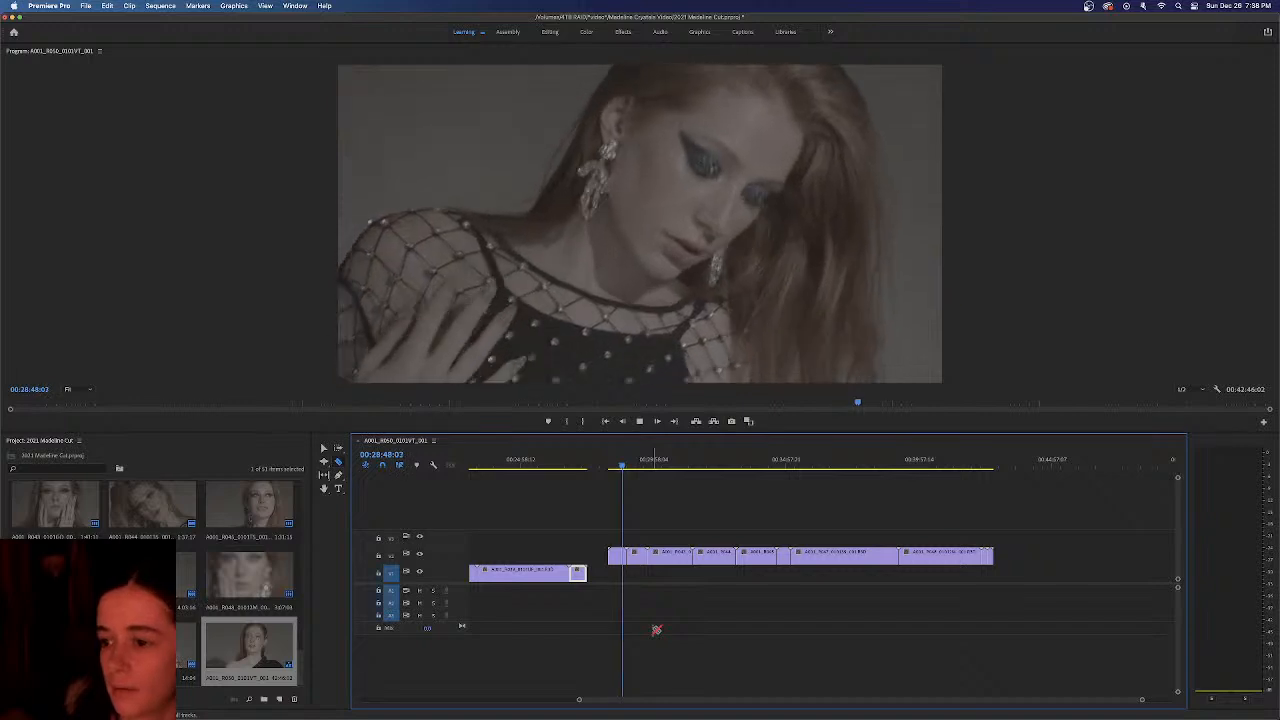
key(space)
Cut the net dress clip on V2 a few seconds before 00:28:48:00 and again at 00:28:49:02
drag(1143, 702, 911, 689)
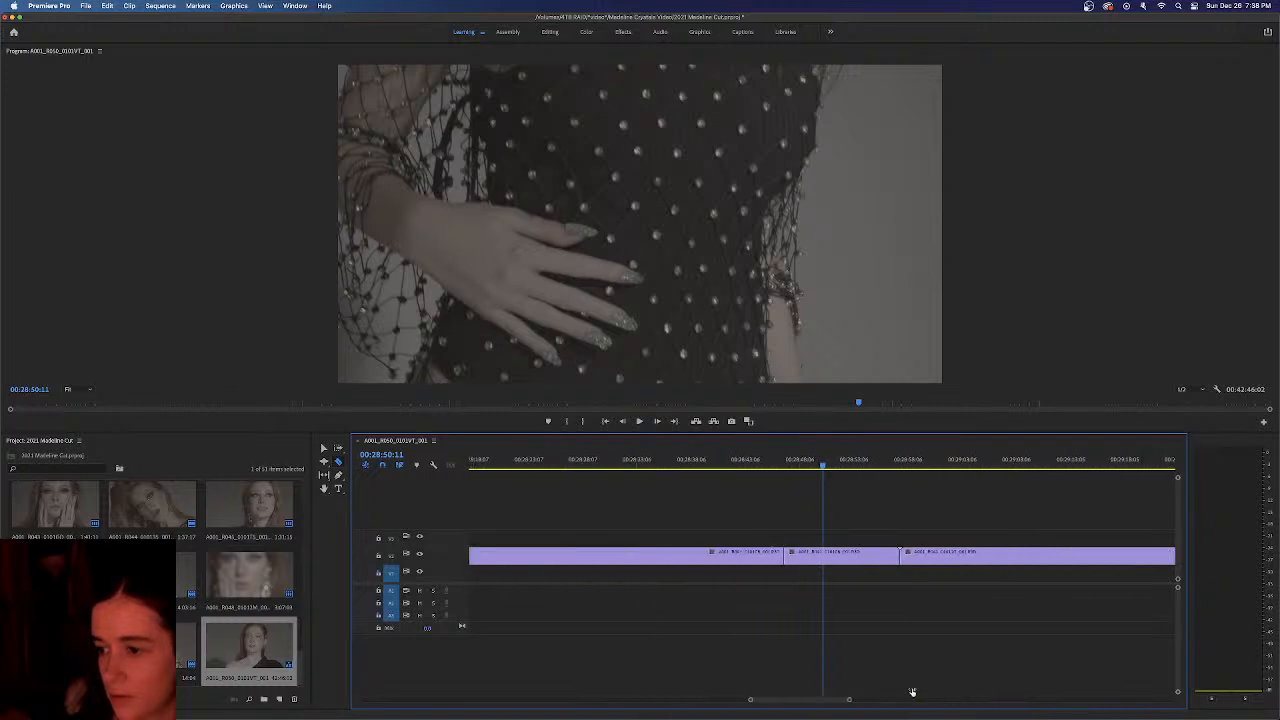
drag(823, 468, 799, 467)
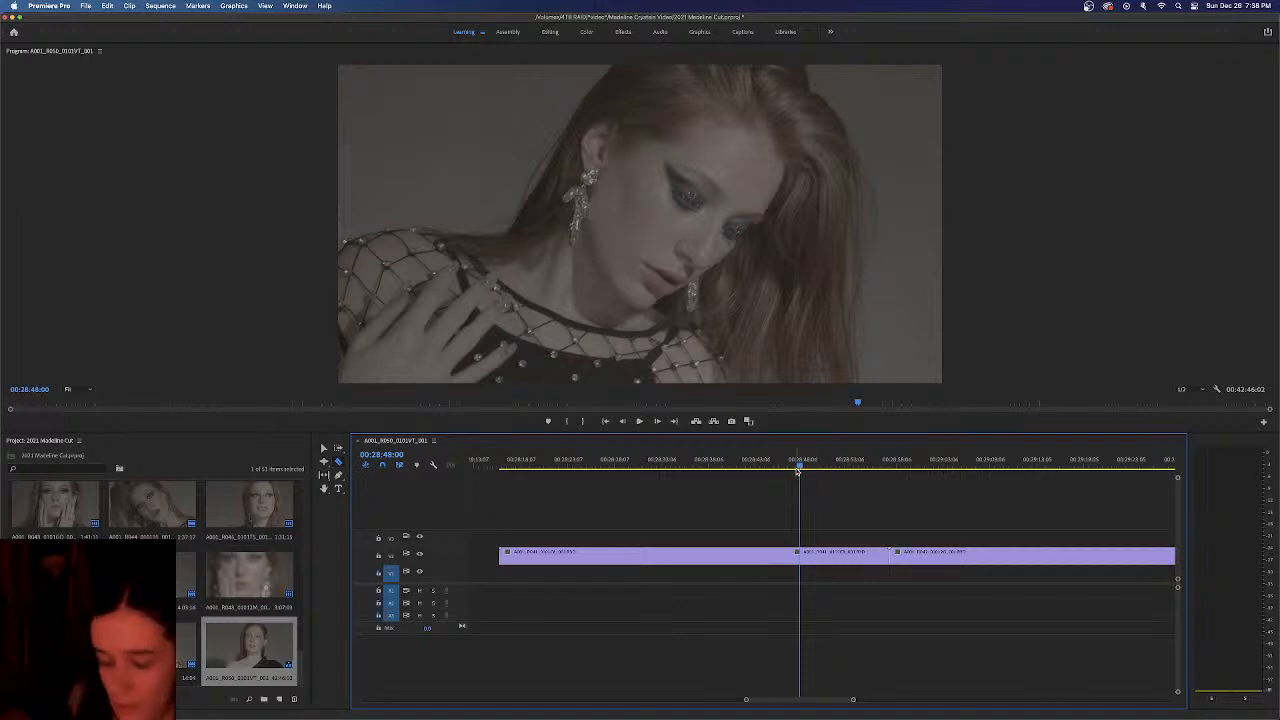
drag(799, 467, 766, 466)
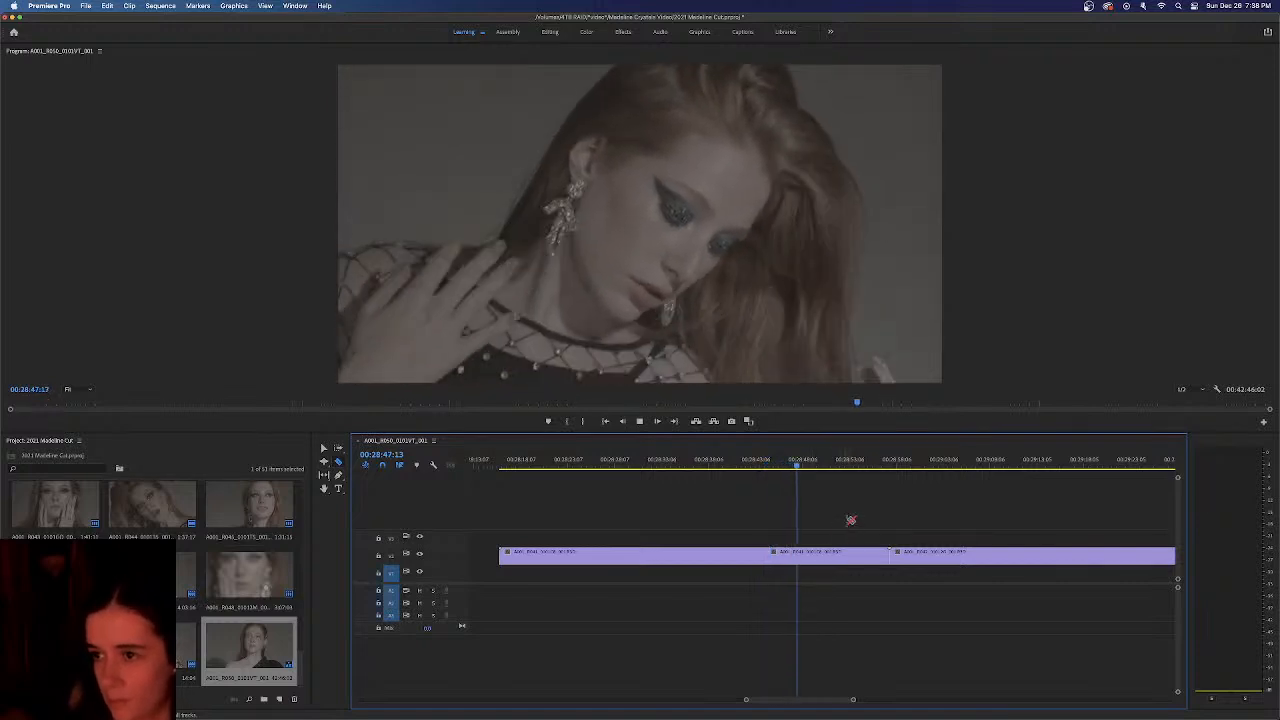
key(space)
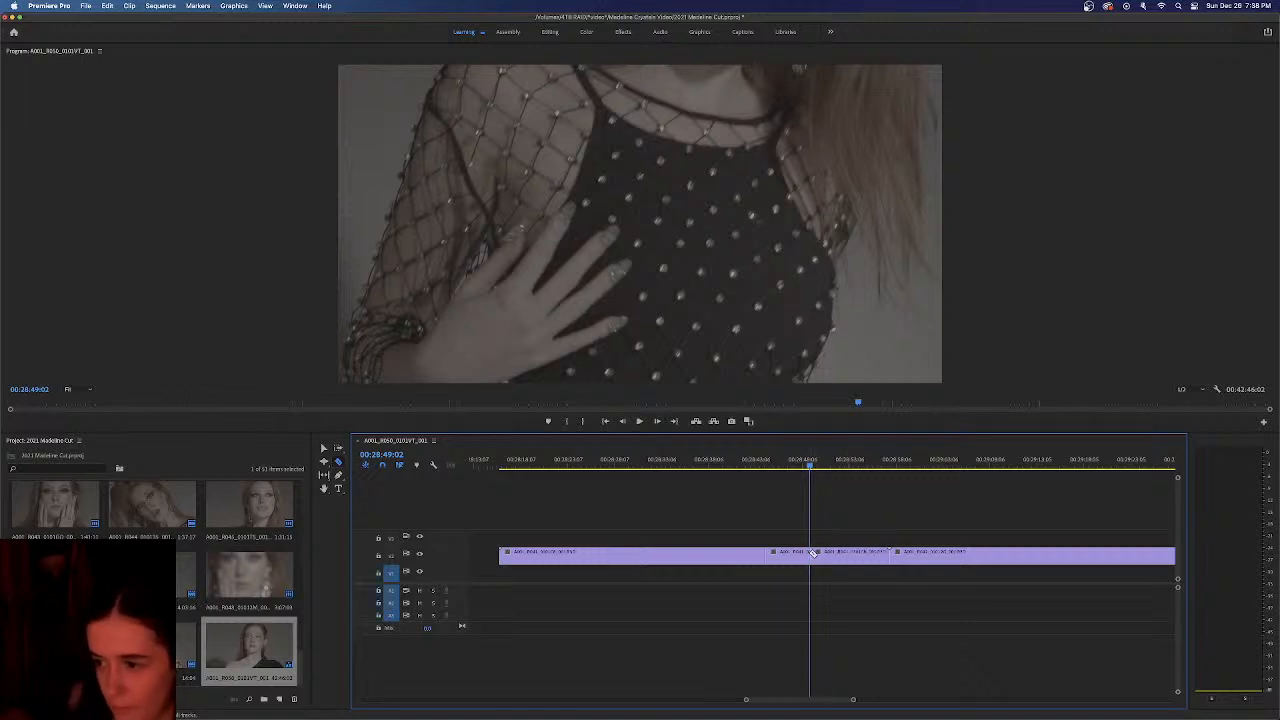
Move the short net dress piece ending at 00:28:49:02 straight up from V2 to V3
drag(788, 552, 789, 537)
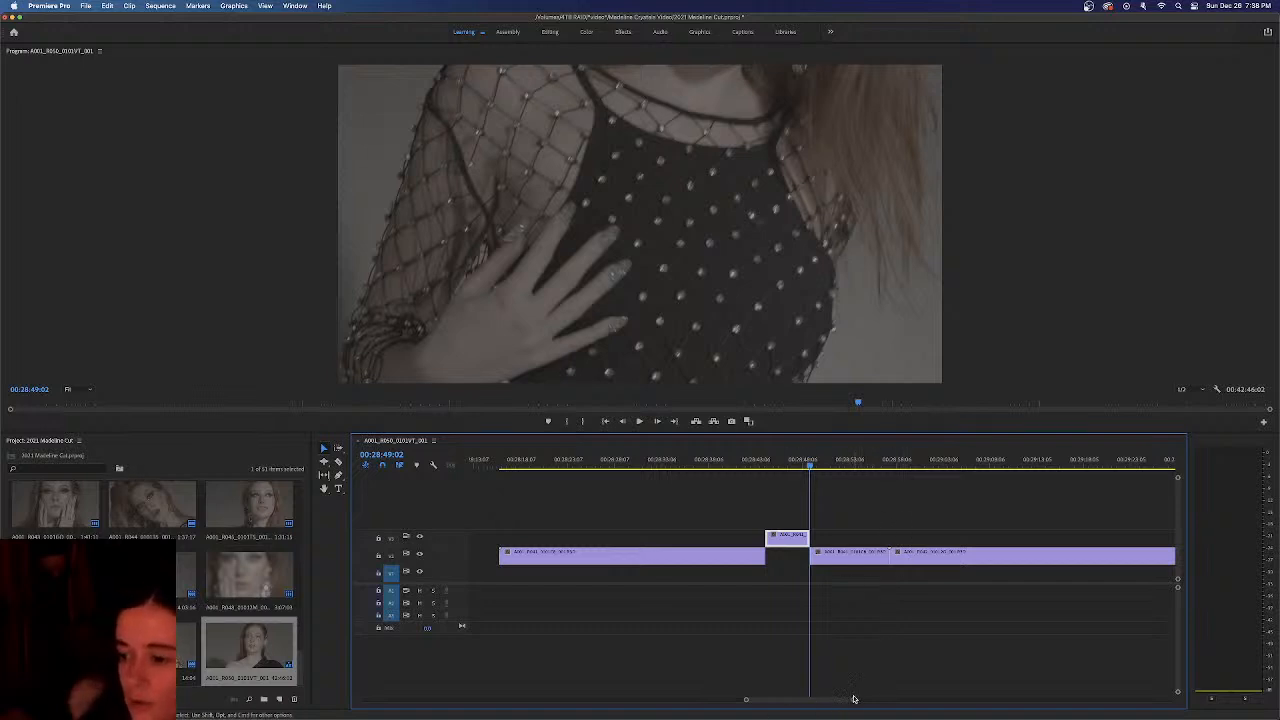
drag(855, 701, 888, 699)
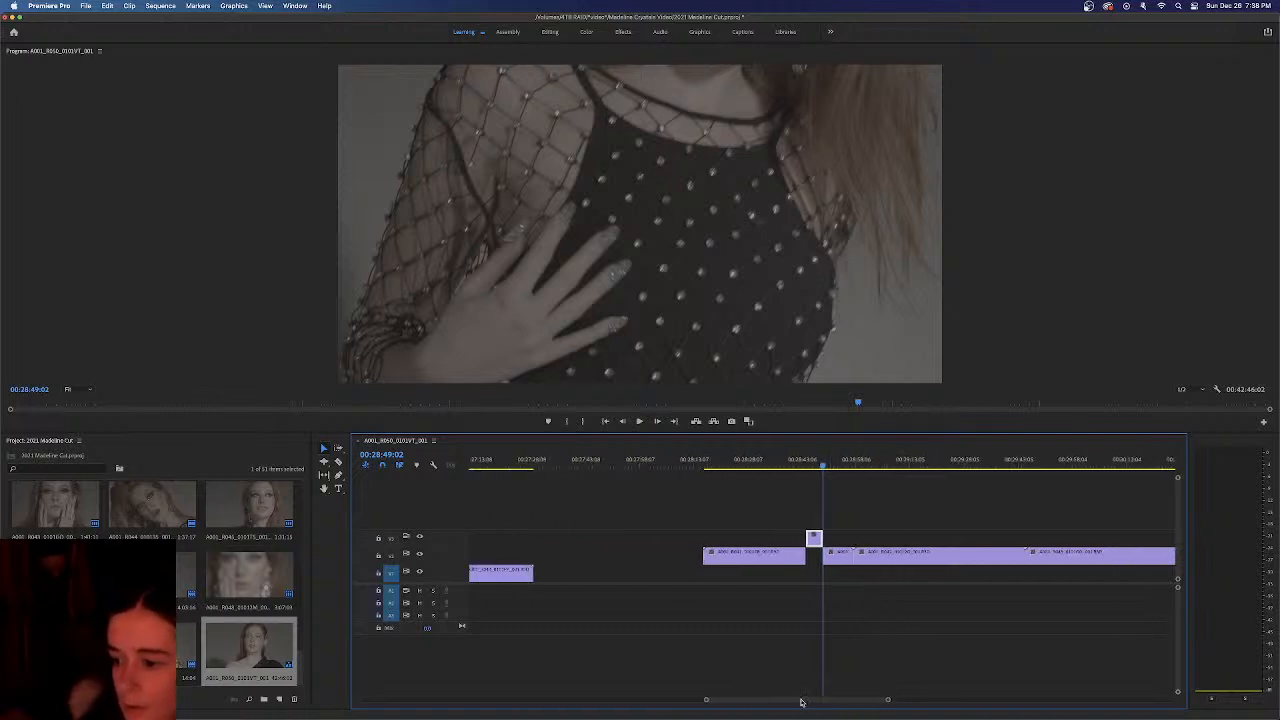
scroll(800, 702, right, 6)
scroll(800, 702, left, 4)
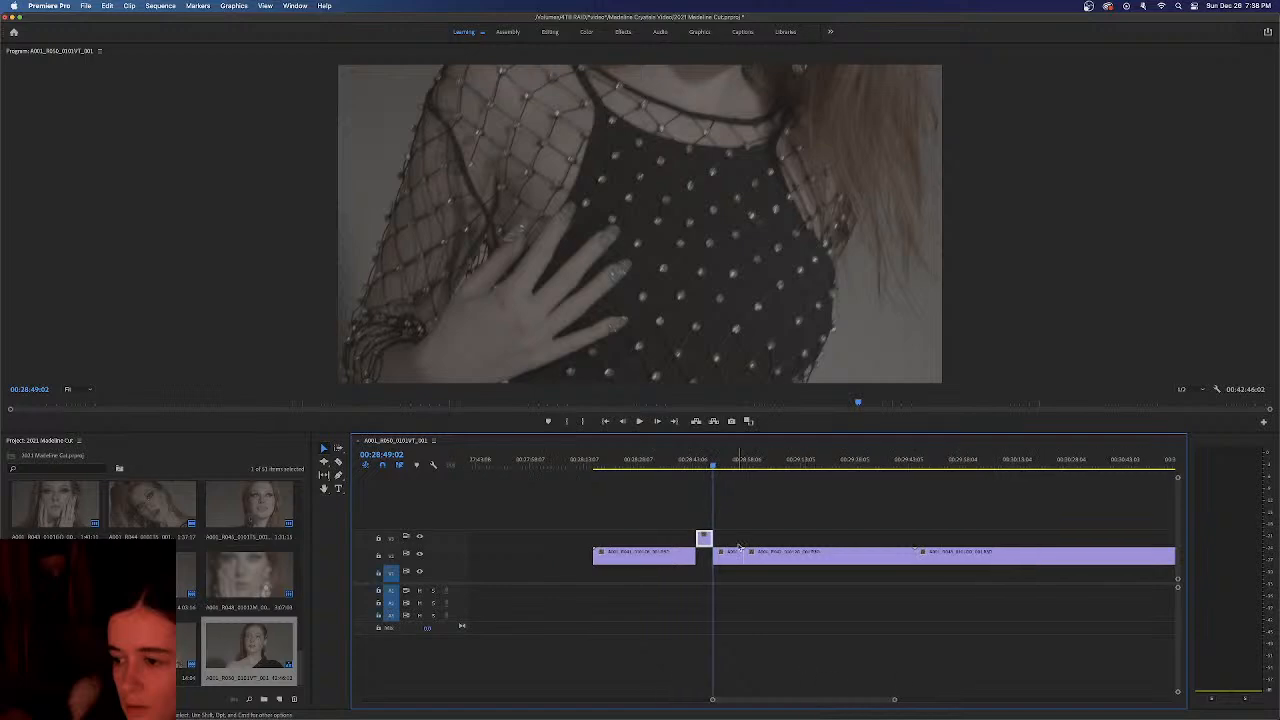
Review the footage after 00:28:49:02, cut the V2 clip at 00:29:11:00 and 00:29:19:14, and raise the piece between the cuts to V3
drag(712, 463, 792, 463)
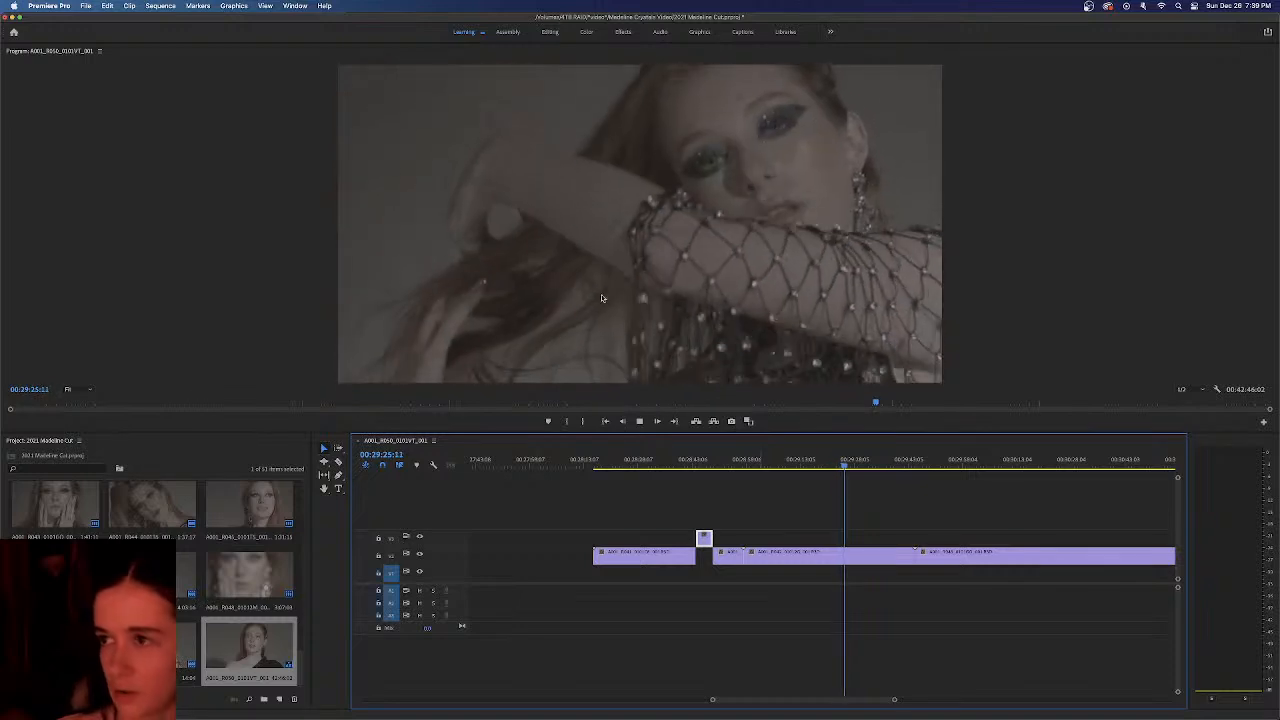
key(space)
drag(852, 470, 793, 468)
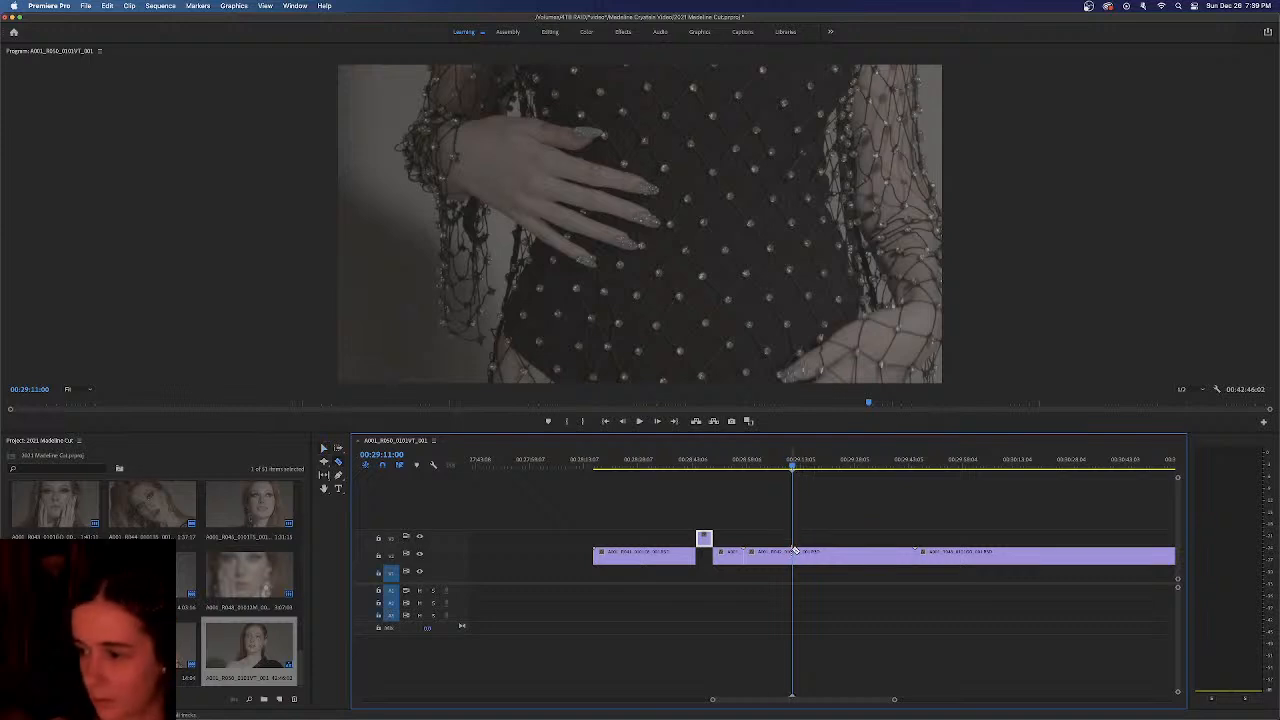
drag(793, 468, 824, 469)
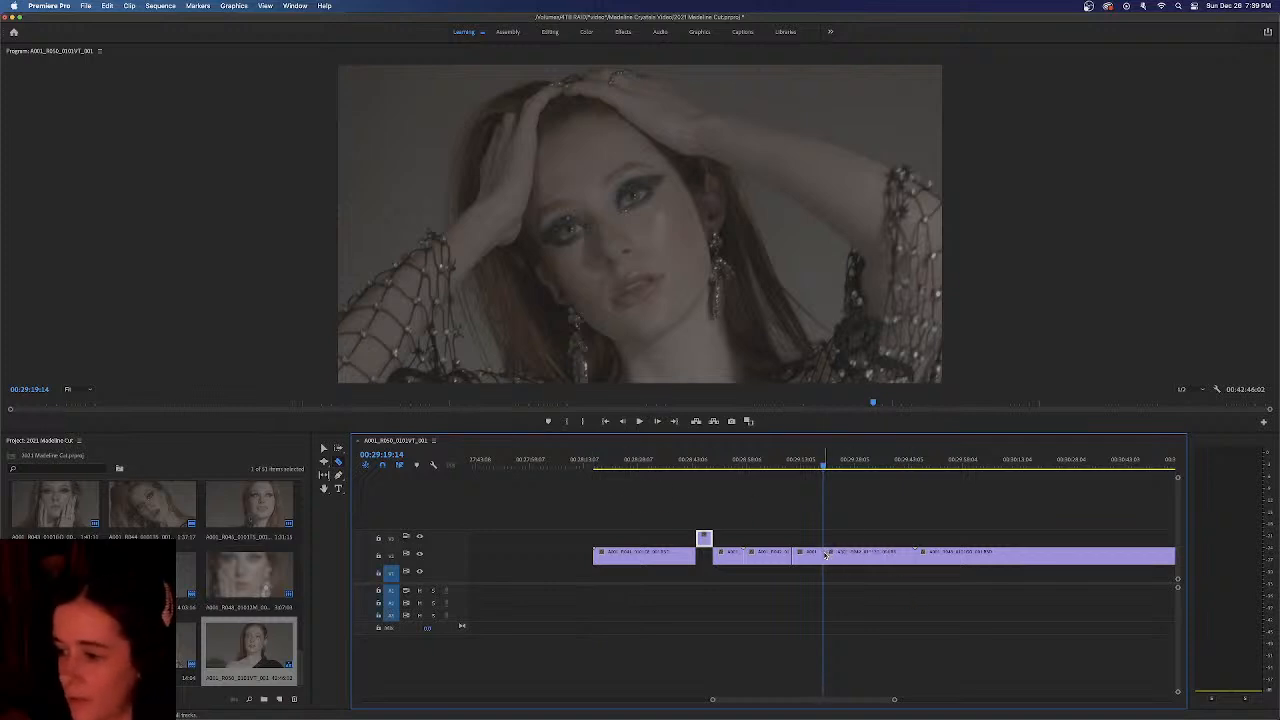
key(alt+Up)
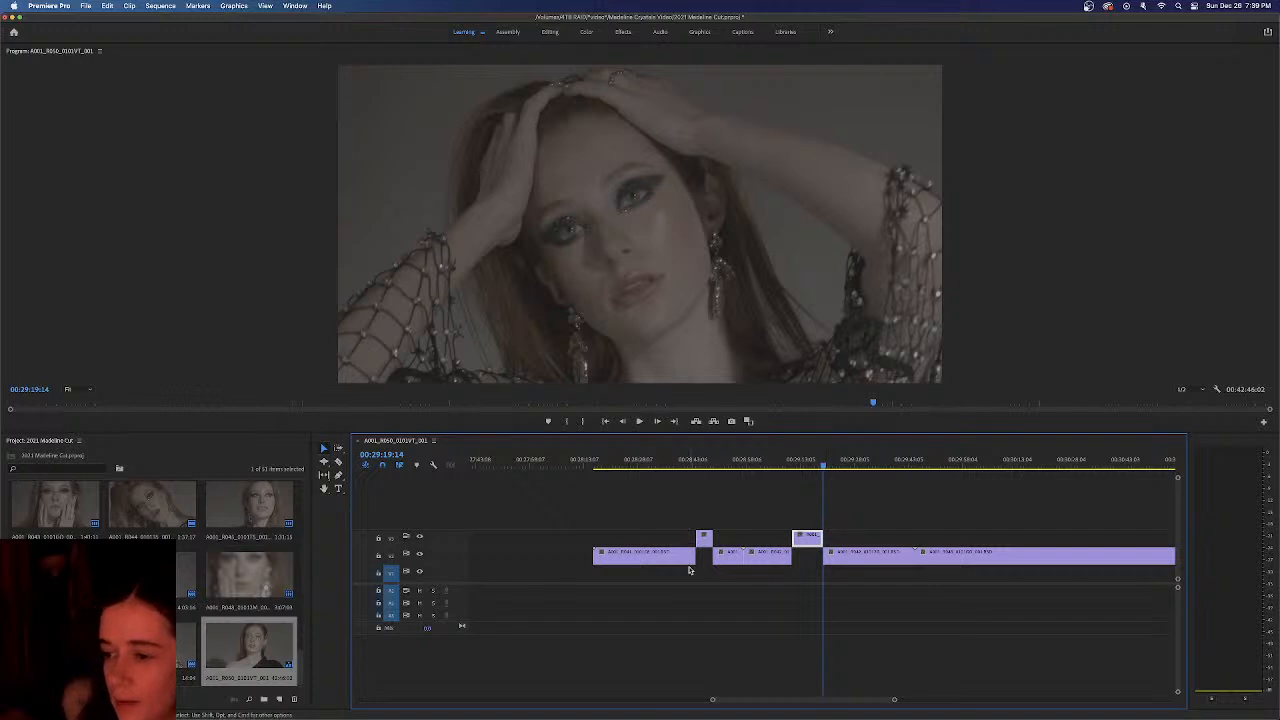
Shift the net dress clips before 00:29:19:14 earlier and space the two V3 picks apart from their V2 neighbours
drag(567, 515, 648, 560)
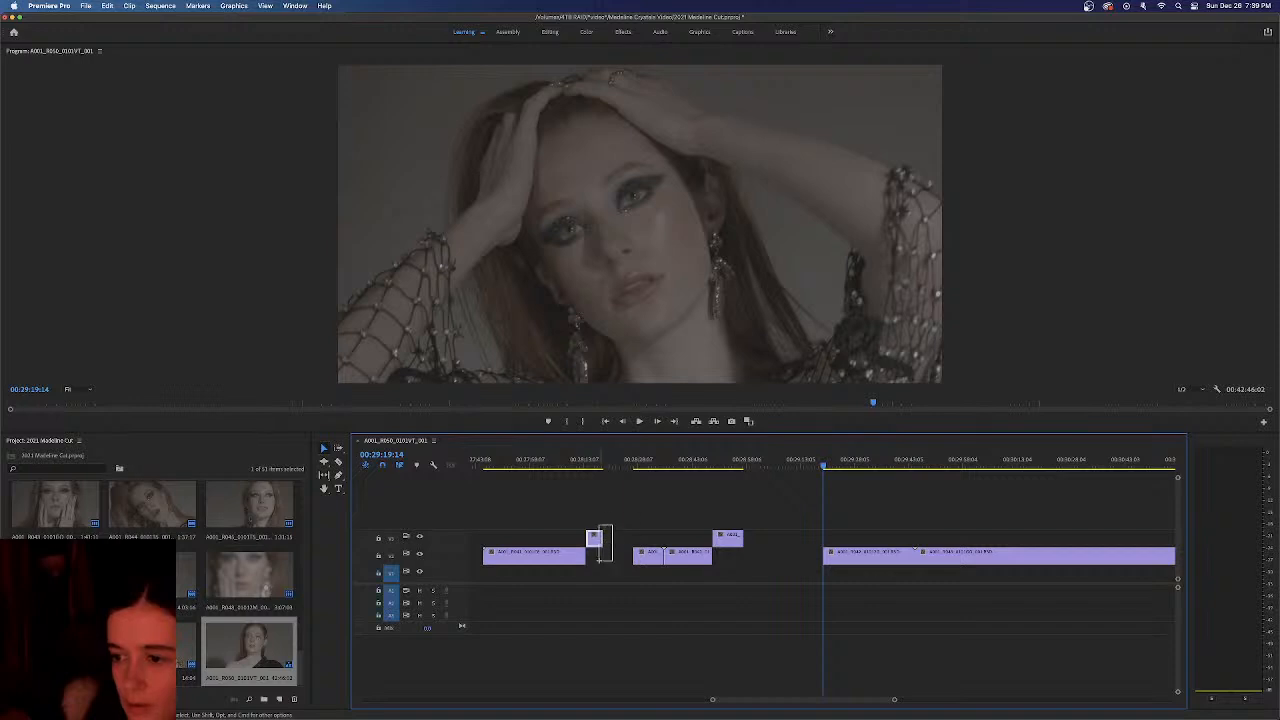
drag(597, 541, 609, 540)
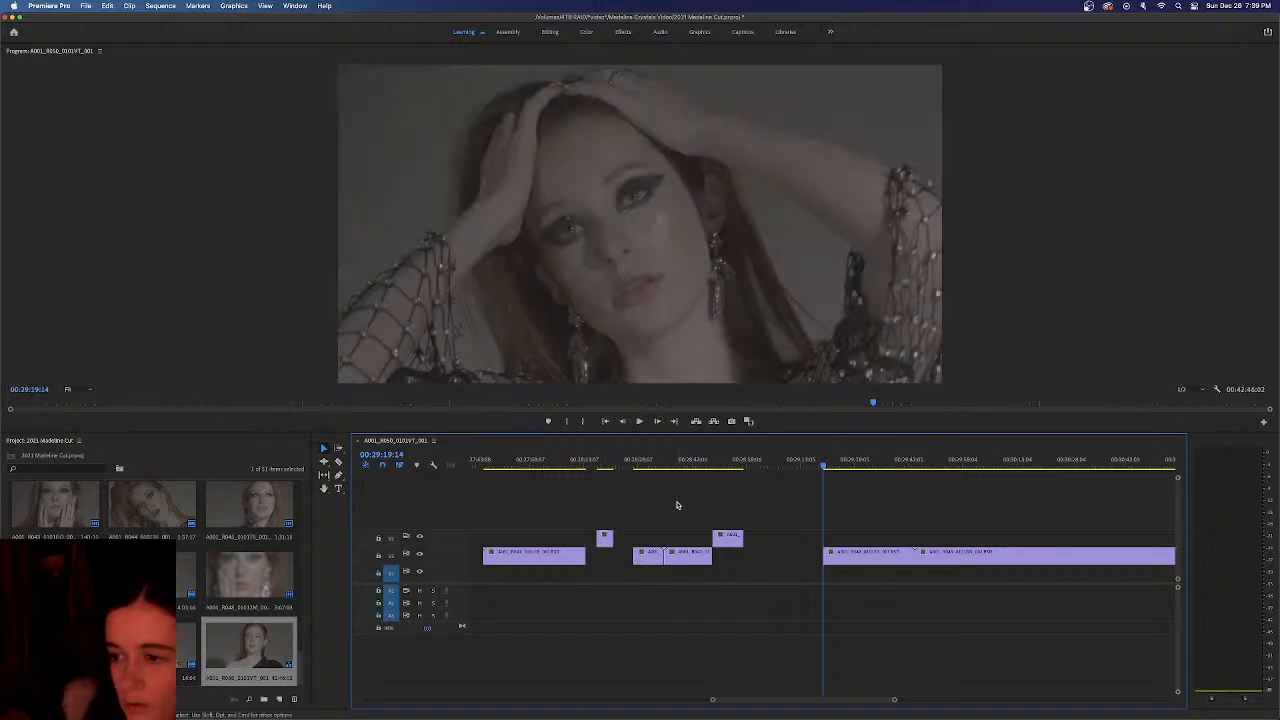
drag(733, 537, 755, 538)
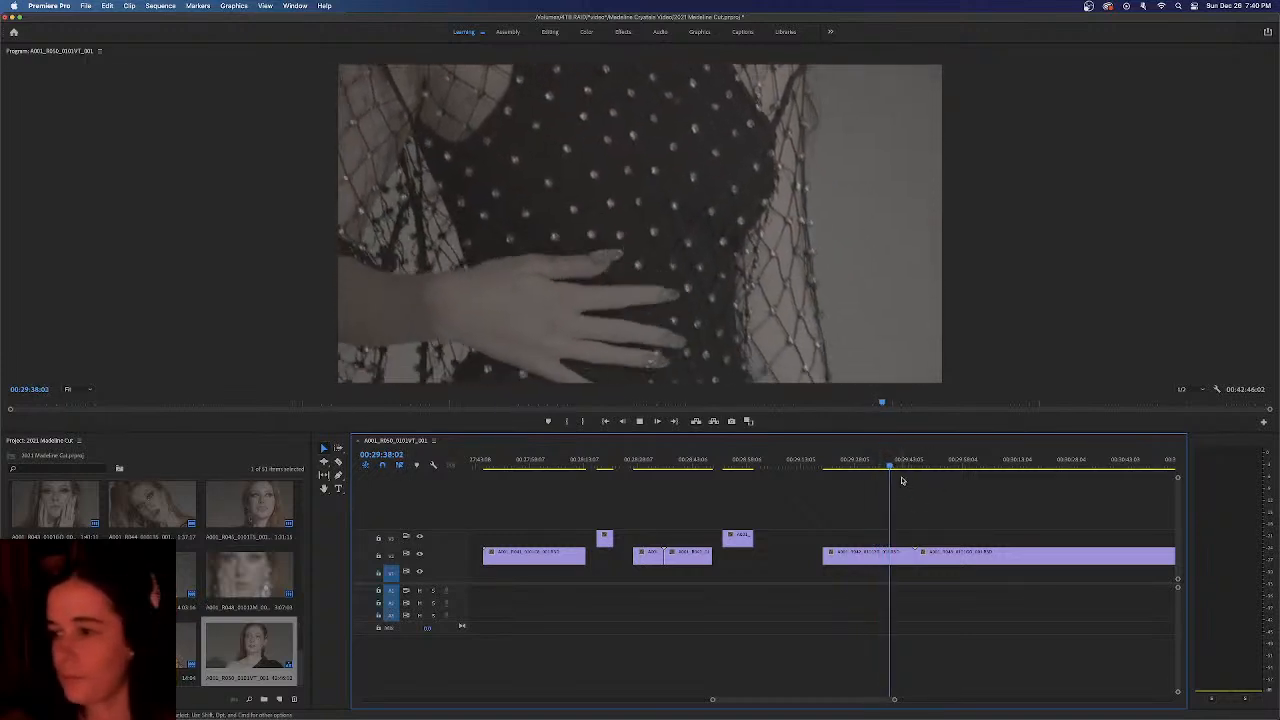
Review the V2 footage after 00:29:19:14, cut a few seconds before 00:30:14:20 and at 00:30:14:20, and move that piece up to V3
key(space)
drag(891, 467, 951, 471)
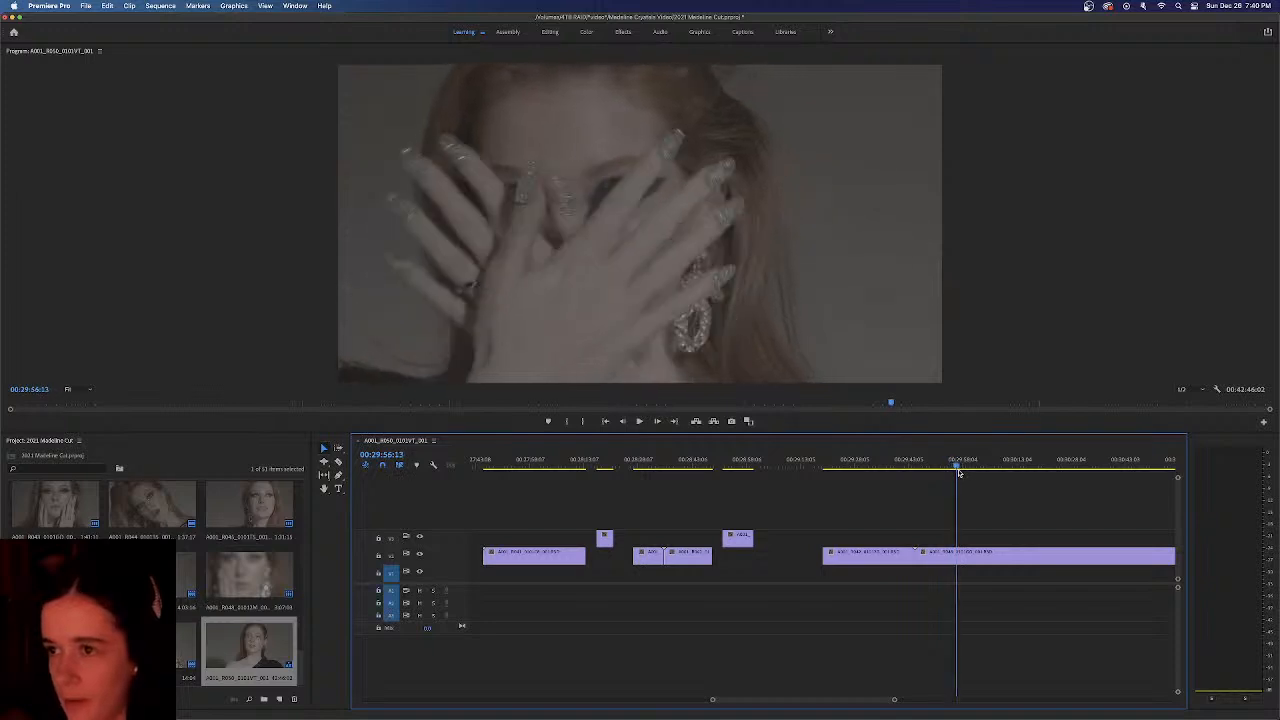
drag(975, 473, 1004, 472)
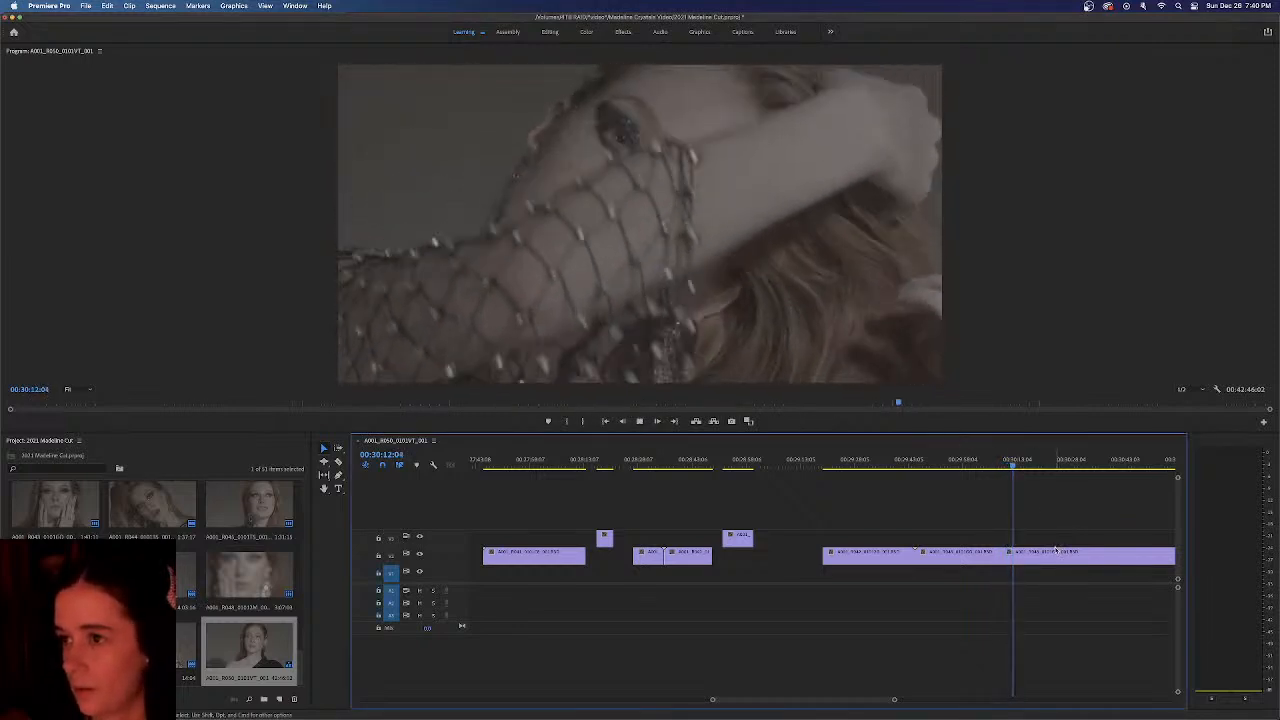
key(space)
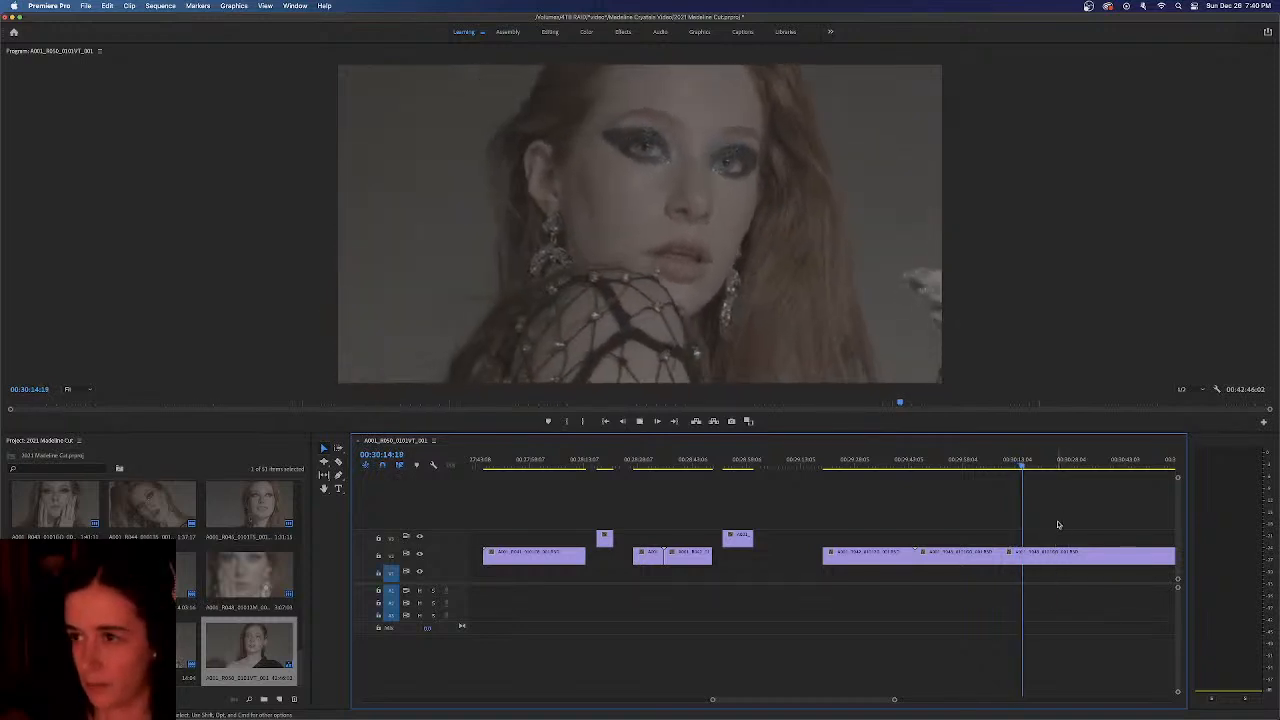
key(space)
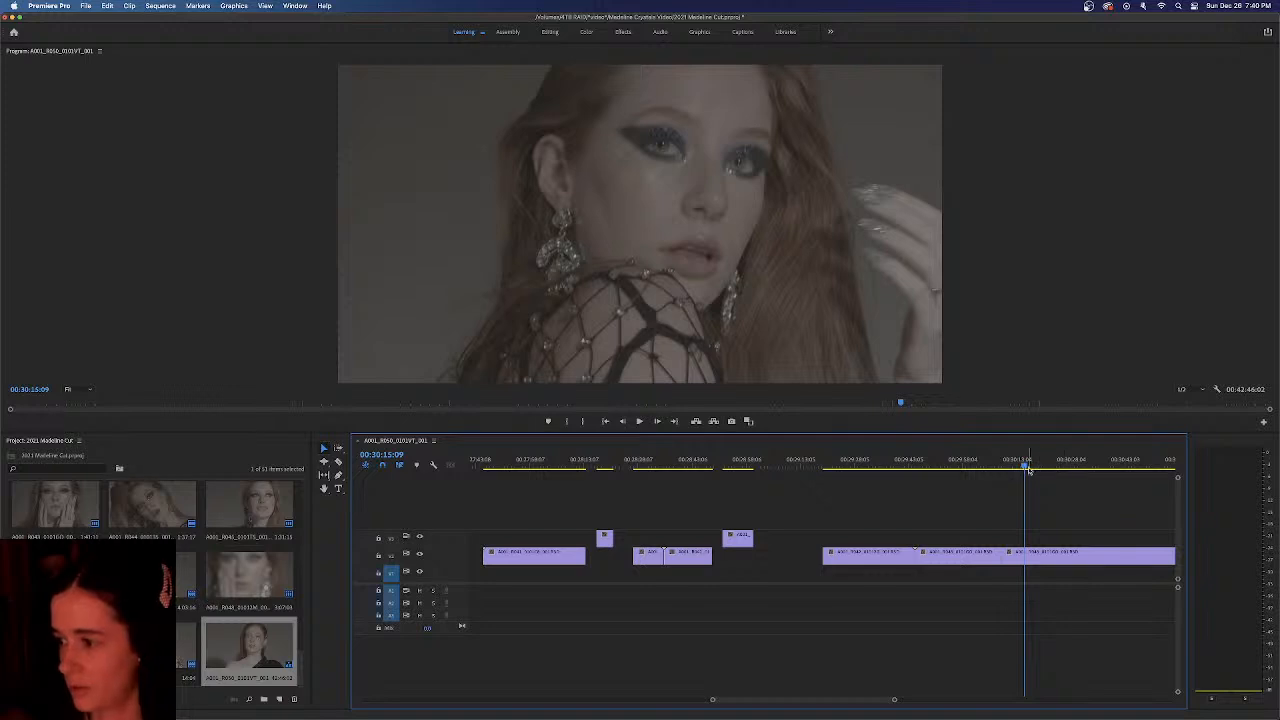
drag(1025, 468, 1024, 468)
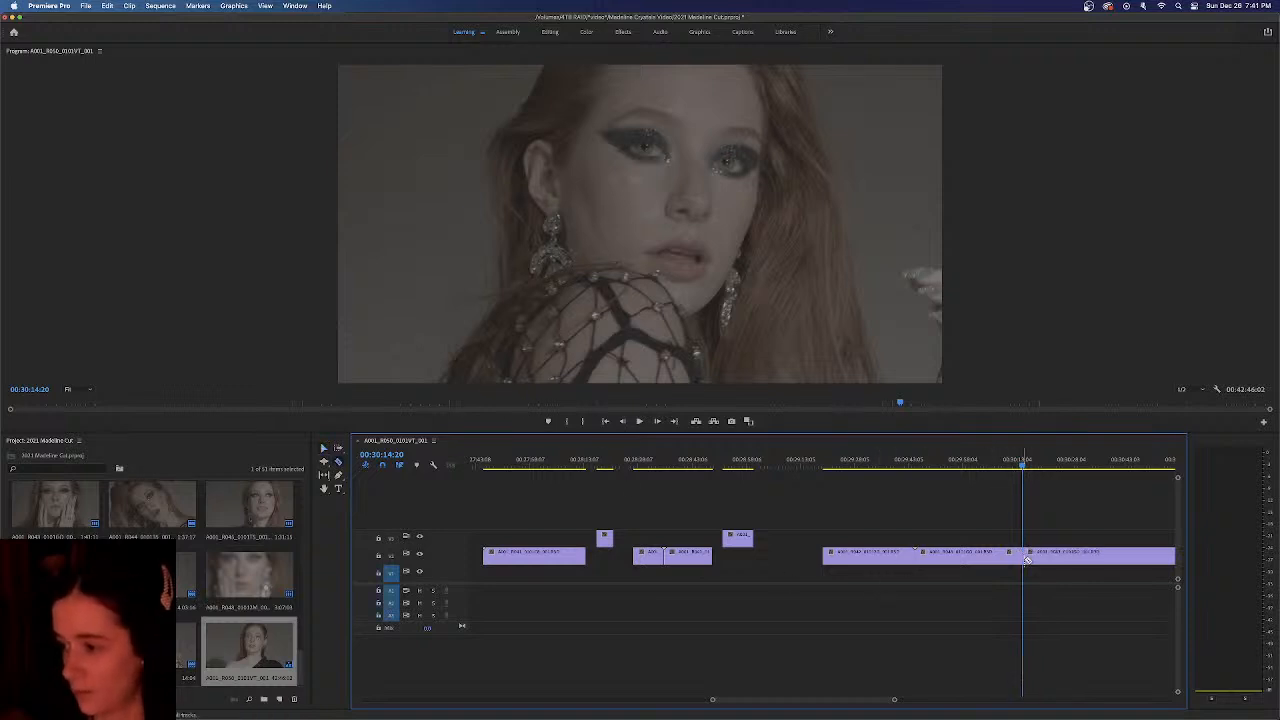
drag(1011, 556, 1011, 538)
Delete the V2 clip starting at 00:29:19:14 and cut the following hand-pose clip at 00:30:03:15
drag(912, 466, 965, 464)
key(Delete)
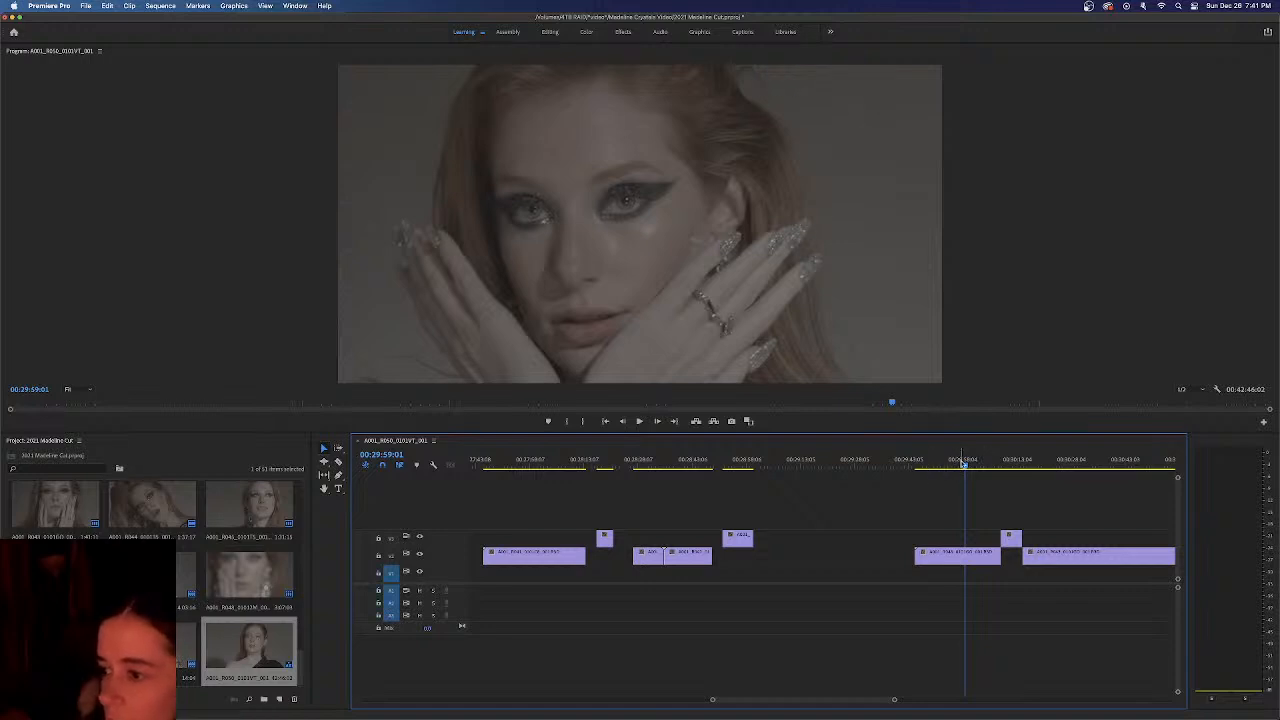
drag(965, 466, 981, 468)
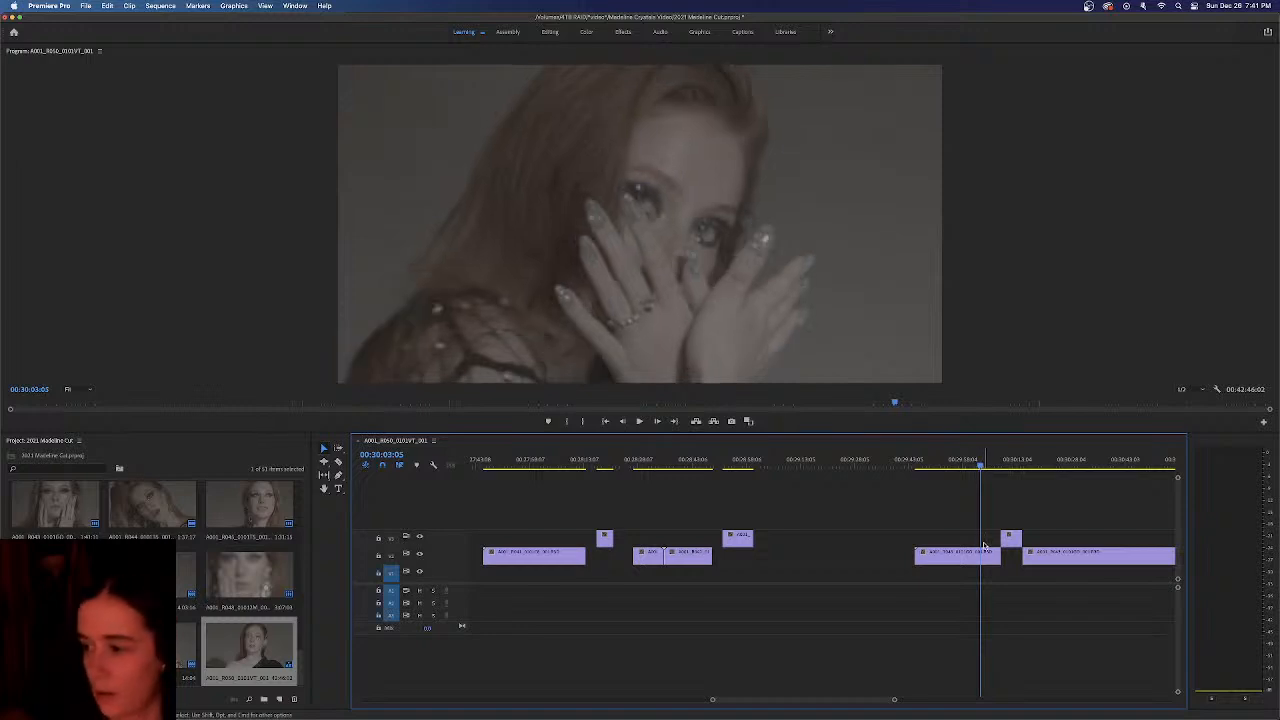
drag(981, 465, 984, 467)
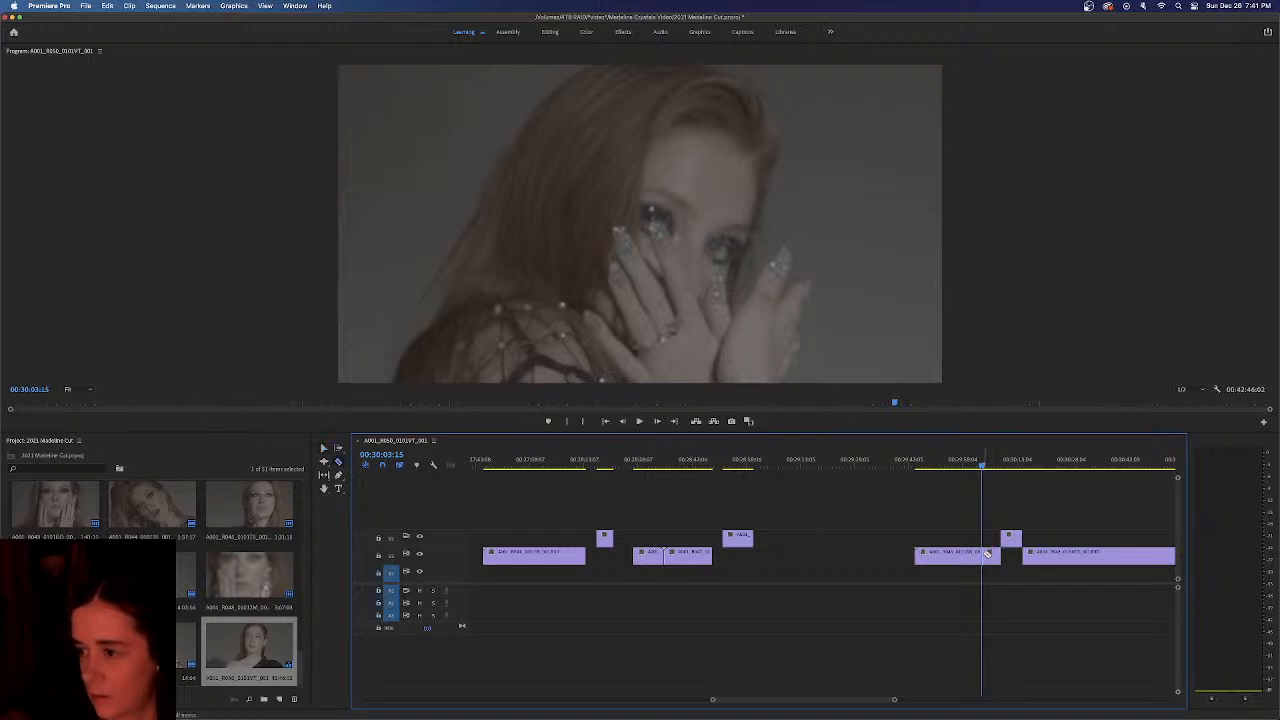
Cut the hand-pose clip on V2 at 00:29:53:21 and delete the part before the cut
drag(981, 472, 946, 467)
key(Right)
key(Right)
key(Right)
key(Right)
key(Right)
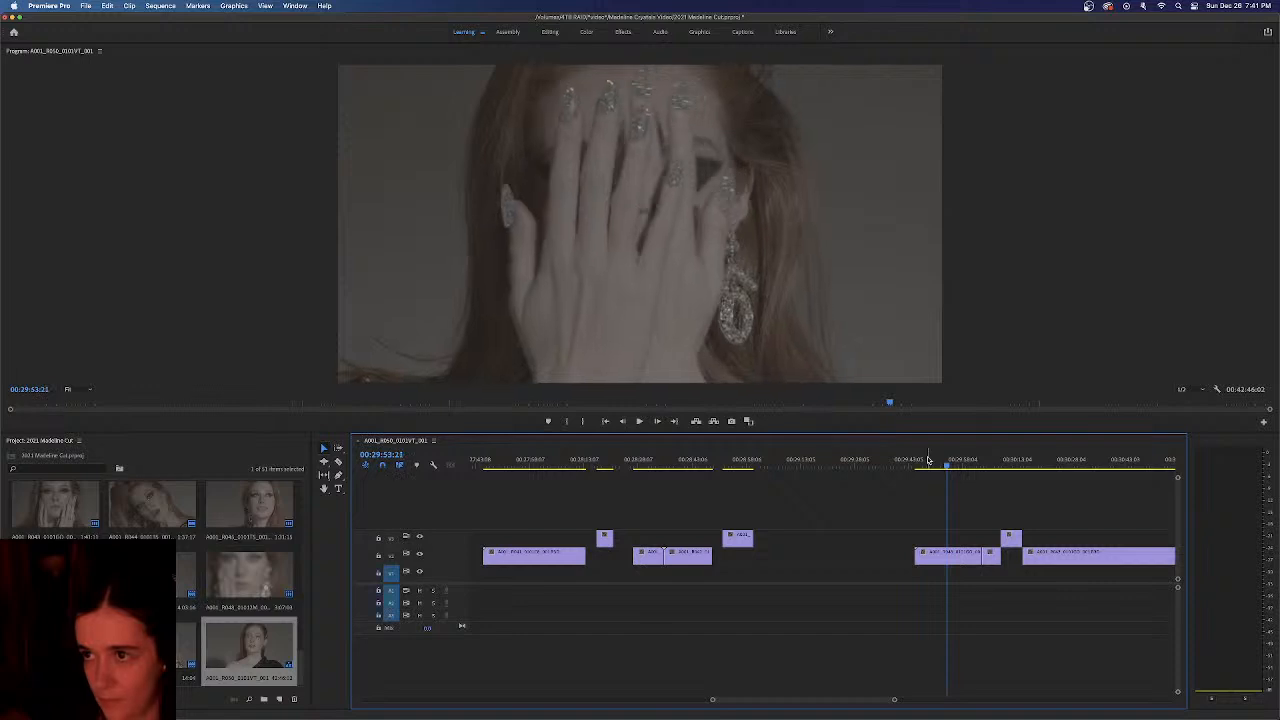
key(super+k)
click(935, 558)
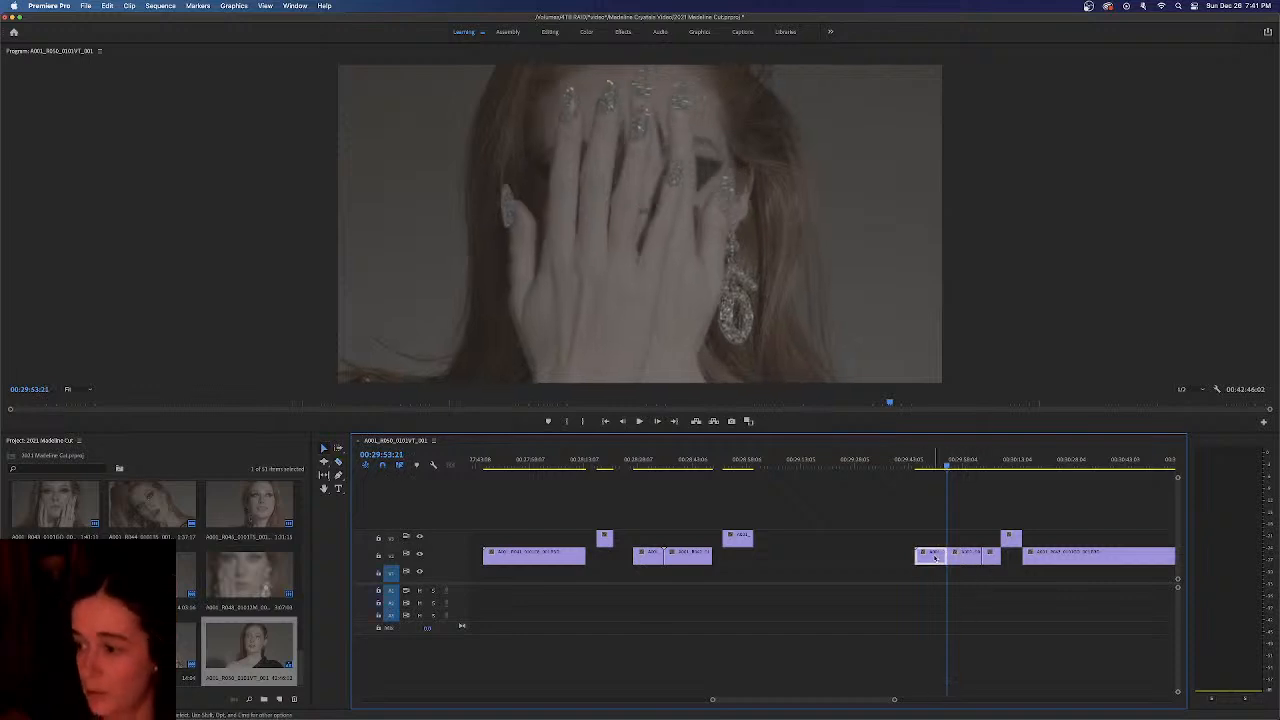
key(Delete)
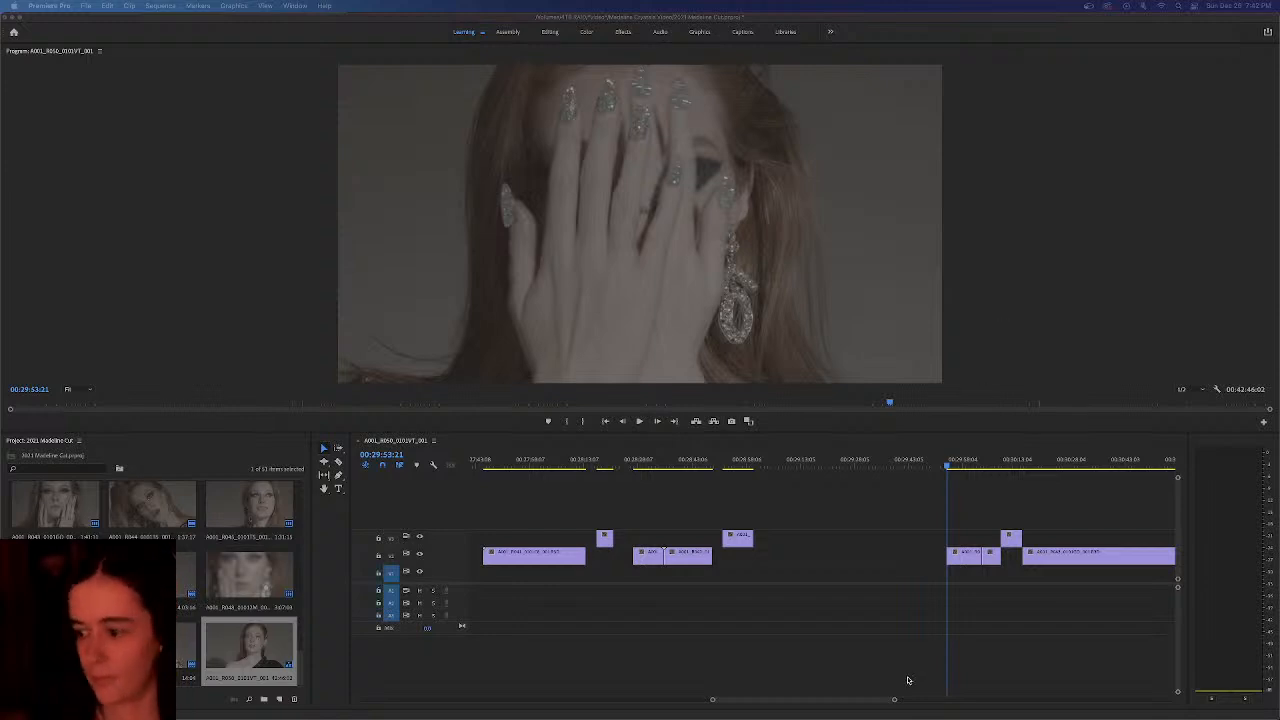
Move the hand-pose piece starting at 00:29:53:21 up to V3 and earlier in the sequence, after the previous pick
click(838, 702)
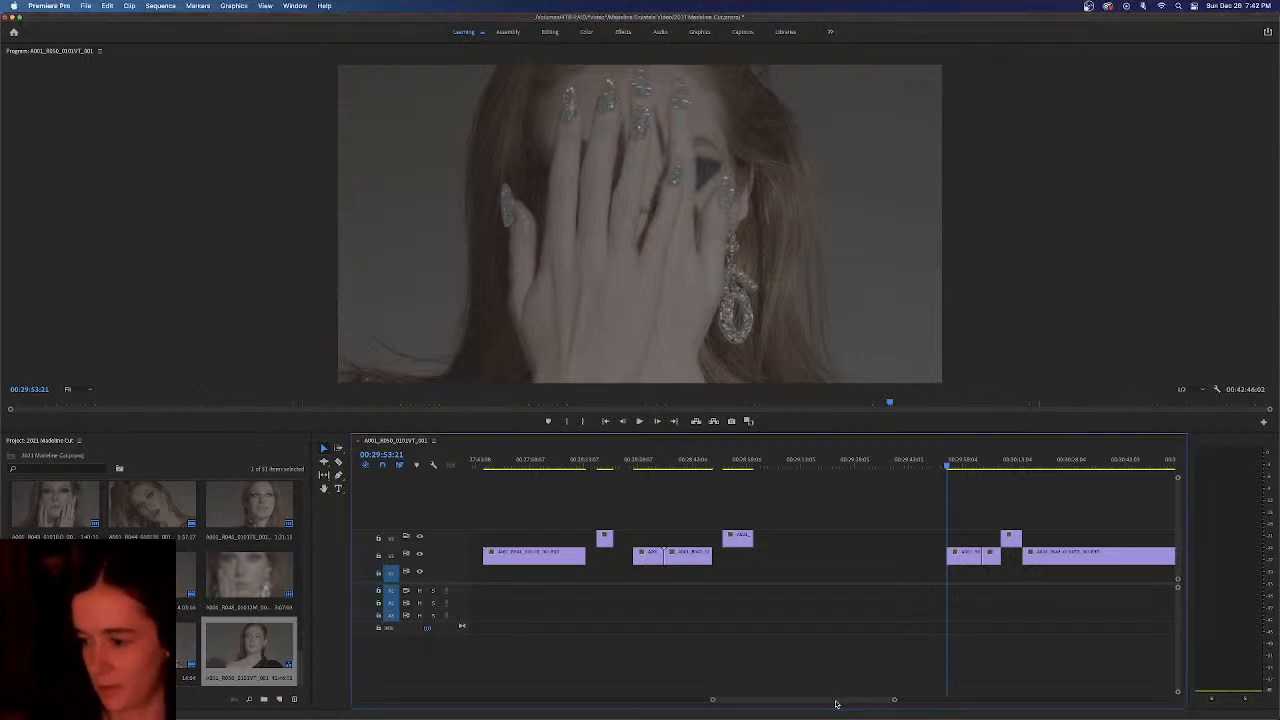
drag(836, 704, 851, 704)
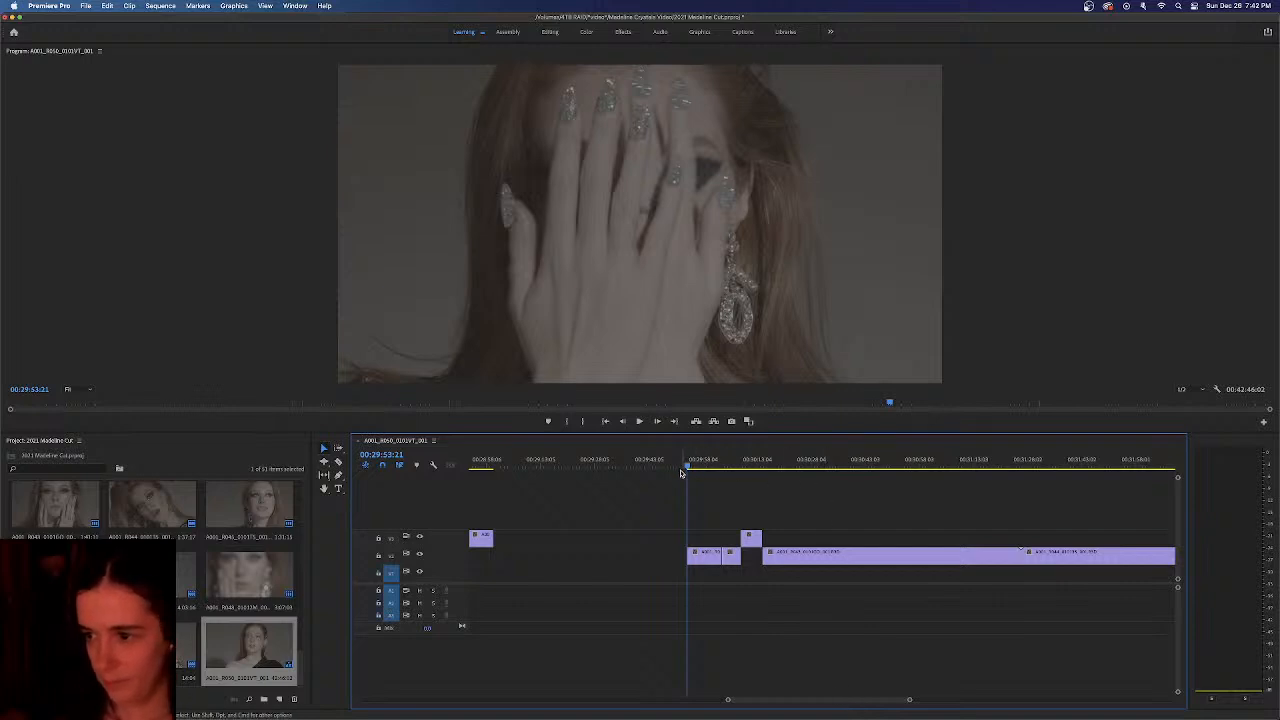
drag(688, 467, 726, 469)
drag(706, 557, 587, 539)
Move the leftover hand-pose piece on V2 and the V3 pick after it earlier, leaving small gaps between them
drag(724, 467, 748, 471)
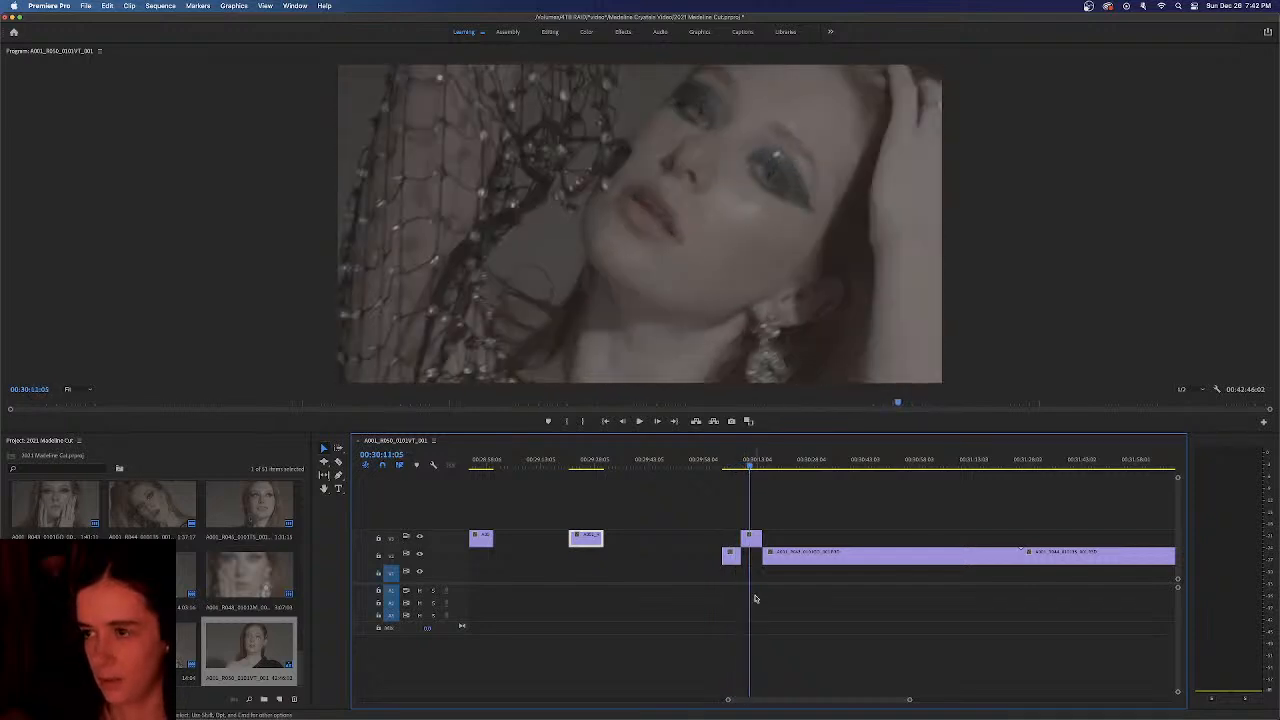
drag(731, 555, 622, 555)
drag(755, 538, 653, 538)
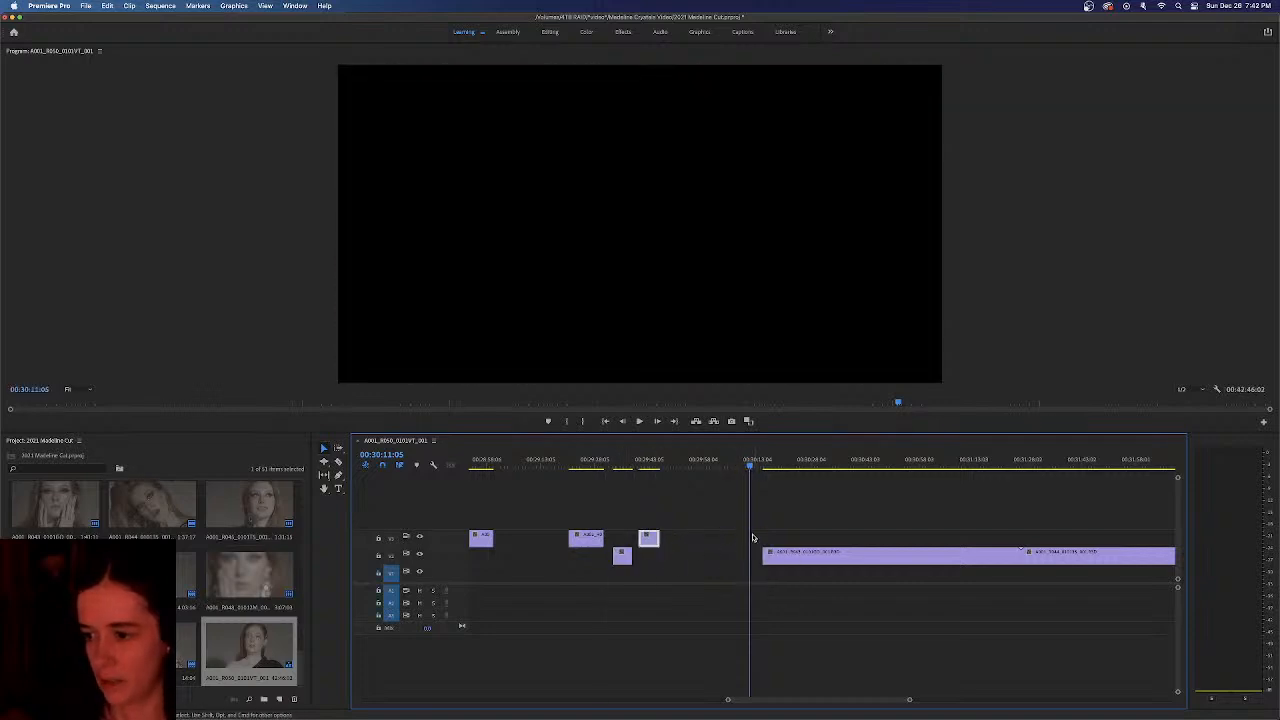
Review the next V2 clip up to about 00:30:48 and try cutting it at about 00:30:27 and shifting its first part earlier
drag(769, 468, 813, 478)
key(space)
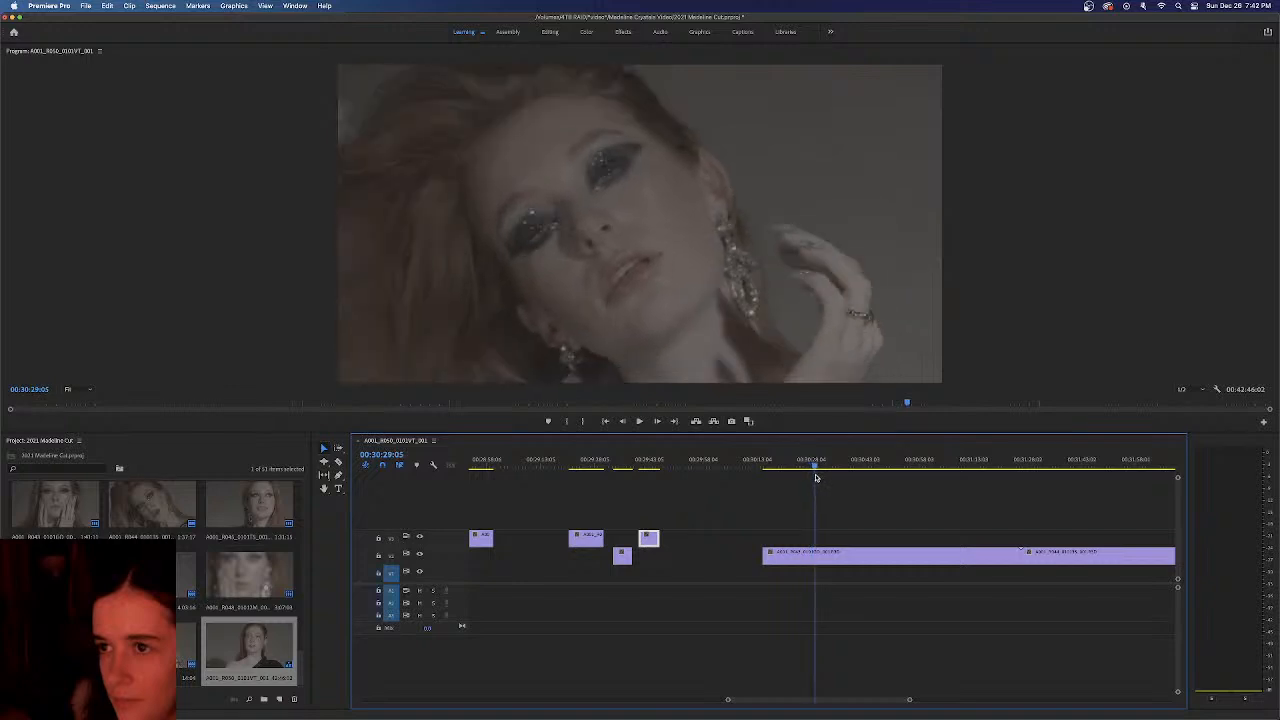
key(space)
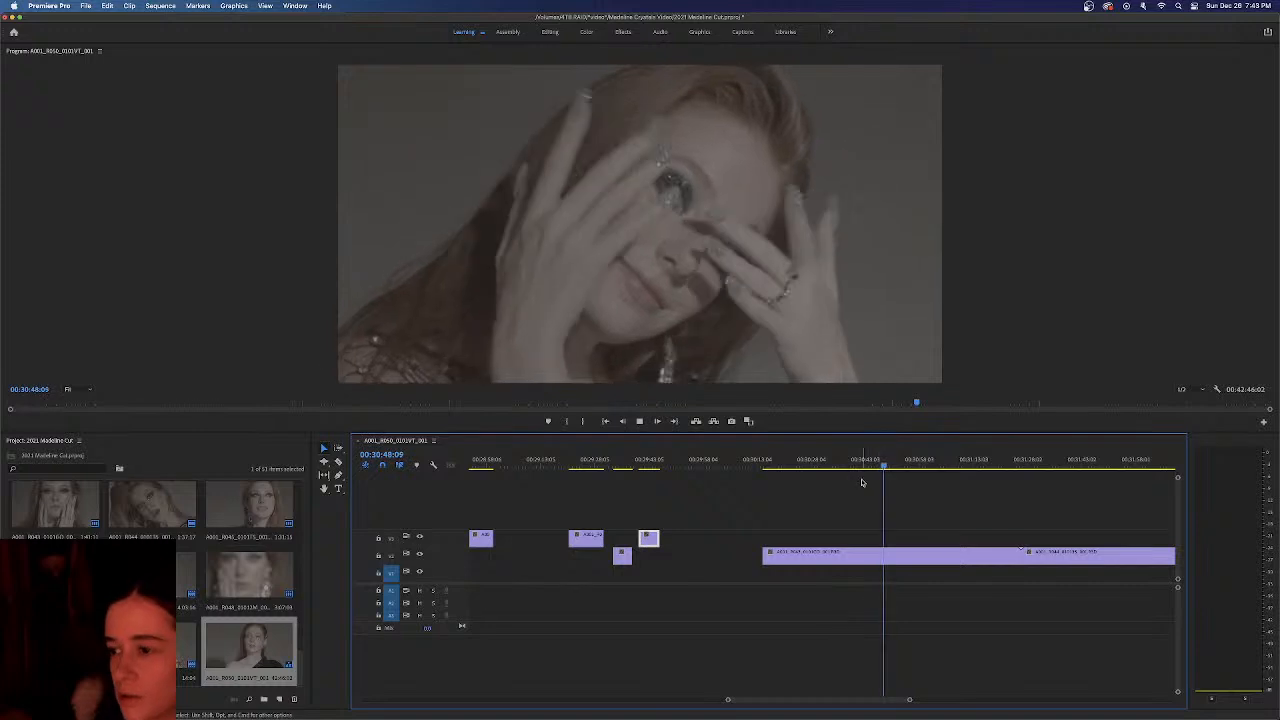
key(space)
drag(886, 466, 808, 465)
drag(811, 465, 808, 465)
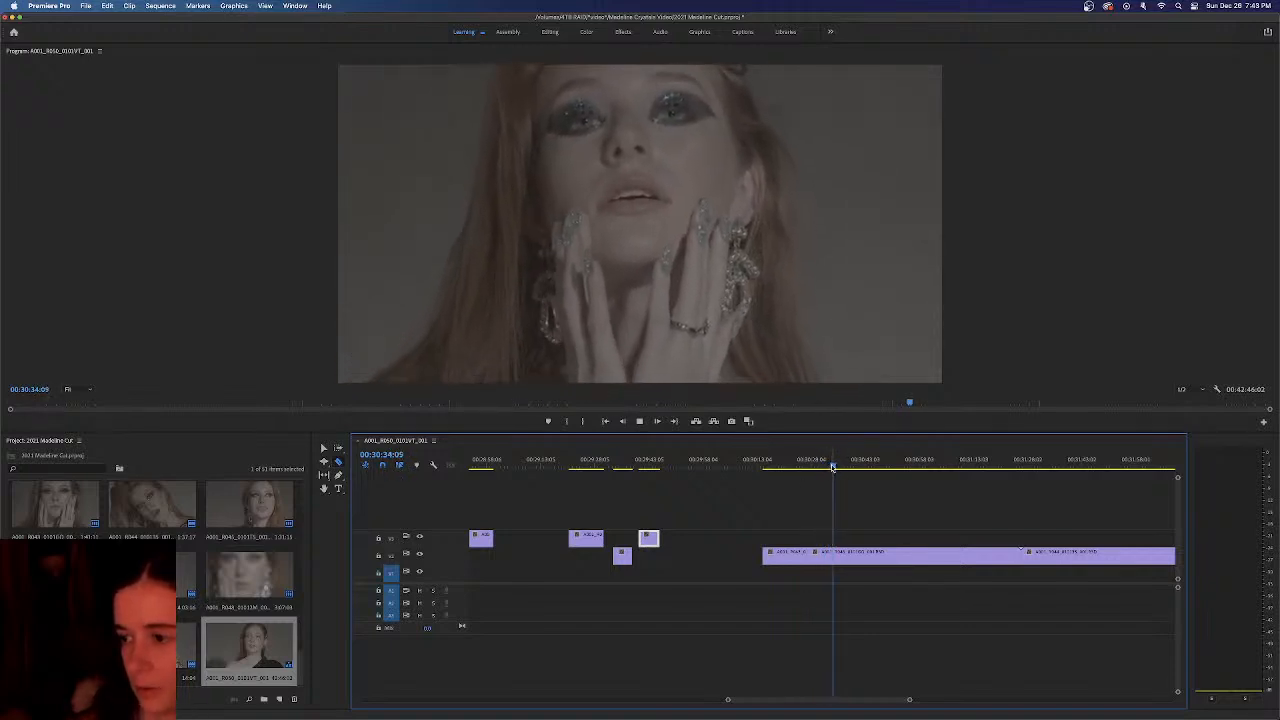
click(845, 467)
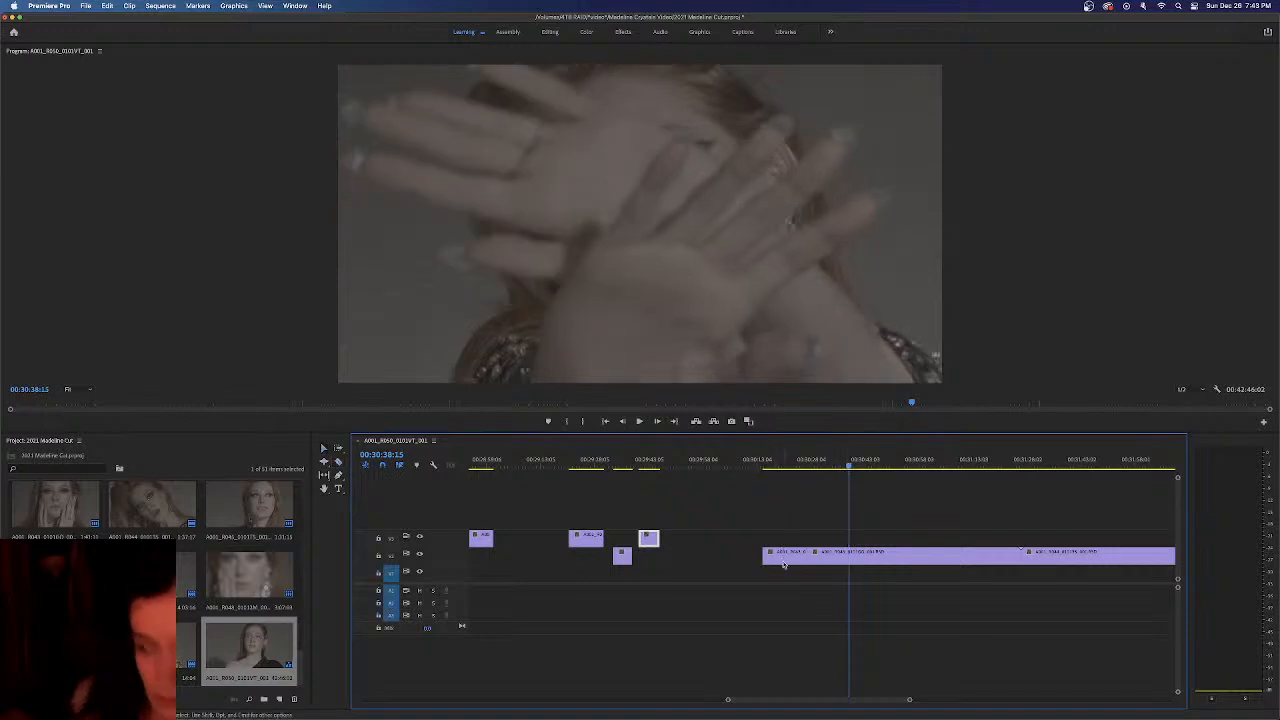
drag(787, 556, 759, 556)
drag(737, 467, 764, 467)
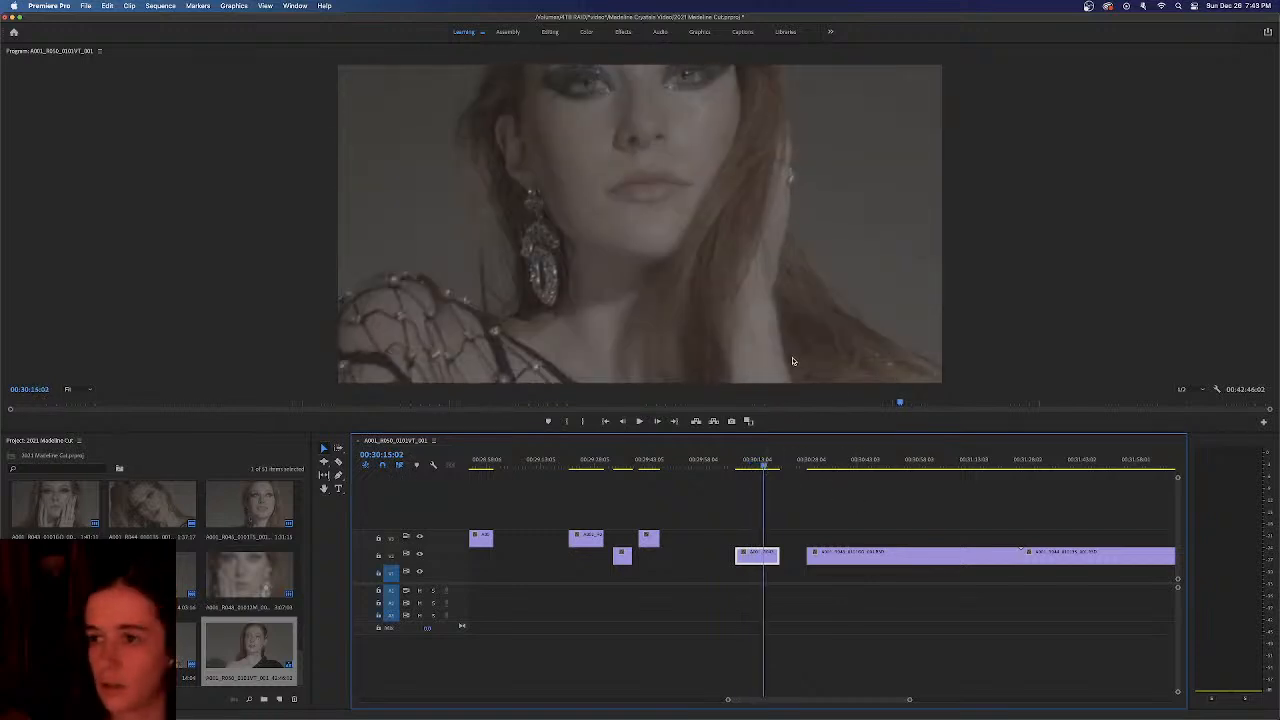
drag(764, 466, 741, 467)
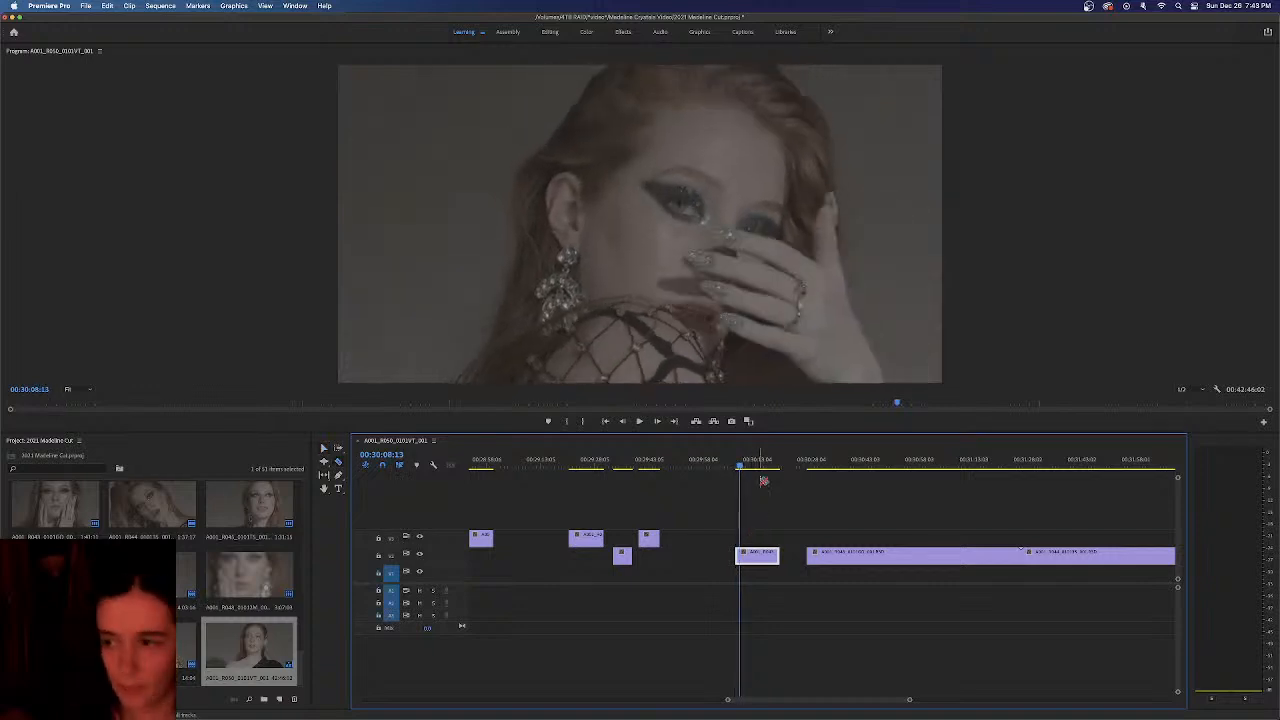
drag(748, 534, 775, 534)
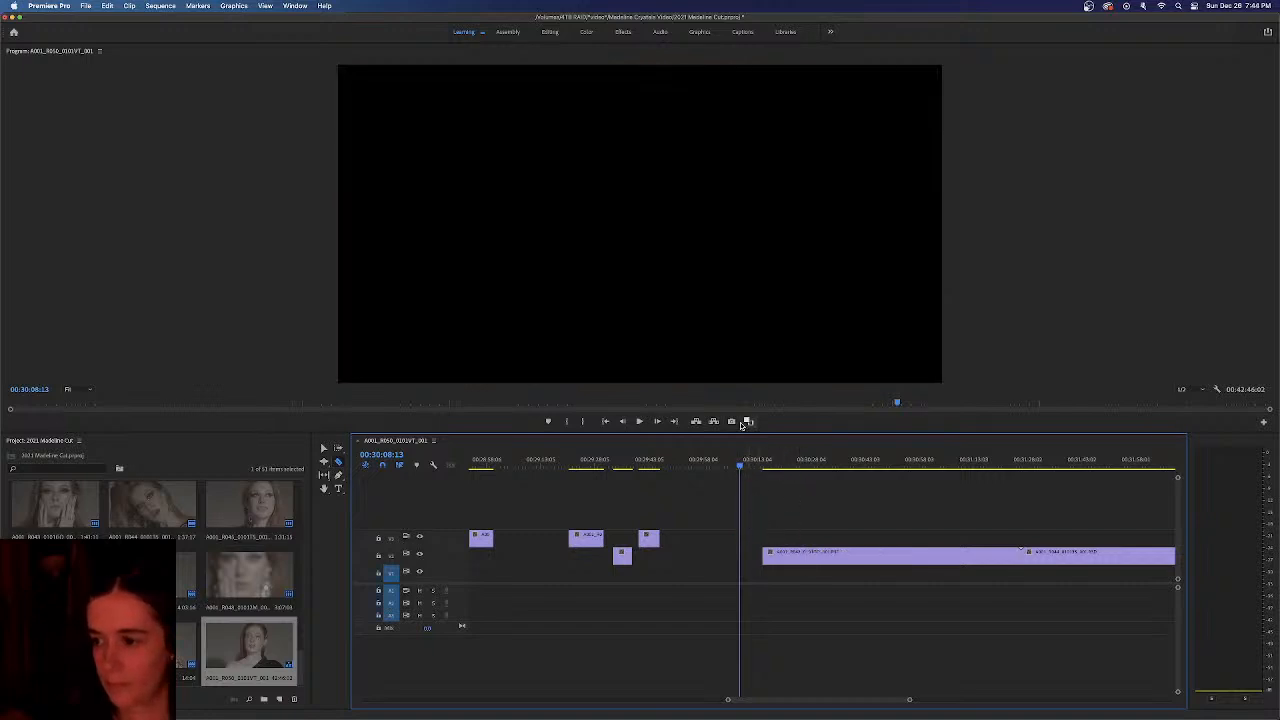
Cut the V2 clip at 00:30:56:09, move its first part up to V3 and earlier, and review the footage up to 00:31:27:23
drag(744, 467, 898, 462)
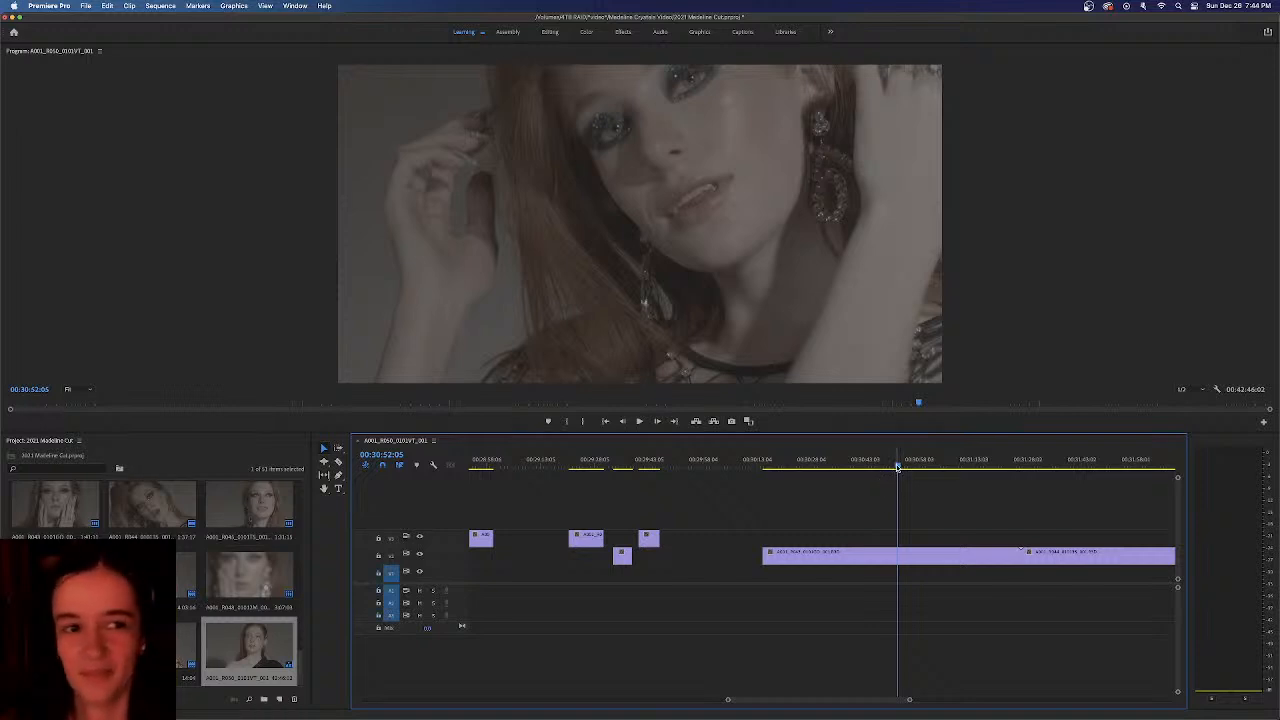
mouse_move(898, 466)
mouse_down()
mouse_move(884, 473)
mouse_move(913, 472)
mouse_up()
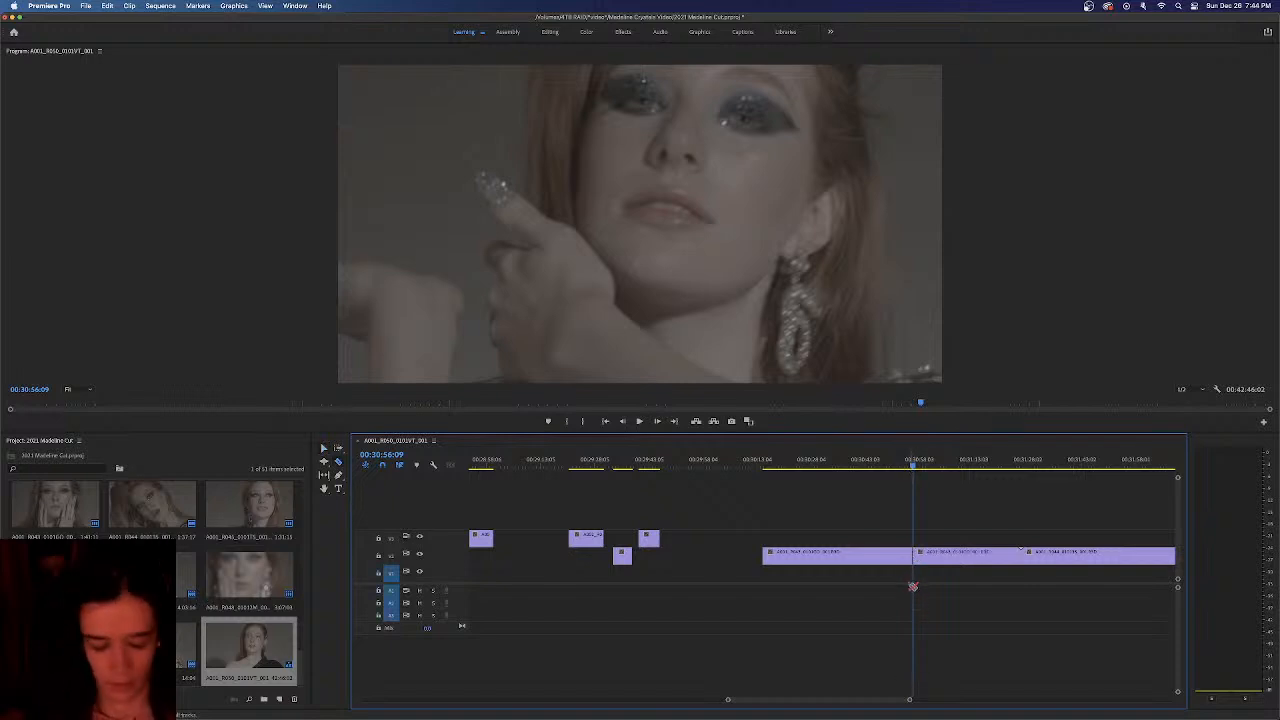
drag(879, 558, 820, 548)
drag(913, 467, 1027, 474)
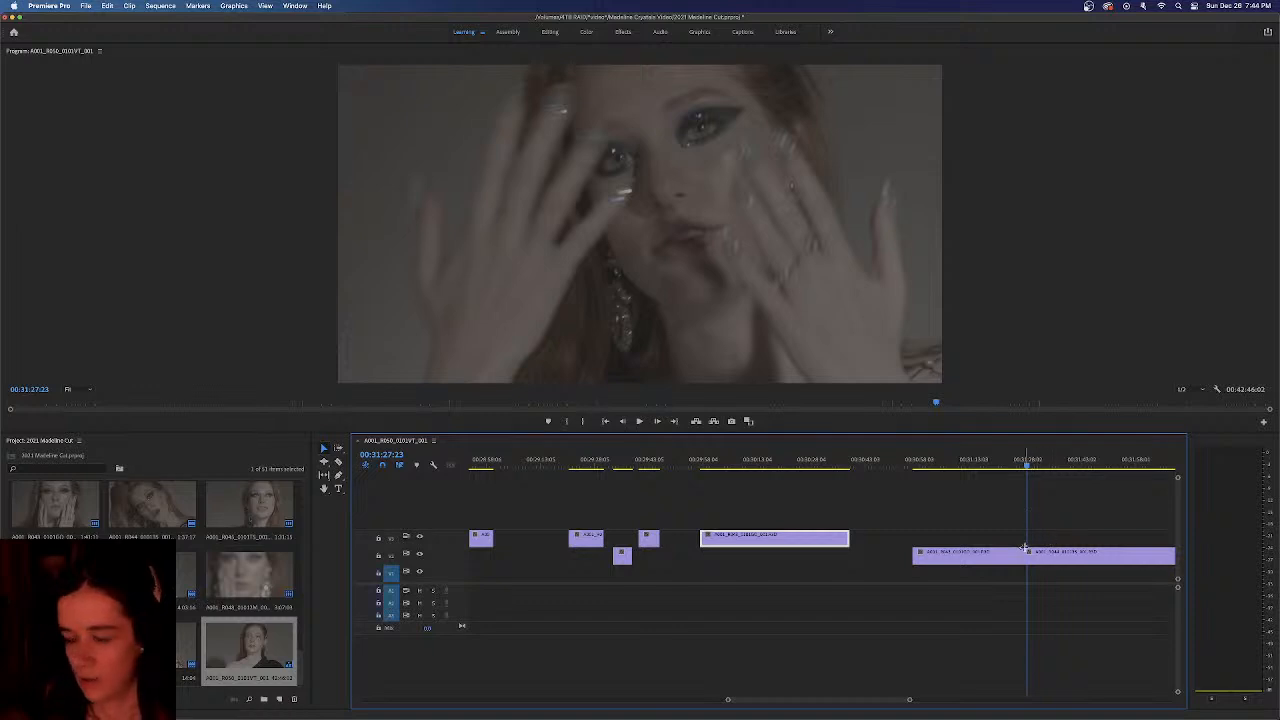
Delete the leftover V2 piece that ends at about 00:31:27
key(BackSpace)
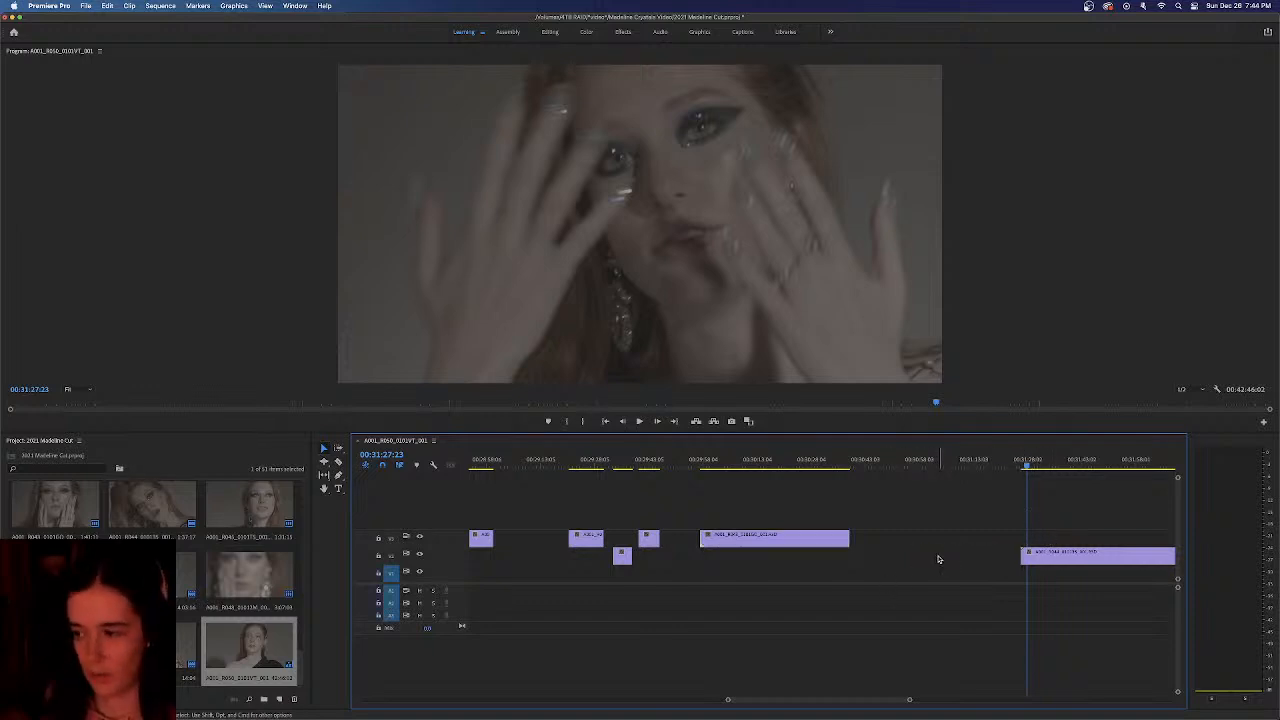
mouse_move(866, 703)
mouse_down()
mouse_move(906, 700)
mouse_move(886, 700)
mouse_up()
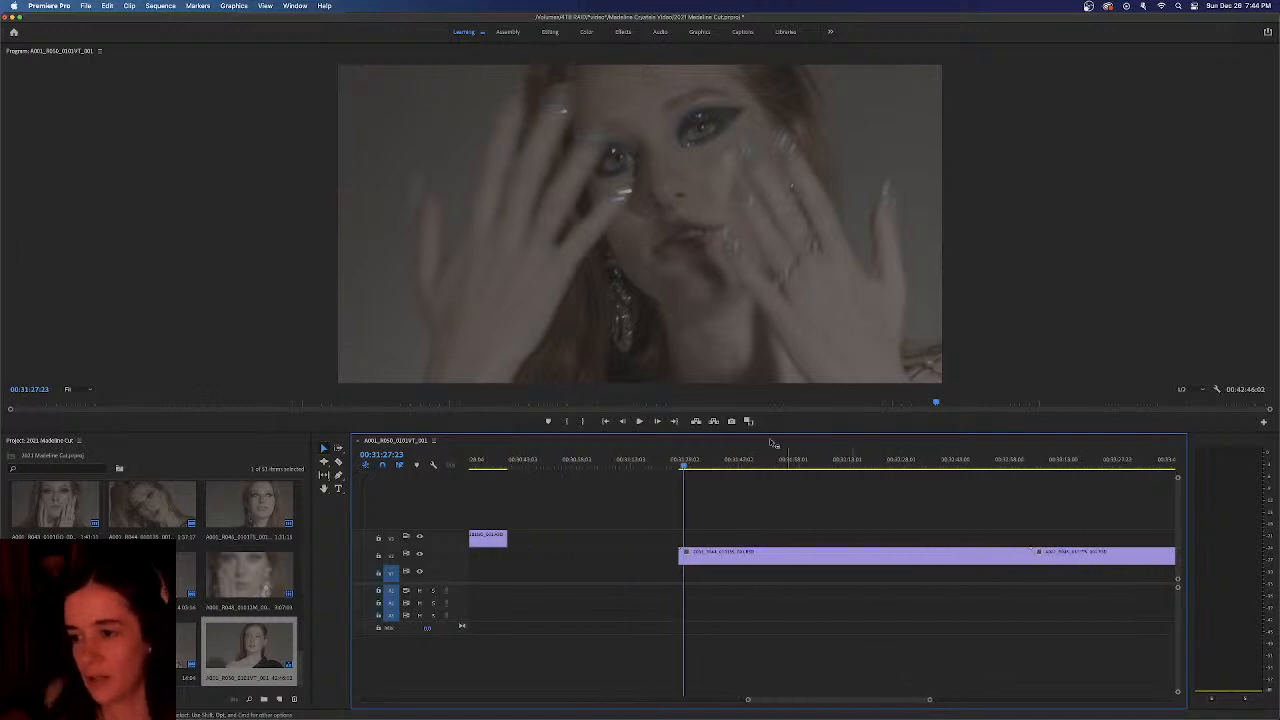
Review the next V2 clip and try cutting it at 00:32:00:10 and moving its first part earlier
click(688, 465)
drag(697, 467, 806, 462)
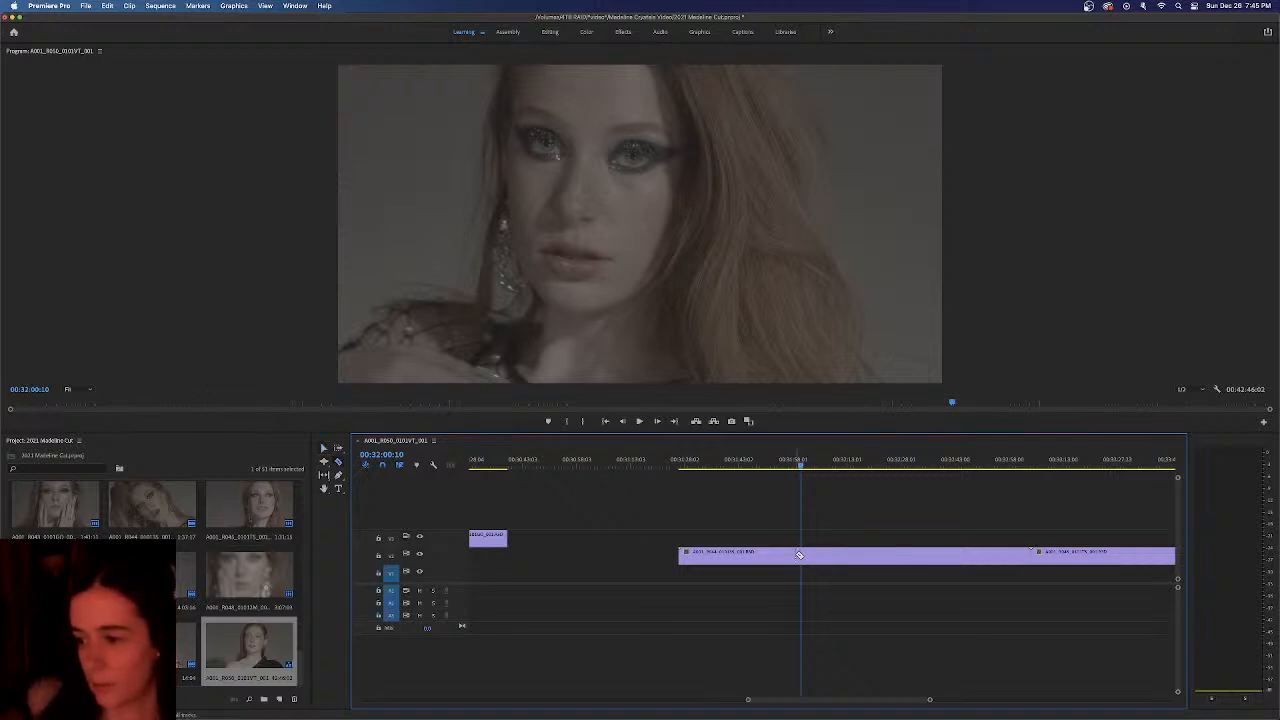
key(v)
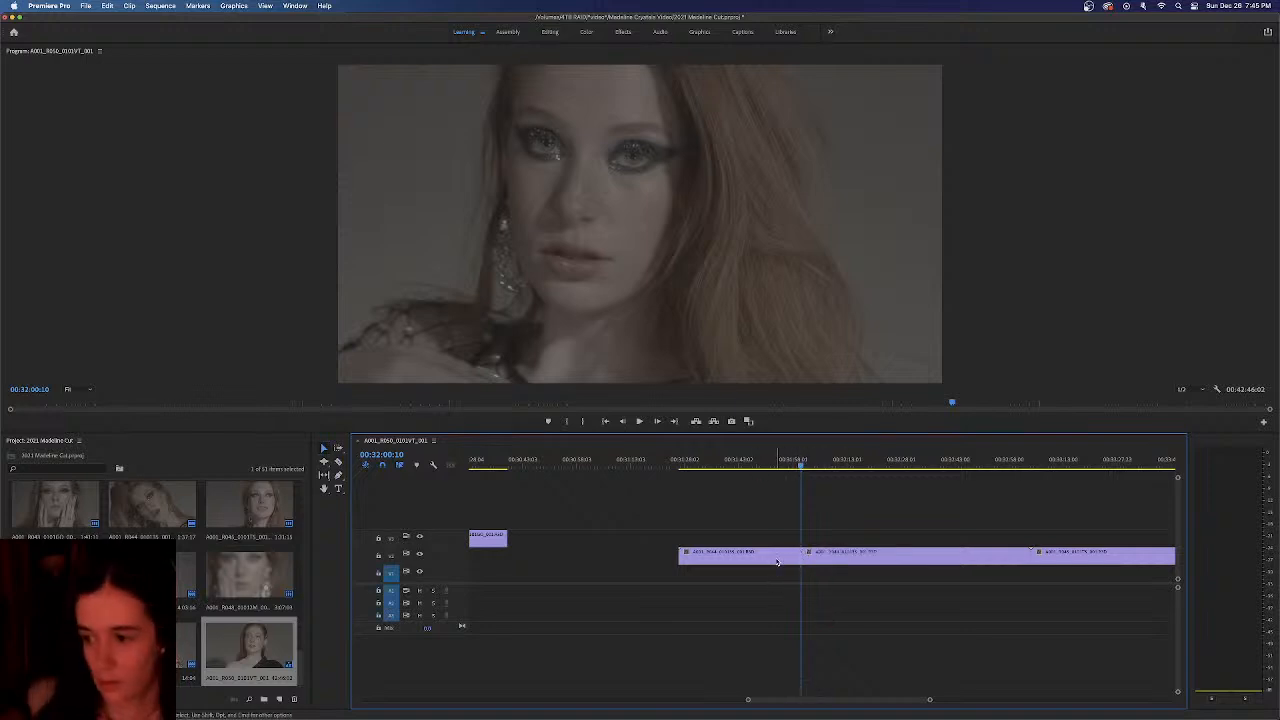
drag(786, 542, 753, 548)
drag(638, 464, 771, 467)
key(super+z)
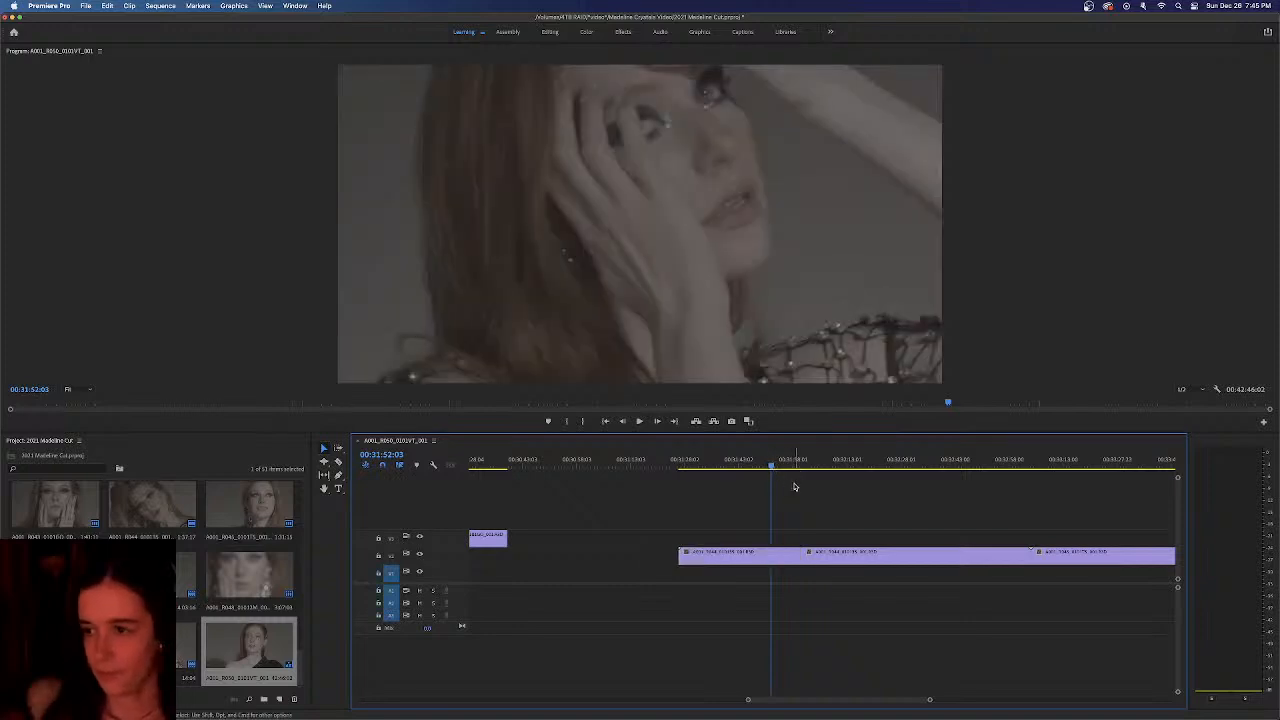
Cut the V2 clip at 00:31:52:06 and delete the part before the cut
mouse_move(771, 466)
mouse_down()
mouse_move(751, 468)
mouse_move(773, 470)
mouse_up()
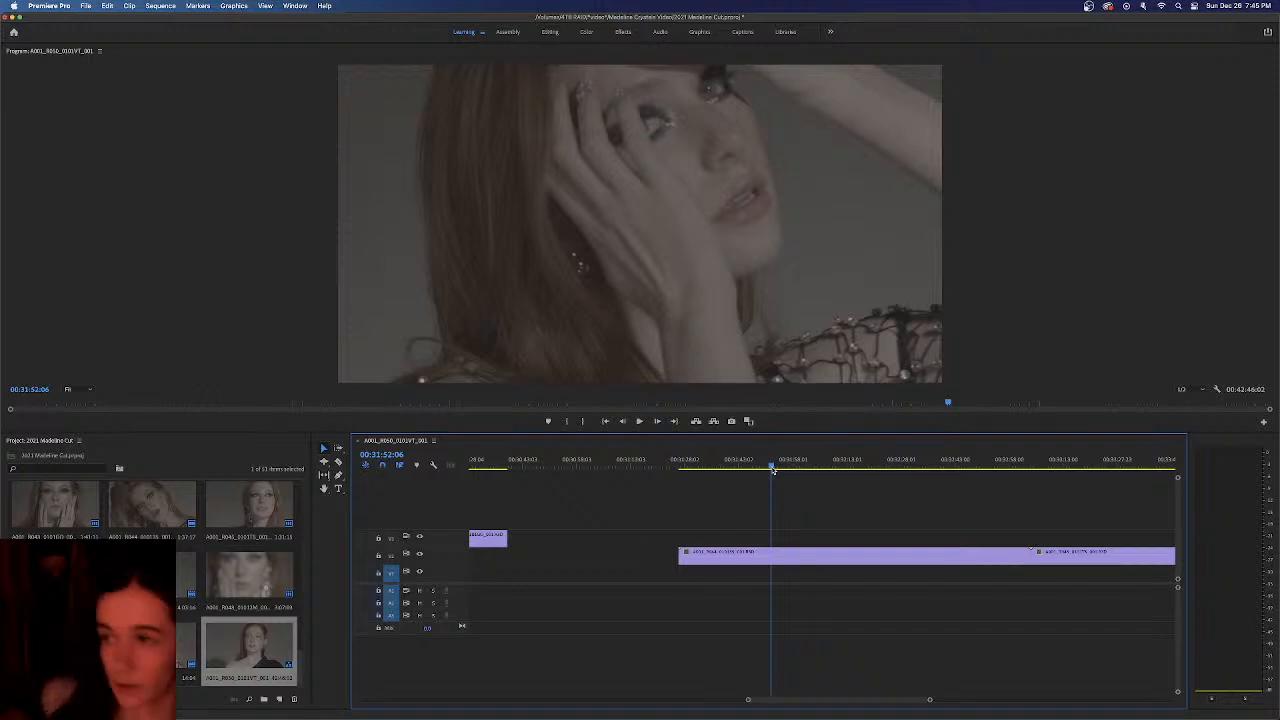
key(v)
key(Delete)
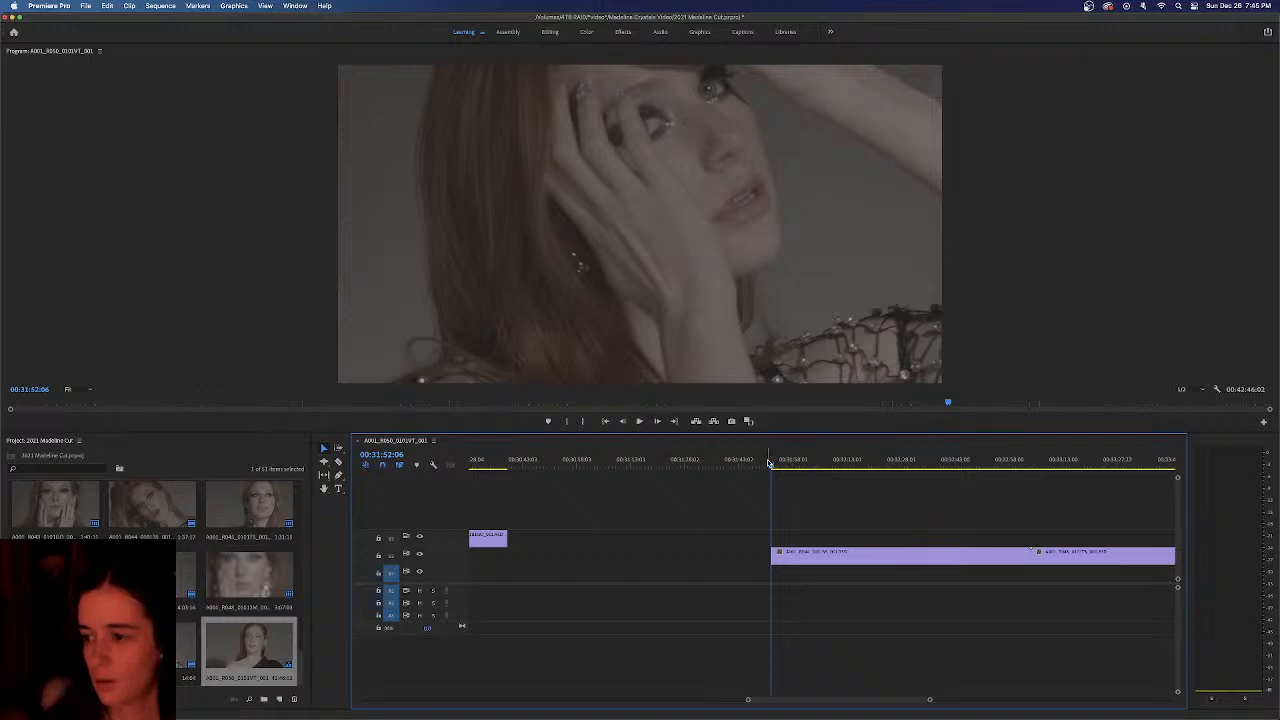
Cut the V2 clip at 00:32:15:23 and move its first part up to V3, shortly after the previous pick
drag(772, 468, 799, 472)
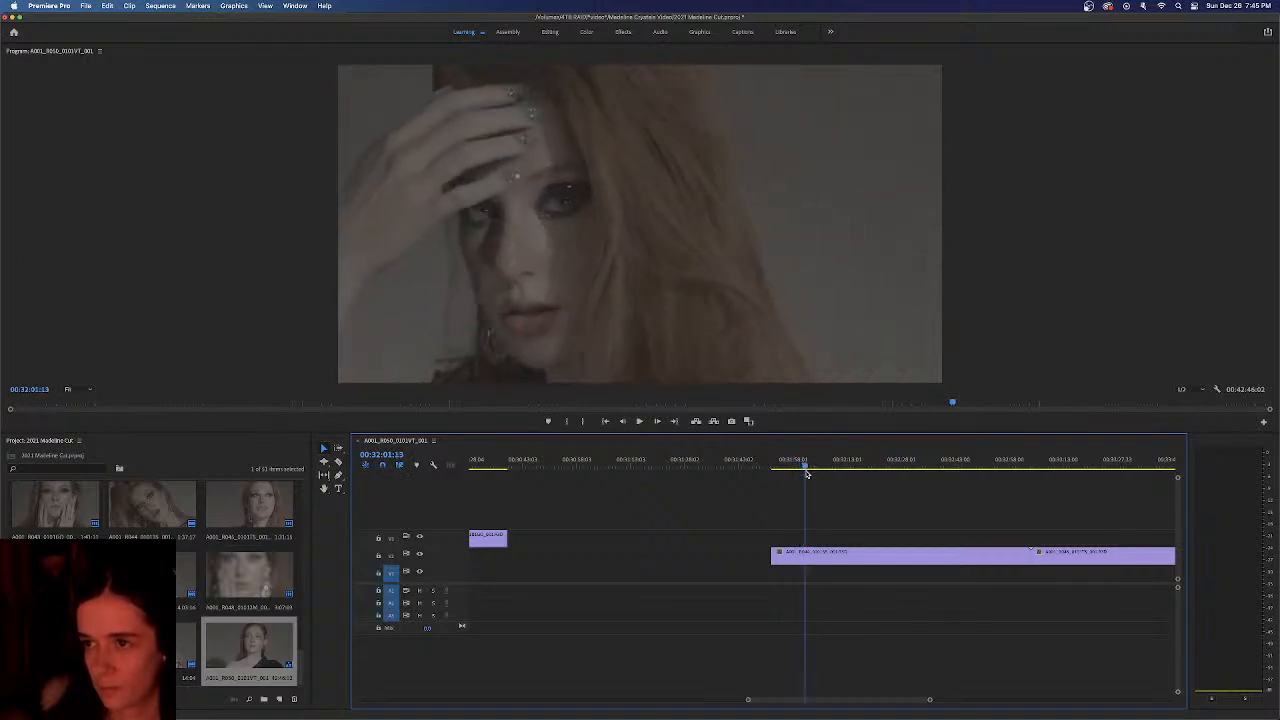
drag(807, 473, 860, 486)
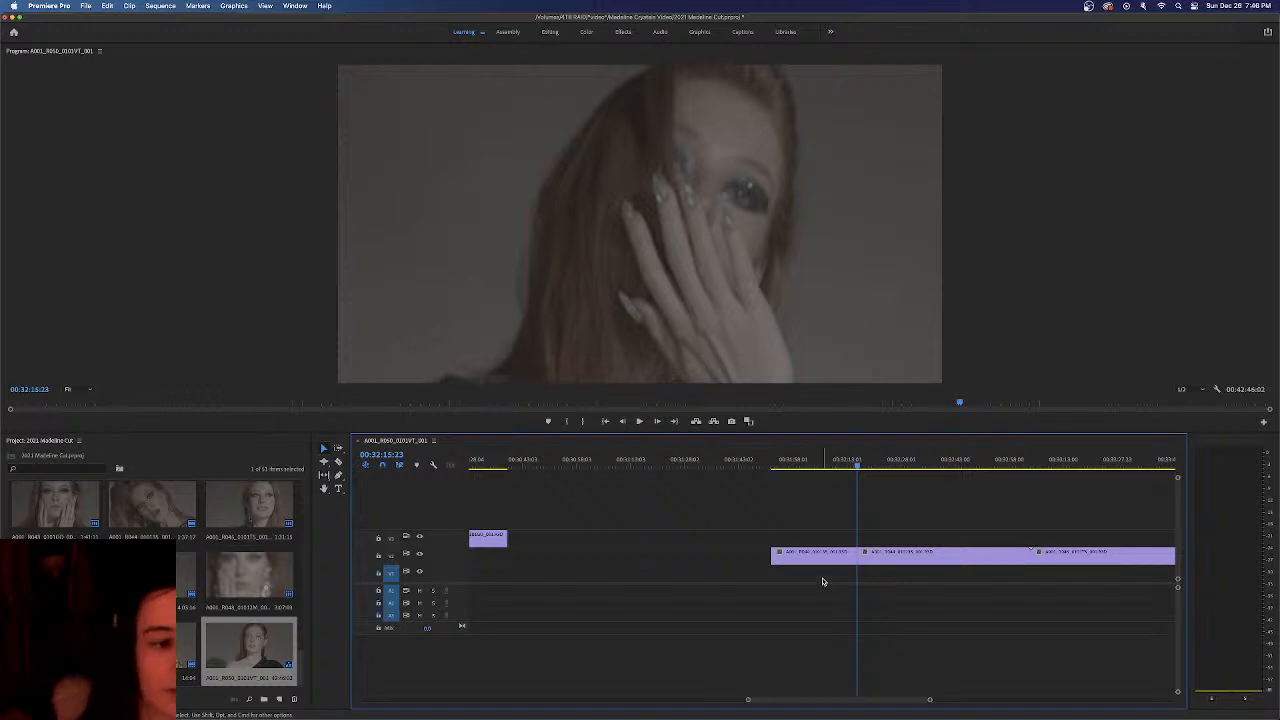
drag(810, 562, 588, 546)
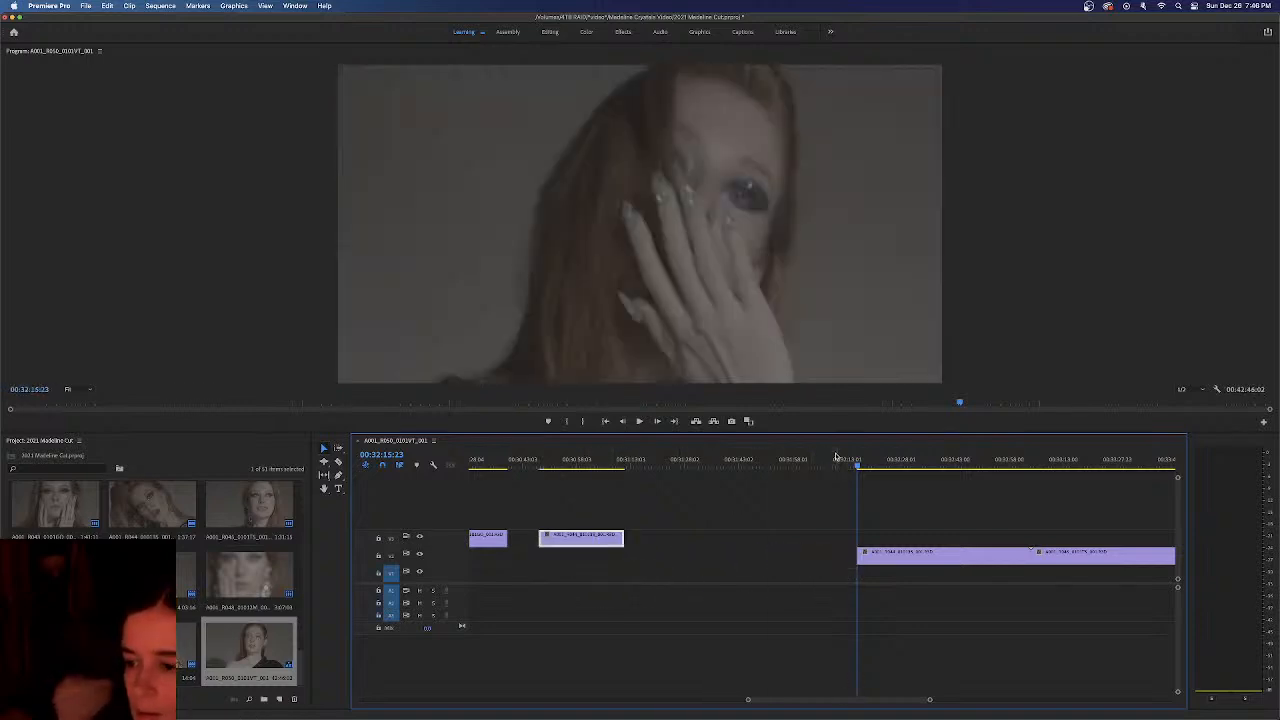
Review the rest of the V2 clip up to about 00:33:02 and delete that remaining piece
drag(856, 468, 1027, 457)
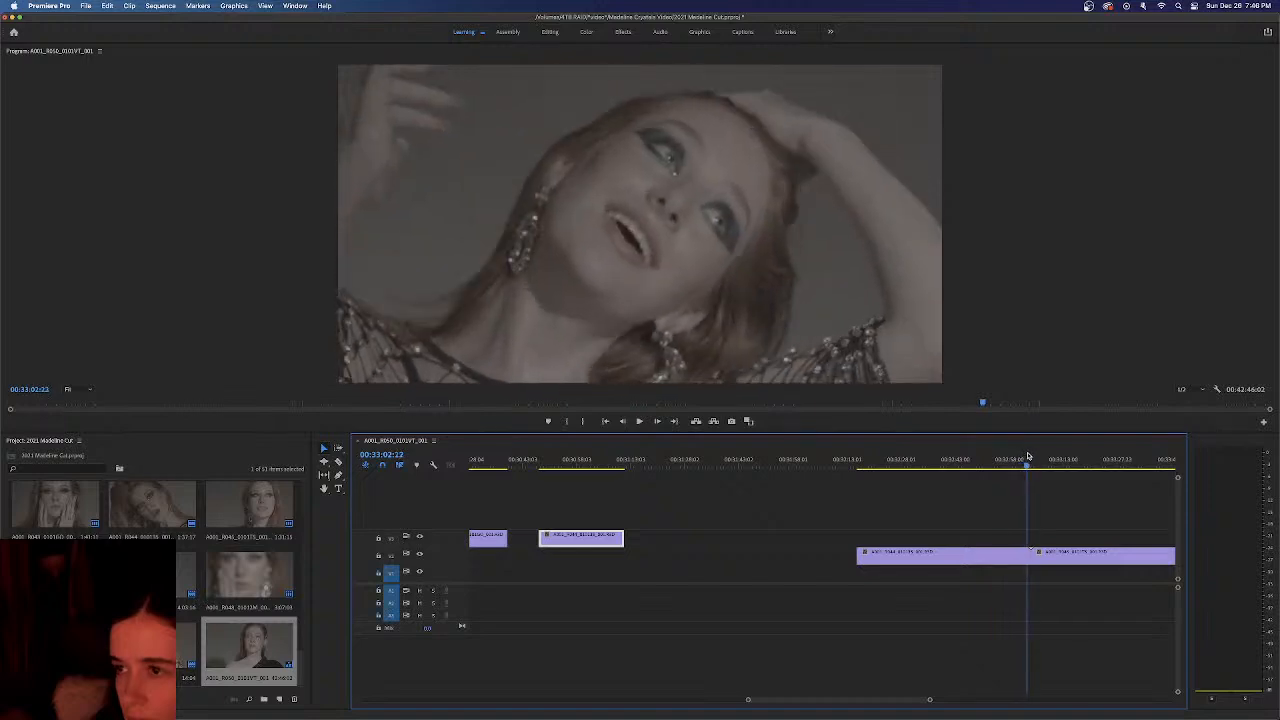
click(940, 556)
key(Delete)
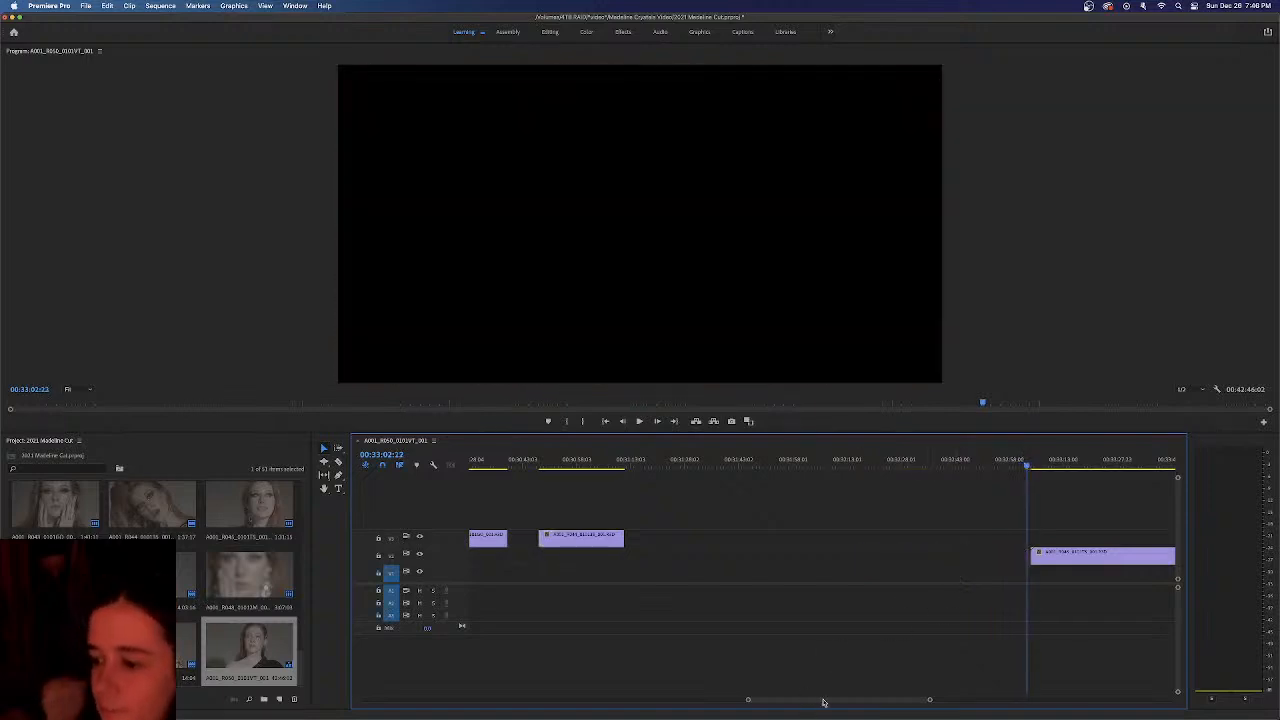
Review the next long V2 clip past 00:34:15:12 and move the whole clip earlier on V2, leaving a gap after it
drag(820, 703, 886, 700)
scroll(713, 582, up, 3)
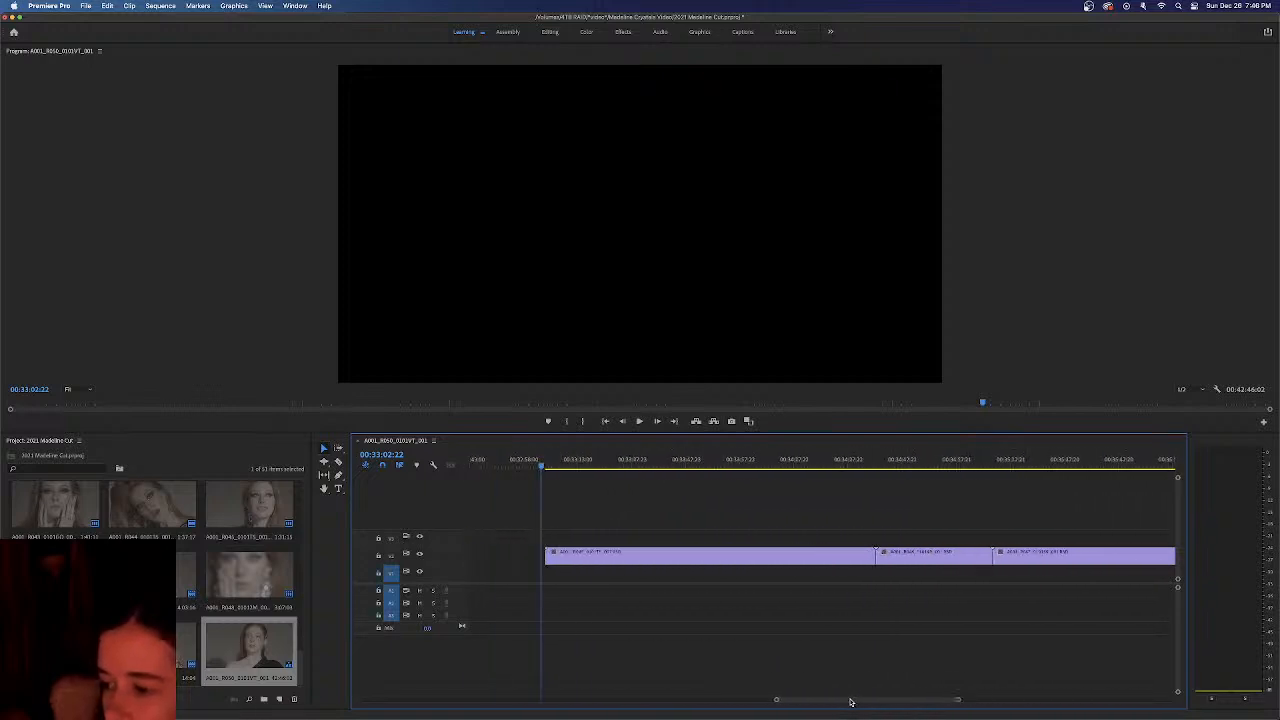
drag(615, 466, 876, 456)
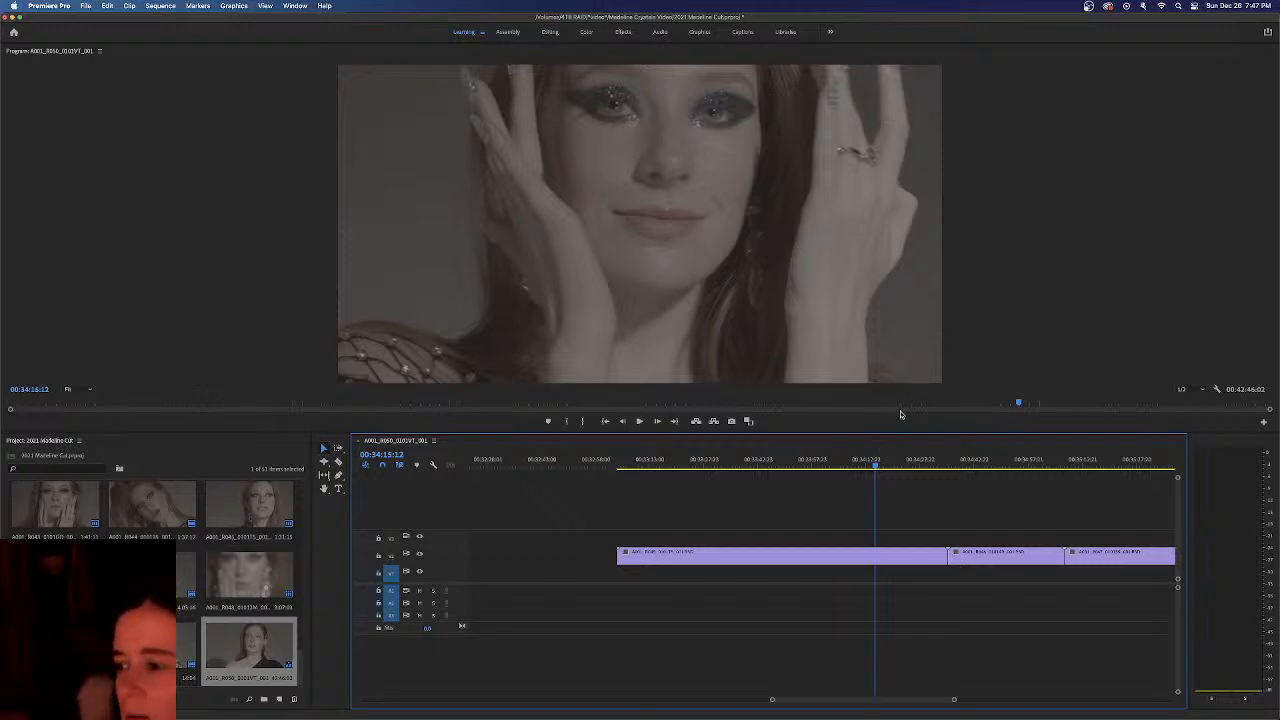
mouse_move(953, 701)
mouse_down()
mouse_move(1060, 695)
mouse_move(940, 687)
mouse_move(955, 688)
mouse_up()
drag(752, 467, 775, 467)
drag(735, 556, 675, 556)
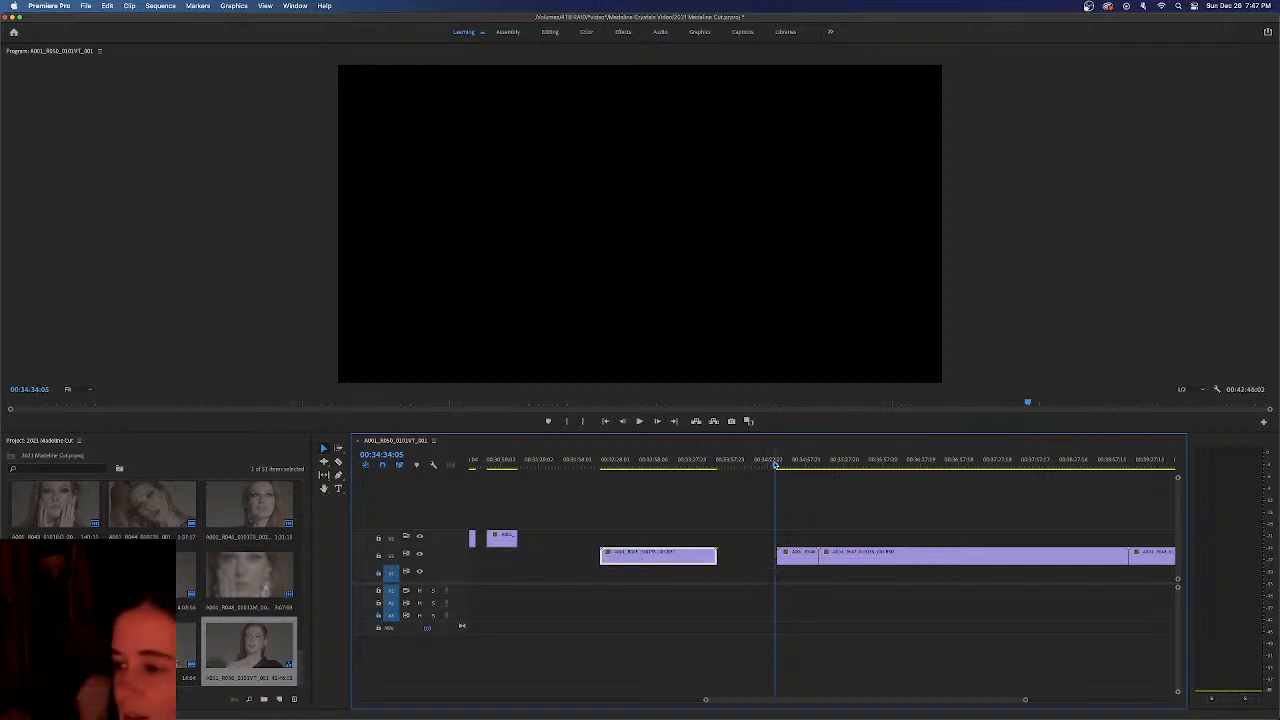
Review the short V2 clip starting at about 00:34:34 up to 00:35:02:02 and delete it
drag(778, 465, 812, 466)
click(800, 553)
key(Delete)
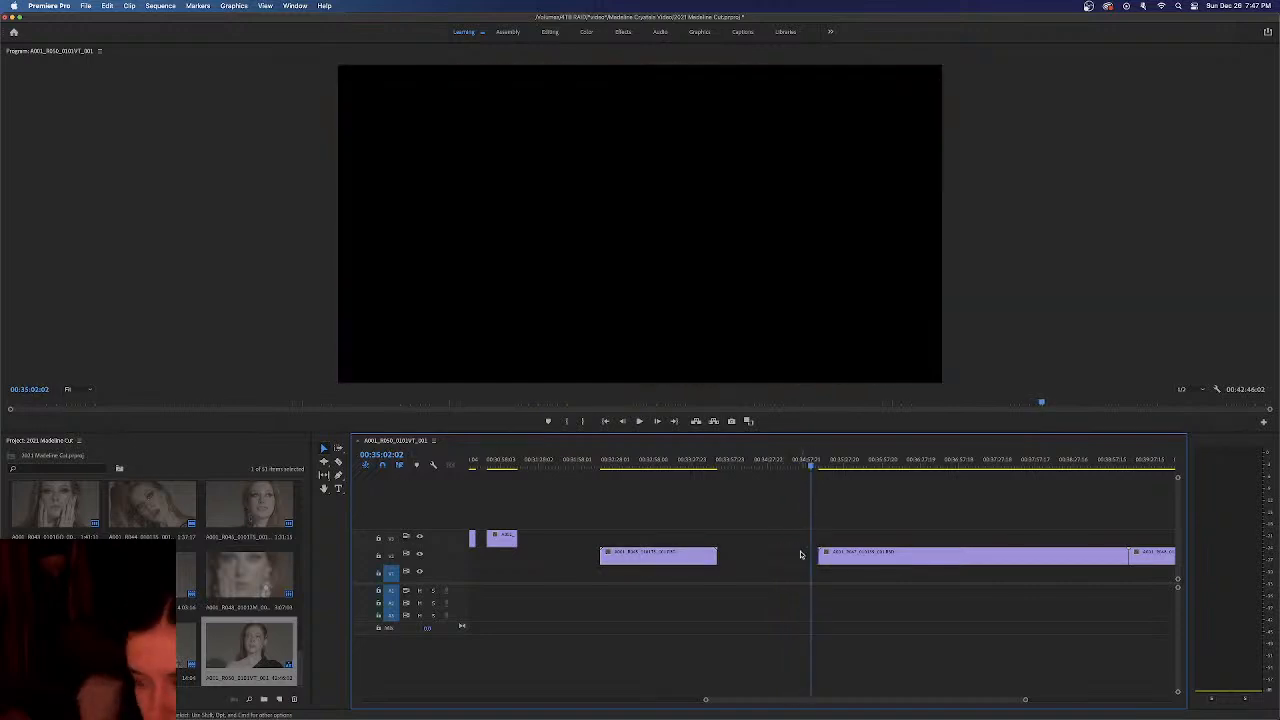
Review the hand-on-head pose in the next V2 clip and cut the clip at 00:35:36:15
drag(815, 467, 843, 467)
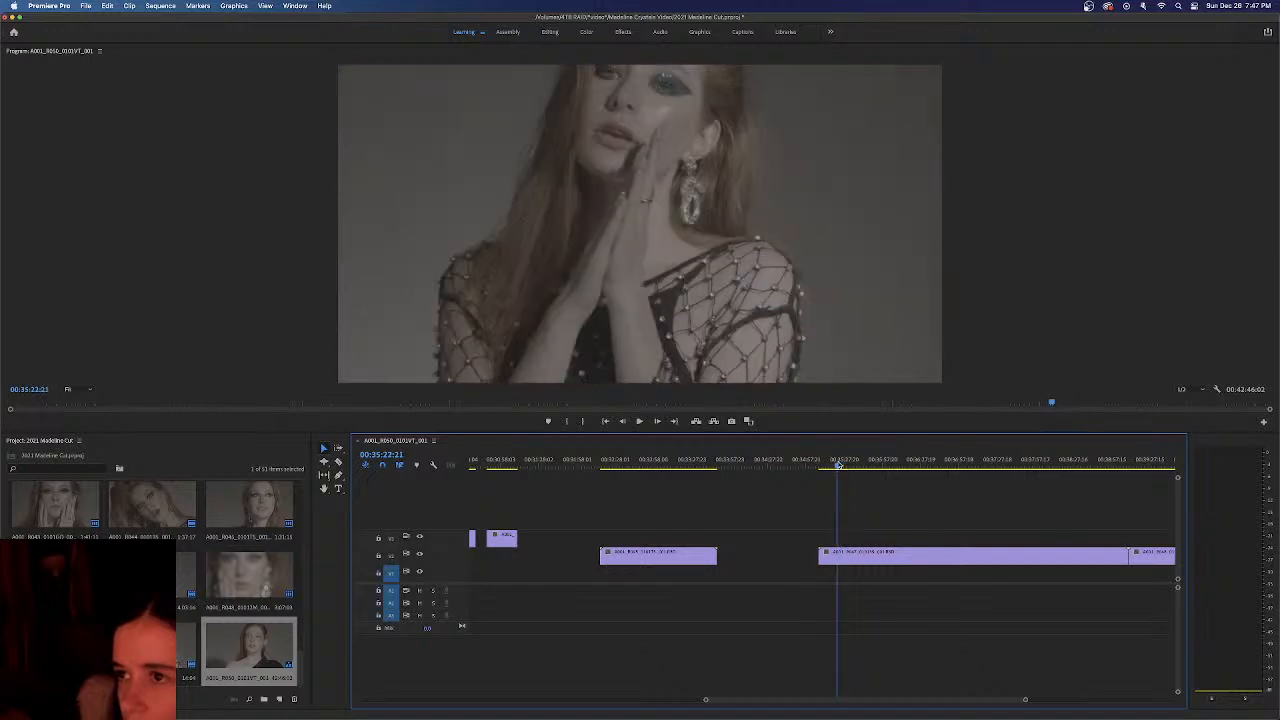
drag(838, 464, 834, 464)
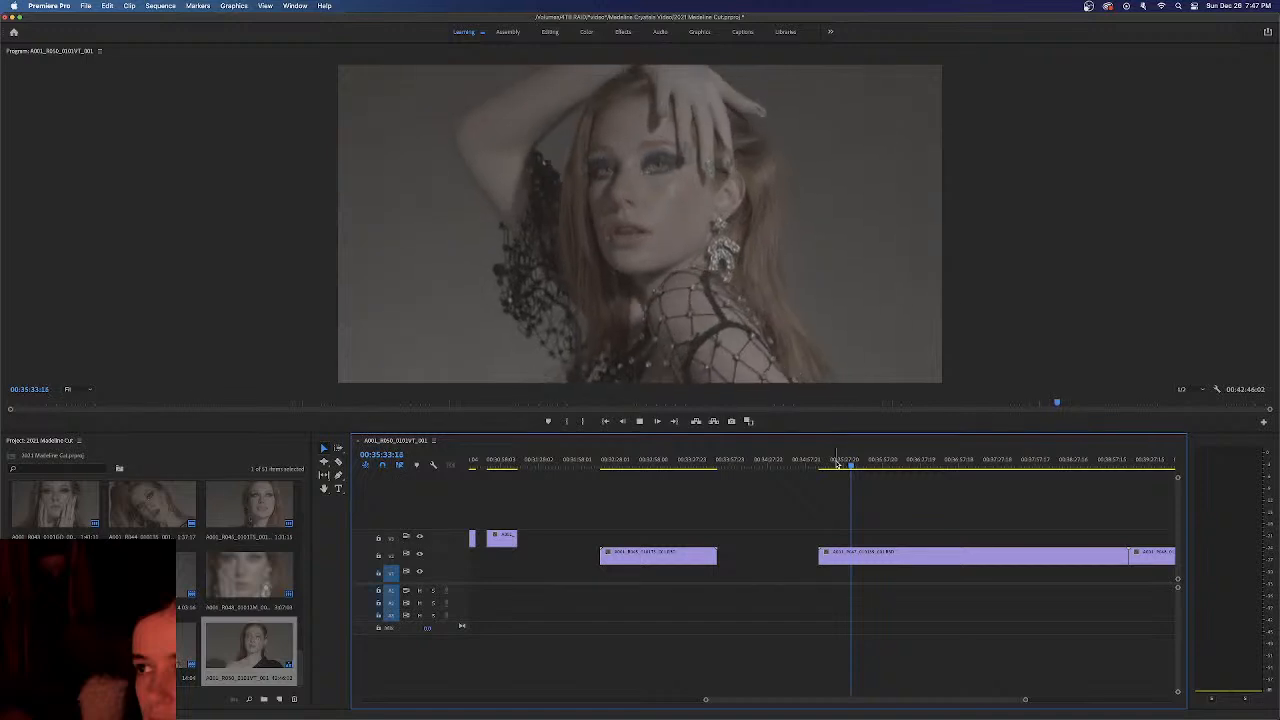
key(space)
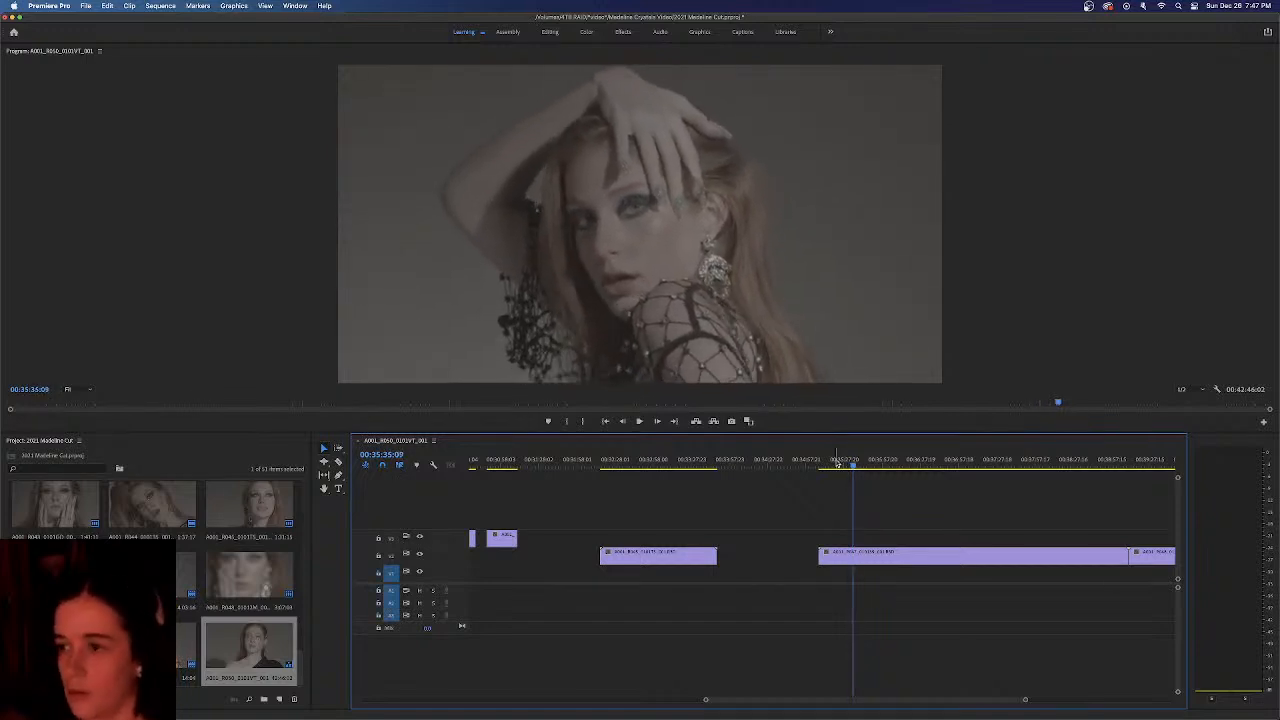
key(space)
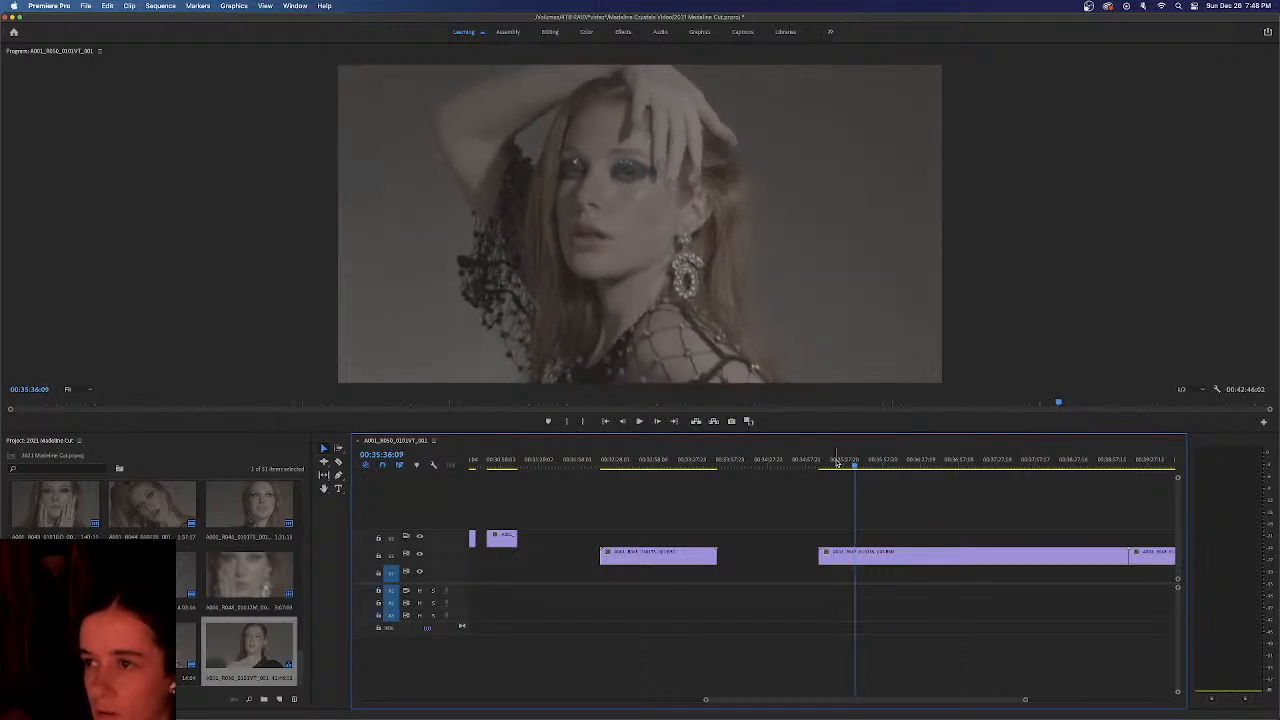
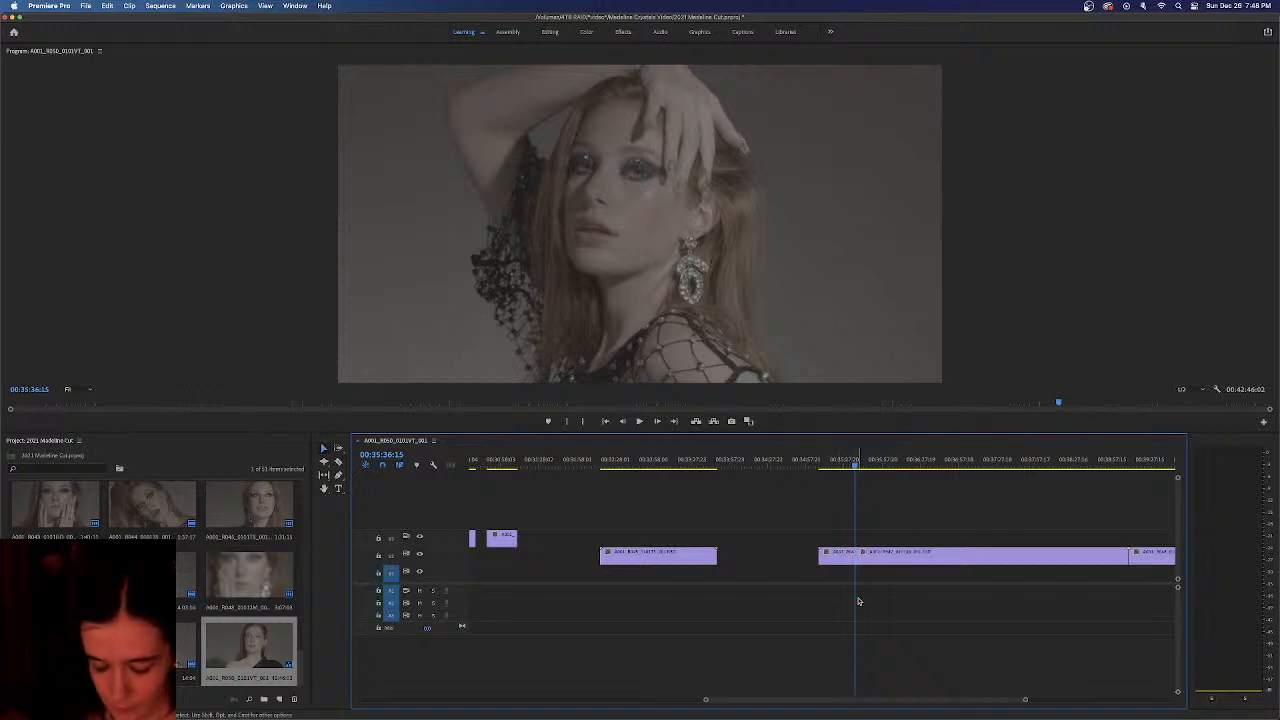
key(Left)
key(Left)
key(Left)
key(Left)
key(Left)
key(Left)
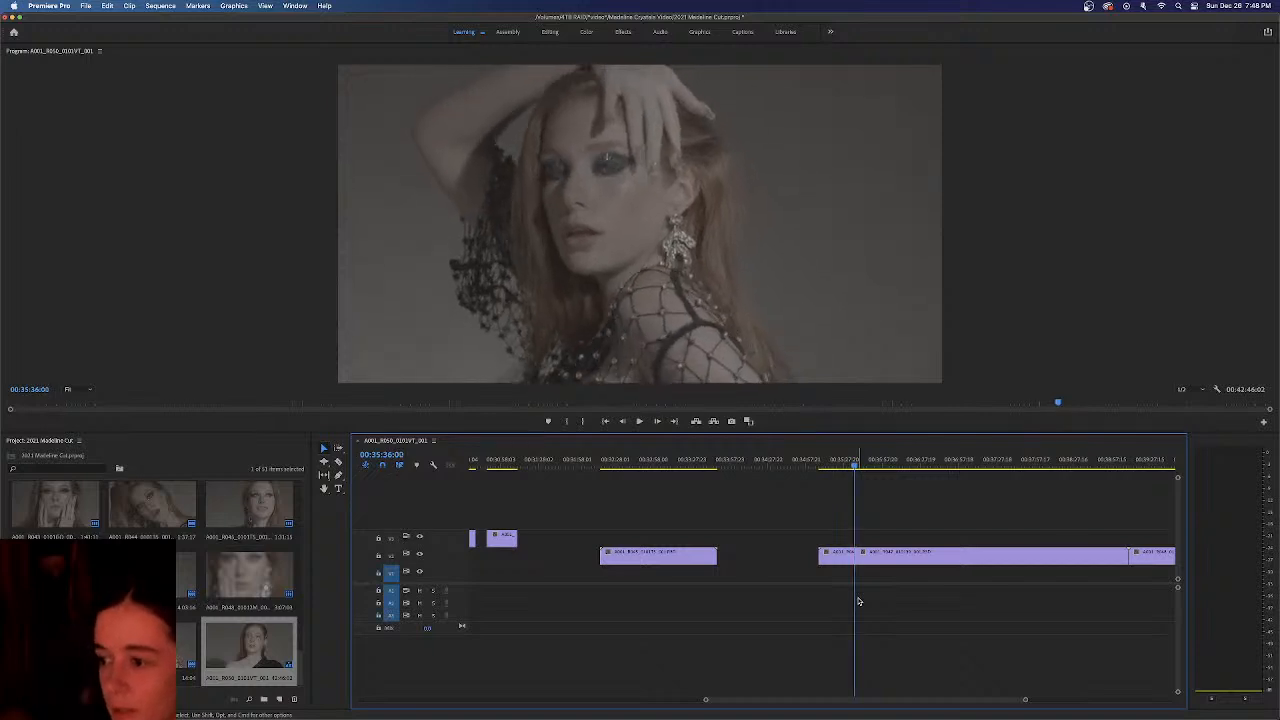
Cut the first V2 piece at 00:35:22:02, delete its opening part, and move the remaining hand-on-head piece earlier on V2
drag(855, 467, 828, 467)
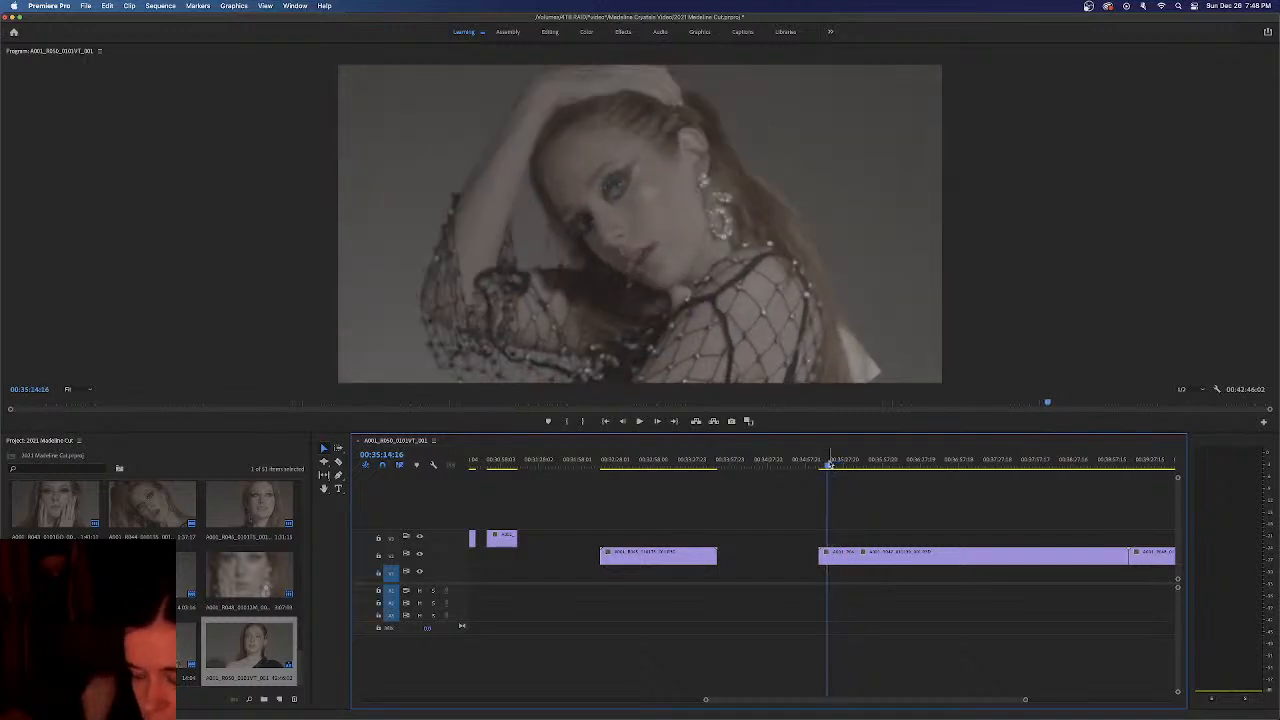
drag(828, 465, 833, 465)
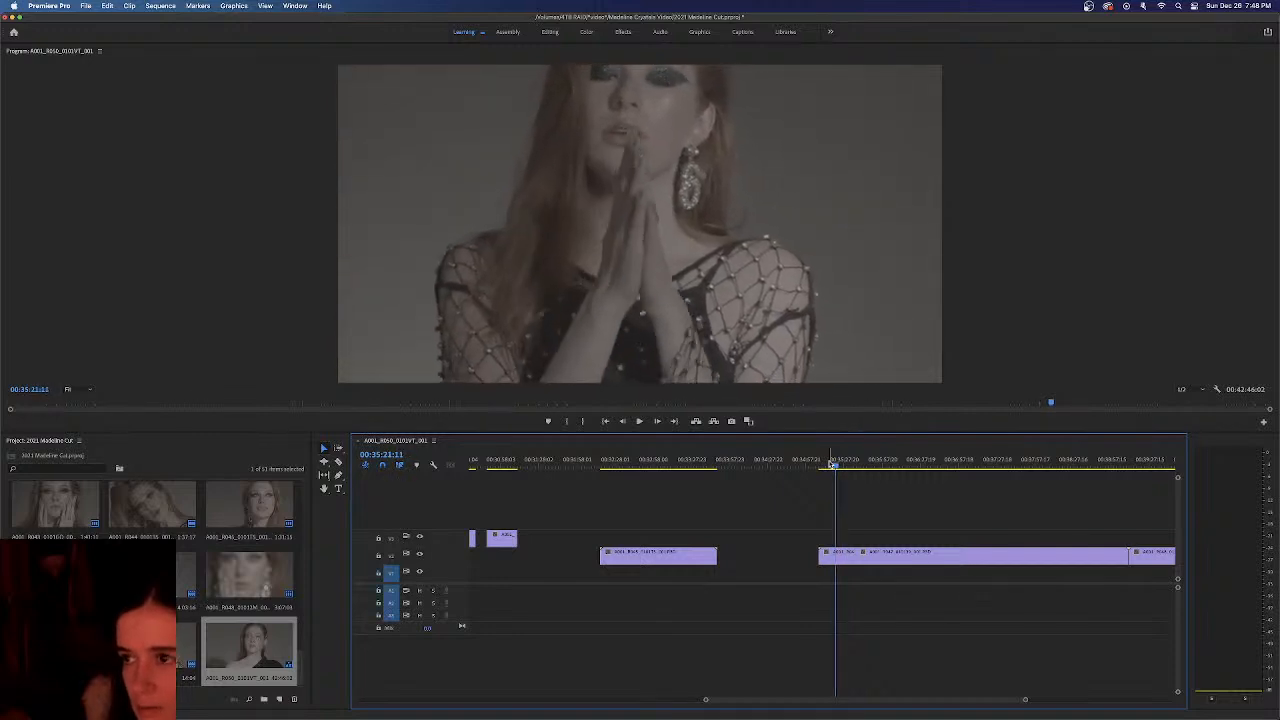
drag(831, 465, 831, 465)
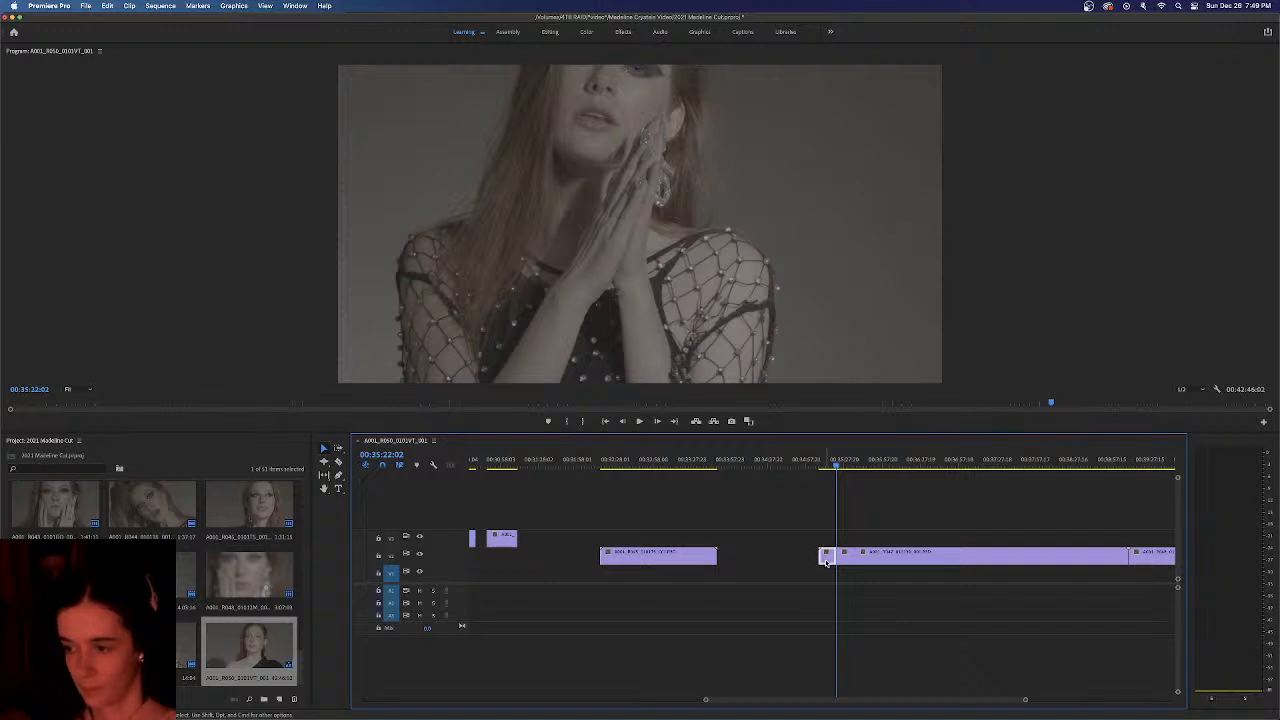
drag(845, 557, 786, 557)
click(775, 467)
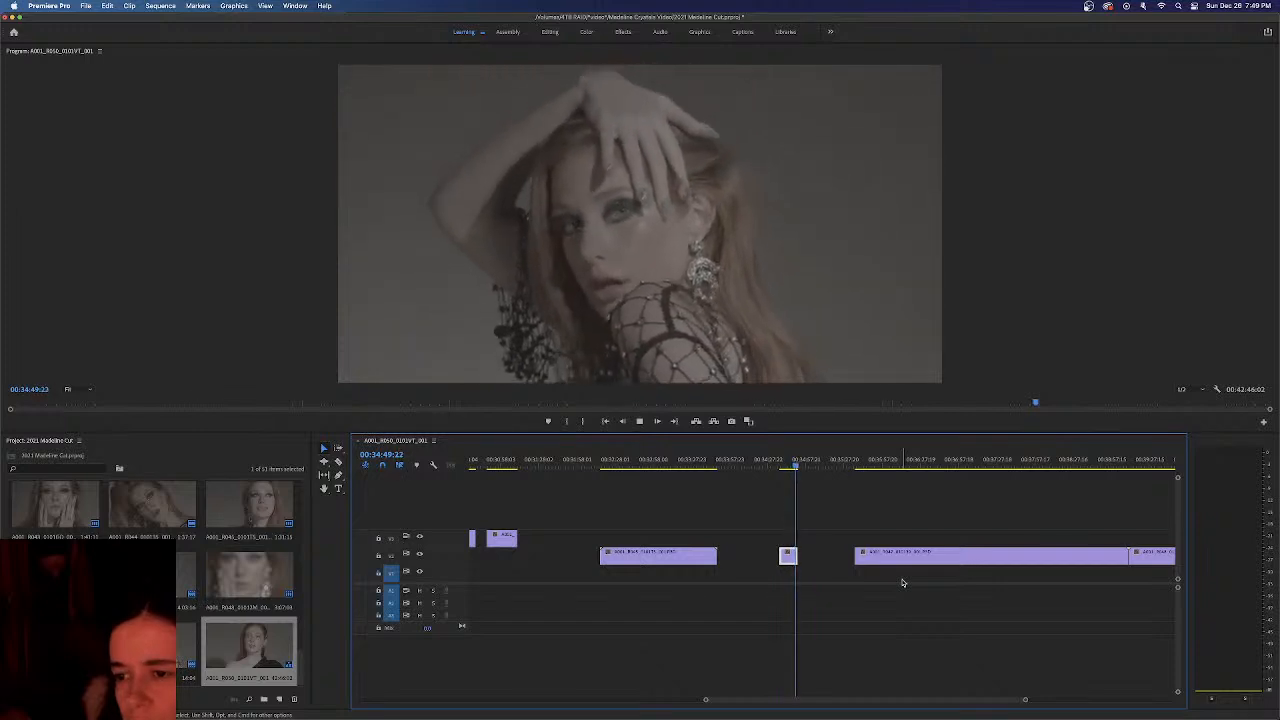
key(space)
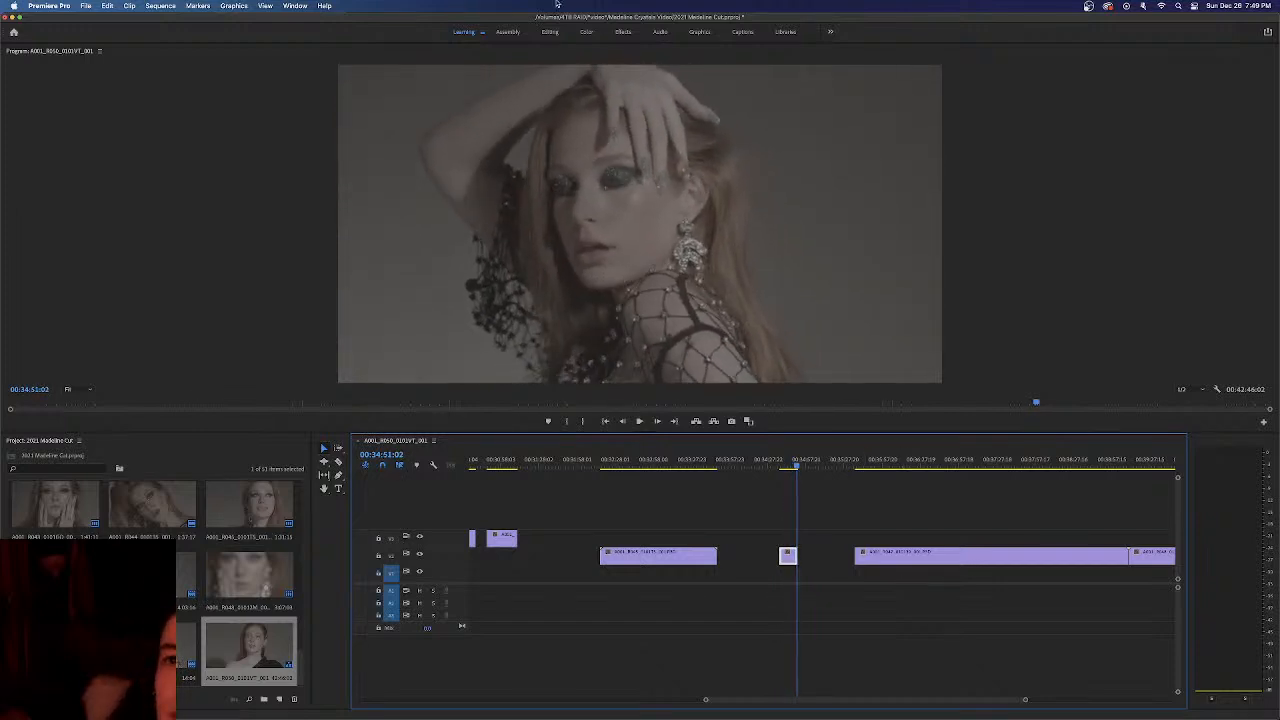
Check the sequence settings and close them without making changes
click(162, 6)
click(170, 8)
click(170, 8)
click(176, 20)
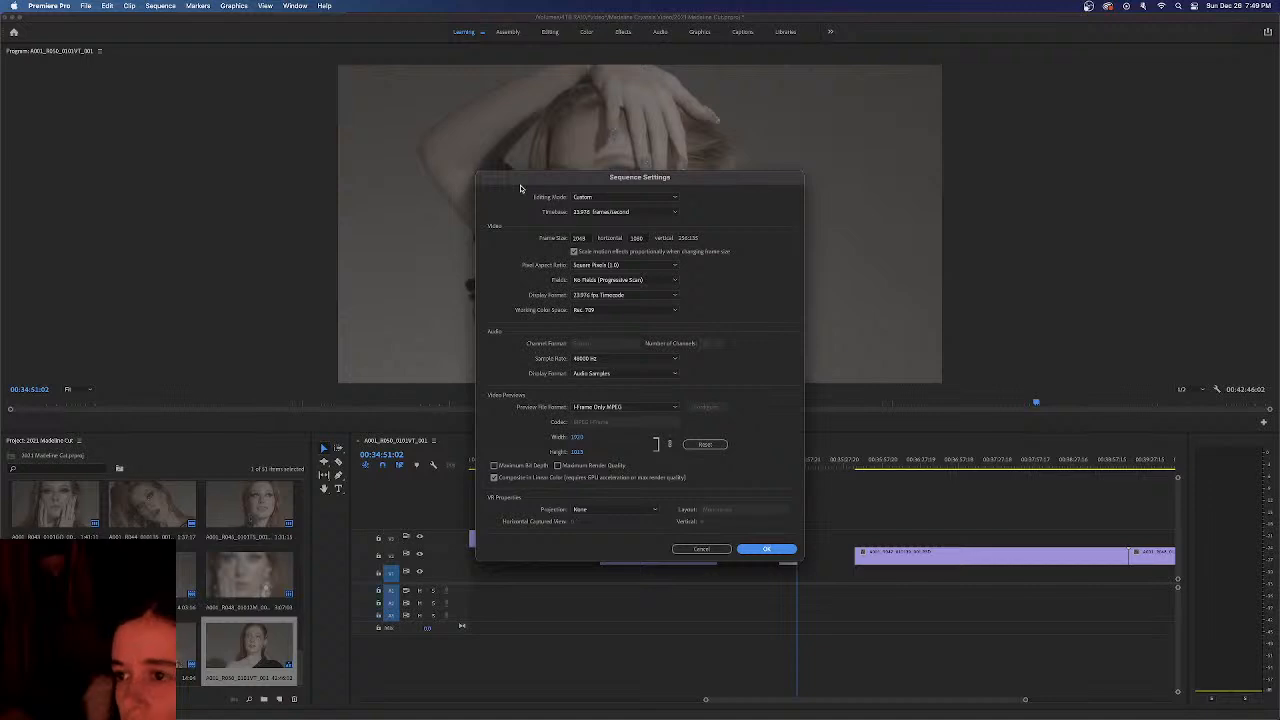
click(703, 549)
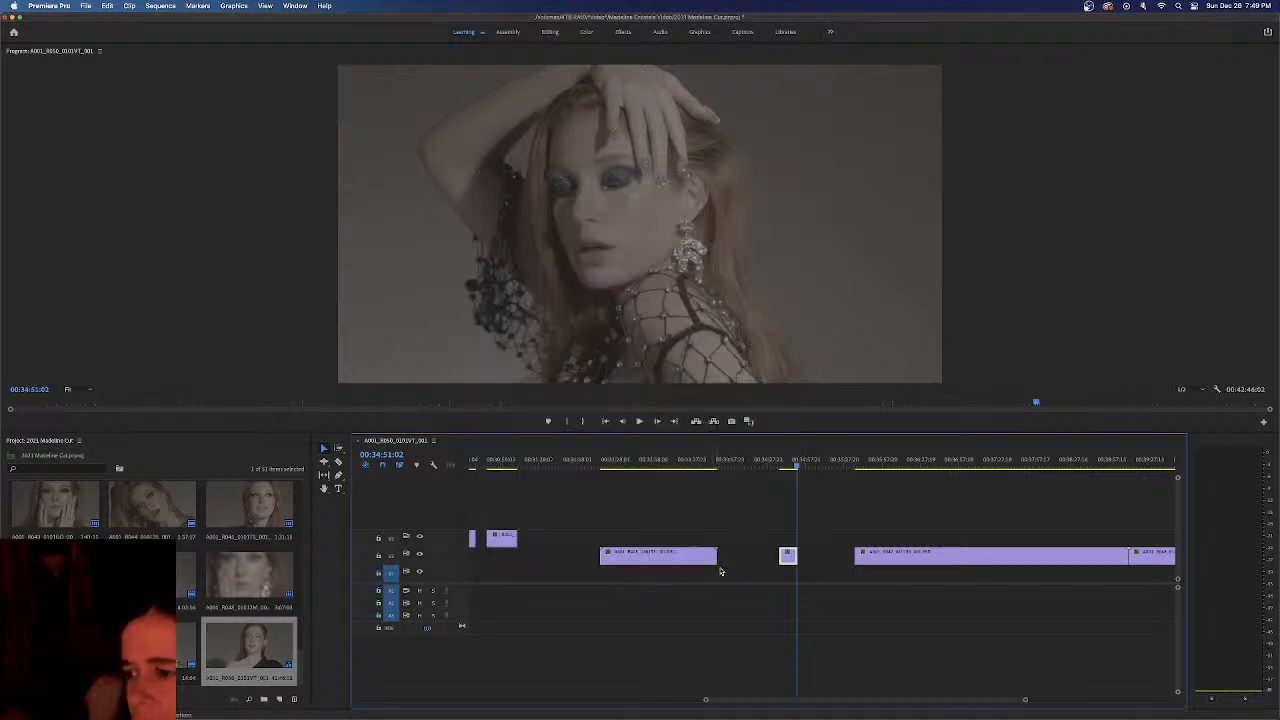
Review the next V2 clip, cut it at 00:36:49:06, and shift its first part slightly earlier on V2
click(858, 463)
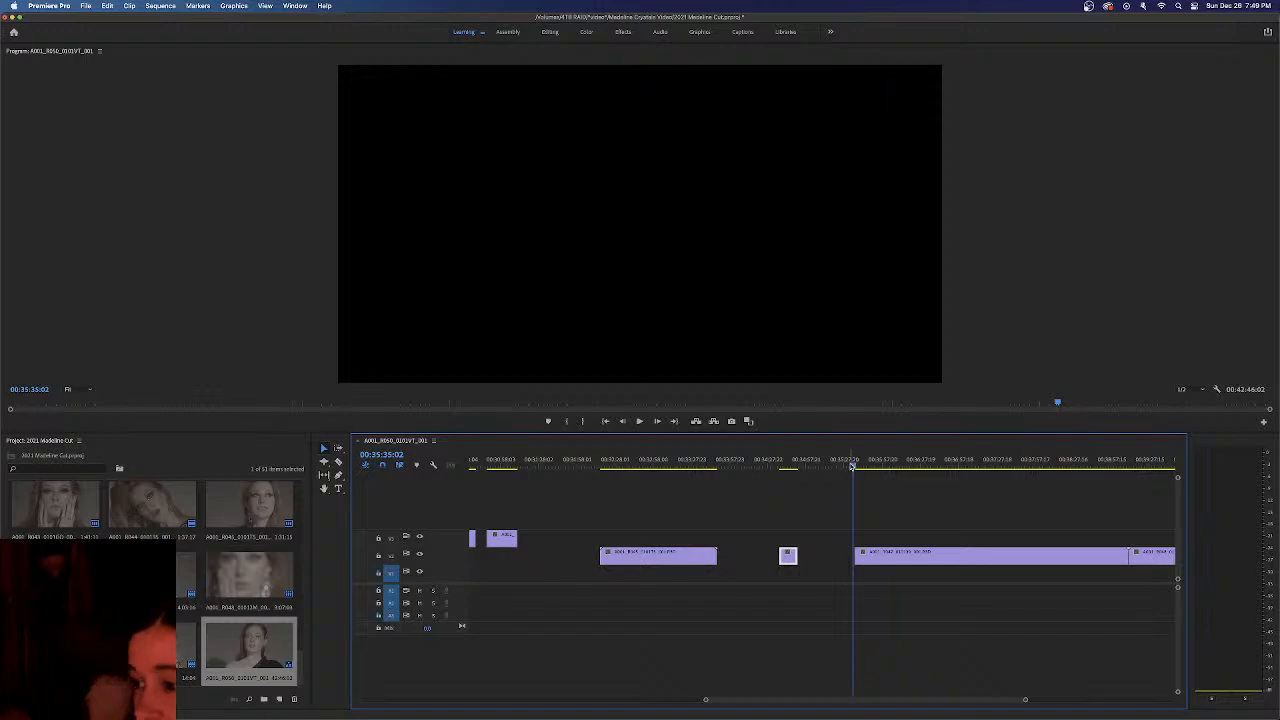
drag(861, 466, 946, 467)
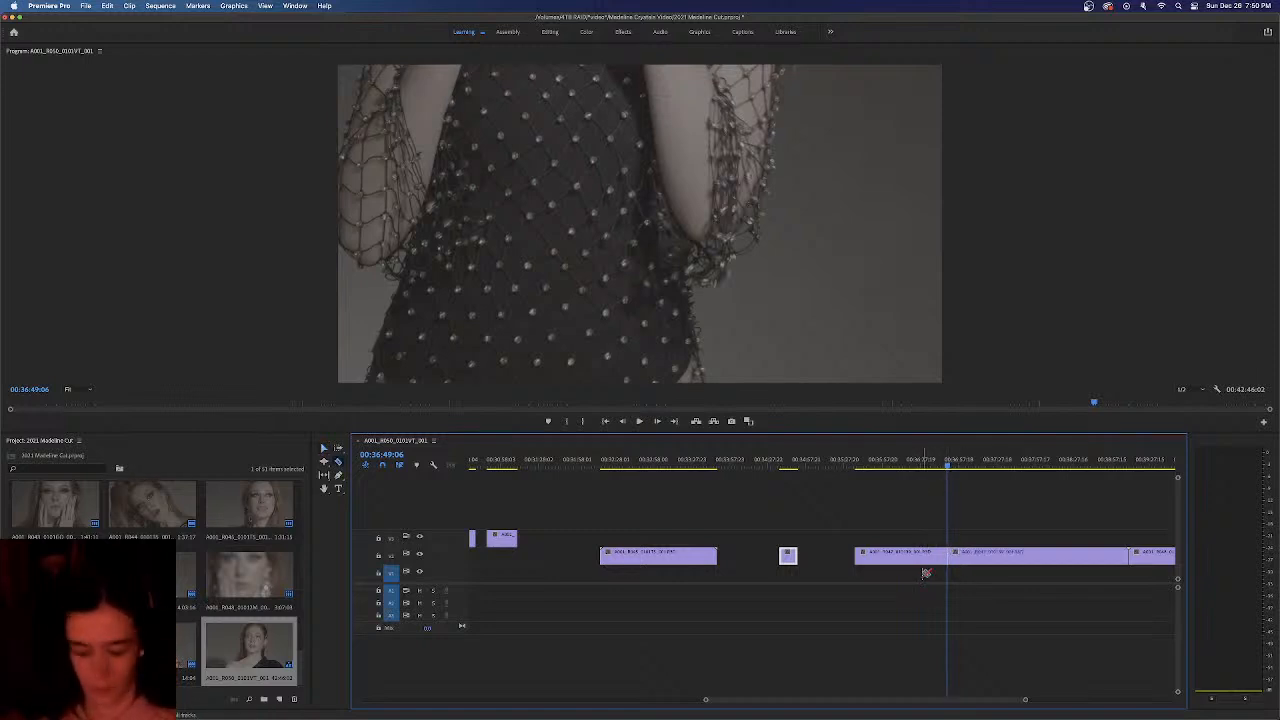
drag(921, 566, 921, 566)
drag(908, 563, 906, 562)
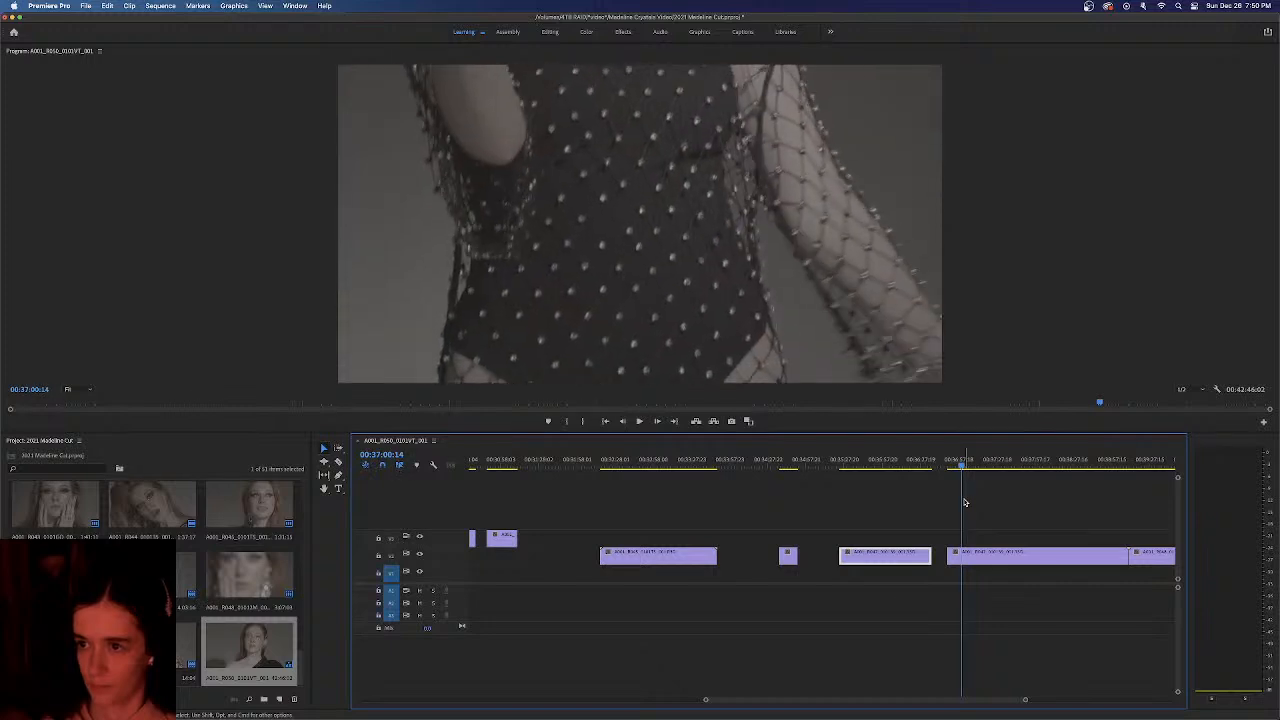
Cut the V2 clip at 00:37:00:07 and move its short first part up to V3, slightly earlier, for review
key(space)
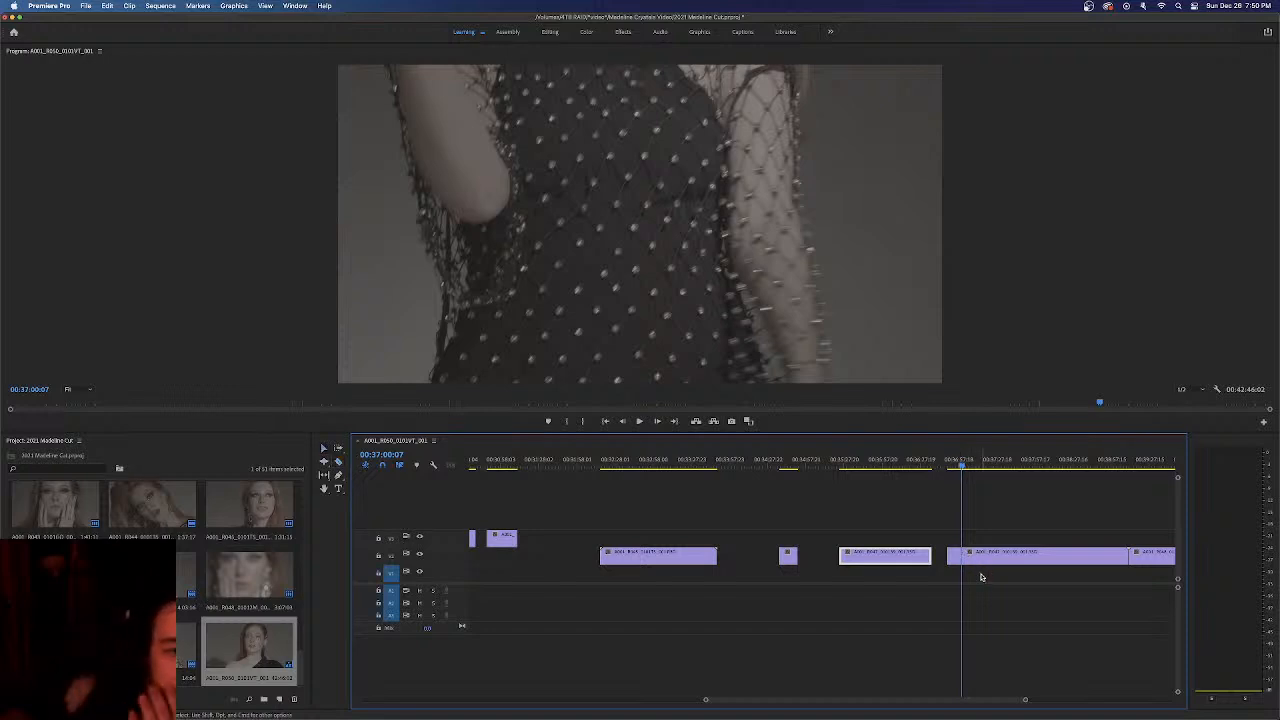
drag(955, 557, 947, 540)
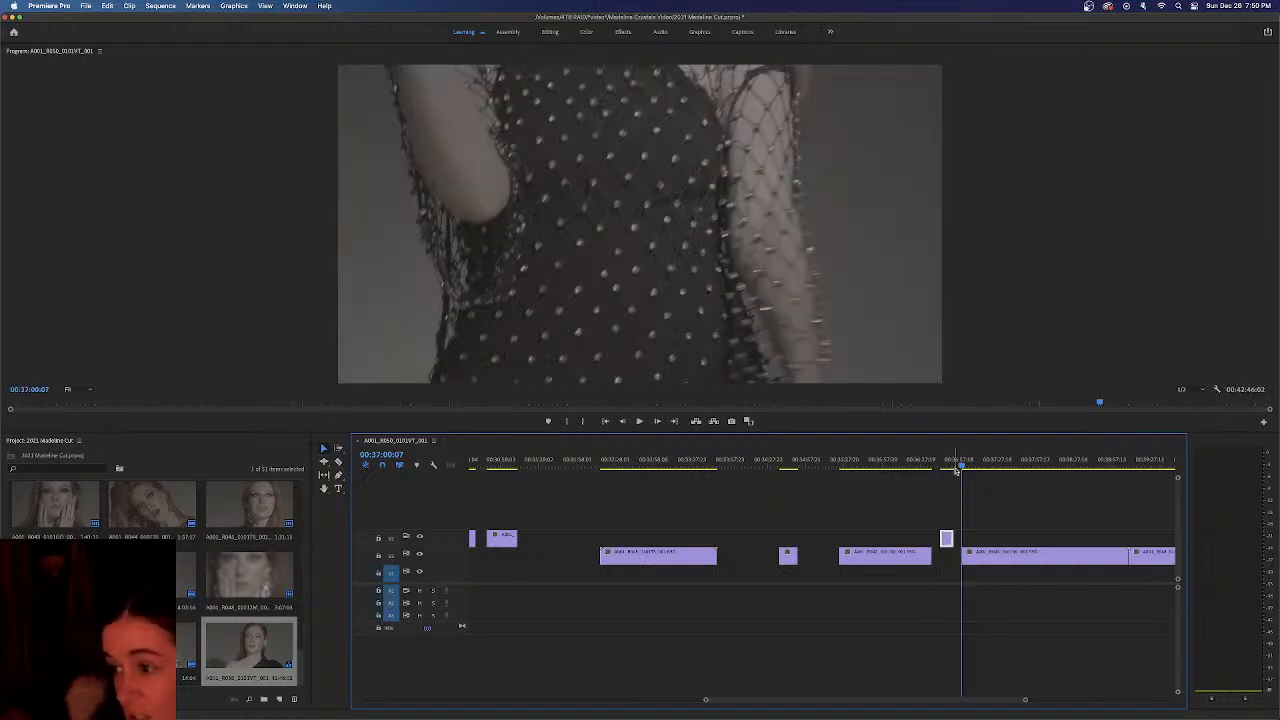
click(941, 467)
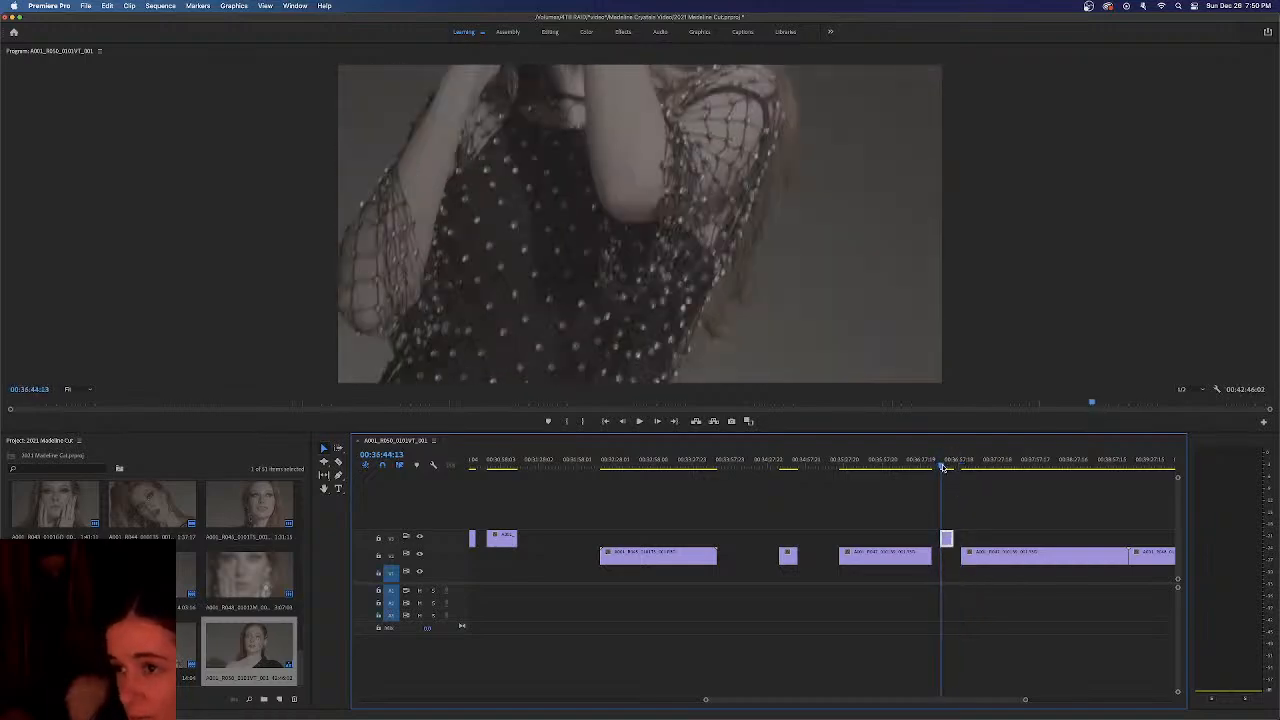
Review the latest V3 pick and the earlier V2 clips, then lift the short V2 piece near 00:34:57 to V3
drag(943, 467, 951, 470)
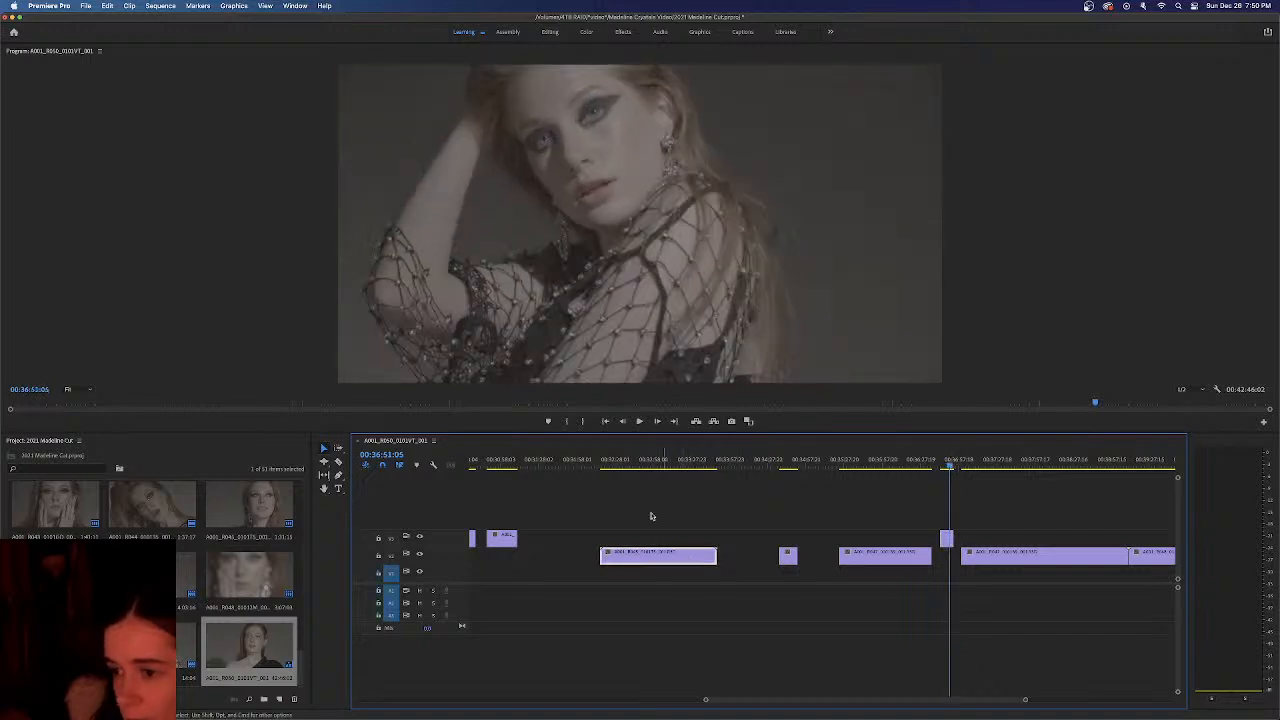
drag(606, 465, 664, 465)
drag(785, 467, 798, 467)
drag(788, 555, 788, 538)
Review and delete the next V2 clip, then move the following V3 pick earlier, close to the previous V3 piece
drag(830, 467, 876, 471)
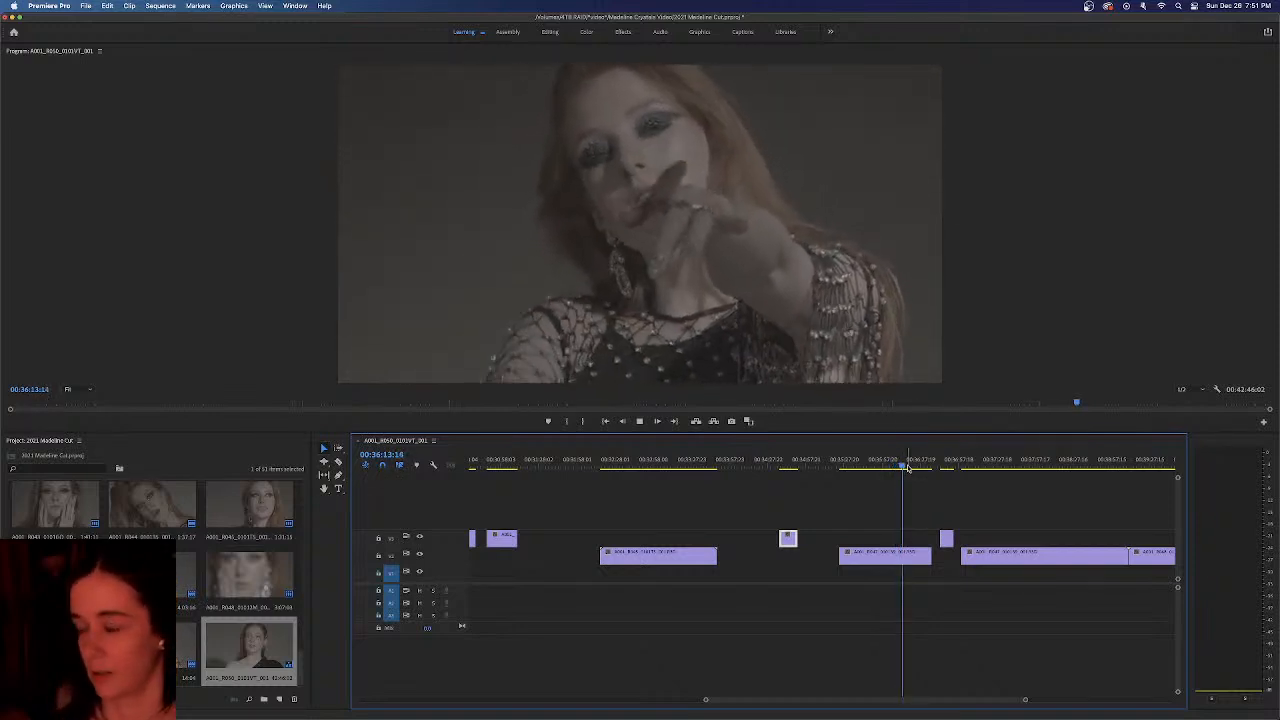
drag(903, 468, 931, 467)
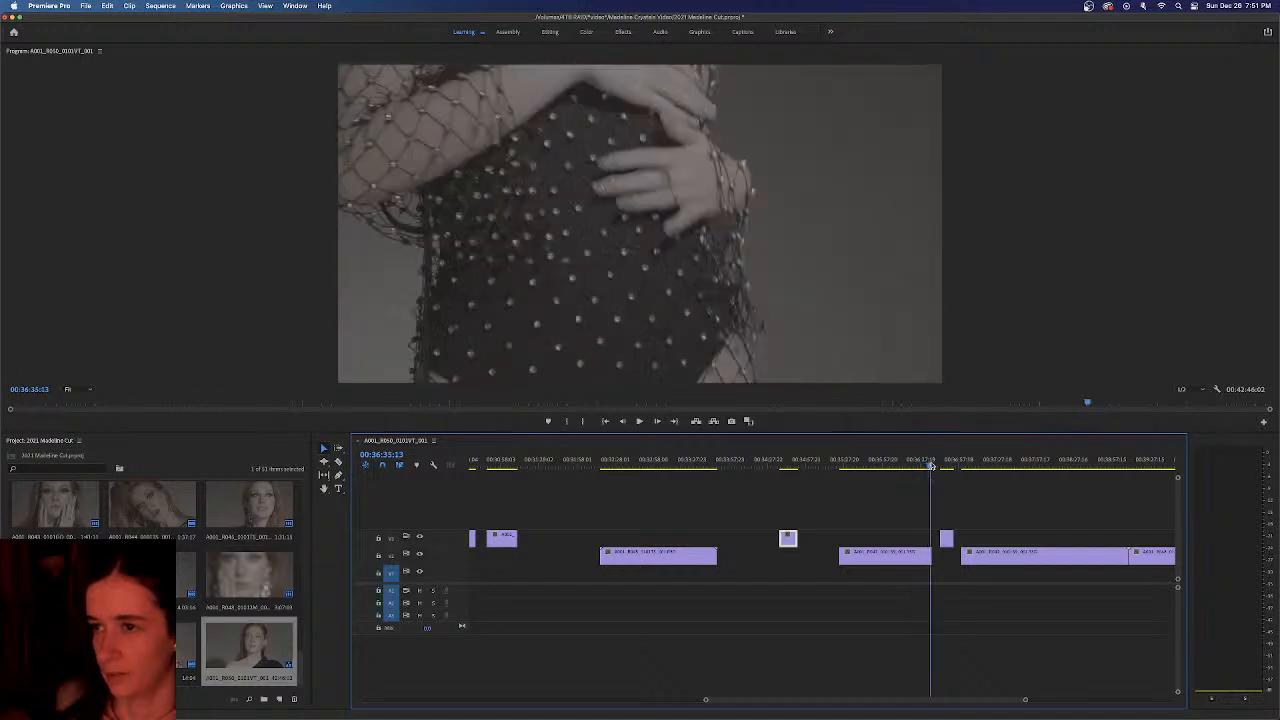
key(space)
click(895, 556)
key(BackSpace)
scroll(926, 703, right, 5)
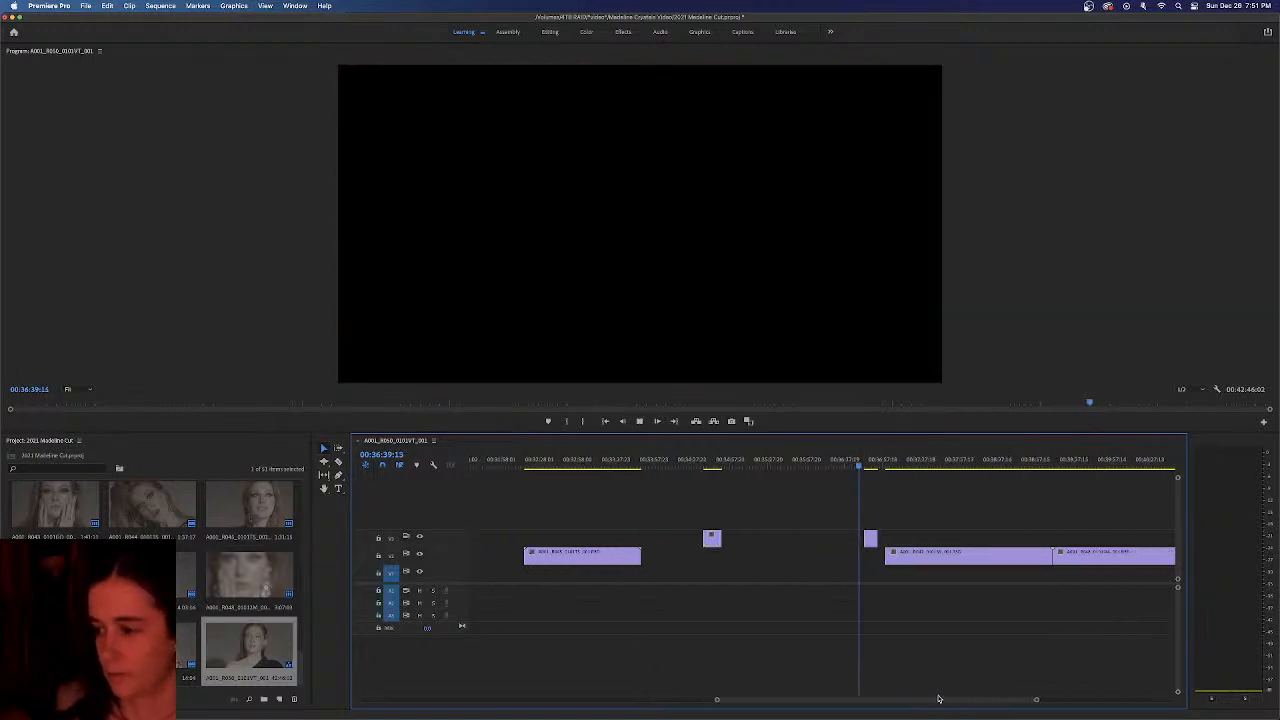
drag(762, 539, 634, 539)
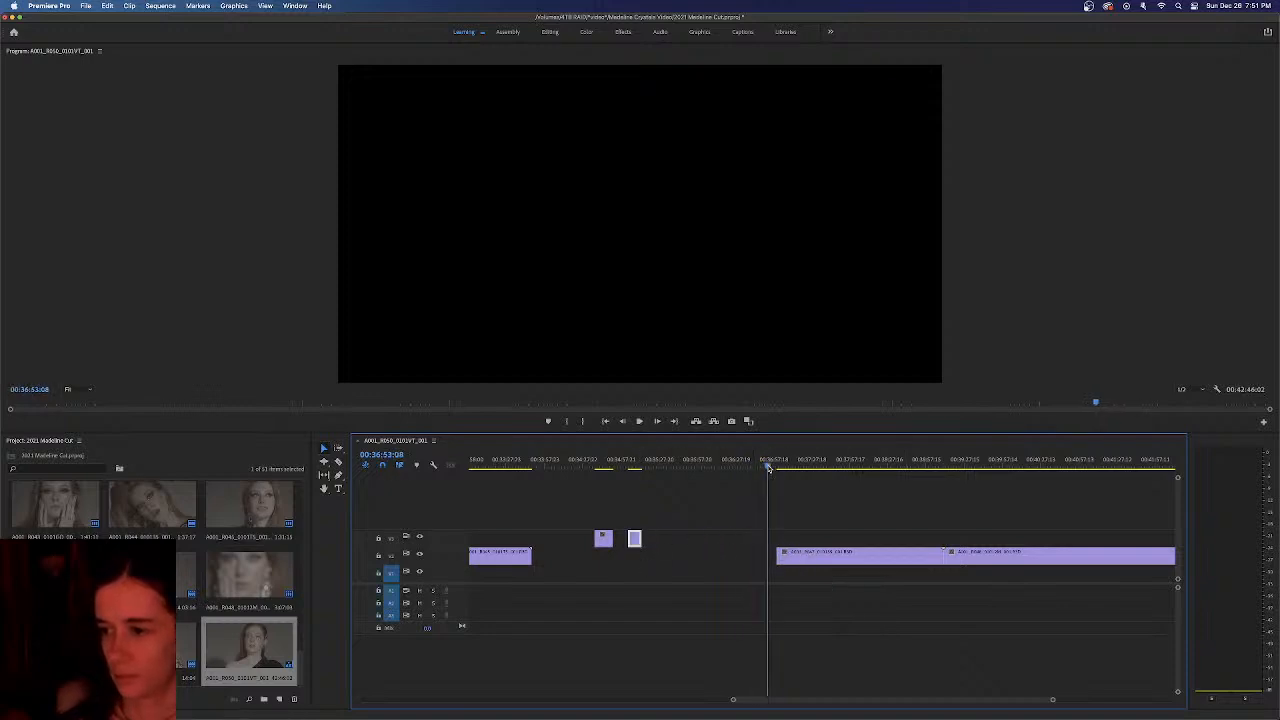
Review the next long V2 clip up to its end and move it earlier on V2, leaving a gap before the following clip
drag(775, 468, 854, 472)
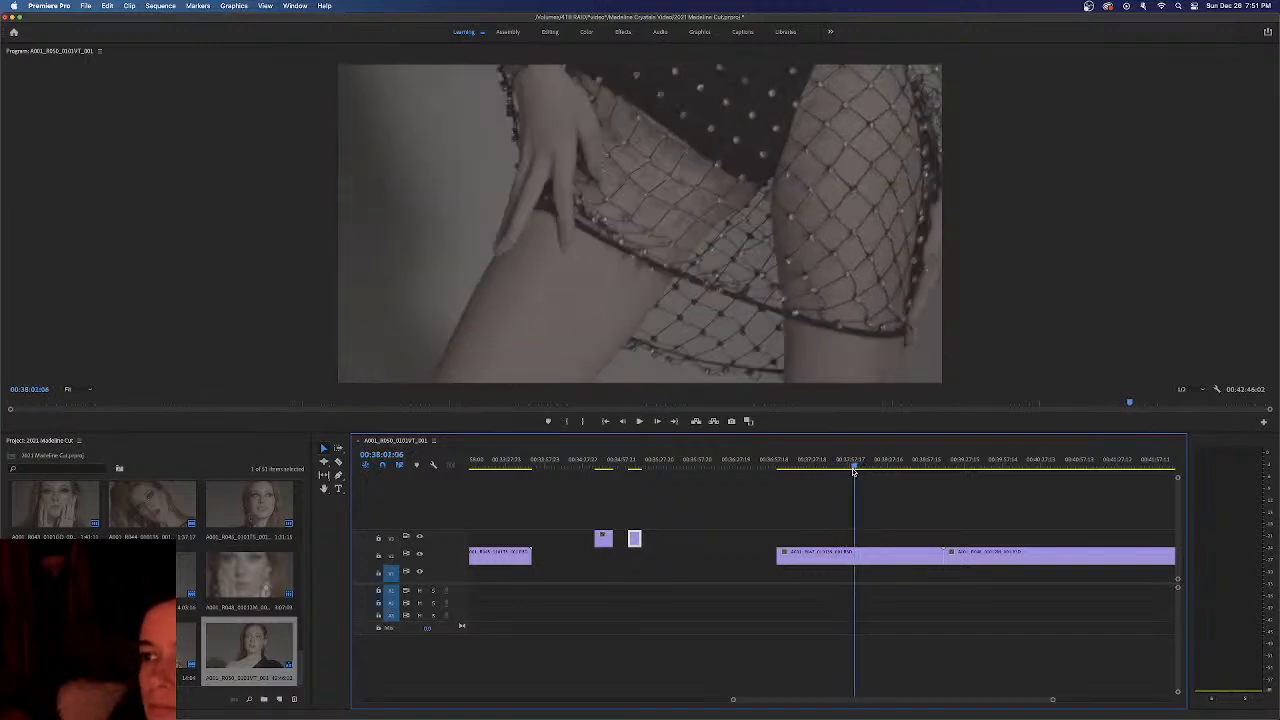
key(space)
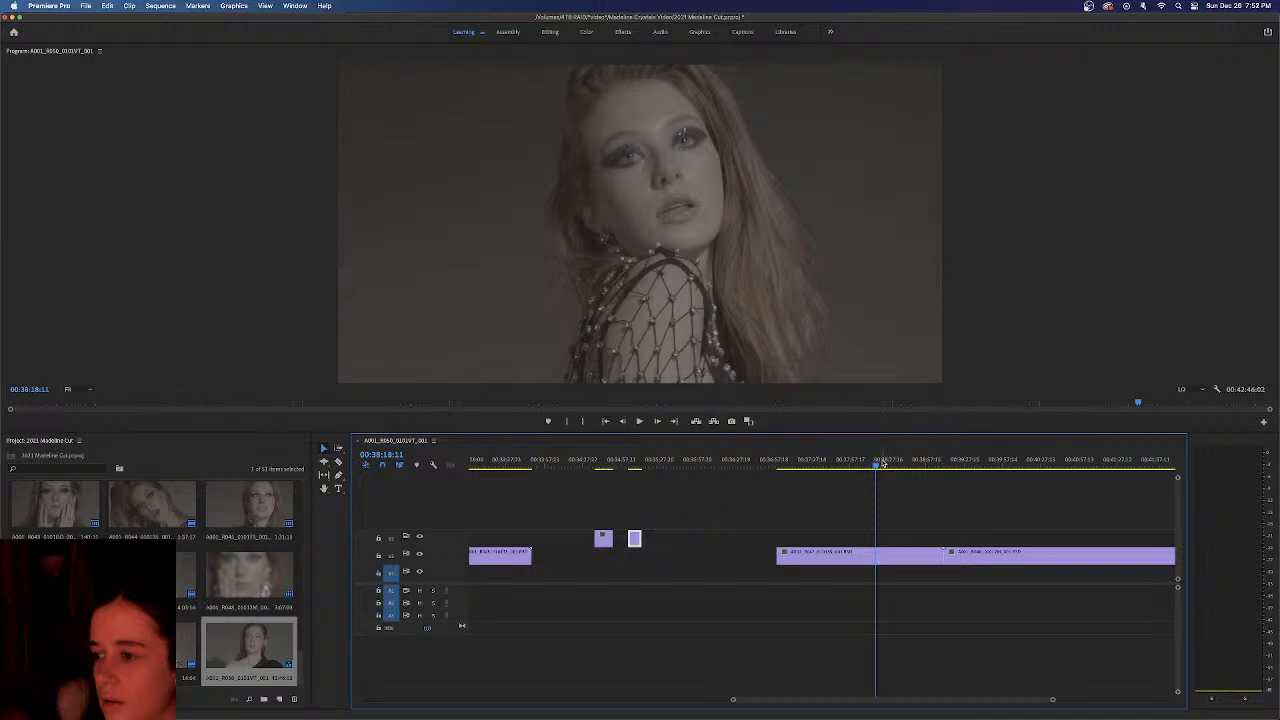
drag(876, 466, 947, 469)
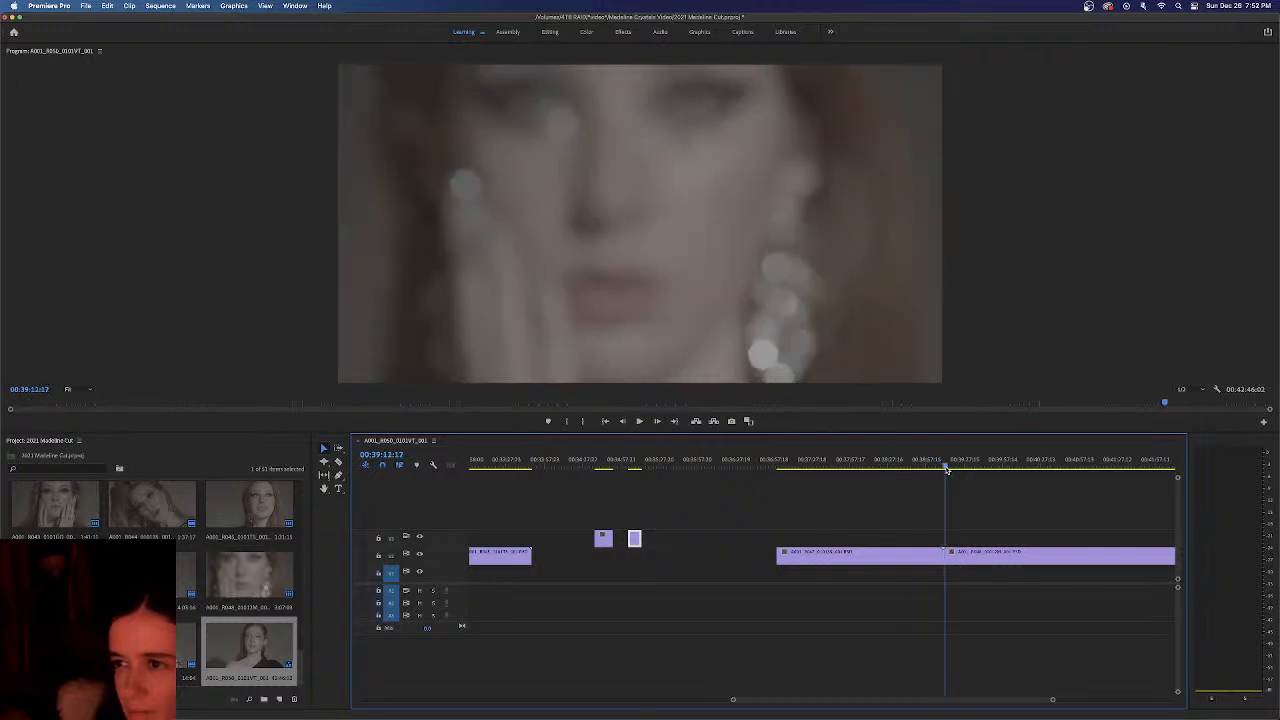
double_click(905, 555)
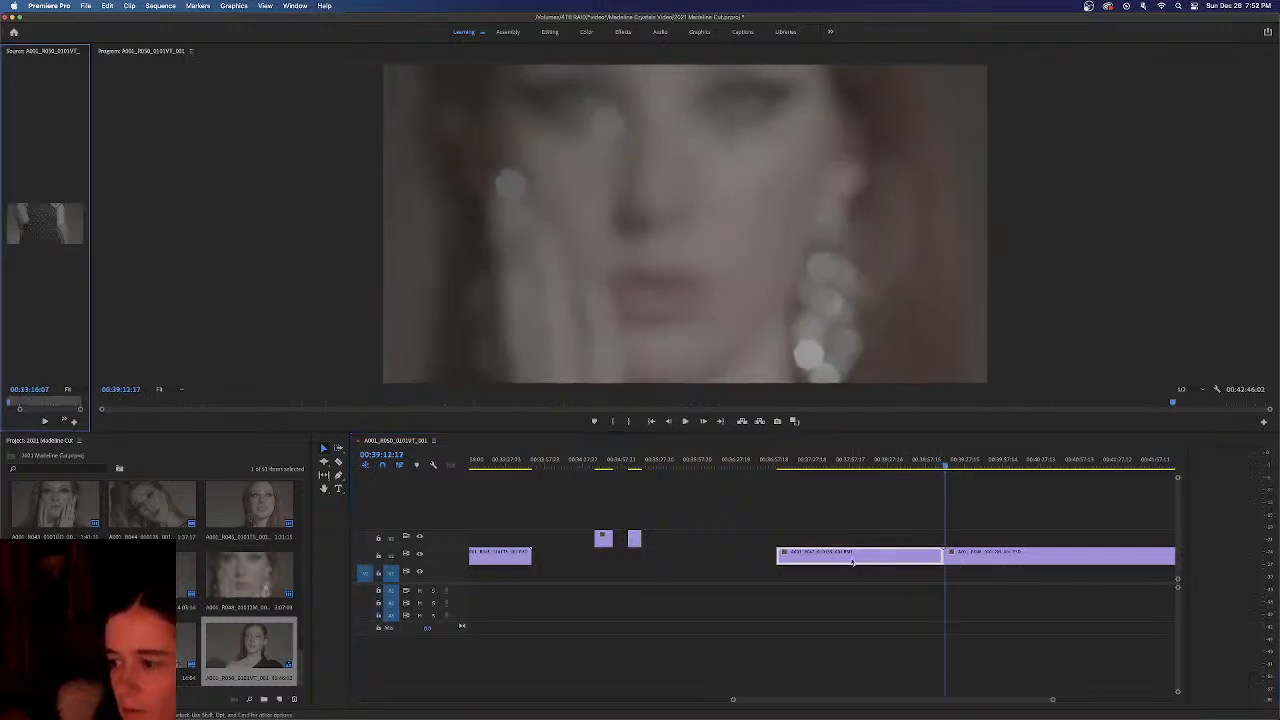
drag(905, 555, 838, 555)
click(825, 518)
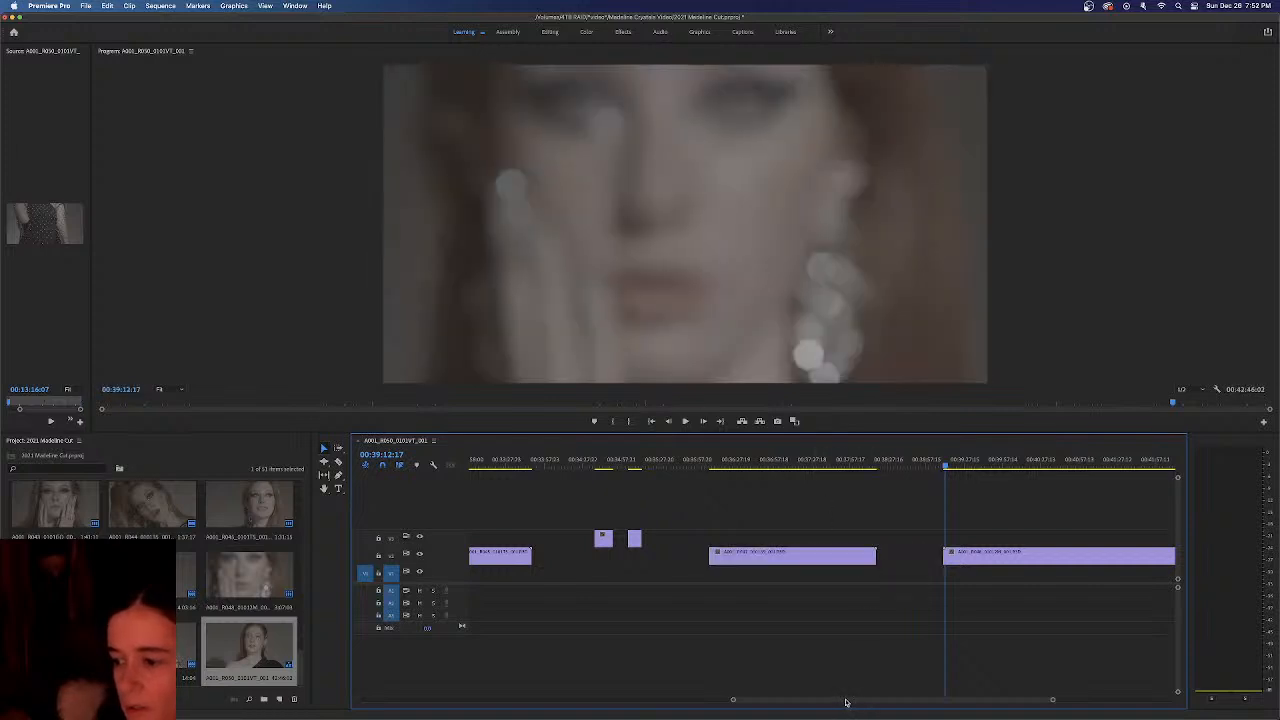
Review the long face close-up clip starting near 00:39:12 and lift it to V3, slightly earlier
drag(845, 702, 871, 700)
drag(772, 470, 786, 467)
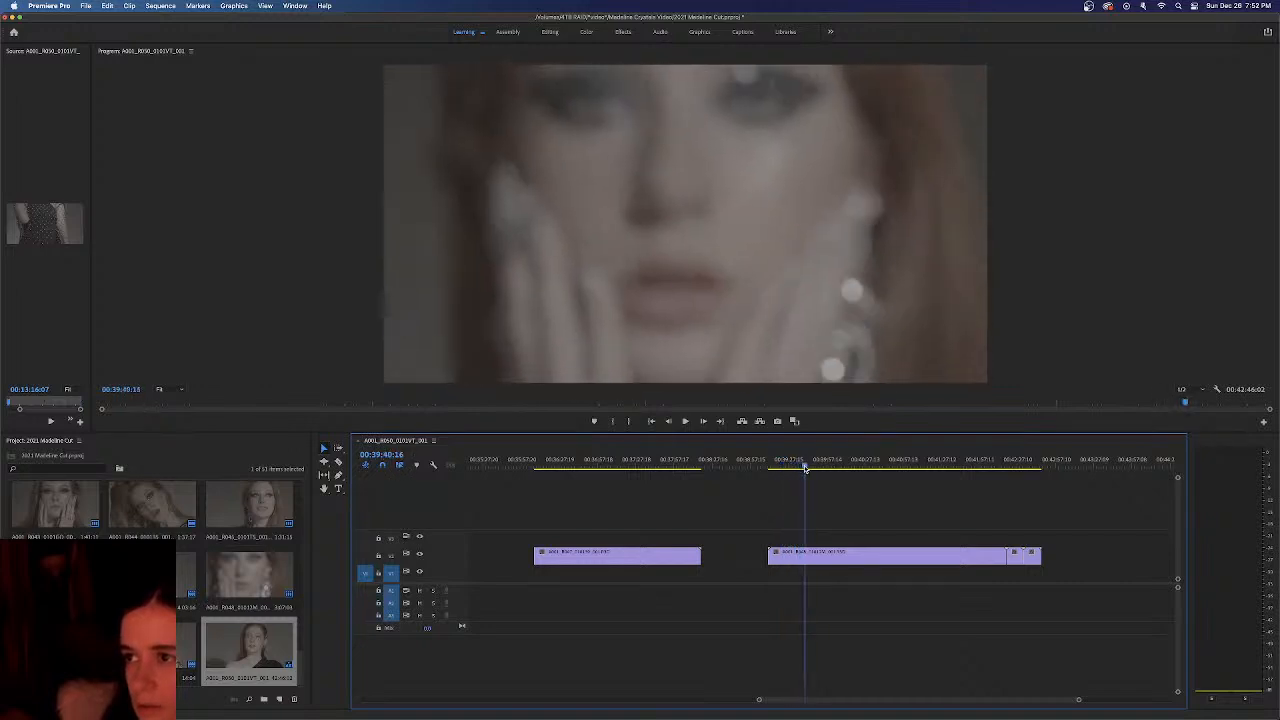
drag(818, 470, 998, 470)
click(915, 563)
drag(888, 558, 843, 540)
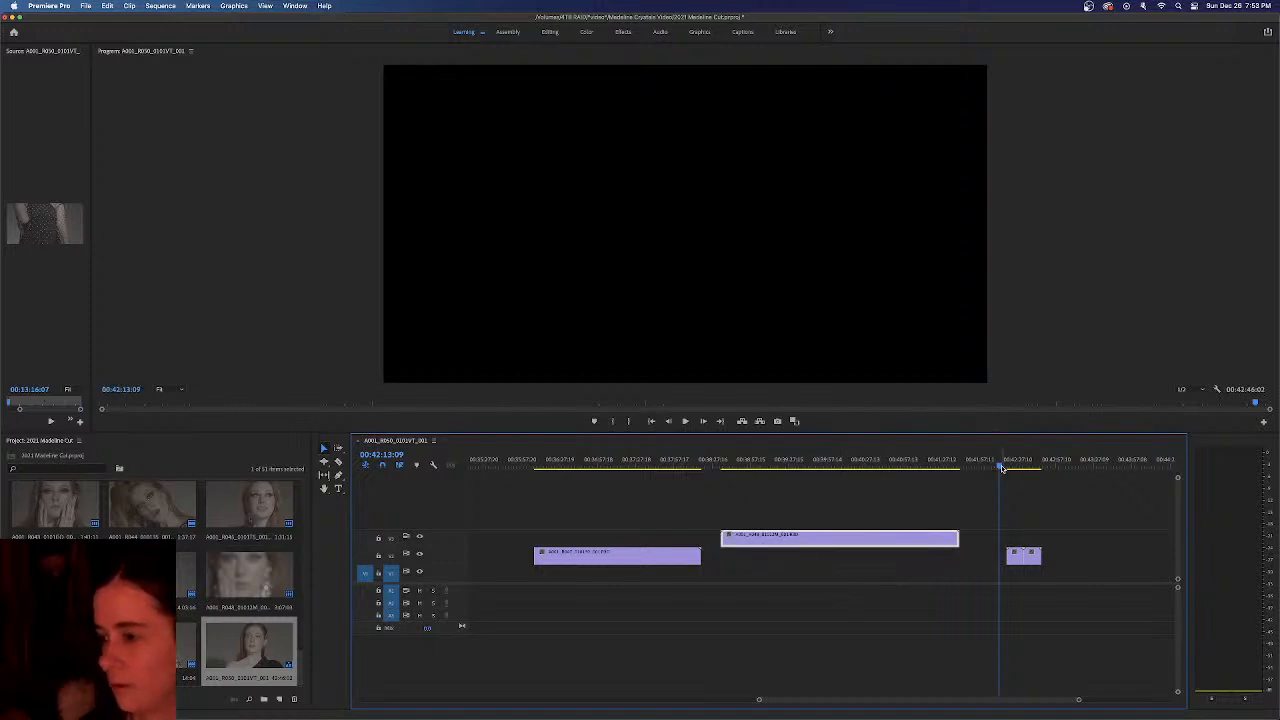
Review the last two short V2 clips and lift both to V3, spaced apart
drag(999, 468, 1043, 468)
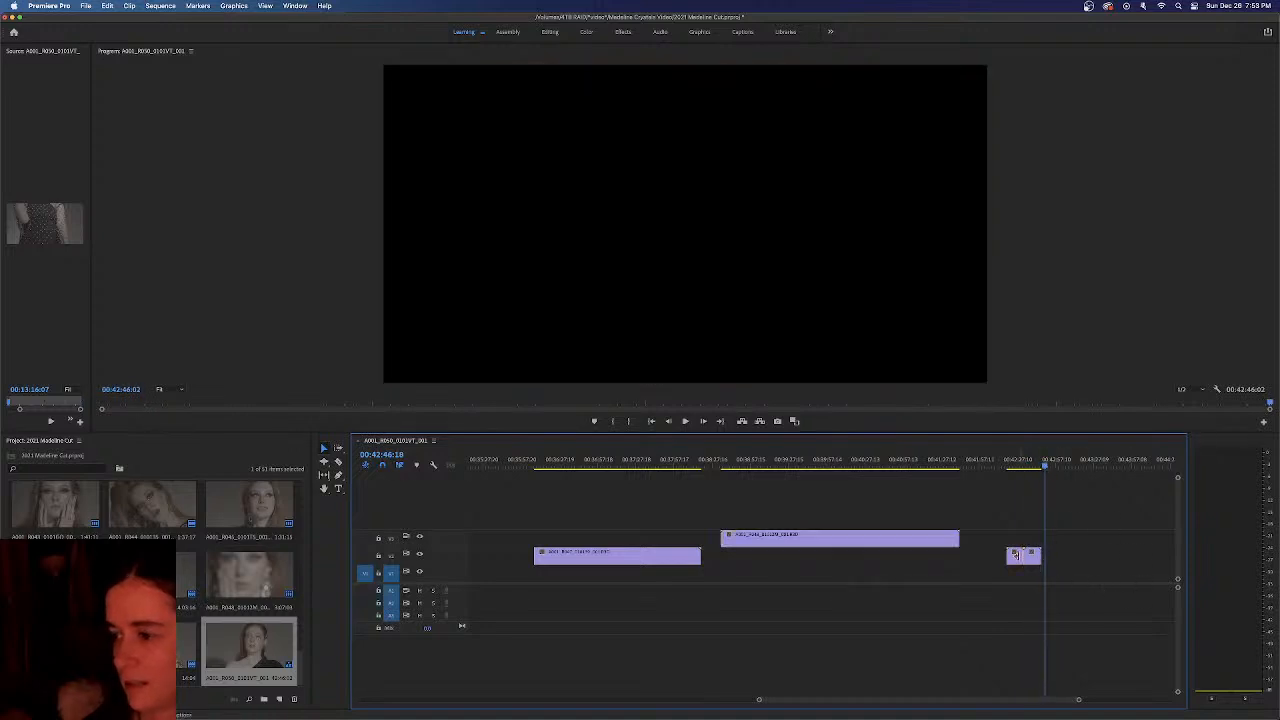
drag(1013, 558, 1032, 539)
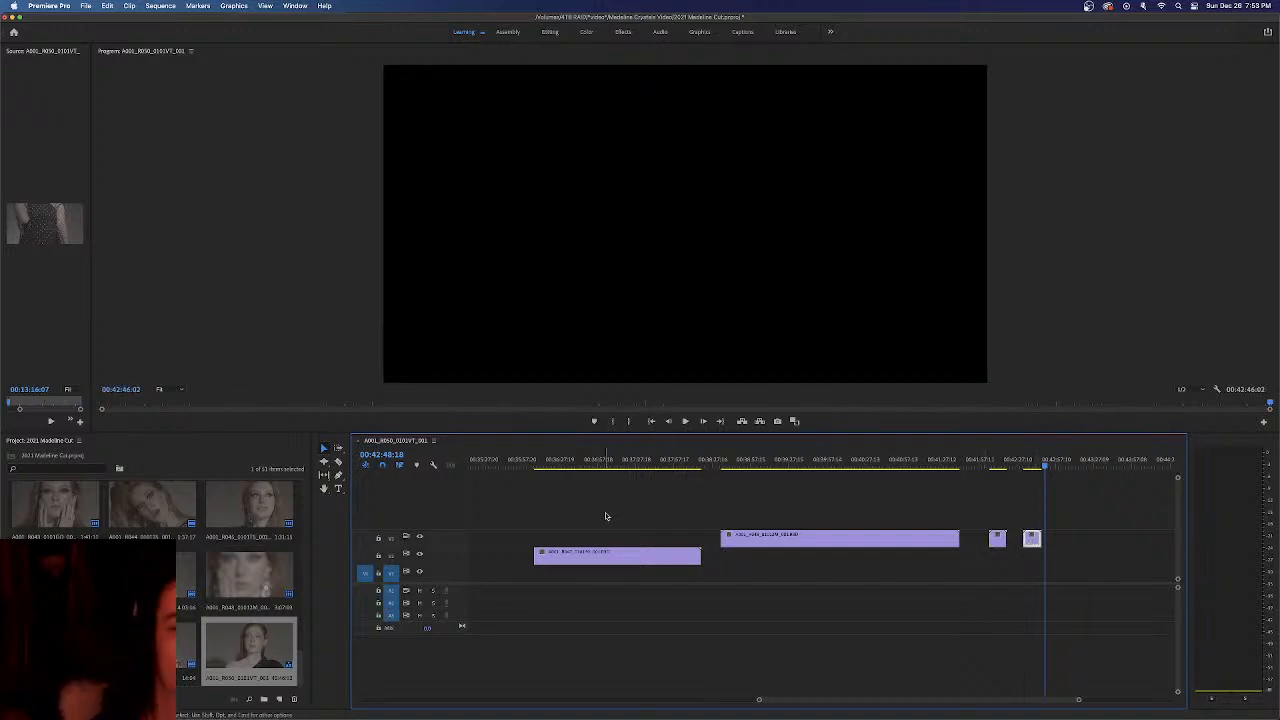
click(628, 557)
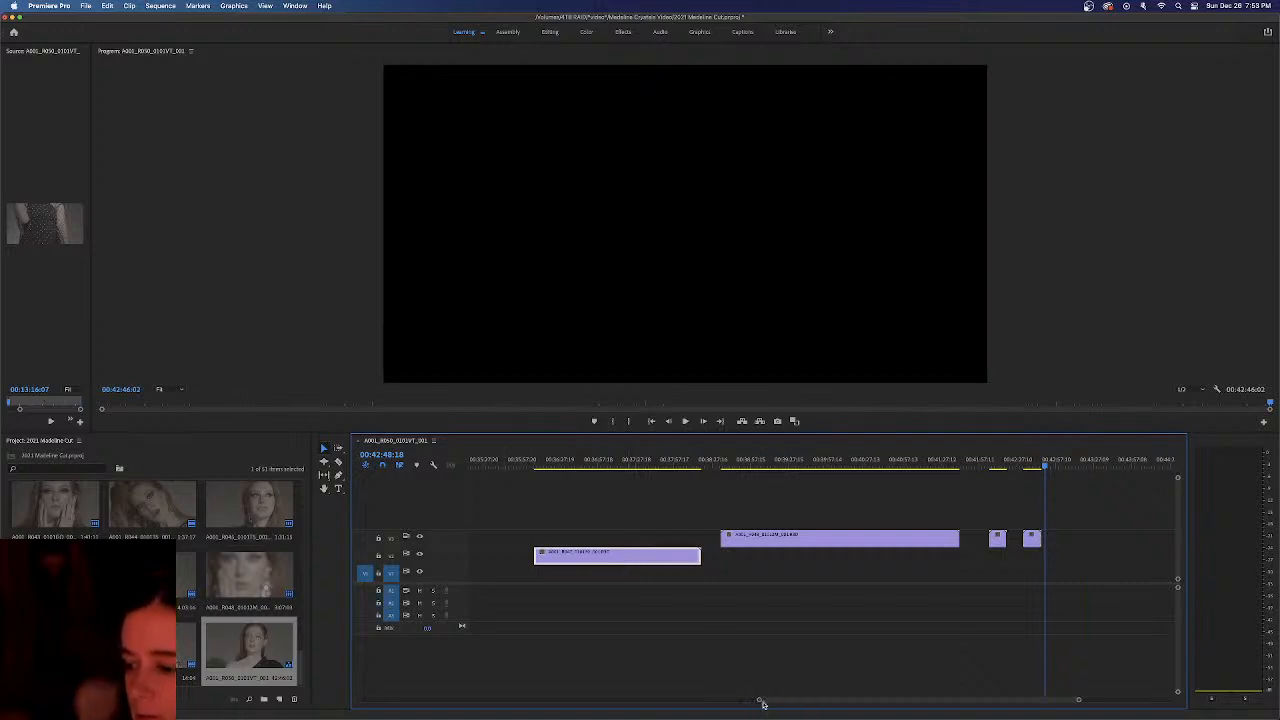
scroll(760, 703, right, 5)
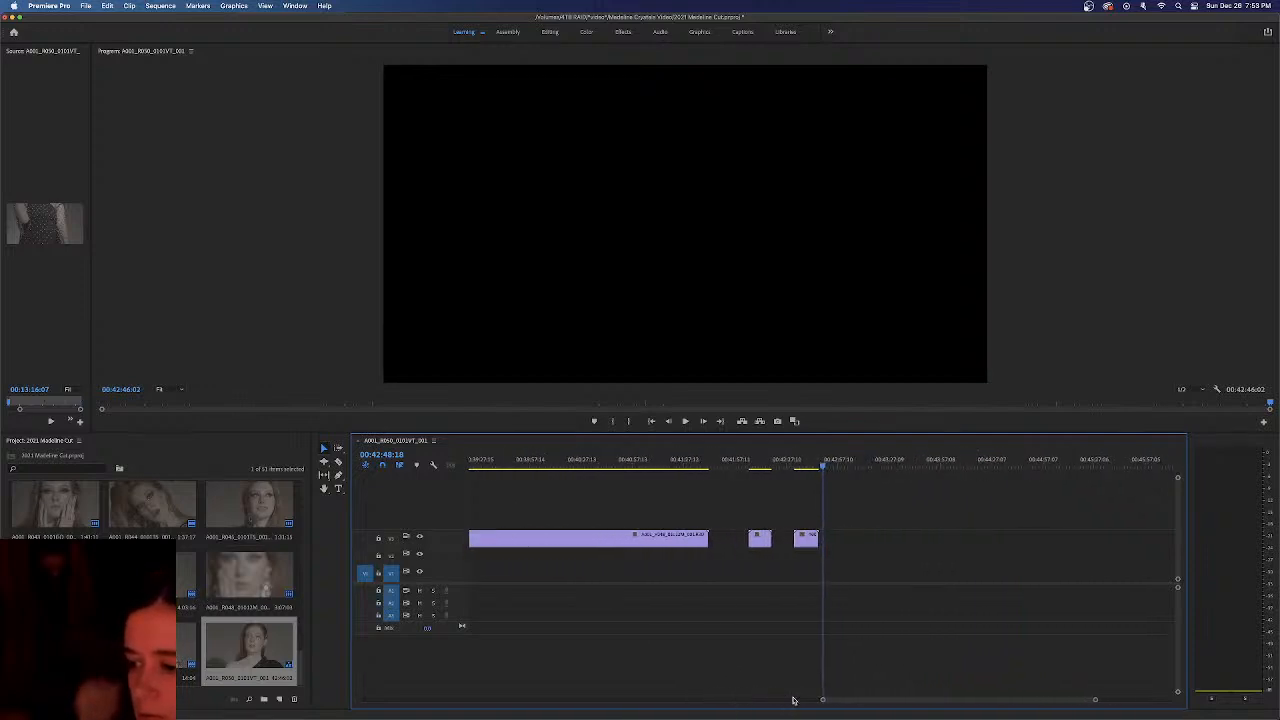
drag(821, 702, 688, 703)
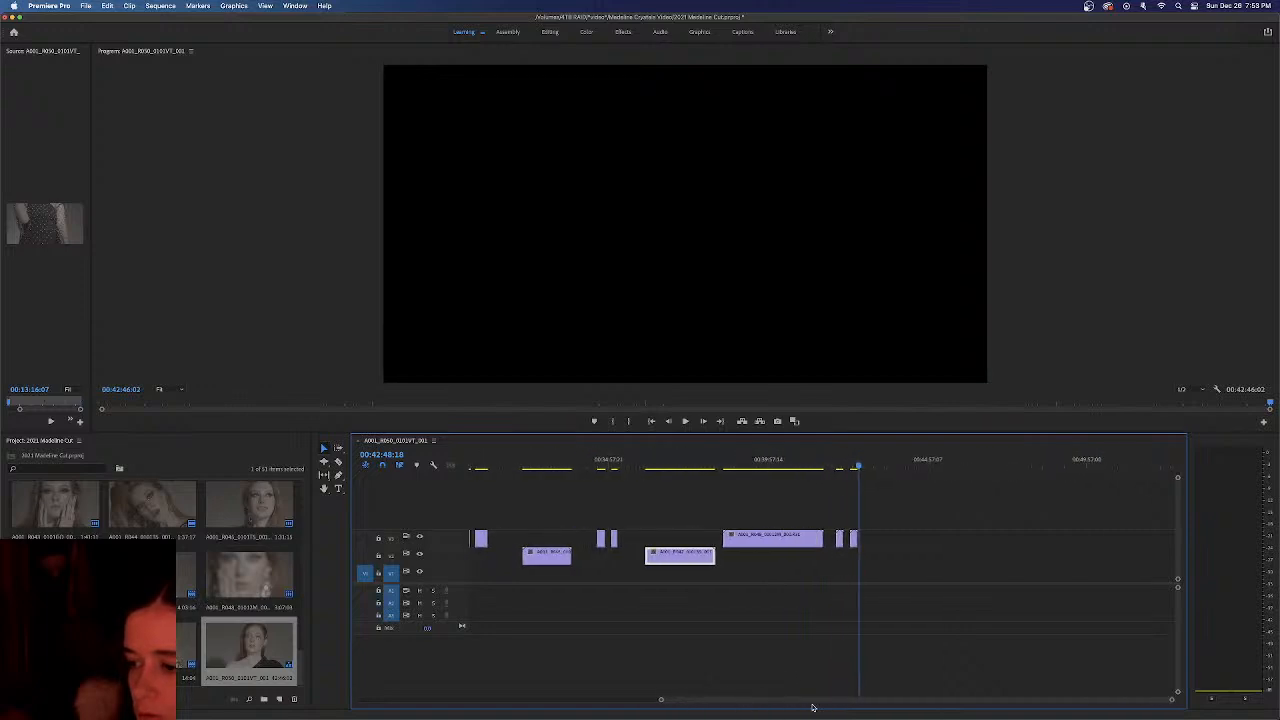
drag(811, 703, 752, 697)
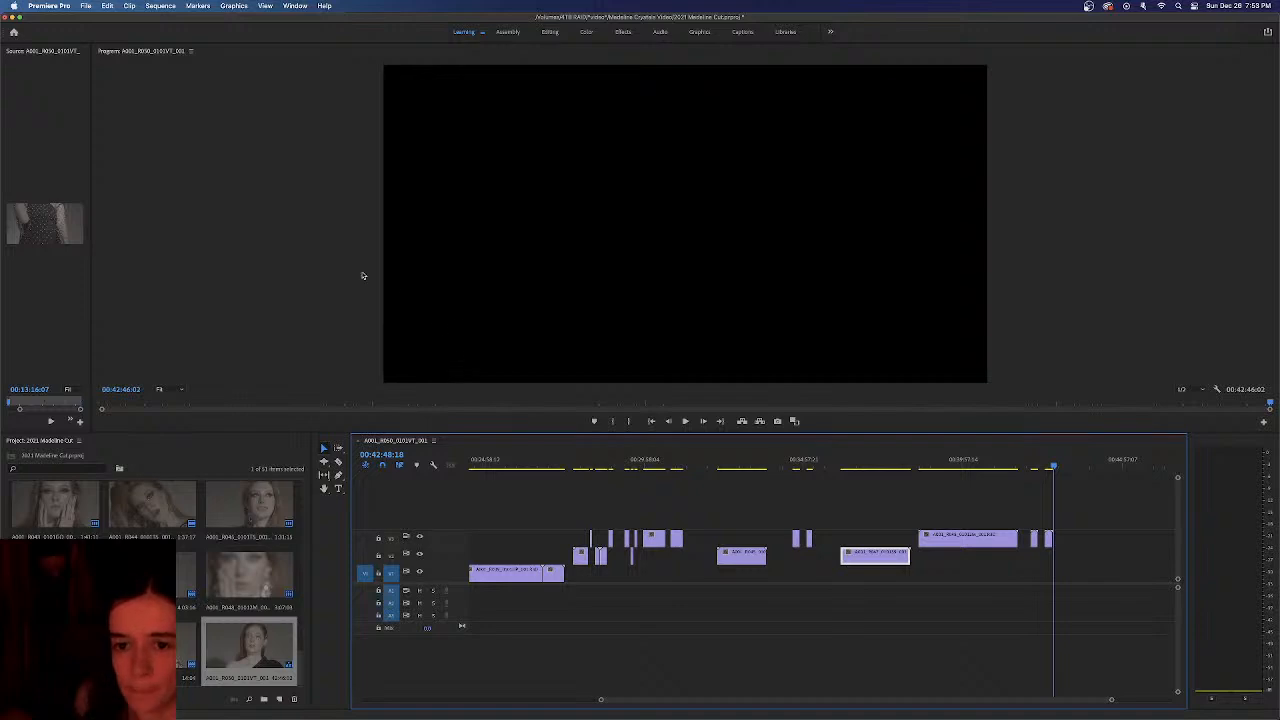
Create a new empty sequence in the project
click(86, 6)
mouse_move(90, 20)
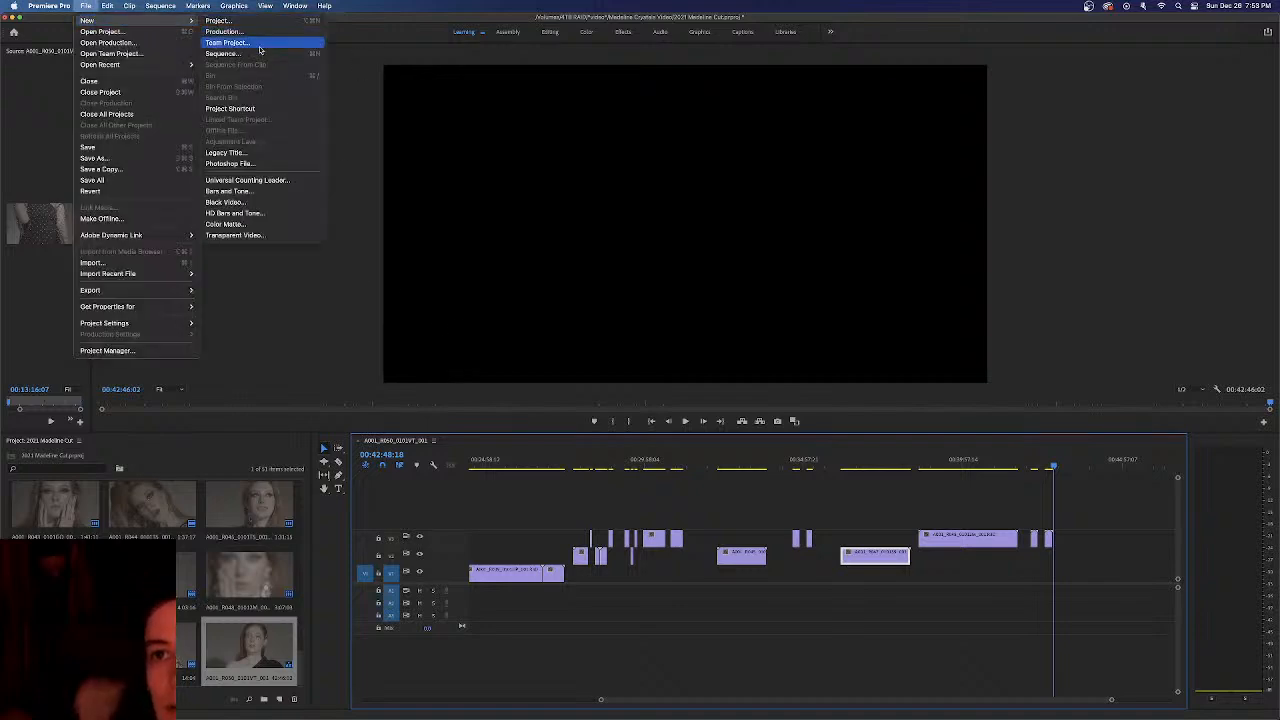
click(224, 53)
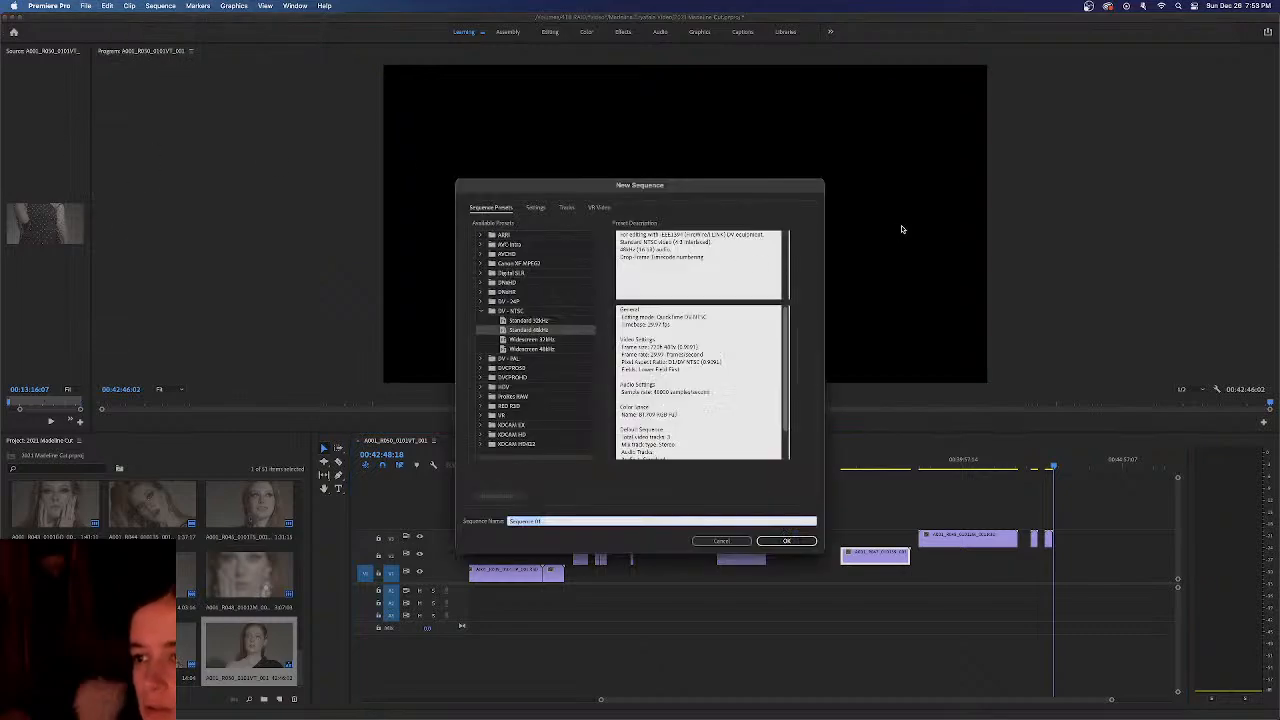
key(Escape)
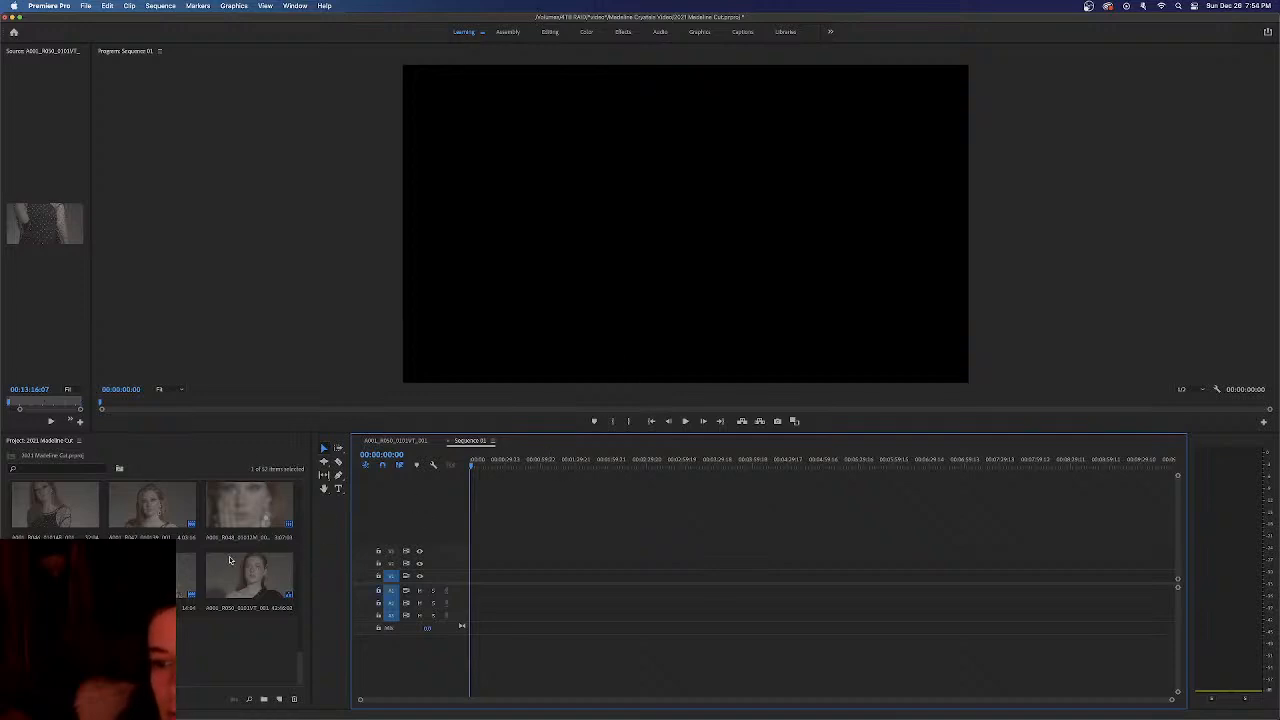
Look through the project's clip thumbnails from the last items back to the first
scroll(228, 562, up, 3)
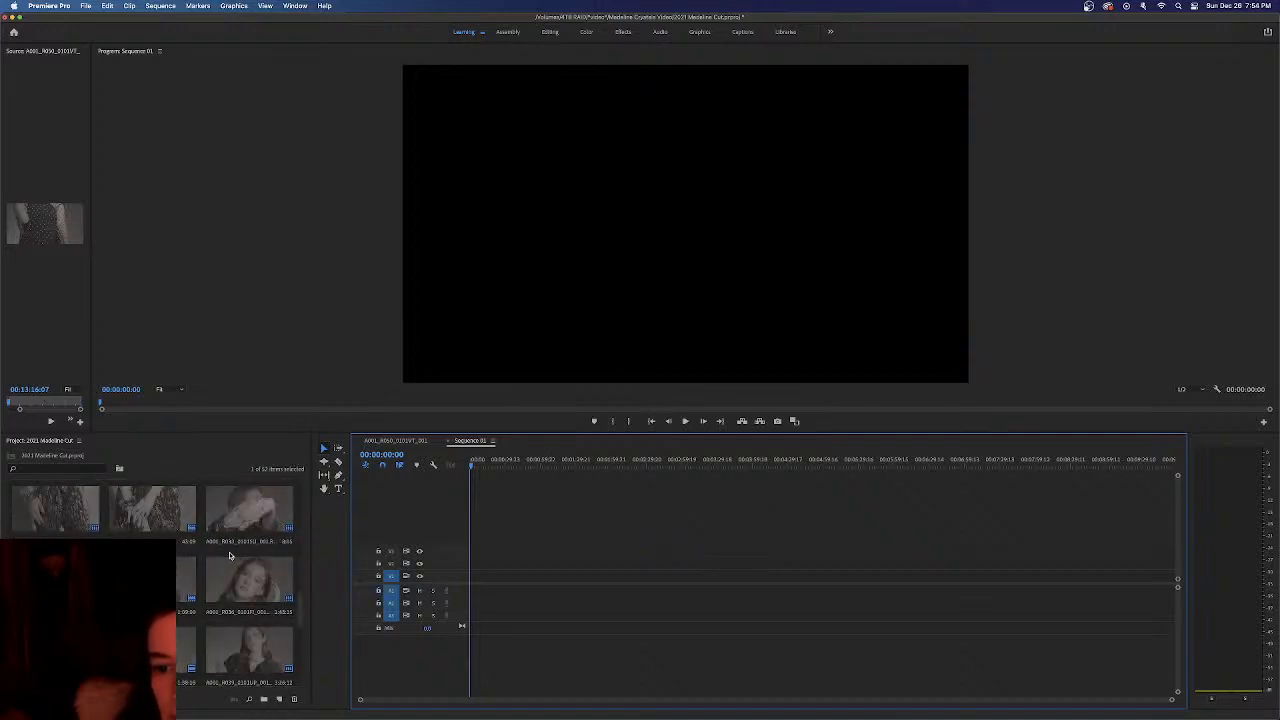
scroll(229, 556, down, 5)
drag(305, 664, 292, 689)
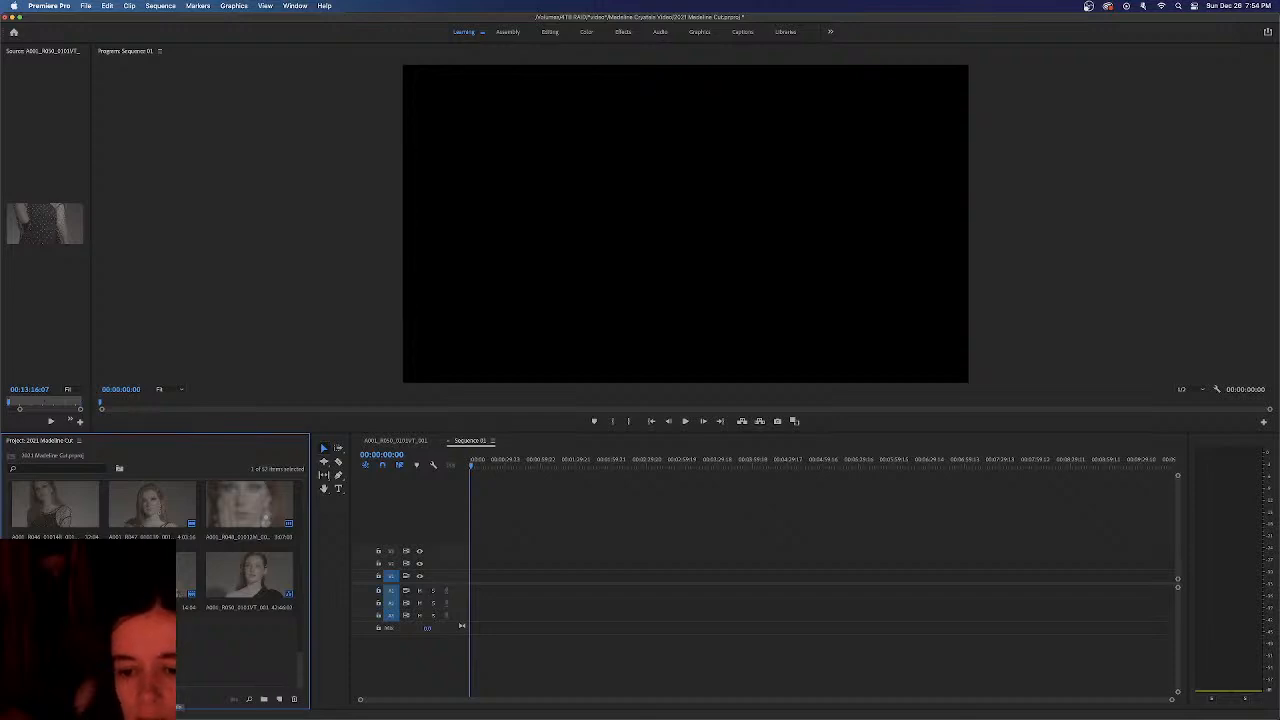
drag(80, 699, 80, 699)
click(228, 680)
scroll(252, 652, up, 3)
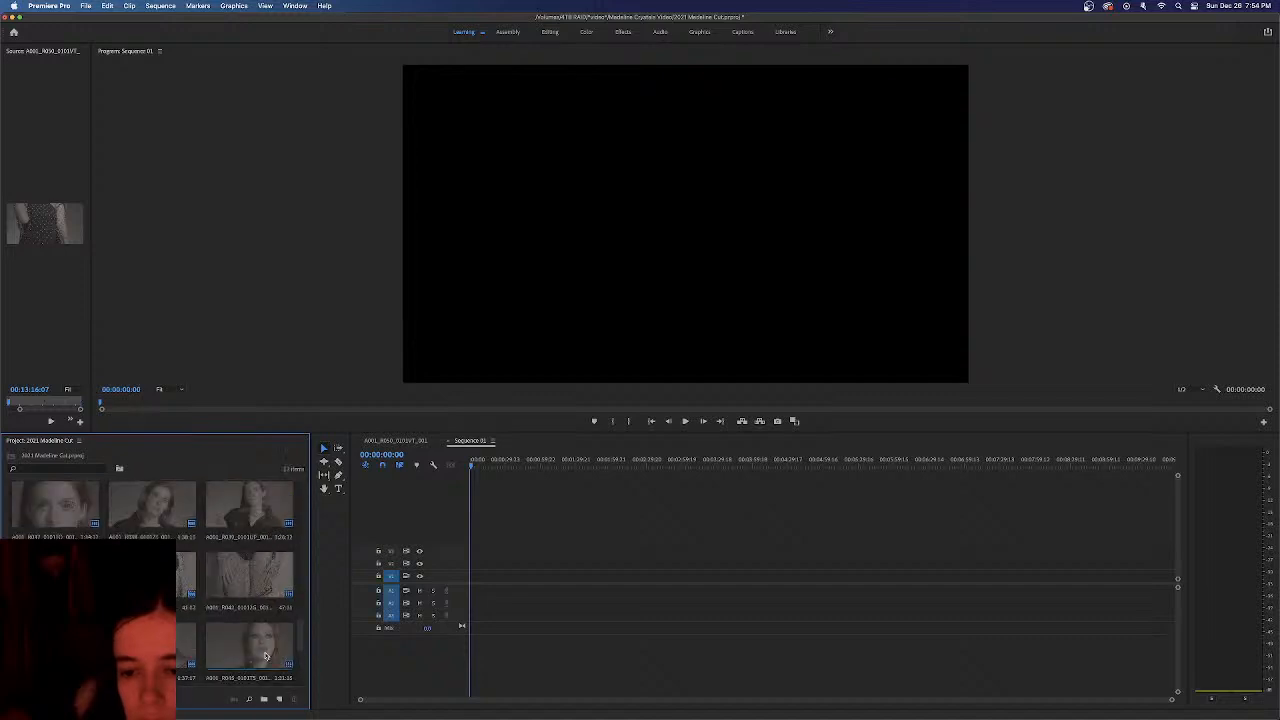
scroll(266, 655, up, 2)
scroll(266, 655, up, 3)
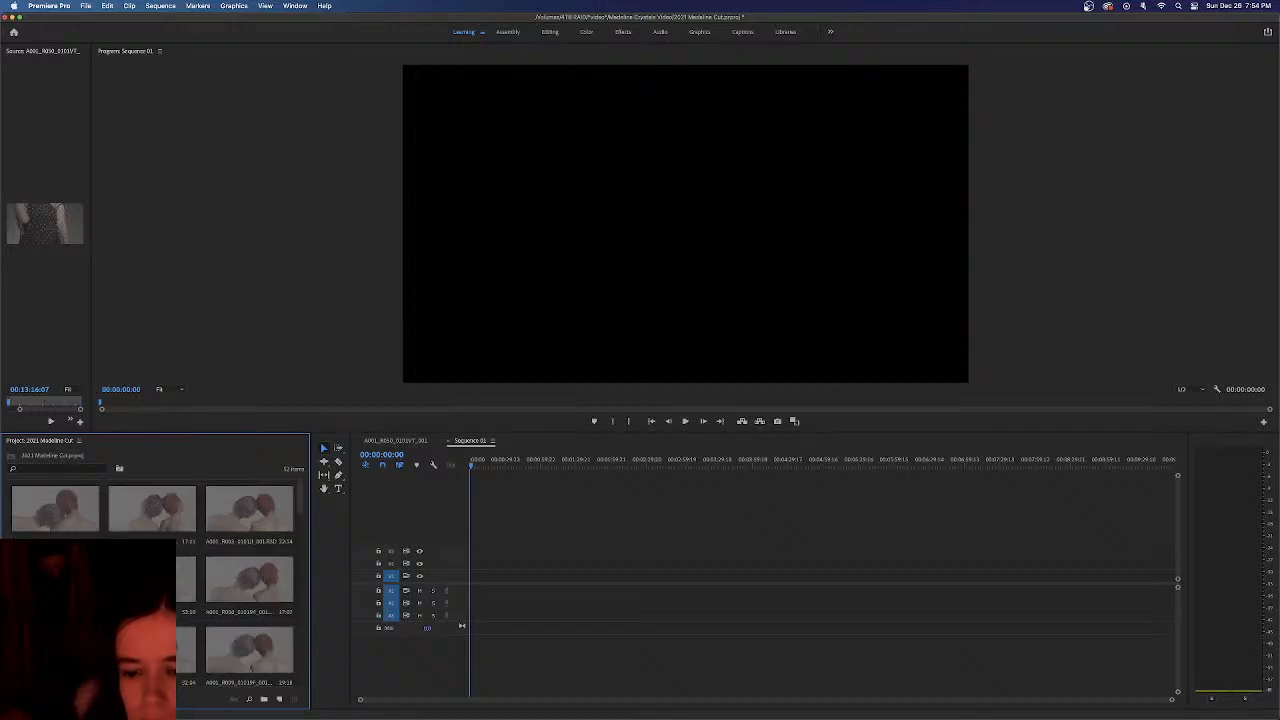
Sort the project's clip thumbnails by List View Sort and go to the last items
click(114, 699)
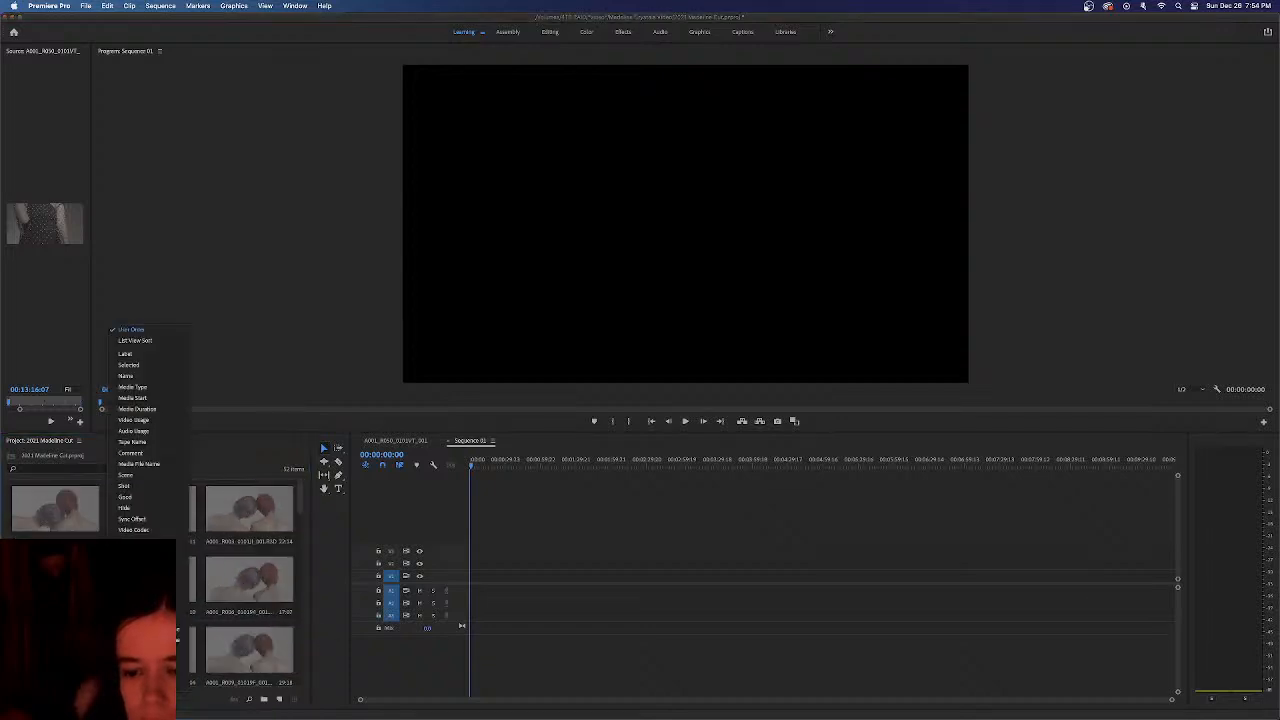
click(148, 342)
drag(300, 505, 320, 672)
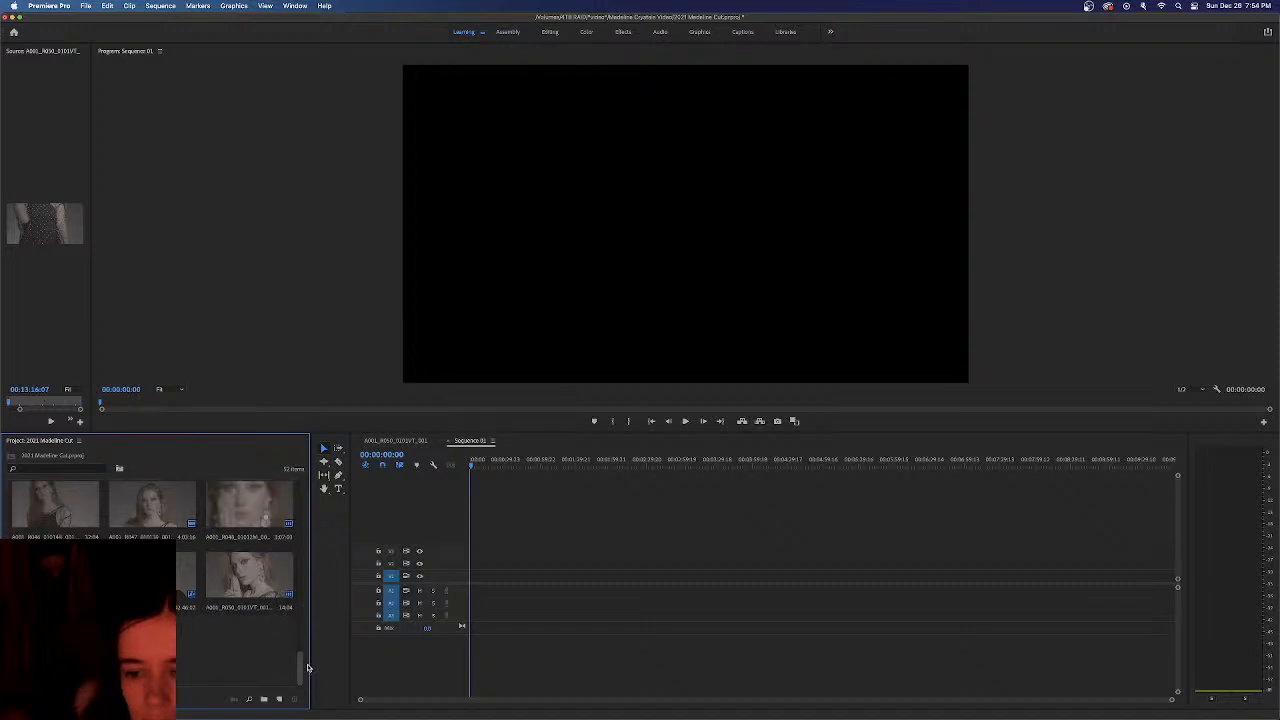
Add the face close-up clip to the empty sequence on a new track above V3, changing the sequence settings to match the clip
click(191, 583)
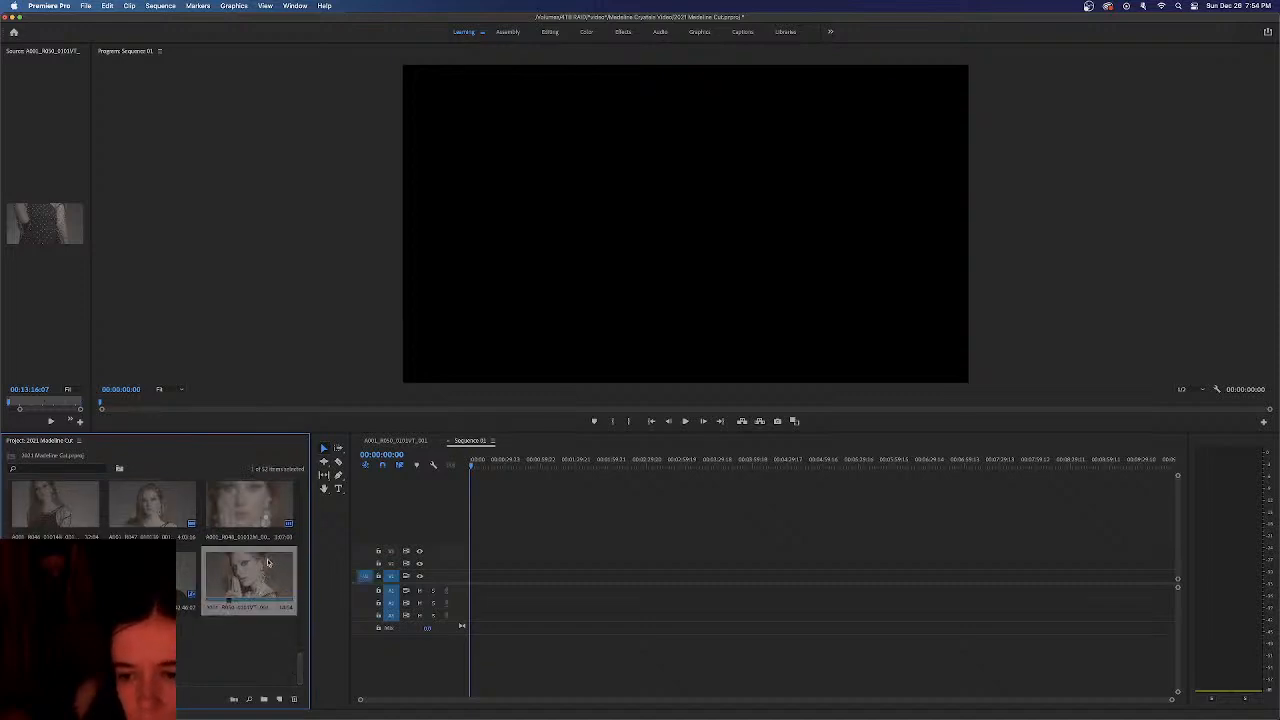
click(258, 500)
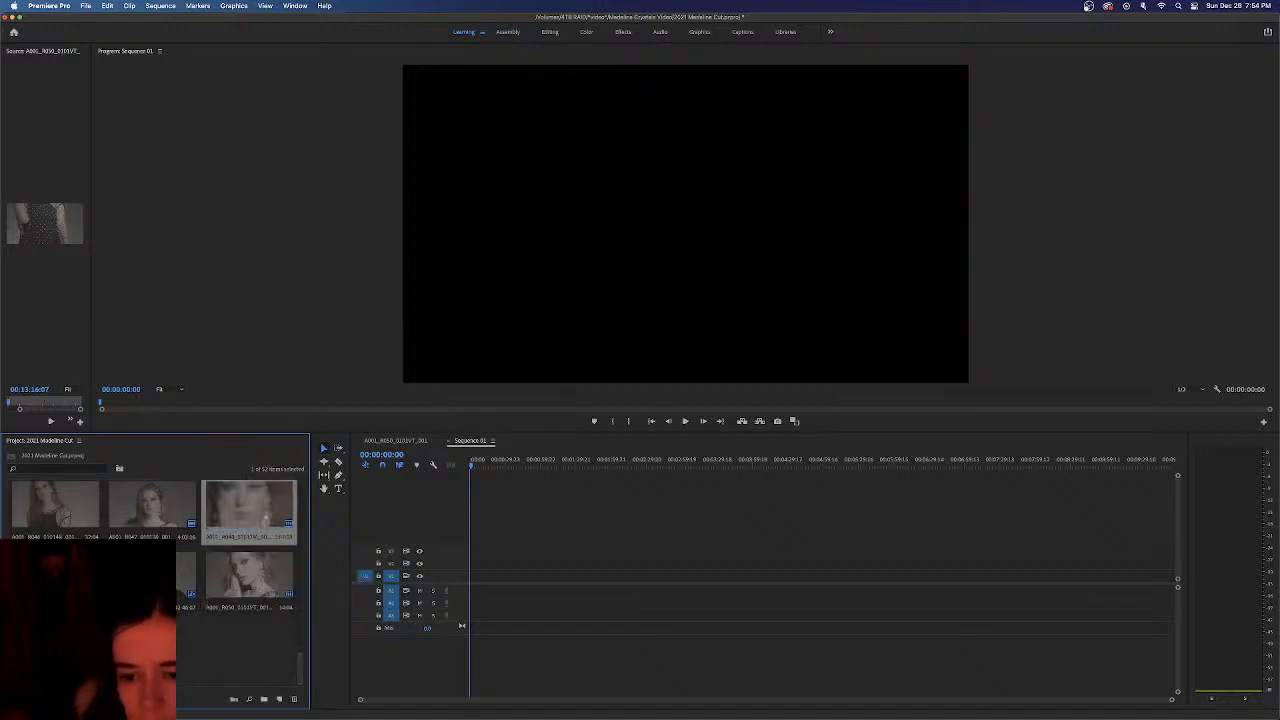
click(220, 640)
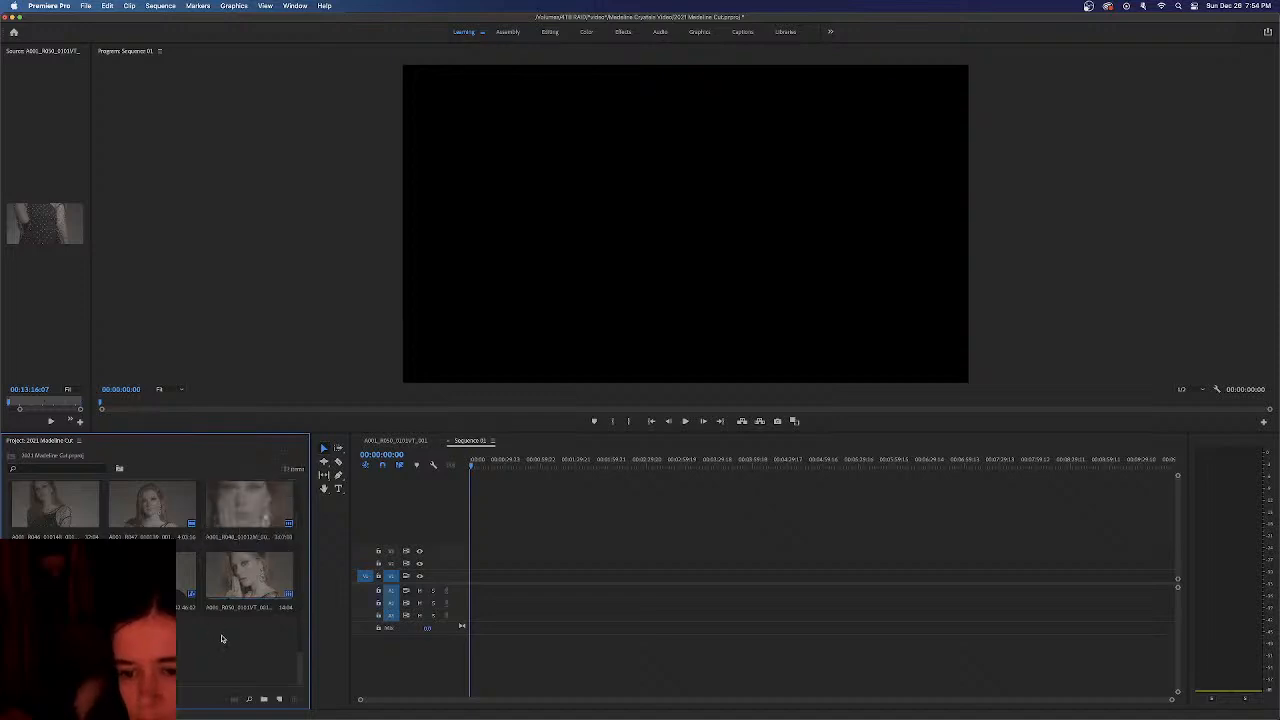
click(265, 500)
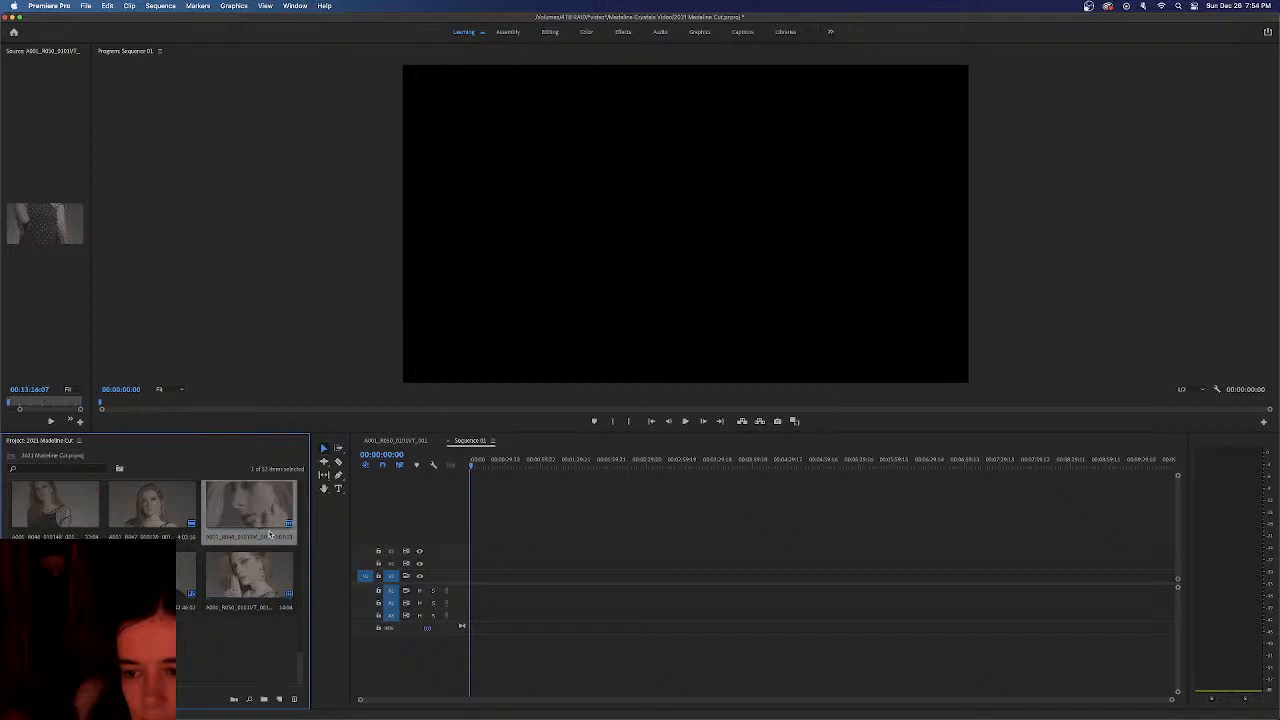
drag(583, 577, 494, 580)
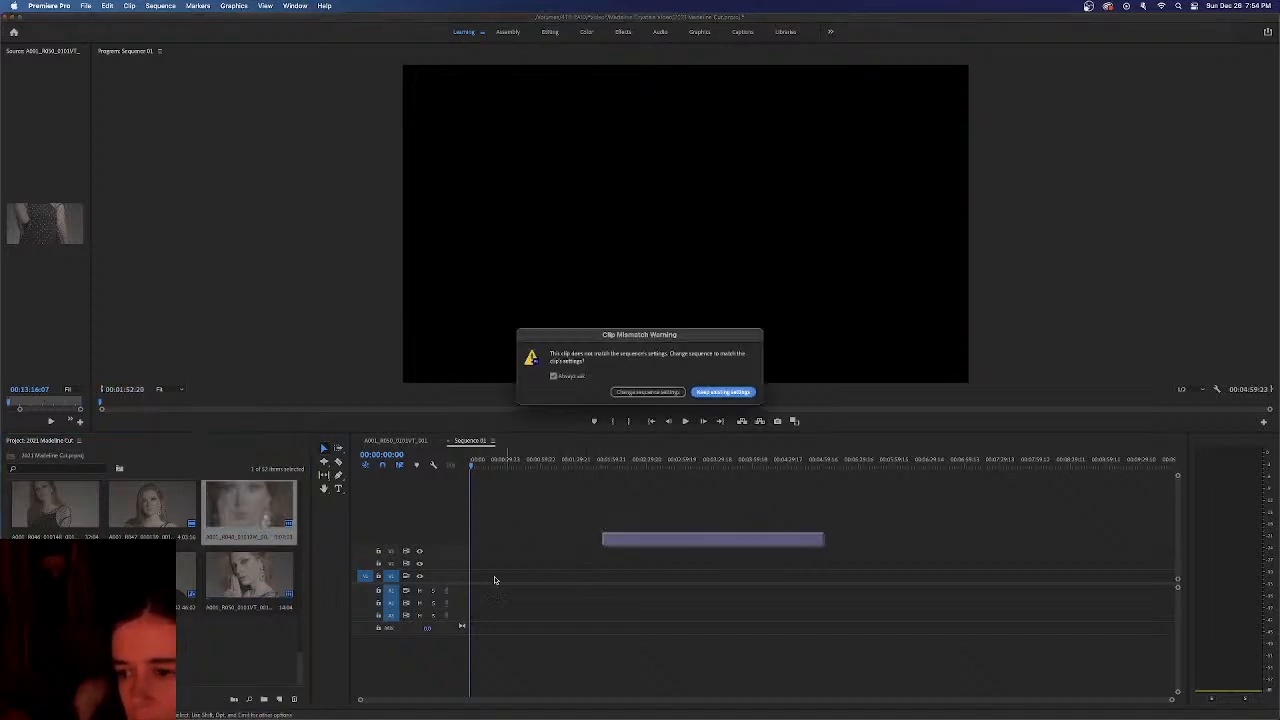
click(638, 392)
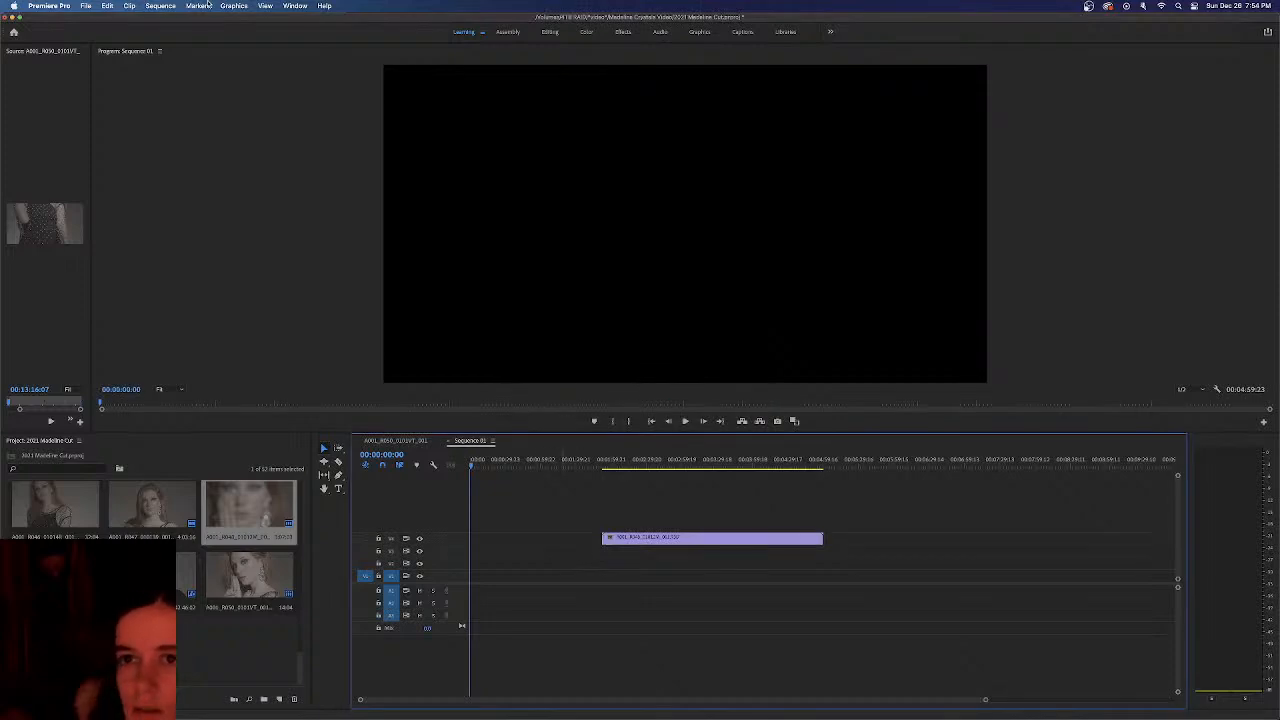
Set the sequence's horizontal frame size to 1920 in the sequence settings and accept deleting its previews
click(160, 6)
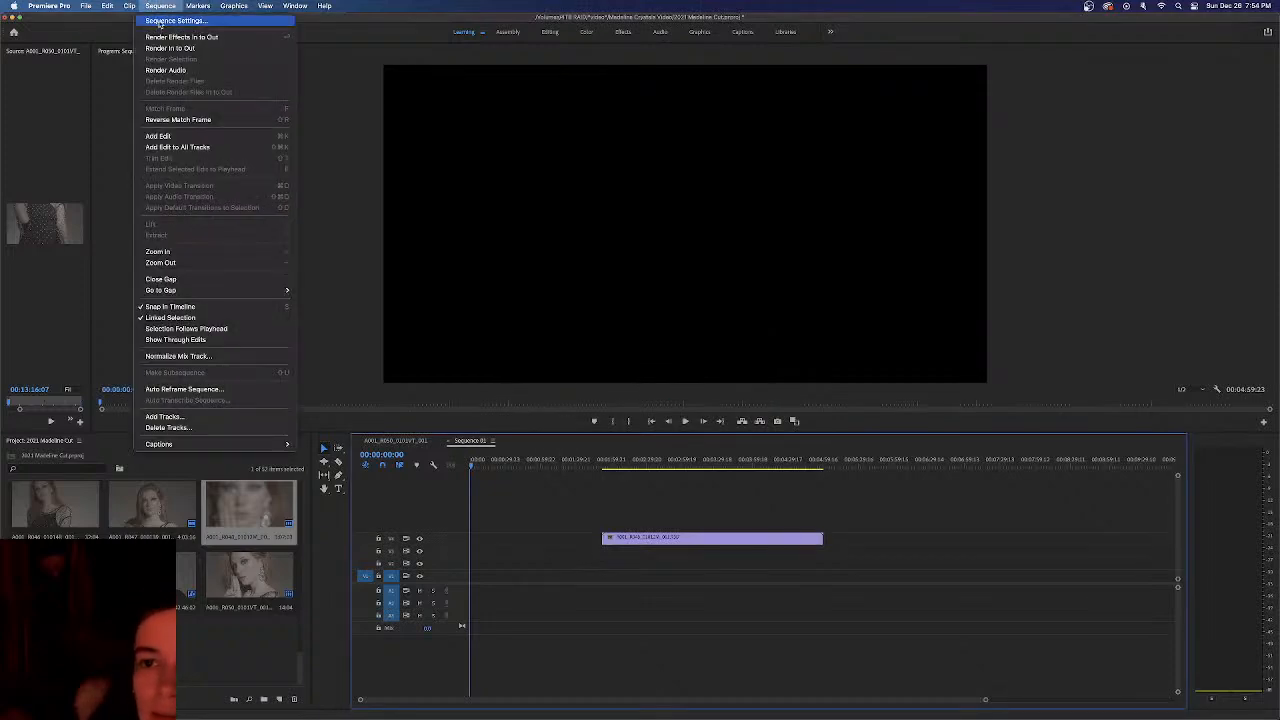
click(159, 22)
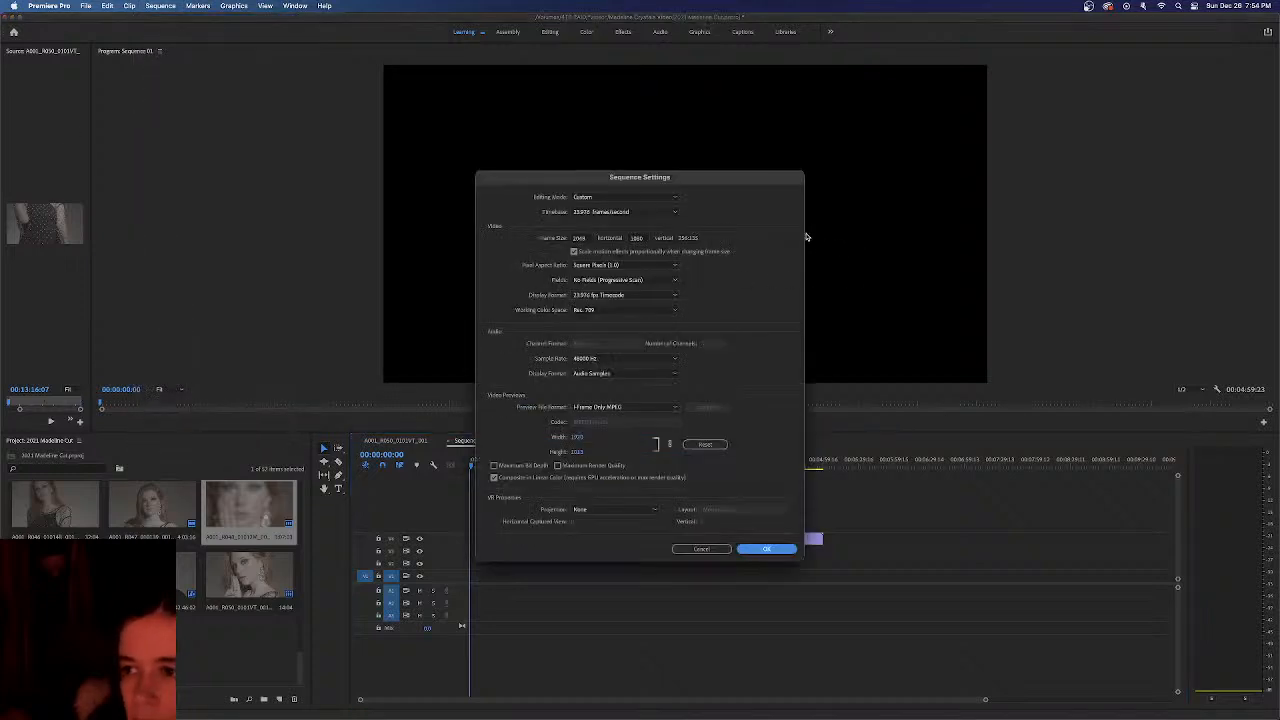
double_click(581, 238)
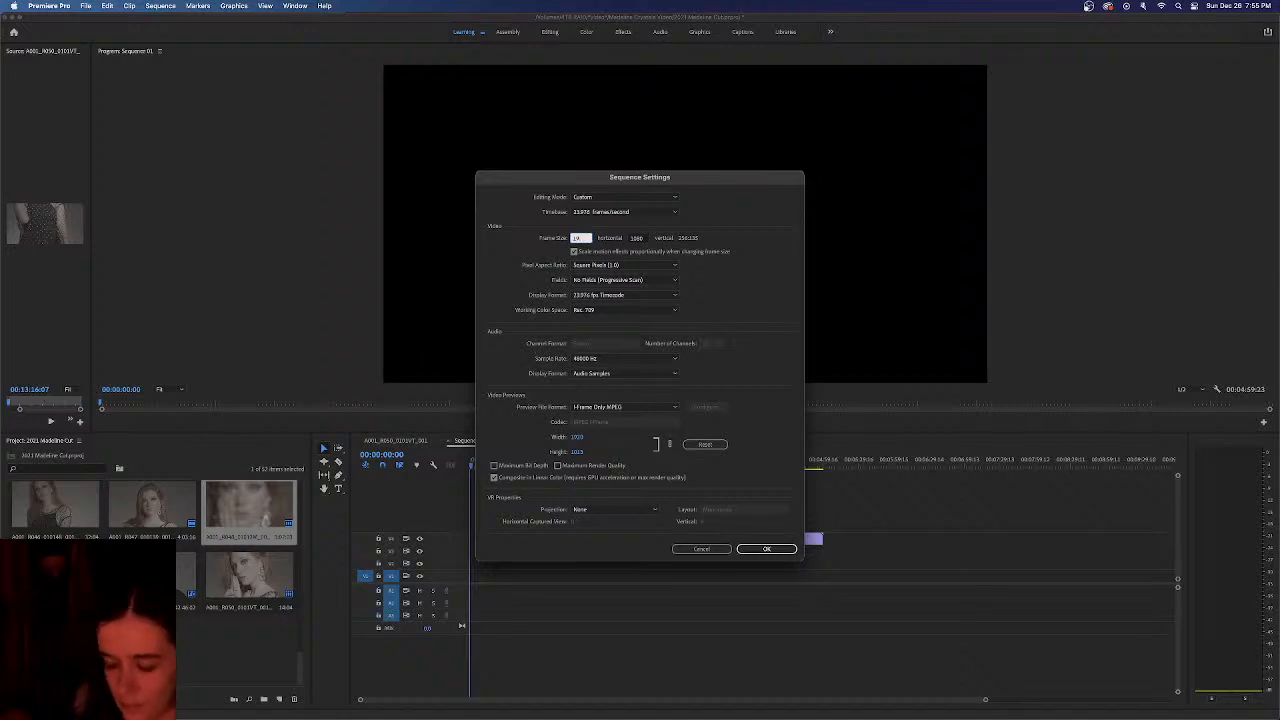
text(1920)
click(730, 231)
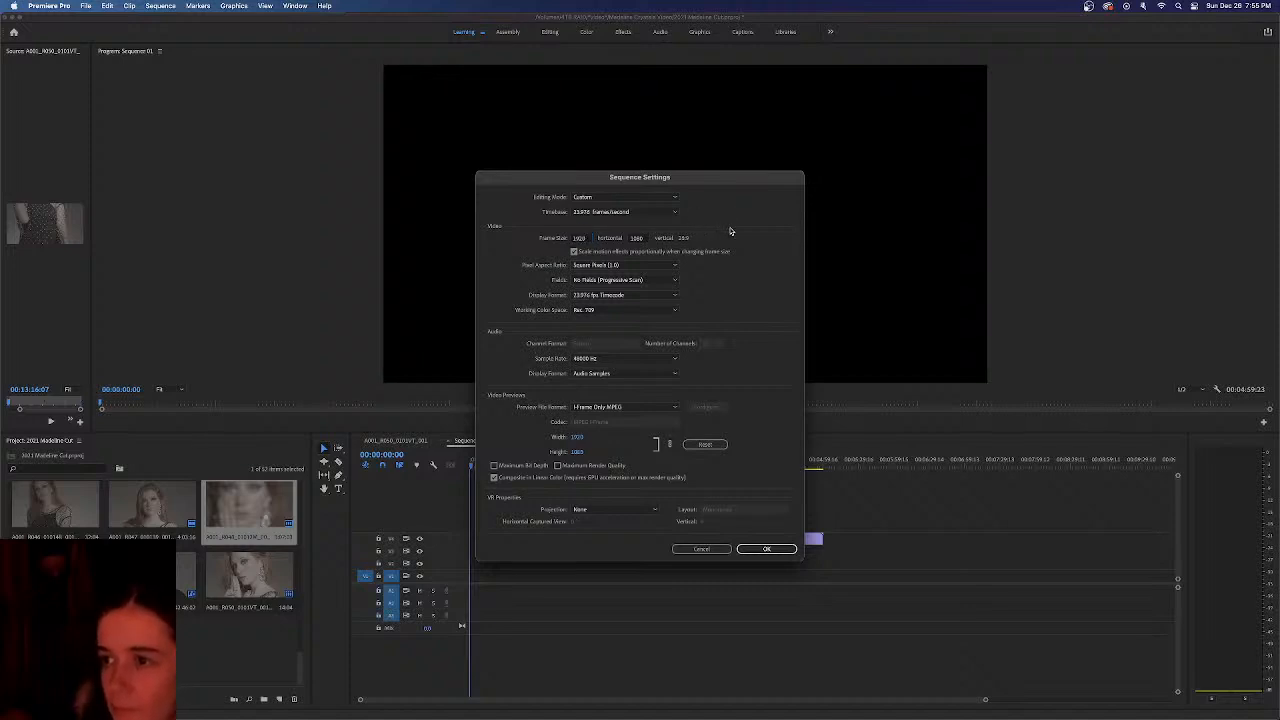
click(765, 550)
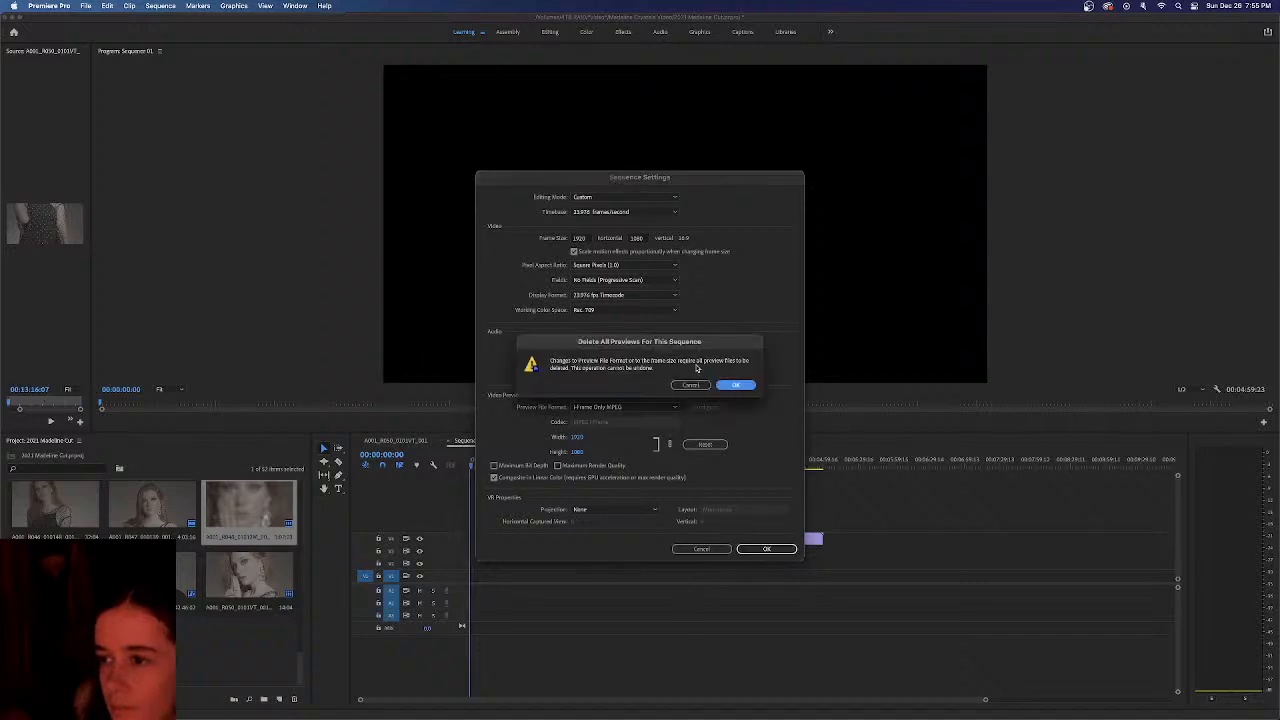
click(723, 385)
Move the face close-up clip to the start of V1 and cut it at 00:00:15:17
drag(700, 541, 517, 577)
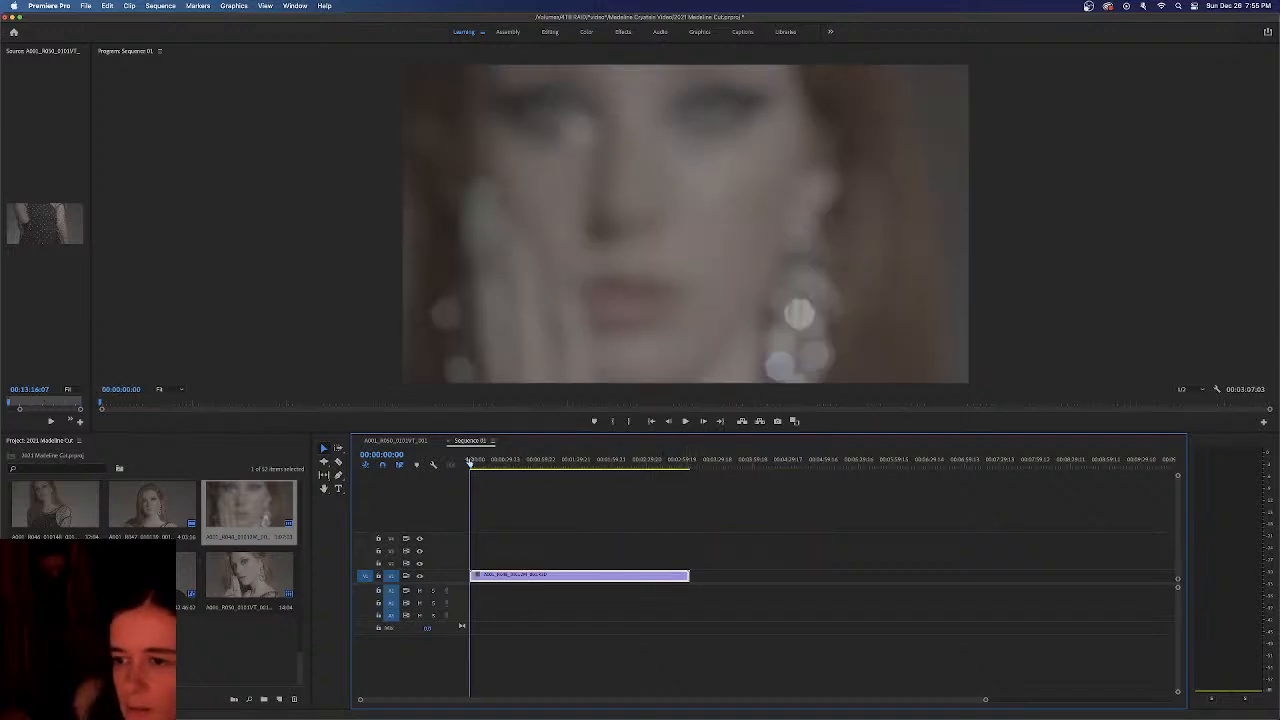
drag(471, 466, 544, 476)
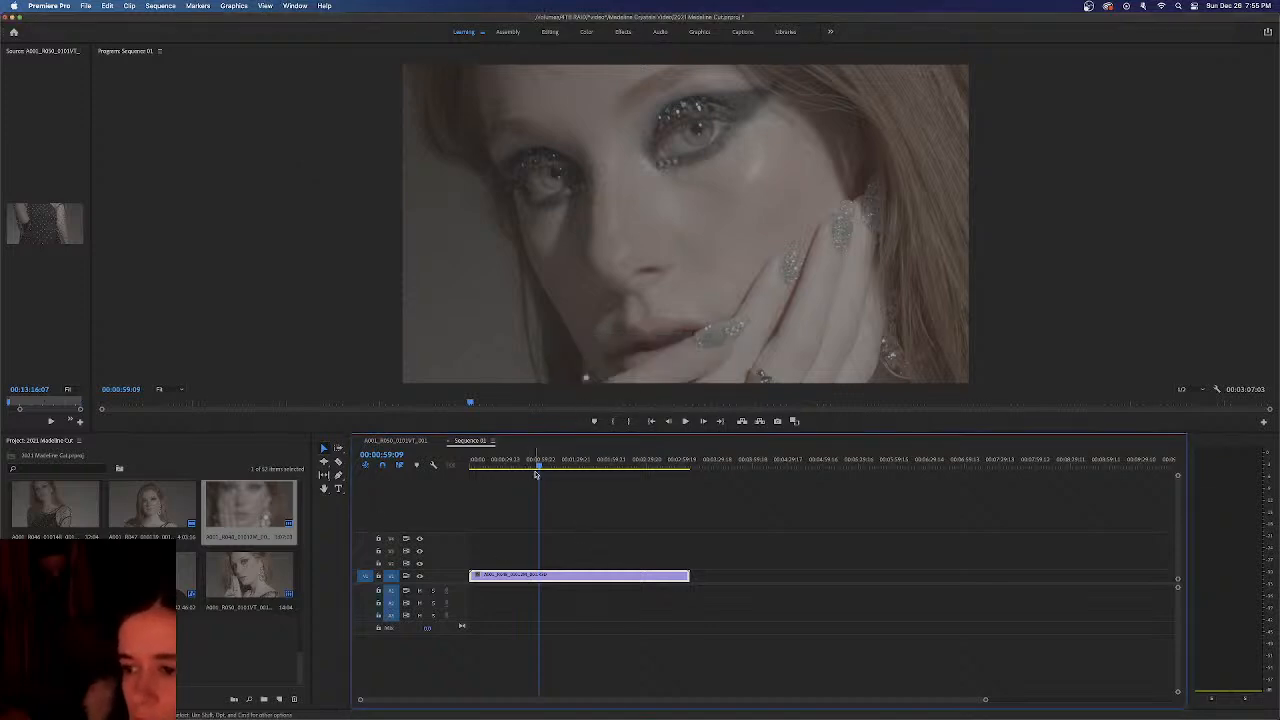
click(503, 467)
mouse_move(503, 467)
mouse_down()
mouse_move(466, 468)
mouse_move(490, 468)
mouse_up()
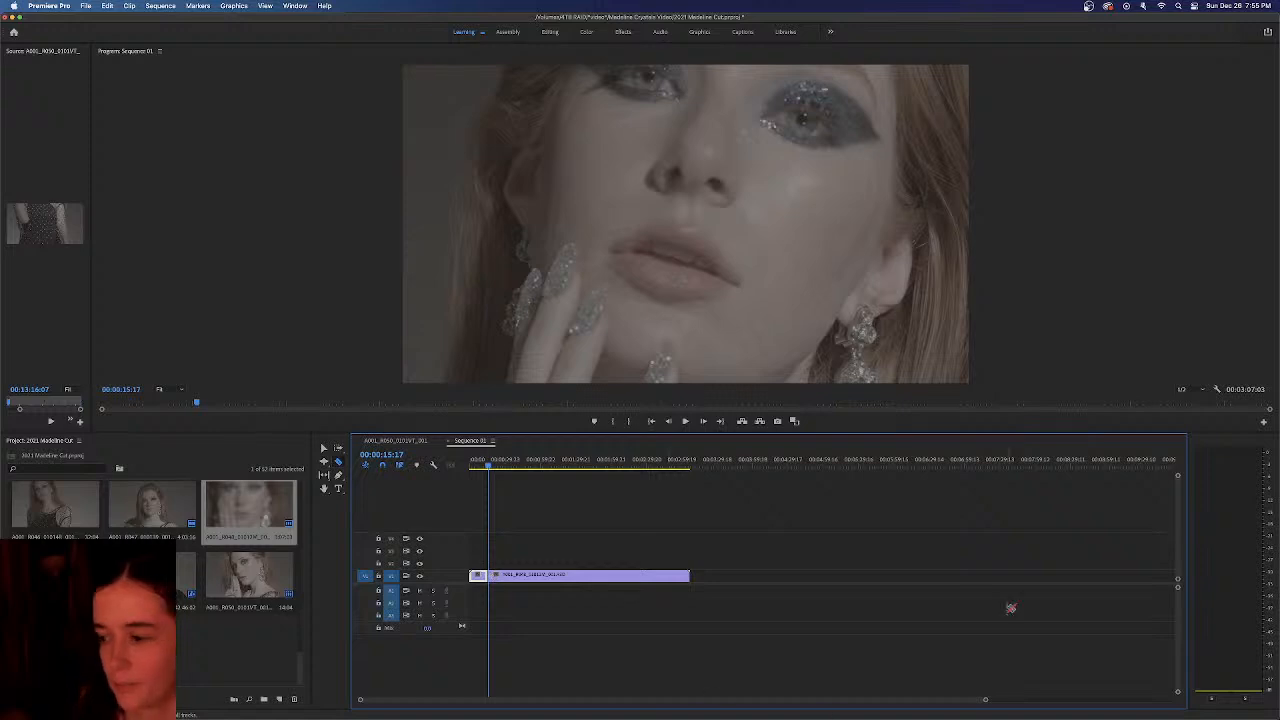
Cut the first piece on V1 at 00:00:04:13 and delete the out-of-focus part before the cut
drag(983, 701, 587, 401)
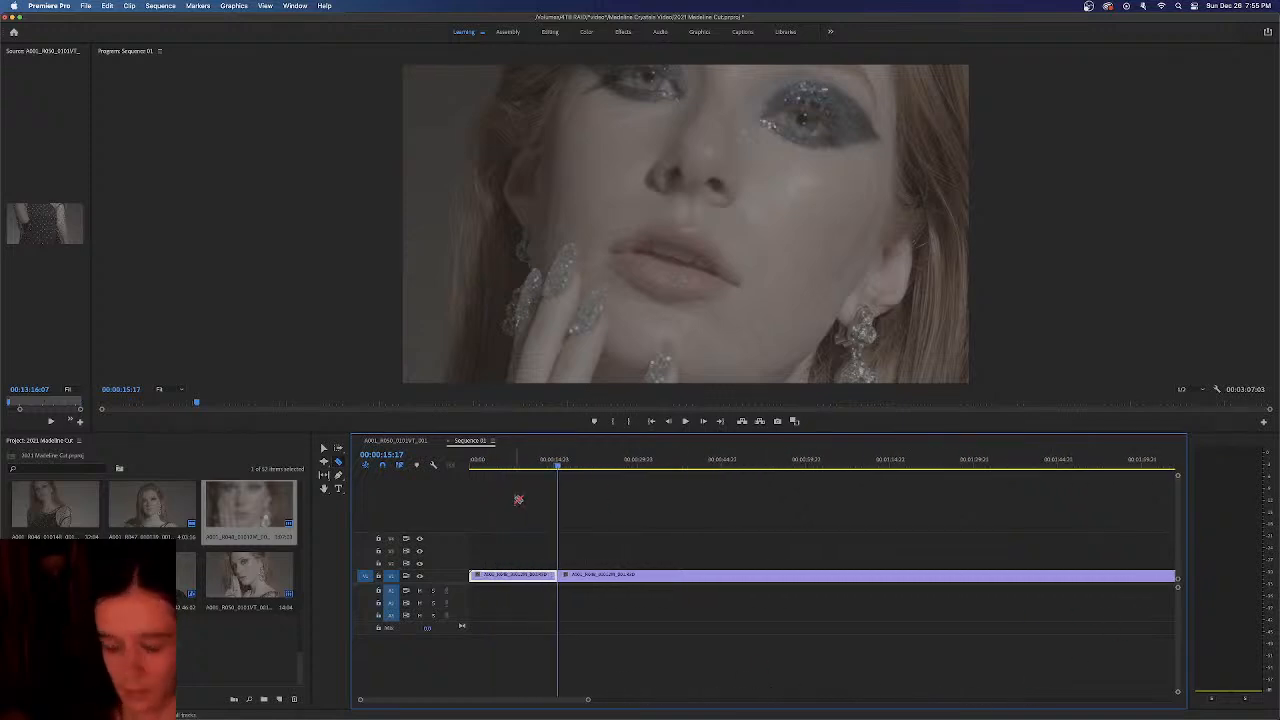
click(519, 466)
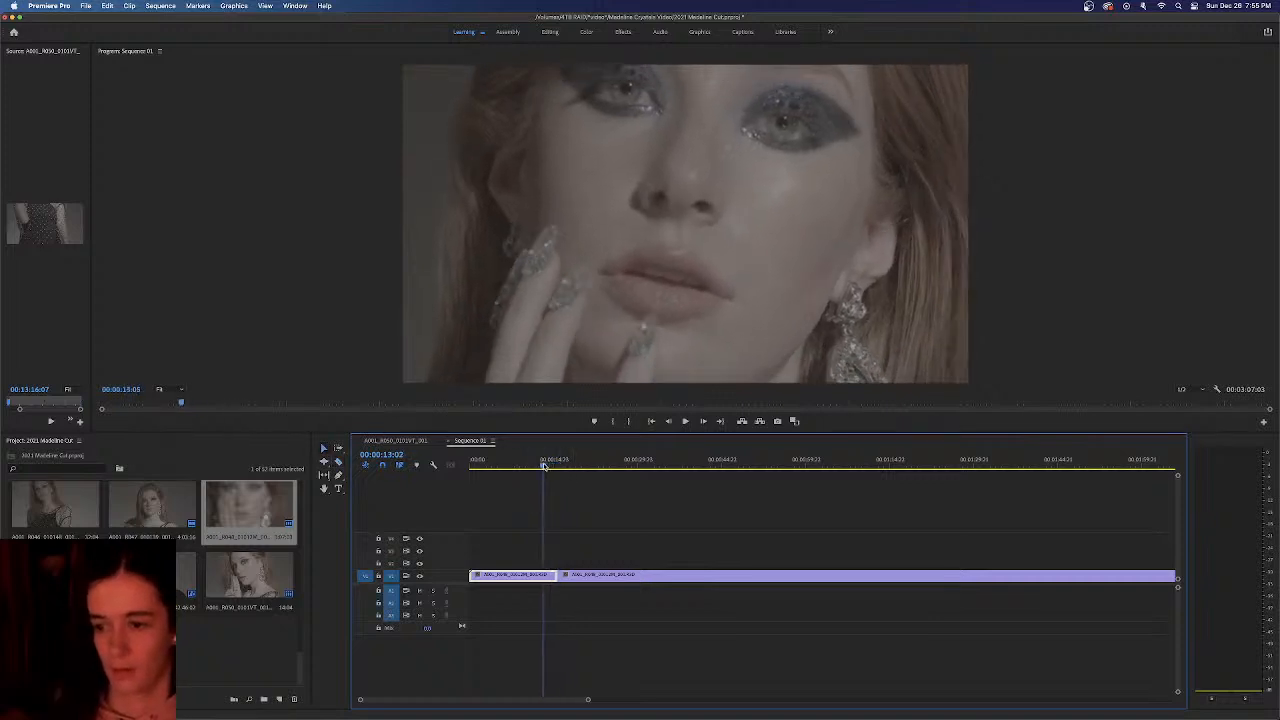
drag(519, 466, 495, 467)
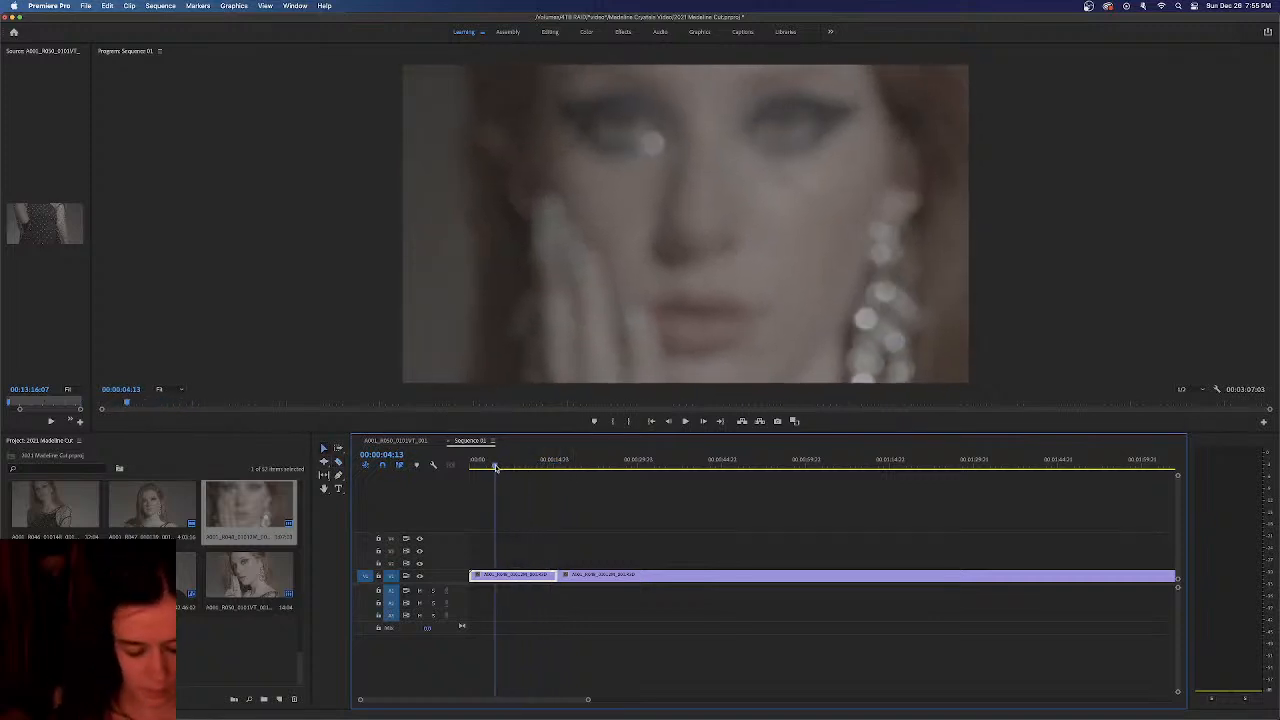
key(super+k)
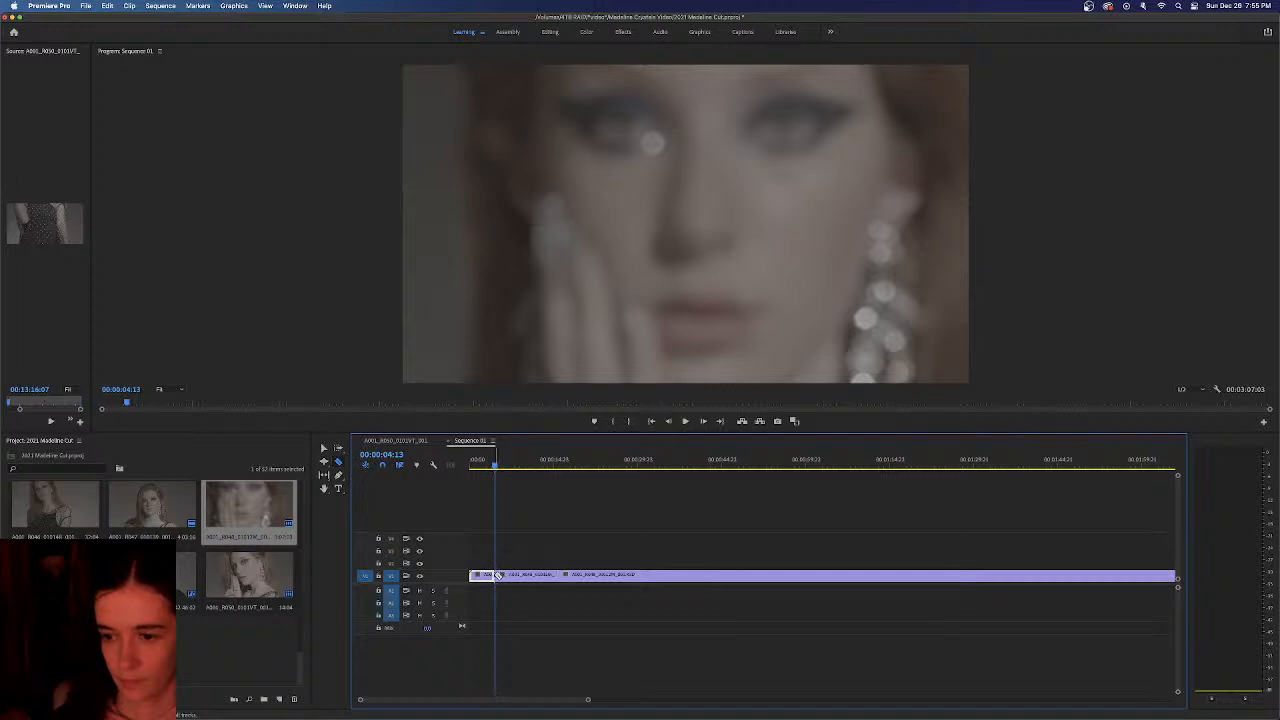
click(481, 575)
key(Delete)
Move the long remaining piece on V1 about 15 seconds later, leaving a gap, and play through the footage
drag(566, 575, 652, 576)
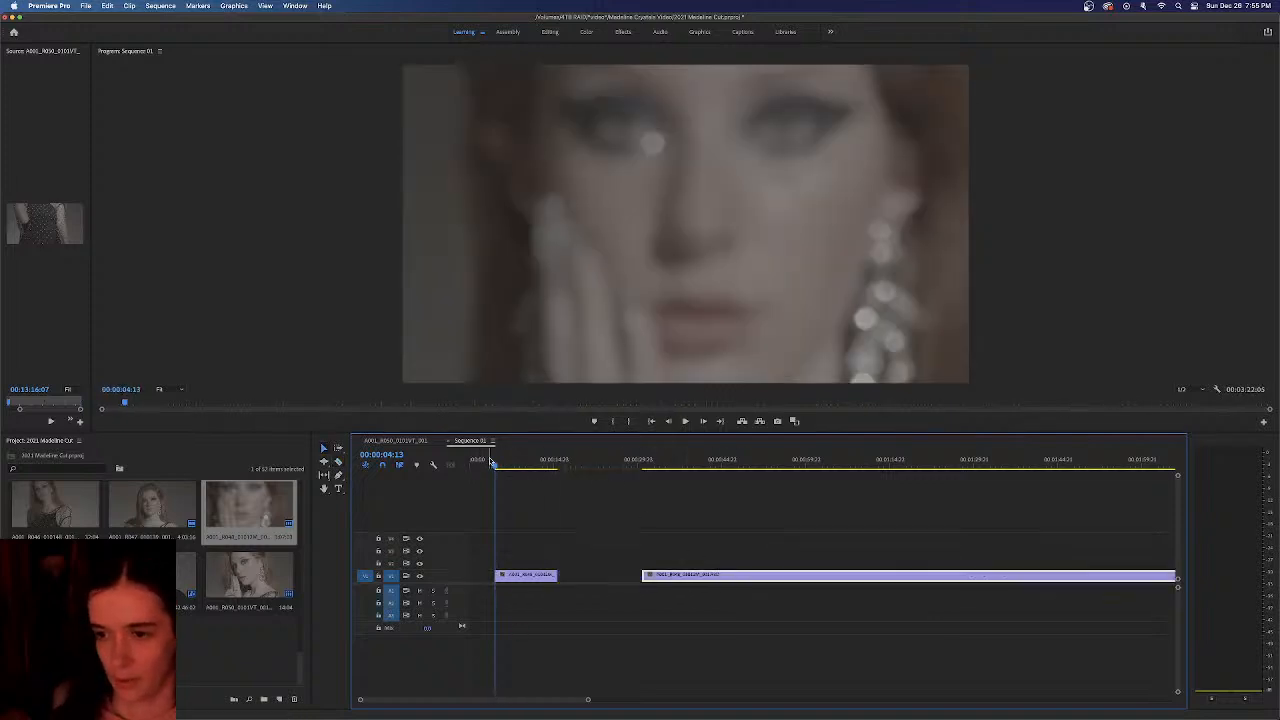
drag(490, 465, 557, 481)
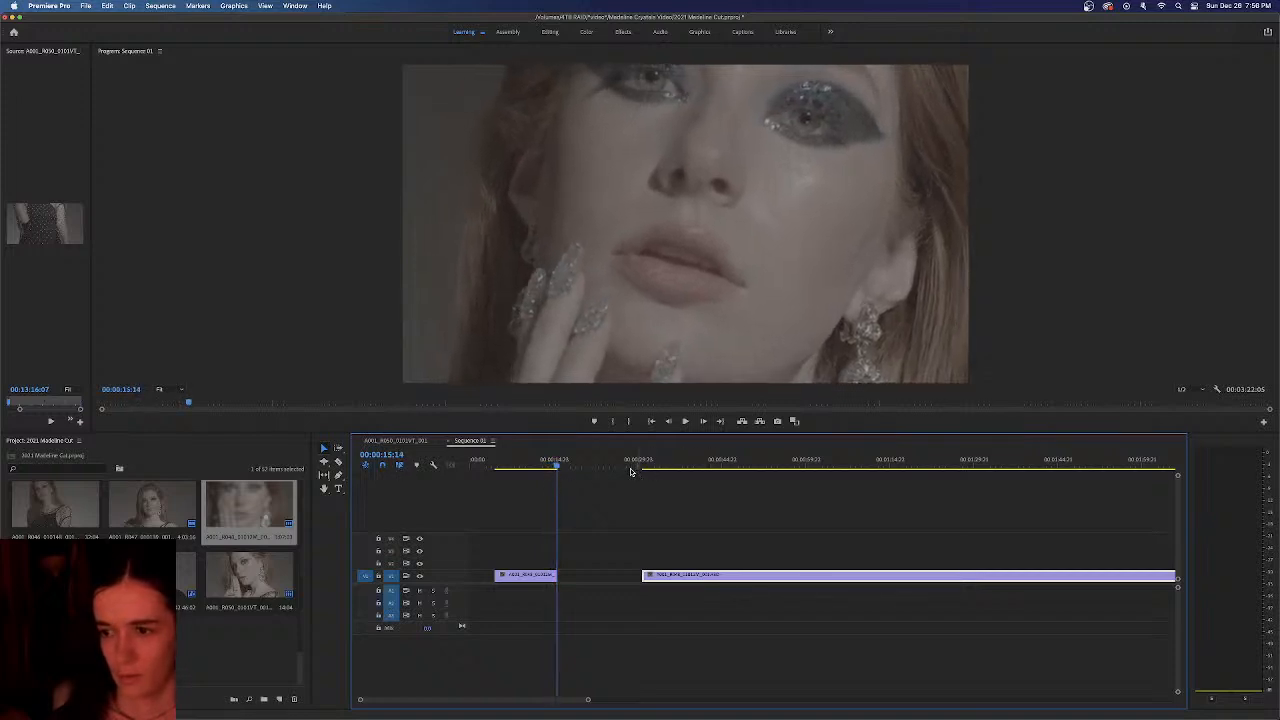
drag(632, 470, 780, 471)
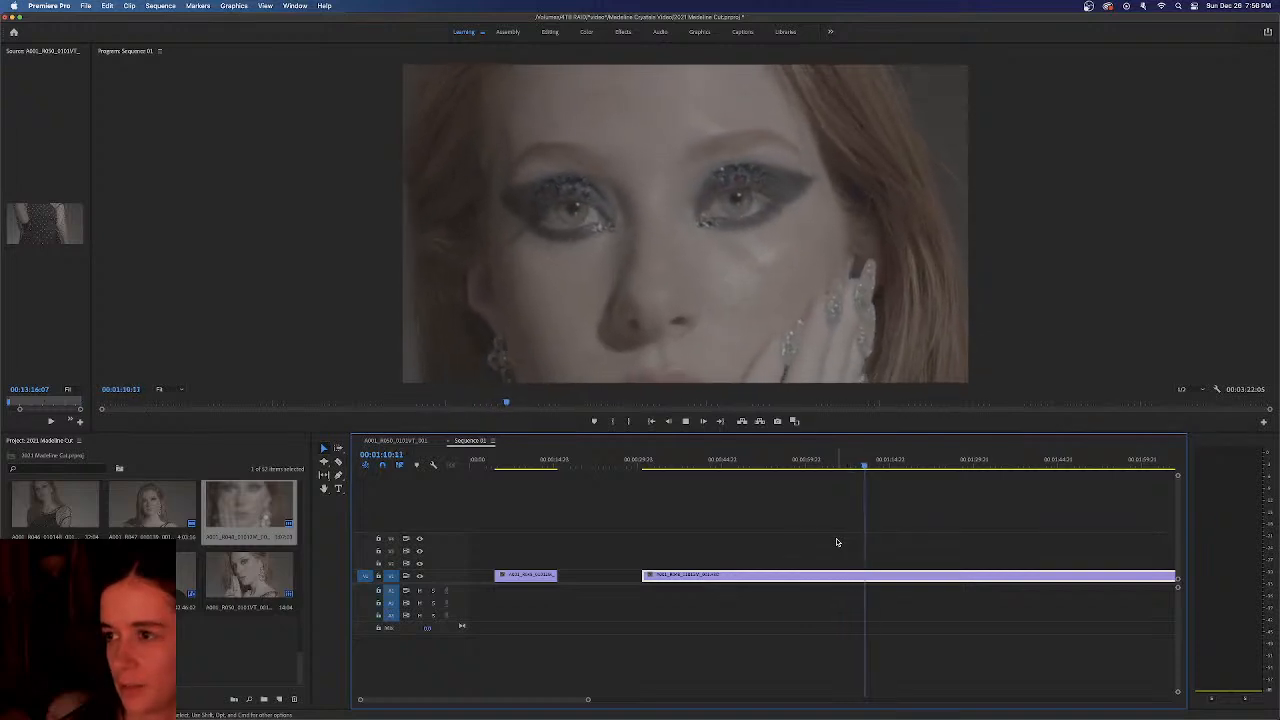
key(space)
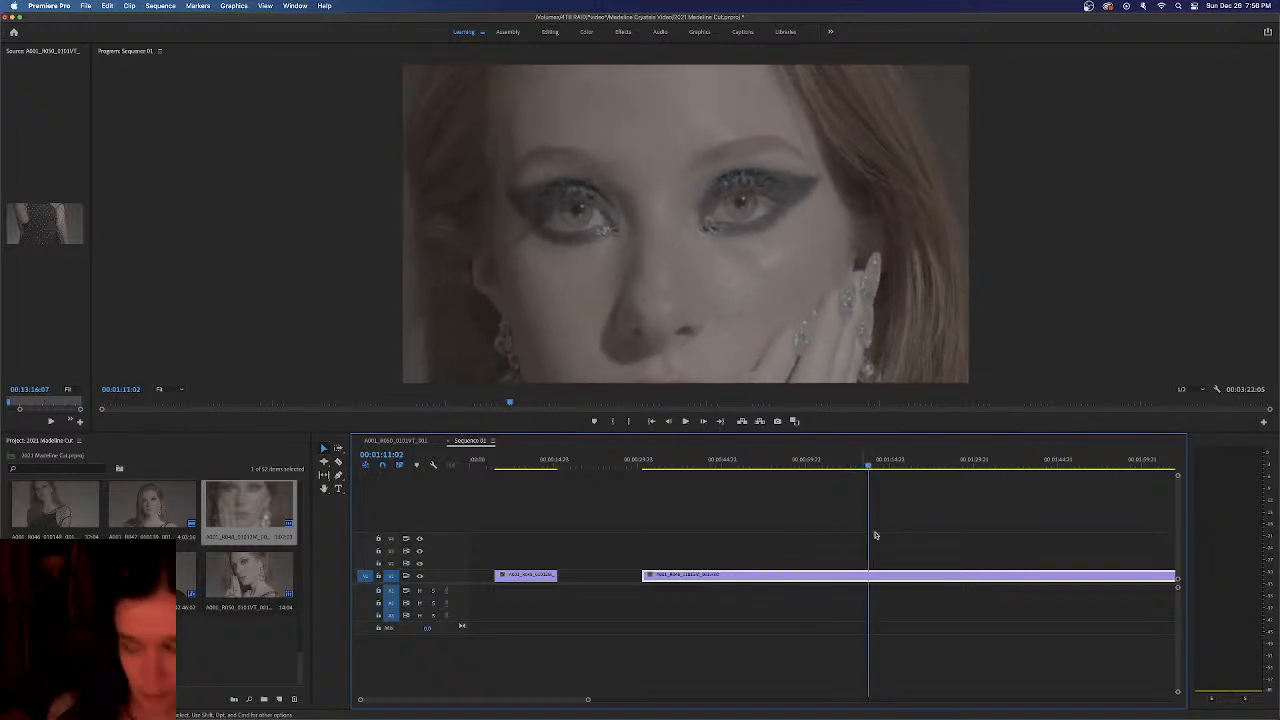
Step frame by frame through the hand-on-cheek pose and cut the long V1 piece at 00:01:14:14
key(Right)
key(Right)
key(Right)
key(Right)
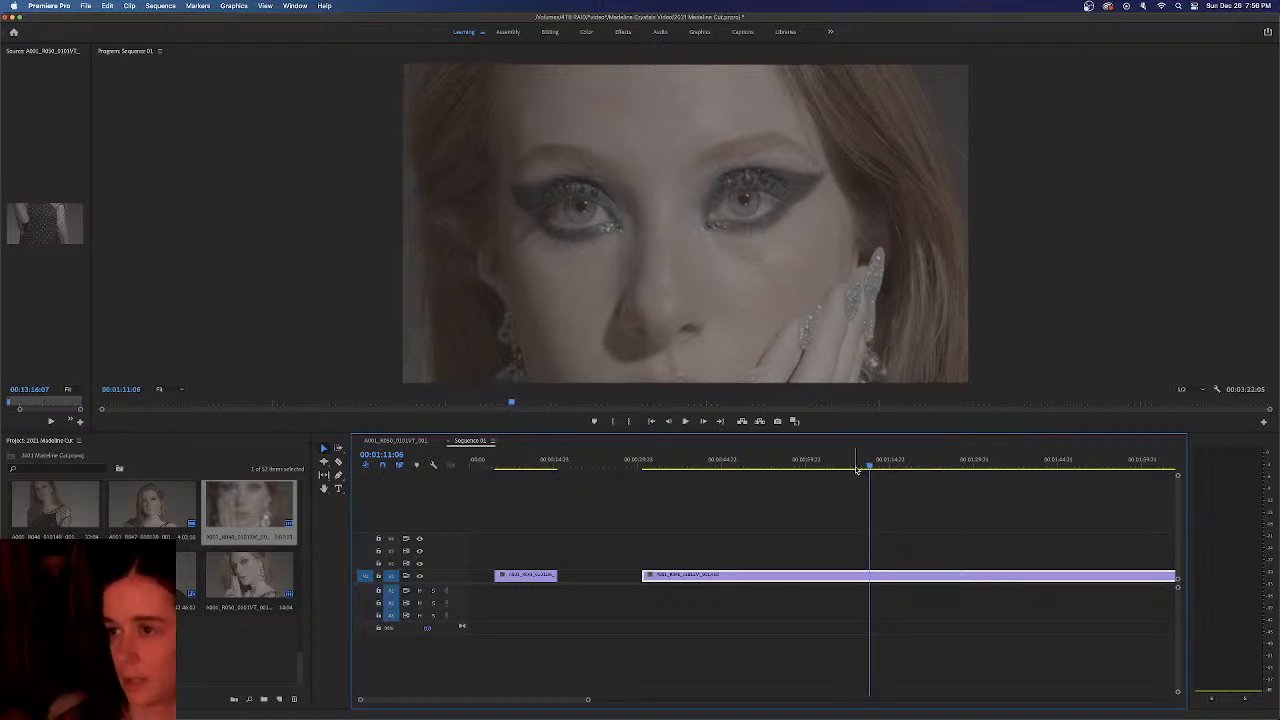
key(Right)
key(Right)
key(Right)
key(Right)
key(Right)
key(Right)
key(Right)
key(Right)
key(Right)
key(Right)
key(Right)
key(Right)
key(Right)
key(Right)
key(Right)
key(Right)
key(Right)
key(Right)
key(Right)
key(Right)
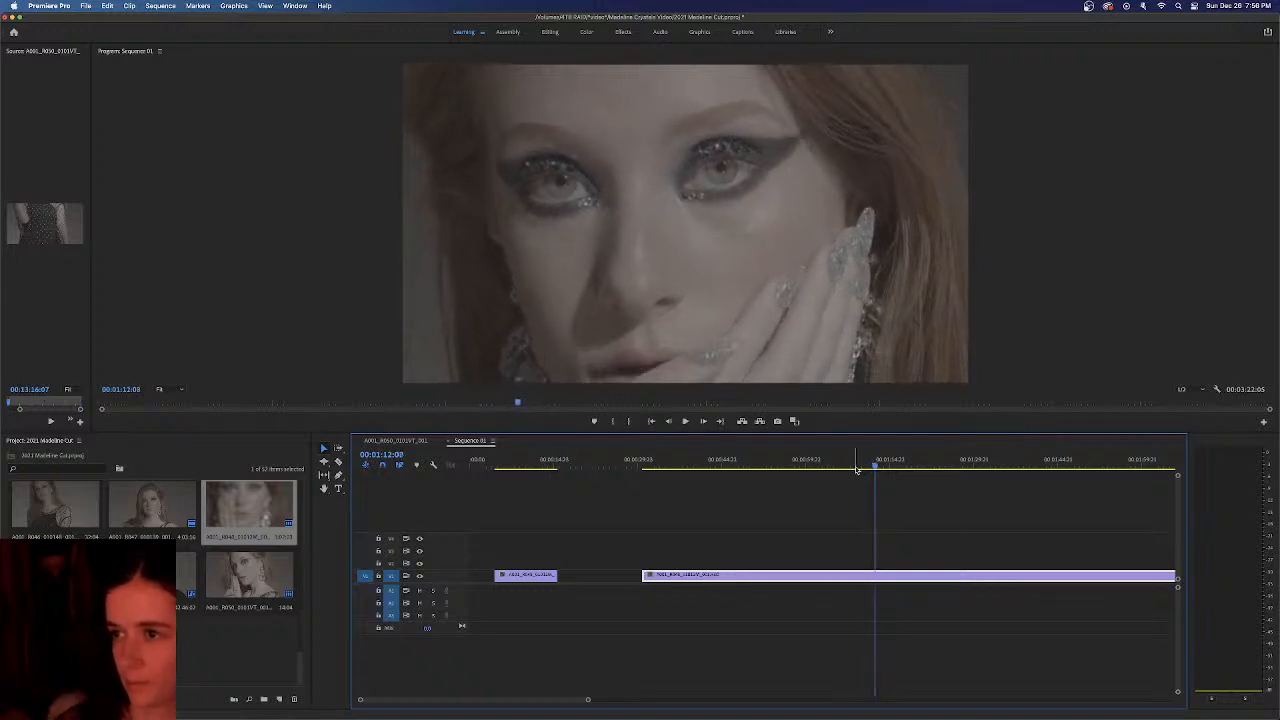
key(Right)
key(Right)
key(Right)
key(Right)
key(Right)
key(Right)
key(Right)
key(Right)
key(Right)
key(Right)
key(Right)
key(Right)
key(Right)
key(Right)
key(Right)
key(Right)
key(Right)
key(Right)
key(Right)
key(Right)
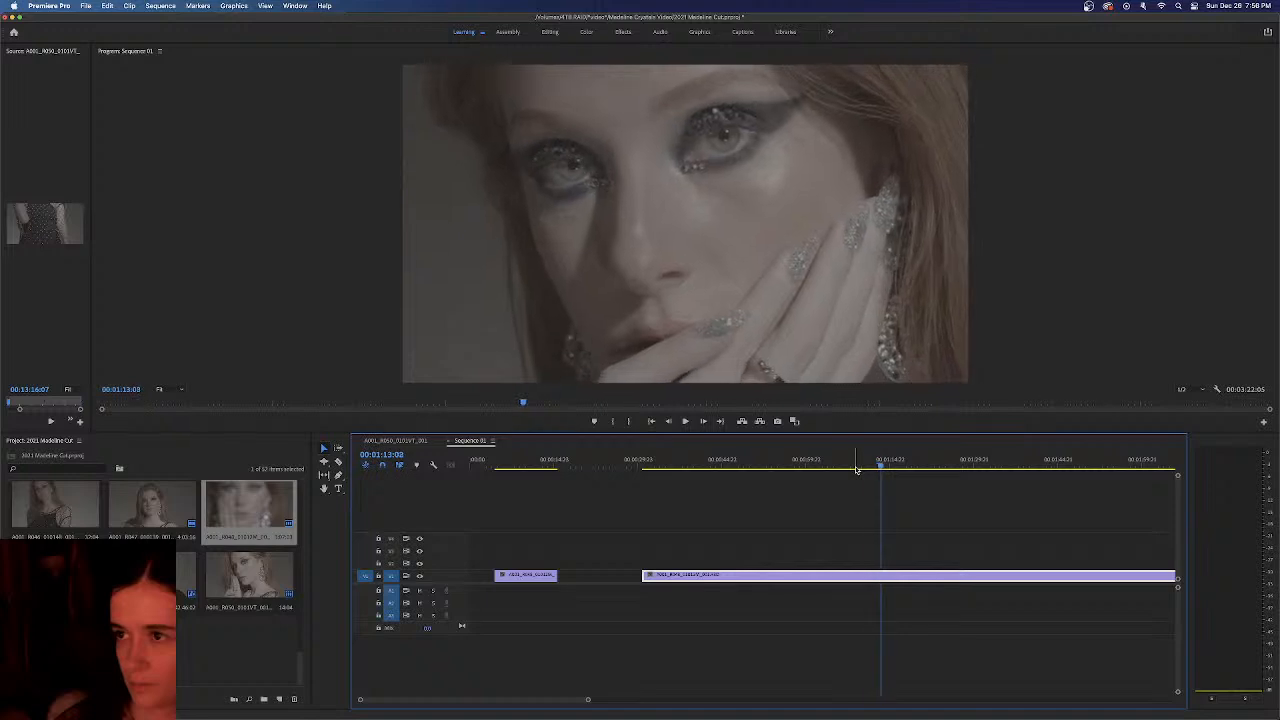
key(Right)
key(Right)
key(Right)
key(Right)
key(Right)
key(Right)
key(Right)
key(Right)
key(Right)
key(Right)
key(Right)
key(Right)
key(Right)
key(Right)
key(Right)
key(Right)
key(Right)
key(Right)
key(Right)
key(Right)
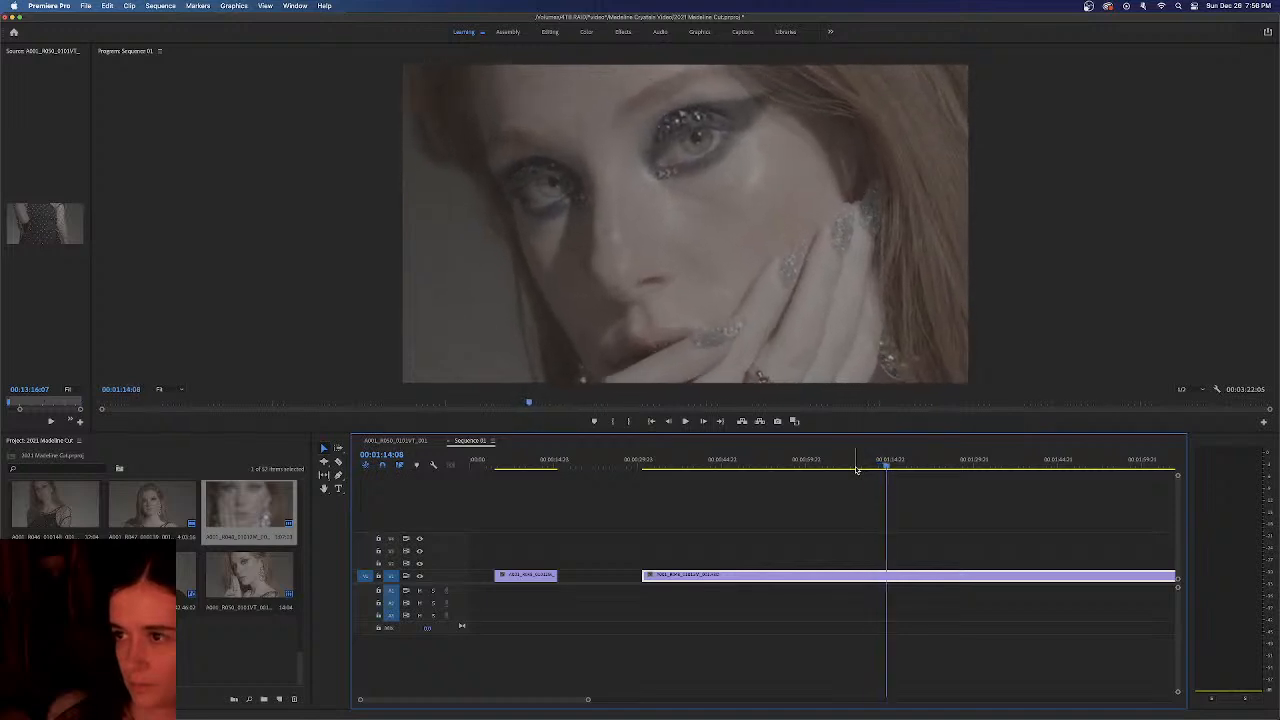
key(Right)
key(Right)
key(Right)
key(Right)
key(Right)
key(Right)
key(Right)
key(Right)
key(Right)
key(Right)
key(Right)
key(Right)
key(Right)
key(Right)
key(Right)
key(Right)
key(Right)
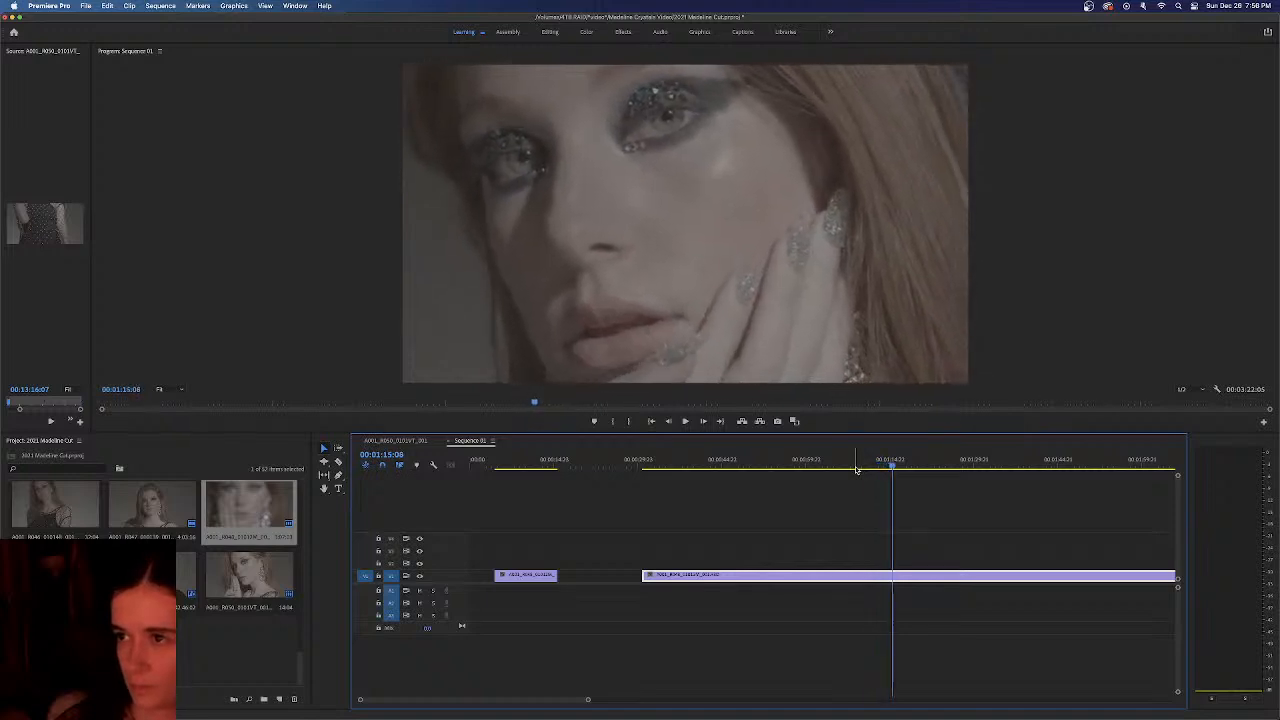
key(Left)
key(Left)
key(Left)
key(Left)
key(Left)
key(Left)
key(Left)
key(Left)
key(Left)
key(Left)
key(Left)
key(Left)
key(Left)
key(Left)
key(Left)
key(Left)
key(Left)
key(Left)
key(Left)
key(Left)
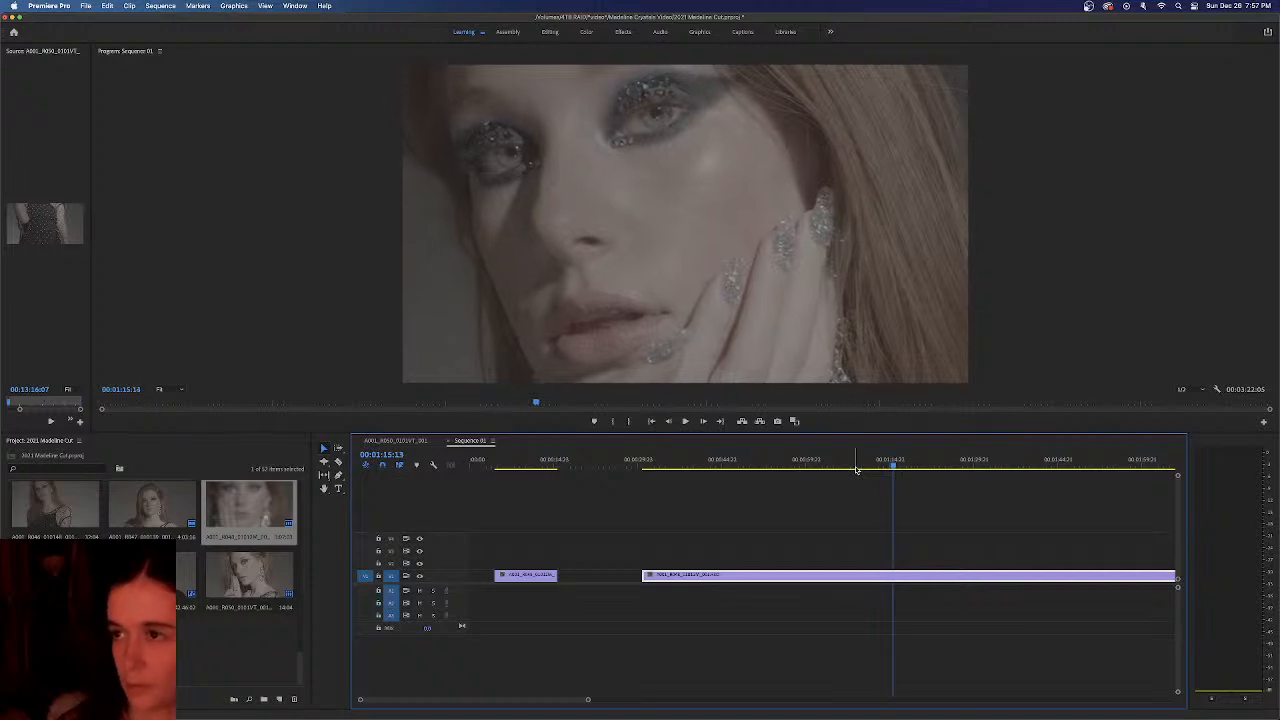
key(Left)
key(Left)
key(Left)
key(Left)
key(Left)
key(Left)
key(Left)
key(Left)
key(Left)
key(Left)
key(Left)
key(Left)
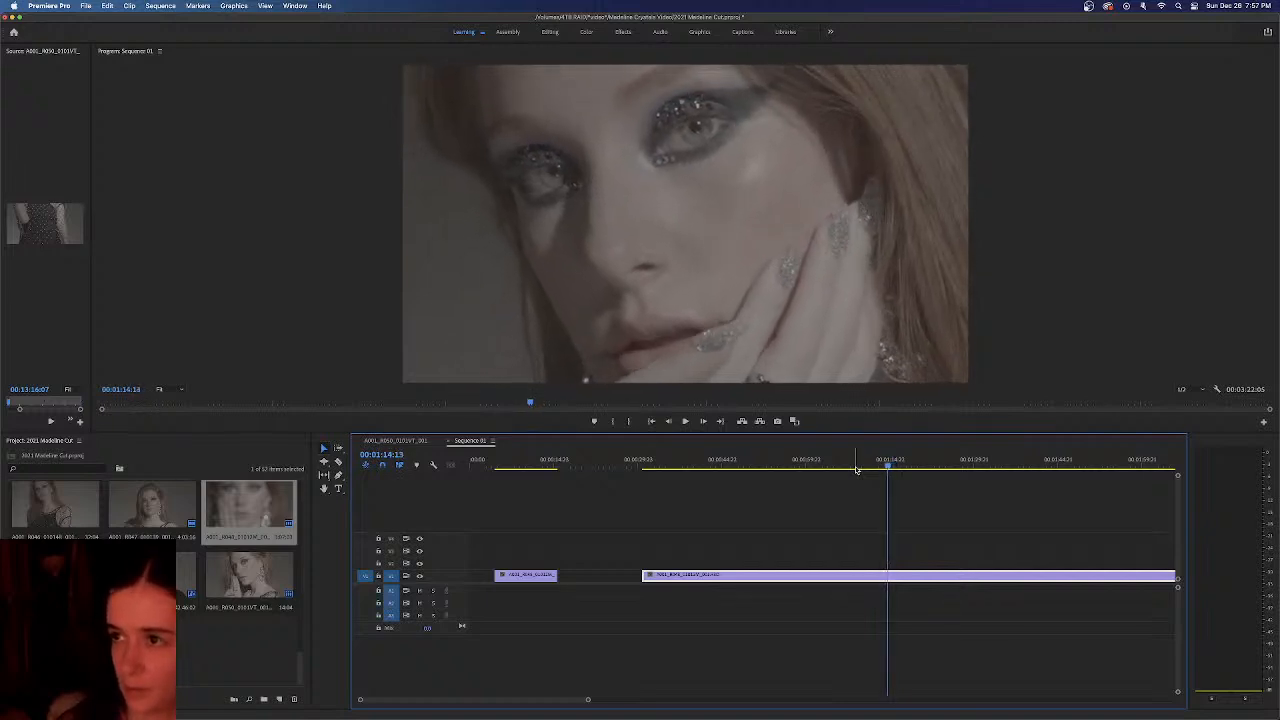
key(Right)
key(Right)
key(Right)
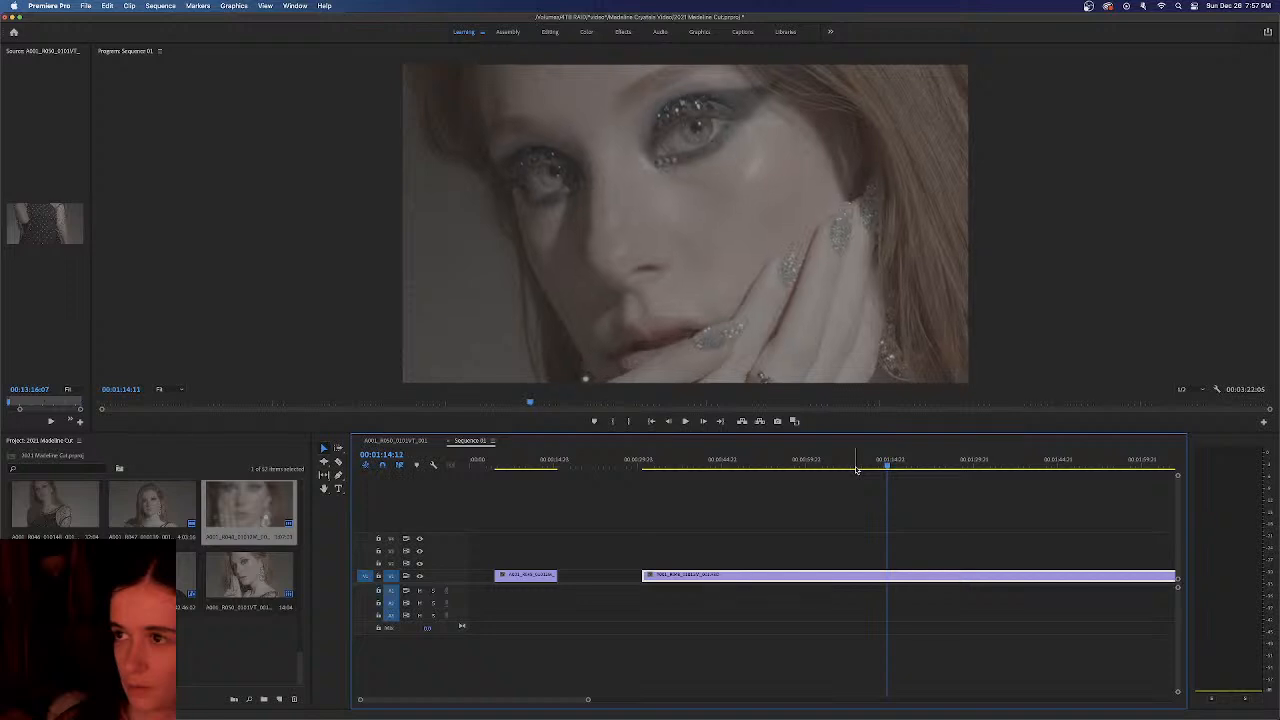
key(Right)
key(Right)
key(Right)
key(Left)
click(892, 575)
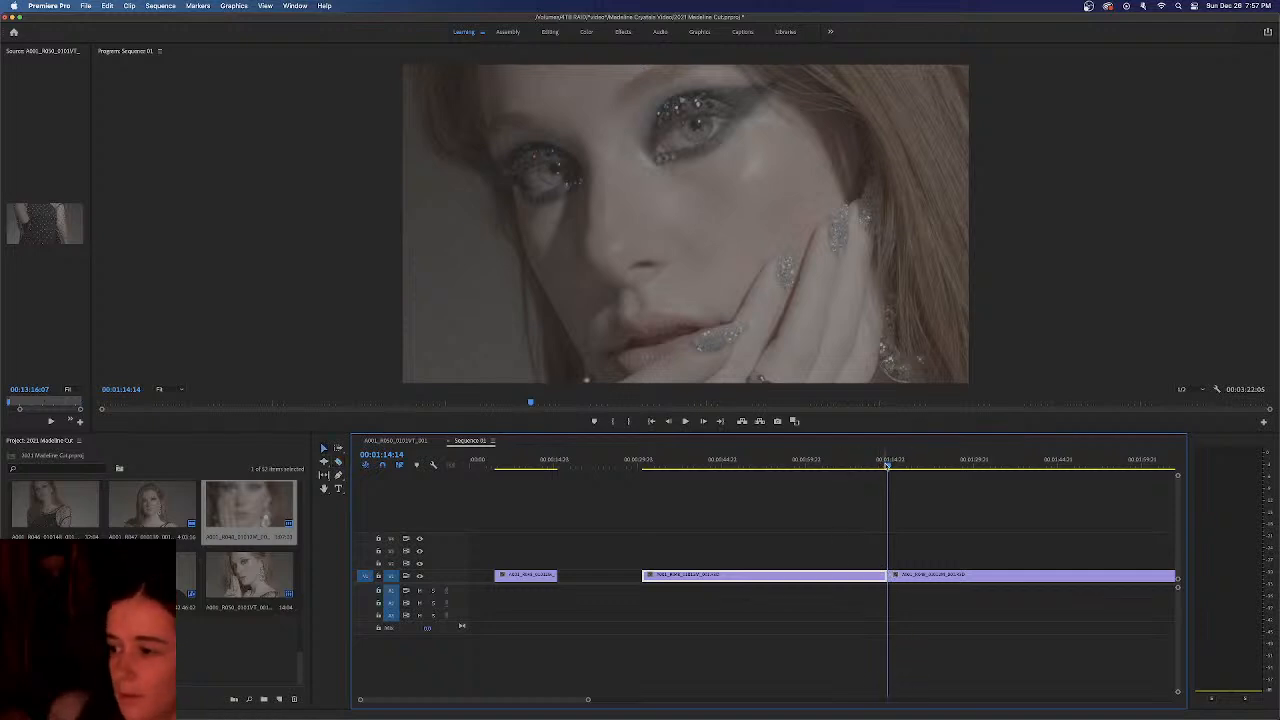
Cut the long piece at 00:01:06:12 and move the section up to 00:01:14:14 onto V2, directly after the first V1 piece
click(874, 470)
drag(874, 470, 843, 485)
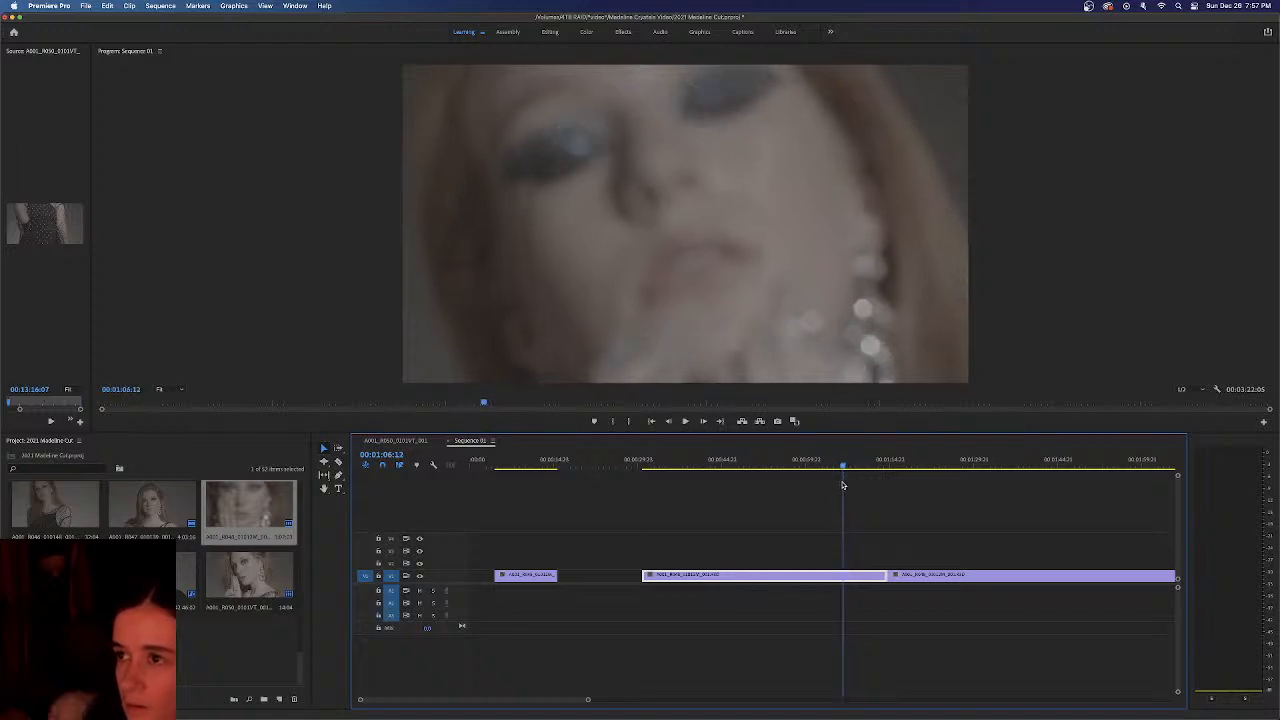
key(c)
click(845, 575)
key(v)
drag(866, 578, 575, 563)
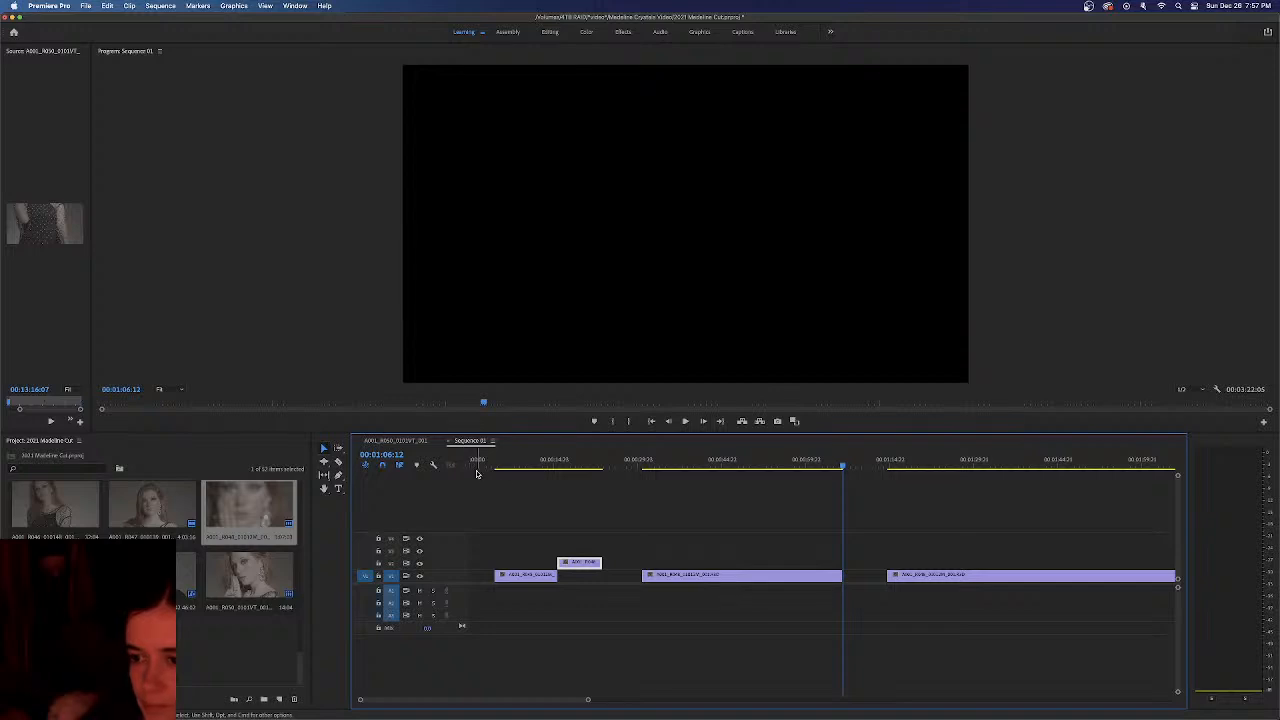
Play back the first piece on V1 and the short selected piece on V2
click(487, 468)
key(space)
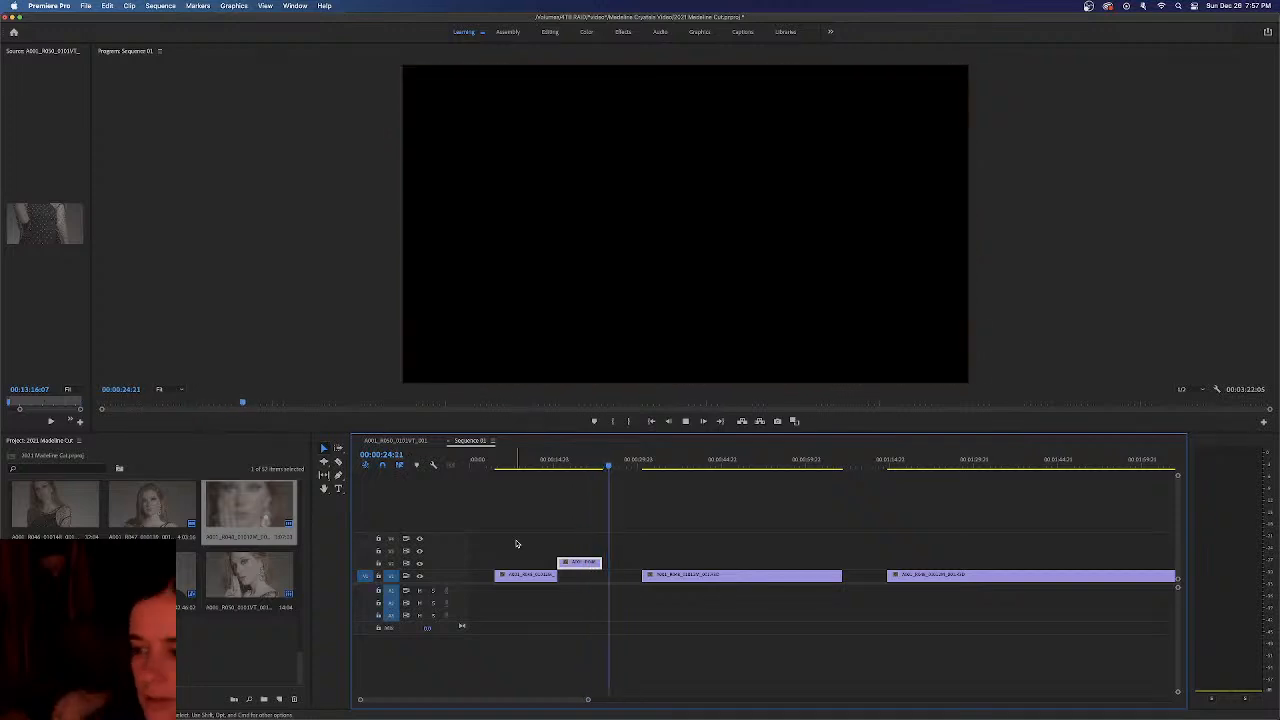
key(space)
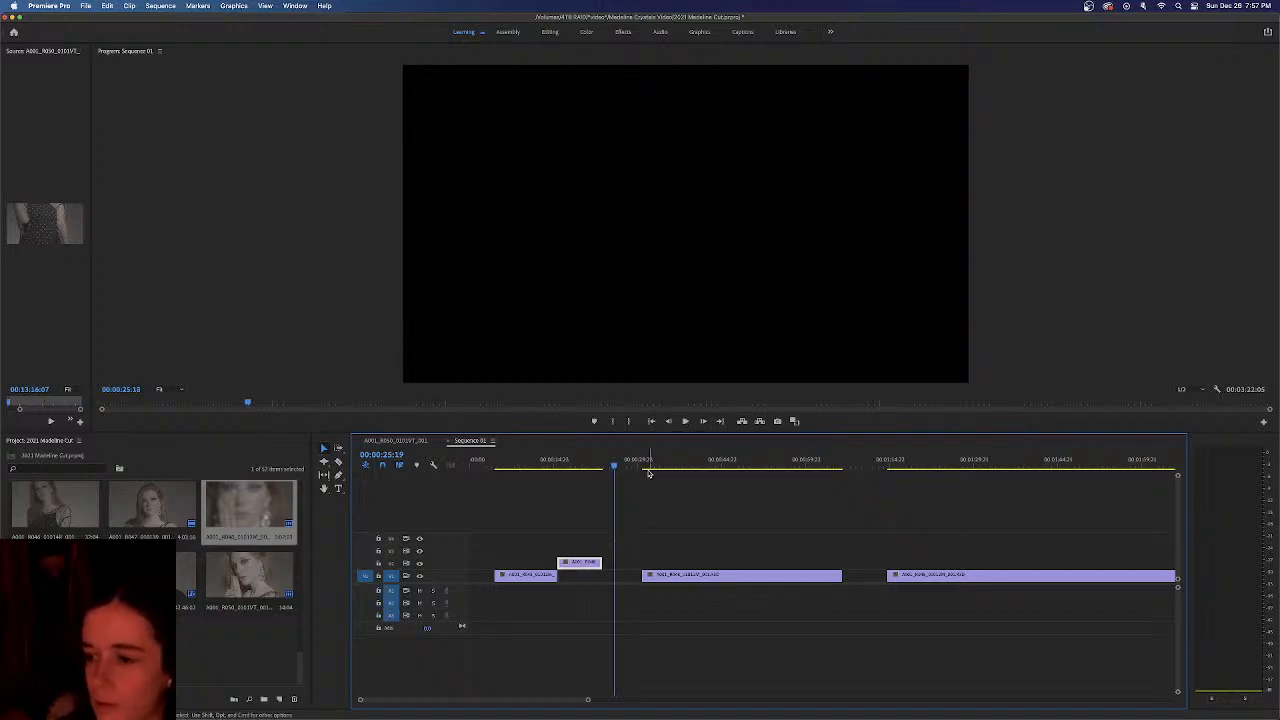
Cut the last long V1 piece at 00:01:19:16 and move the short part before the cut to V3, starting where the middle piece ends
drag(645, 468, 880, 463)
key(space)
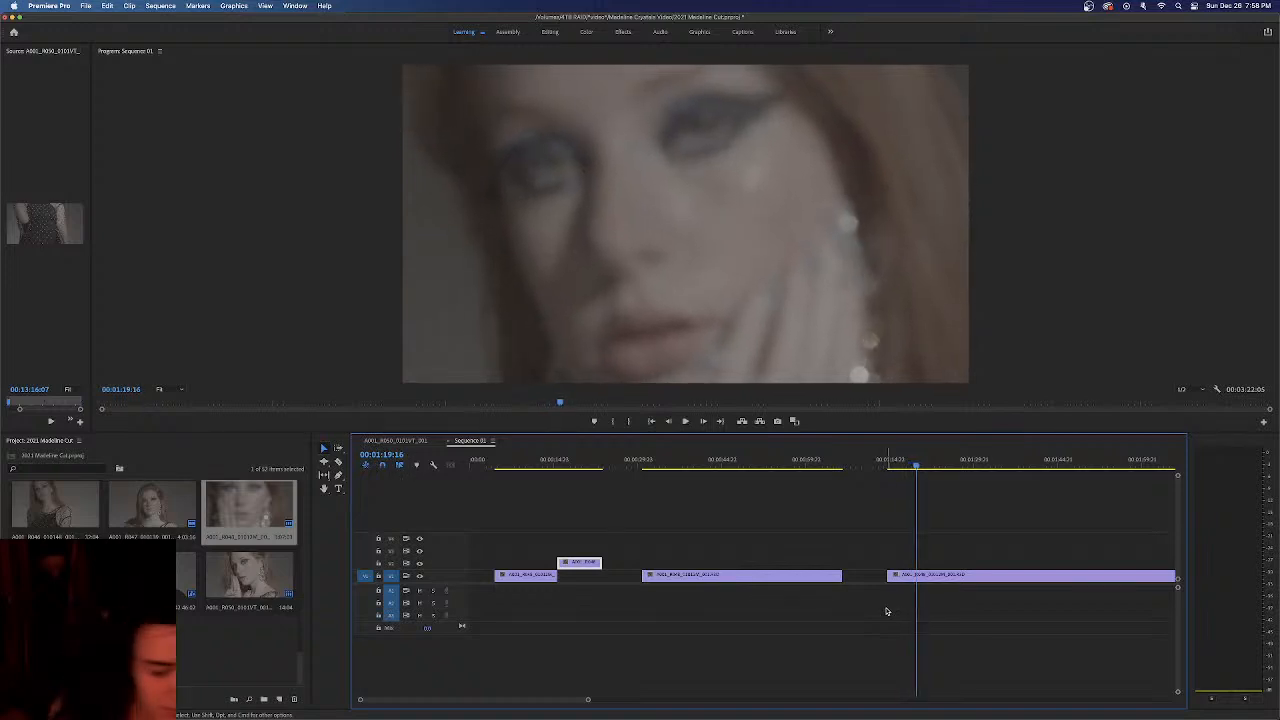
click(918, 576)
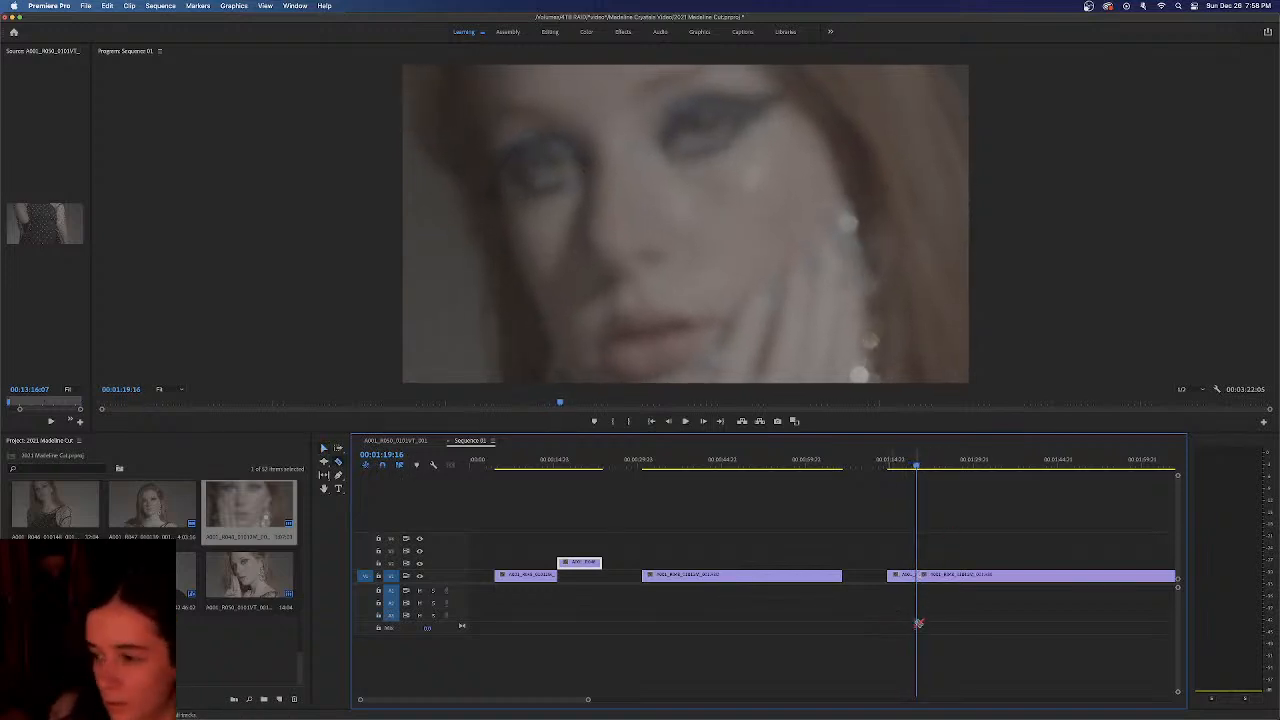
drag(903, 576, 859, 553)
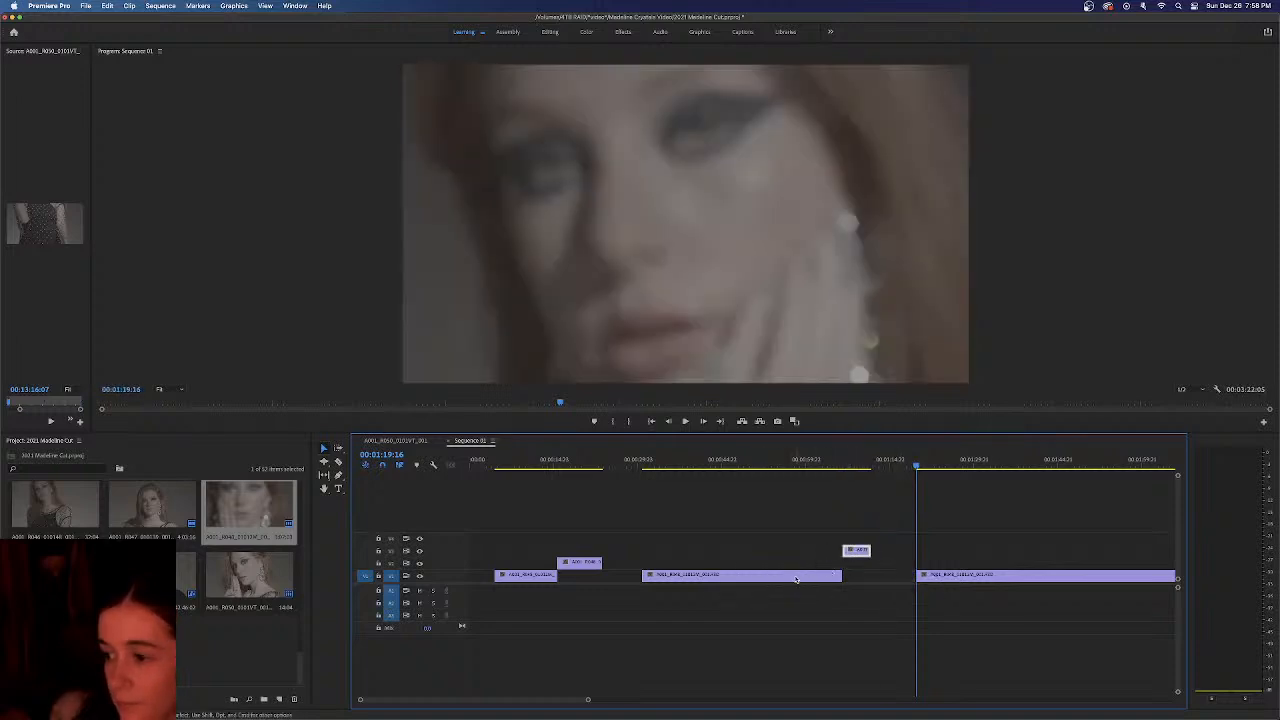
Move the last long piece up to V2 about 7 seconds later, and shift the short V3 piece about 6 seconds later
drag(988, 570, 1029, 560)
click(855, 553)
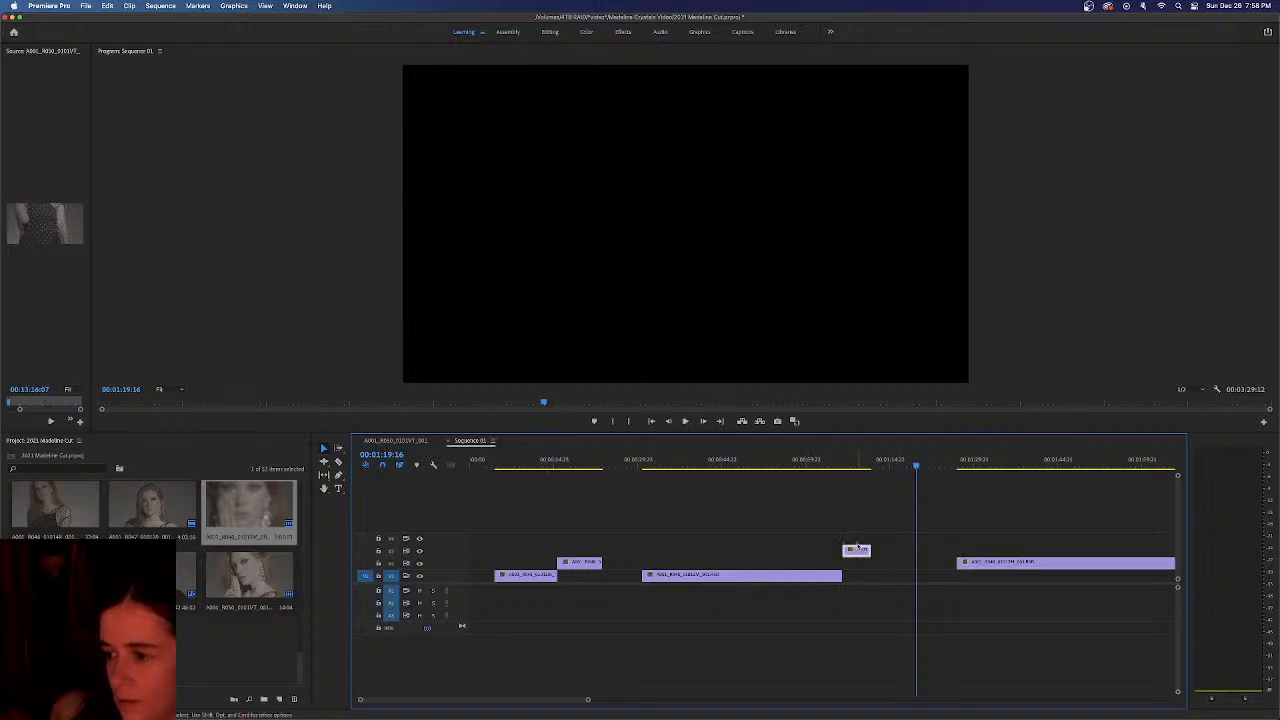
drag(867, 553, 900, 553)
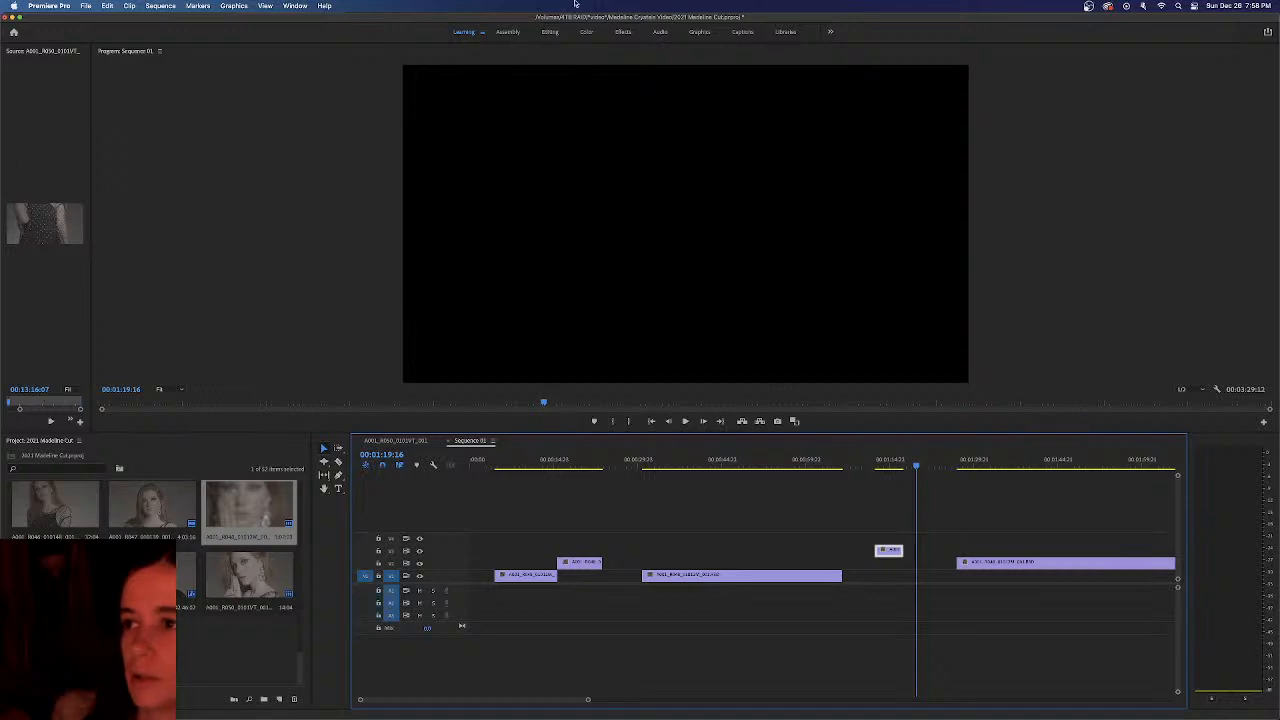
Switch to the Color workspace
click(589, 31)
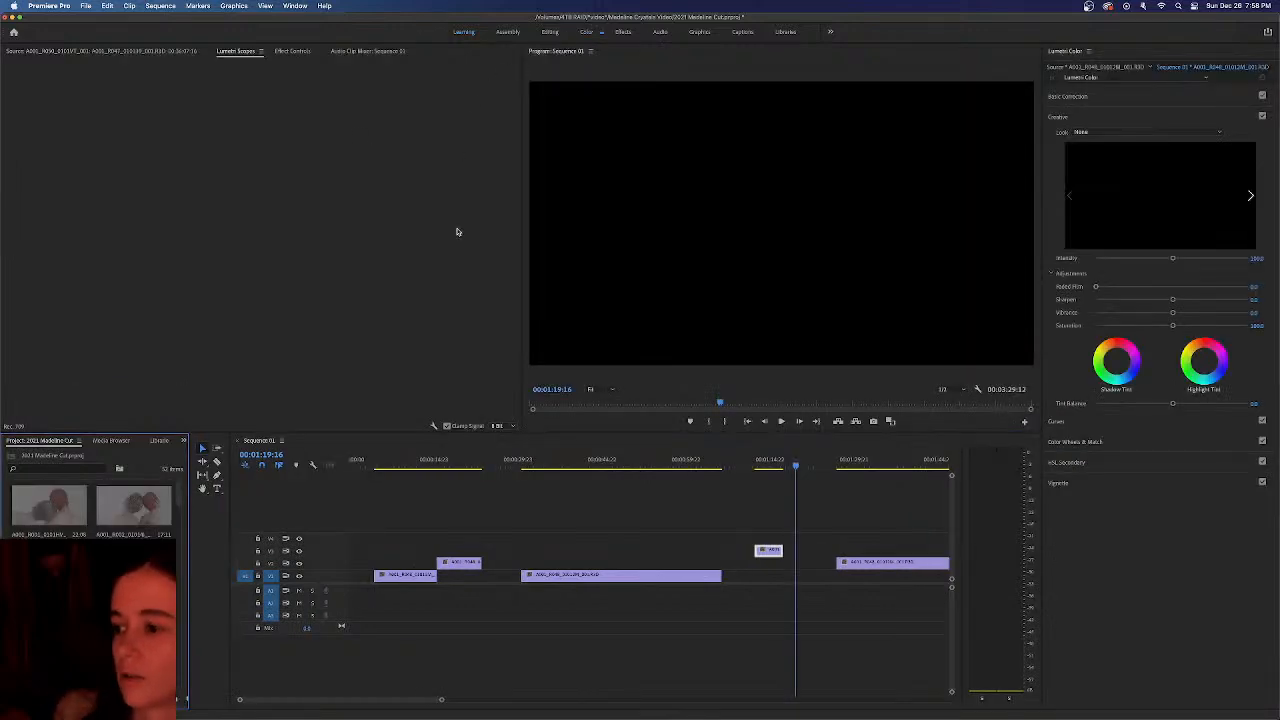
Select the short clip on V3 and place the playhead on its first frame at 00:01:12:07
click(768, 551)
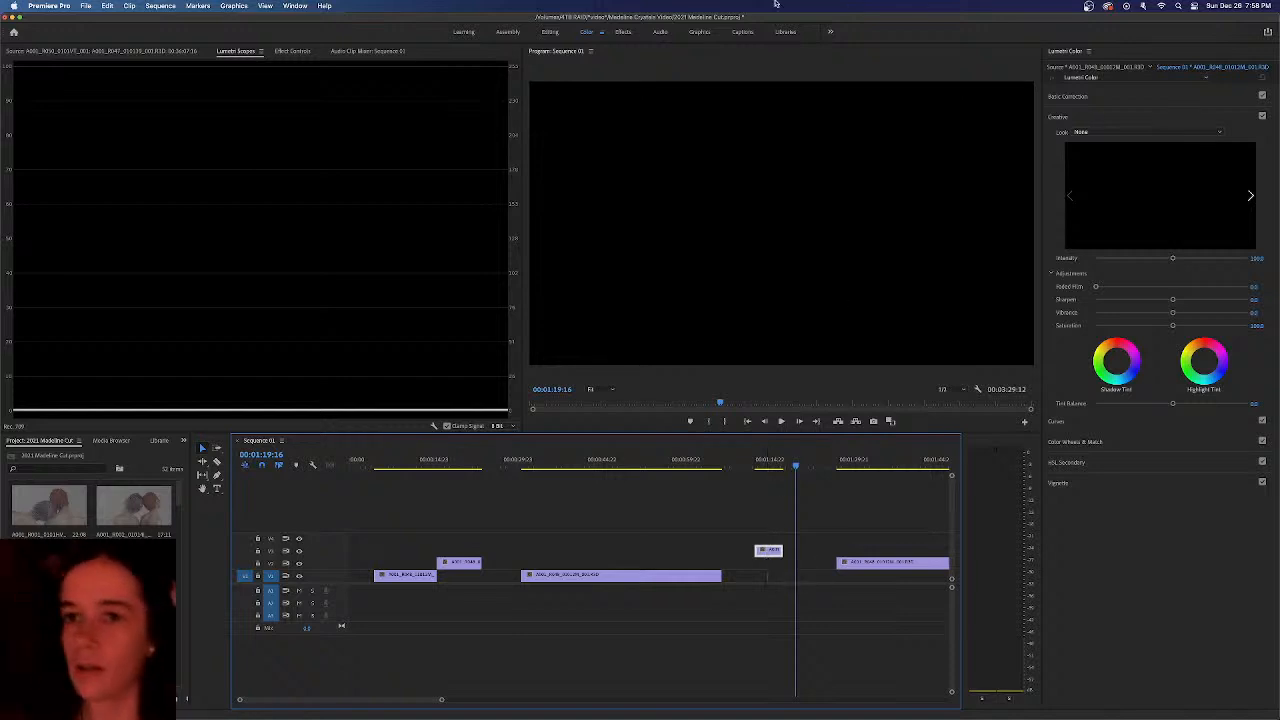
drag(798, 470, 756, 465)
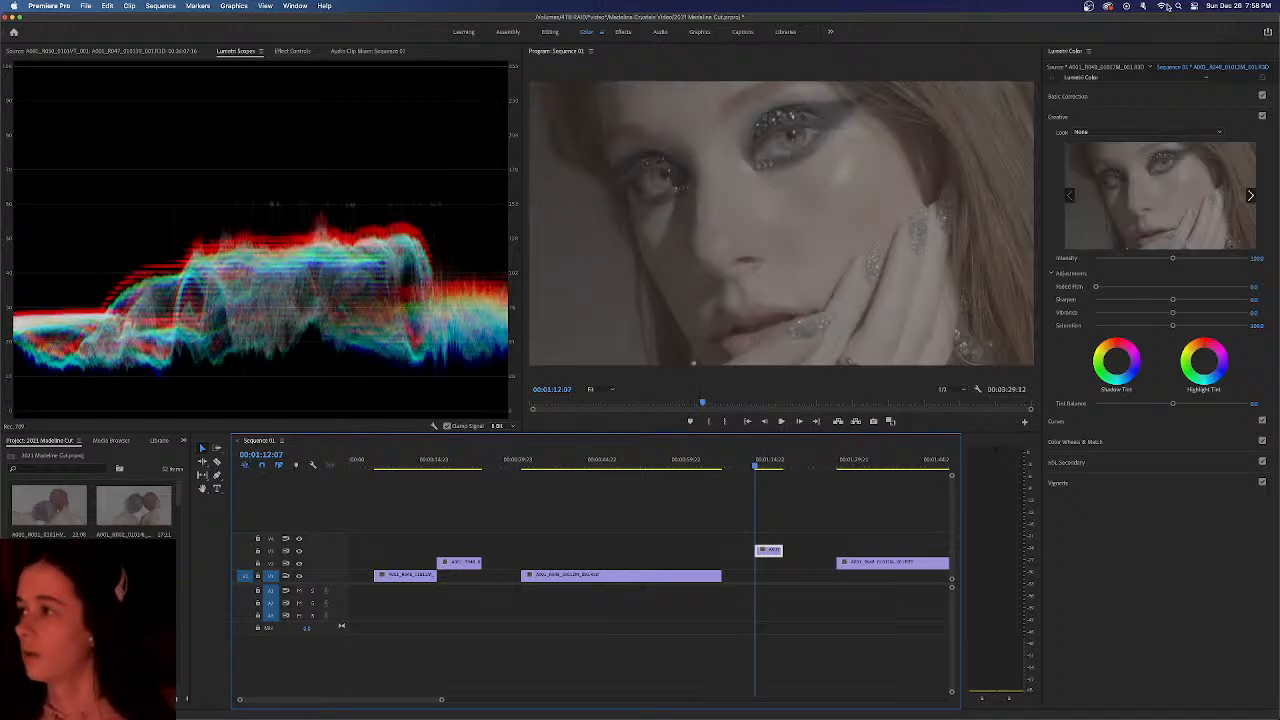
click(1194, 6)
click(1192, 8)
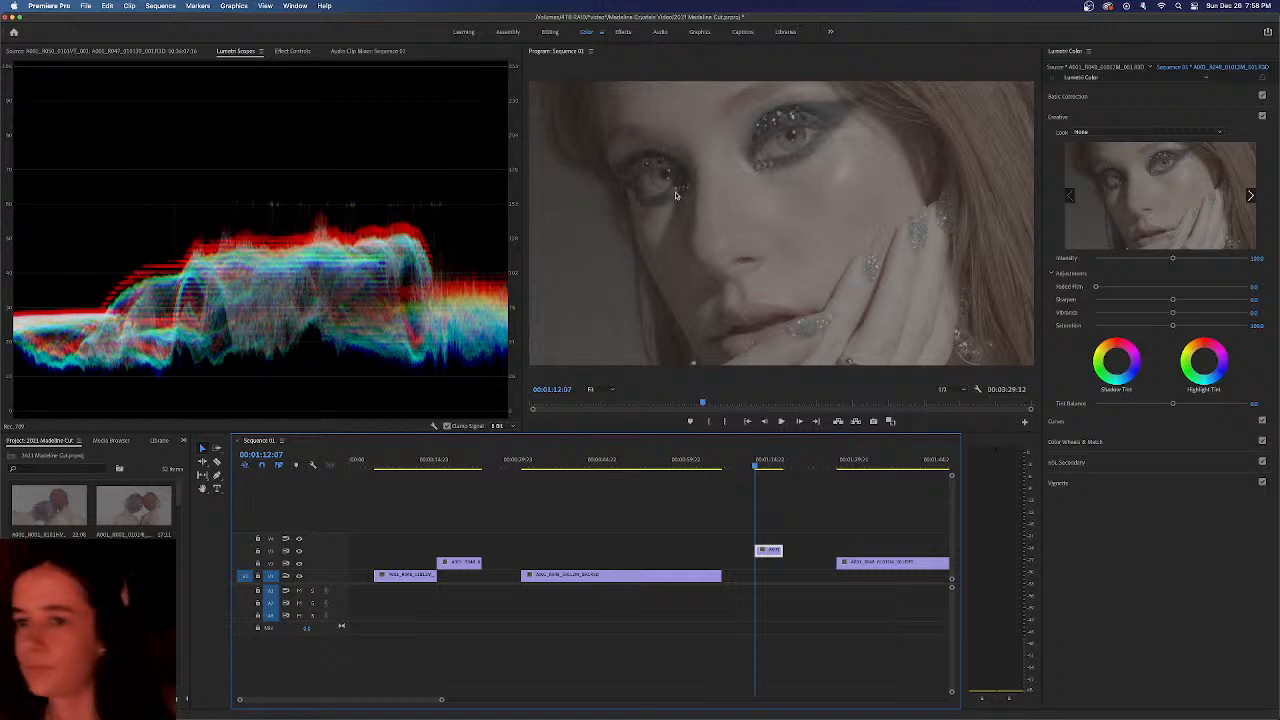
Show the V3 clip's effect controls, scrub through its opening second and return the playhead to its first frame
click(292, 51)
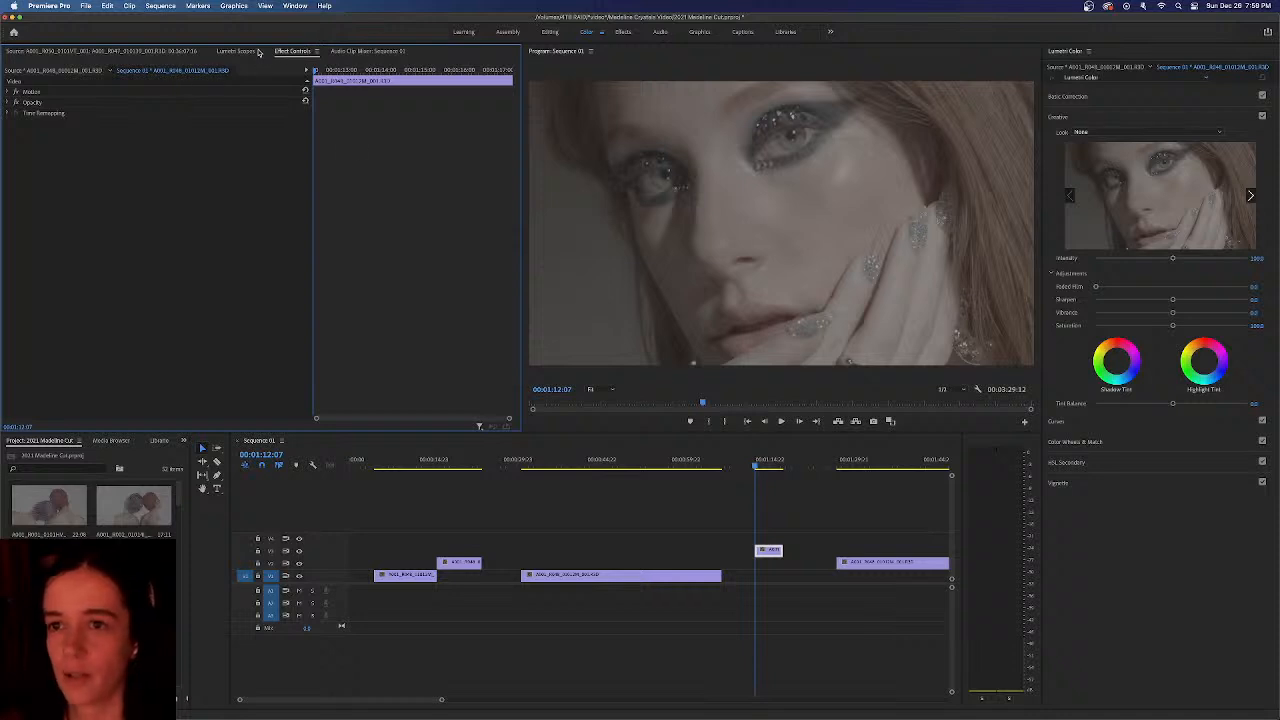
click(753, 467)
mouse_move(753, 467)
mouse_down()
mouse_move(785, 467)
mouse_move(760, 466)
mouse_up()
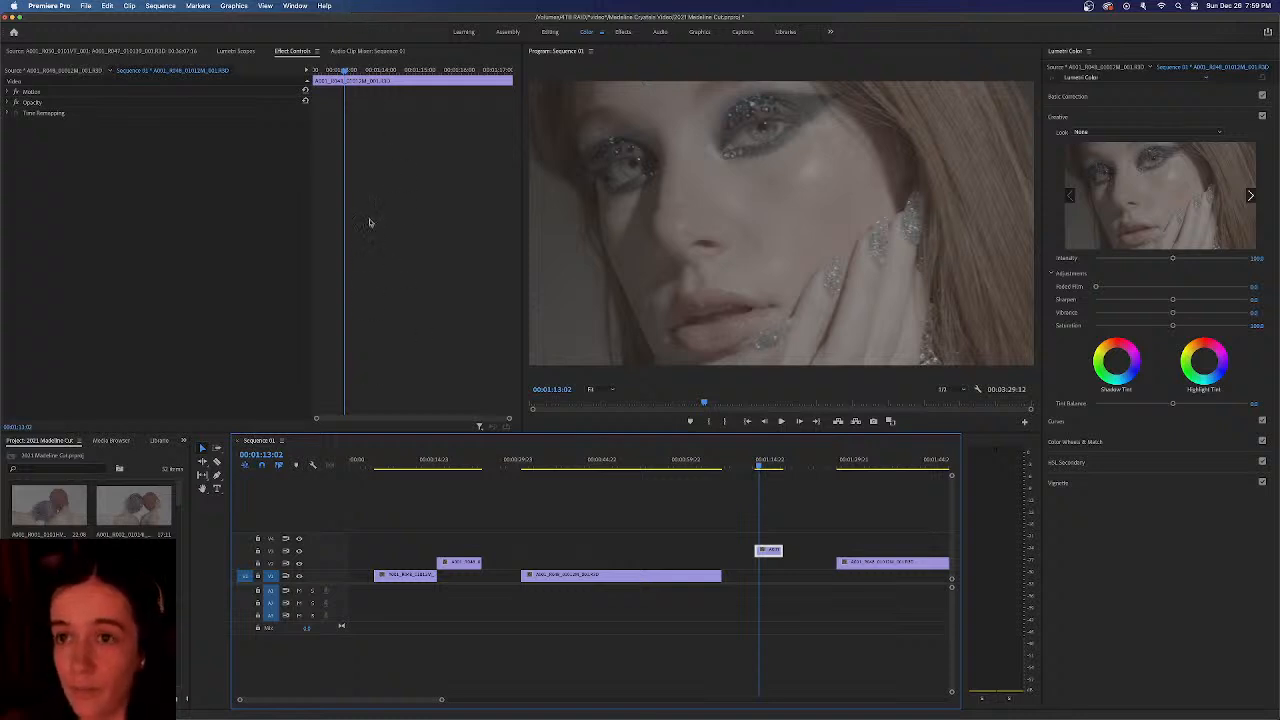
drag(343, 68, 309, 68)
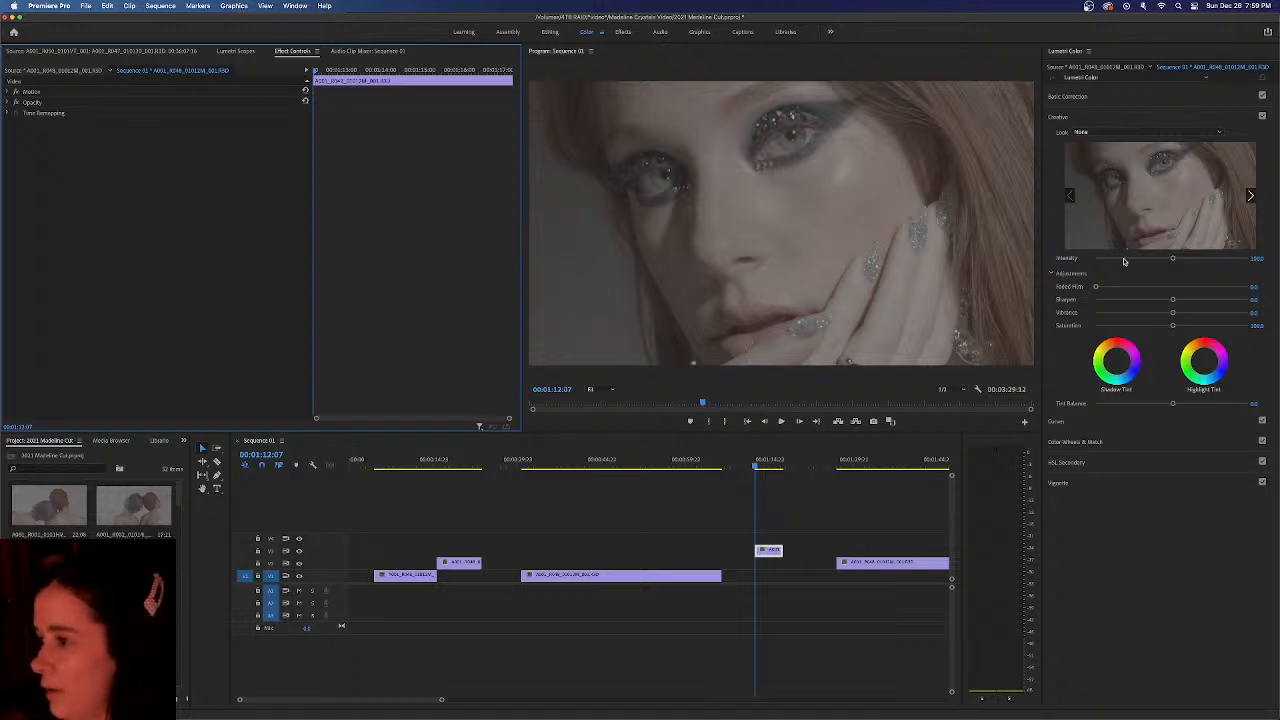
Set the clip's Basic Correction to temperature about 14, tint -1.5 and contrast about 49, and play it back
click(1090, 98)
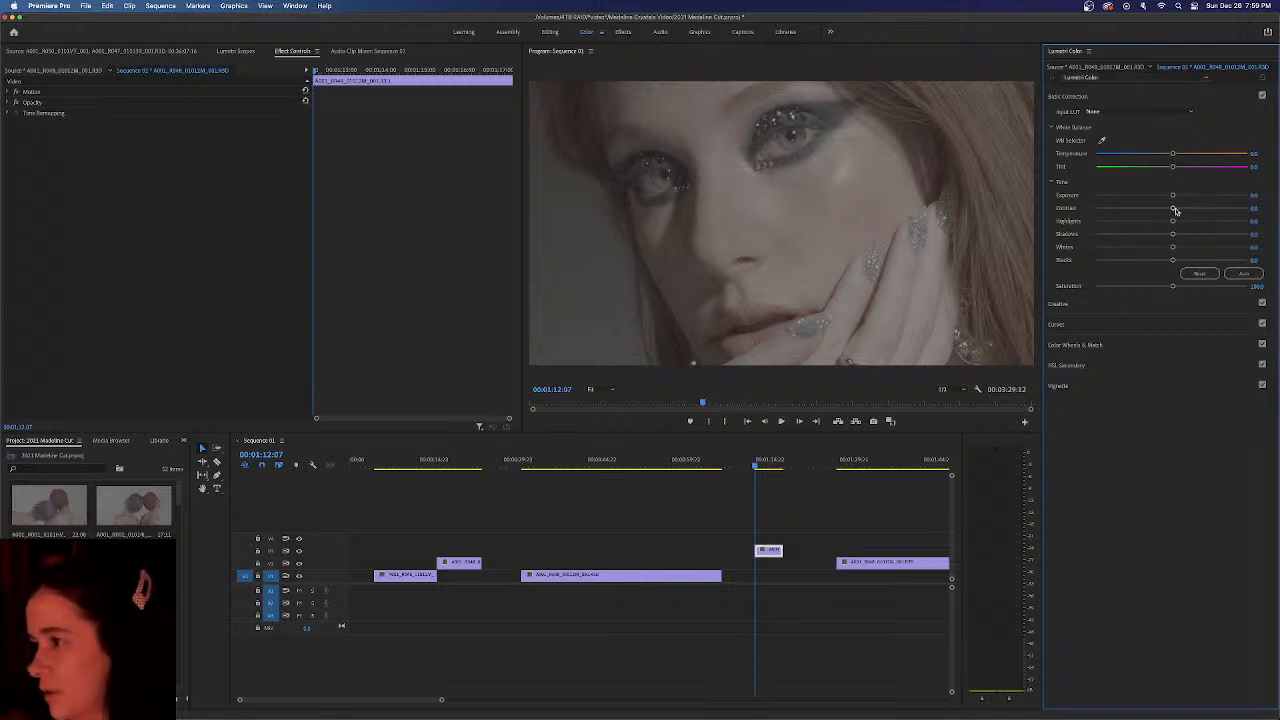
drag(1176, 210, 1179, 210)
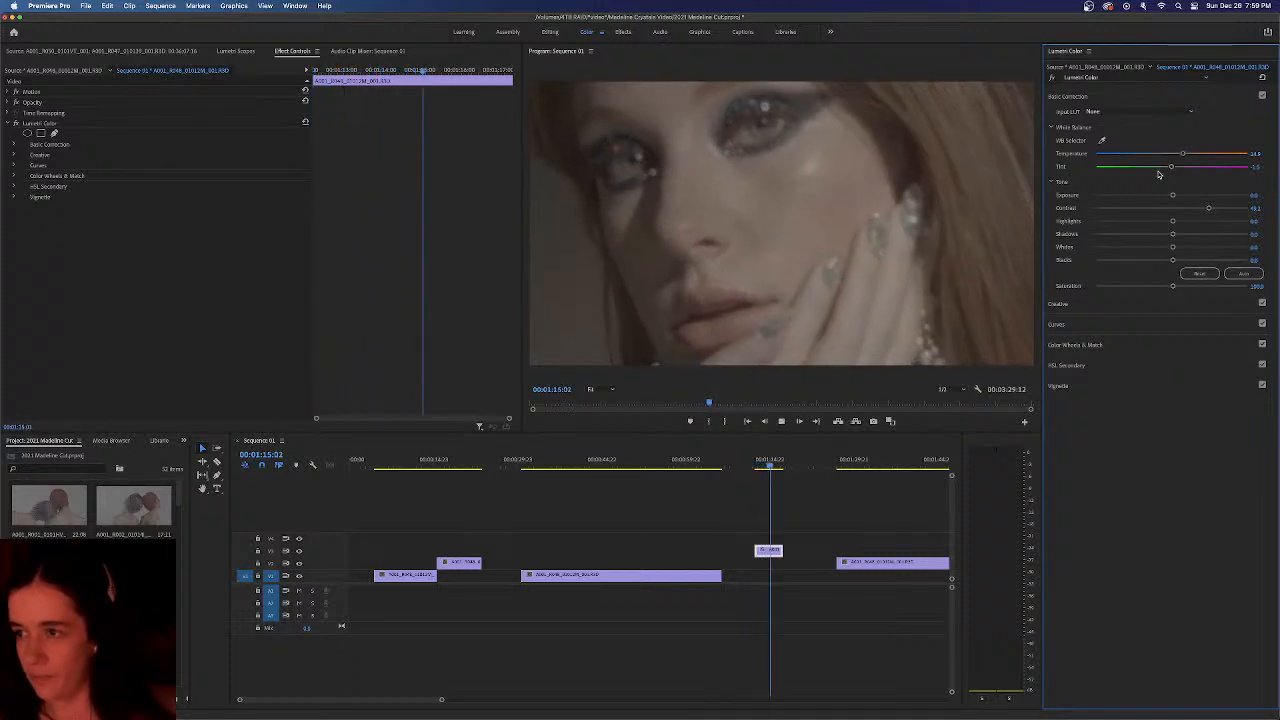
key(space)
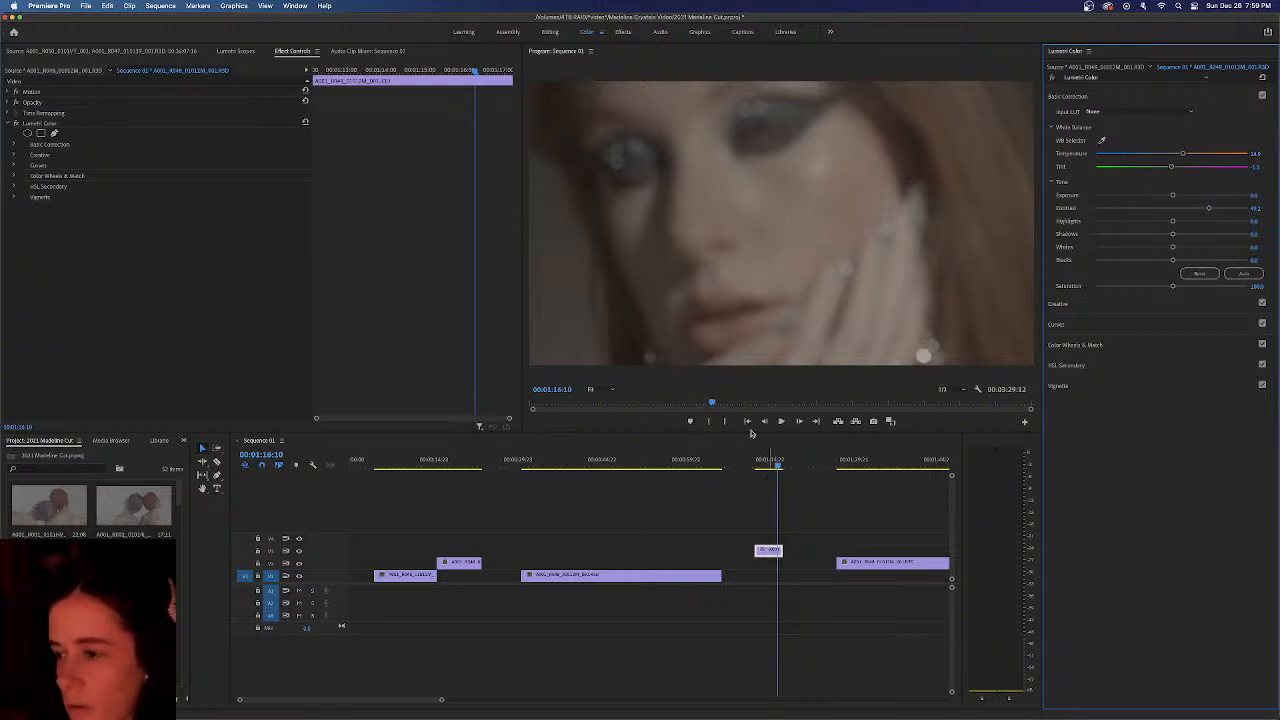
drag(475, 71, 221, 79)
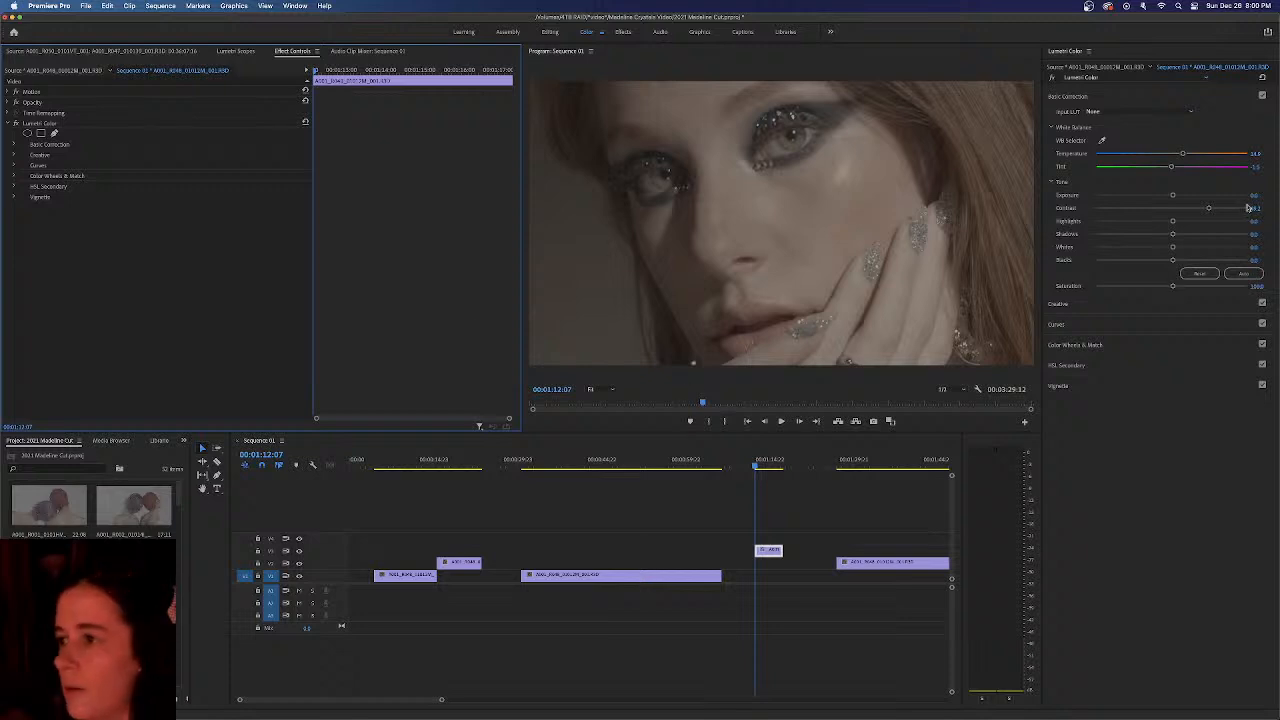
Set the clip's contrast to 0, and try out a slight magenta tint and lower highlights
click(1173, 169)
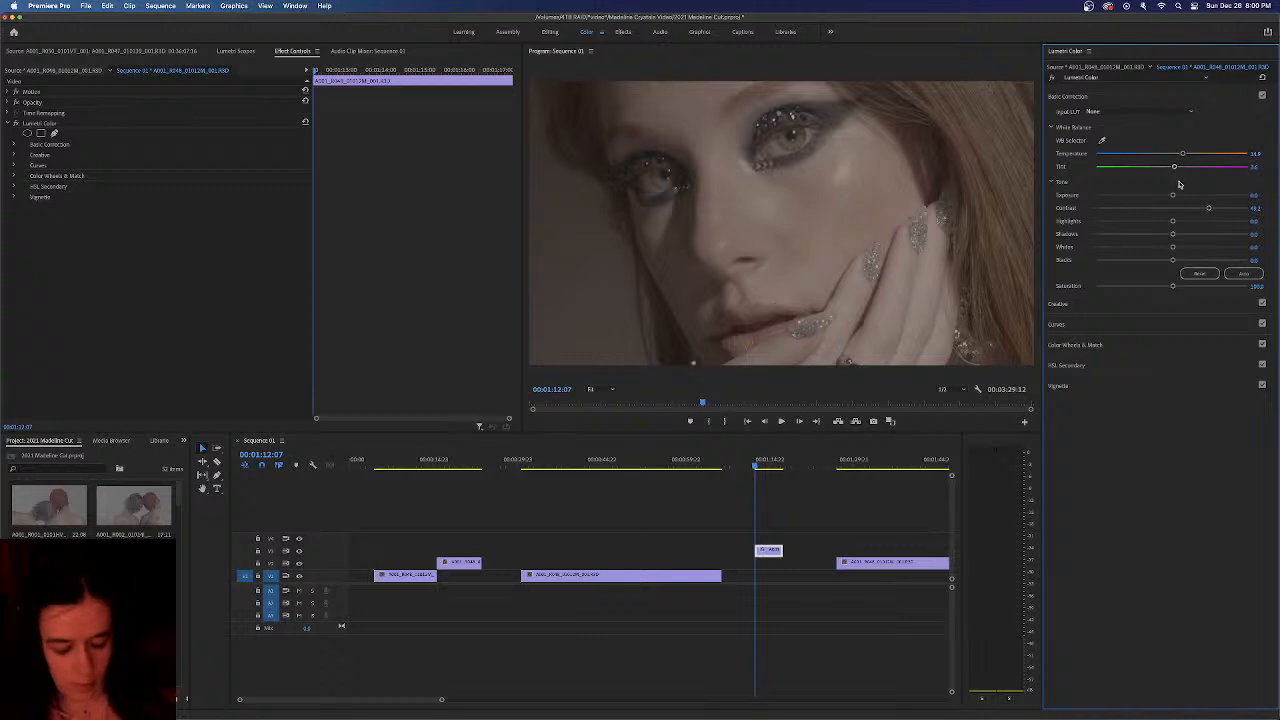
click(1257, 208)
text(0)
key(Return)
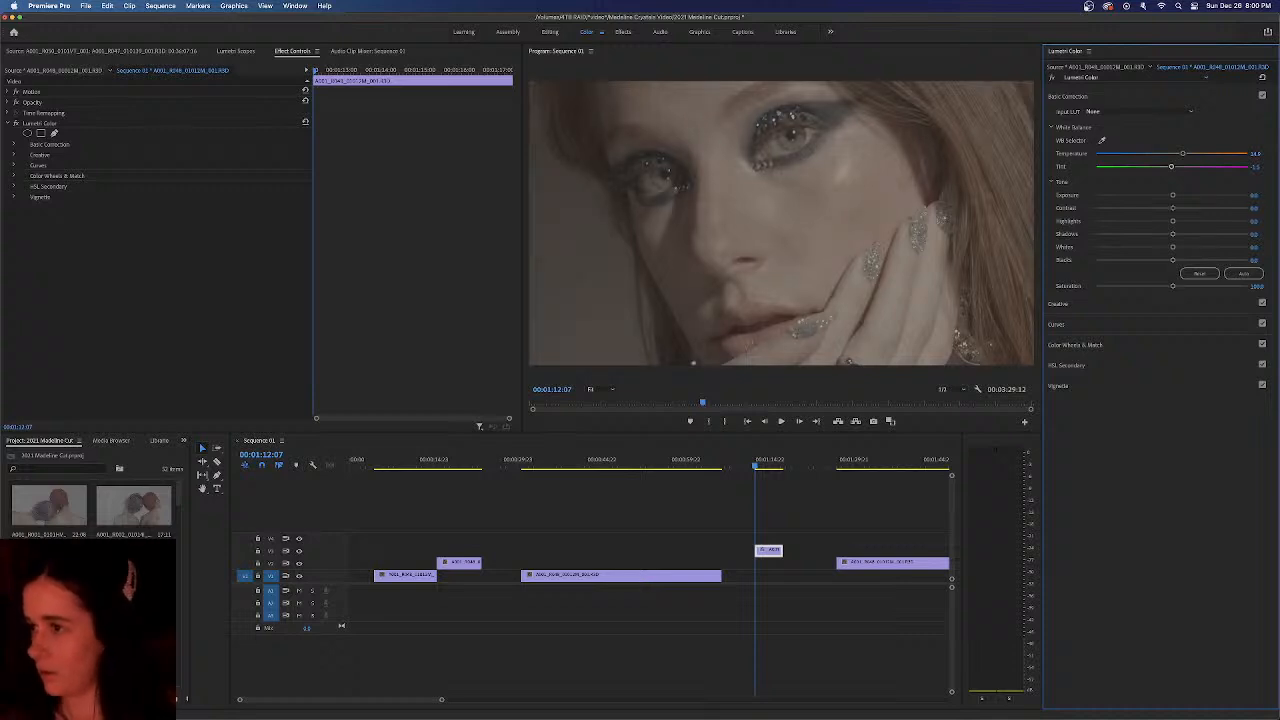
drag(1173, 222, 1159, 220)
click(1256, 220)
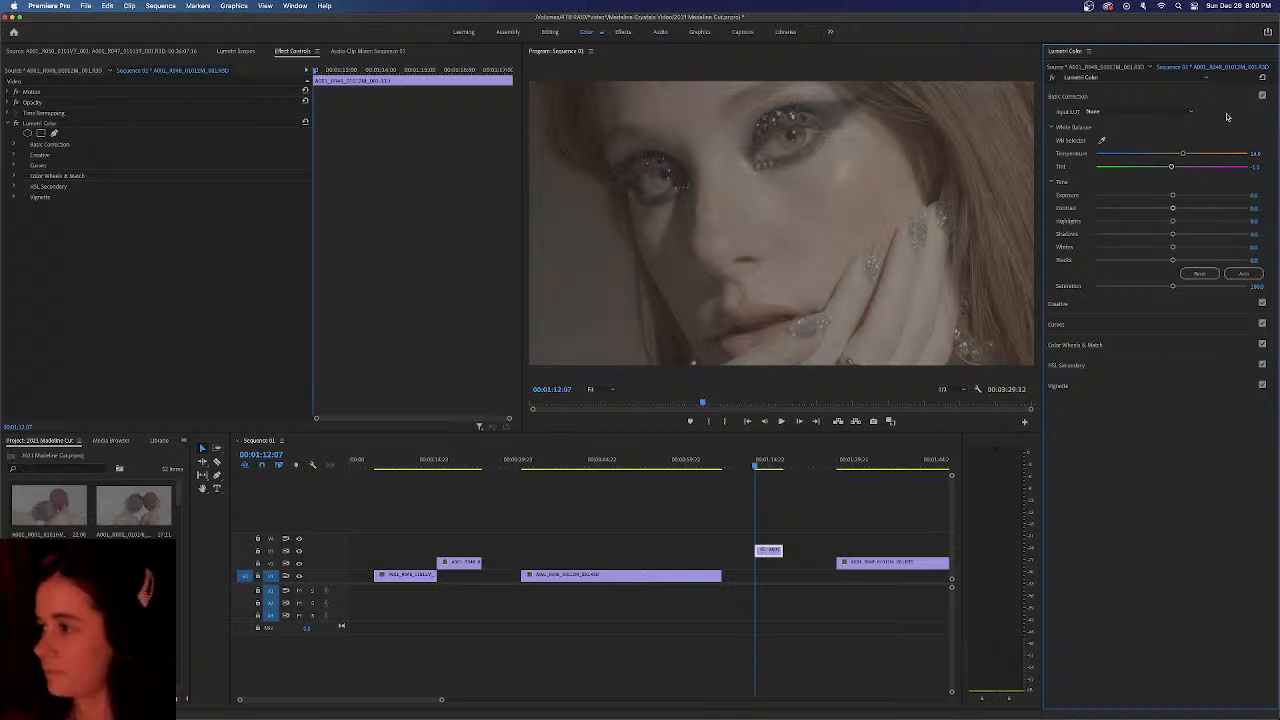
click(1110, 340)
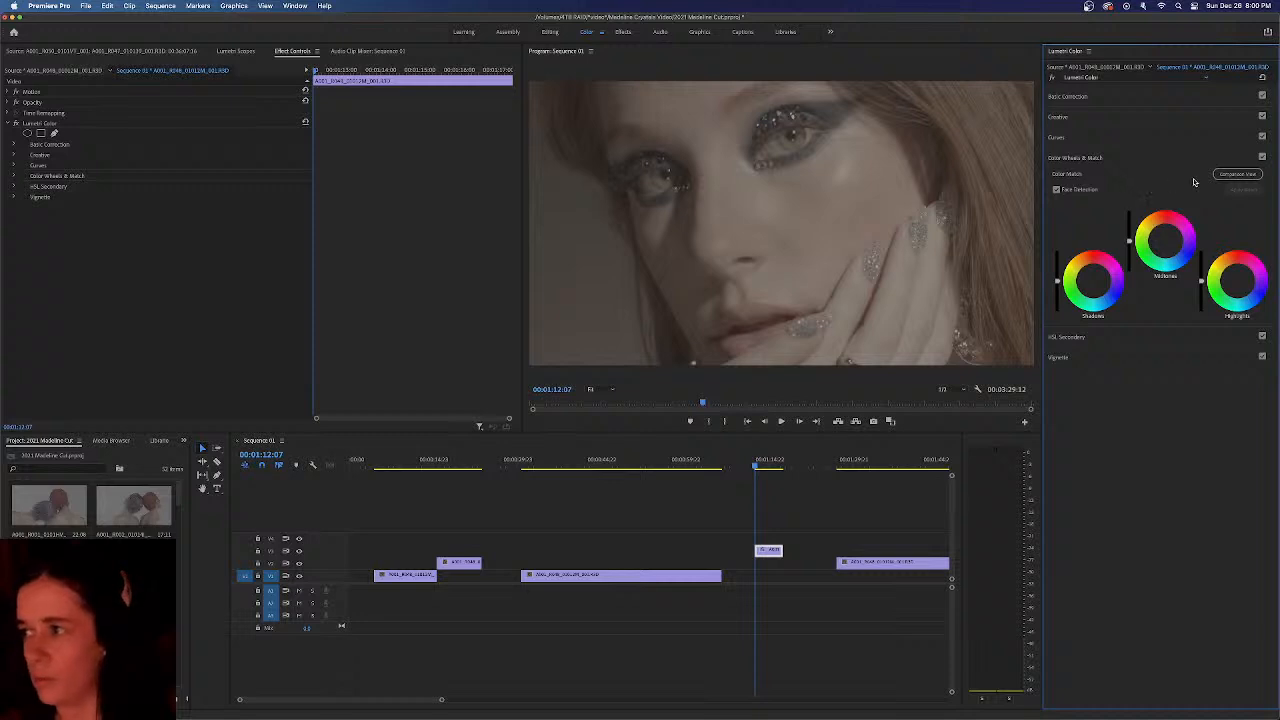
click(1237, 174)
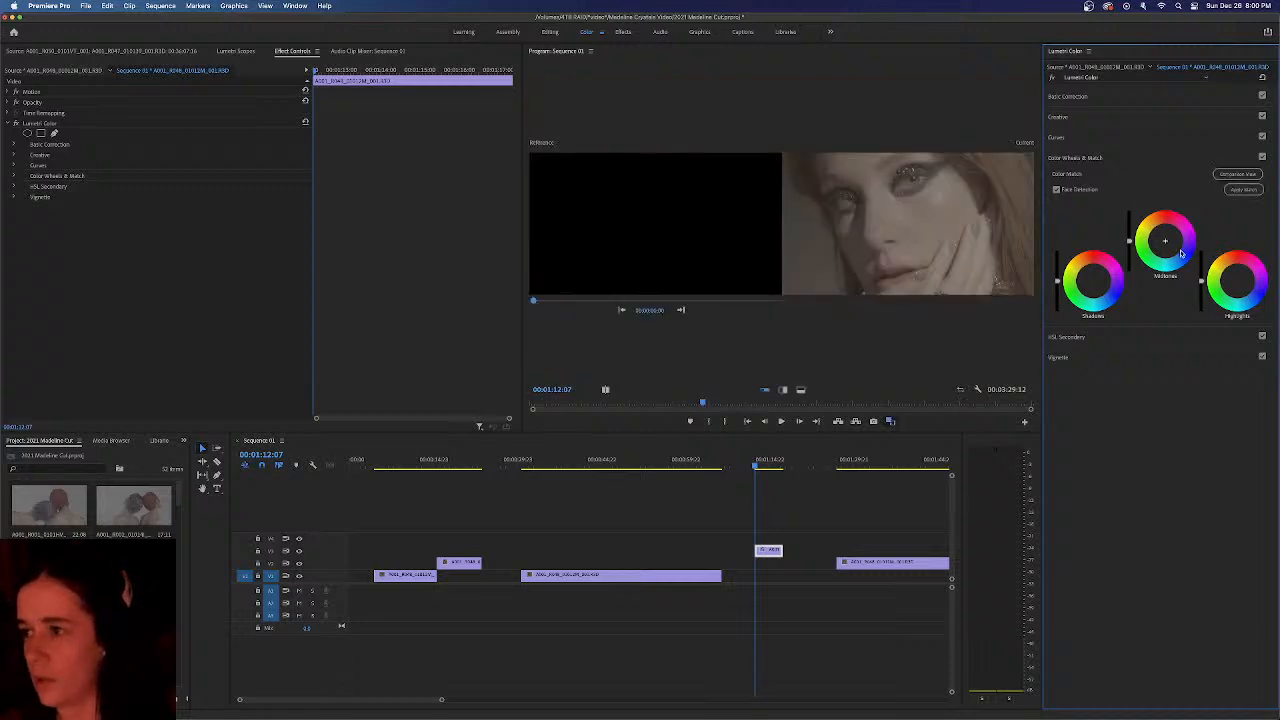
click(1237, 174)
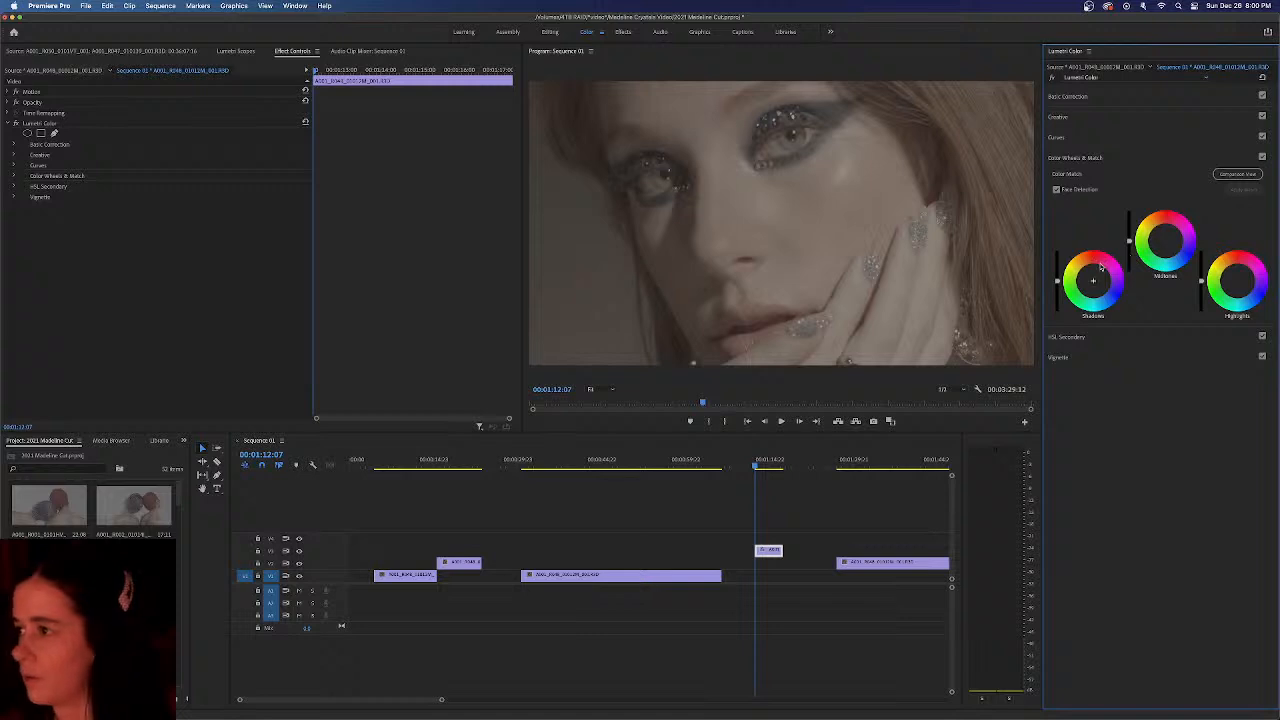
Shape the master RGB curve around a diagonal midpoint with lowered highlights and slightly lowered shadows, and compare the clip with and without Curves
click(1104, 139)
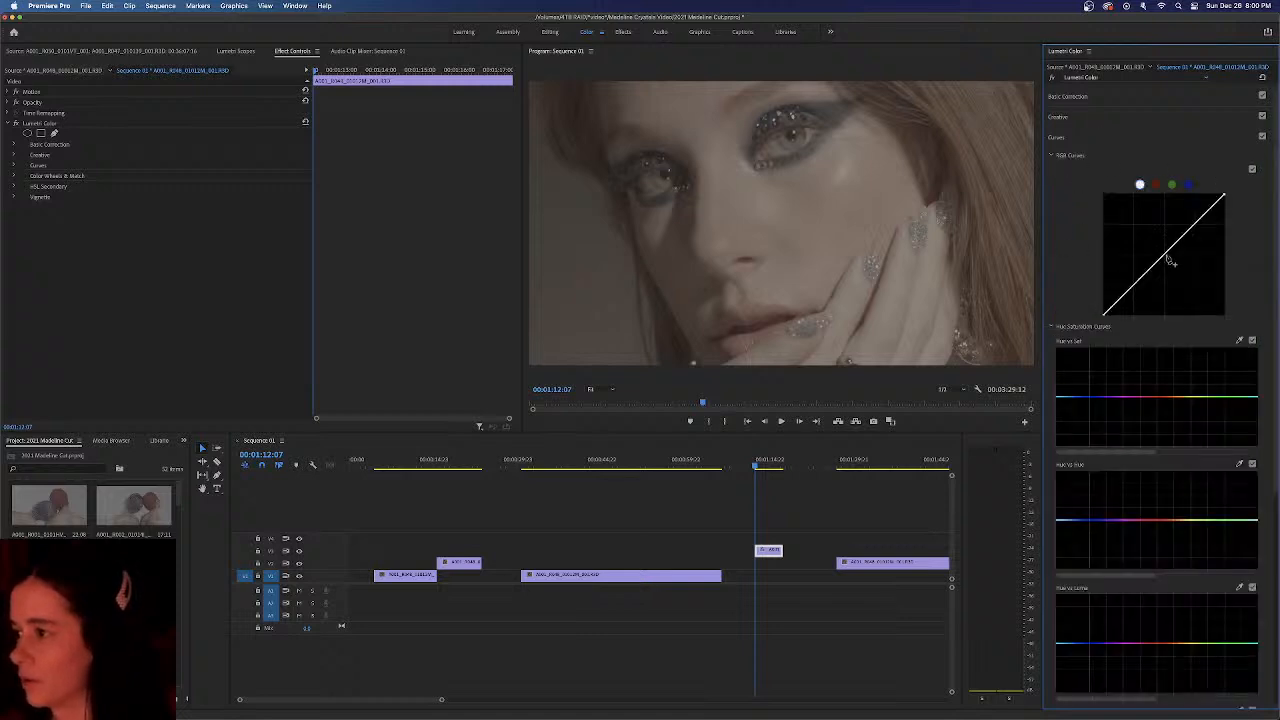
drag(1167, 254, 1170, 262)
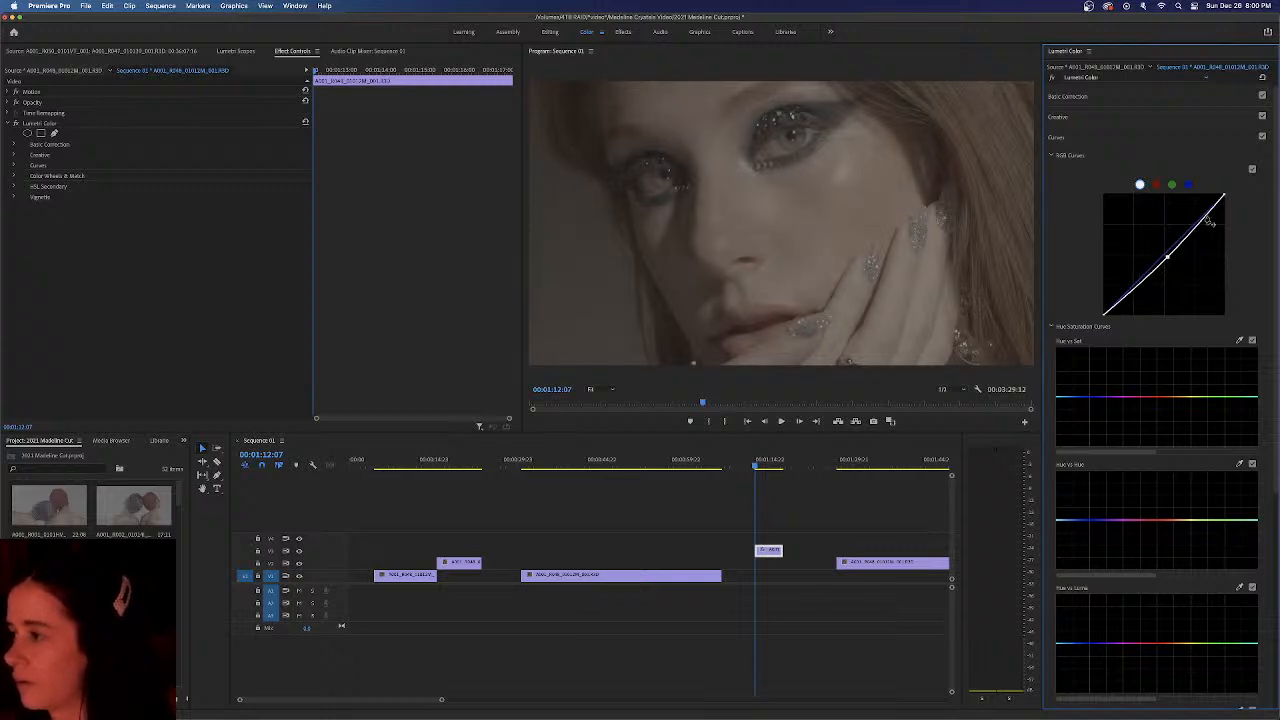
drag(1168, 260, 1163, 256)
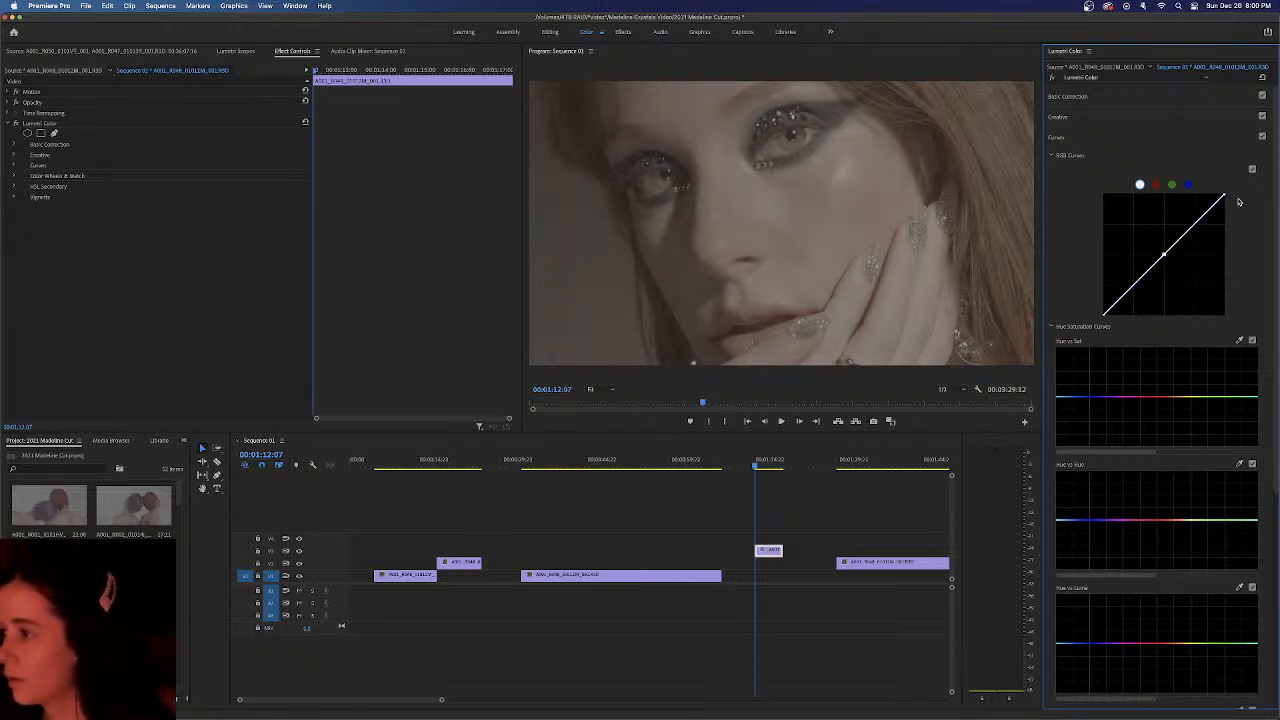
drag(1226, 199, 1204, 230)
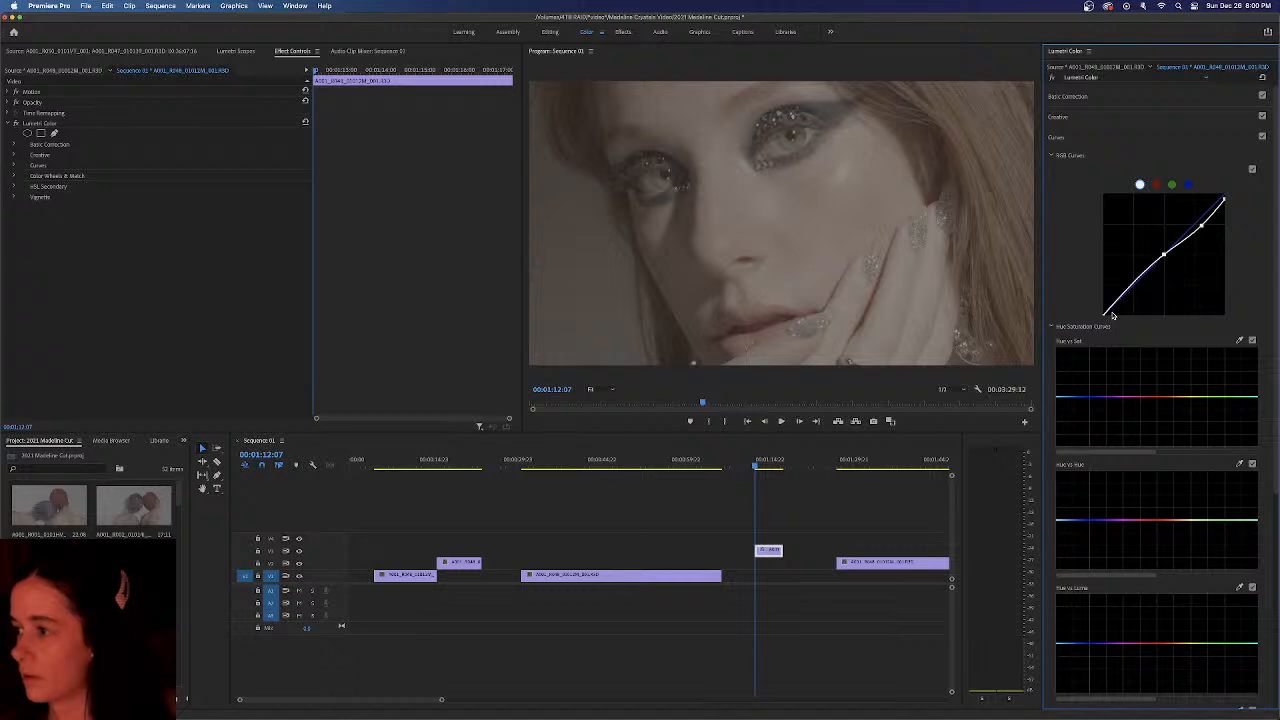
drag(1105, 316, 1137, 288)
click(1136, 290)
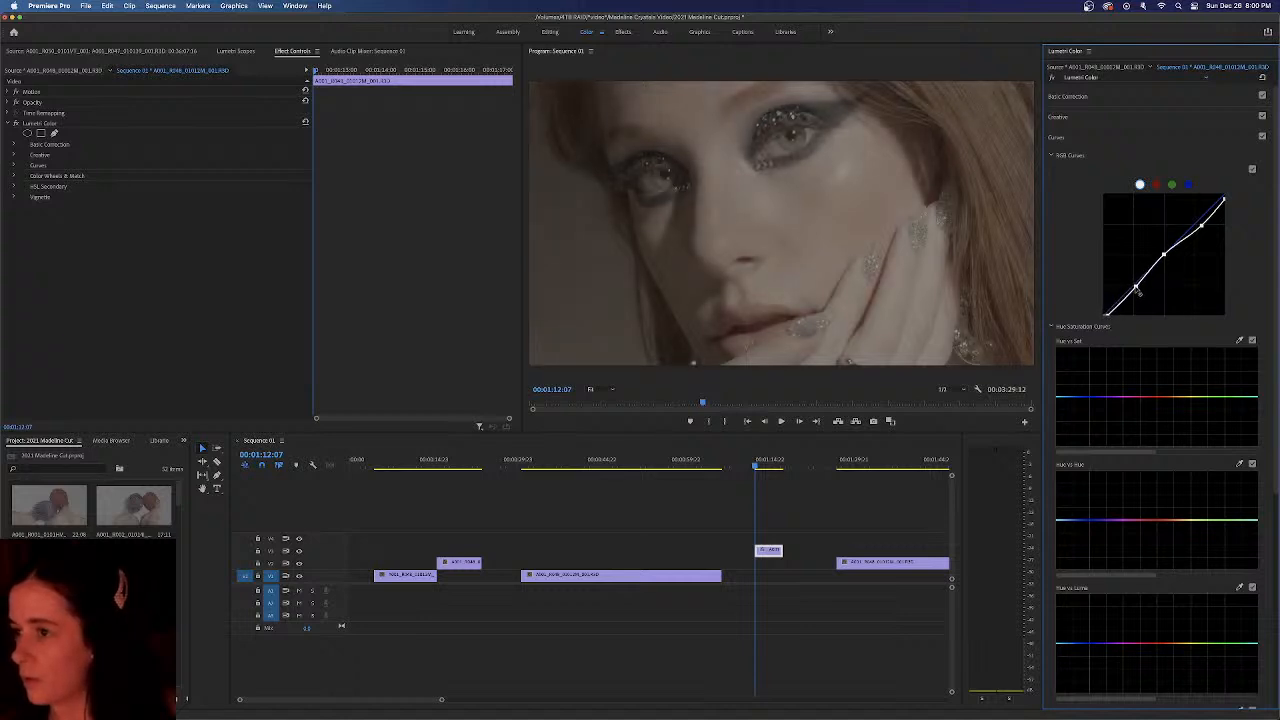
click(1262, 136)
click(1262, 136)
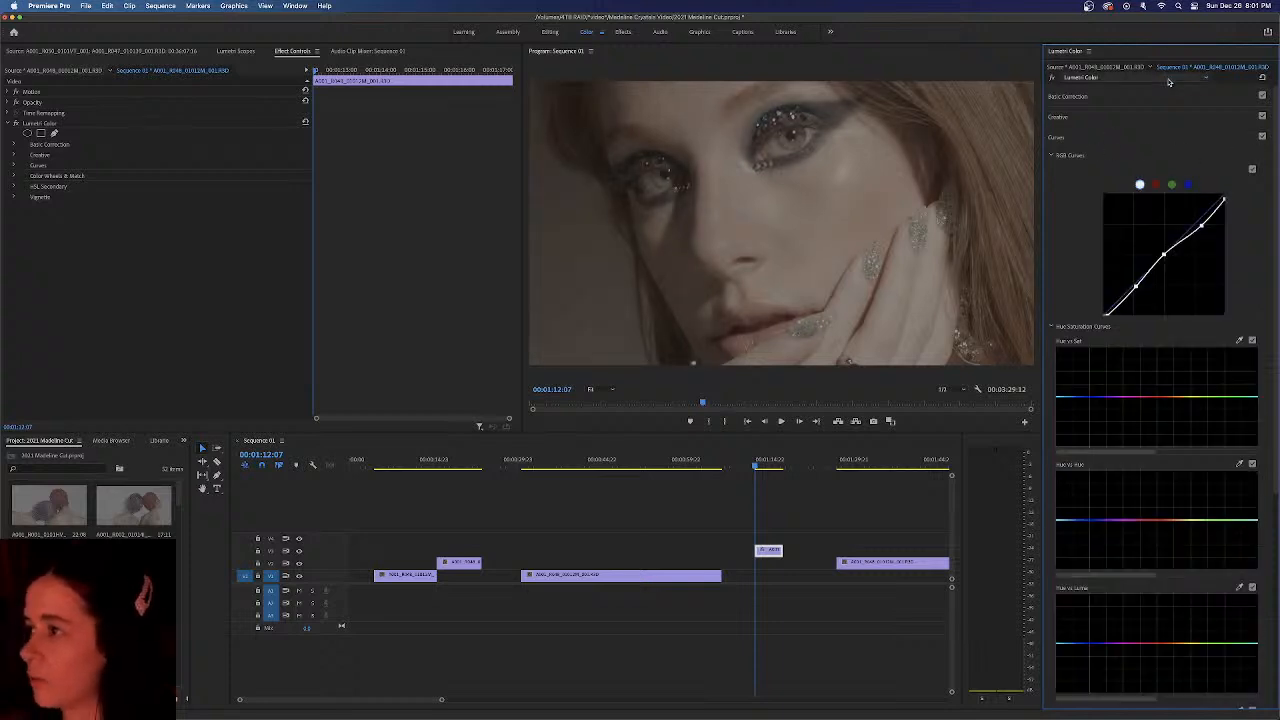
Lower the clip's highlights to about -19 in Basic Correction and compare the correction off and on
click(1068, 96)
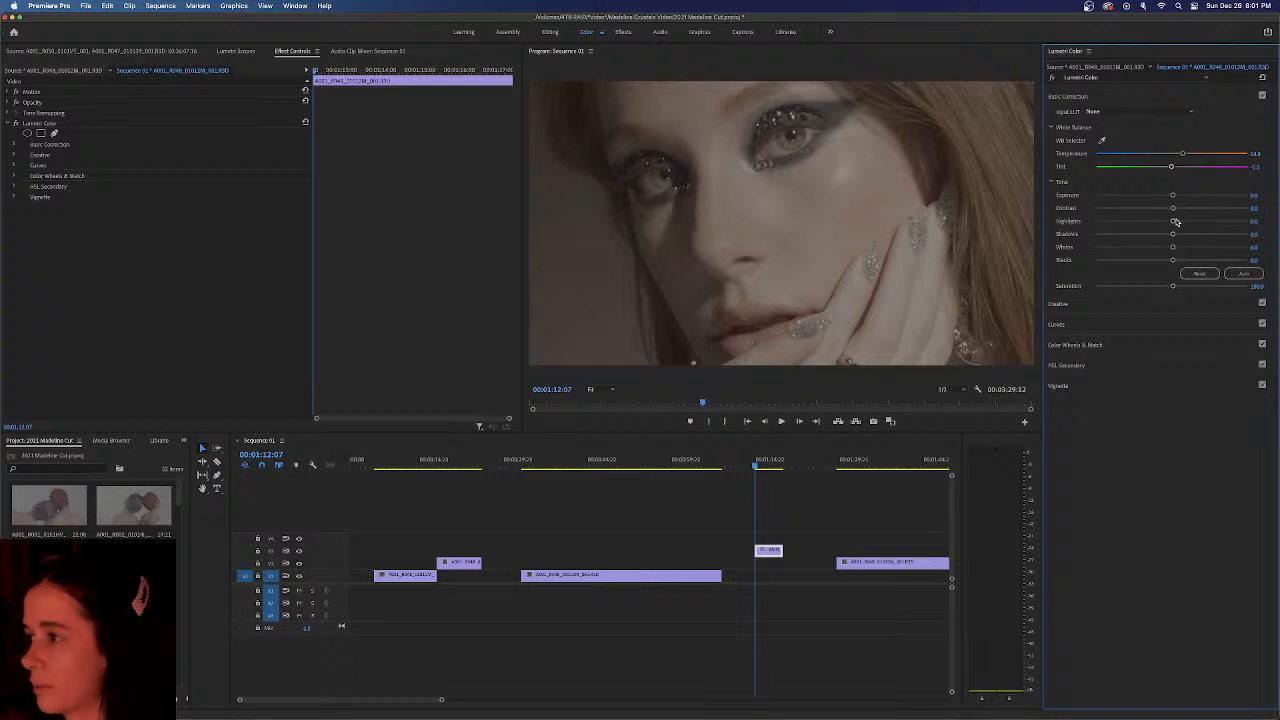
drag(1174, 222, 1157, 221)
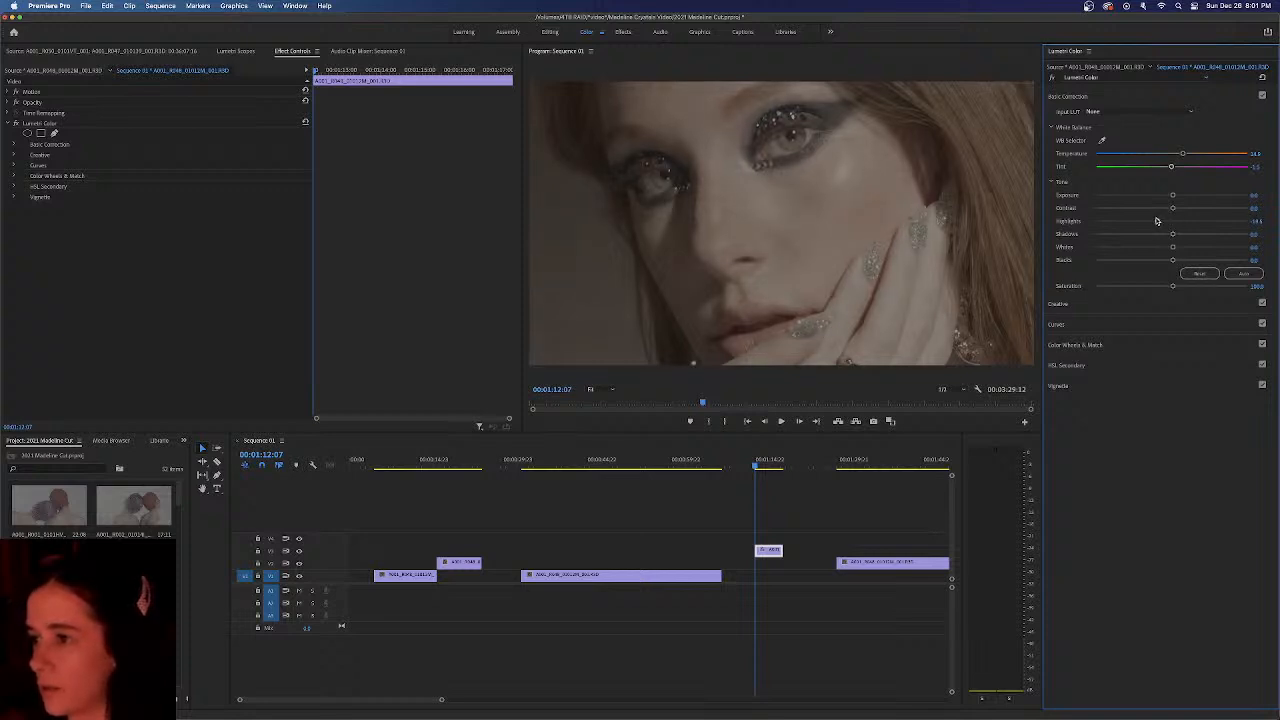
click(1263, 95)
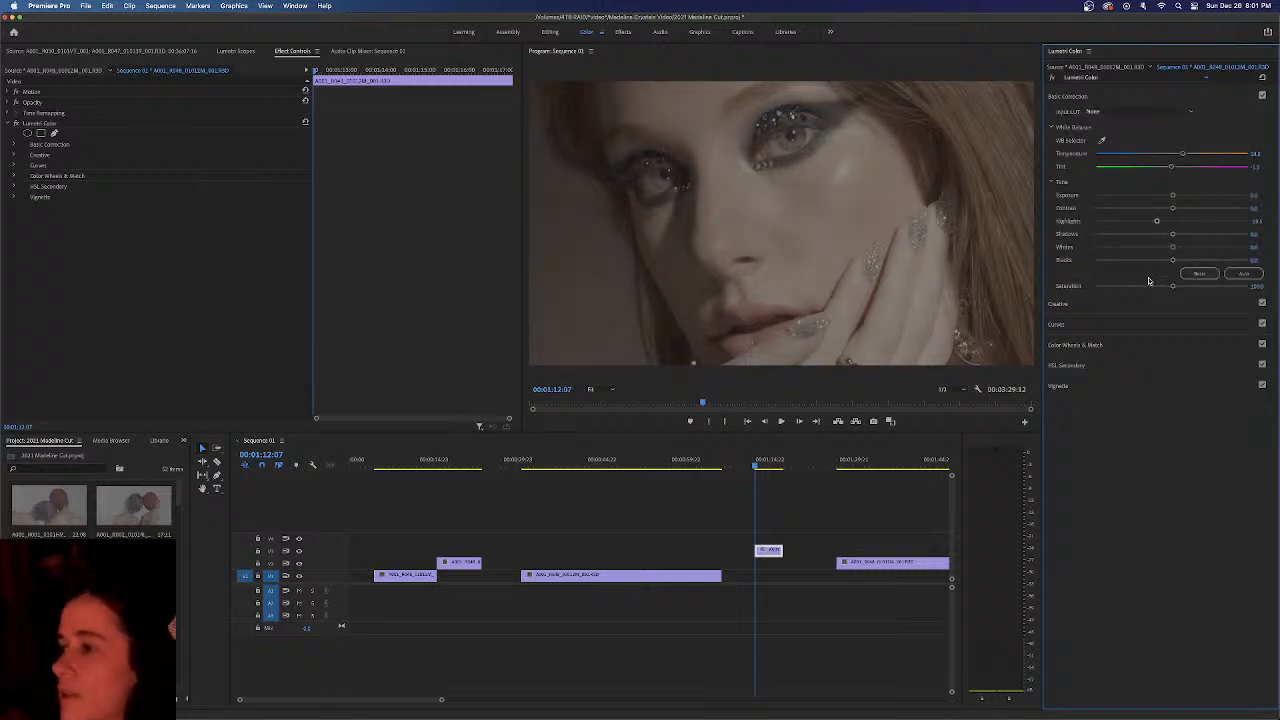
Jump to the start of the sequence and return the playhead to the V3 clip at 00:01:12:11
click(698, 403)
drag(698, 403, 532, 405)
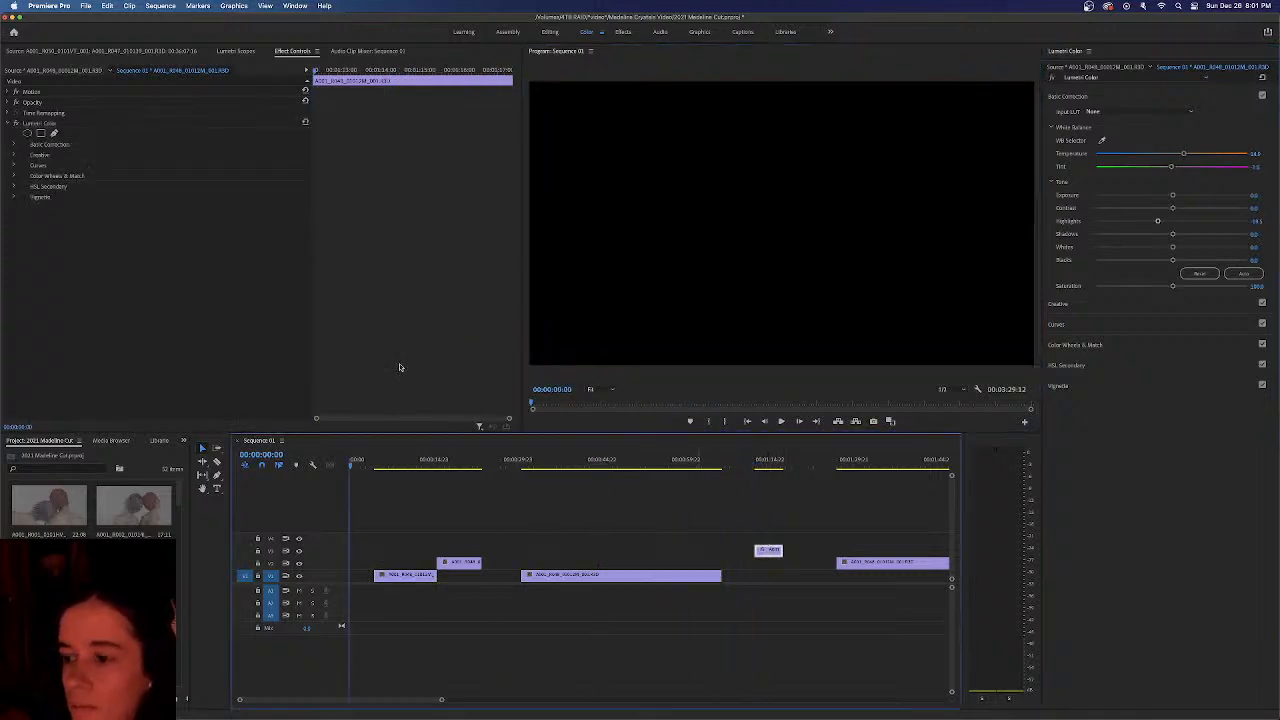
click(753, 465)
drag(753, 465, 756, 466)
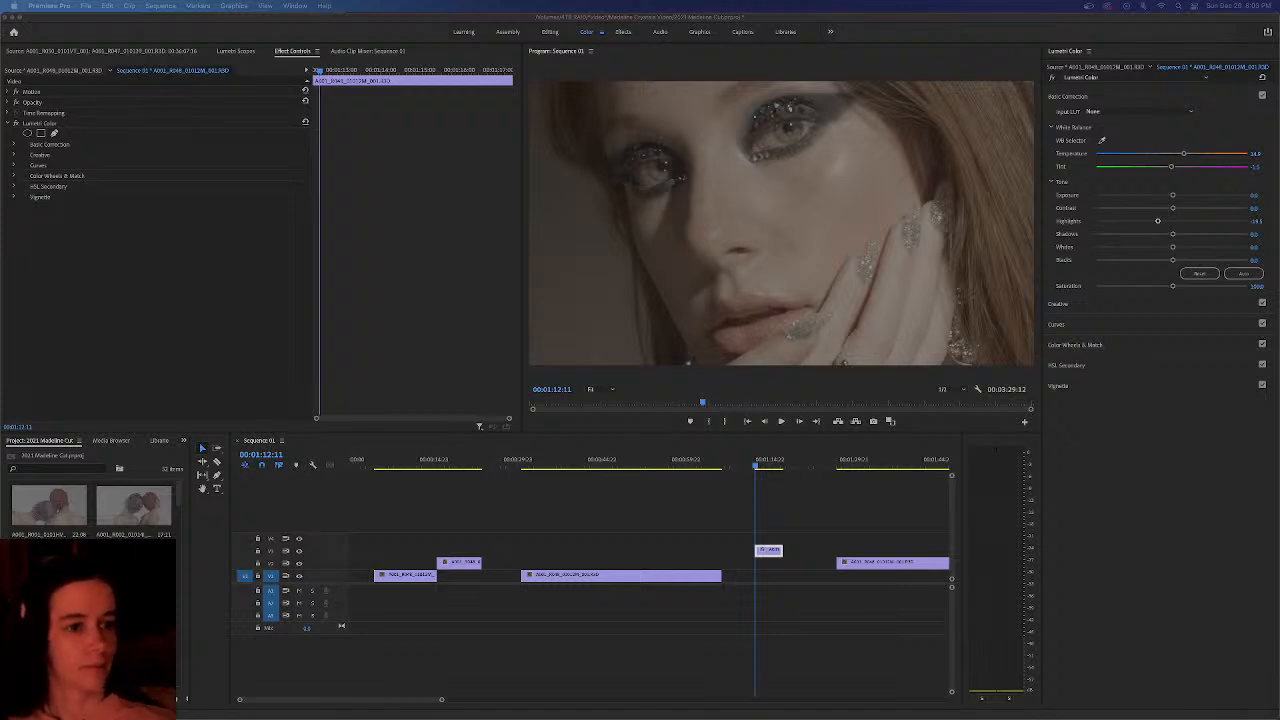
Shrink the editing window to uncover the desktop and open the reference screenshot of the model in Preview
double_click(1255, 22)
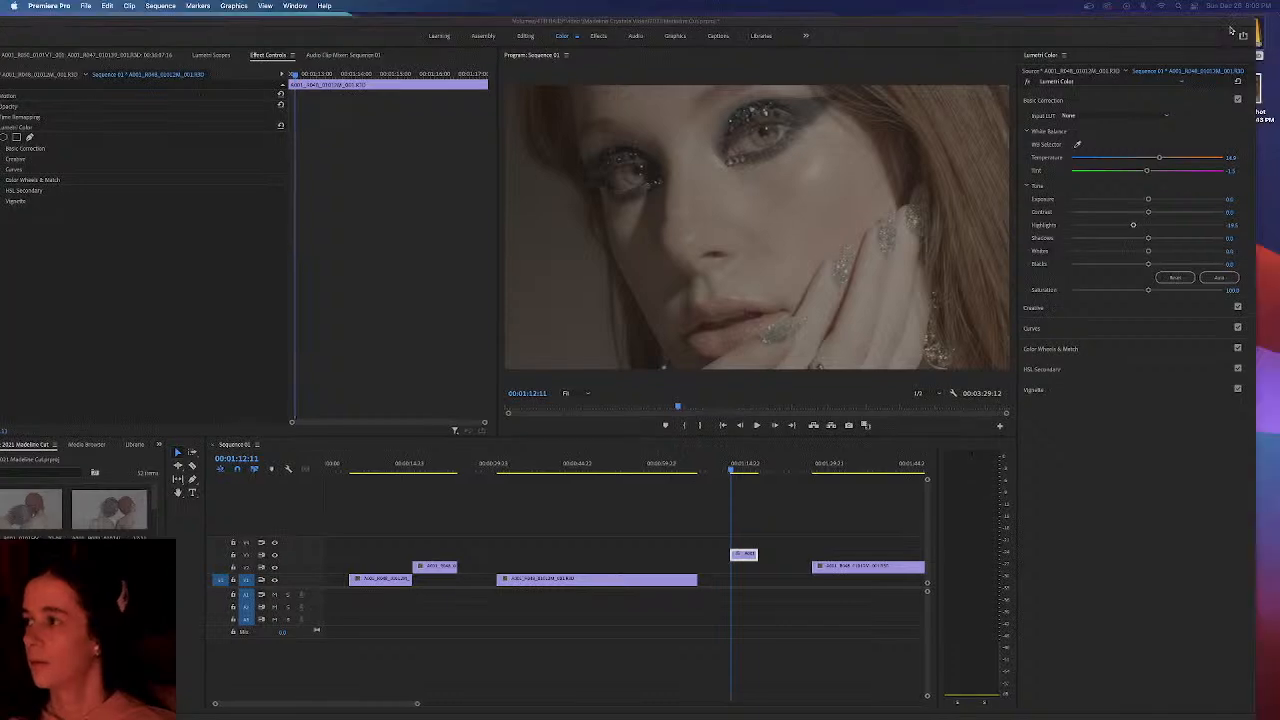
right_click(1247, 88)
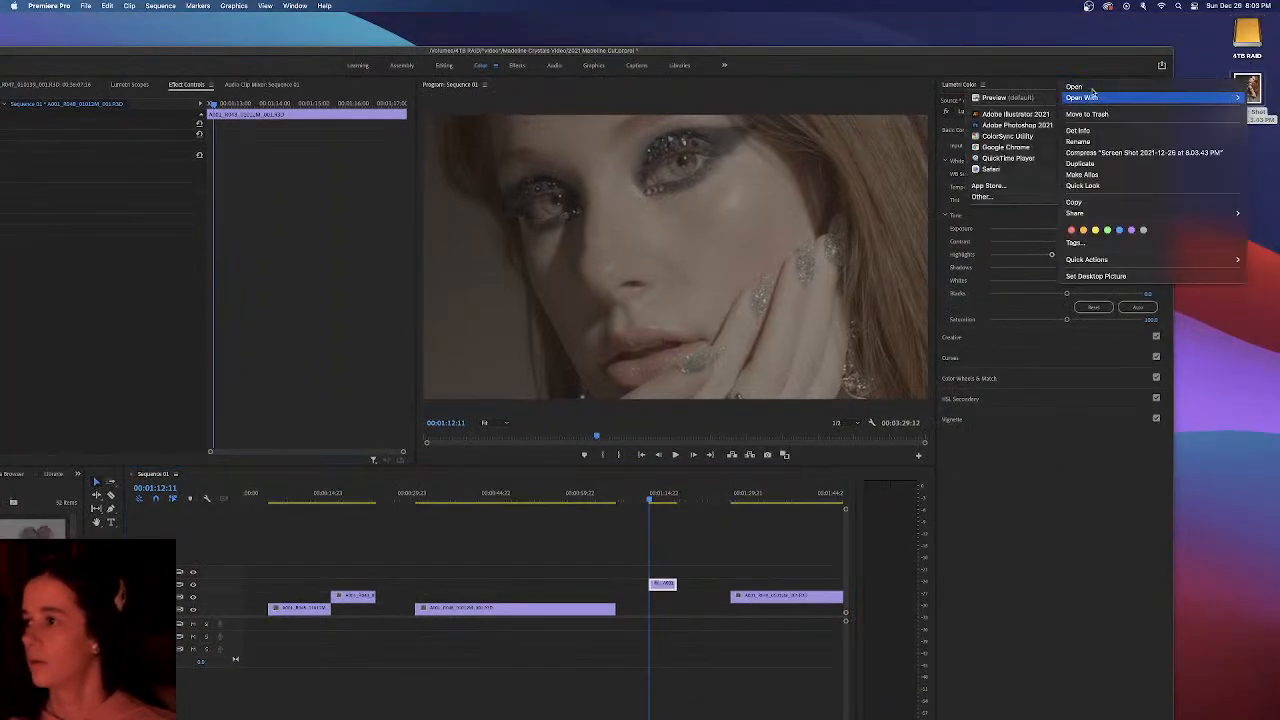
mouse_move(1079, 97)
click(1019, 98)
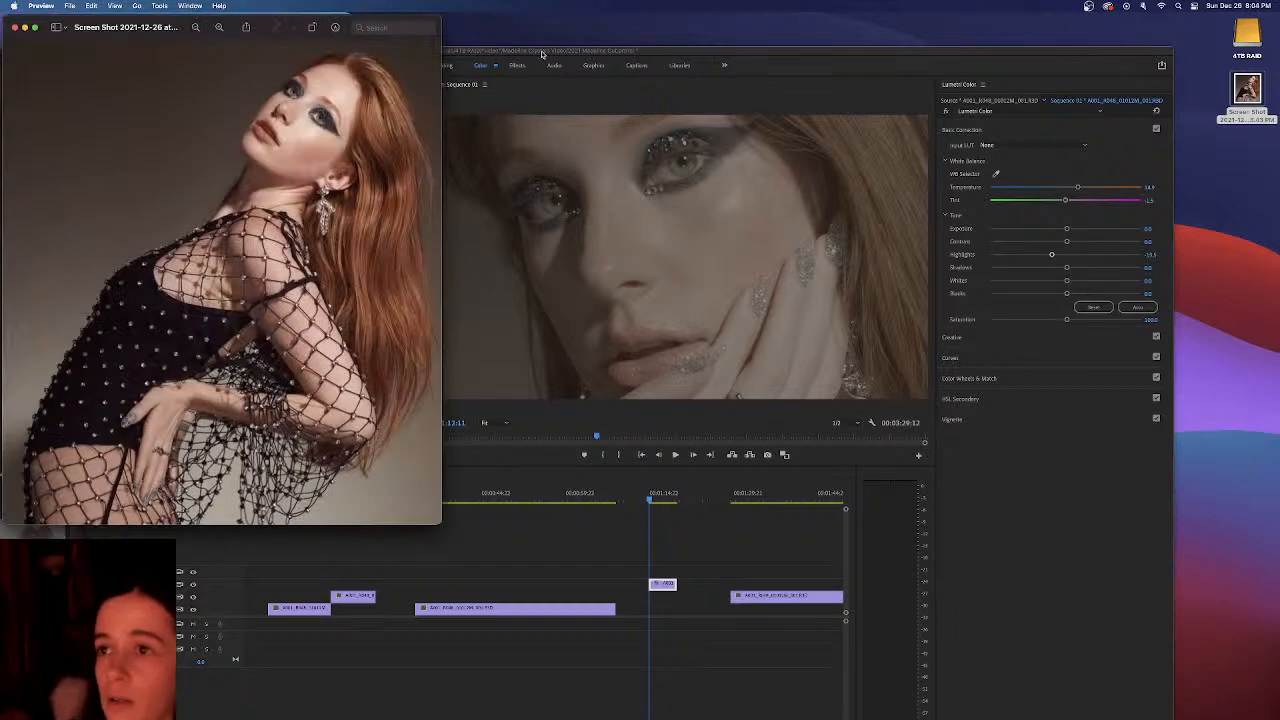
drag(224, 26, 240, 80)
Resize and shift the Premiere Pro window to leave a strip of desktop free beside it for the reference photo
double_click(404, 51)
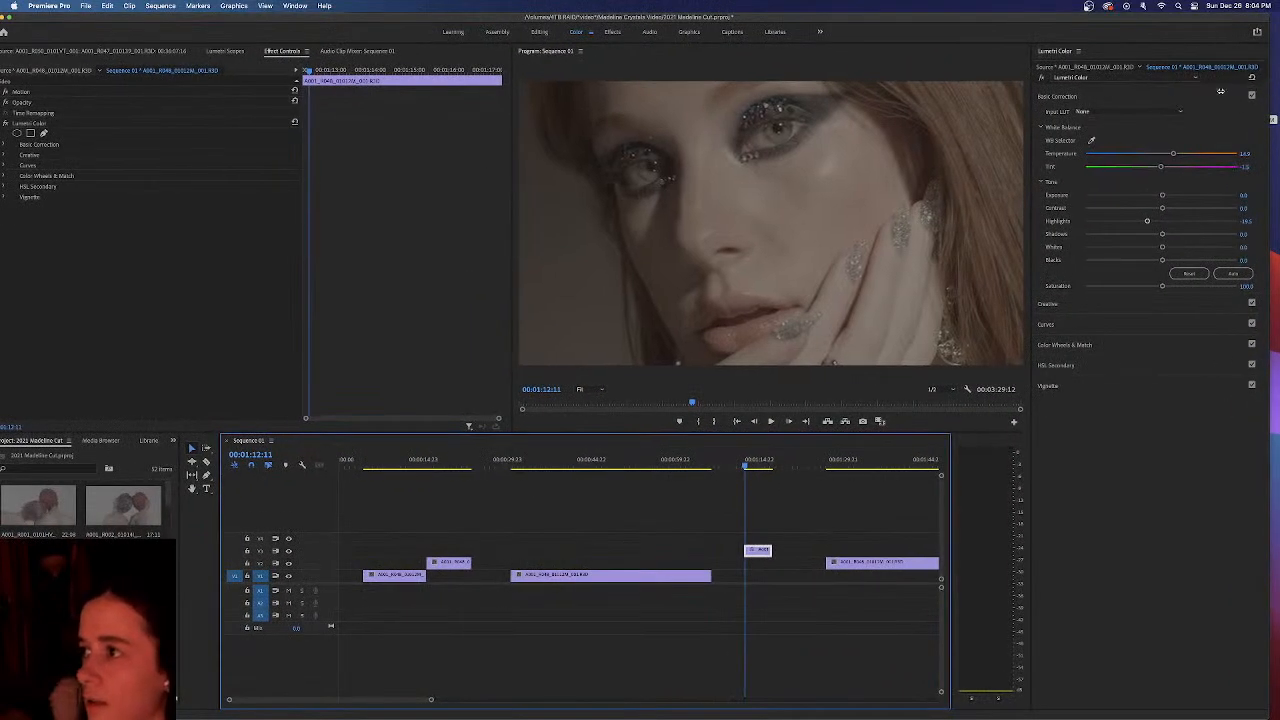
drag(1272, 90, 1177, 90)
drag(779, 22, 881, 3)
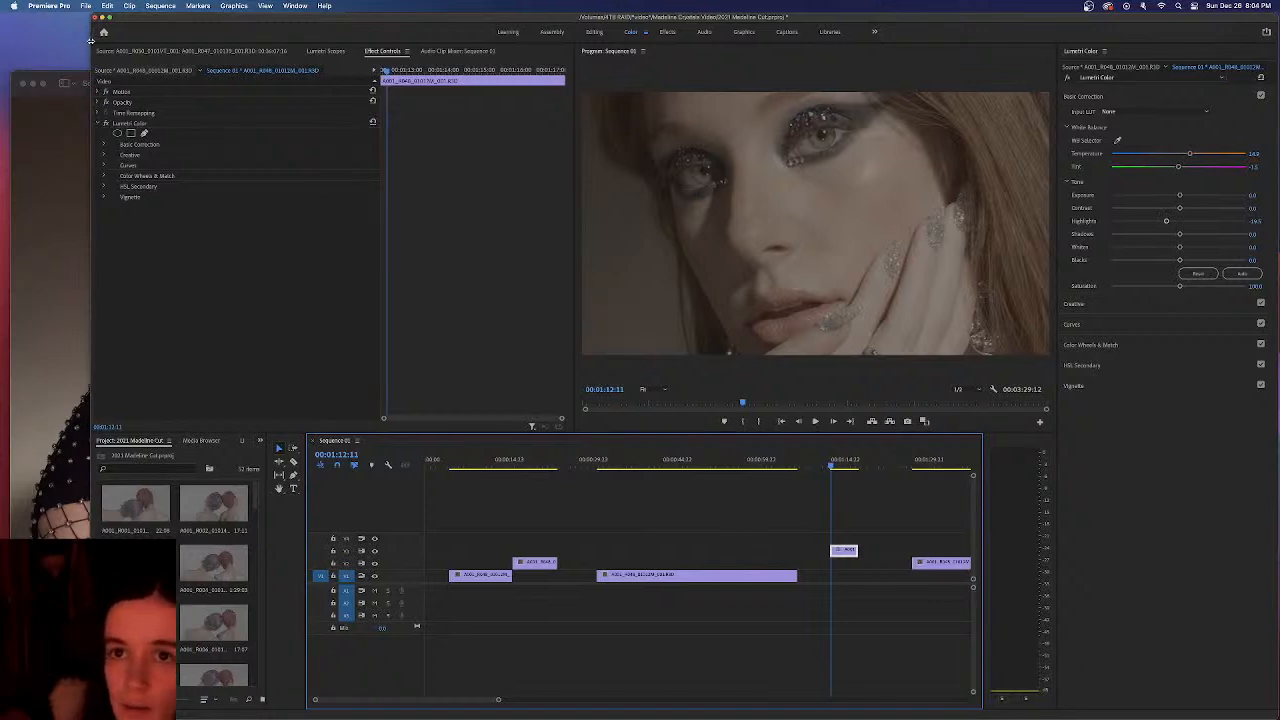
drag(93, 40, 307, 40)
Narrow the reference photo's window and place it beside the Premiere Pro window, widening the editing window to use the freed space
double_click(184, 84)
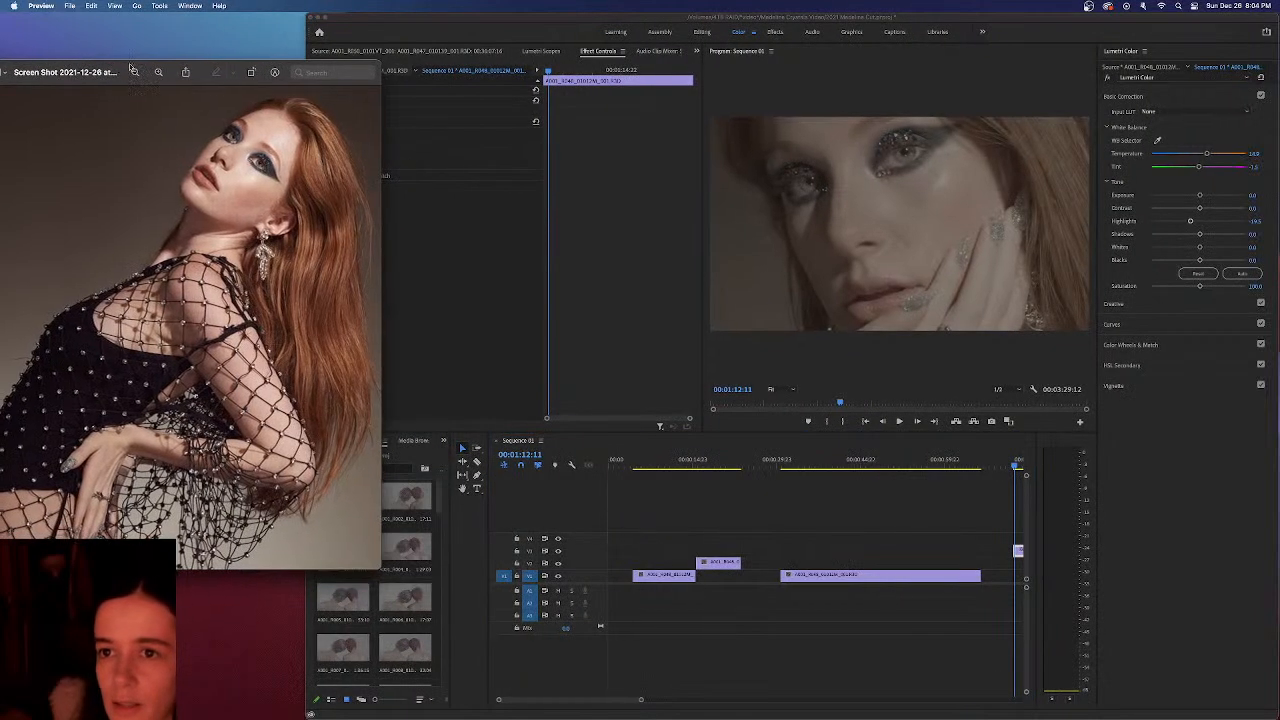
click(483, 26)
drag(305, 37, 251, 37)
drag(110, 70, 50, 67)
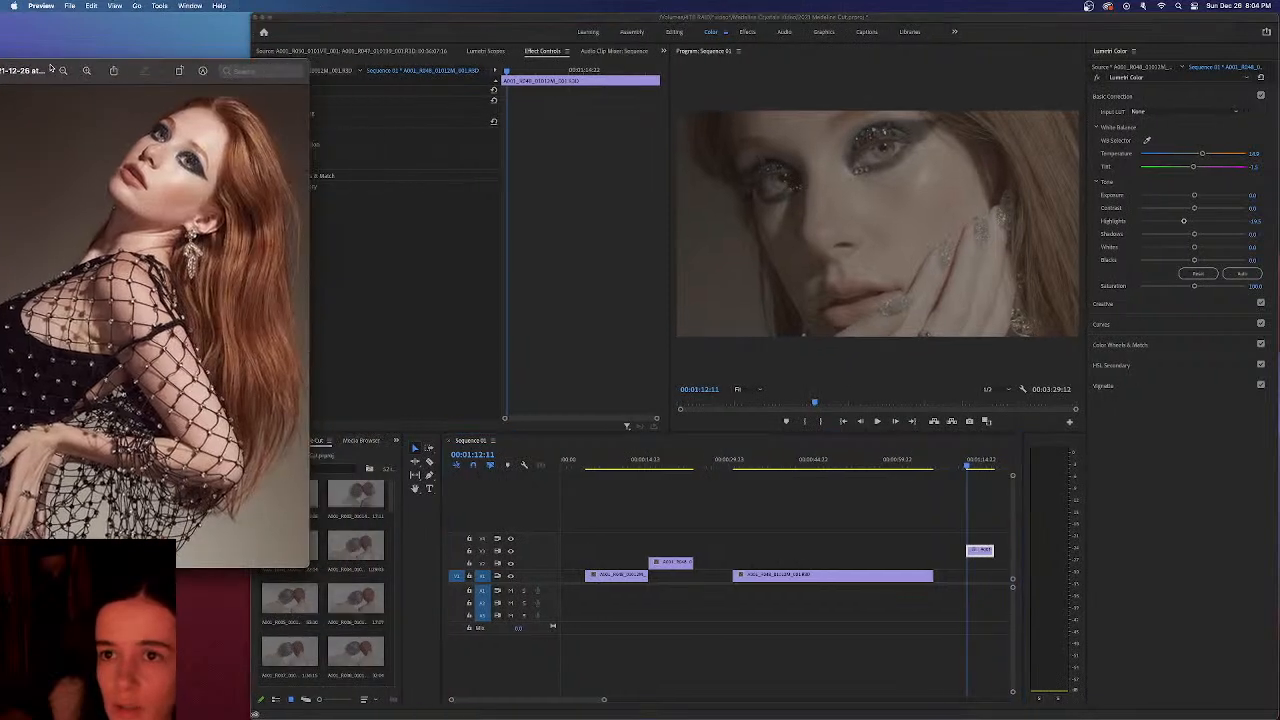
double_click(50, 67)
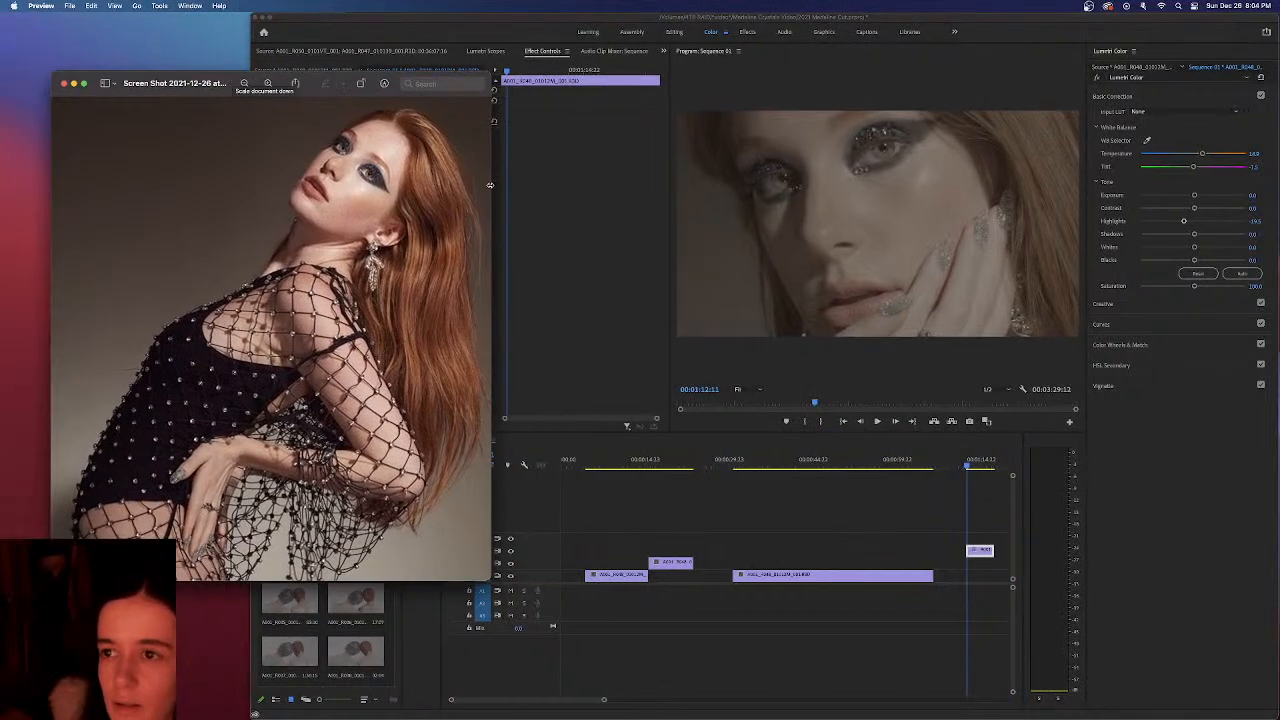
drag(486, 185, 310, 190)
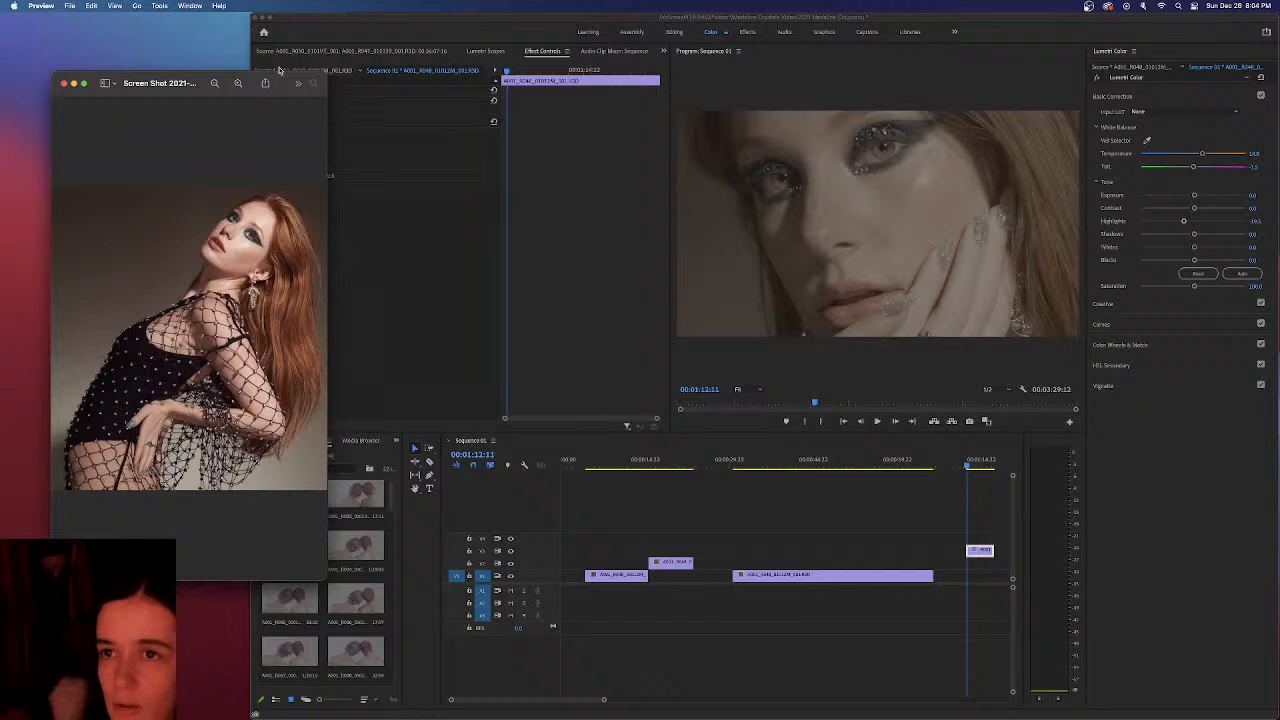
drag(279, 72, 237, 167)
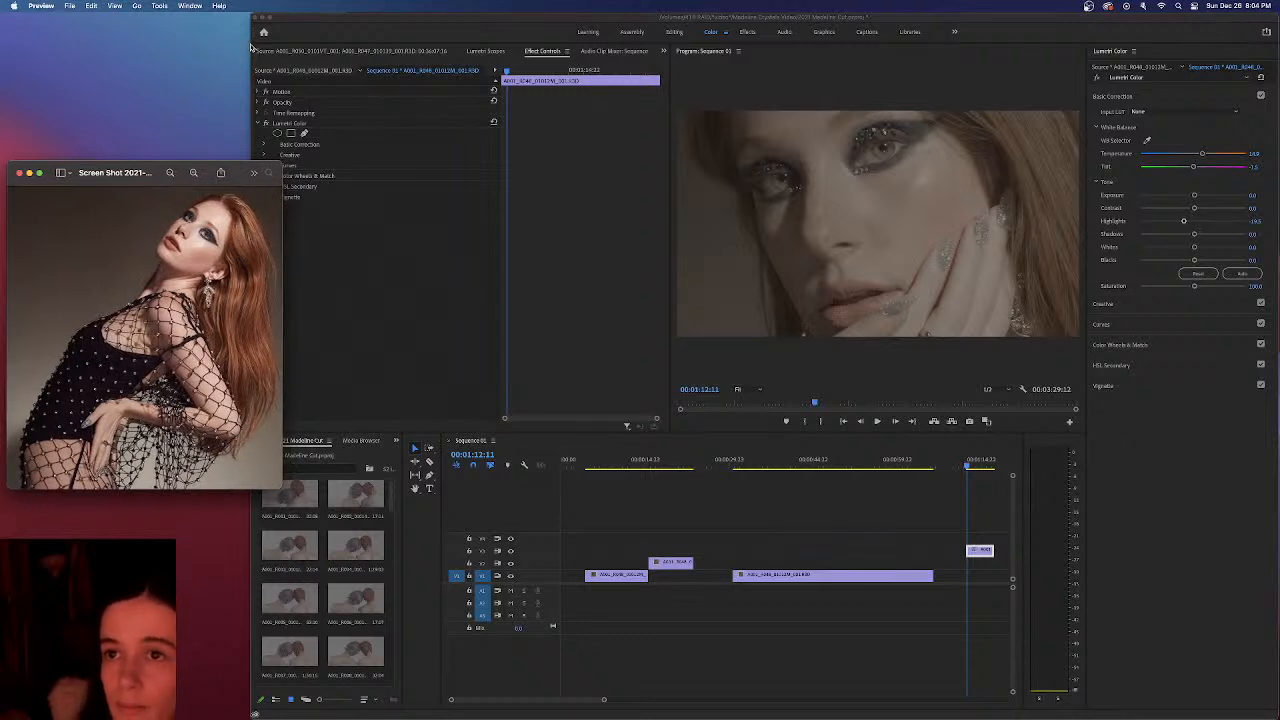
Return to Premiere Pro and compare the close-up with the Lumetri Color effect off and on
click(664, 20)
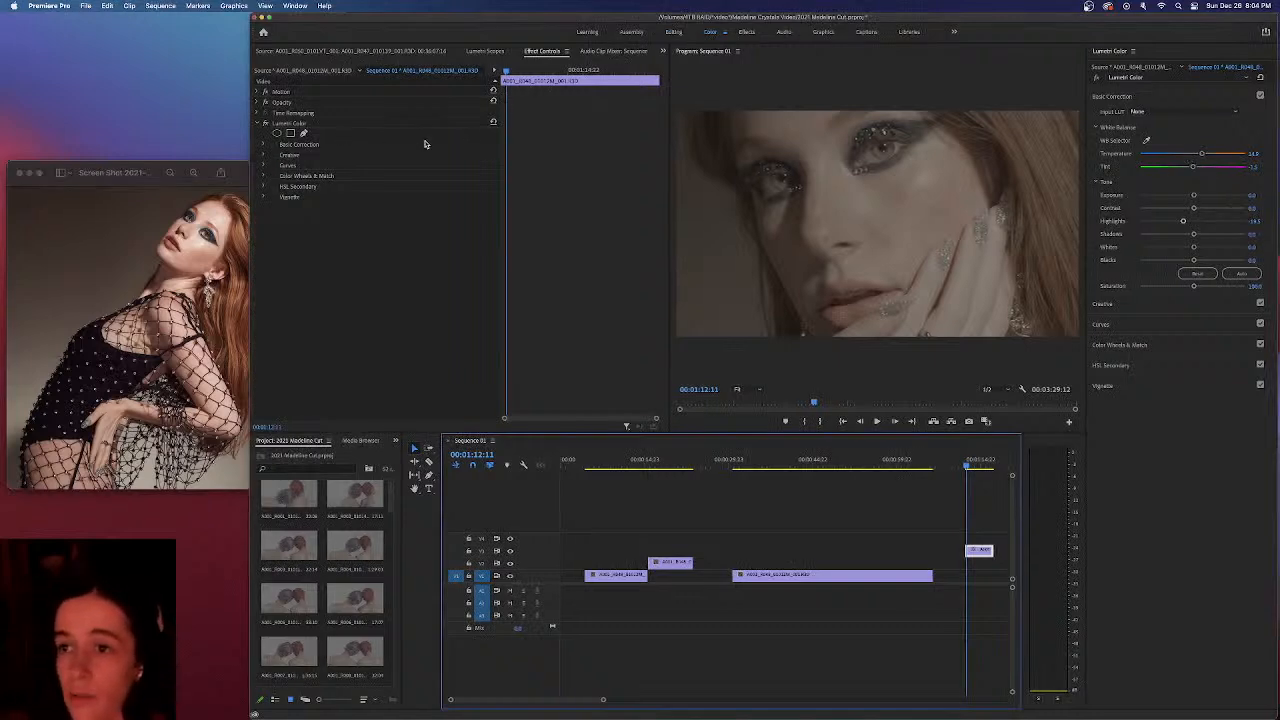
click(265, 124)
click(265, 124)
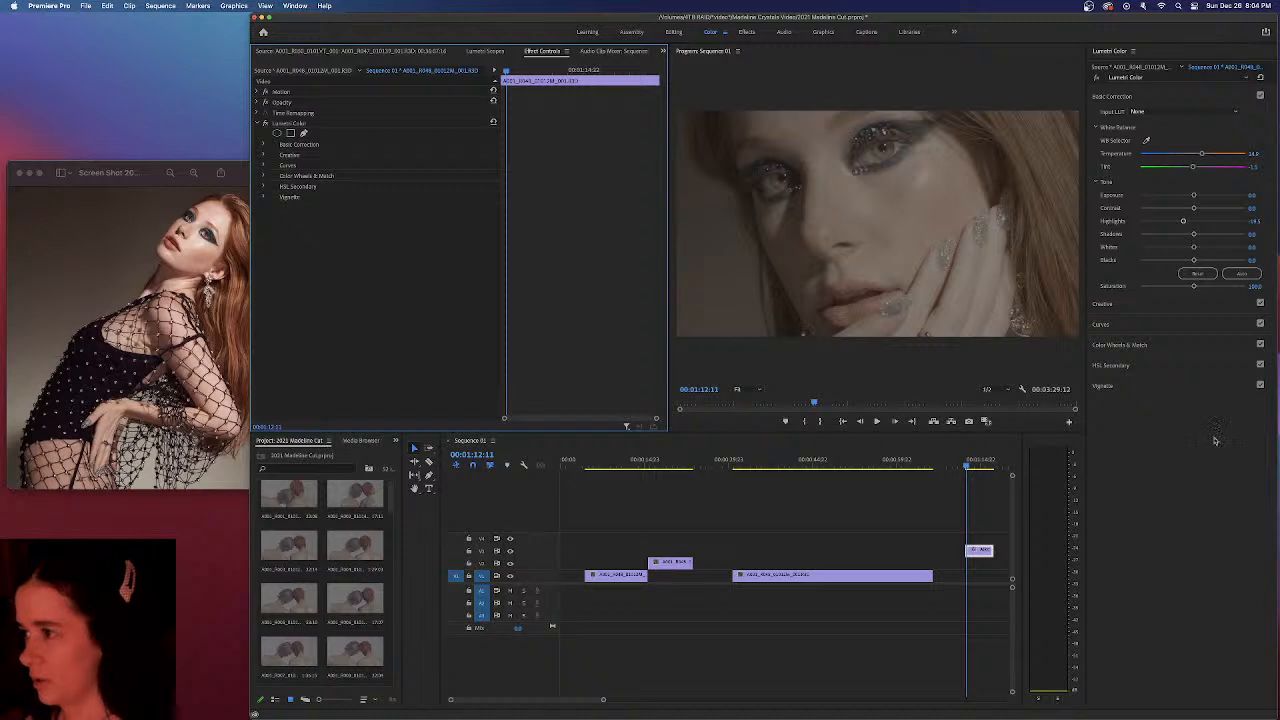
Try several input LUTs on the close-up, including AMIRA_Default_LogC2Rec709 and Phantom_Rec709_Gamma, and set the input LUT back to None
click(1235, 112)
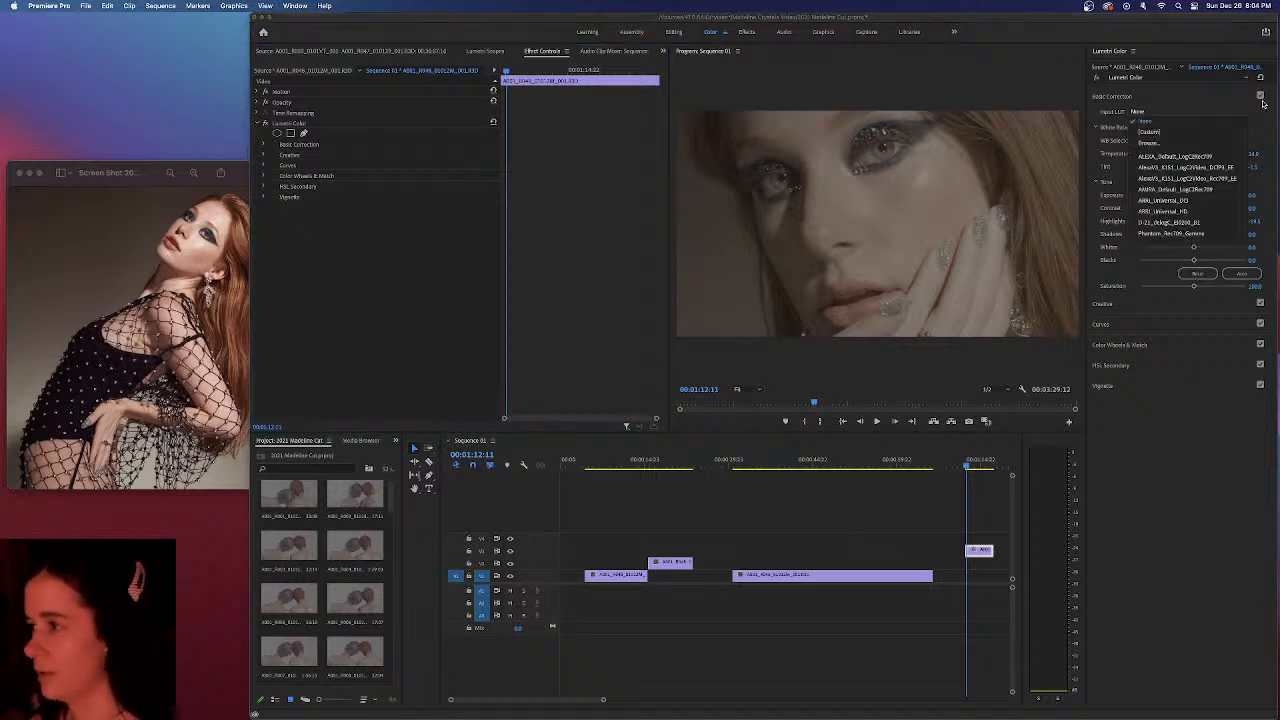
click(1180, 189)
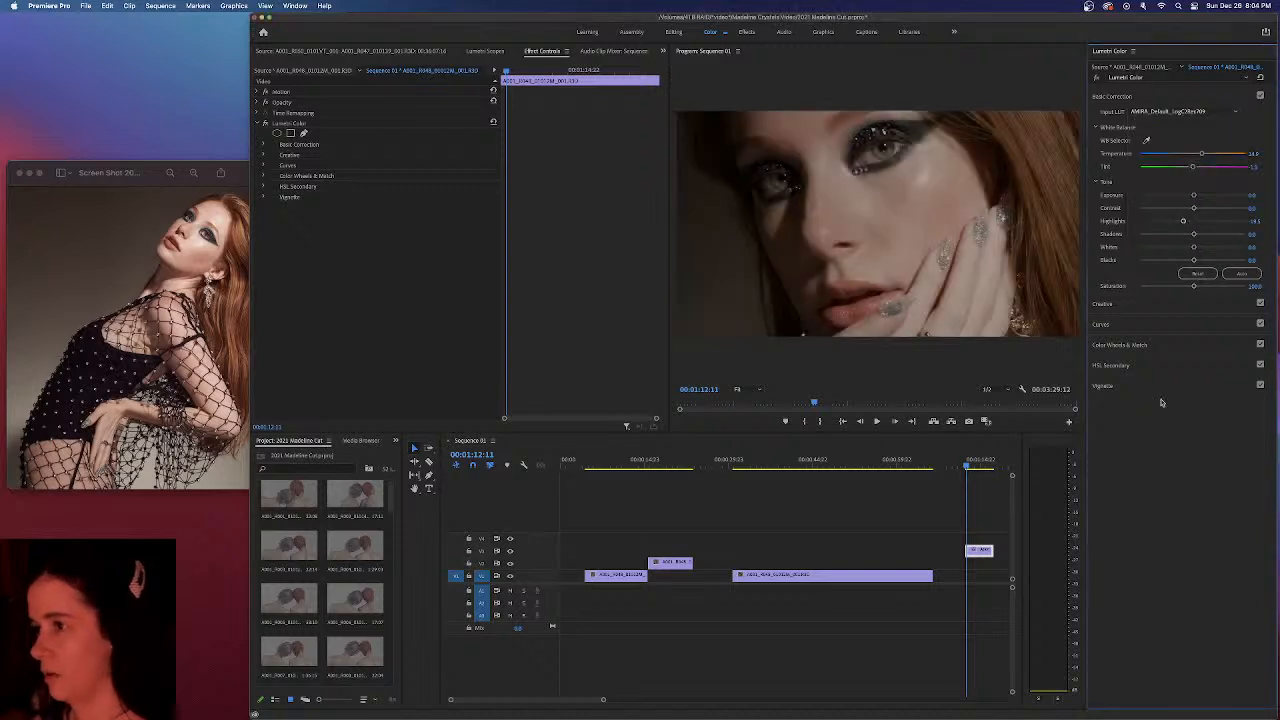
click(1215, 112)
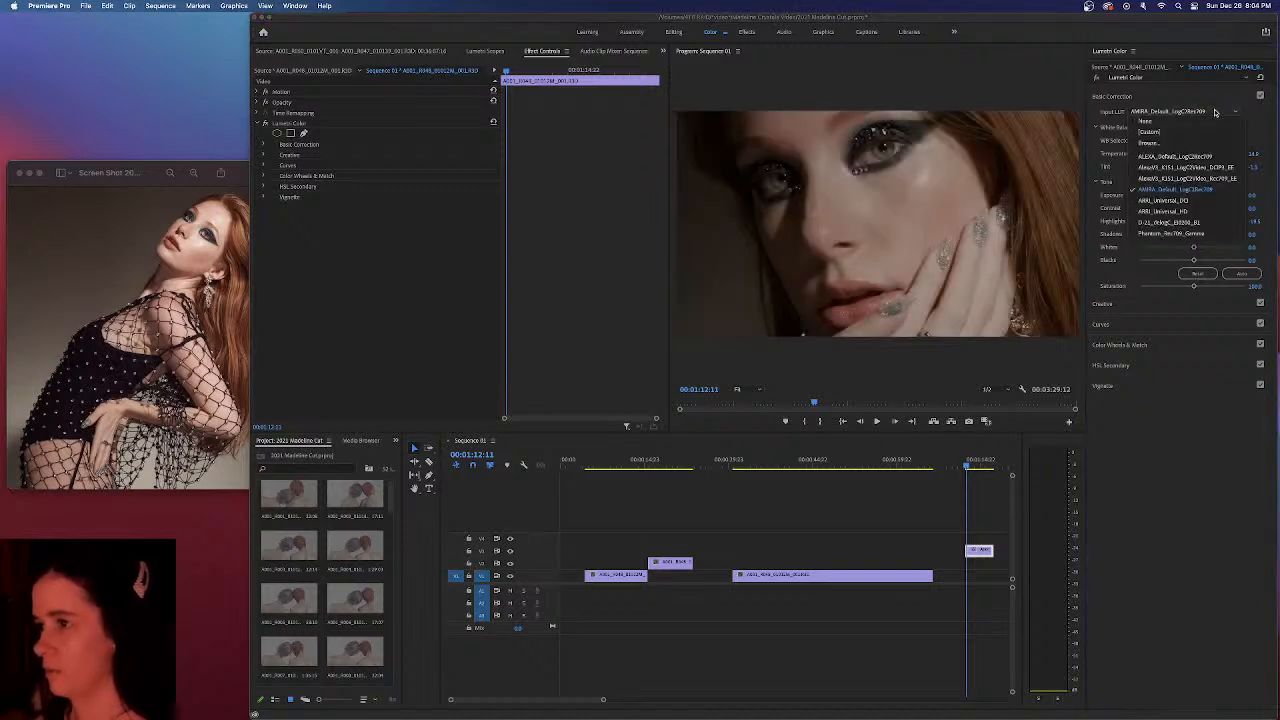
click(1160, 178)
click(1196, 114)
click(1173, 203)
click(1190, 112)
click(1168, 233)
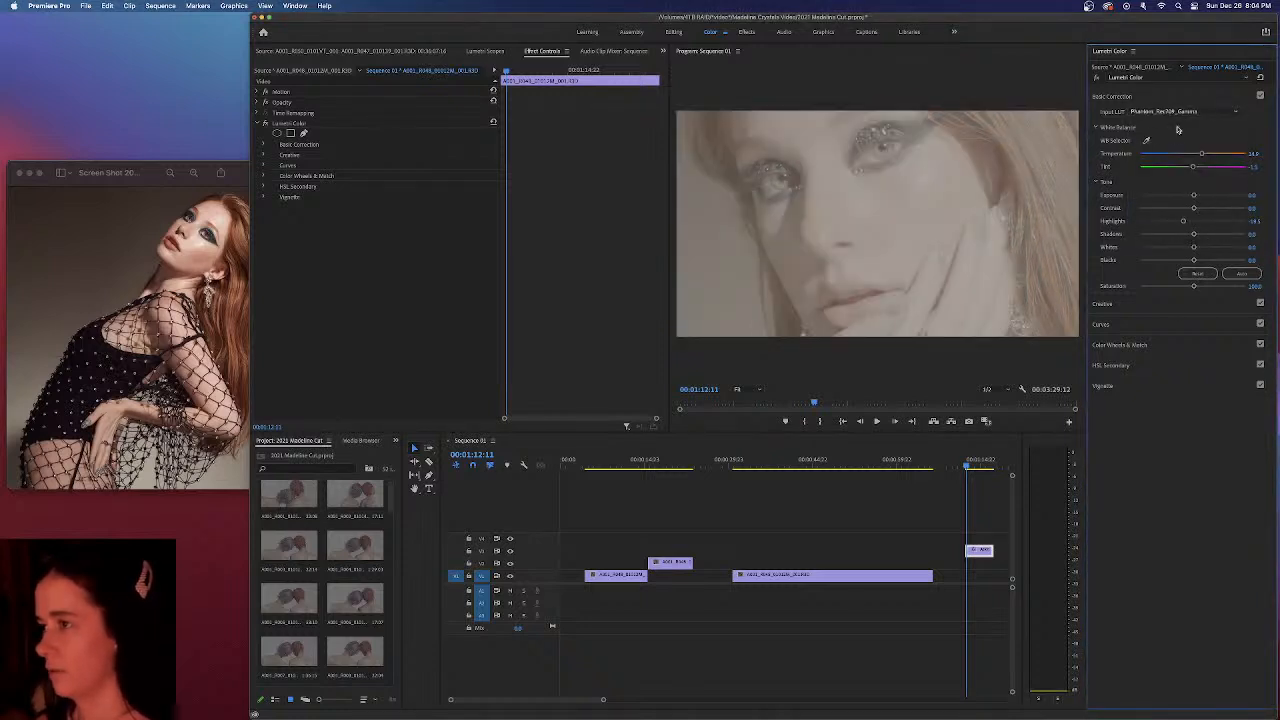
click(1185, 113)
click(1172, 222)
click(1174, 113)
click(1165, 167)
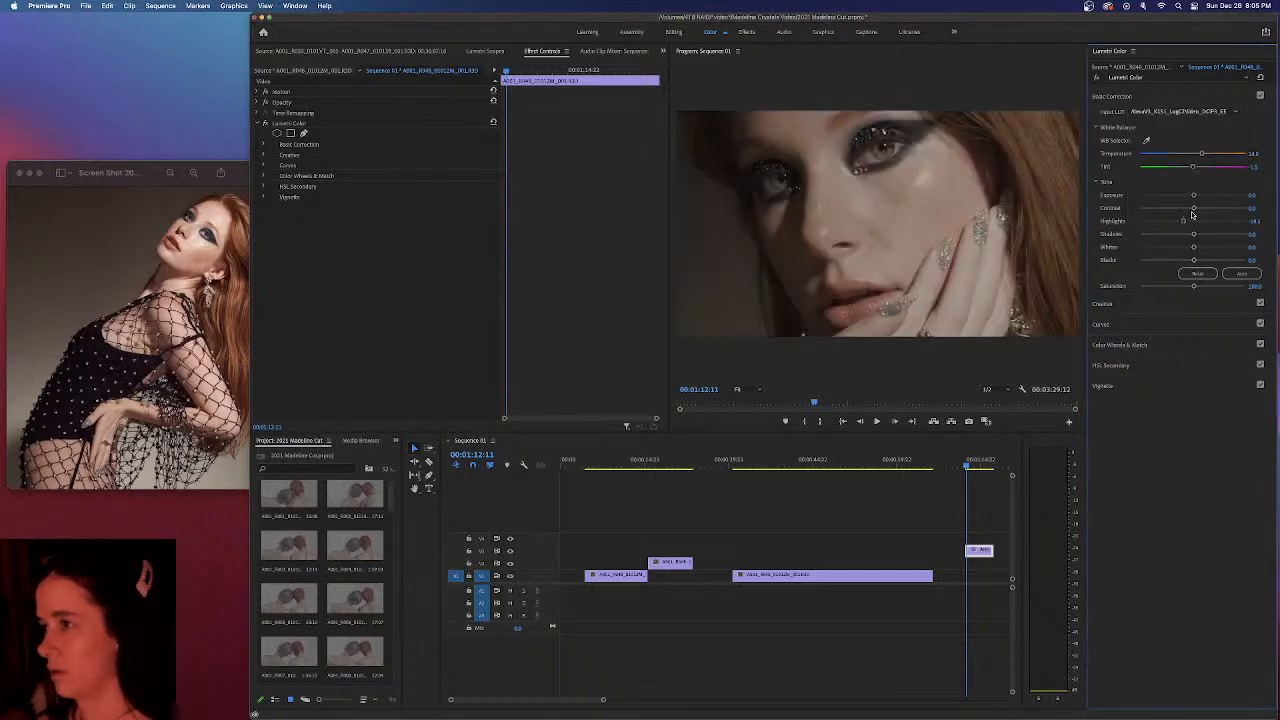
key(Down)
key(Down)
key(Up)
key(Up)
key(Up)
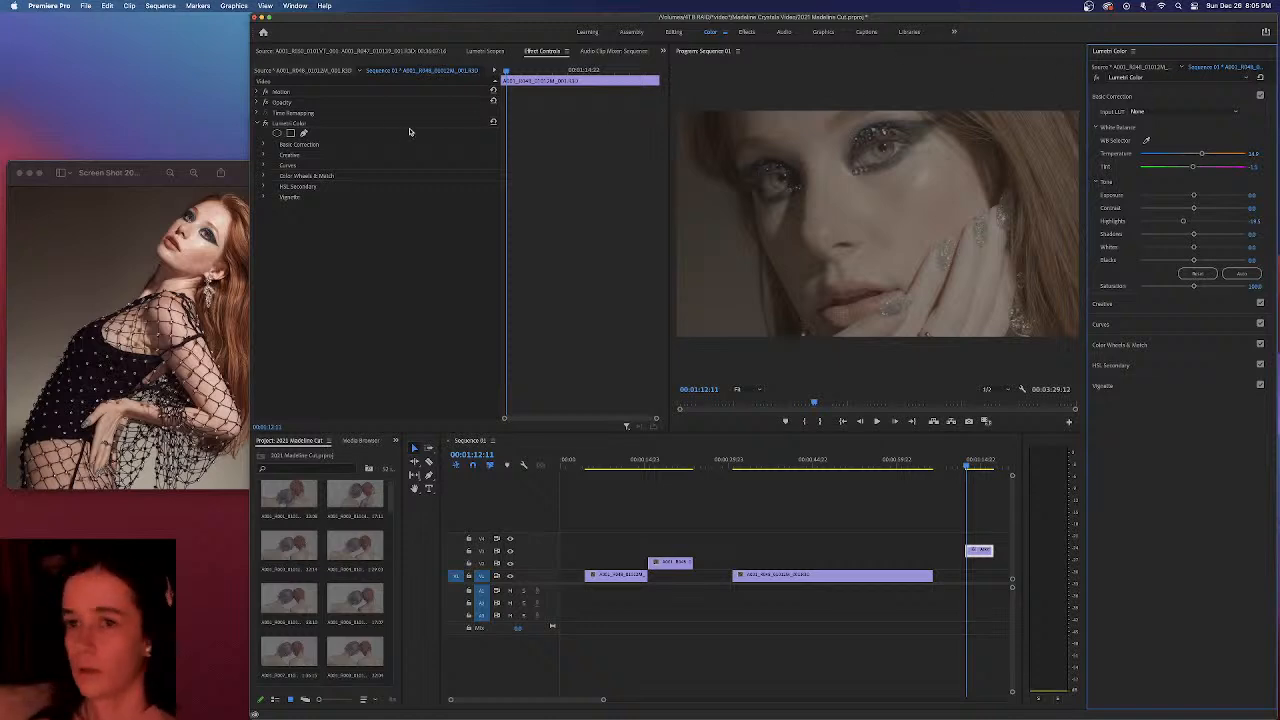
Disable and re-enable Lumetri Color to check the grade against the ungraded clip and the reference photo
click(265, 122)
click(264, 122)
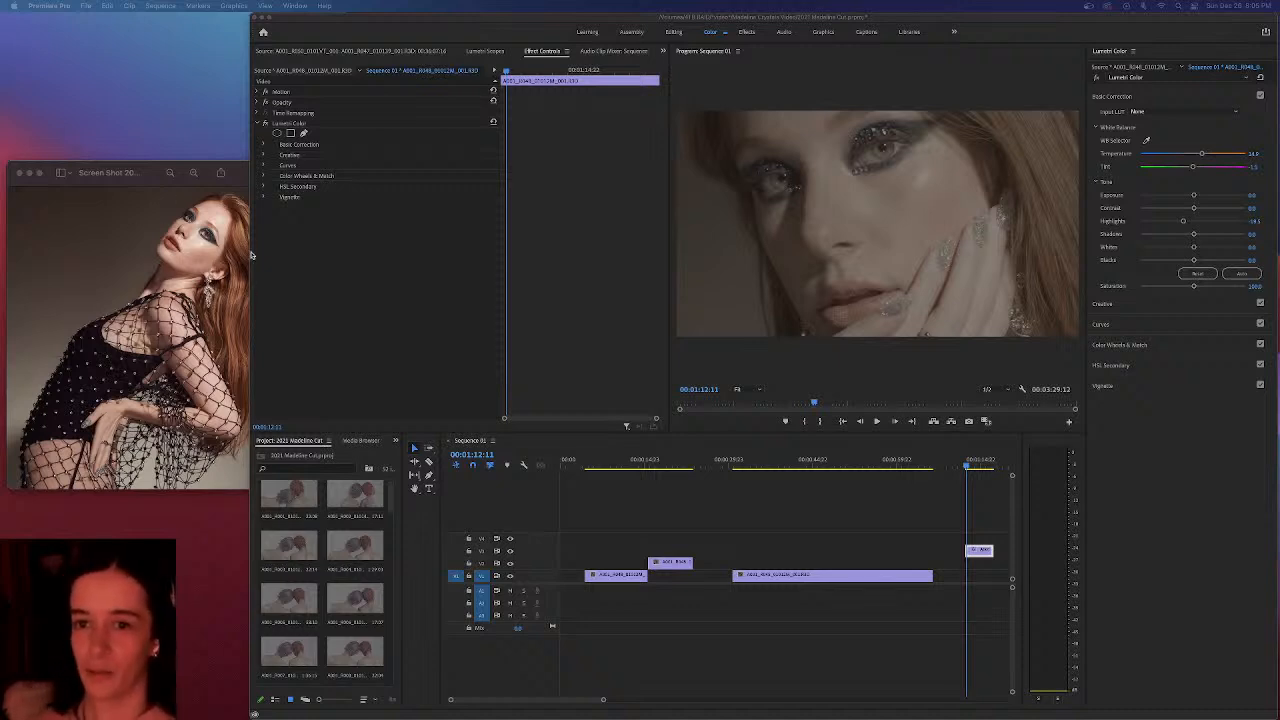
Narrow the Premiere Pro window slightly and shift the reference photo so nearly all of it shows beside the editor
click(550, 17)
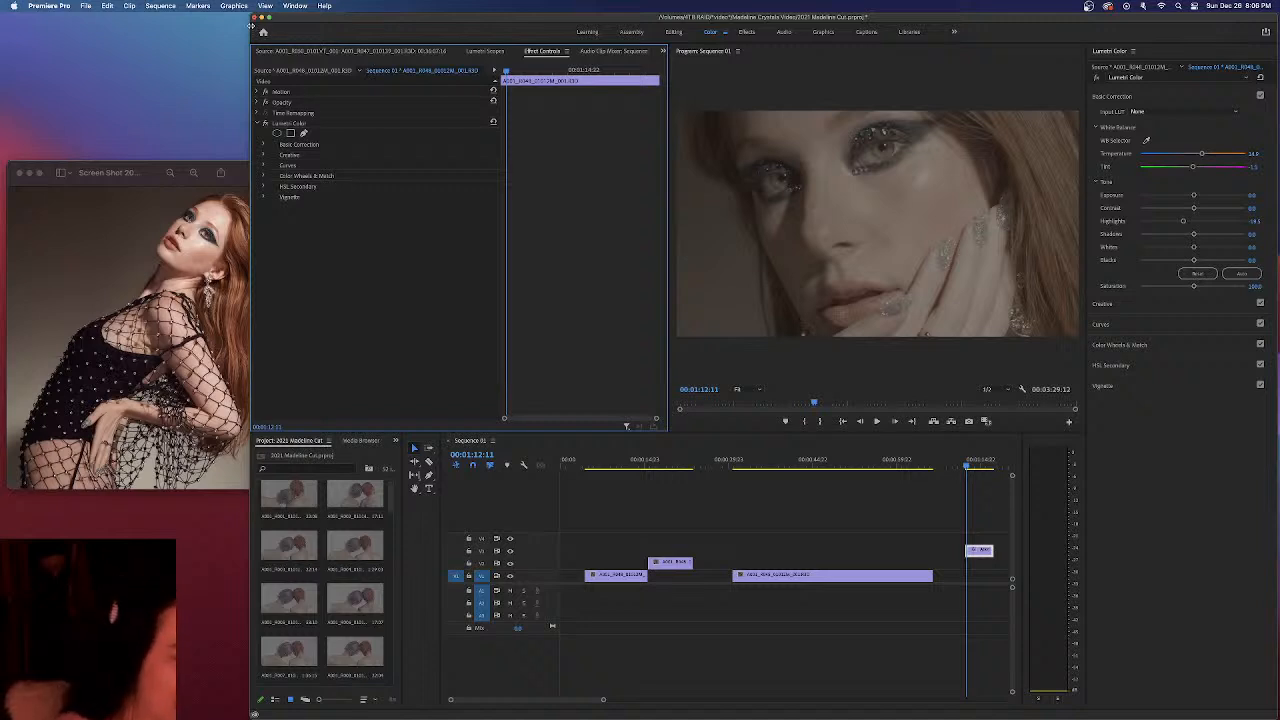
drag(253, 26, 270, 26)
drag(156, 169, 149, 164)
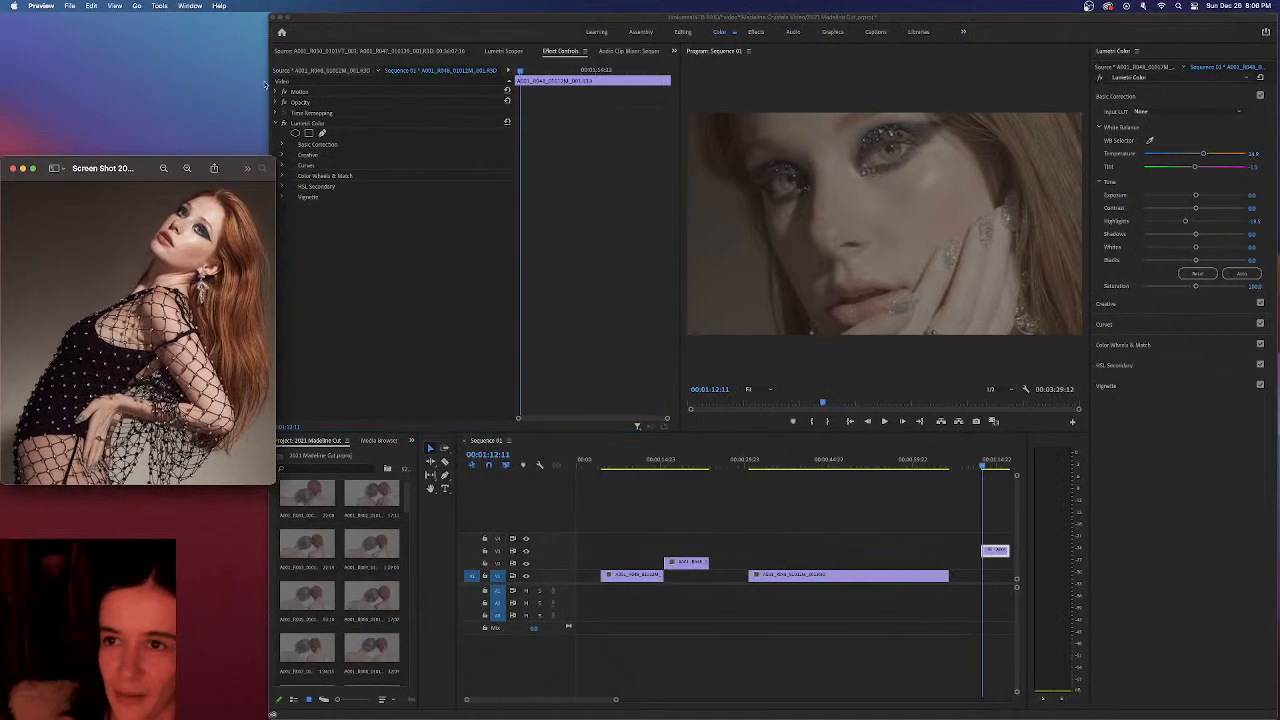
click(456, 23)
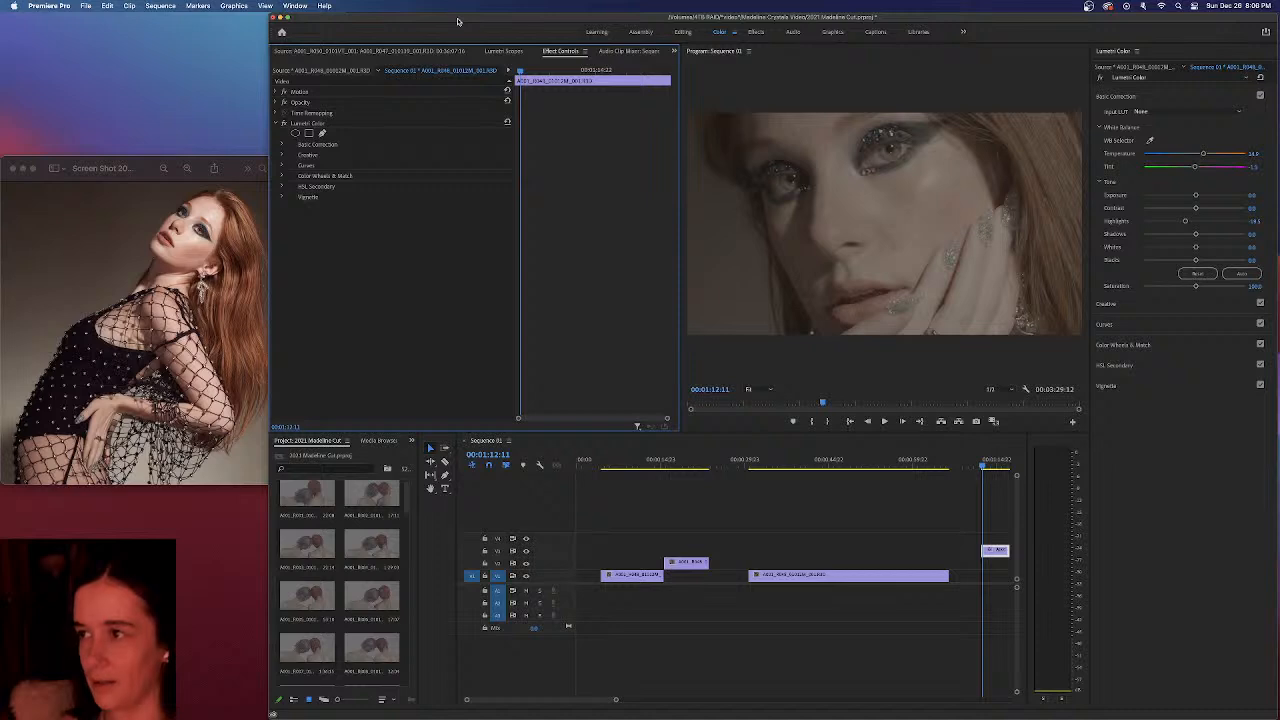
click(869, 92)
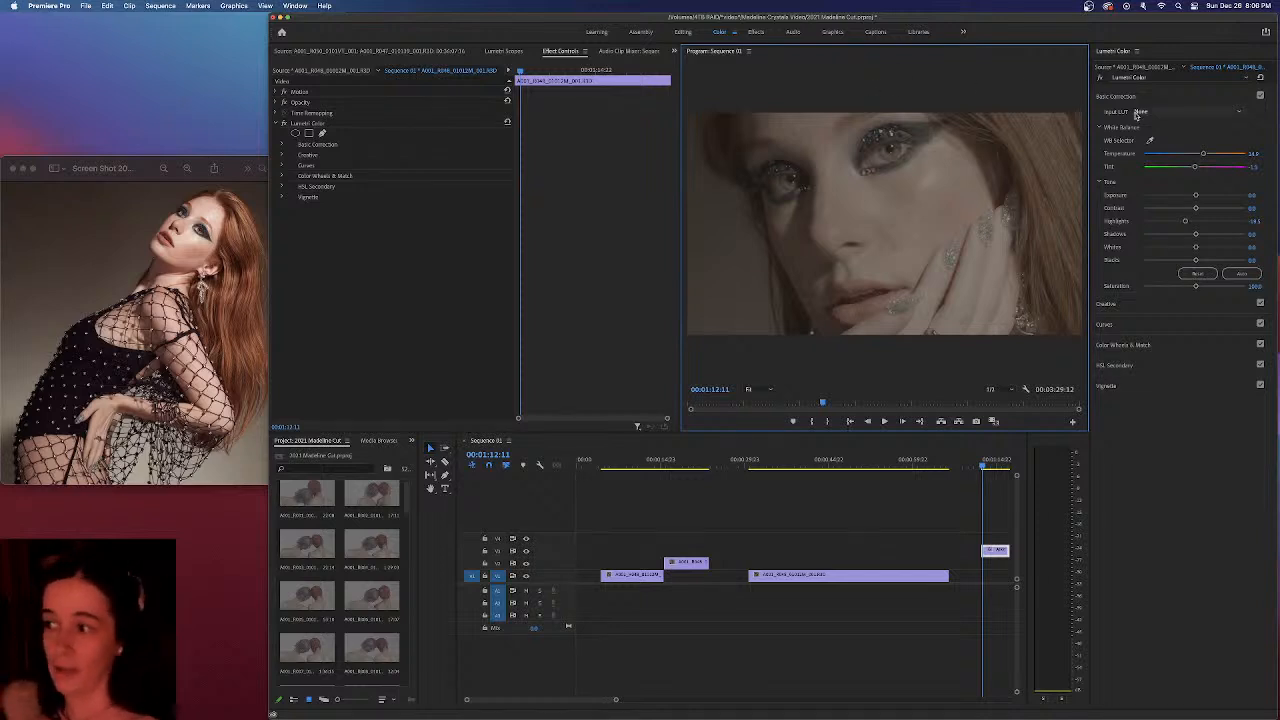
Try the Faded Film adjustment and the SL CLEAN FUJI C creative look on the close-up, and revert both
click(1138, 308)
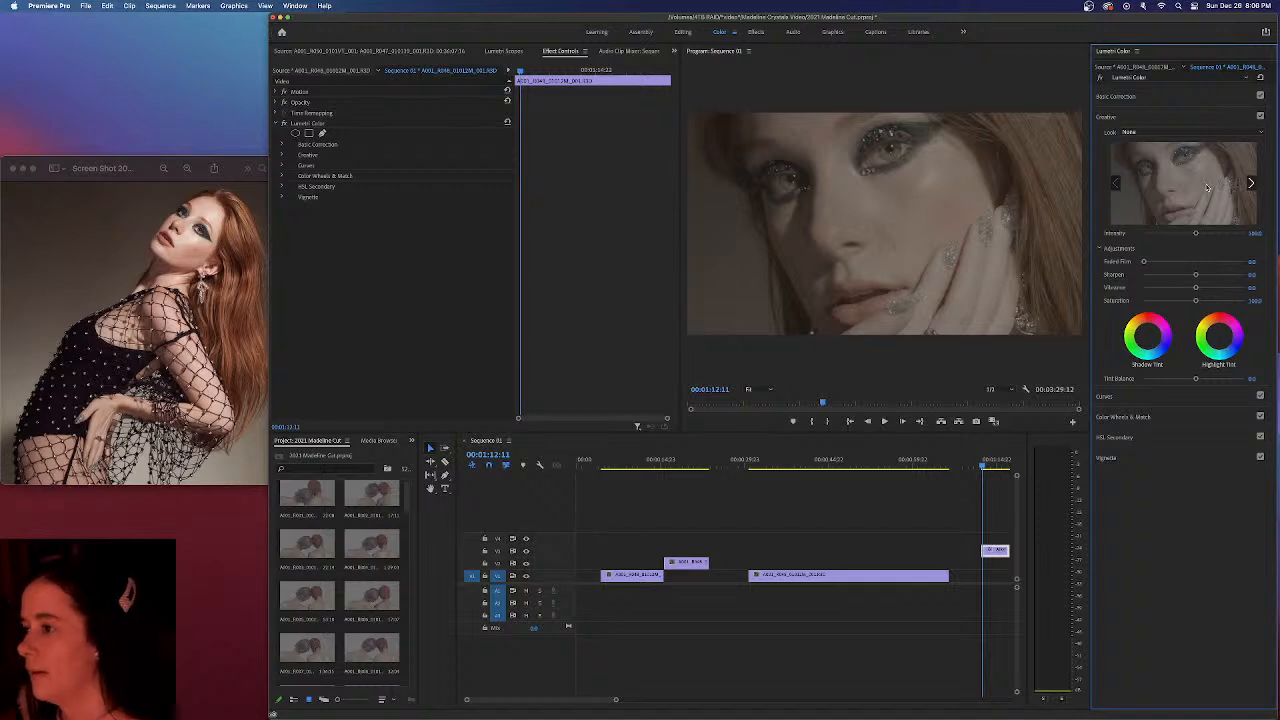
drag(1143, 261, 1224, 260)
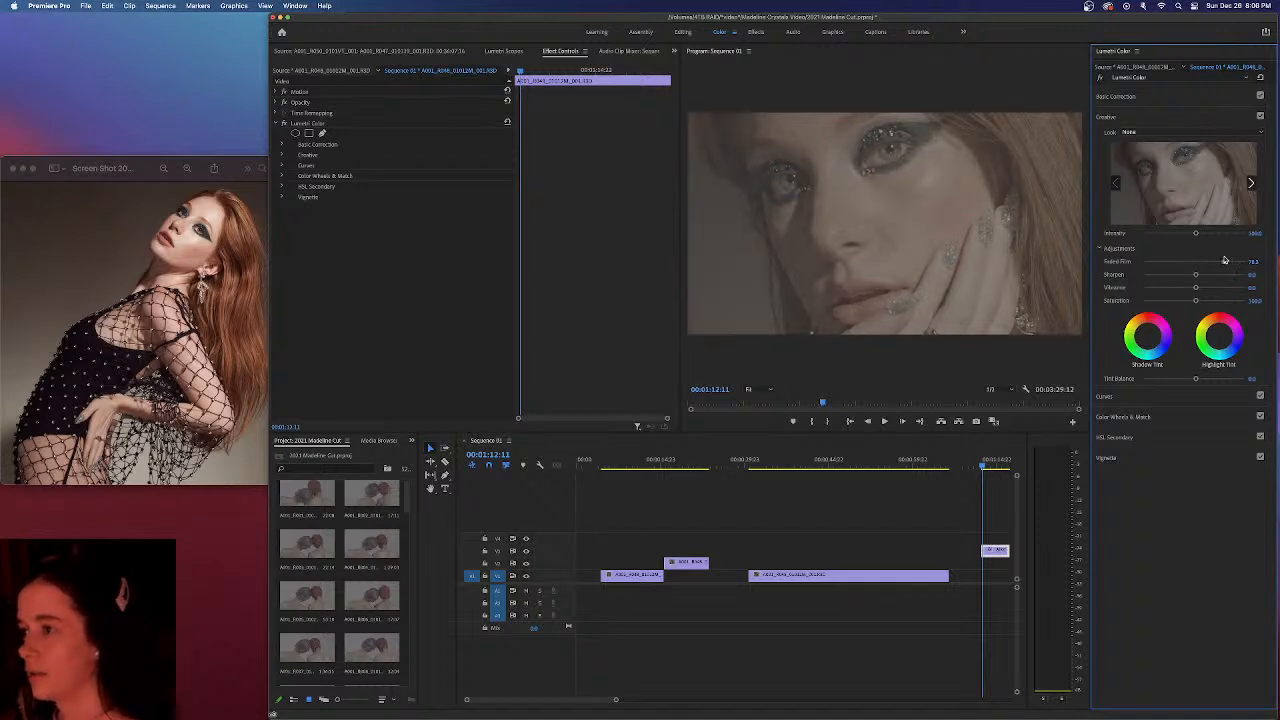
double_click(1224, 260)
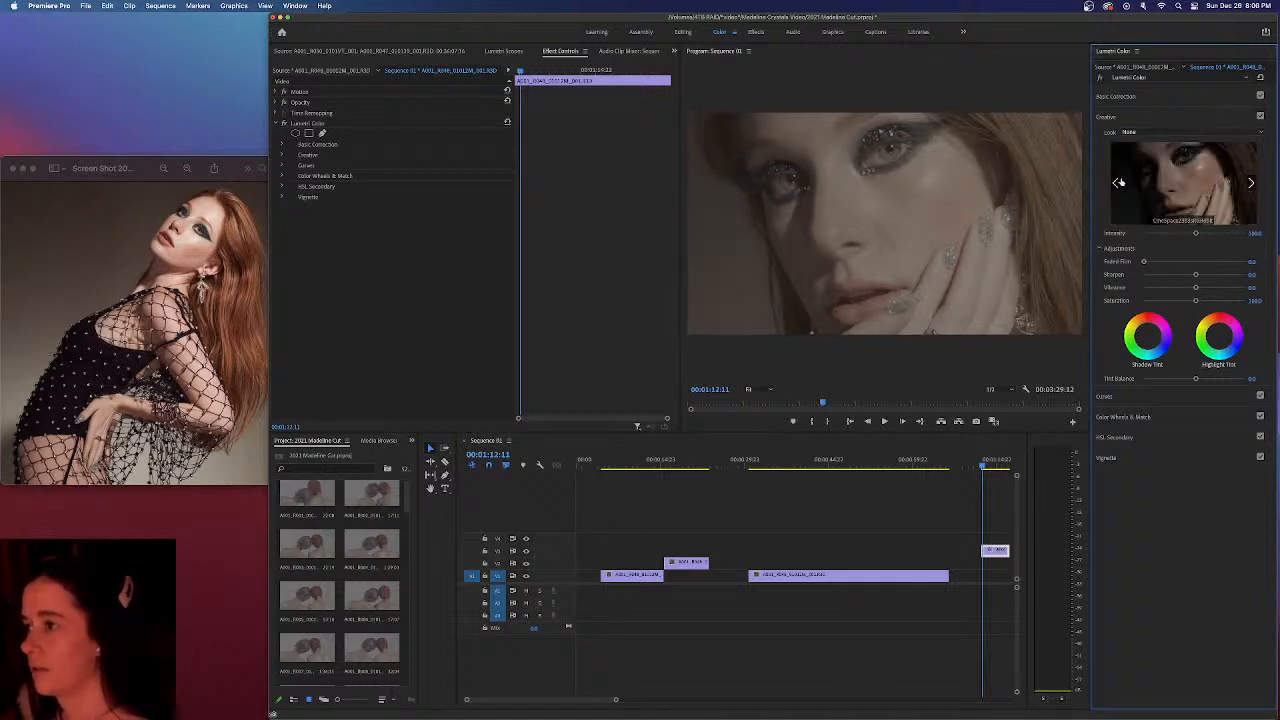
click(1260, 132)
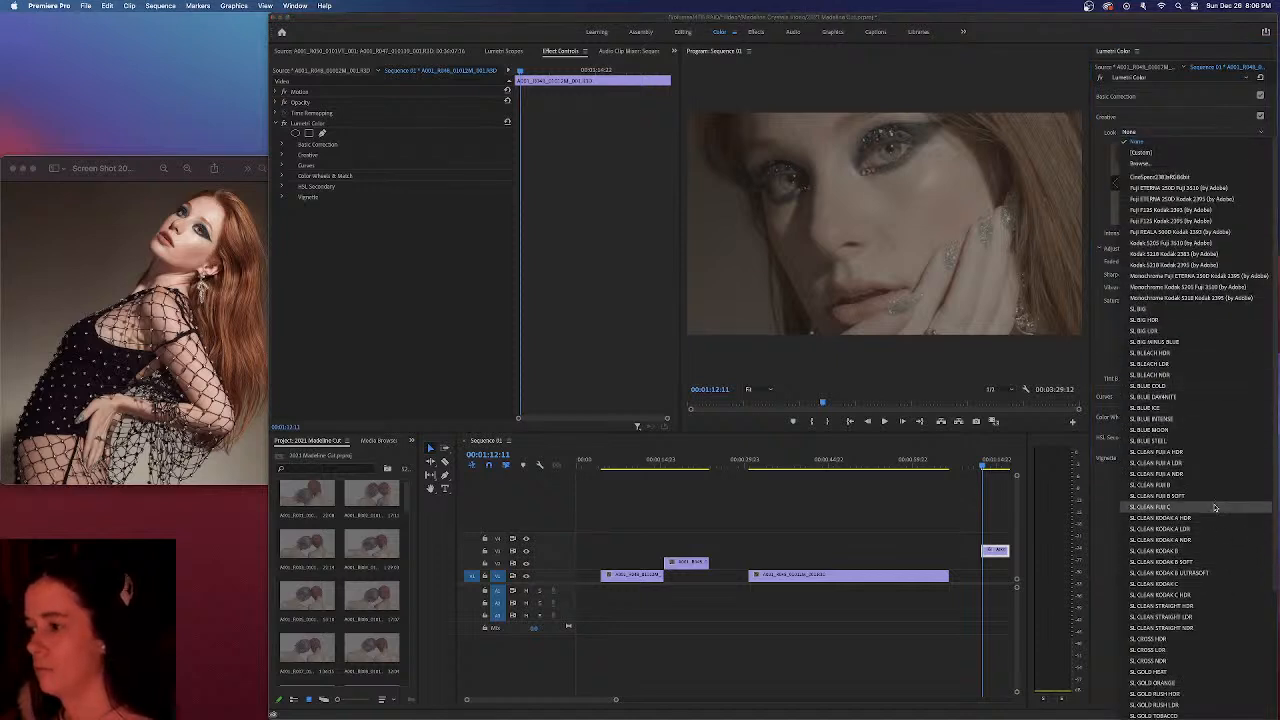
click(1165, 507)
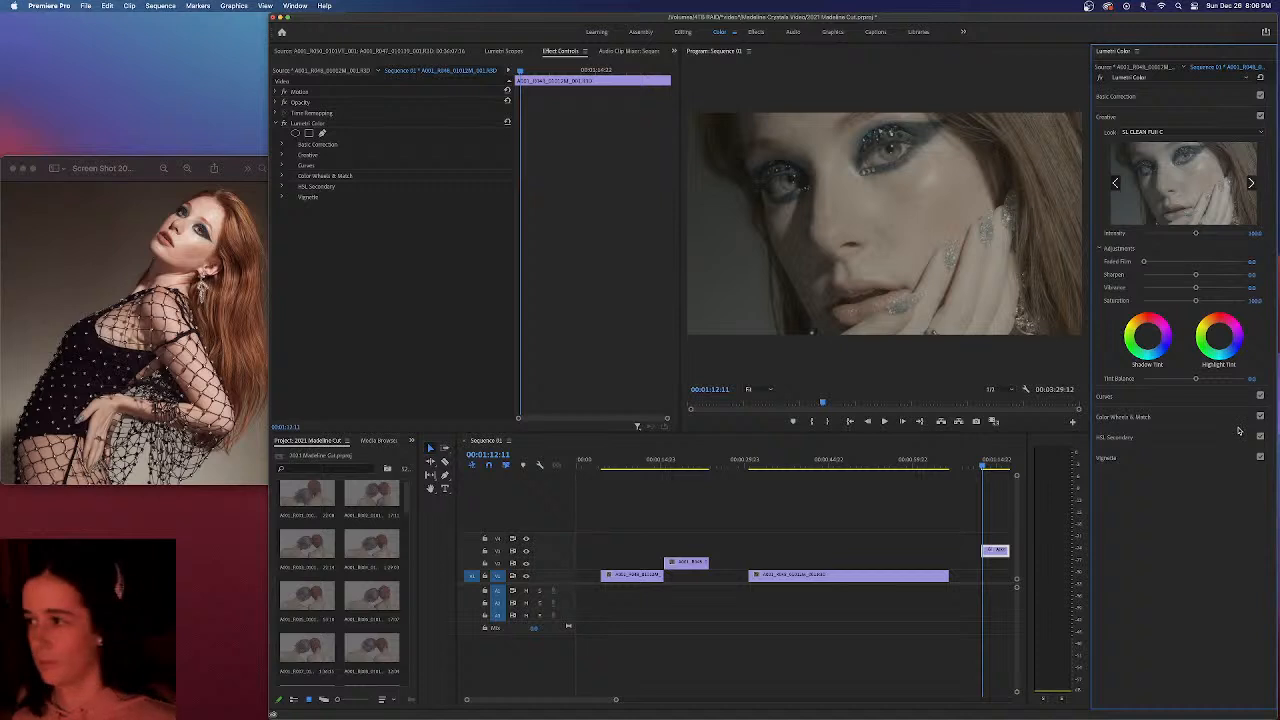
key(super+z)
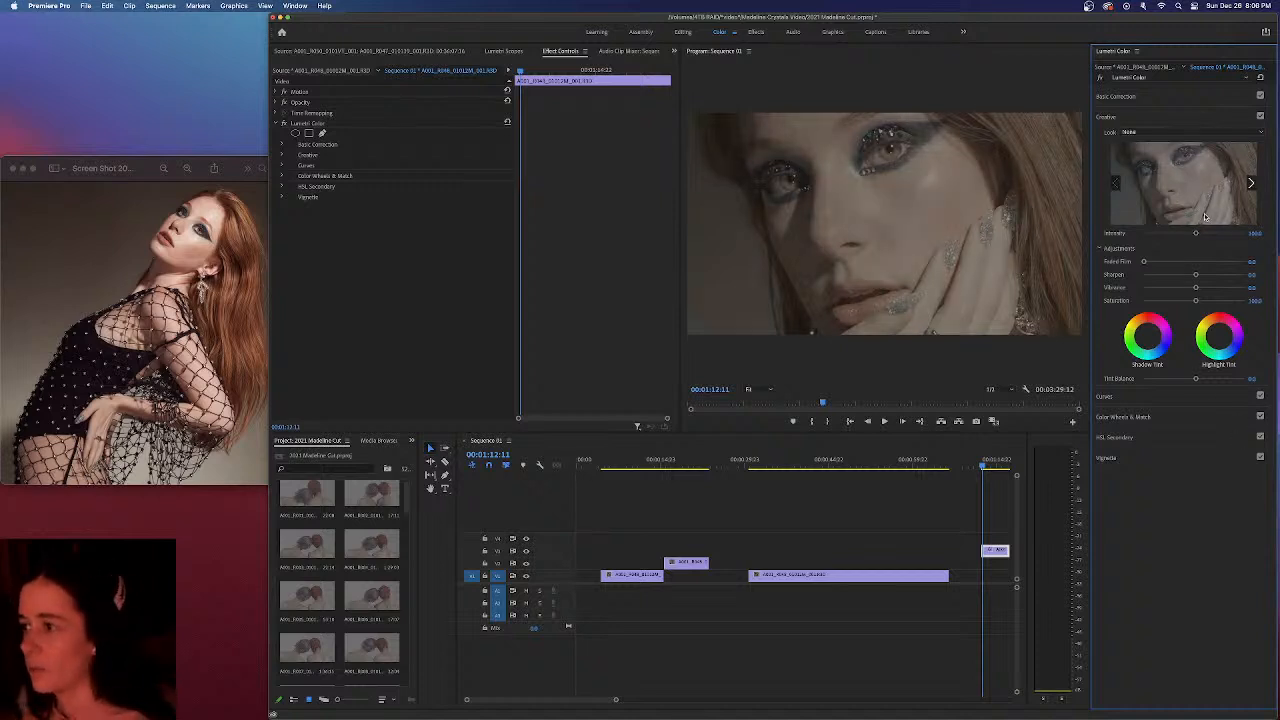
Sample the background beside the model's face with the white balance selector, and warm the result with the temperature and tint adjustments
click(1138, 398)
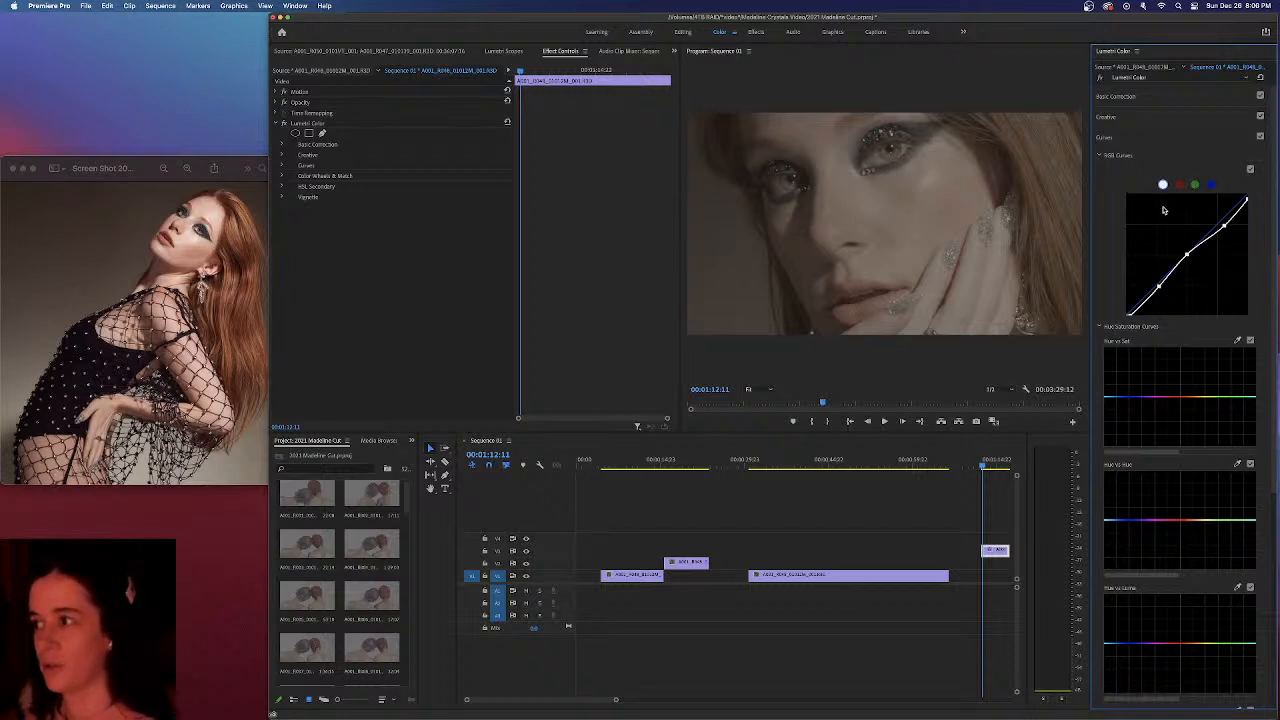
click(1145, 99)
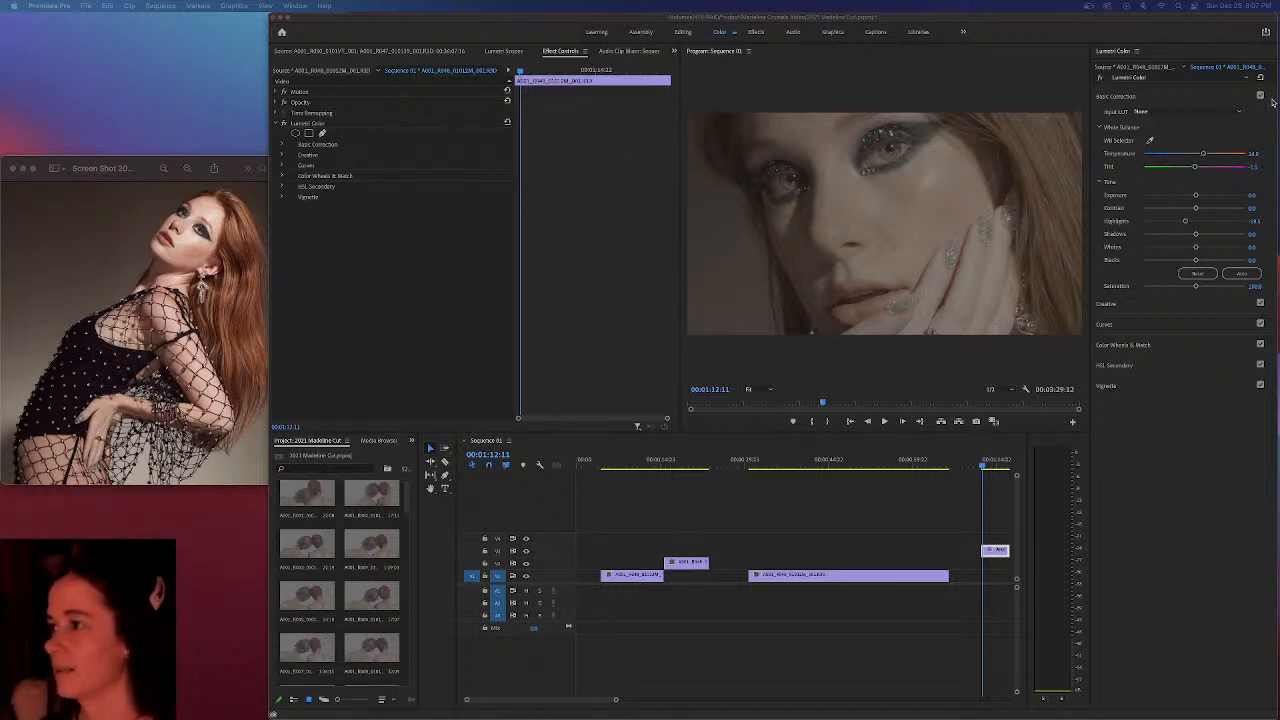
click(1150, 142)
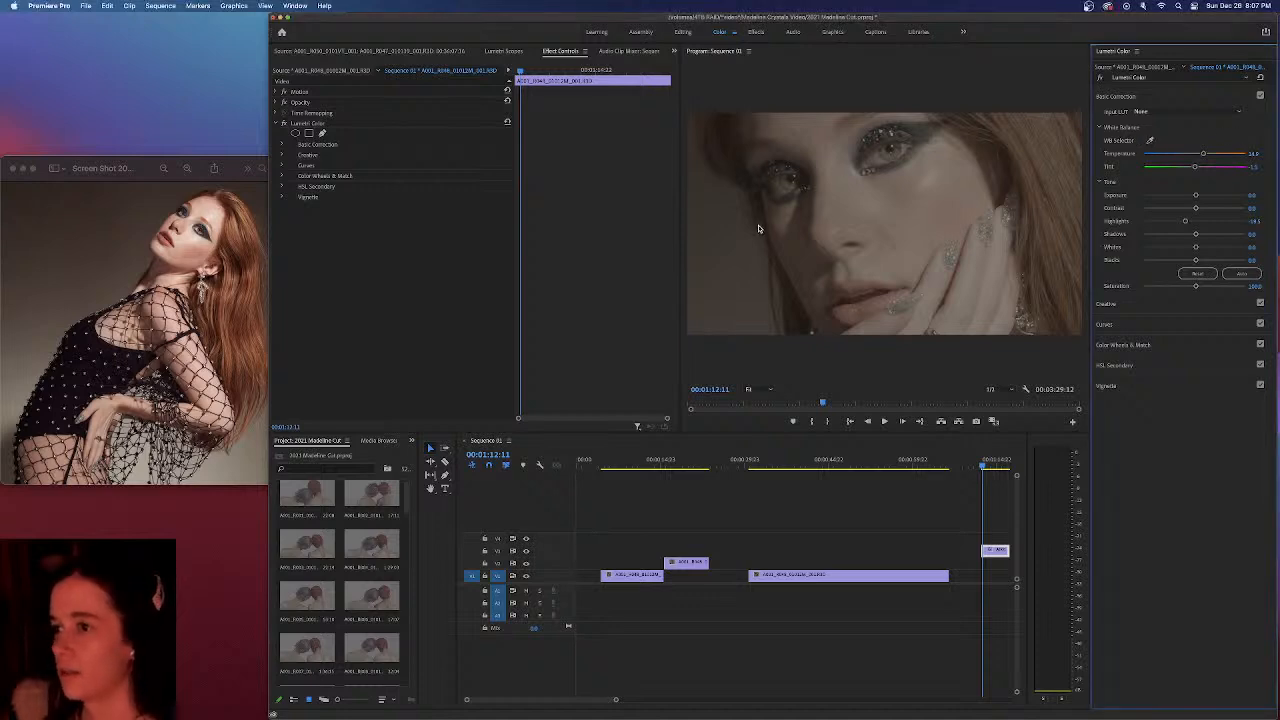
click(1151, 140)
click(720, 208)
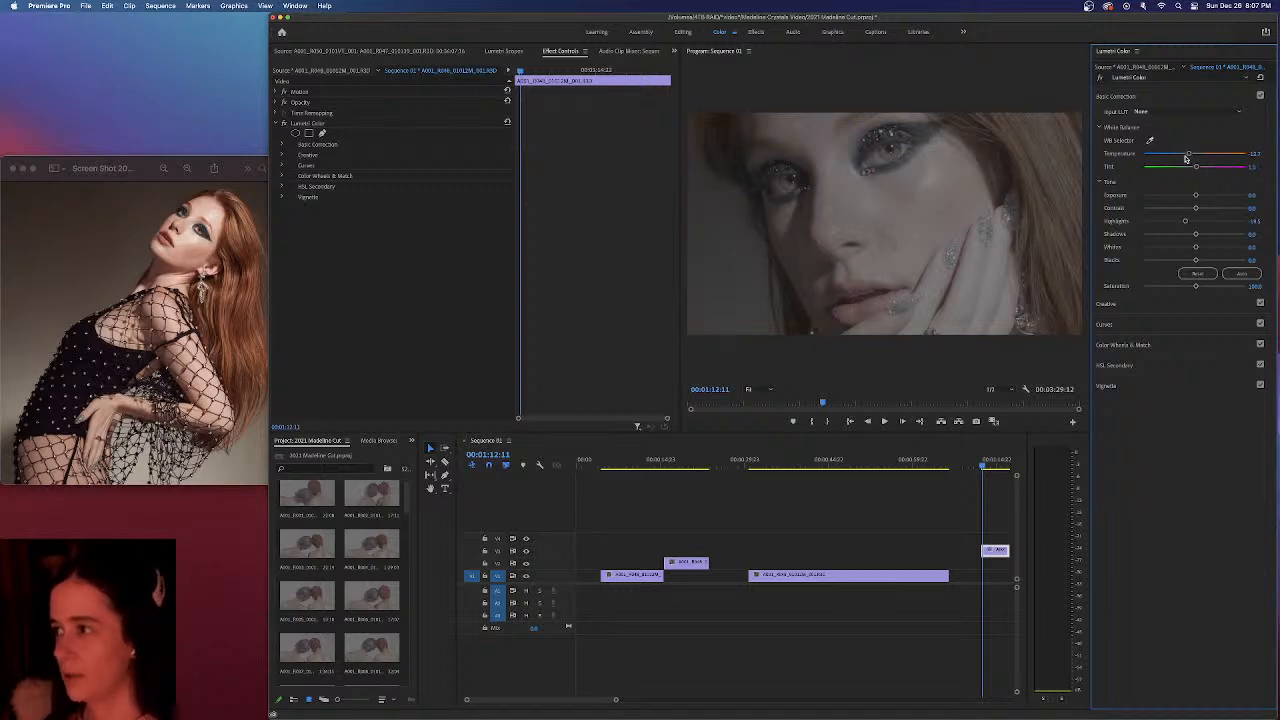
mouse_move(1189, 155)
mouse_down()
mouse_move(1209, 153)
mouse_move(1197, 168)
mouse_up()
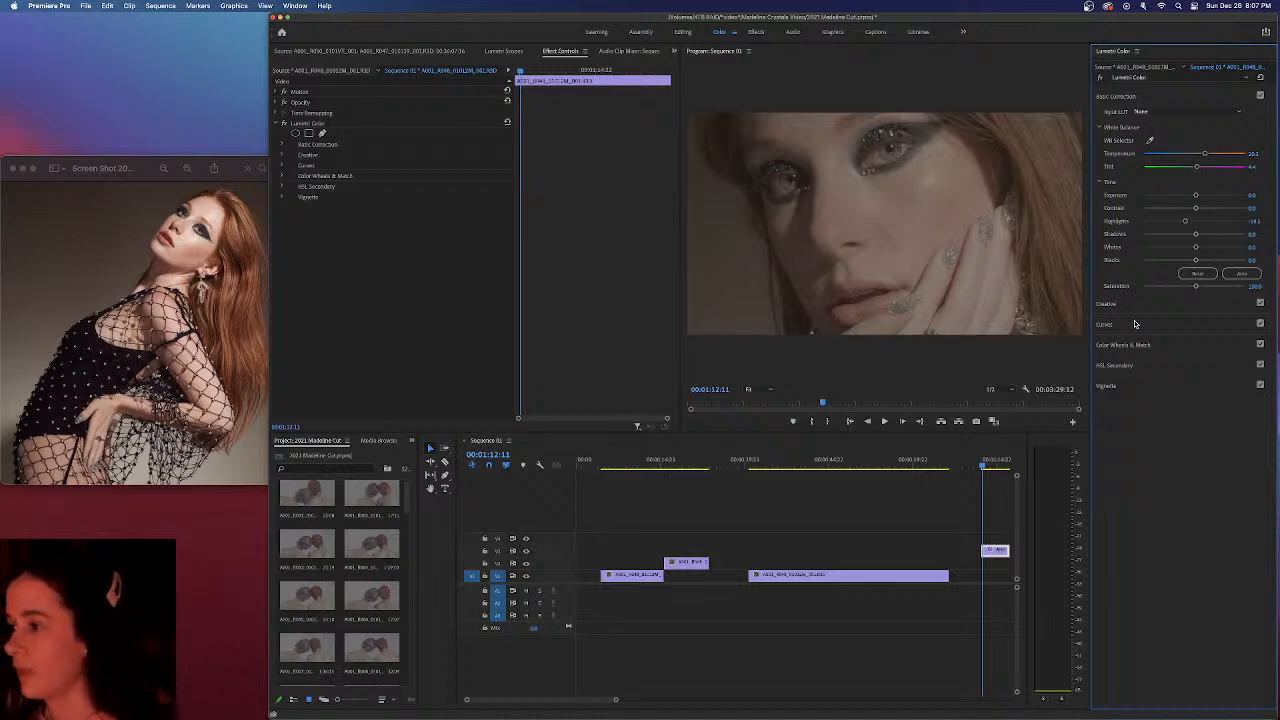
Reset the close-up's RGB master curve to a straight line and add a control point at its midpoint
click(1136, 325)
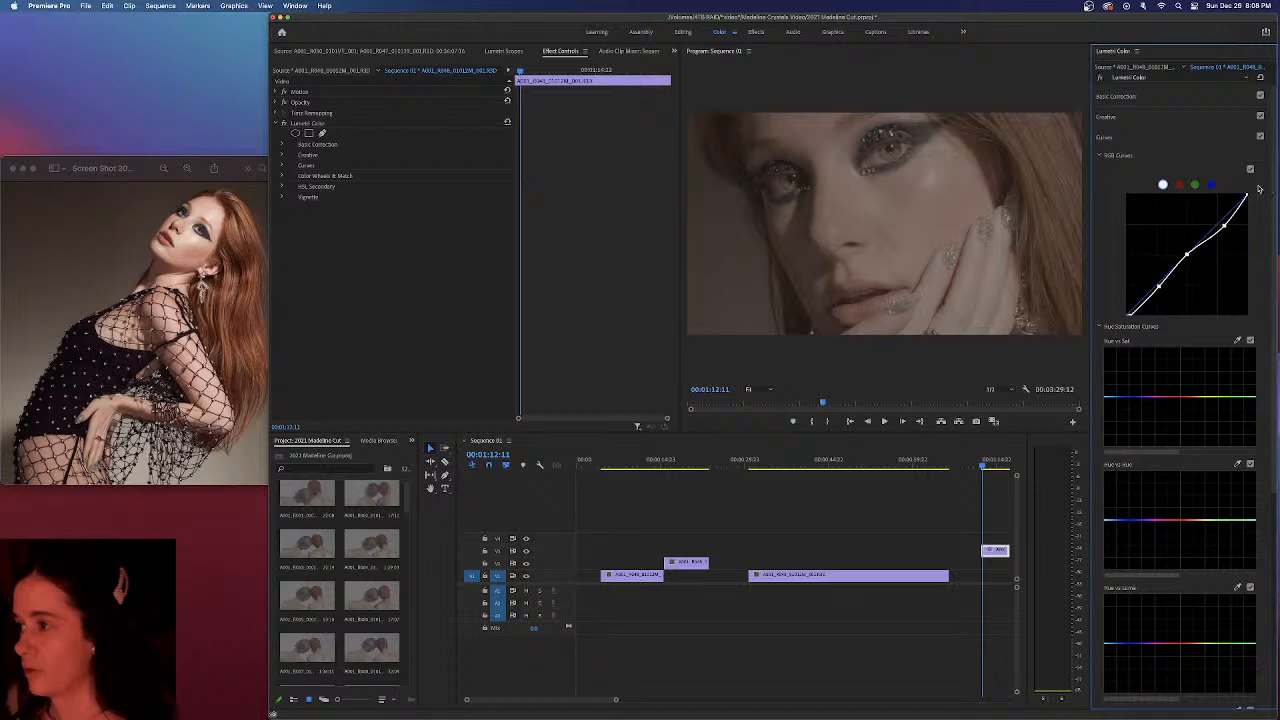
drag(1225, 229, 1223, 222)
double_click(1222, 220)
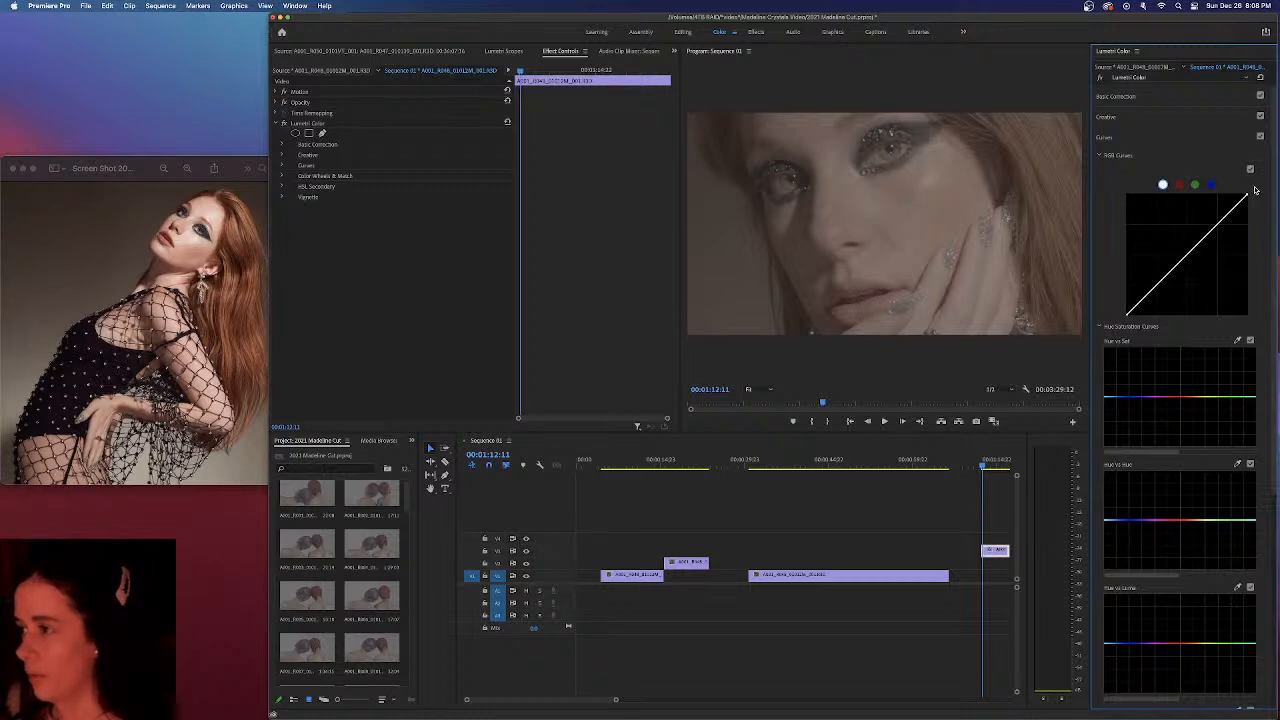
click(1187, 255)
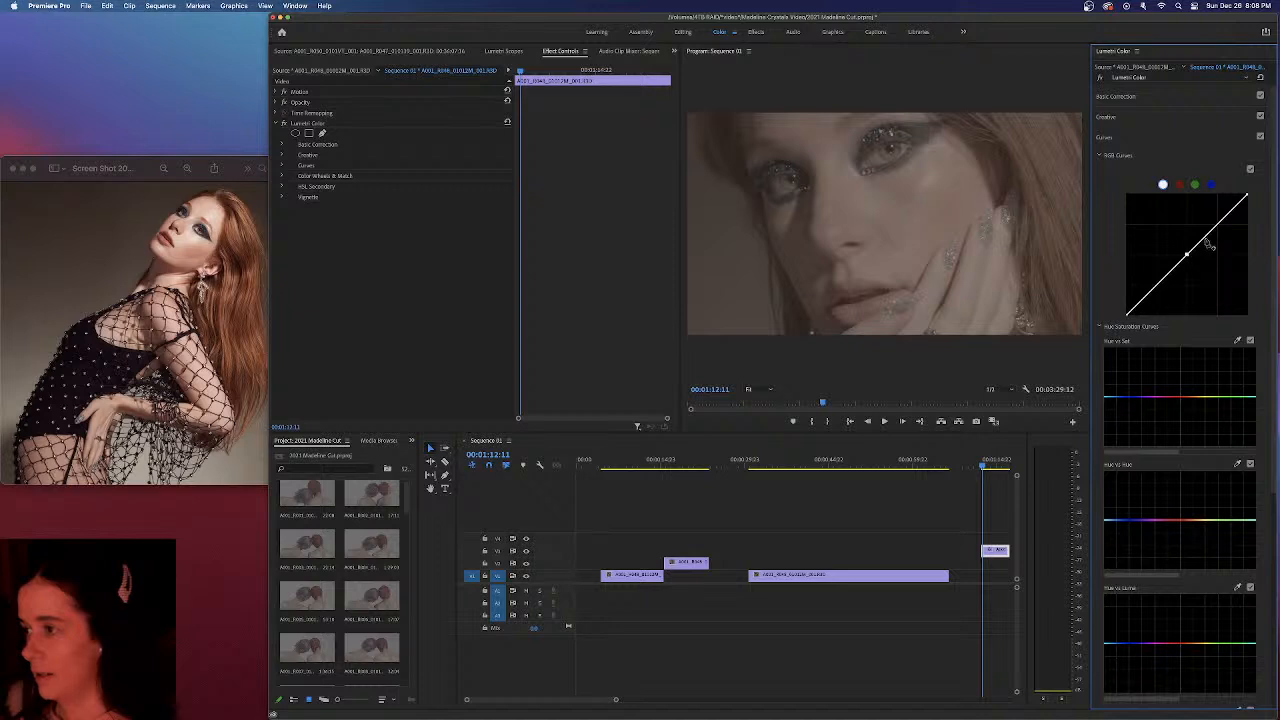
Shape the close-up clip's RGB curve into a gentle S, and set Highlights to 0 and Exposure to 0.2
drag(1220, 226, 1214, 217)
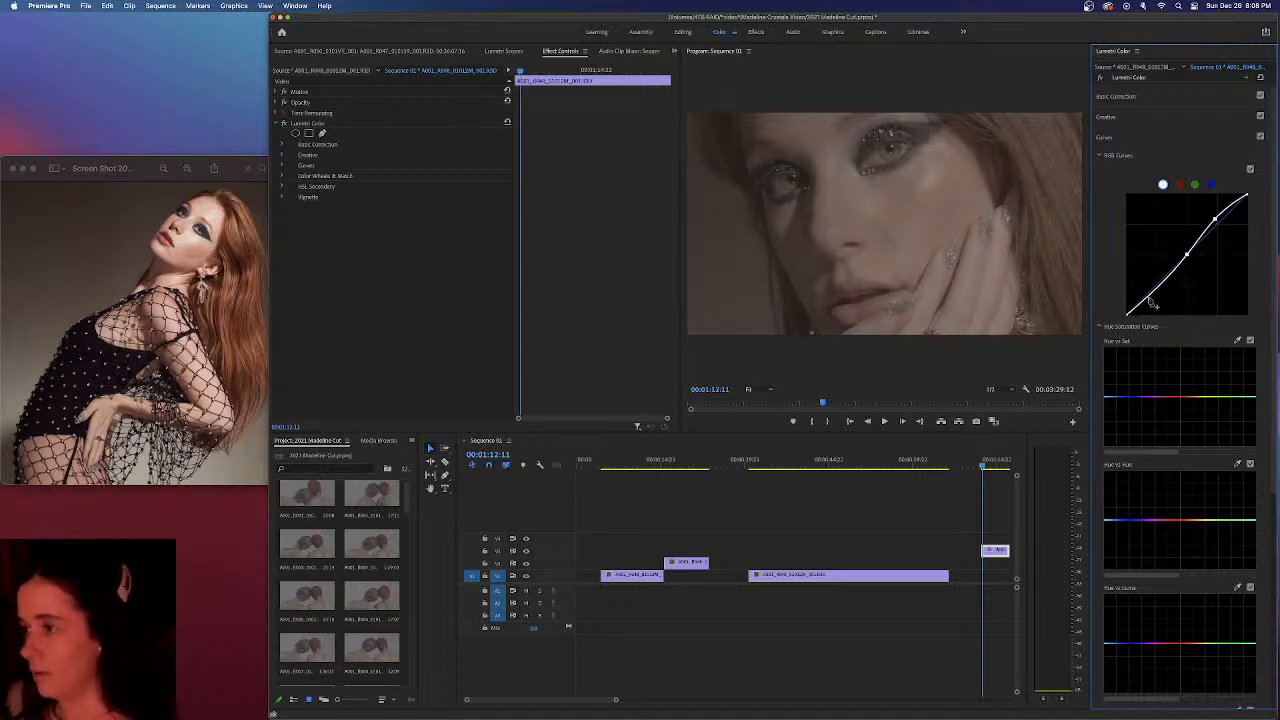
drag(1157, 285, 1159, 293)
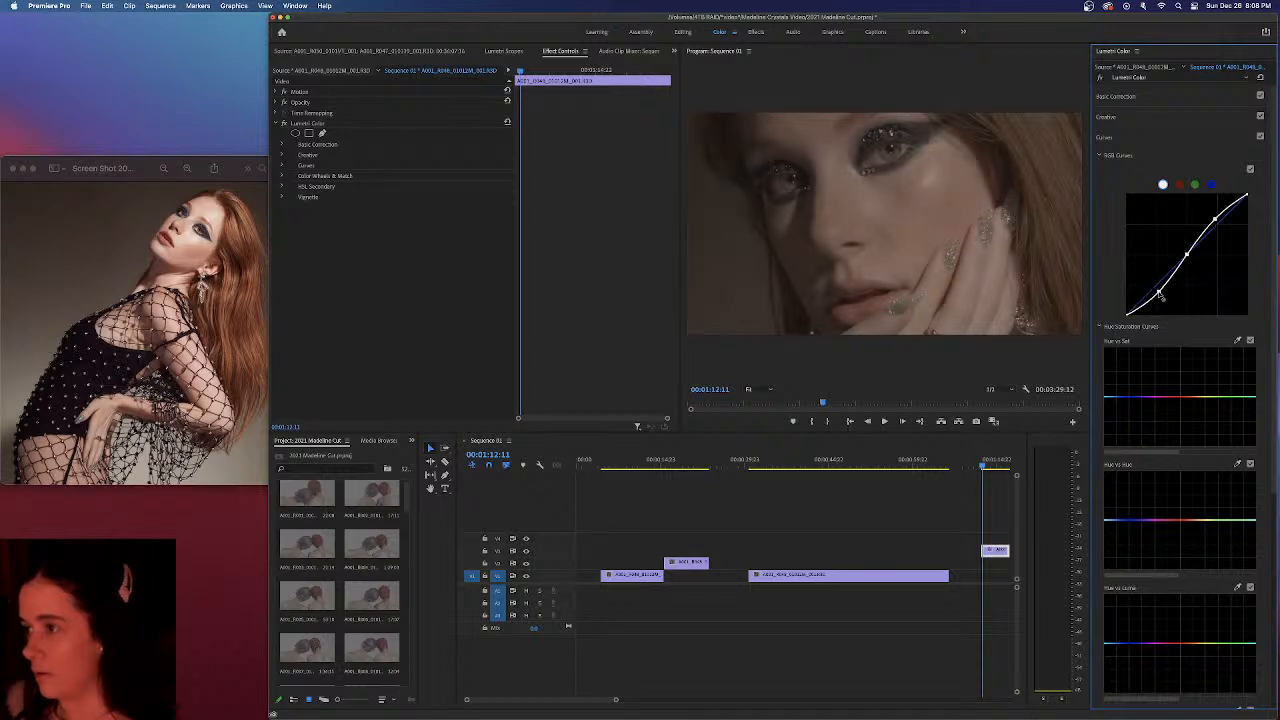
click(1150, 100)
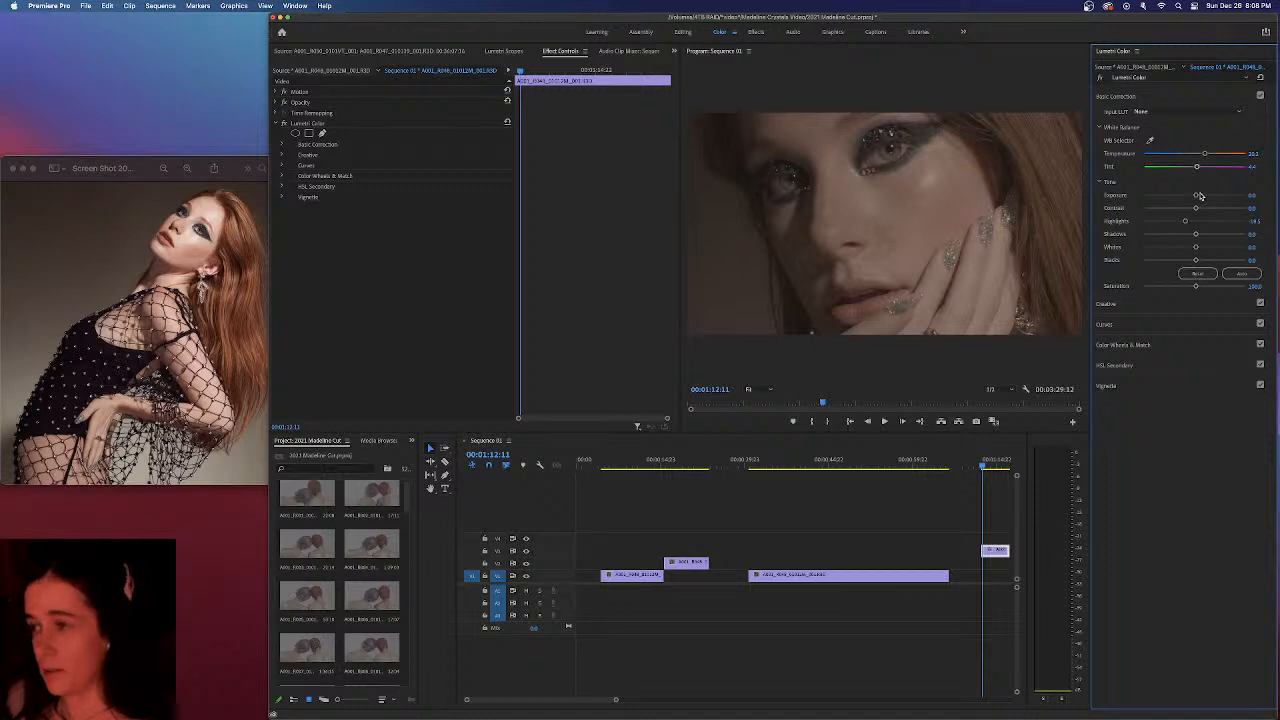
click(1245, 222)
text(0)
key(Return)
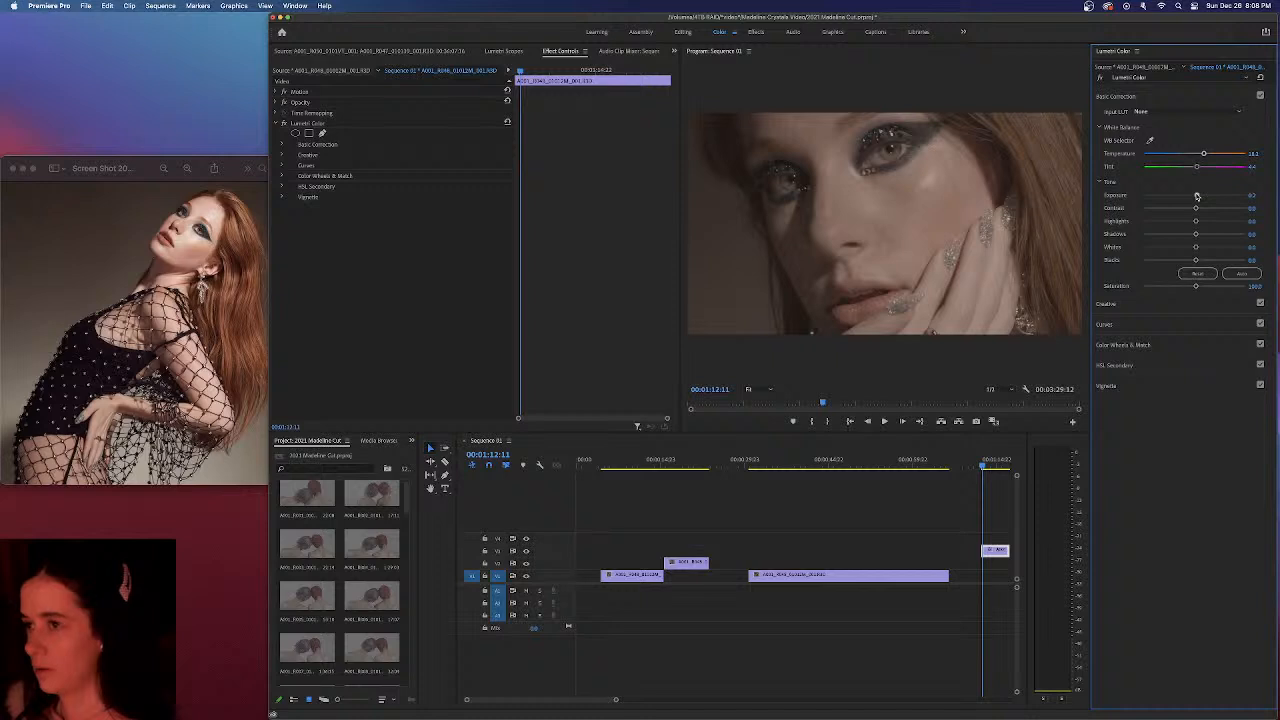
Enlarge the program preview and display the close-up clip's RGB curves again
drag(678, 84, 533, 84)
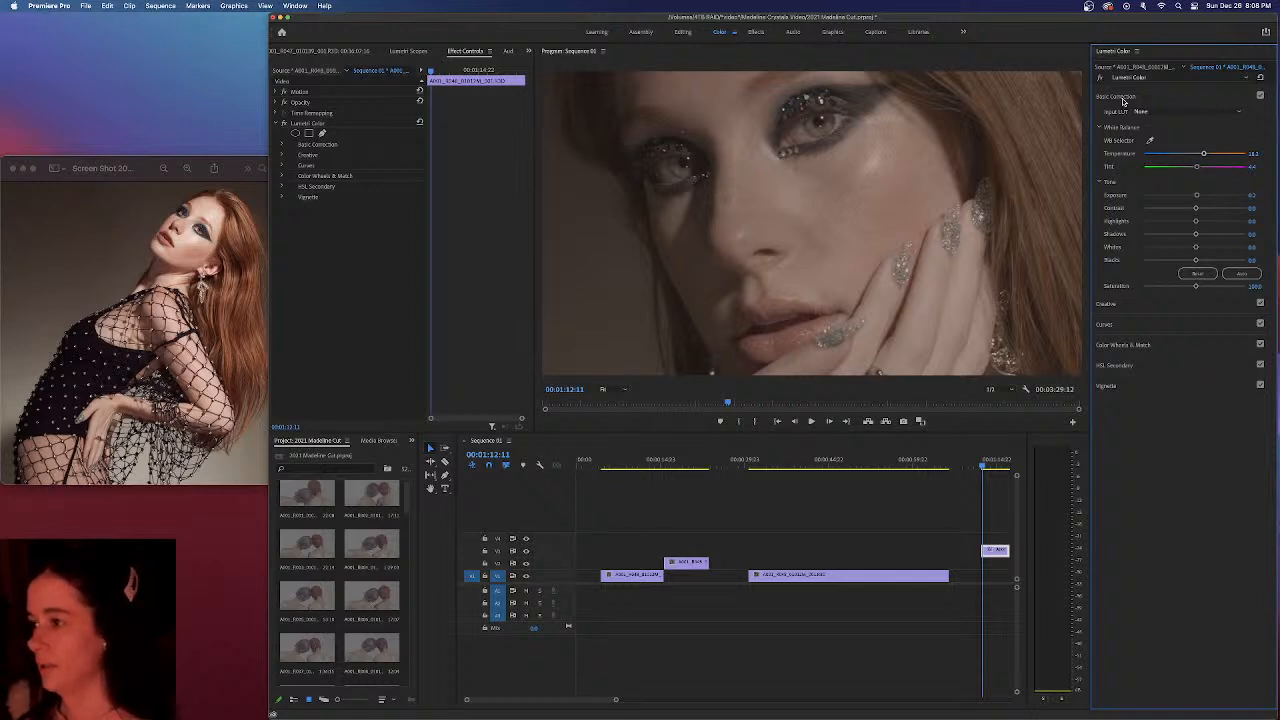
click(1130, 304)
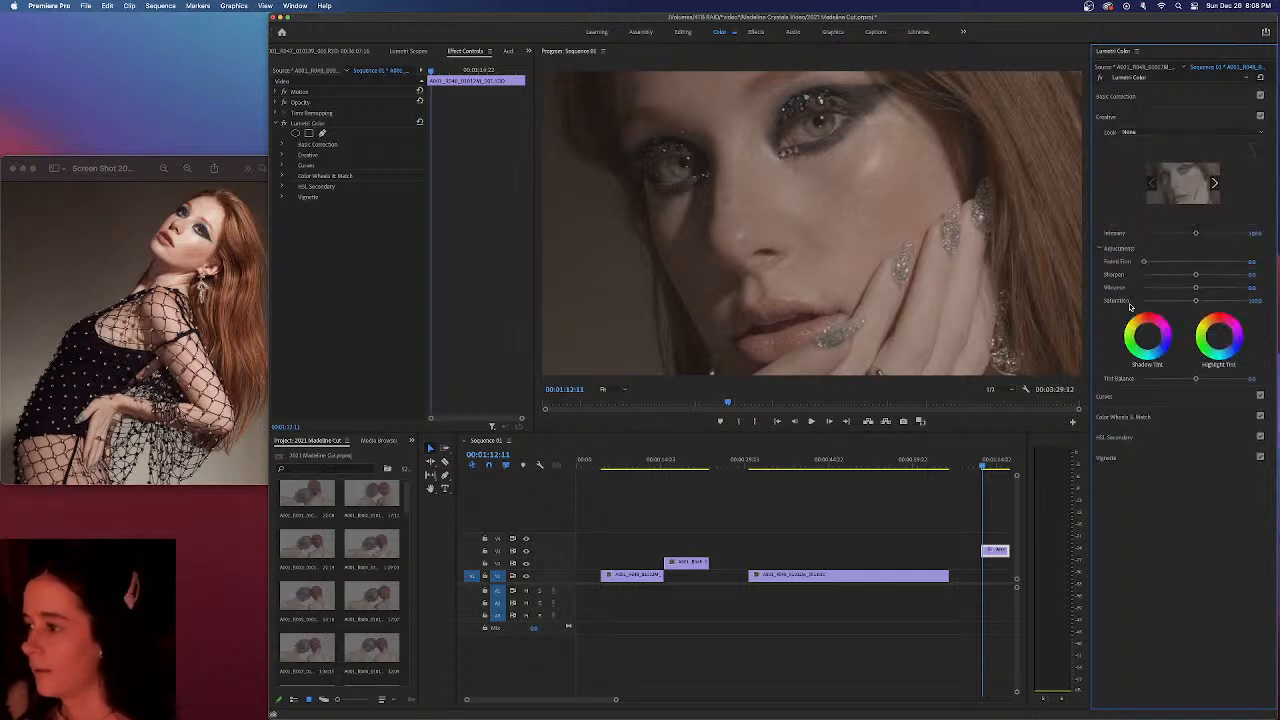
click(1130, 398)
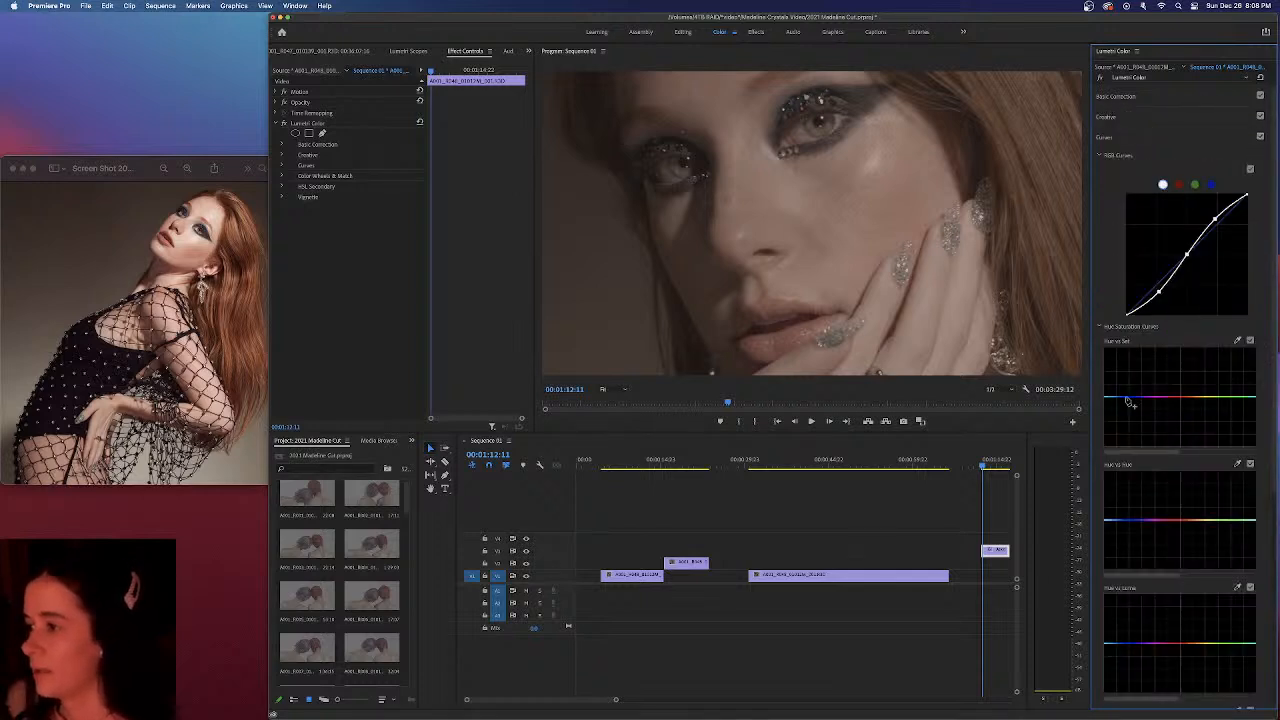
Examine the waveform in the Lumetri Scopes in a widened view, and compare it with the source clip
click(410, 51)
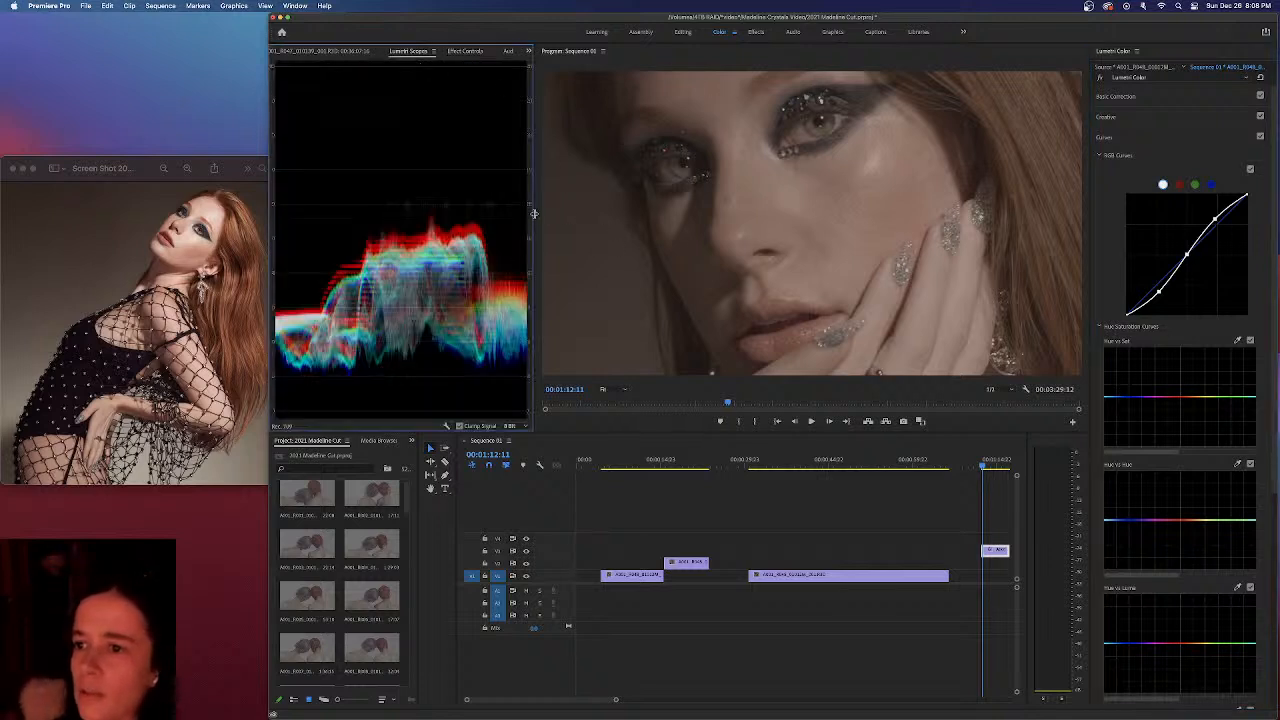
drag(534, 213, 621, 212)
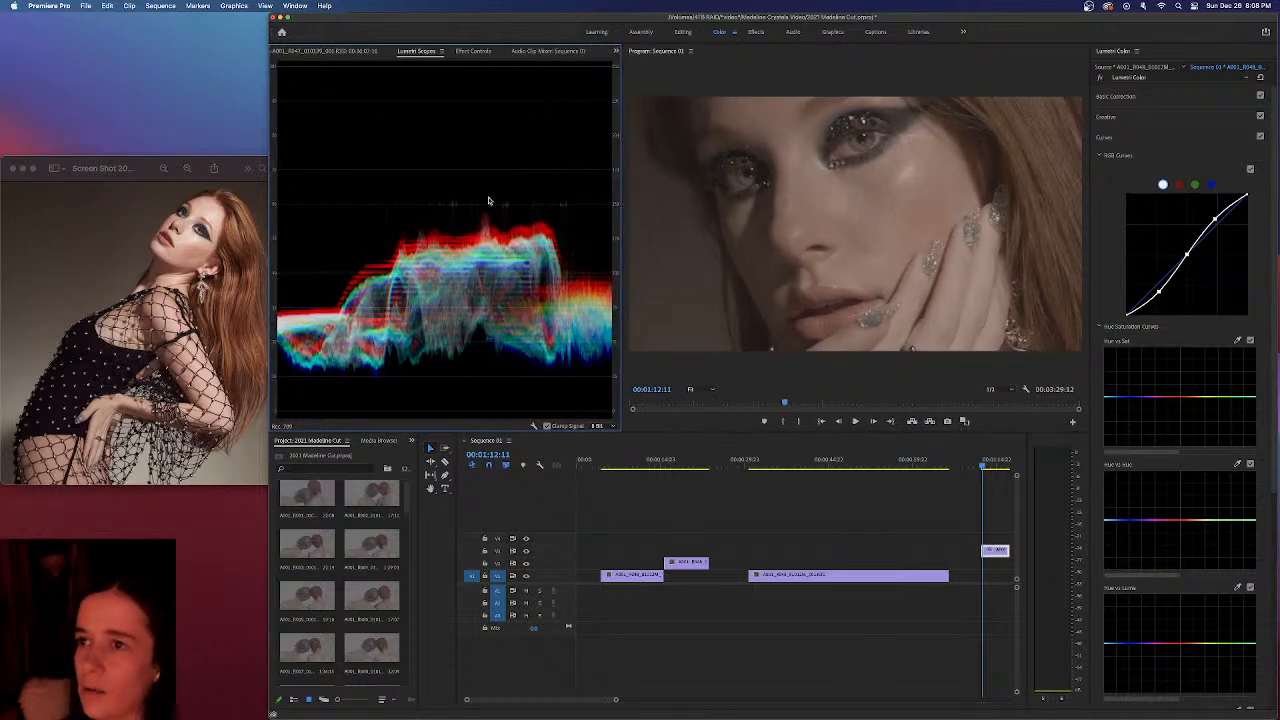
click(330, 51)
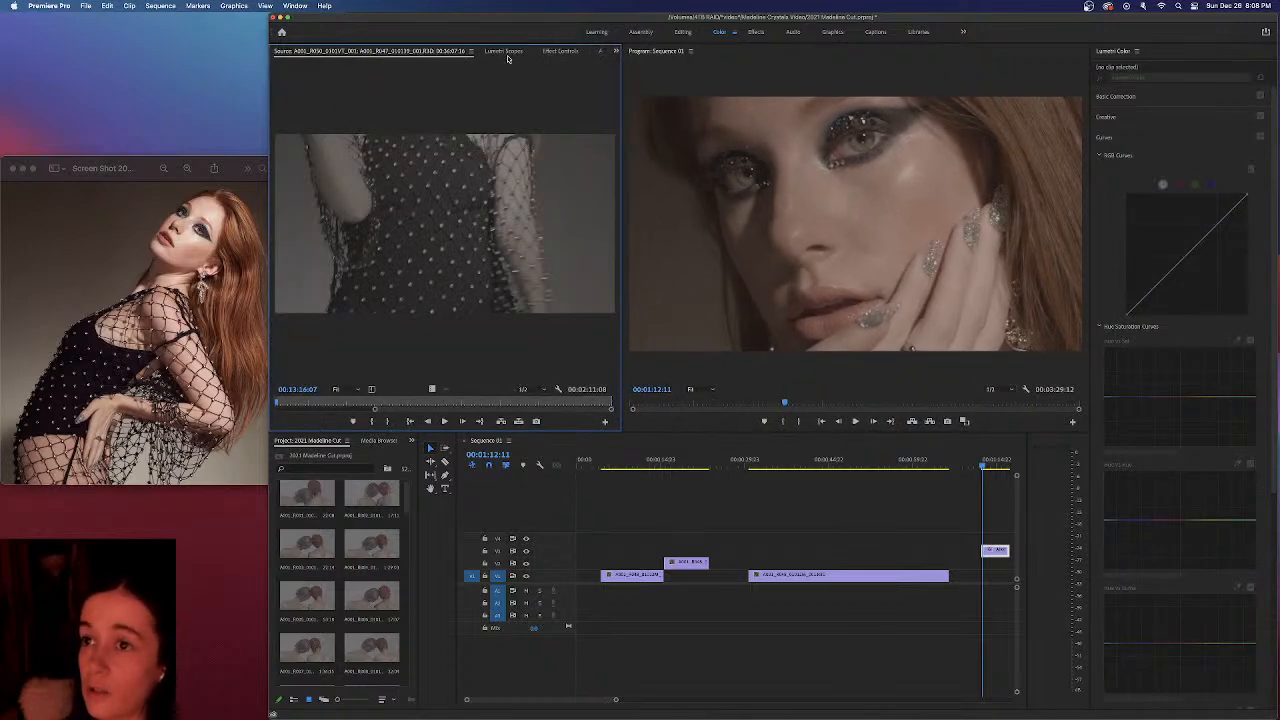
click(504, 51)
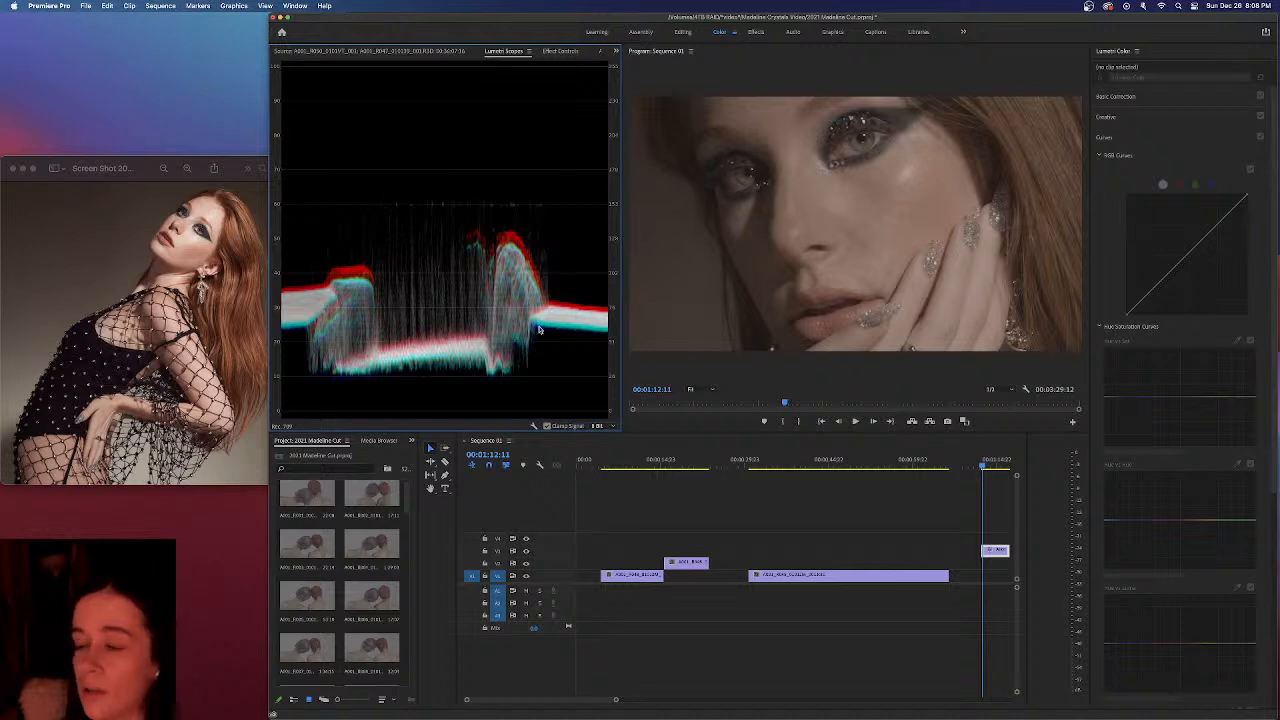
click(1158, 152)
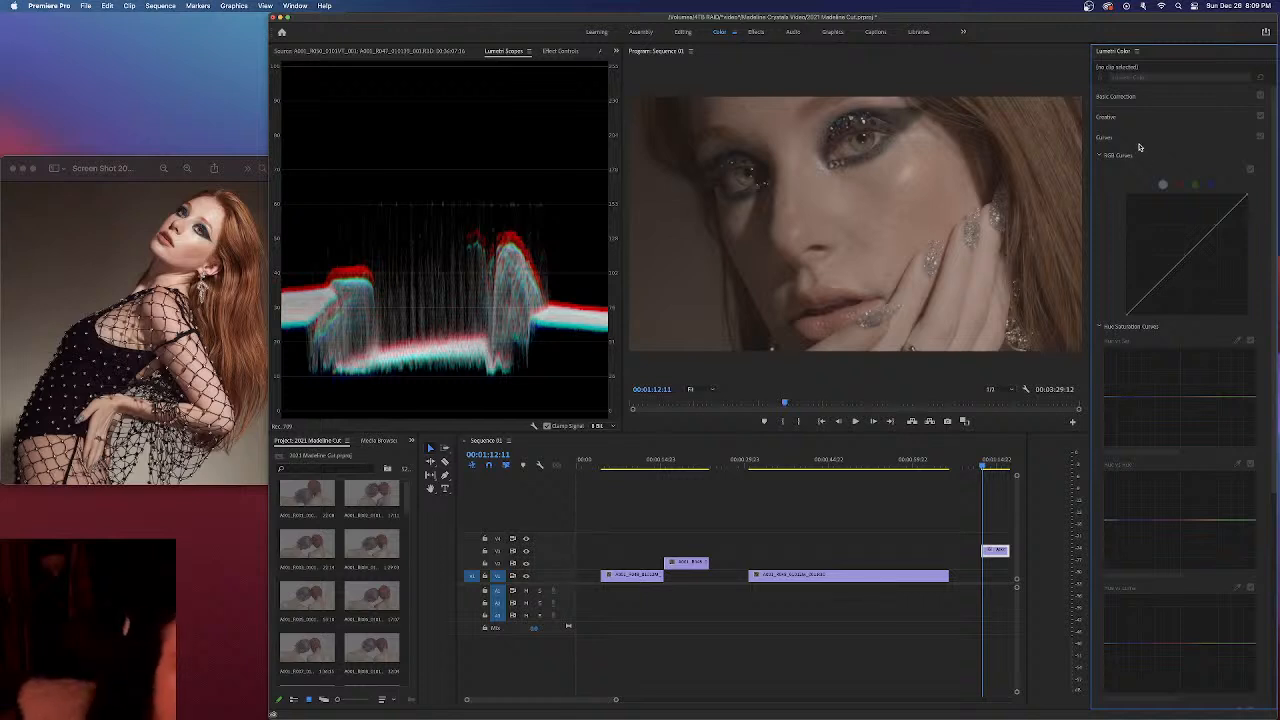
key(super+s)
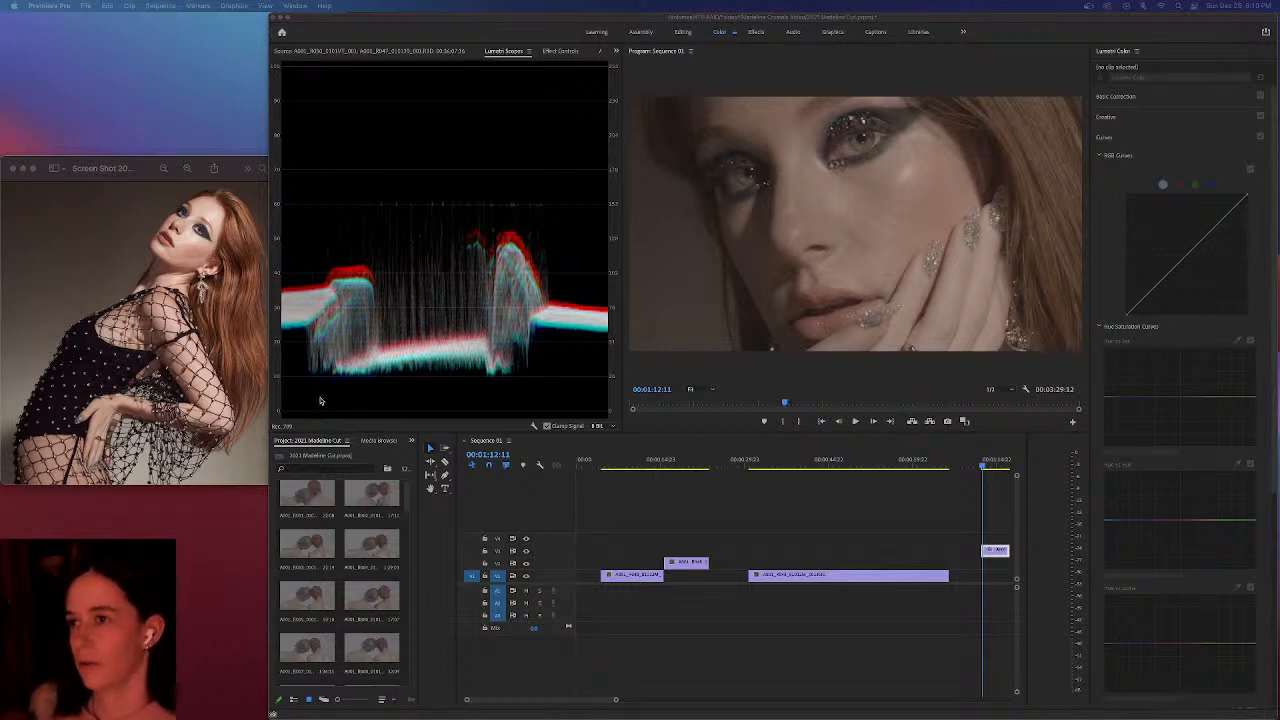
click(510, 18)
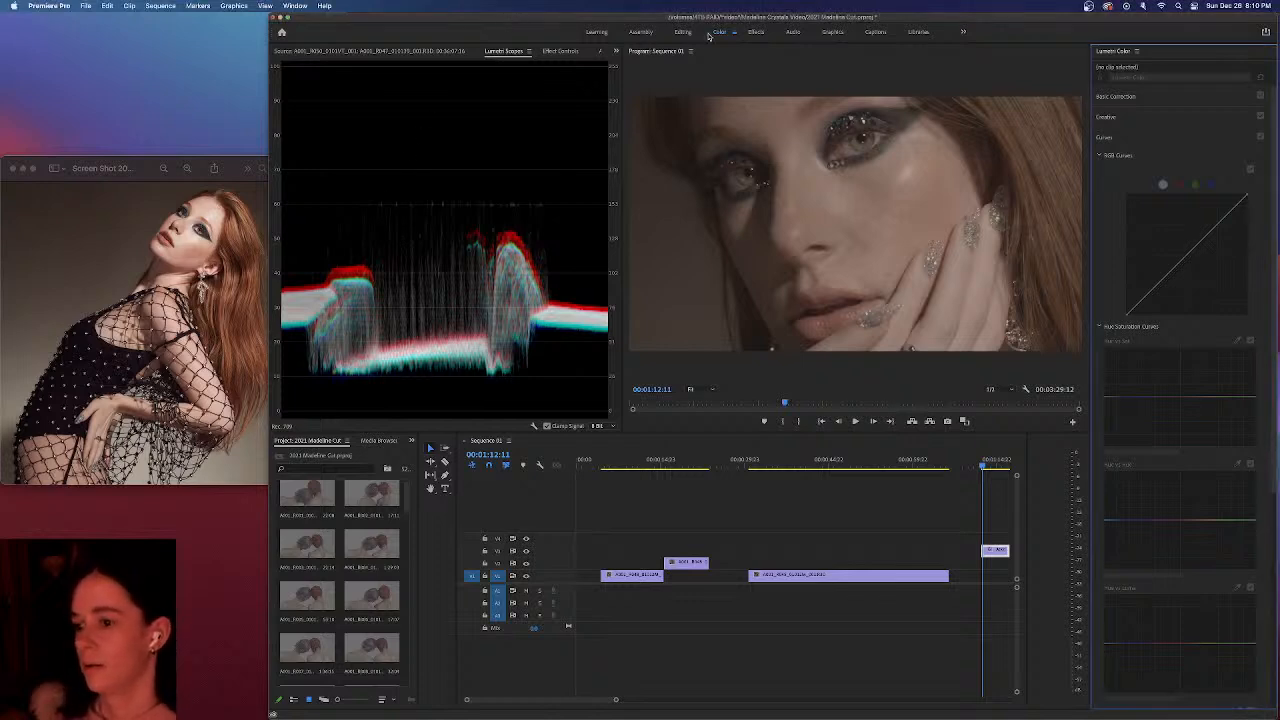
click(1145, 141)
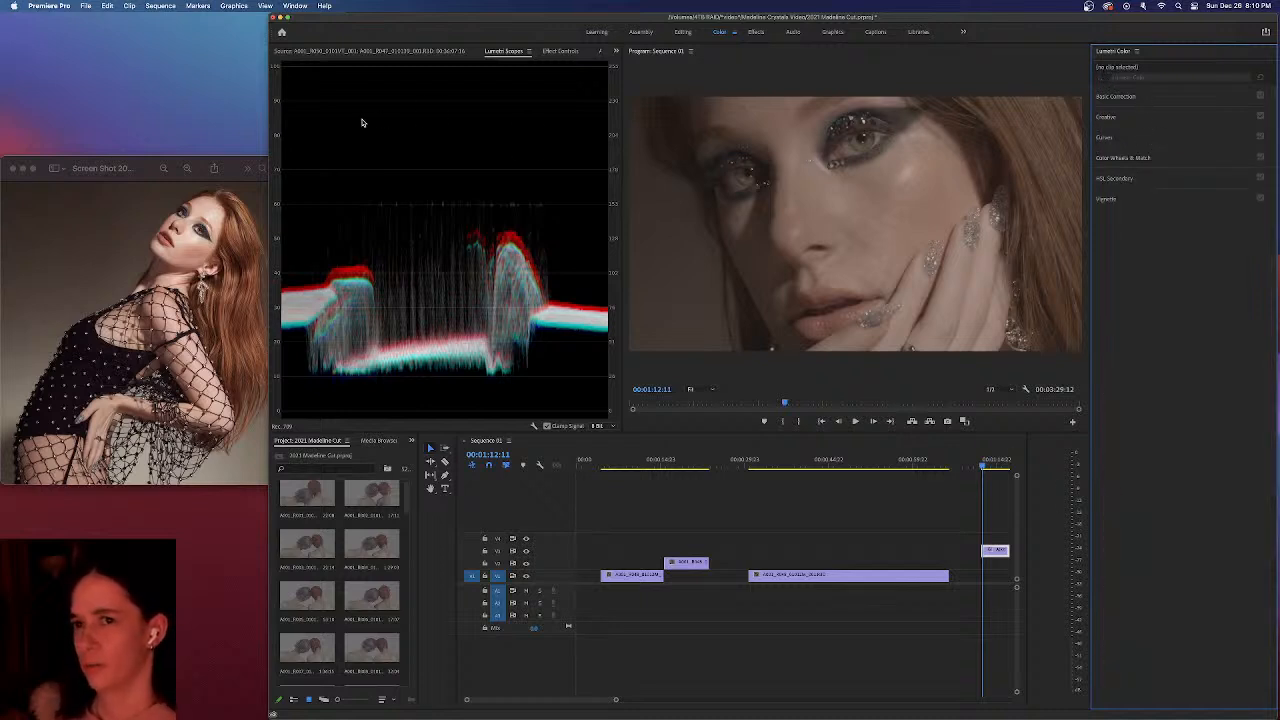
Enlarge the program preview and show the close-up clip's effect controls alongside its Basic Correction settings
drag(617, 75, 544, 75)
click(1147, 99)
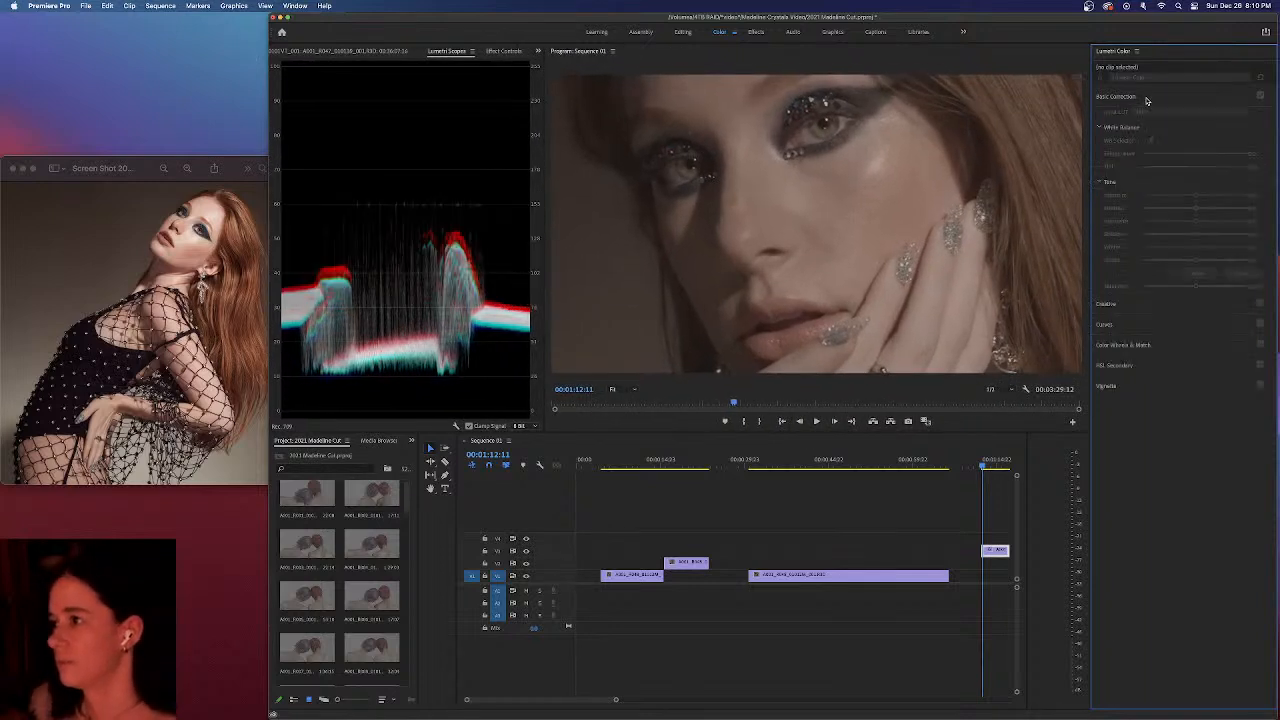
click(978, 540)
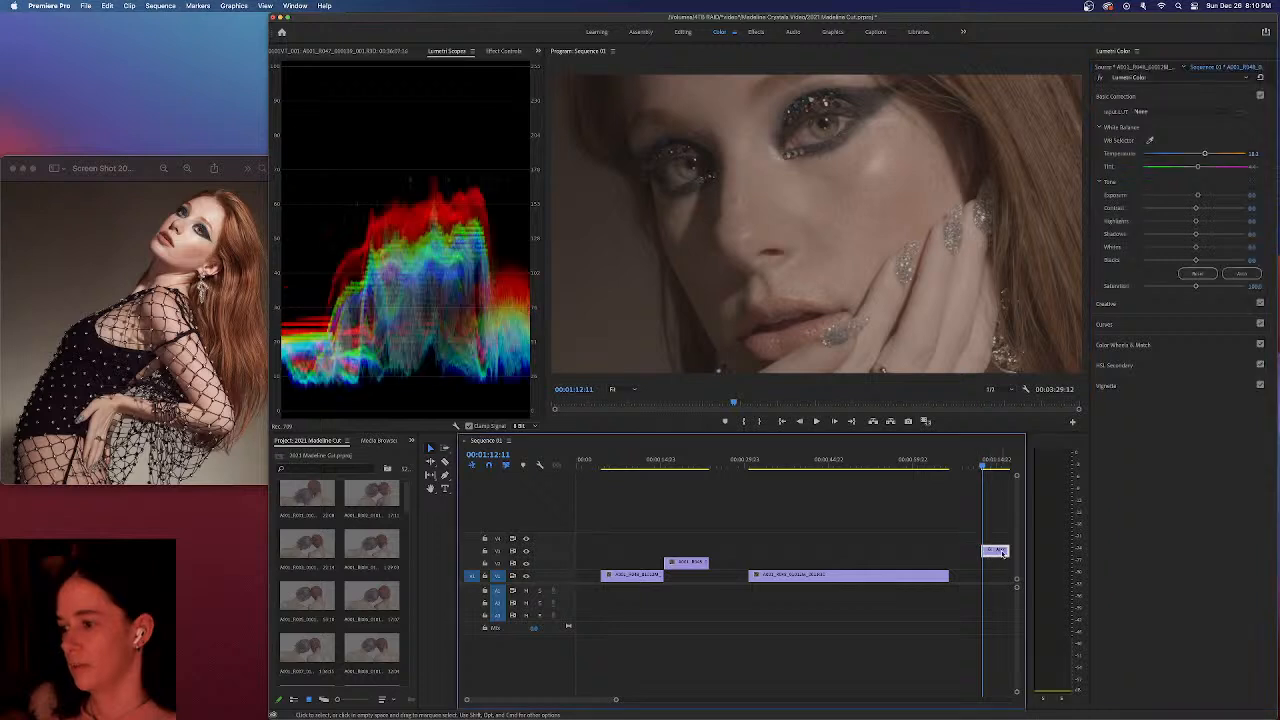
click(329, 51)
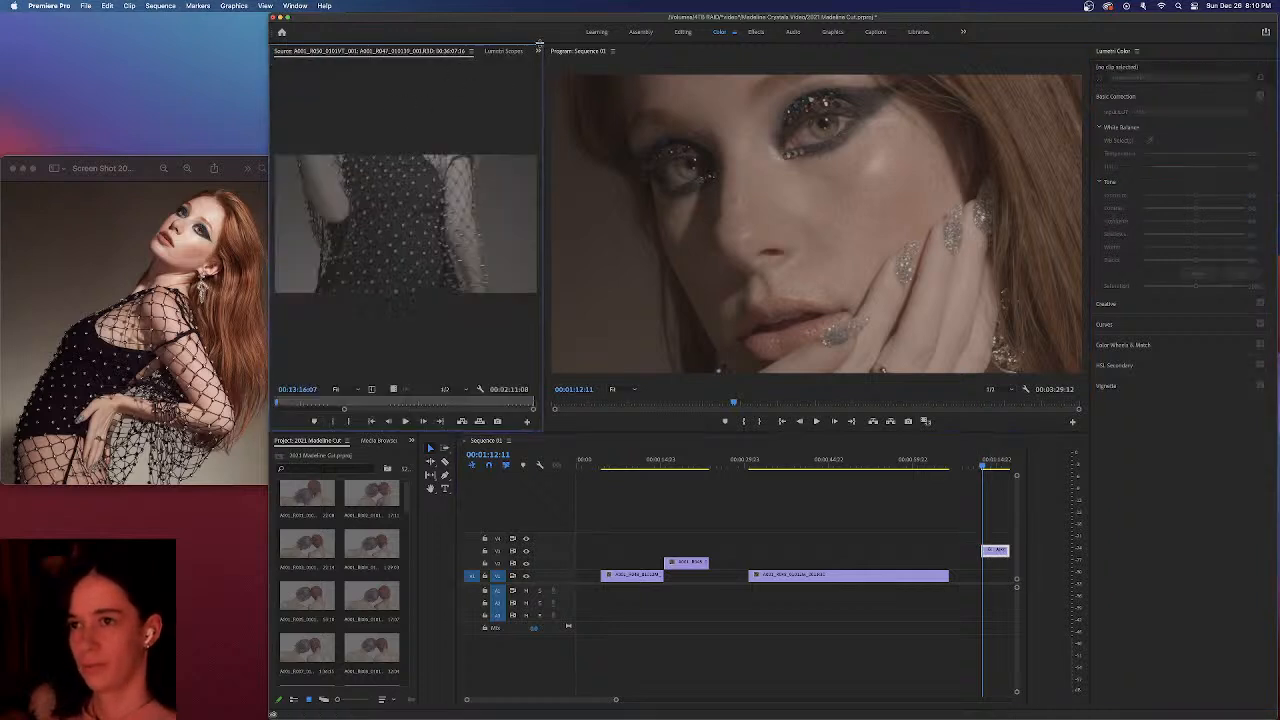
click(538, 51)
click(555, 90)
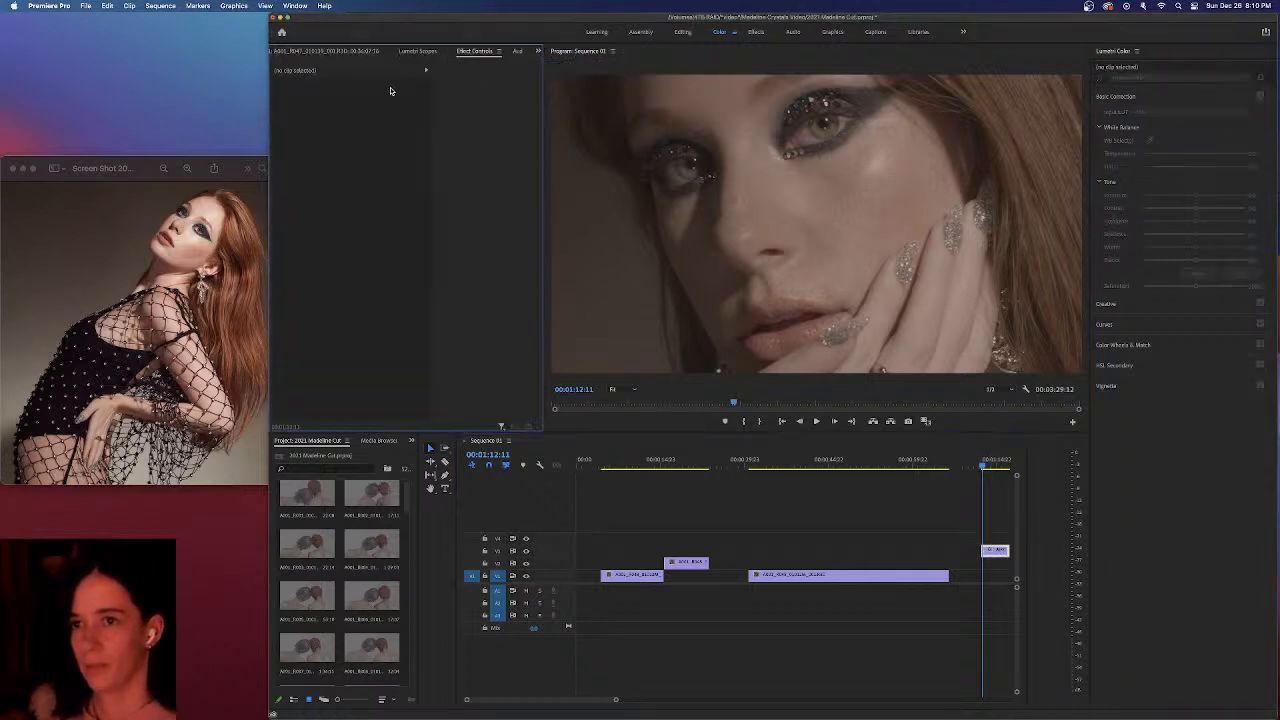
click(1006, 532)
click(994, 550)
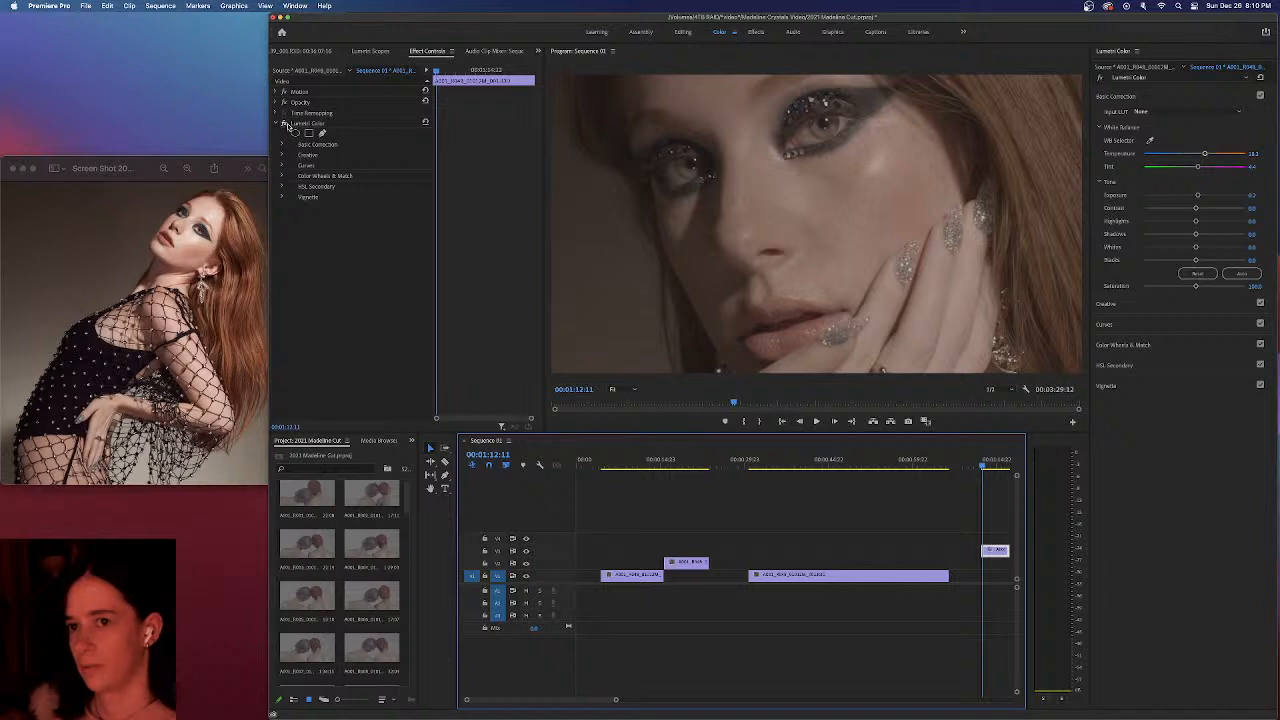
Compare the close-up before and after grading by toggling the Lumetri Color effect and its curves off and on
click(284, 123)
click(284, 123)
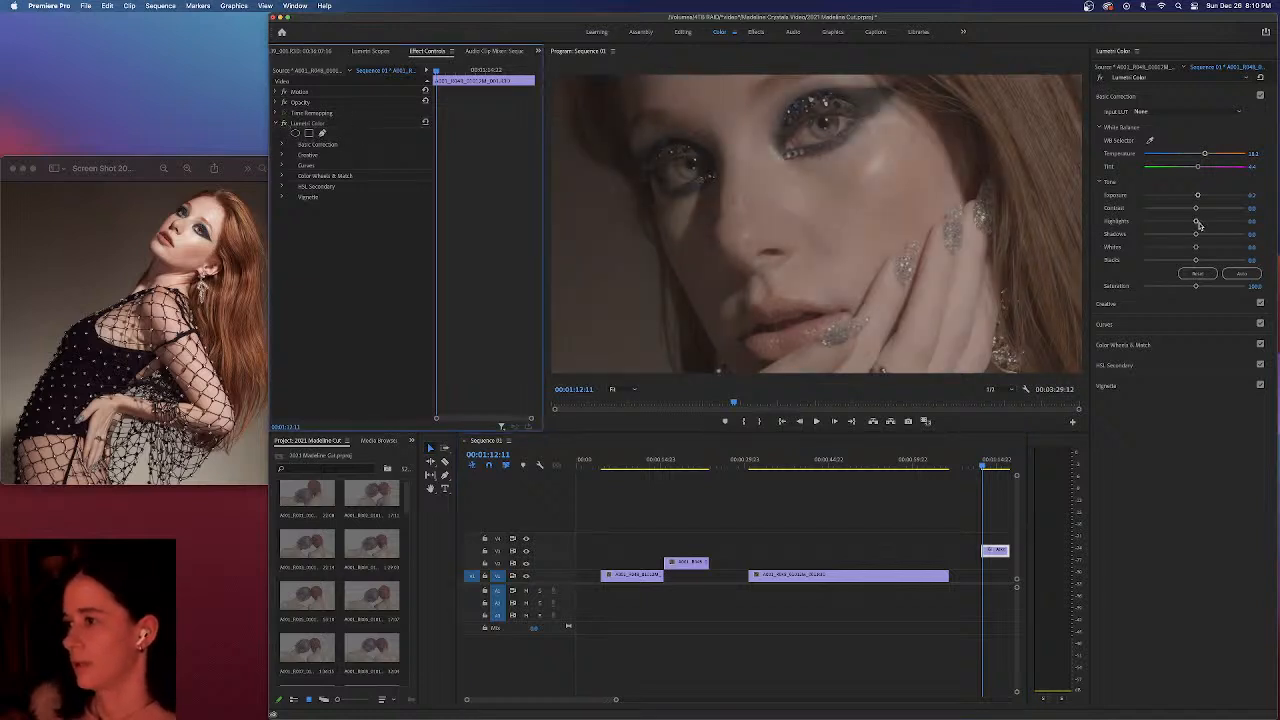
click(1261, 324)
click(1261, 324)
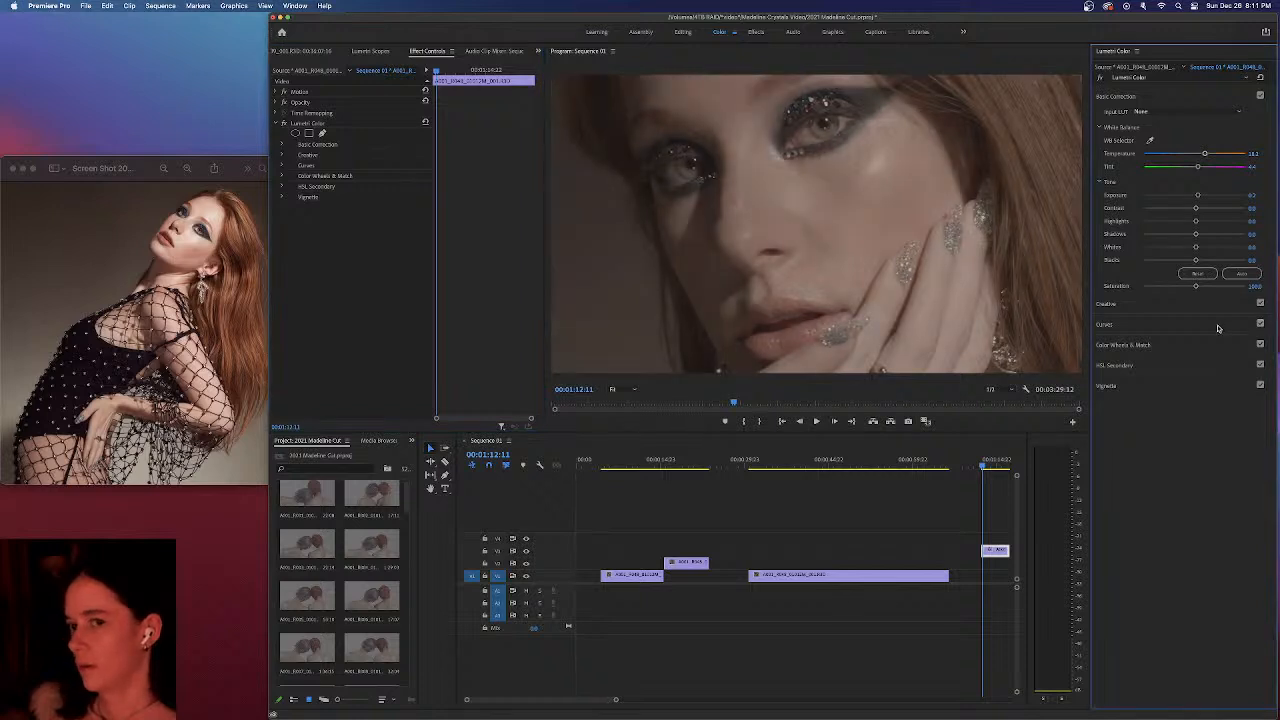
Adjust the upper point of the RGB curve and neutralise the white balance with Temperature 0 and Tint 0.2
click(1218, 326)
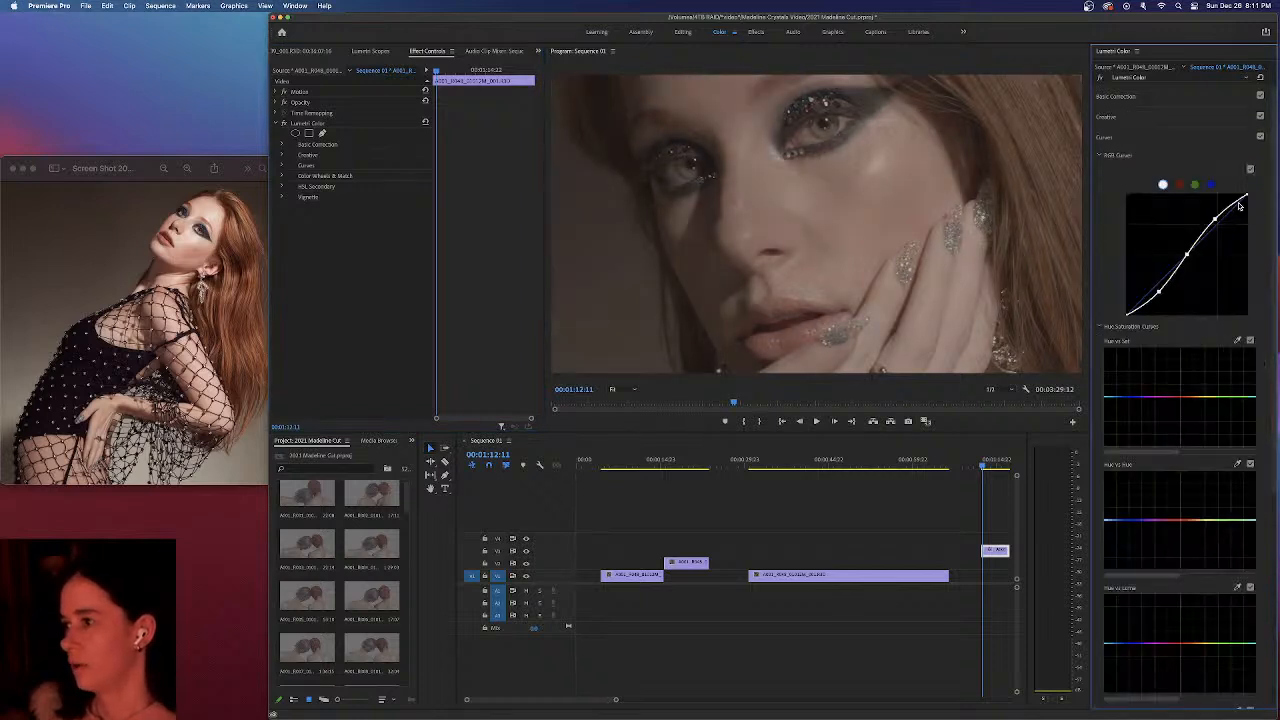
drag(1219, 220, 1213, 218)
click(1176, 100)
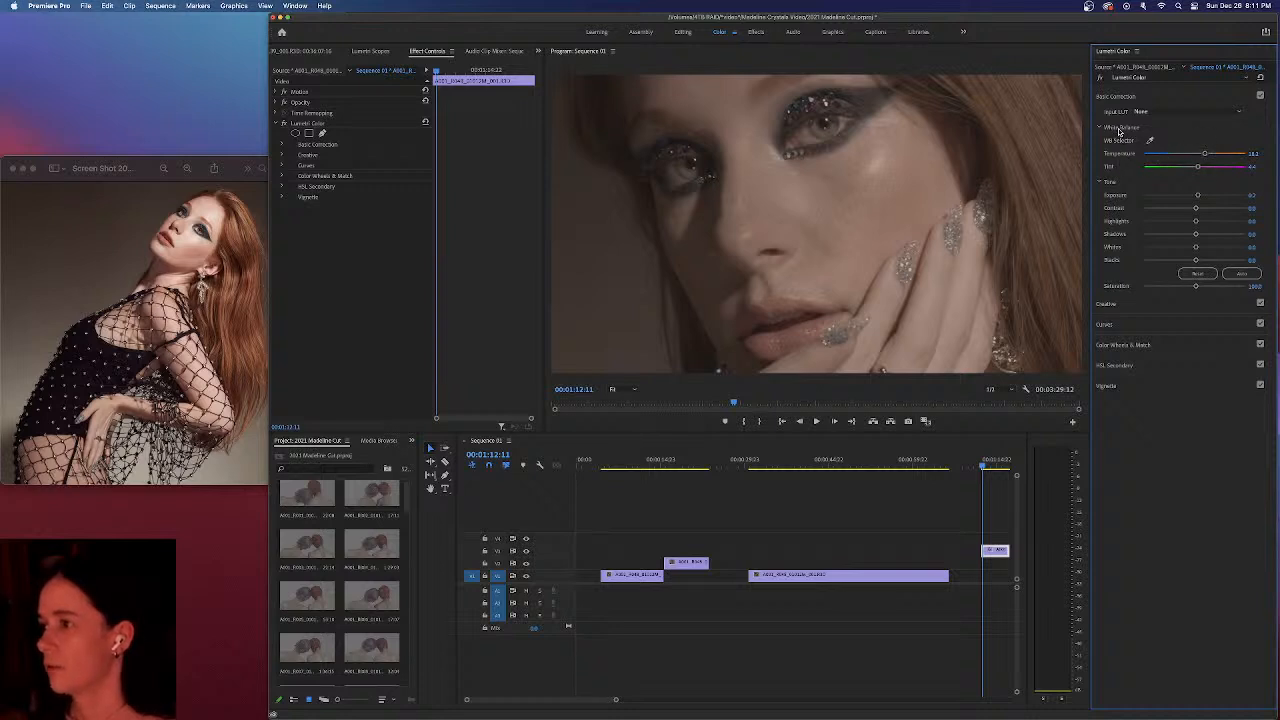
click(1256, 154)
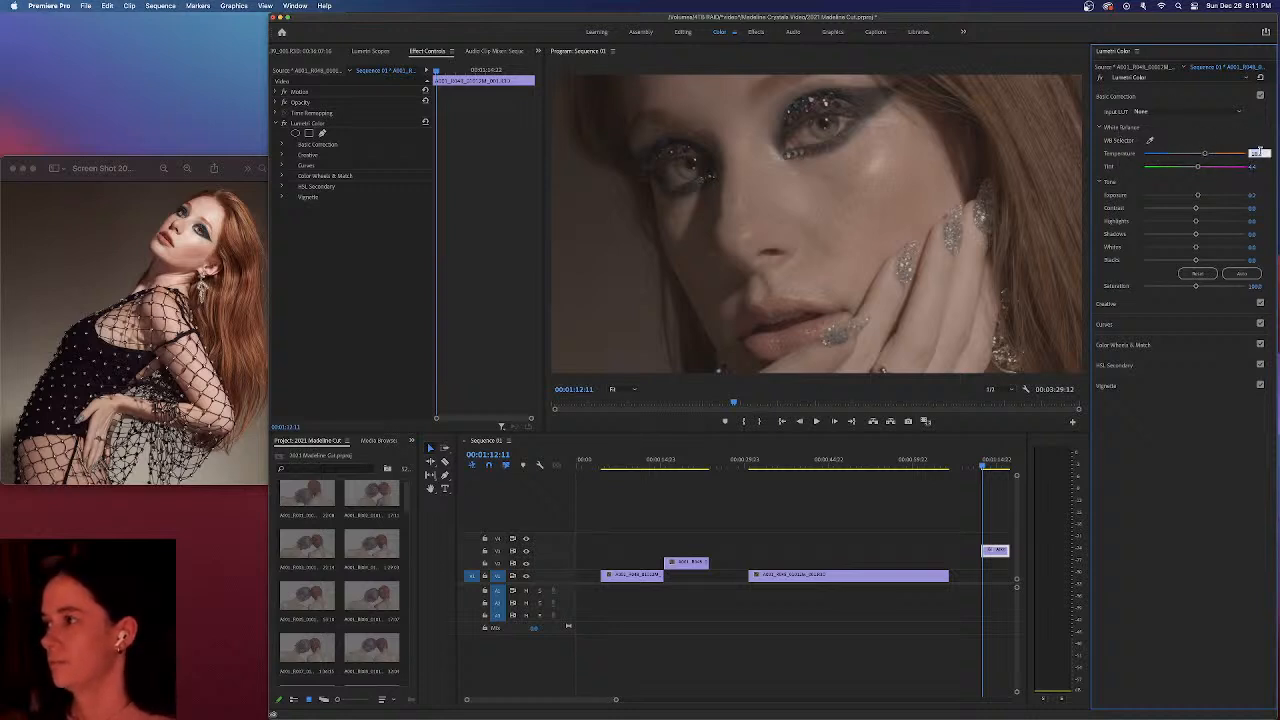
text(0)
key(Return)
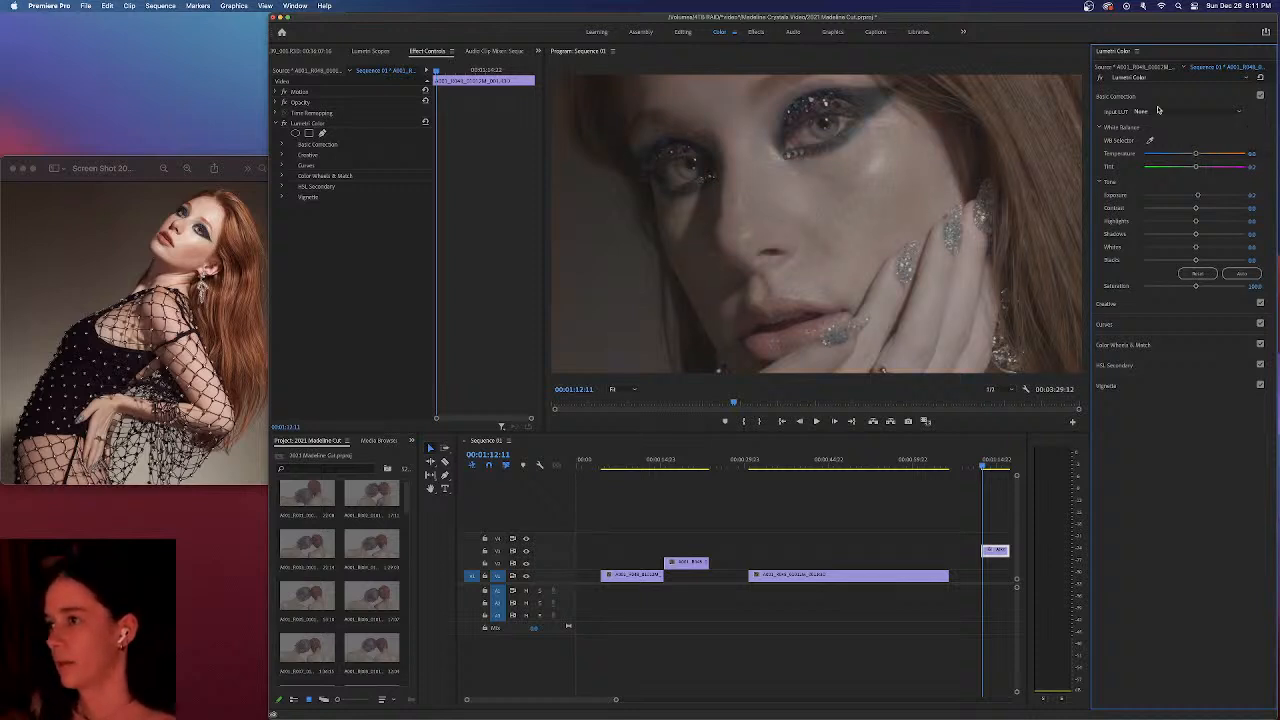
Reset the whole Lumetri Color effect on the close-up clip to its default values
click(379, 123)
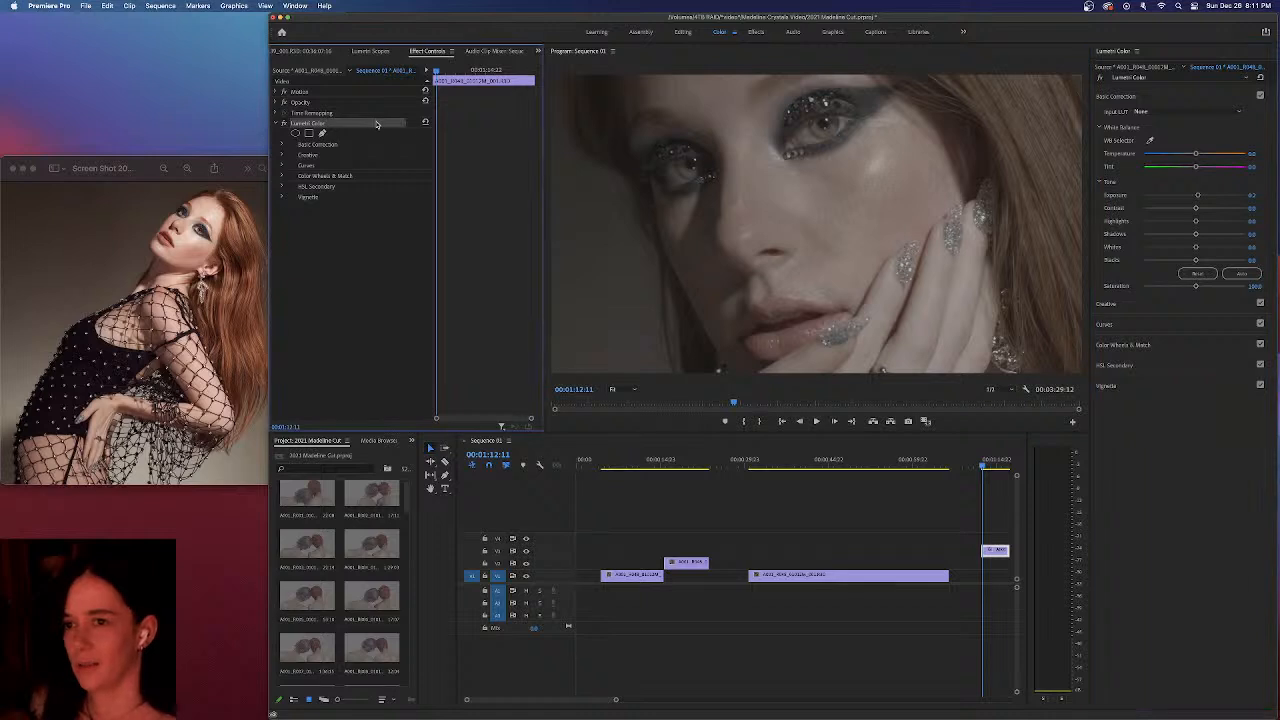
click(427, 122)
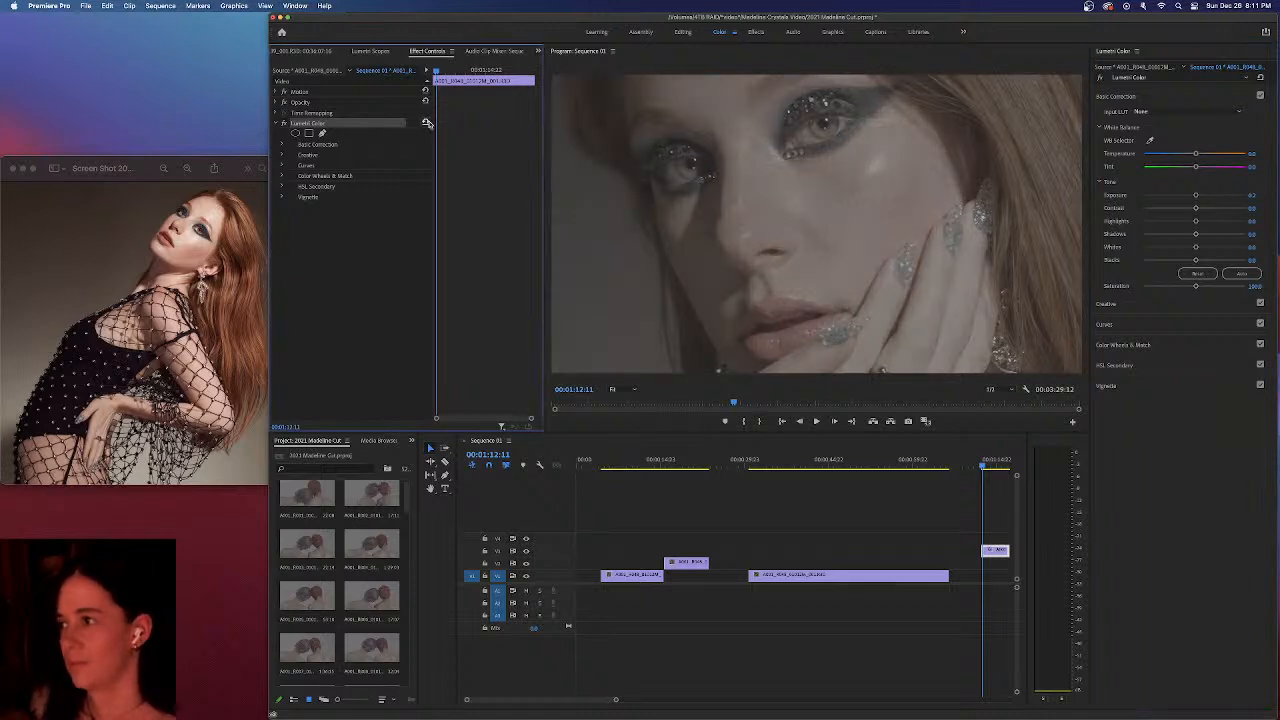
click(382, 281)
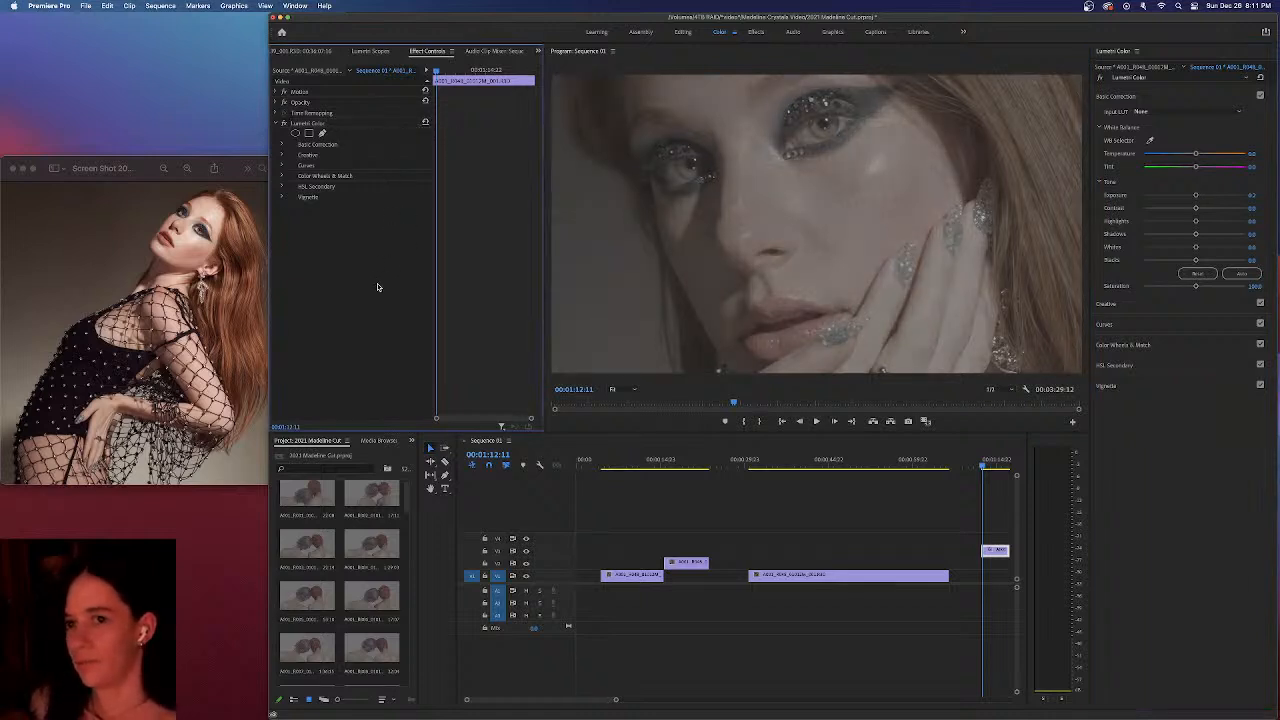
Move the playhead to 00:01:14:04 within the short close-up clip and select that clip for grading
drag(786, 474, 956, 490)
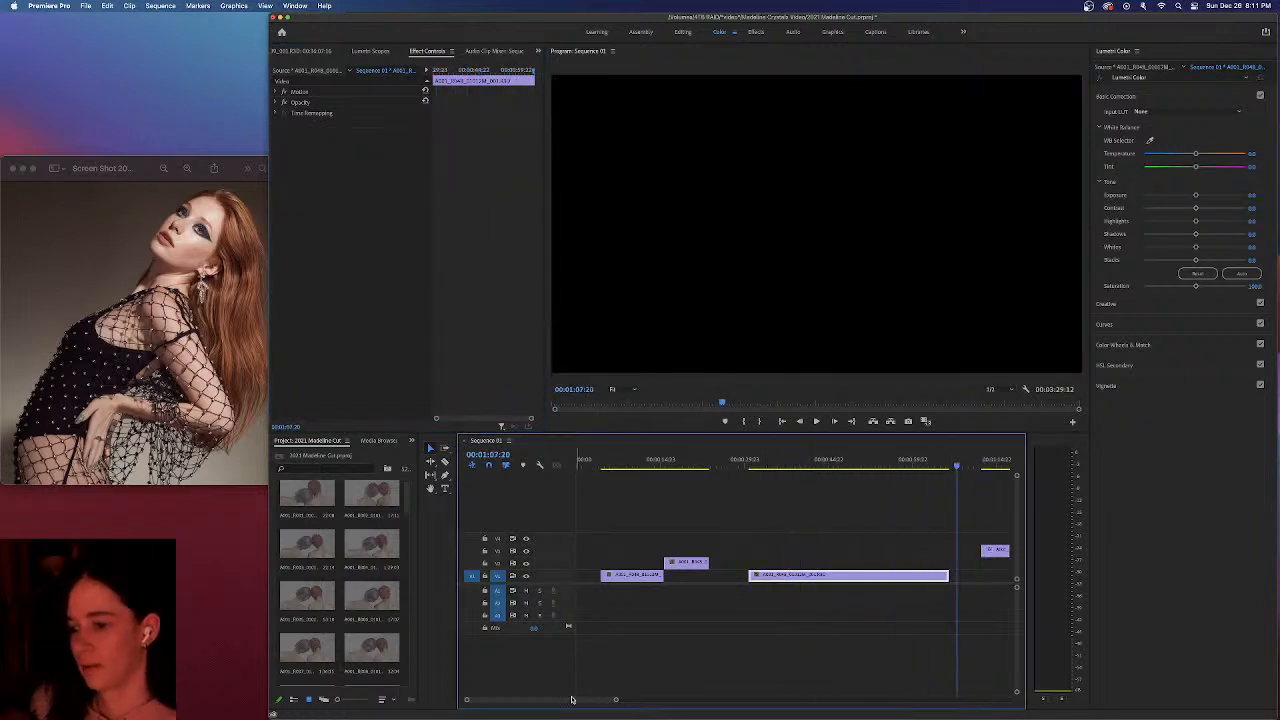
scroll(572, 698, right, 5)
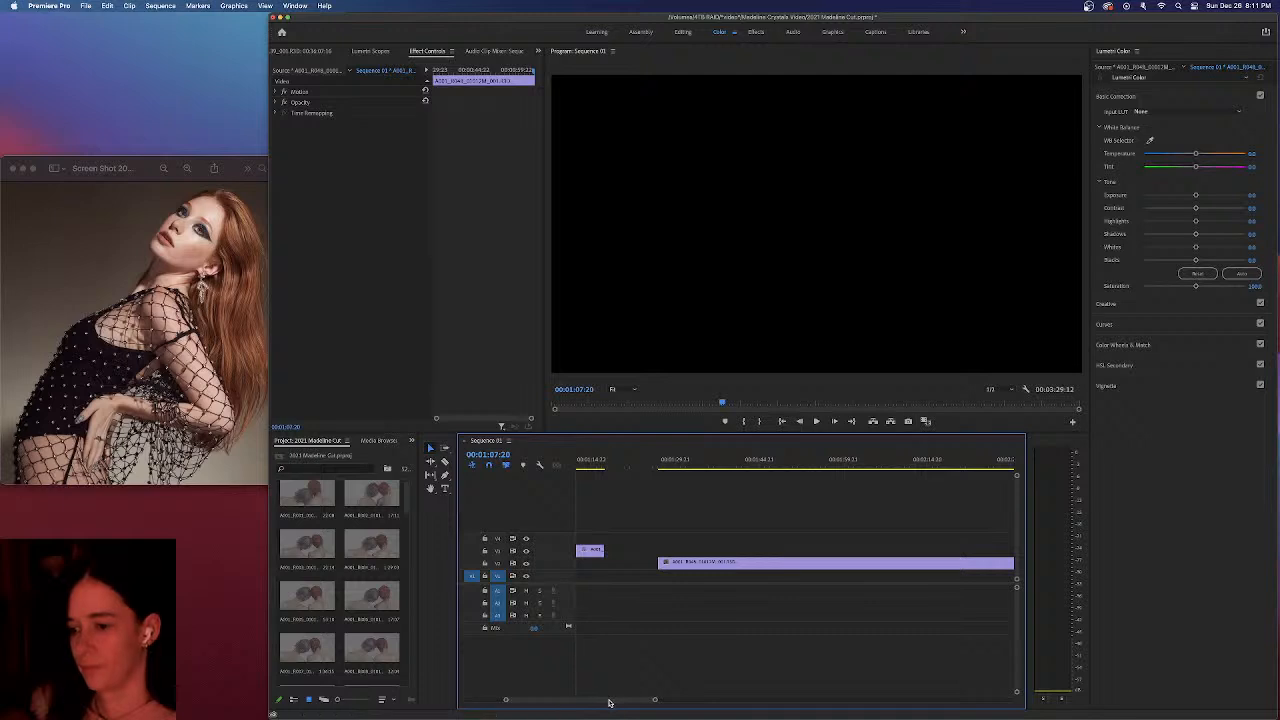
scroll(608, 702, left, 1)
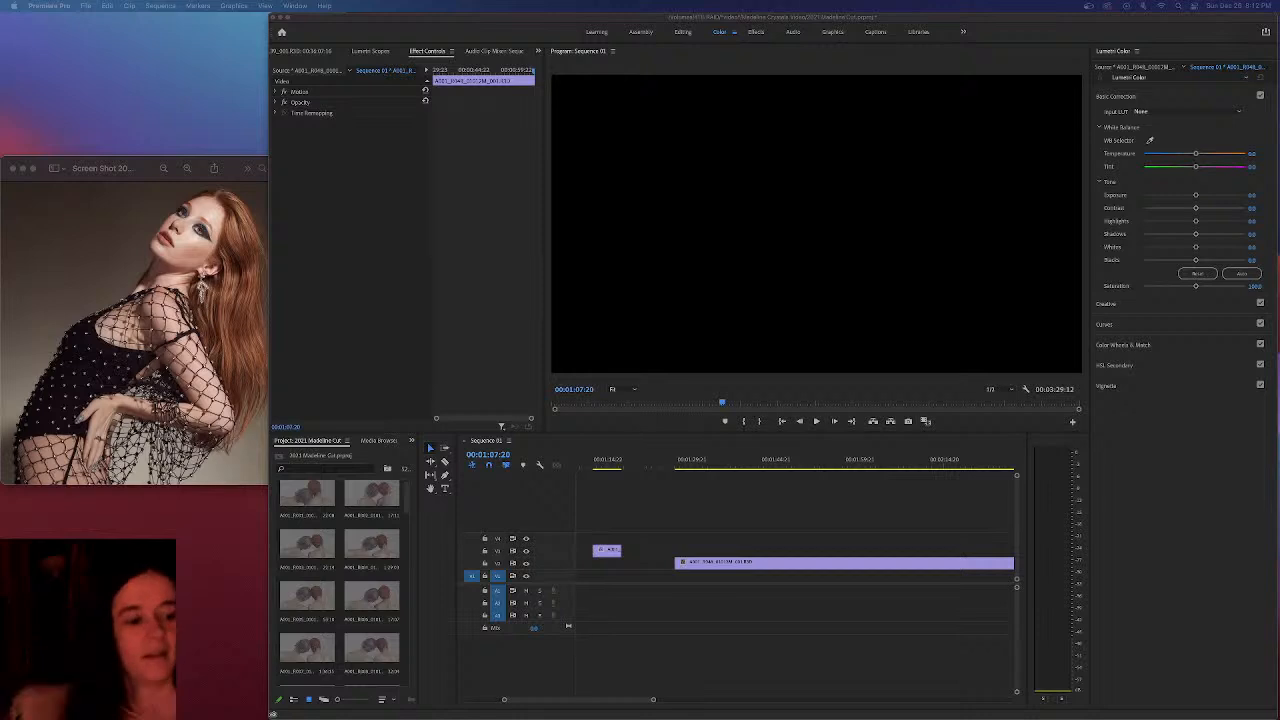
click(603, 463)
mouse_move(603, 463)
mouse_down()
mouse_move(590, 467)
mouse_move(602, 465)
mouse_up()
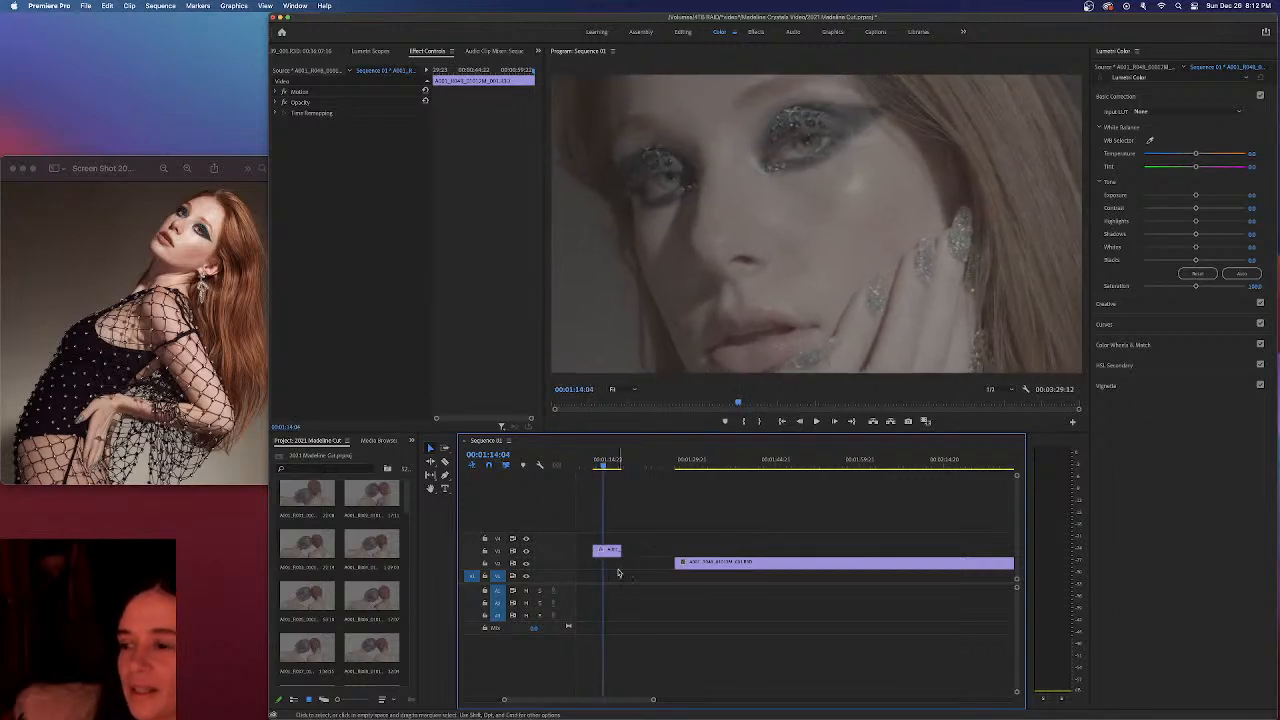
click(610, 553)
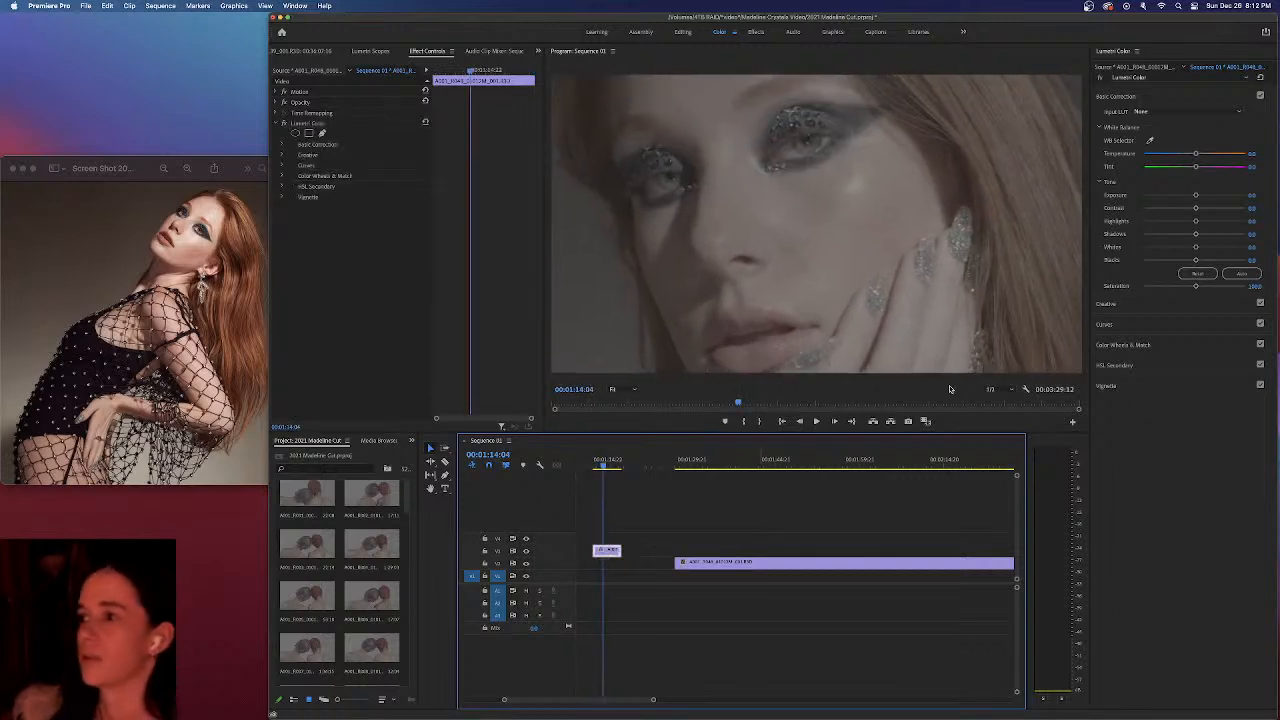
click(1243, 275)
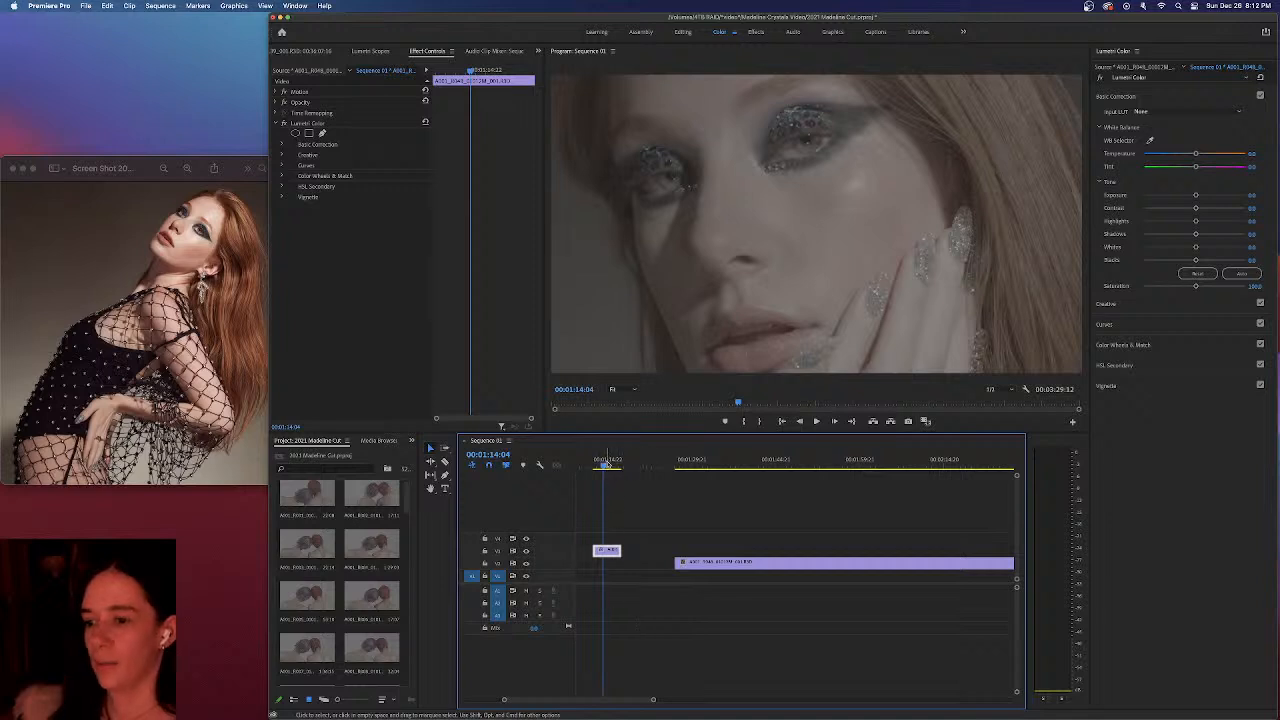
At 00:01:12:11 of the close-up, shape the RGB curve into an S with darker shadows, lifted upper tones and a lowered white endpoint
drag(603, 467, 595, 467)
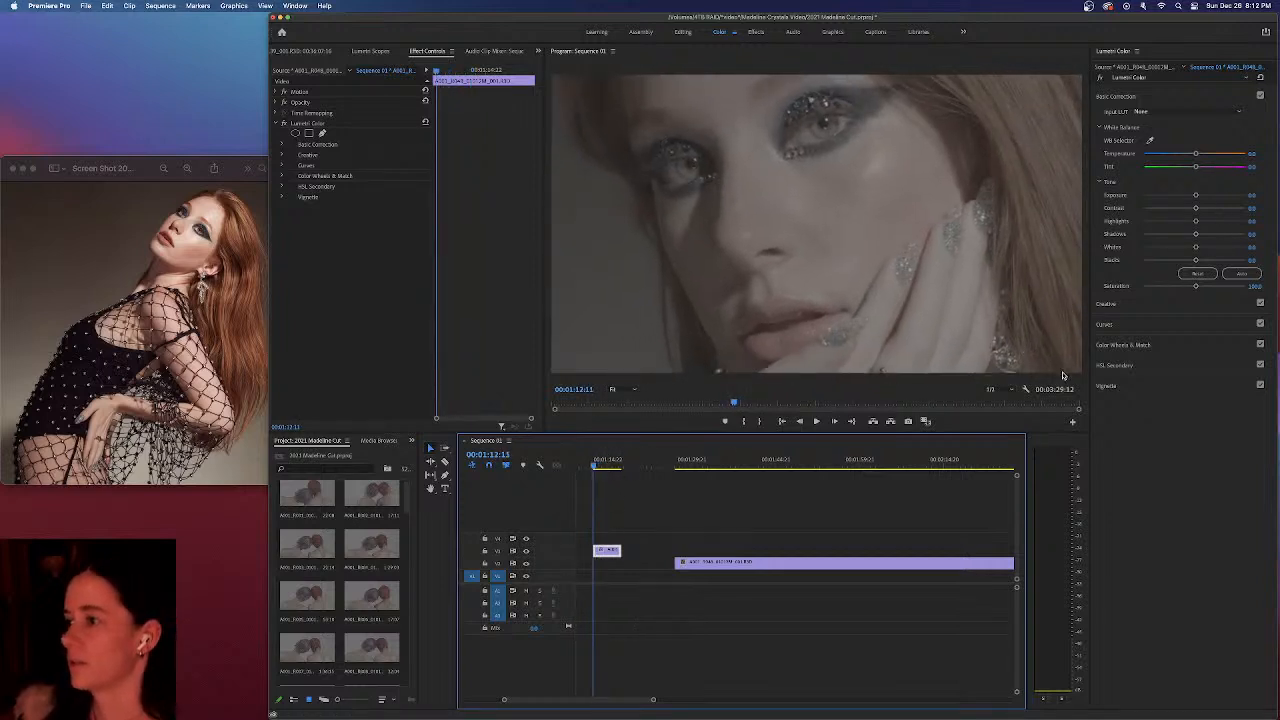
click(1129, 305)
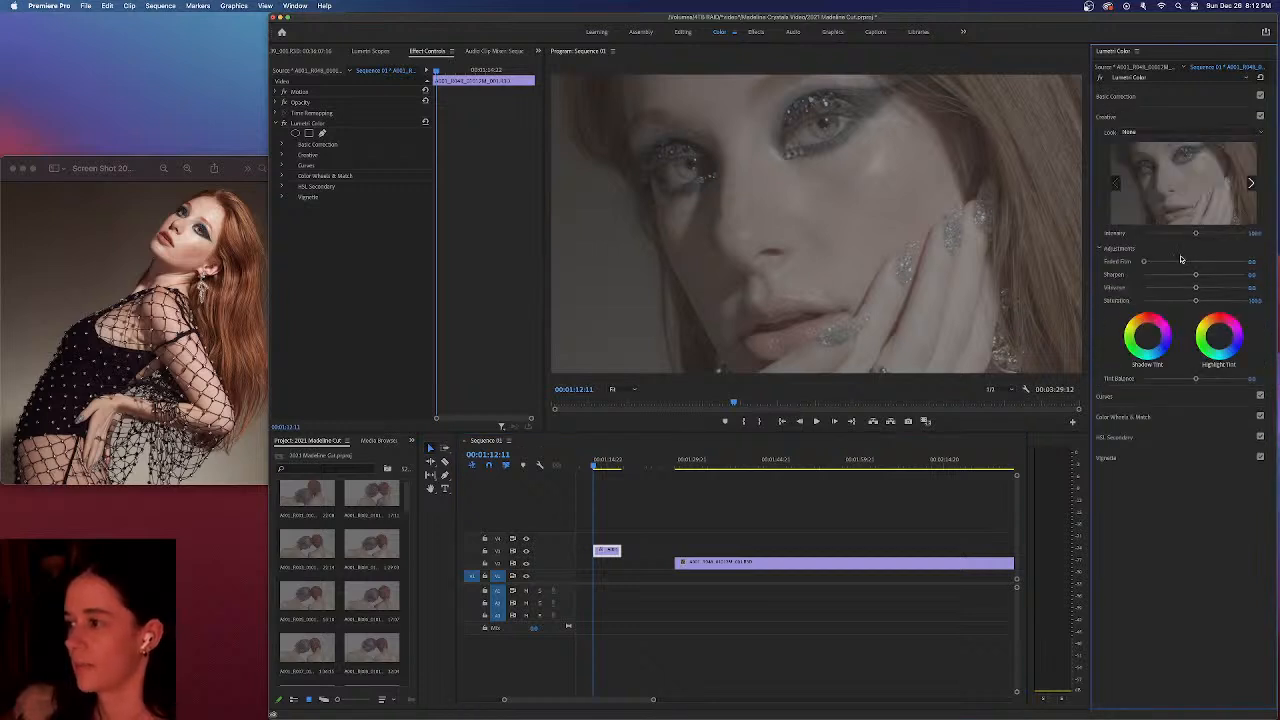
click(1132, 398)
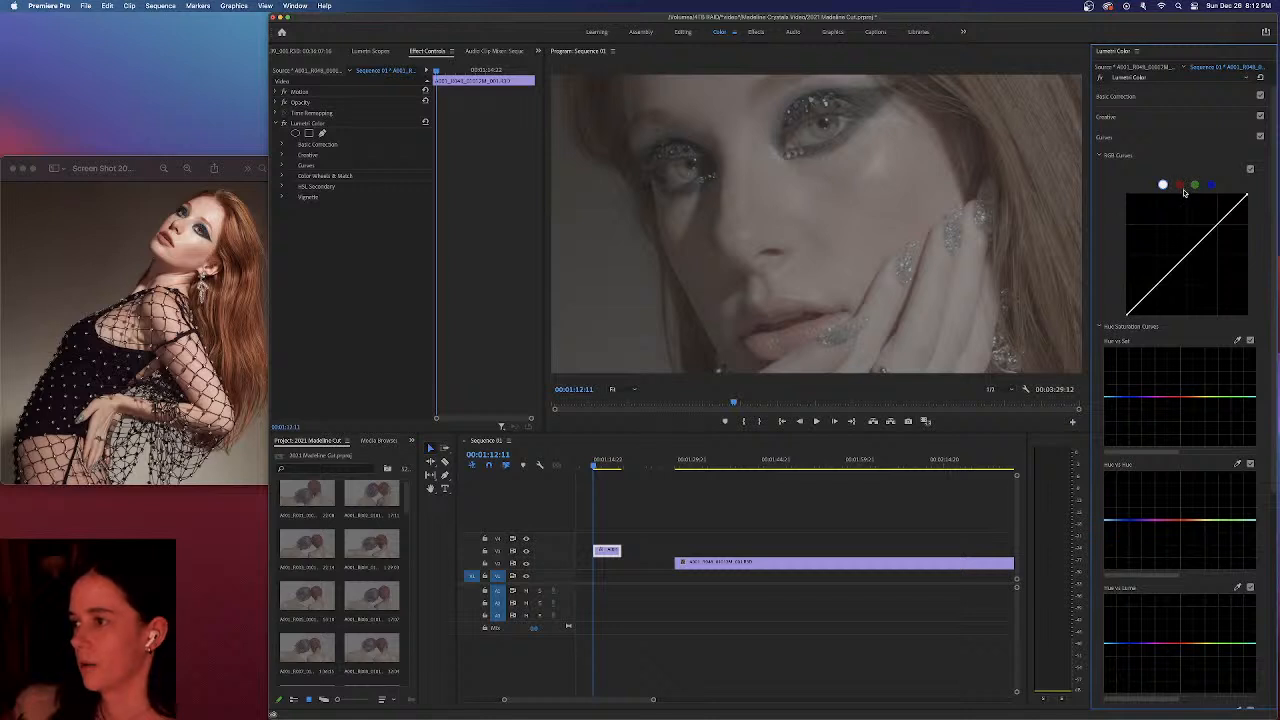
click(1187, 257)
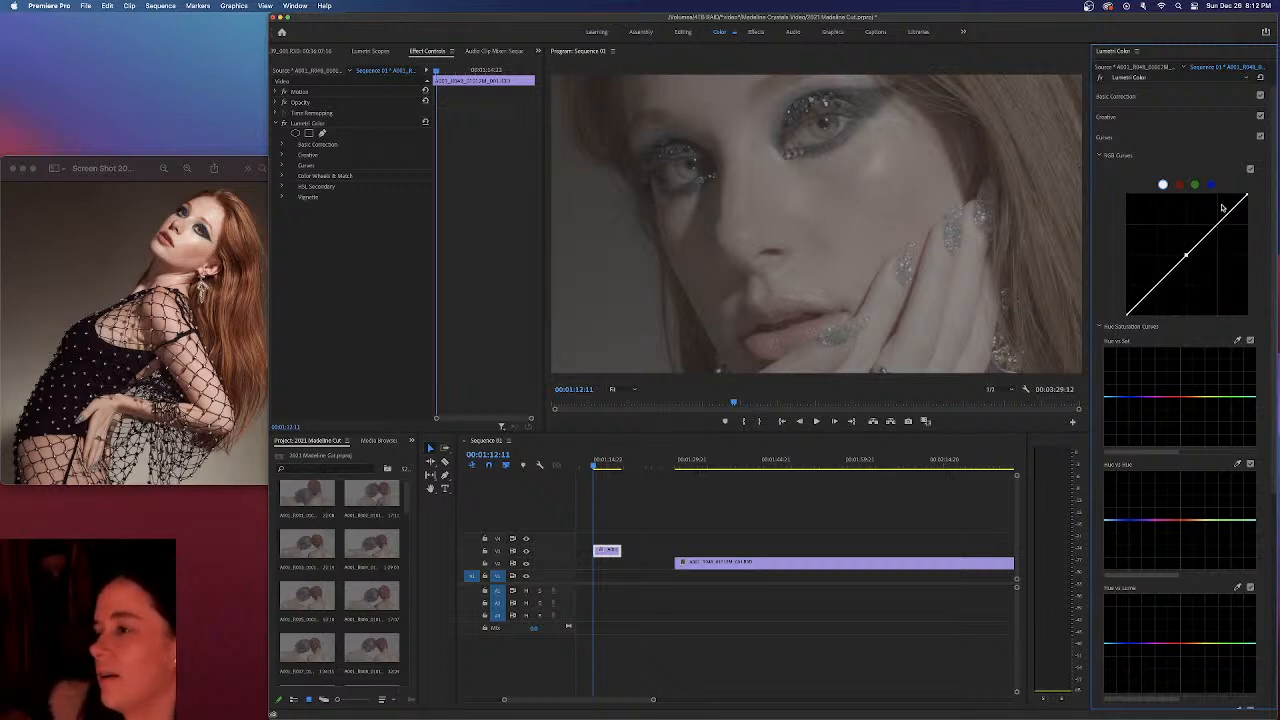
drag(1221, 229, 1258, 214)
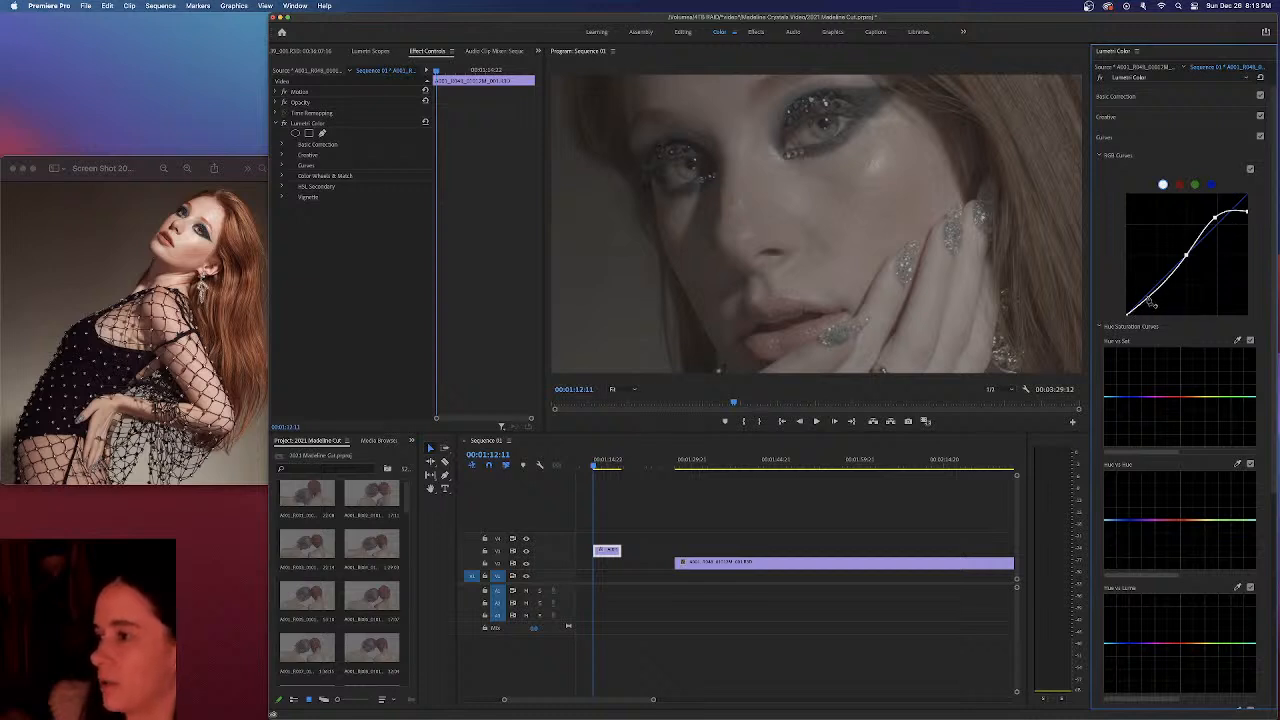
drag(1162, 292, 1192, 258)
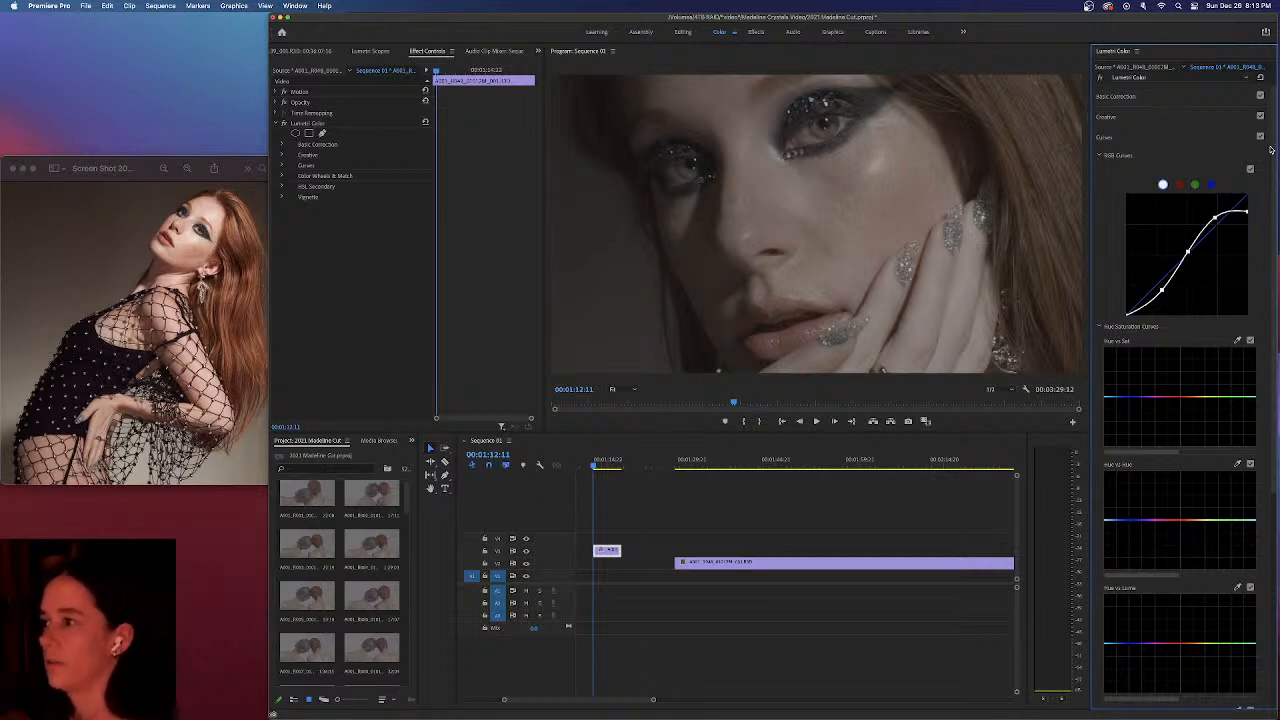
Compare the close-up with and without the RGB curve by toggling the curve off and on
click(1250, 169)
click(1250, 169)
click(1250, 169)
click(1250, 169)
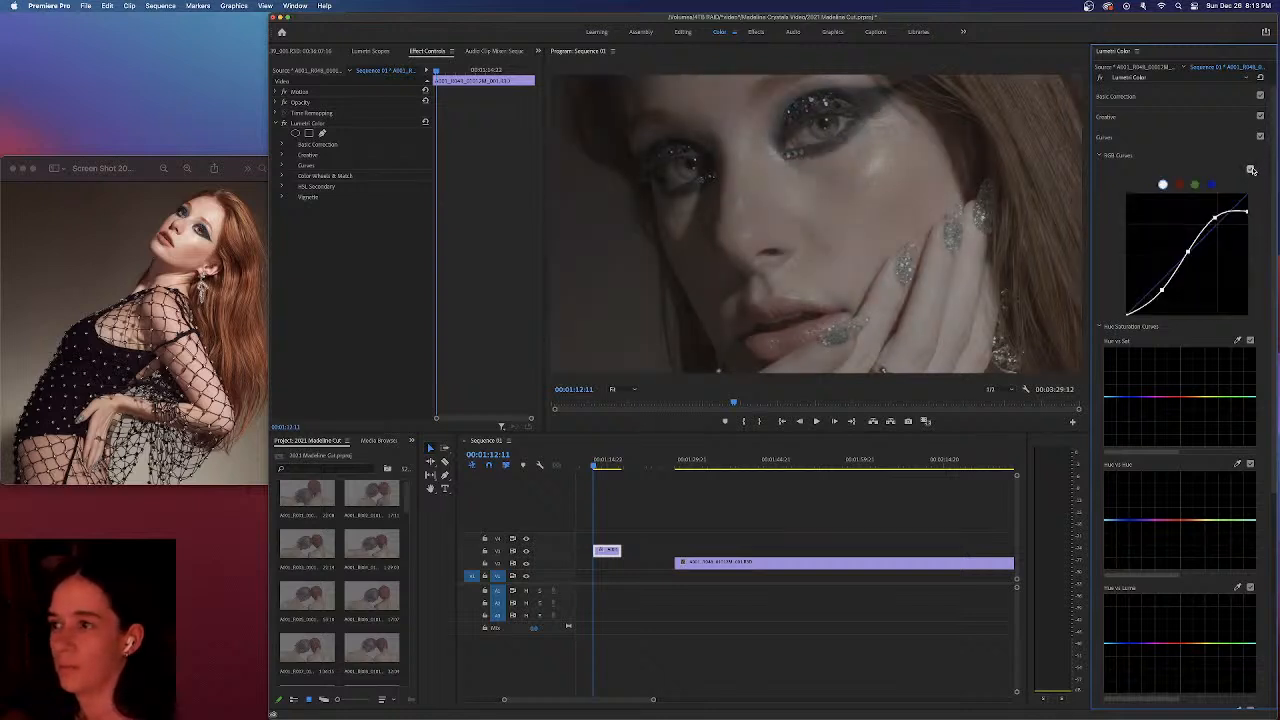
Raise the close-up's exposure slightly, warm its Temperature to about 14 and fine-tune the Tint
click(1118, 97)
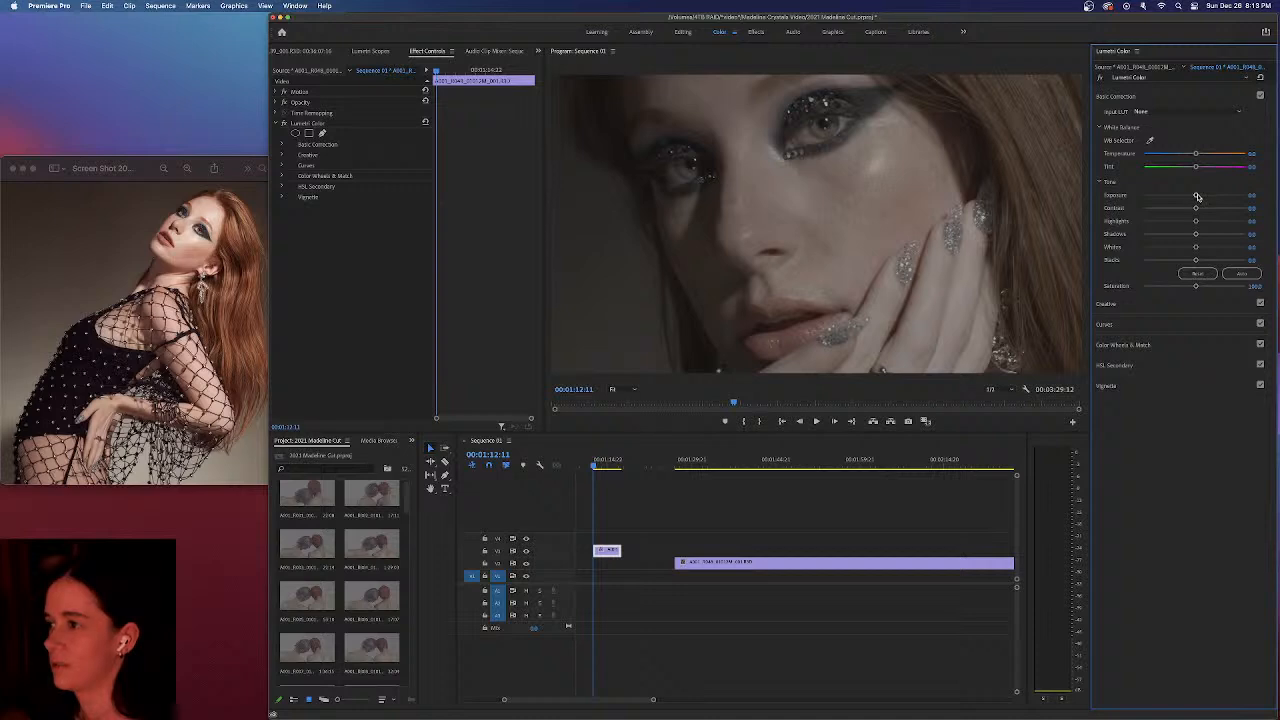
drag(1198, 196, 1200, 196)
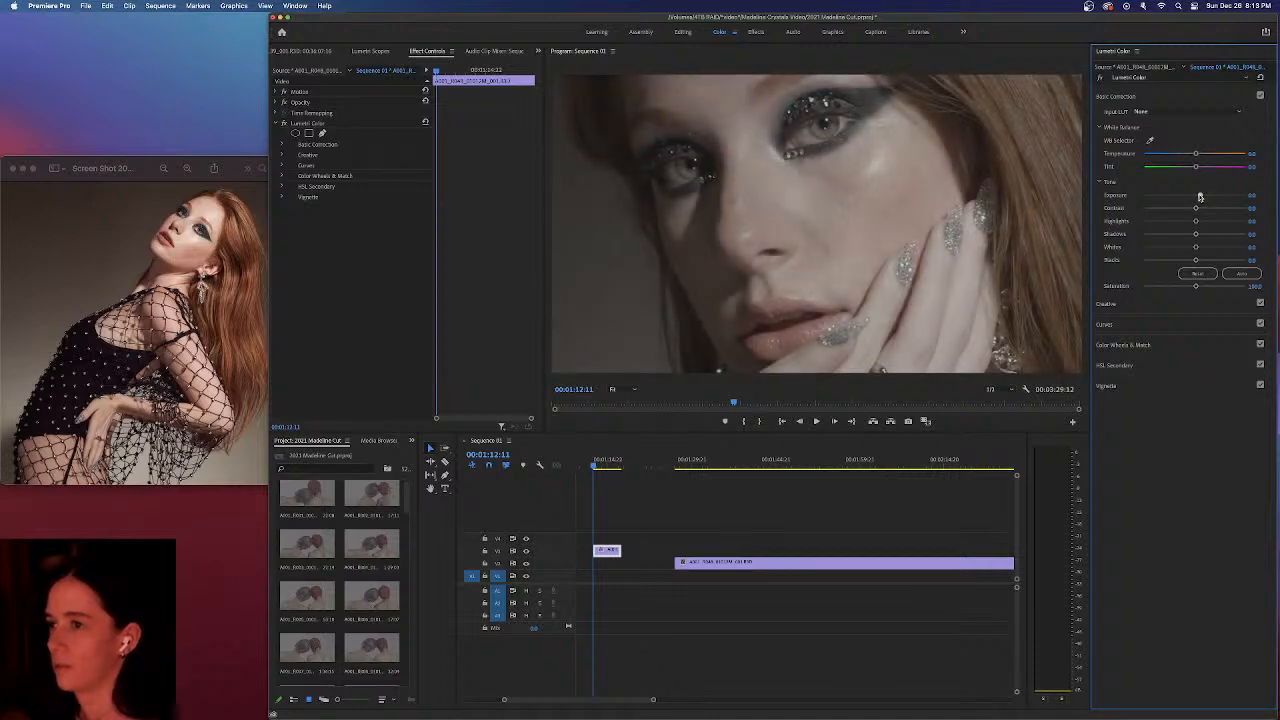
drag(1197, 155, 1204, 155)
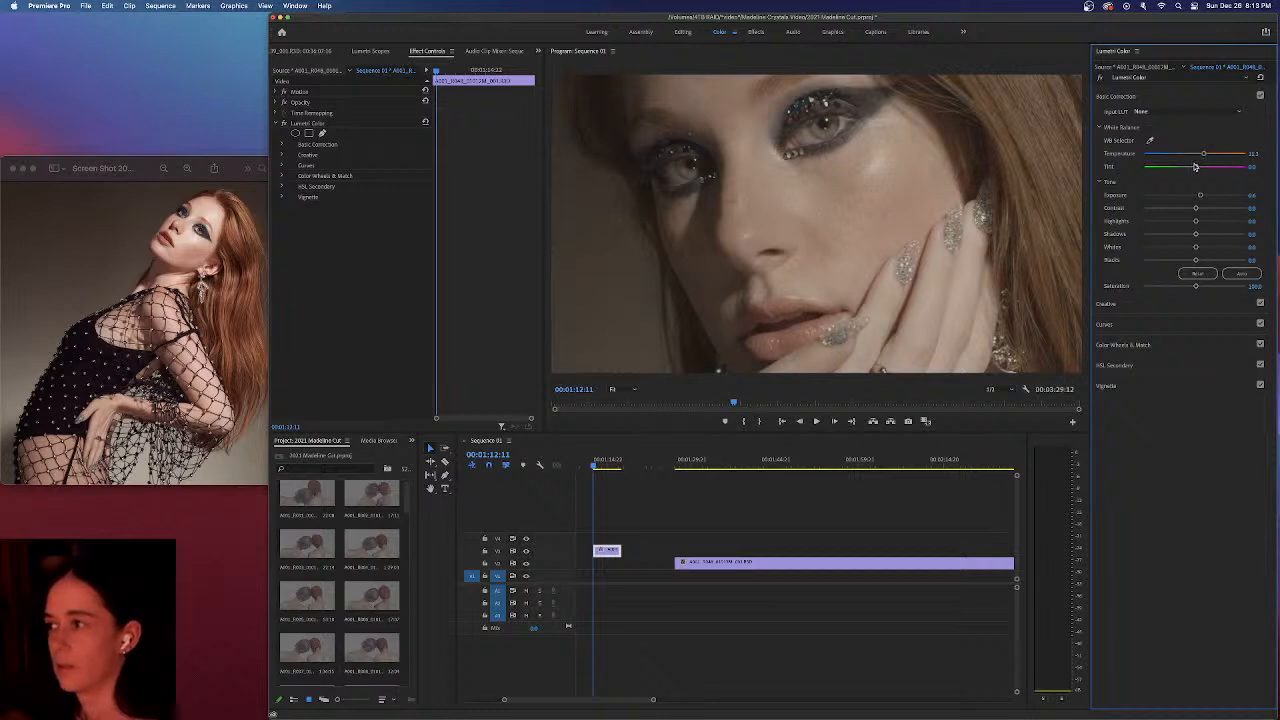
drag(1191, 166, 1195, 166)
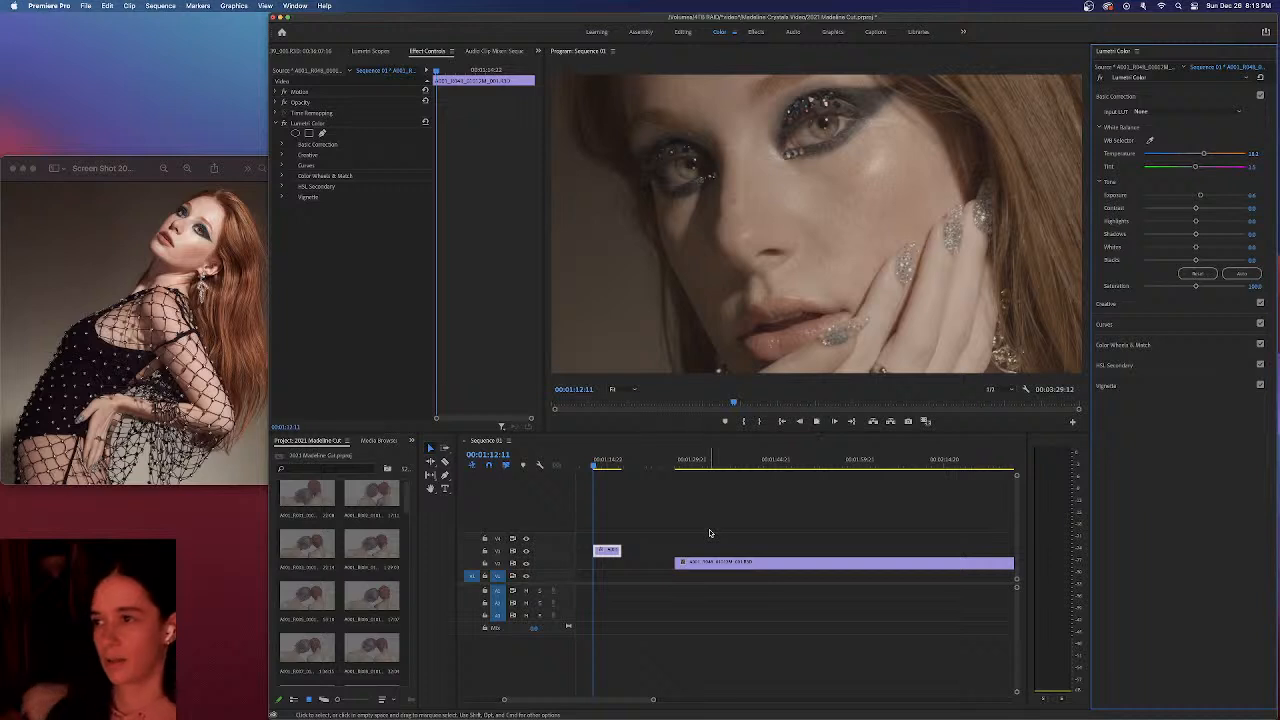
Play back the graded close-up and return the playhead to 00:01:12:07 at the beginning of the clip
key(space)
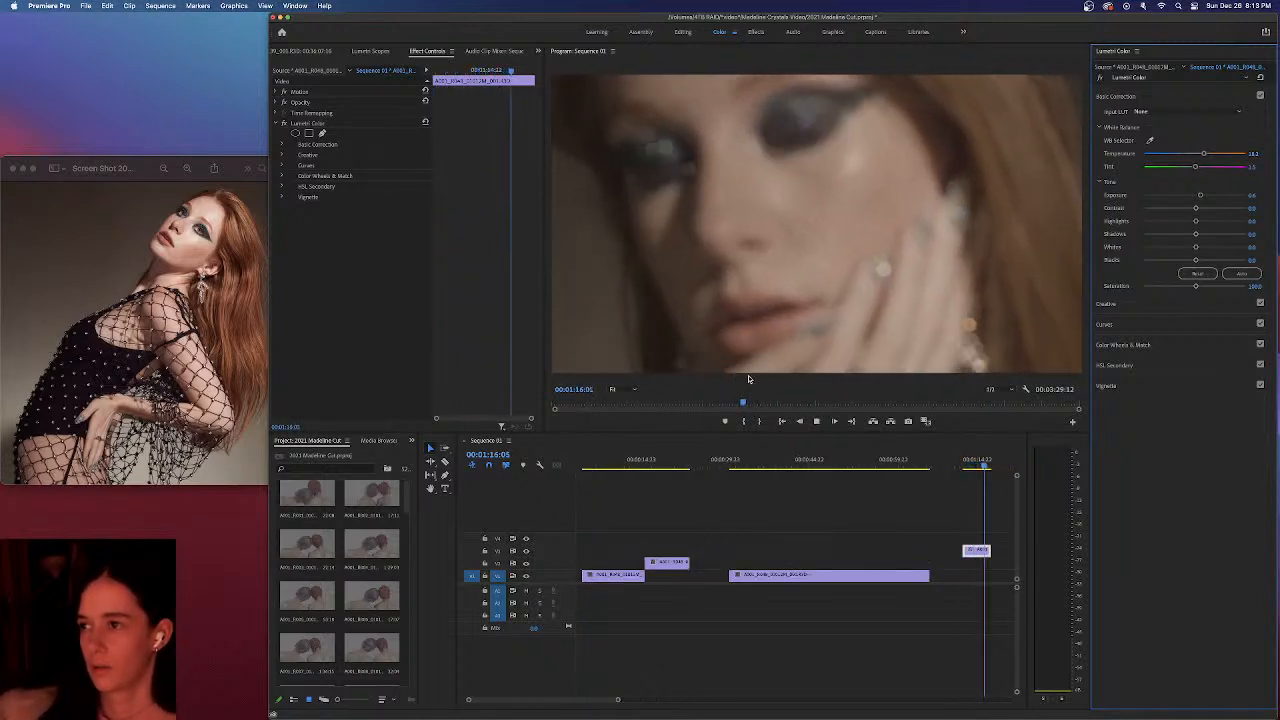
key(space)
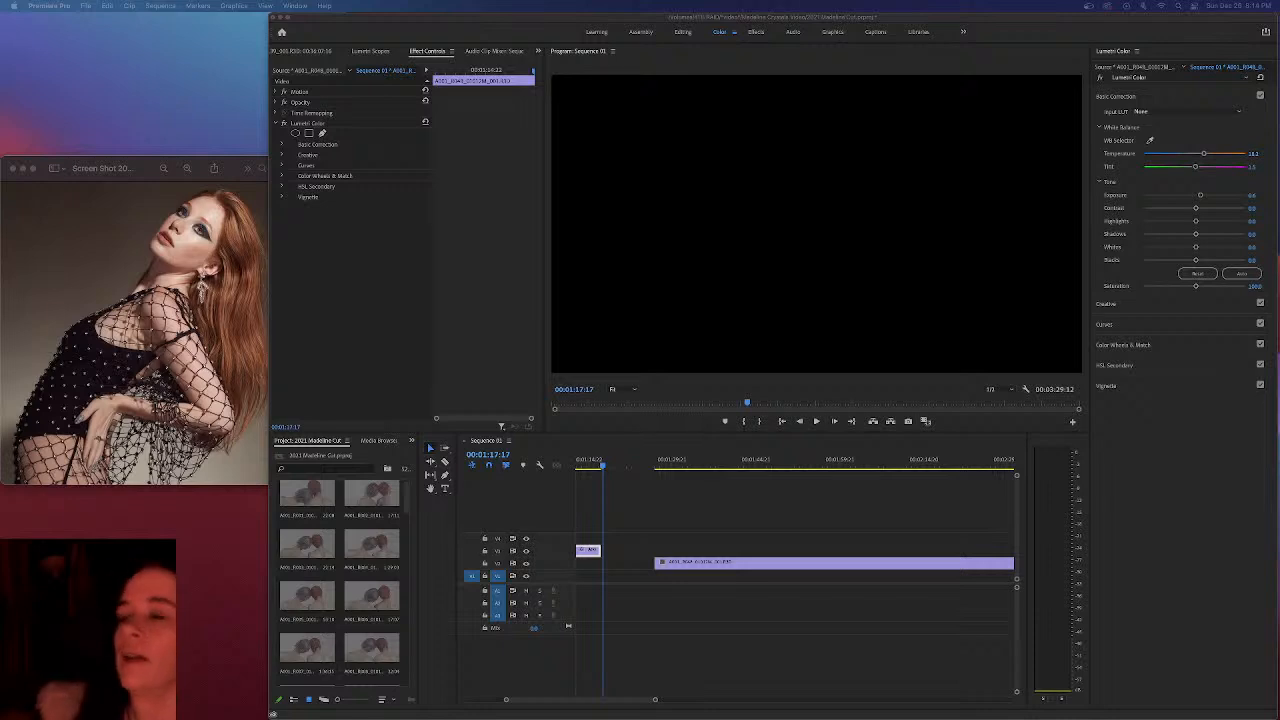
click(404, 16)
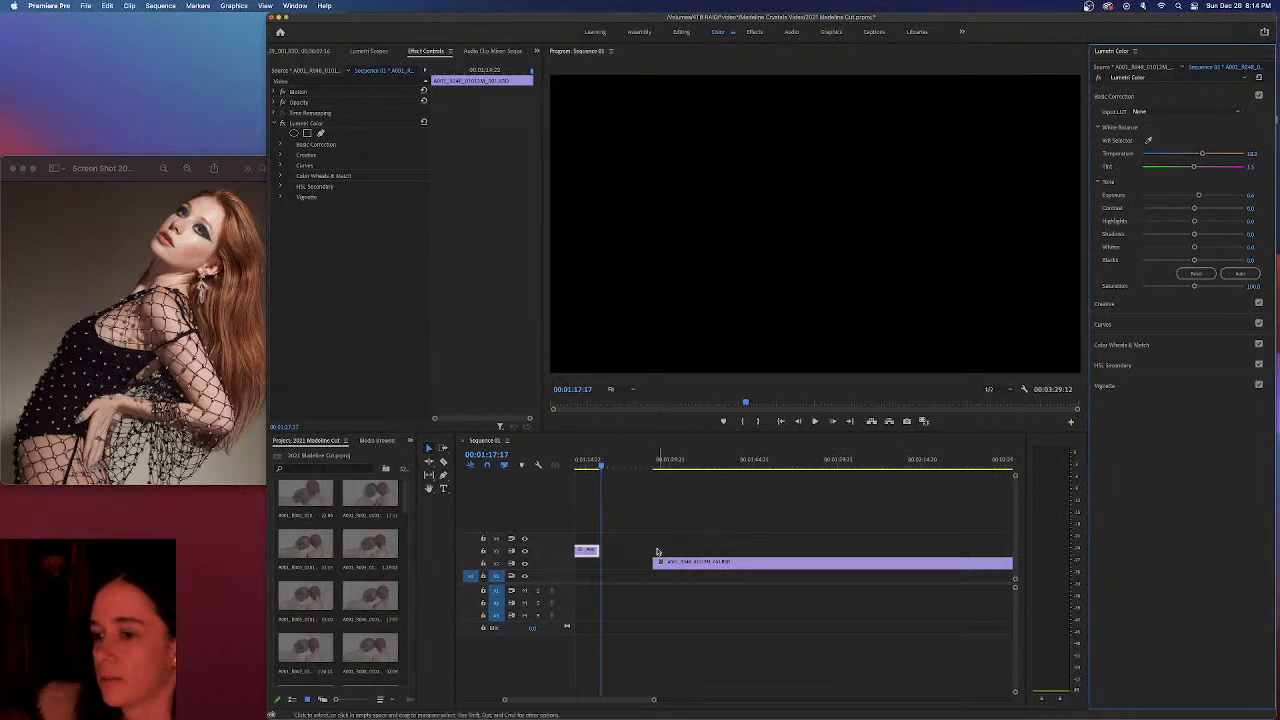
drag(615, 698, 606, 698)
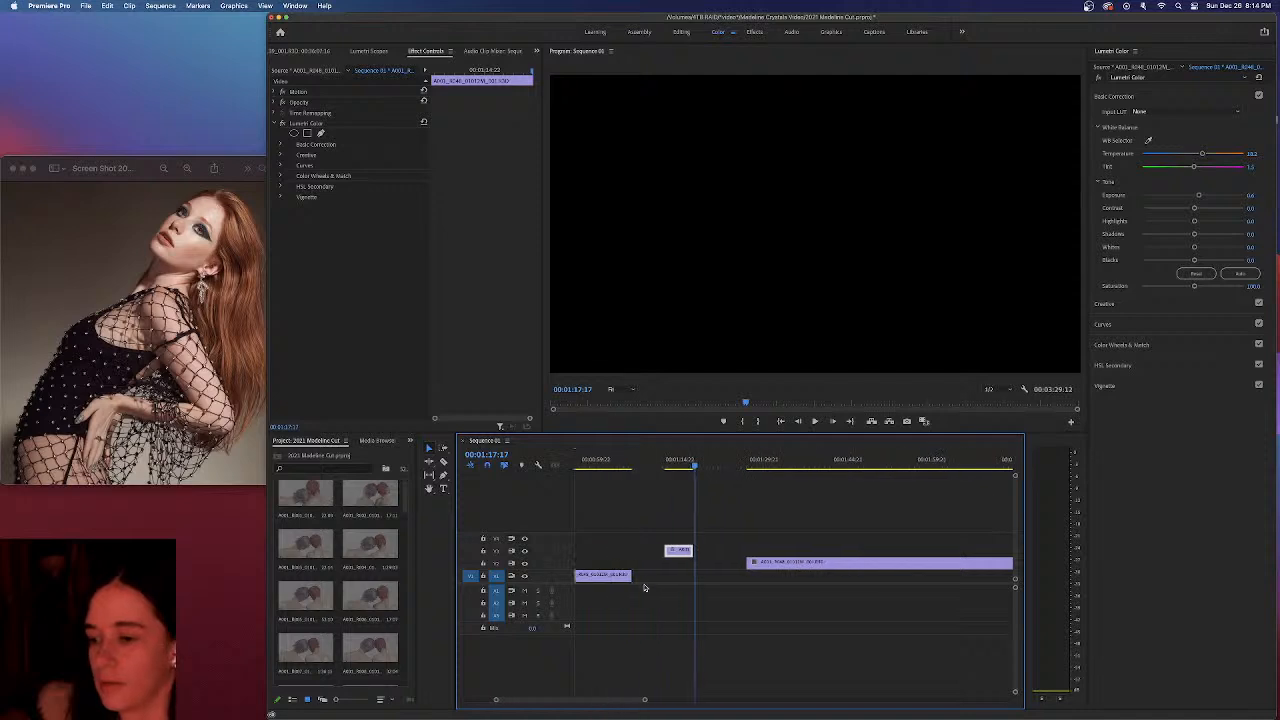
drag(675, 468, 666, 468)
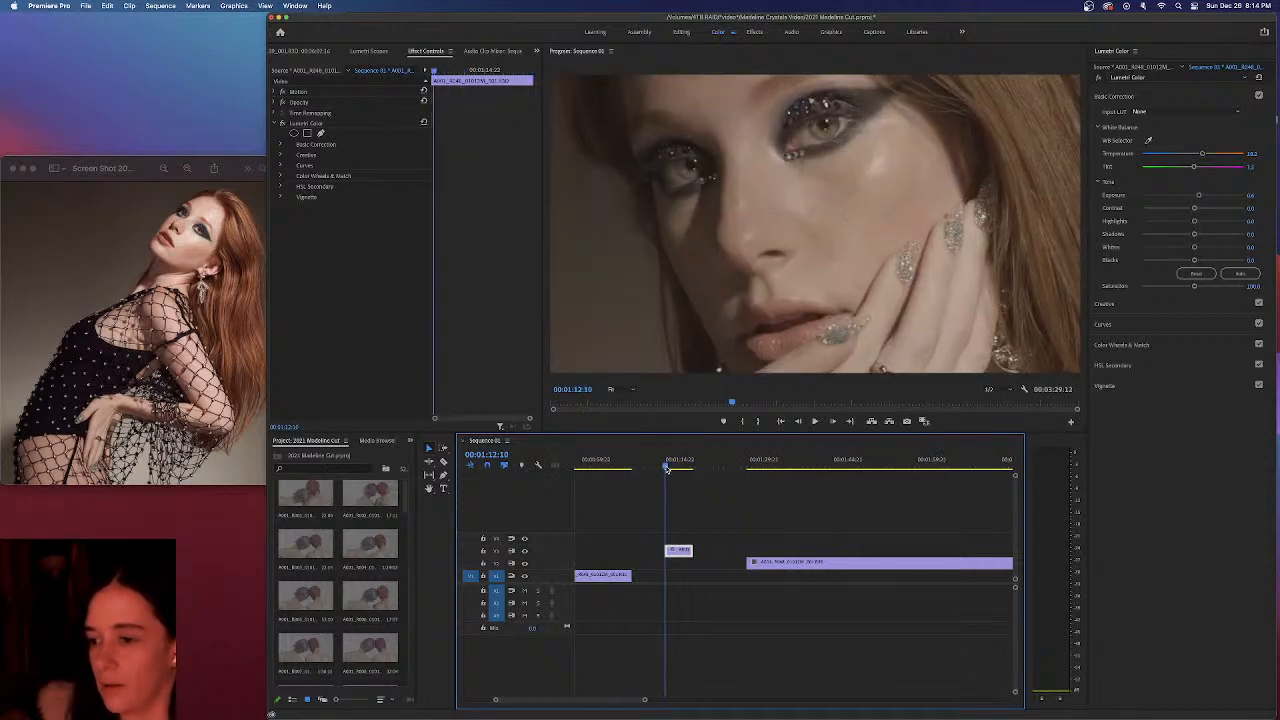
drag(667, 470, 665, 470)
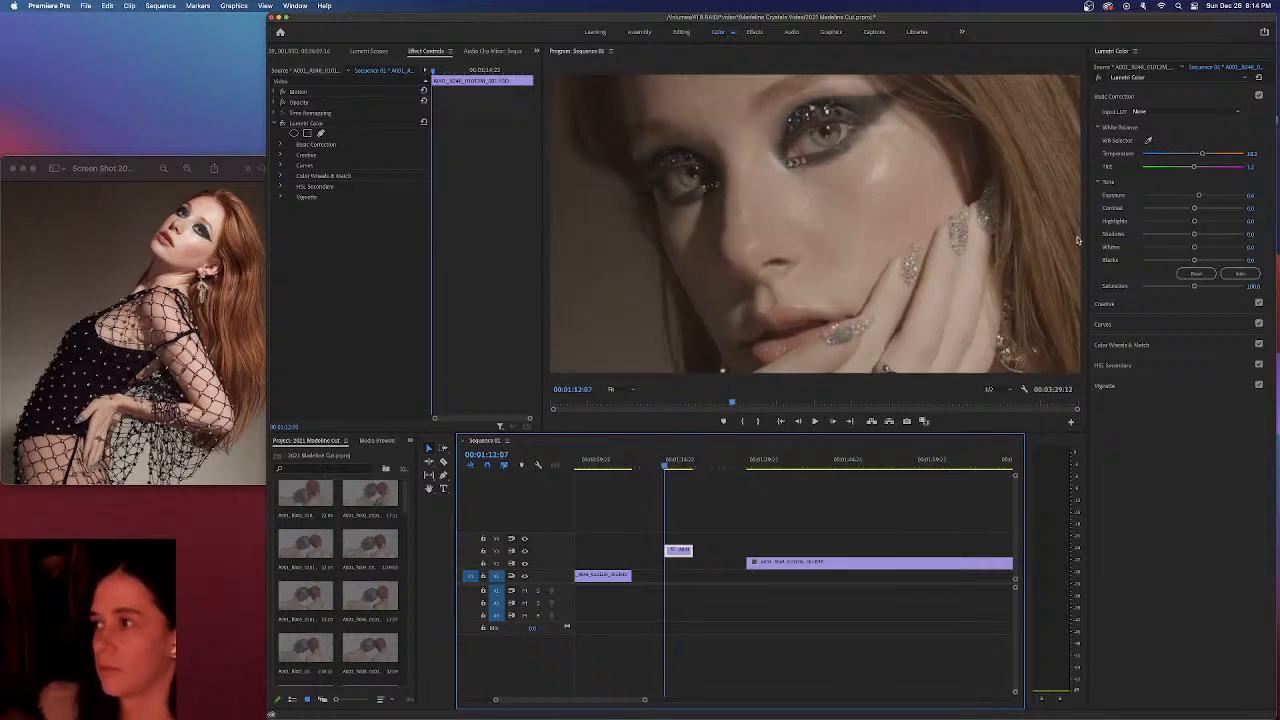
Raise Highlights slightly and Whites to about 17, lower Shadows and Blacks slightly, and move the playhead to 00:01:12:10
click(1197, 221)
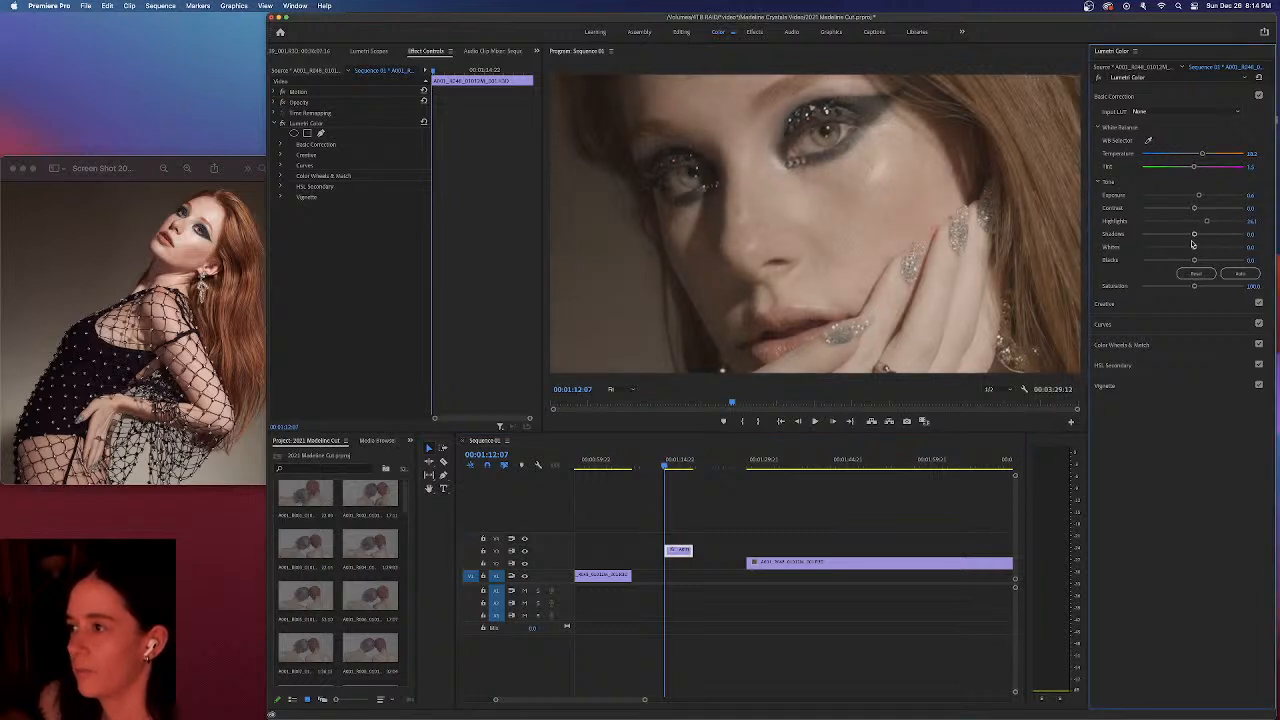
drag(1195, 235, 1192, 235)
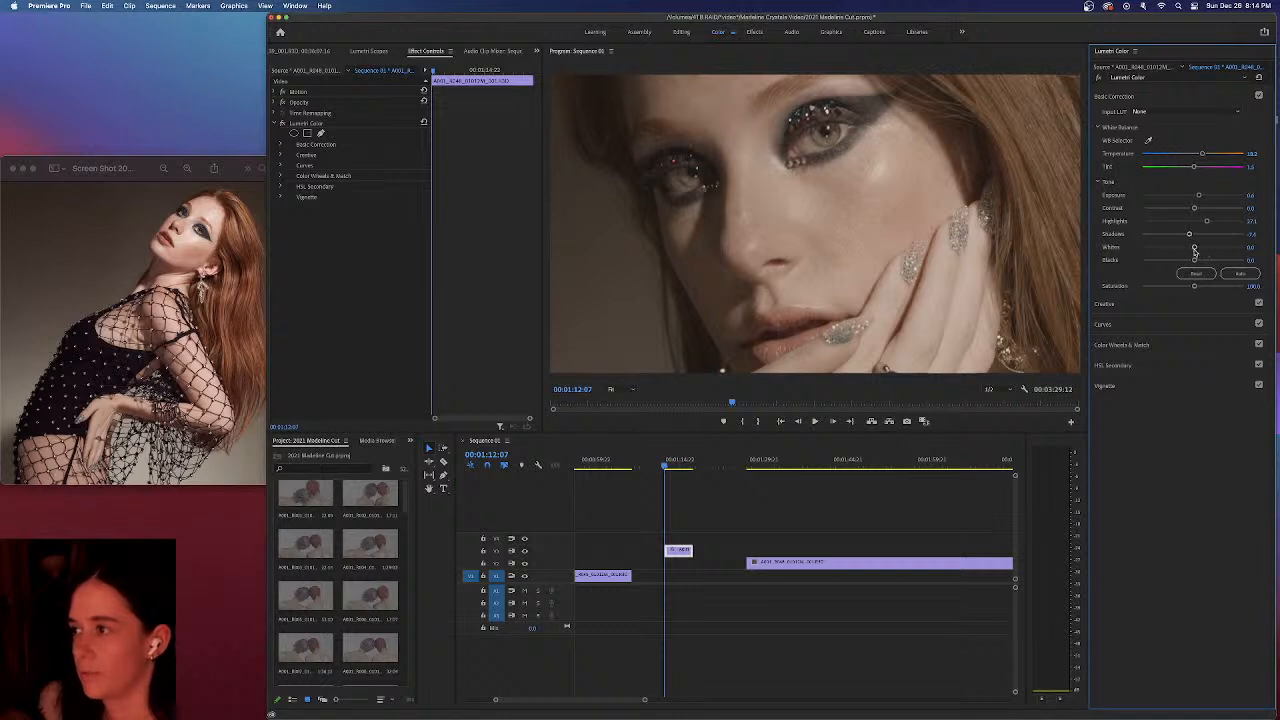
mouse_move(1194, 246)
mouse_down()
mouse_move(1199, 222)
mouse_move(1200, 249)
mouse_up()
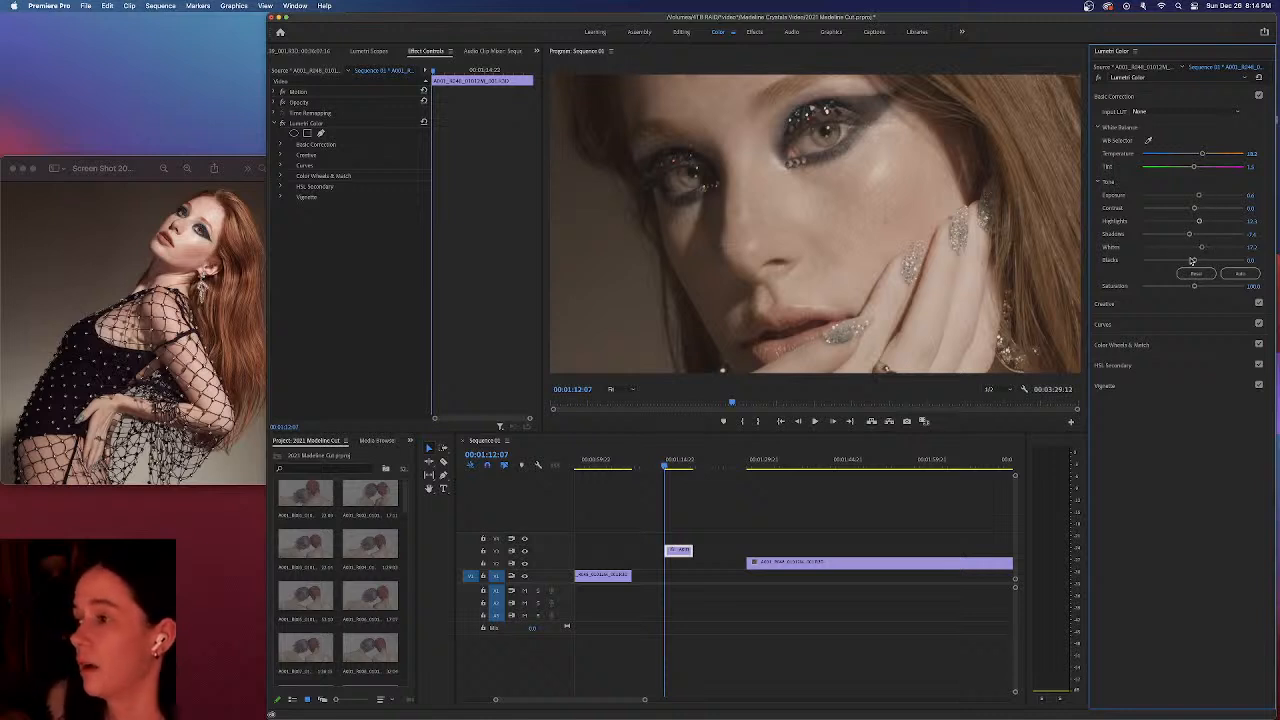
drag(1193, 261, 1189, 261)
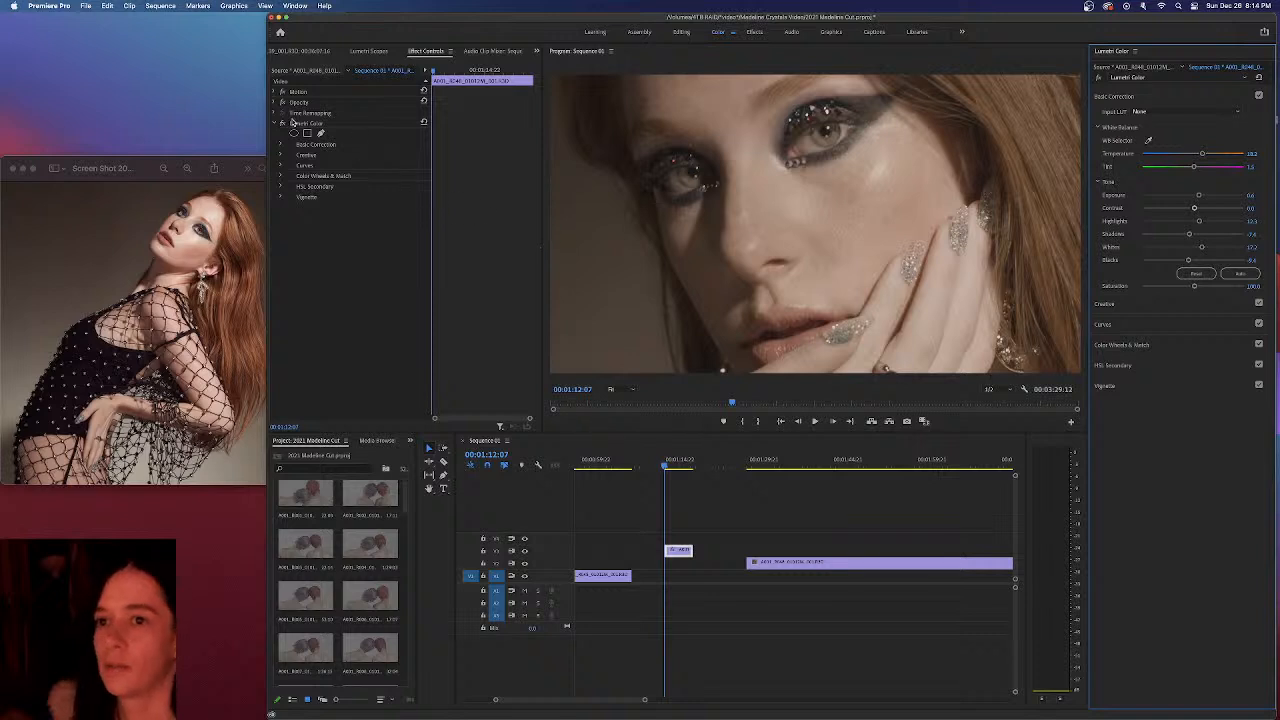
mouse_move(665, 466)
mouse_down()
mouse_move(678, 466)
mouse_move(666, 466)
mouse_up()
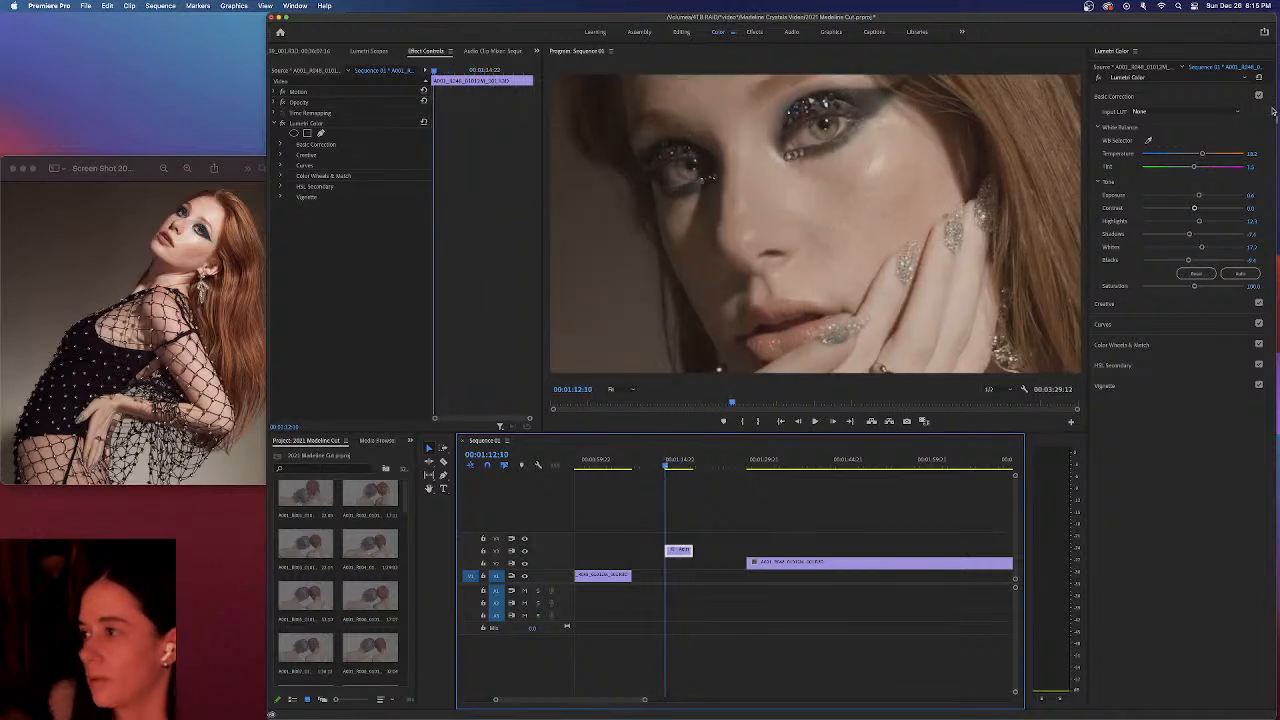
Try a stronger Sharpen amount on the close-up and return it to 0
click(1118, 303)
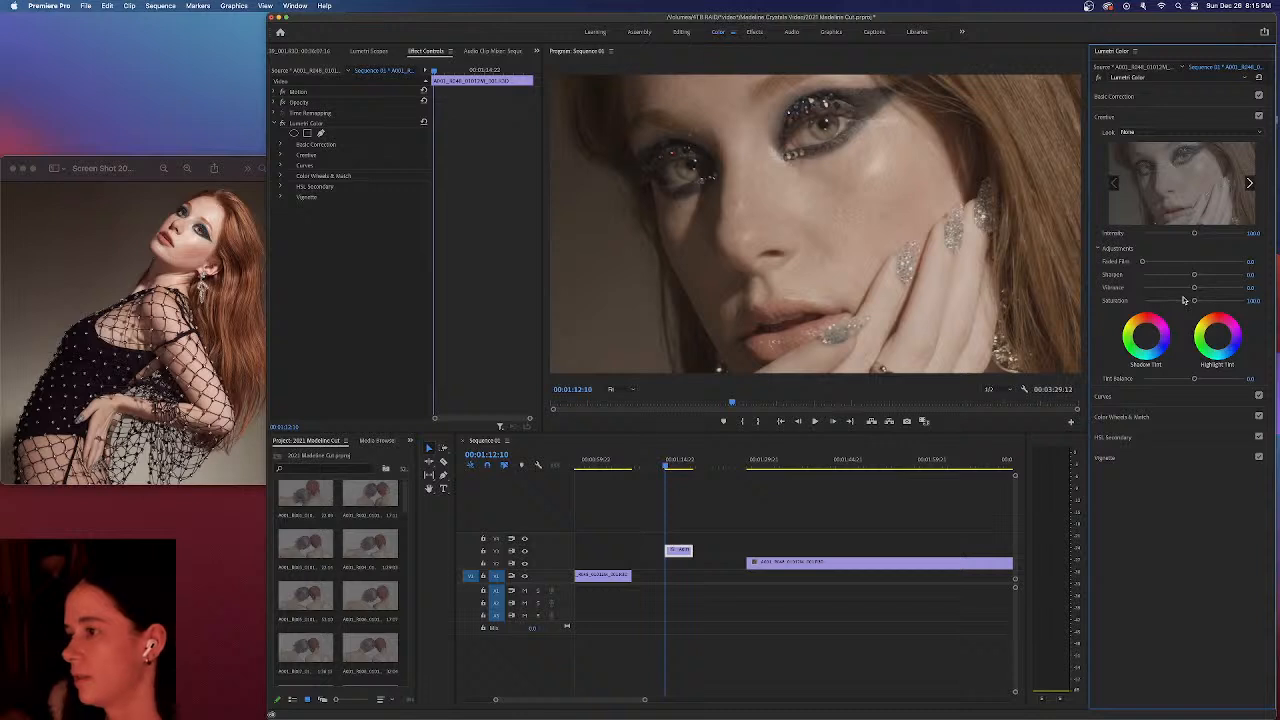
drag(1195, 277, 1216, 272)
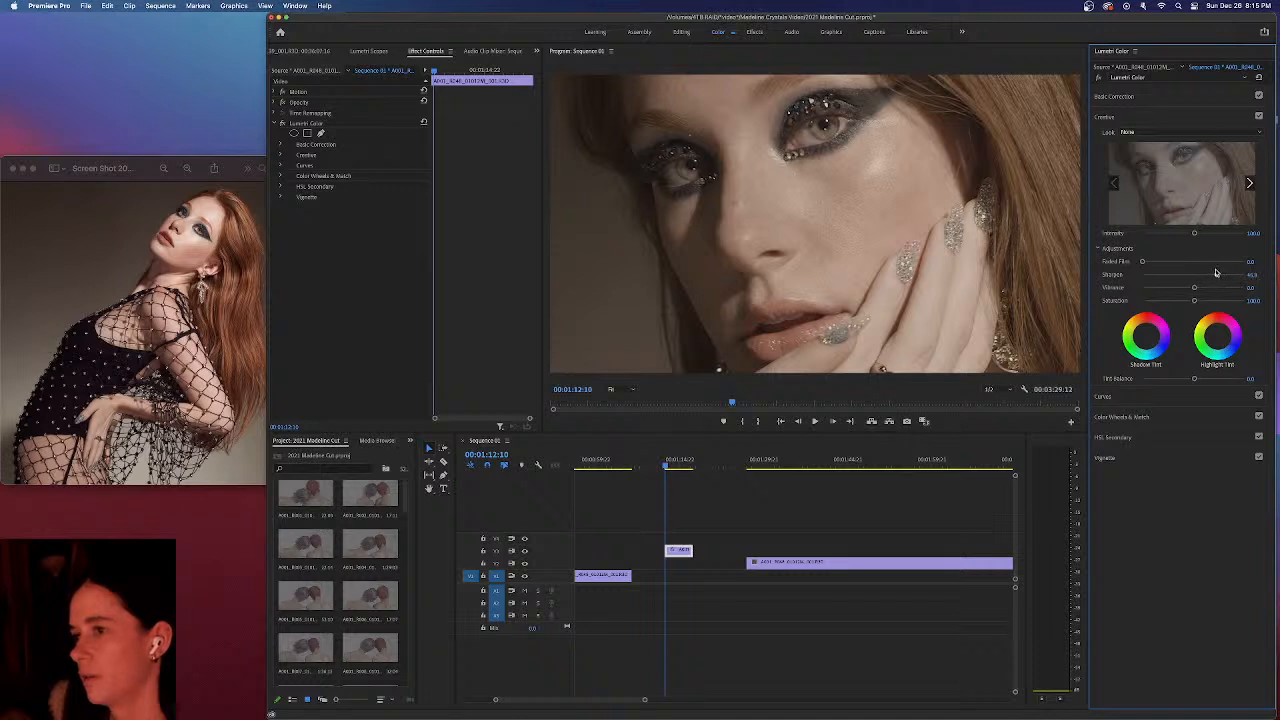
click(1253, 274)
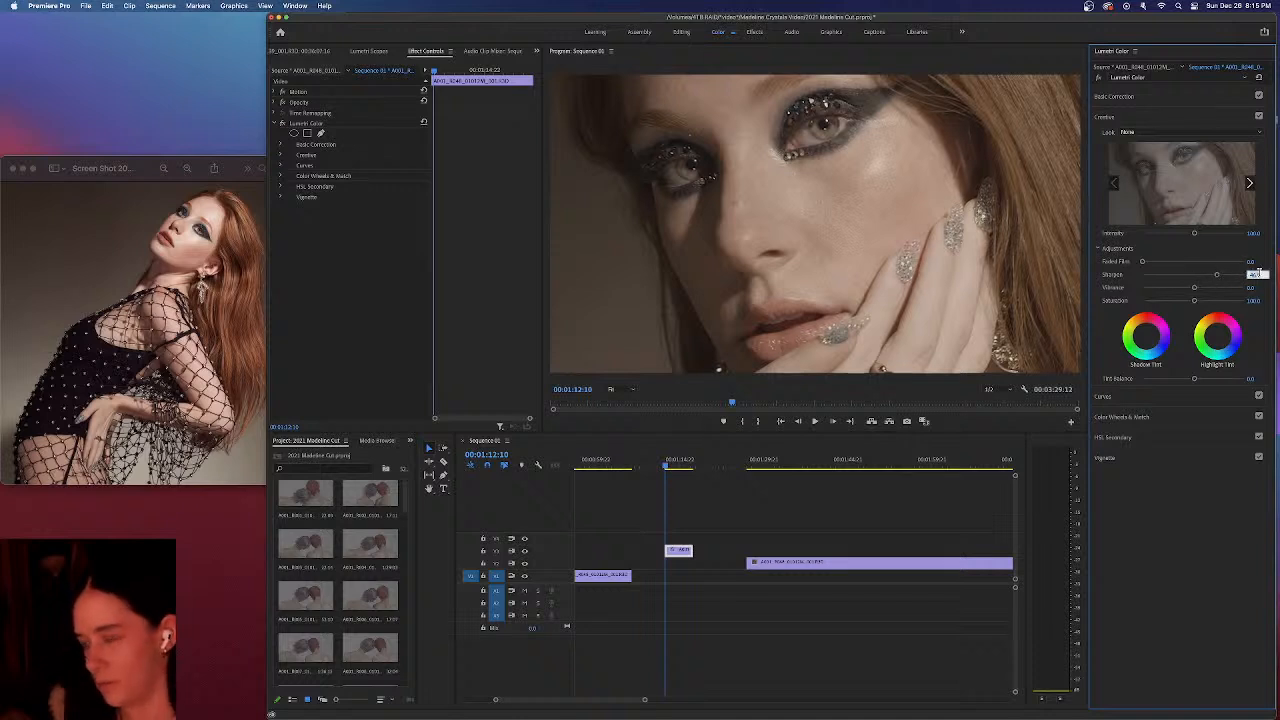
text(0)
key(Return)
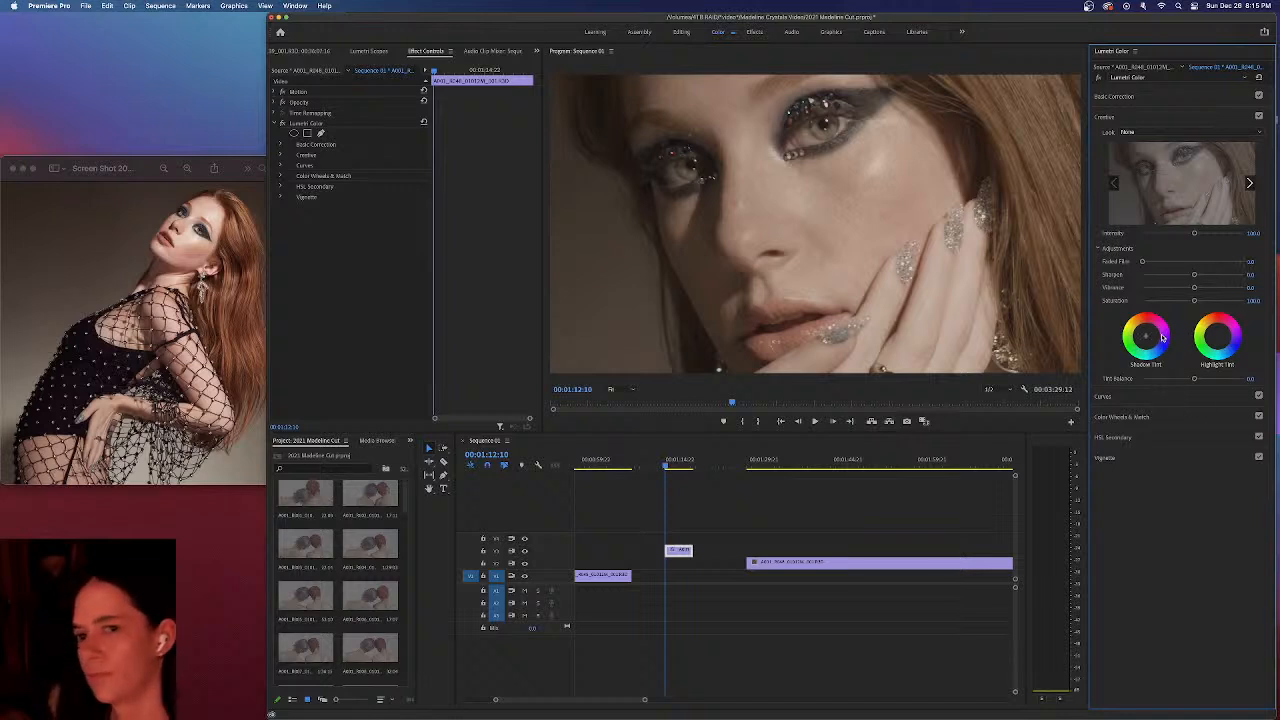
Try tinting the close-up's shadows toward red and magenta and its highlights toward orange with the Creative color wheels
click(1155, 325)
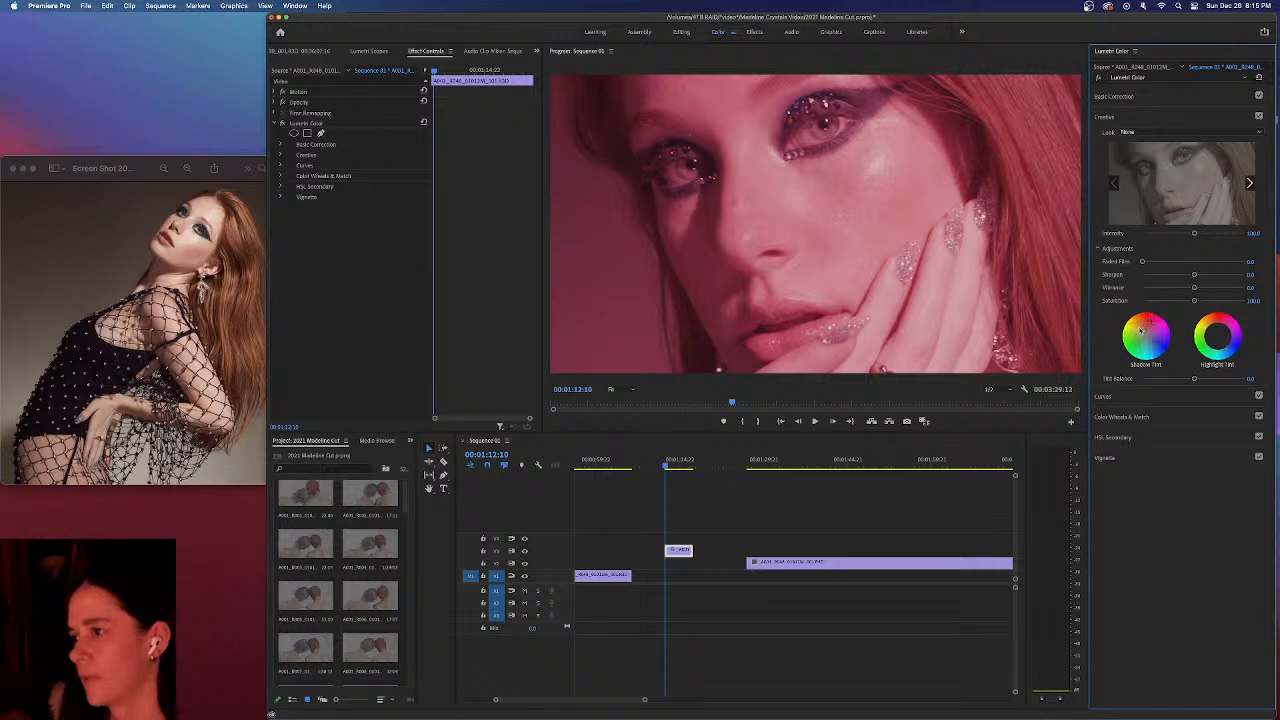
double_click(1147, 328)
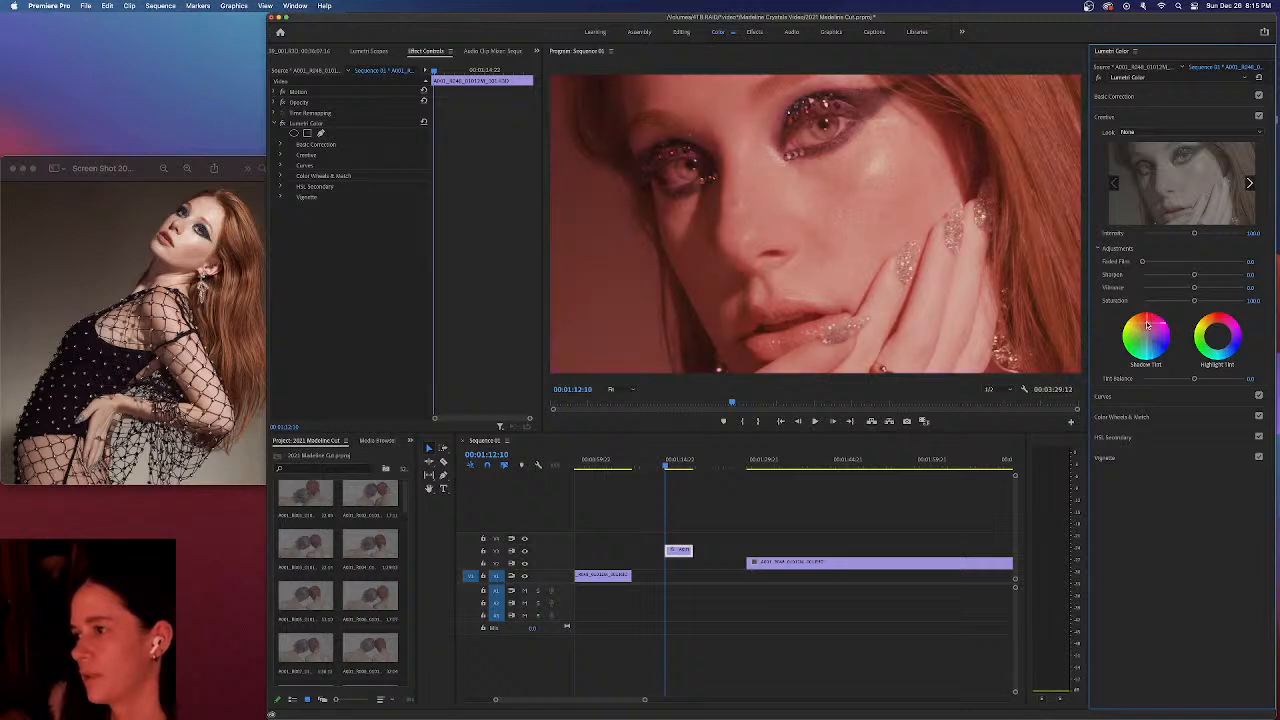
double_click(1221, 323)
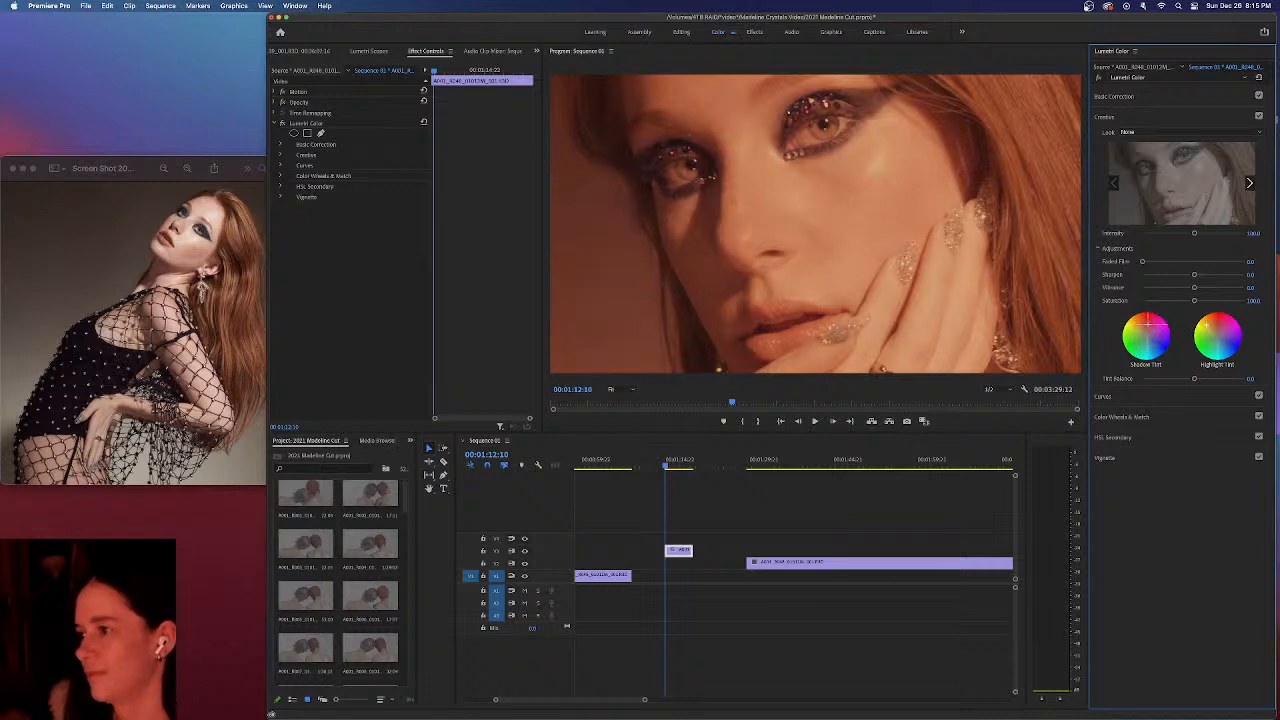
click(1151, 344)
mouse_move(1151, 344)
mouse_down()
mouse_move(1139, 355)
mouse_move(1148, 328)
mouse_up()
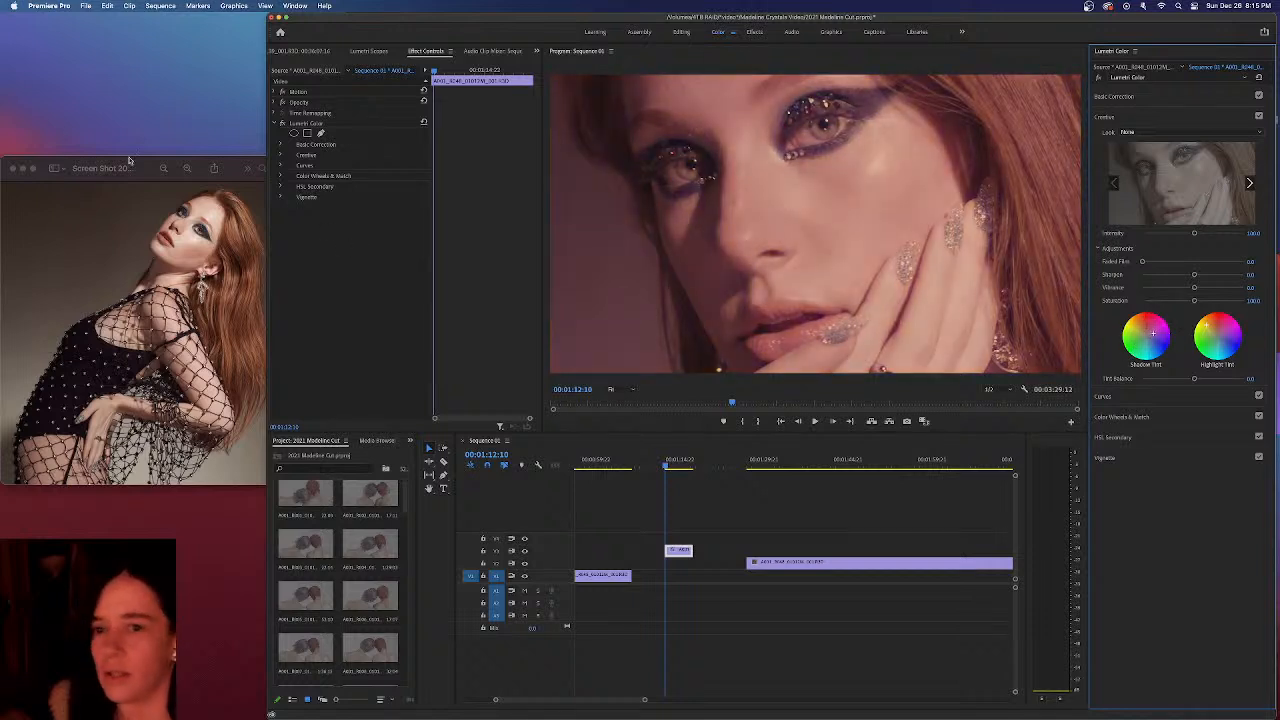
Close the reference photo and widen the editing window across the full screen
click(14, 168)
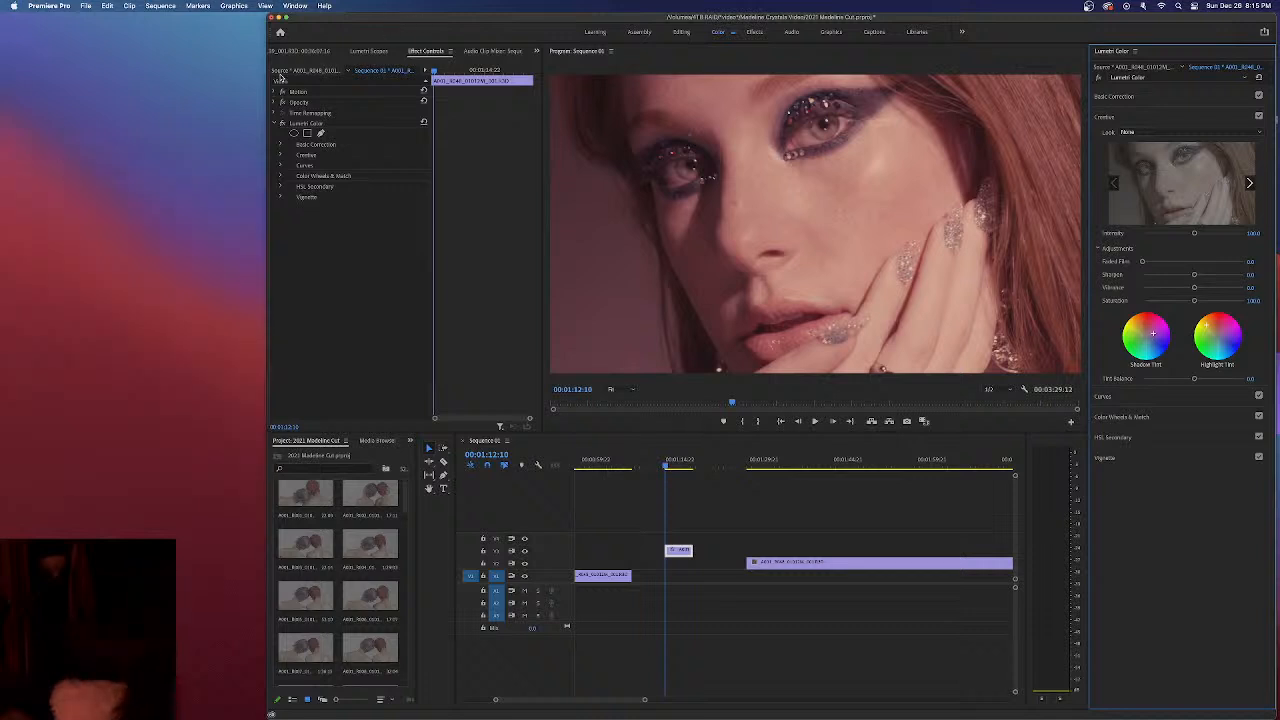
drag(267, 28, 0, 42)
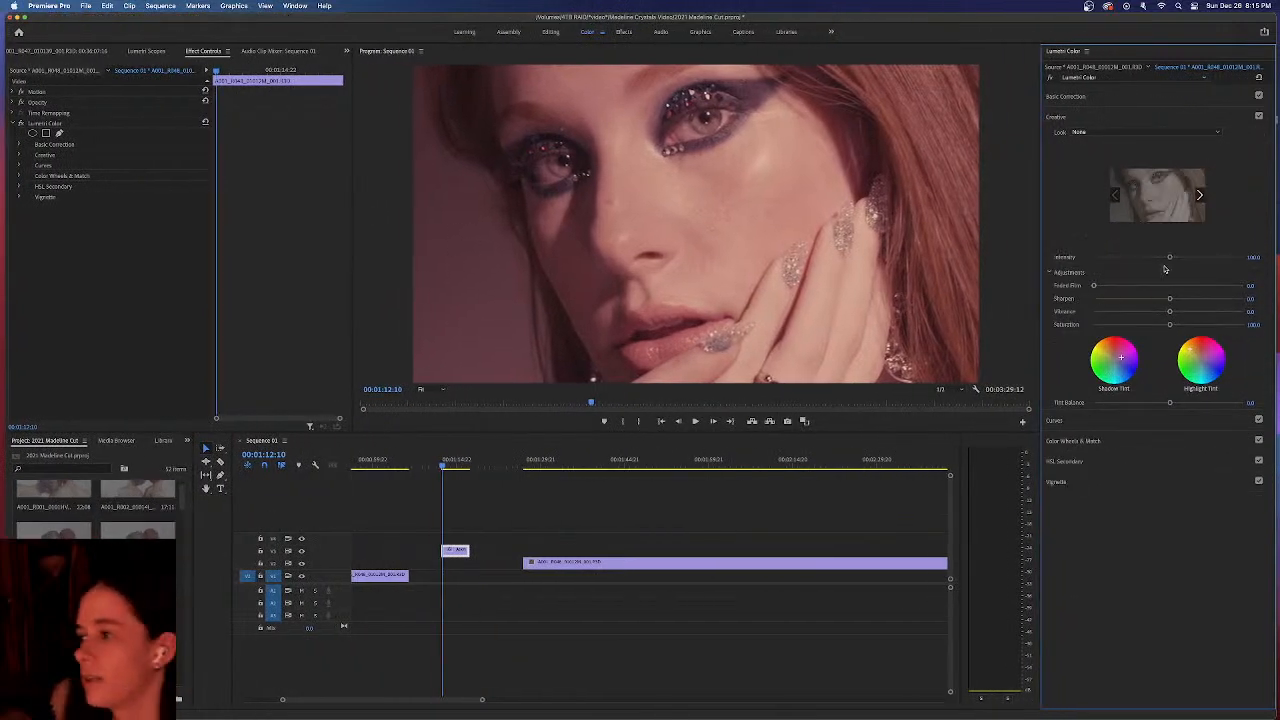
Set the Tint Balance to about -62 and reset the Highlight Tint and Shadow Tint wheels to neutral
drag(1170, 403, 1116, 400)
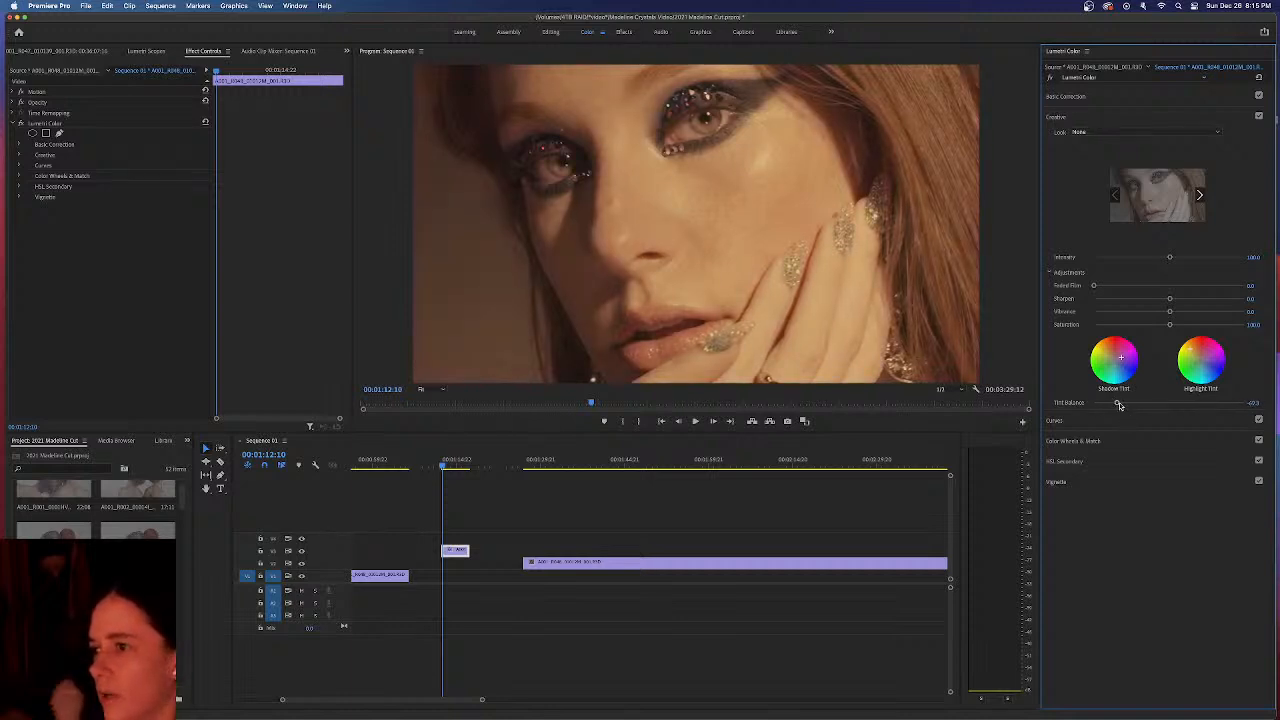
mouse_move(1119, 404)
mouse_down()
mouse_move(1178, 402)
mouse_move(1115, 400)
mouse_up()
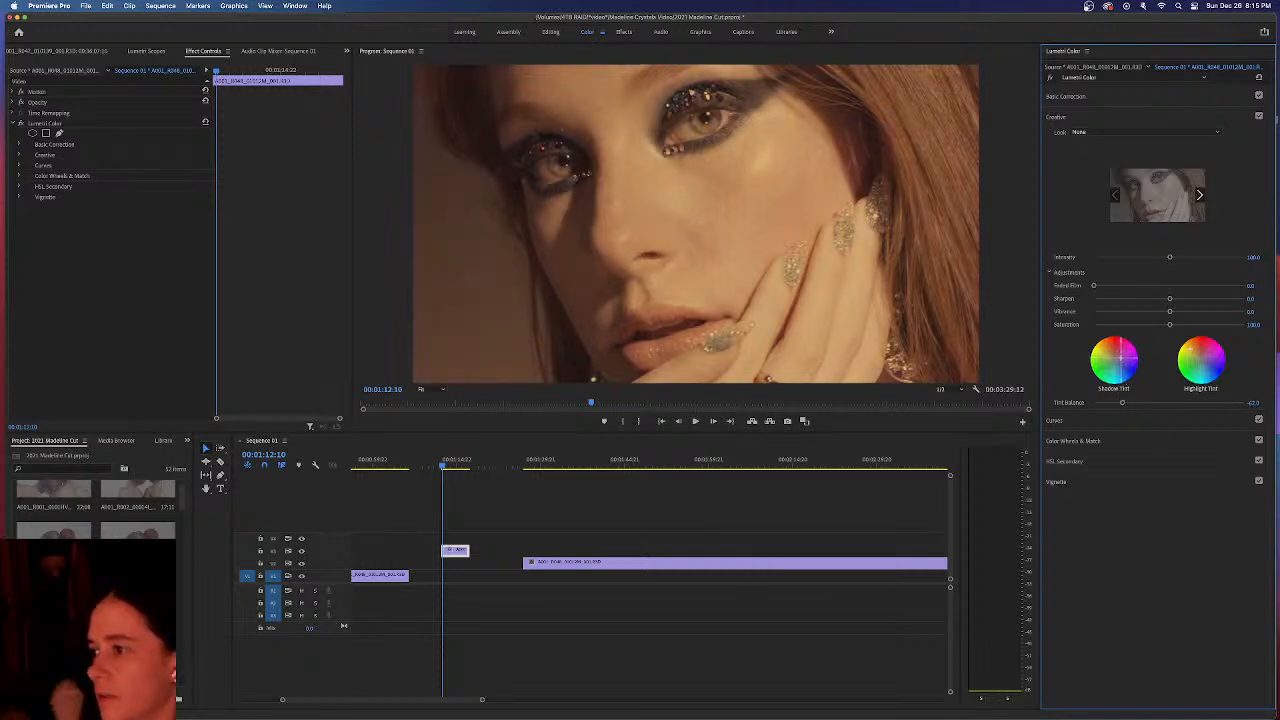
double_click(1212, 360)
double_click(1115, 358)
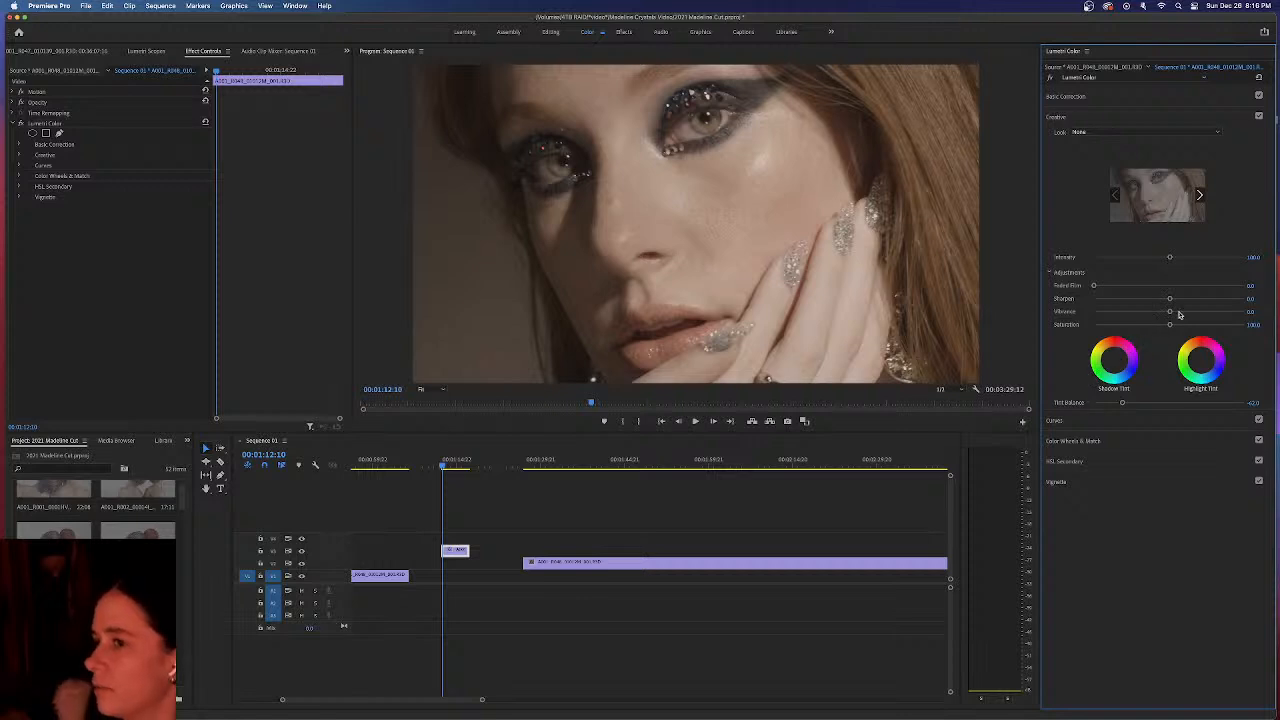
Compare the close-up with and without the Curves correction and bring up the Lumetri Scopes
click(1082, 424)
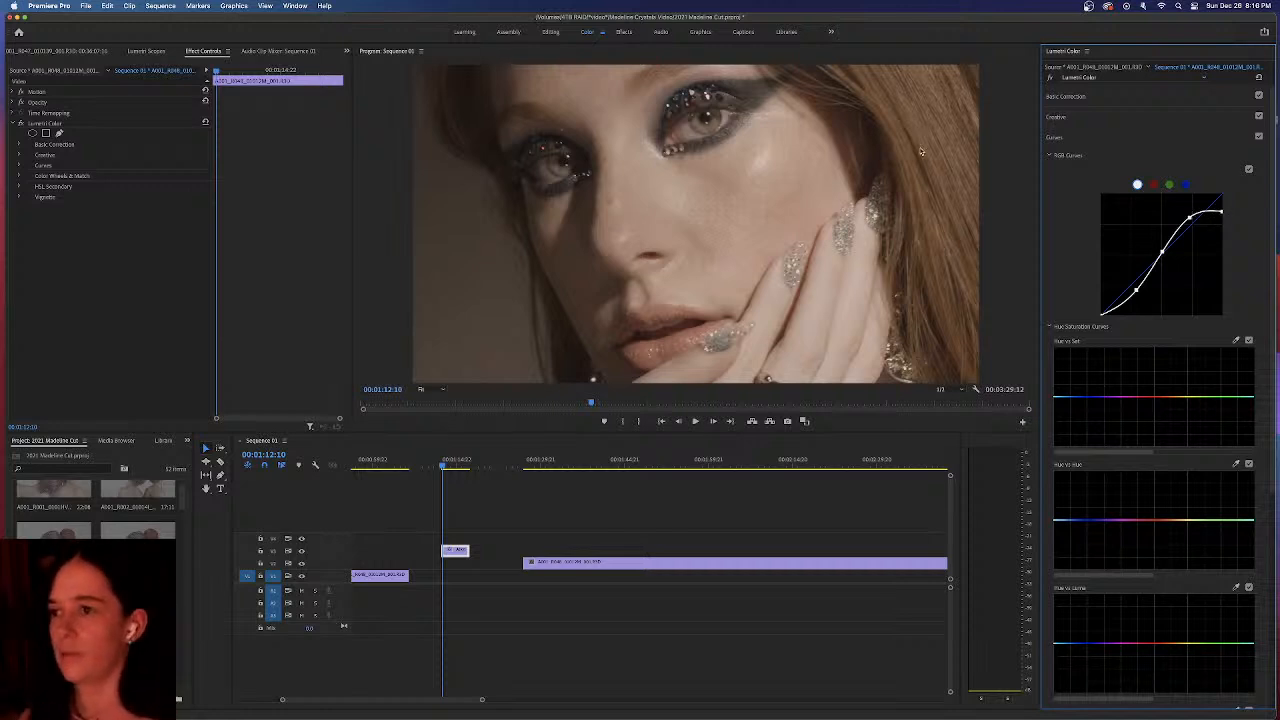
click(1258, 137)
click(1258, 137)
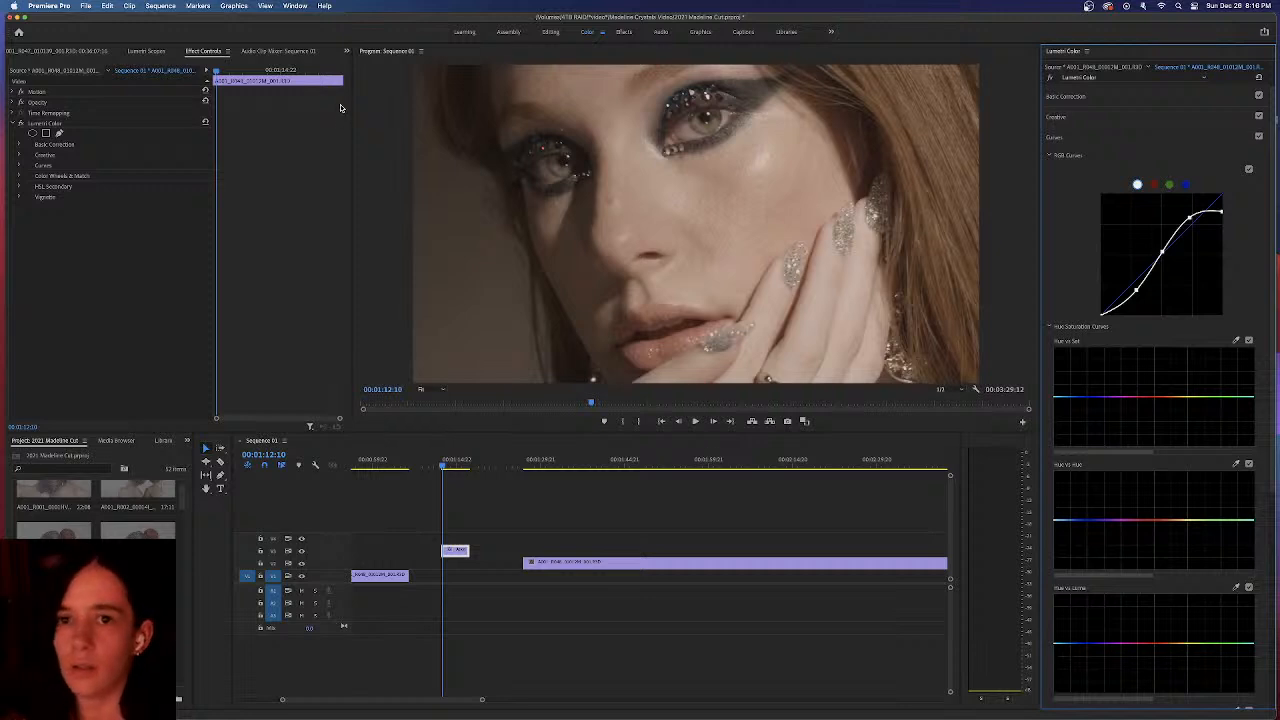
click(158, 50)
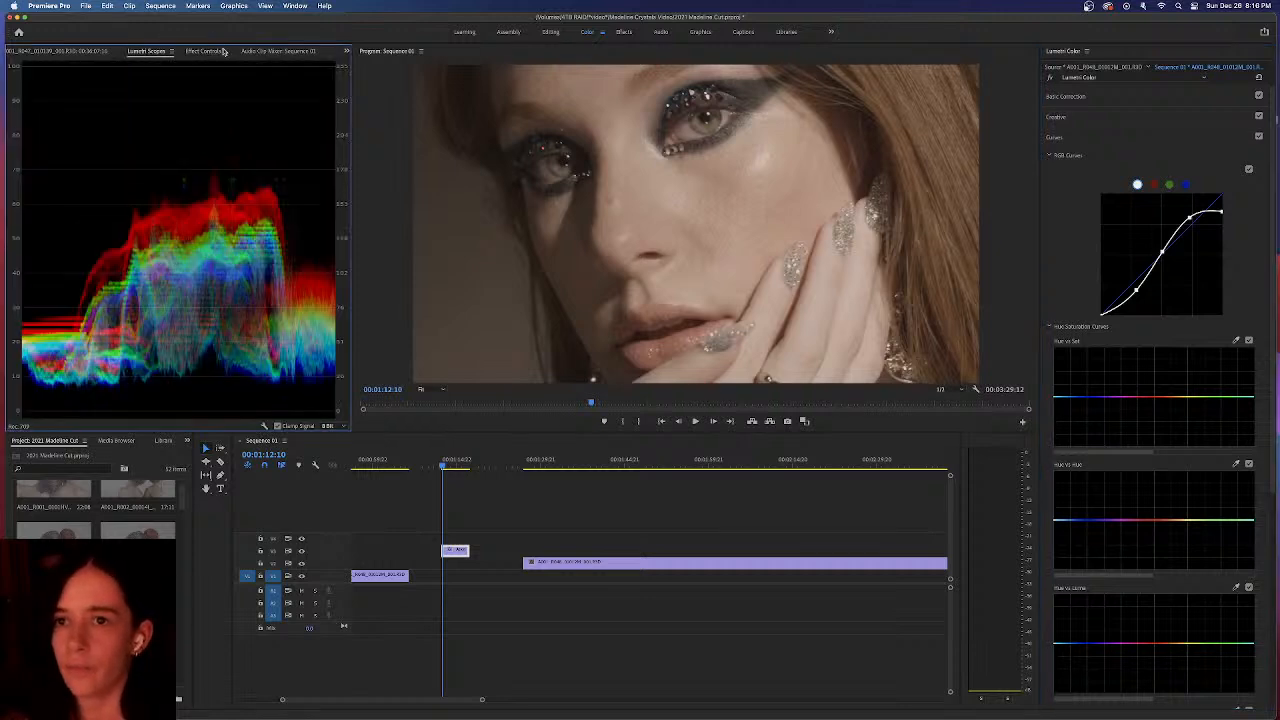
click(1258, 137)
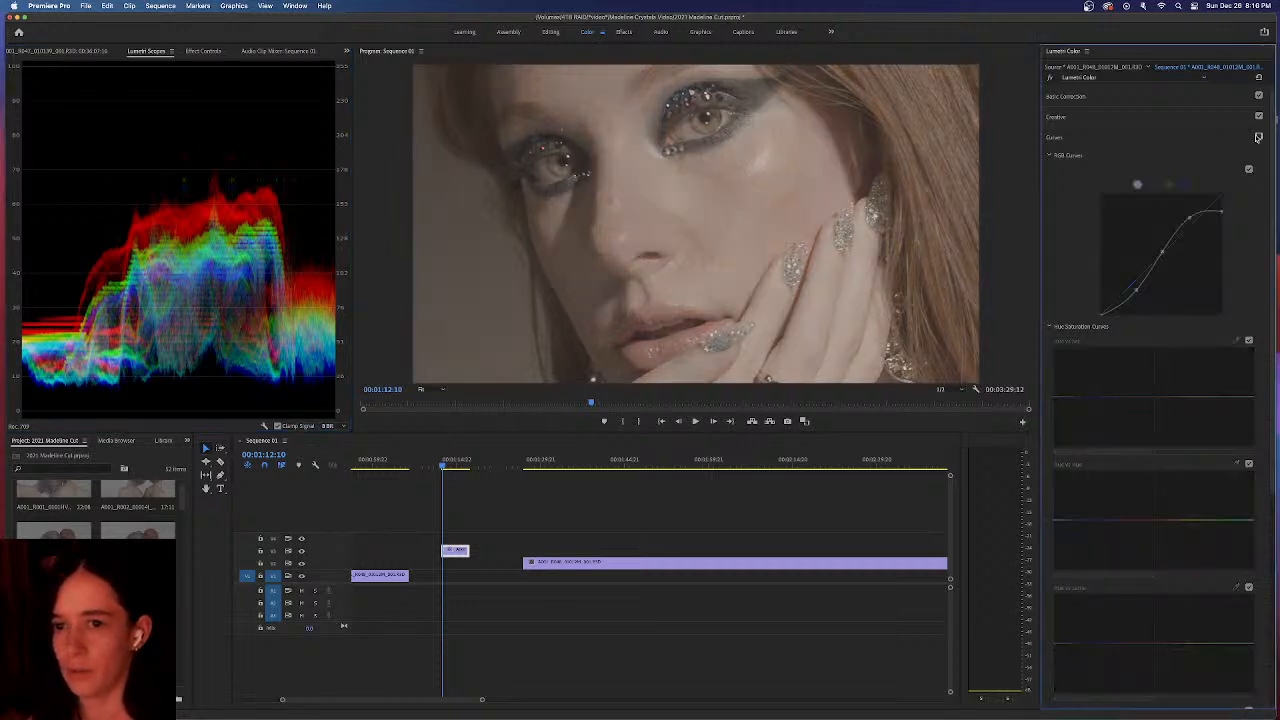
click(1258, 137)
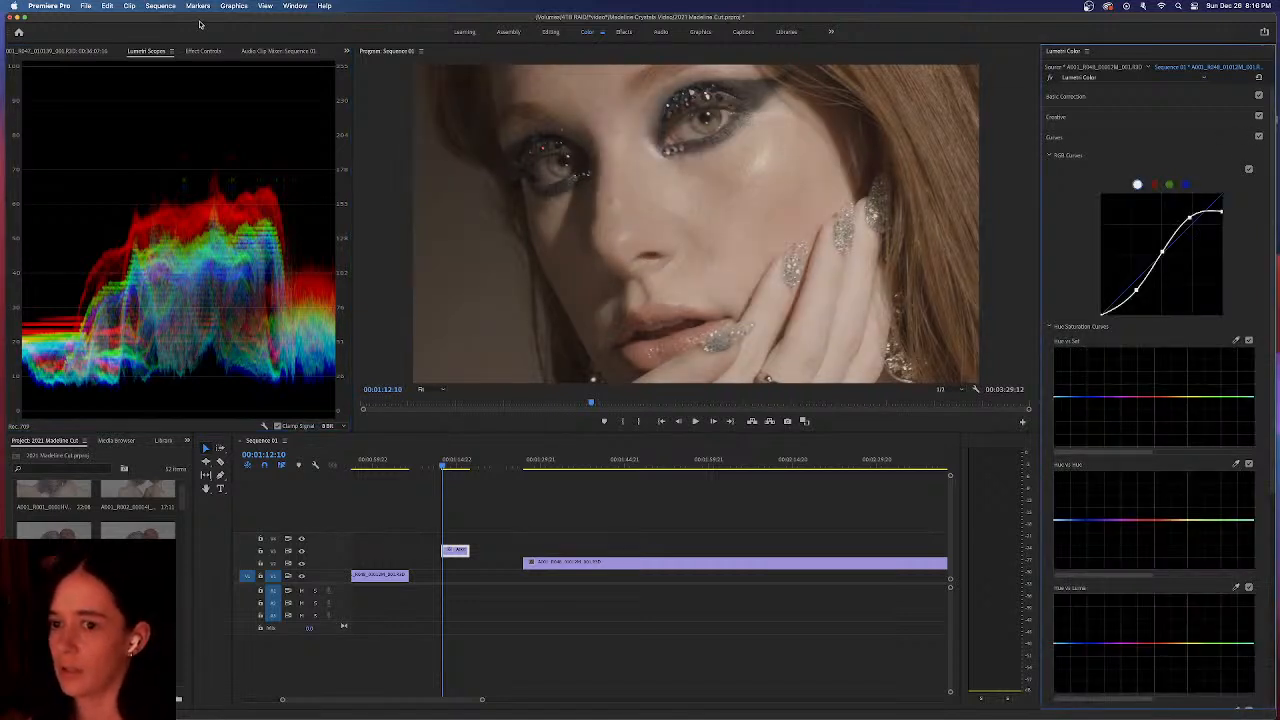
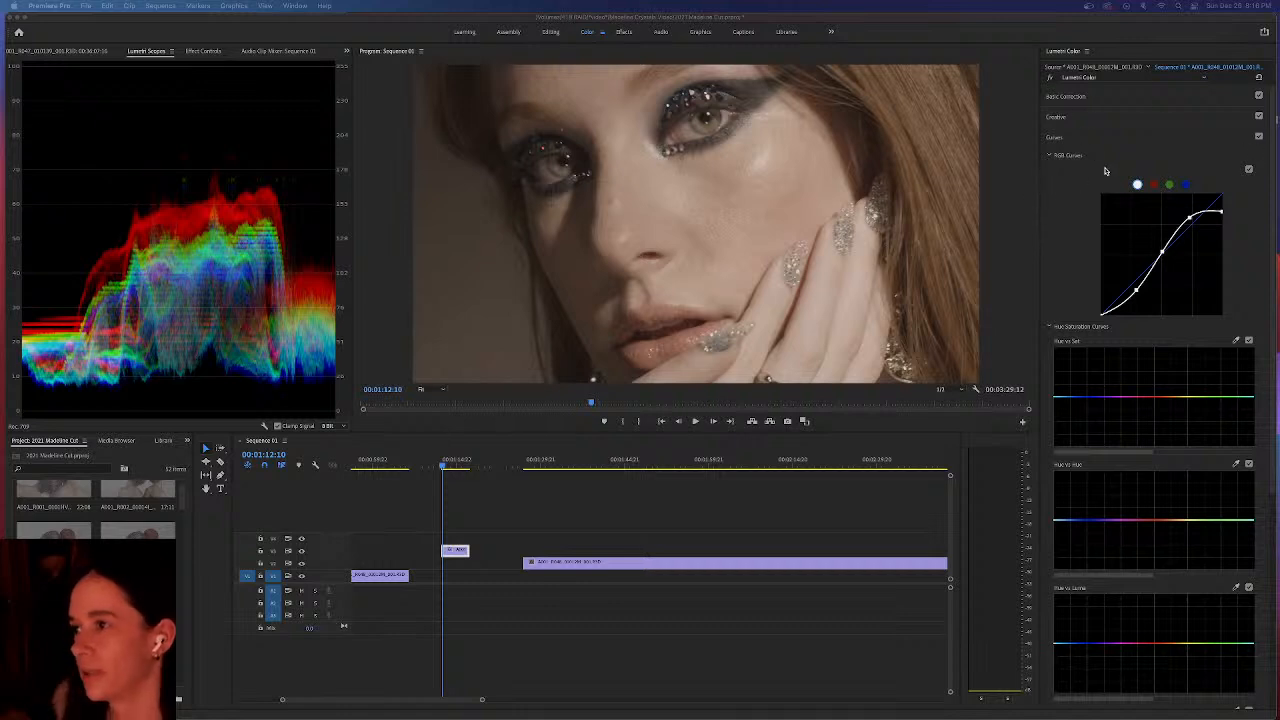
Try lifting the midtones and upper tones of the close-up on the red, green and blue RGB curves
click(1153, 185)
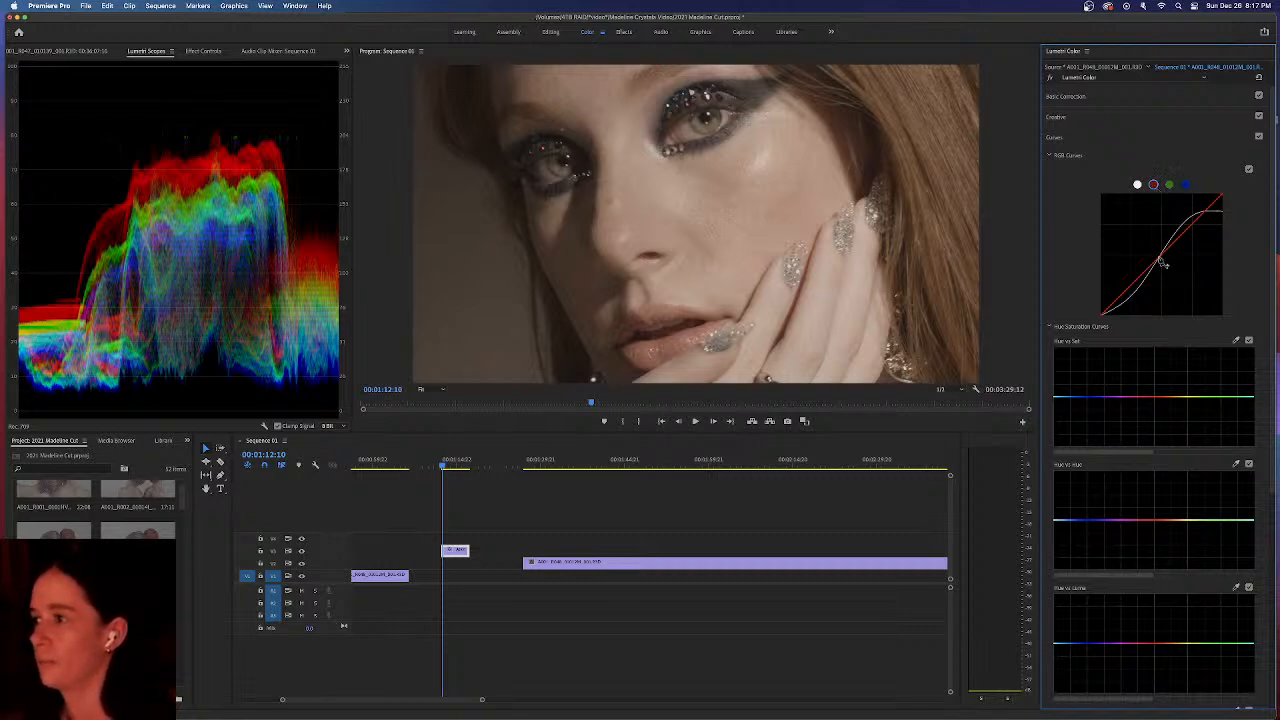
drag(1160, 262, 1160, 260)
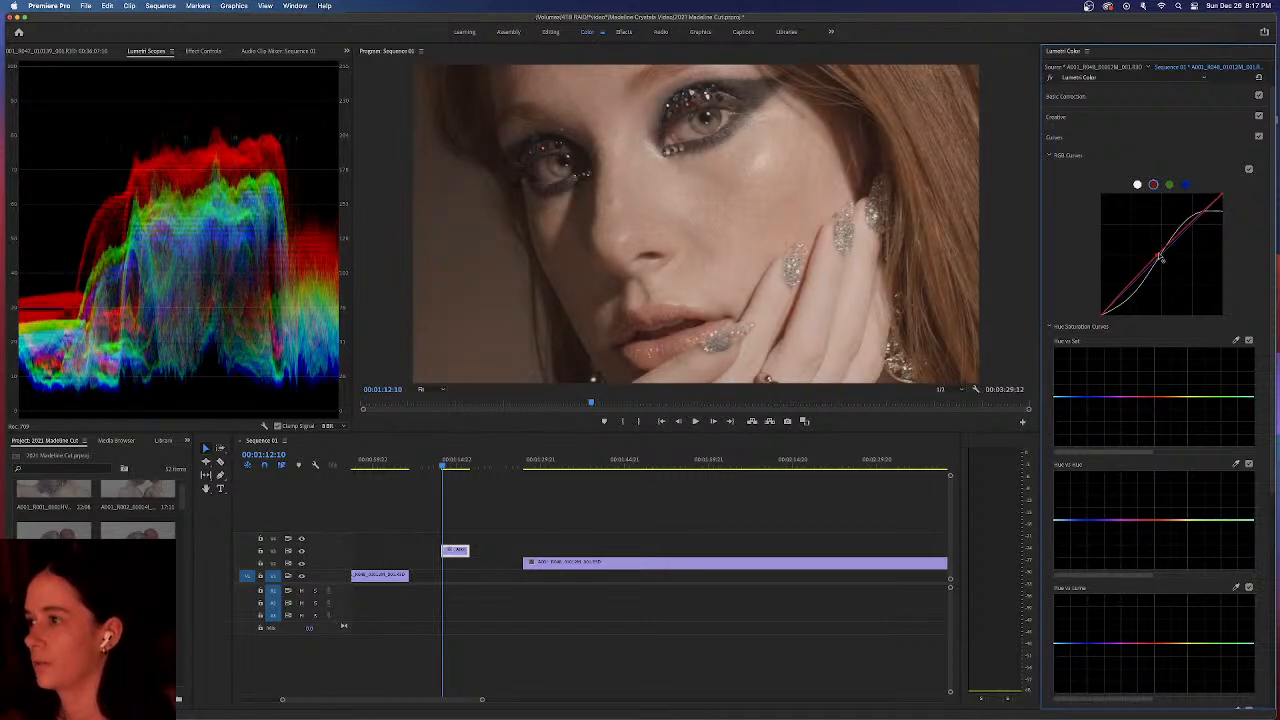
drag(1197, 222, 1196, 219)
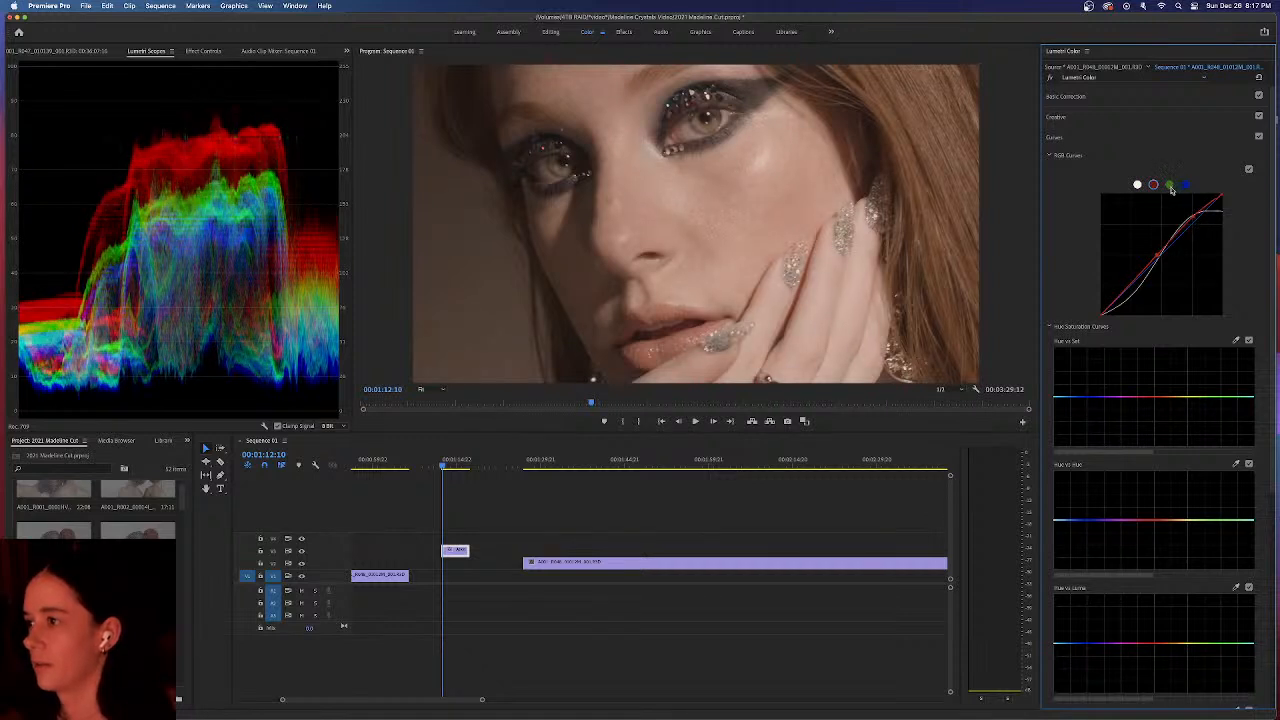
click(1169, 185)
drag(1160, 252, 1192, 226)
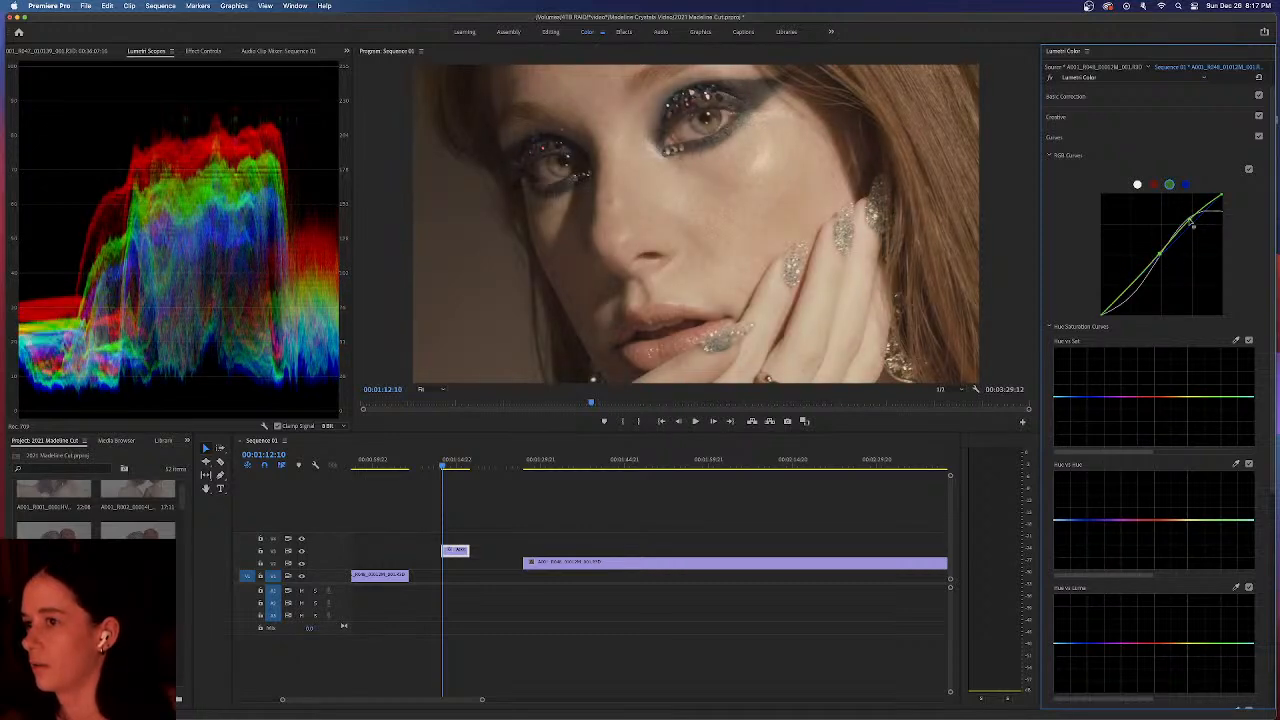
click(1185, 184)
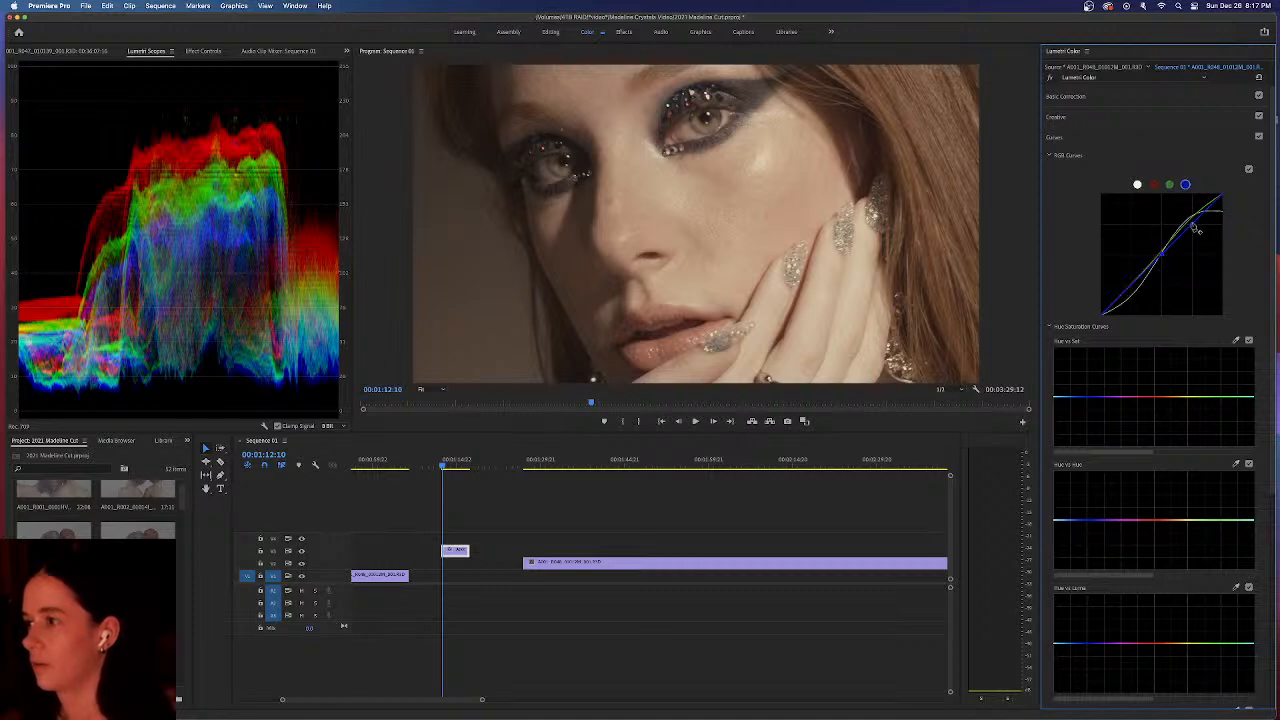
drag(1194, 224, 1194, 226)
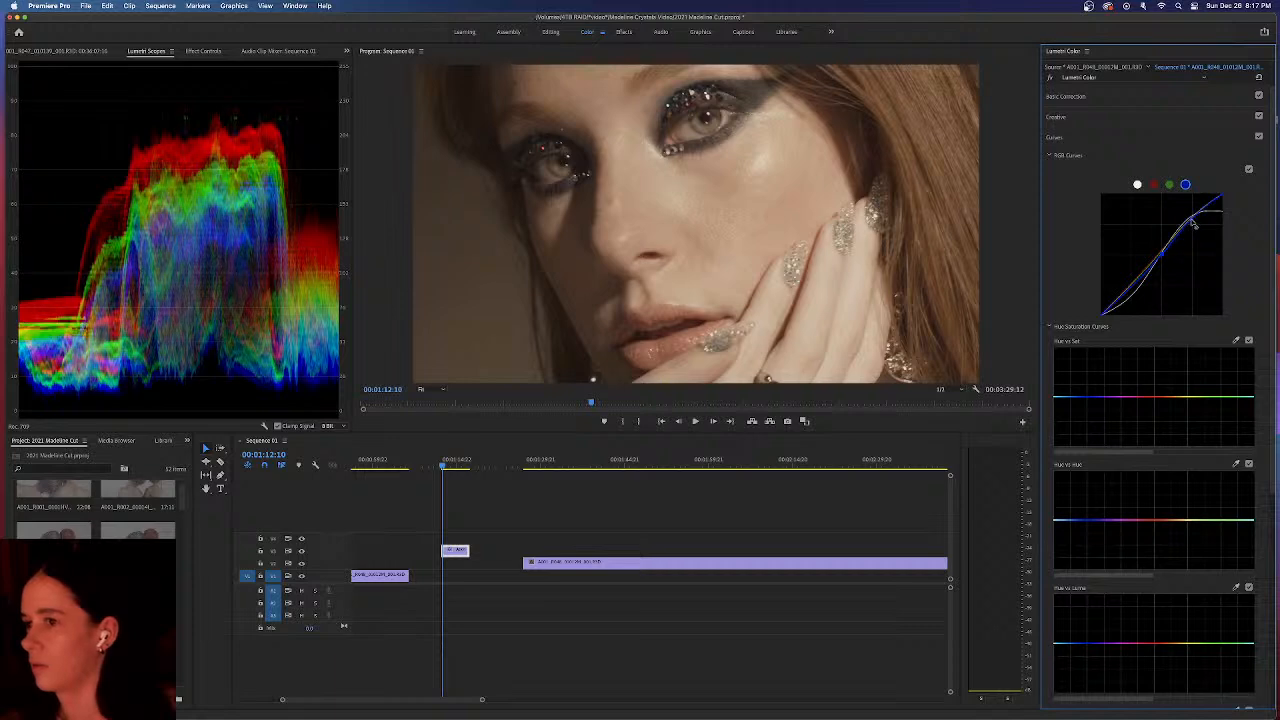
Try shaping the shadow end of the close-up's blue, green and red RGB curves with an added lower point on each
click(1169, 184)
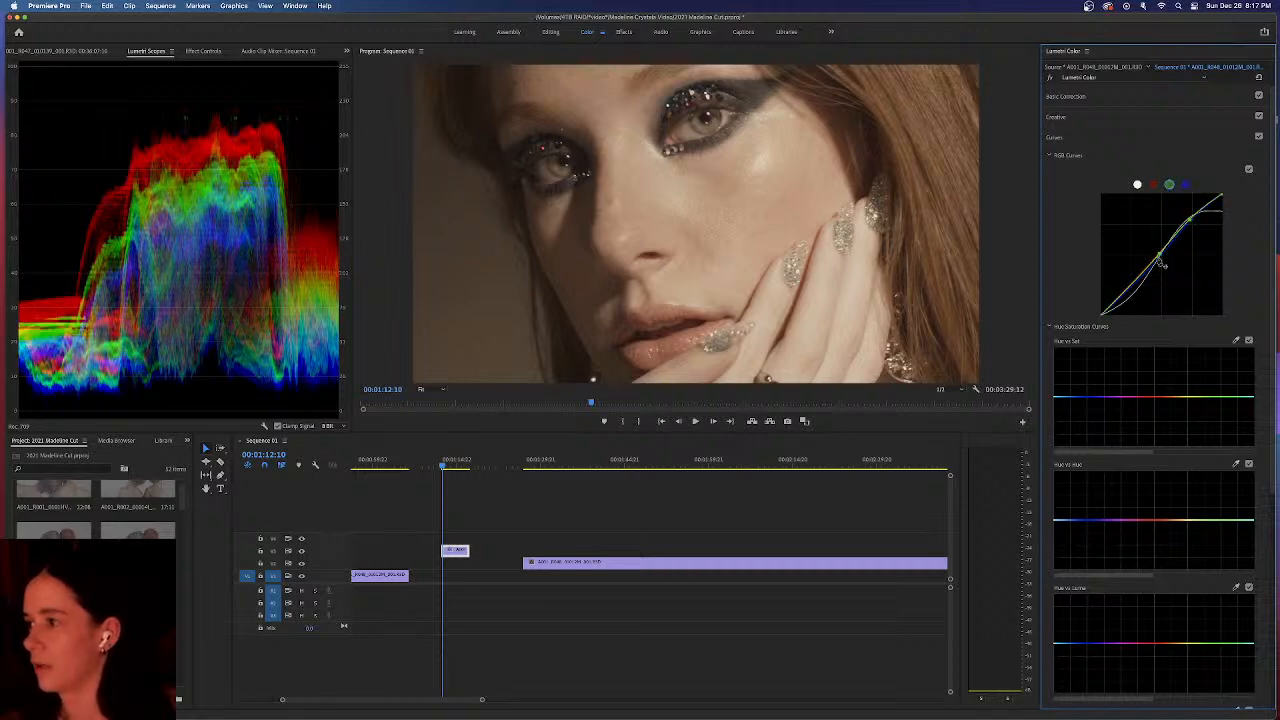
click(1185, 184)
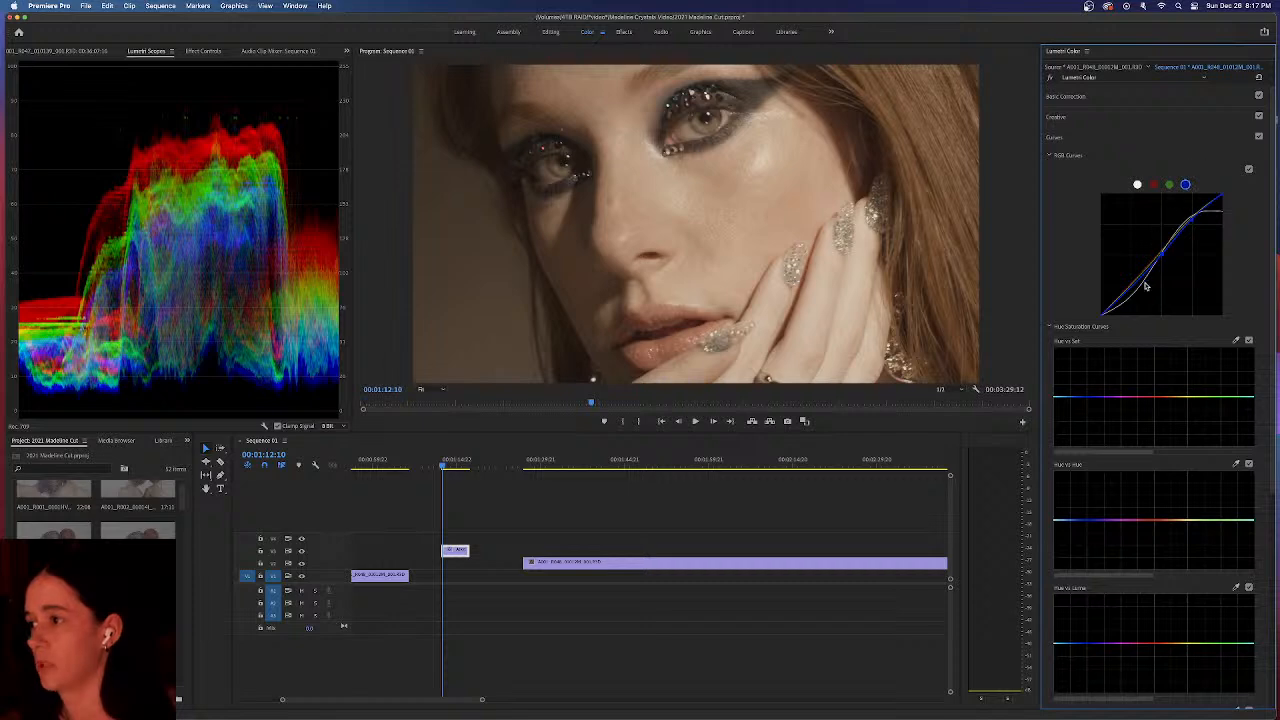
drag(1141, 287, 1137, 283)
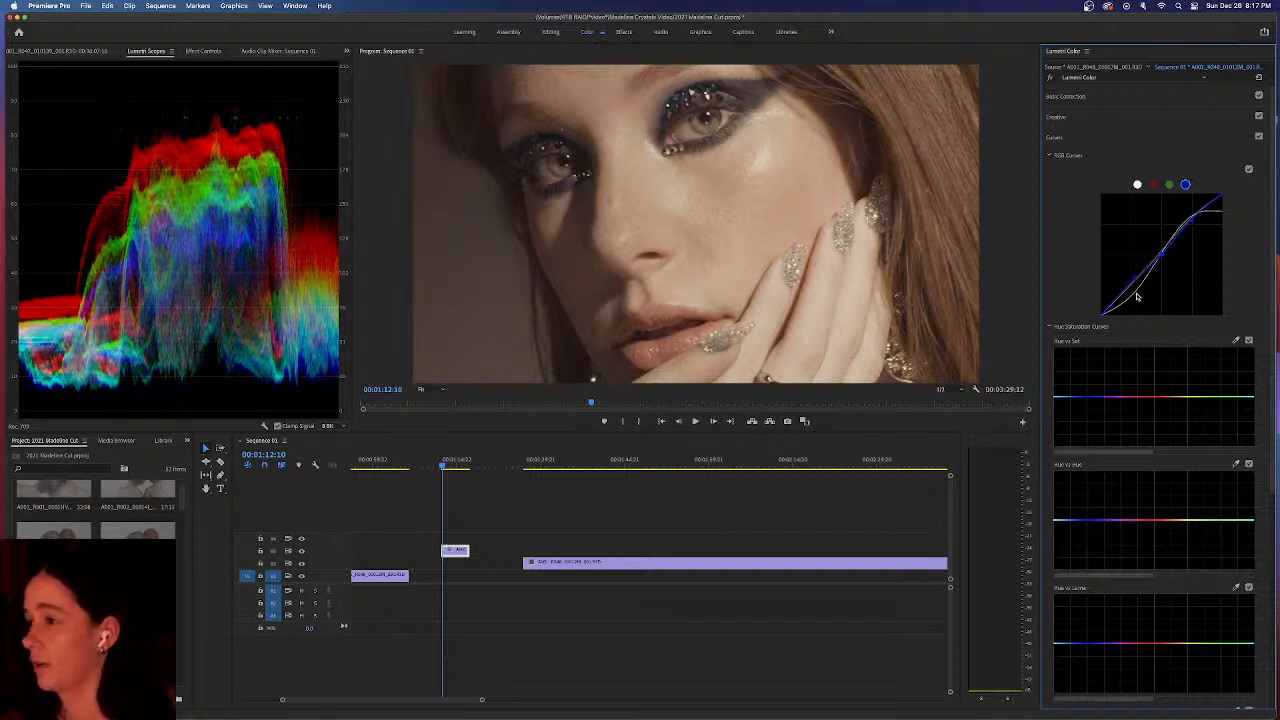
drag(1139, 292, 1139, 286)
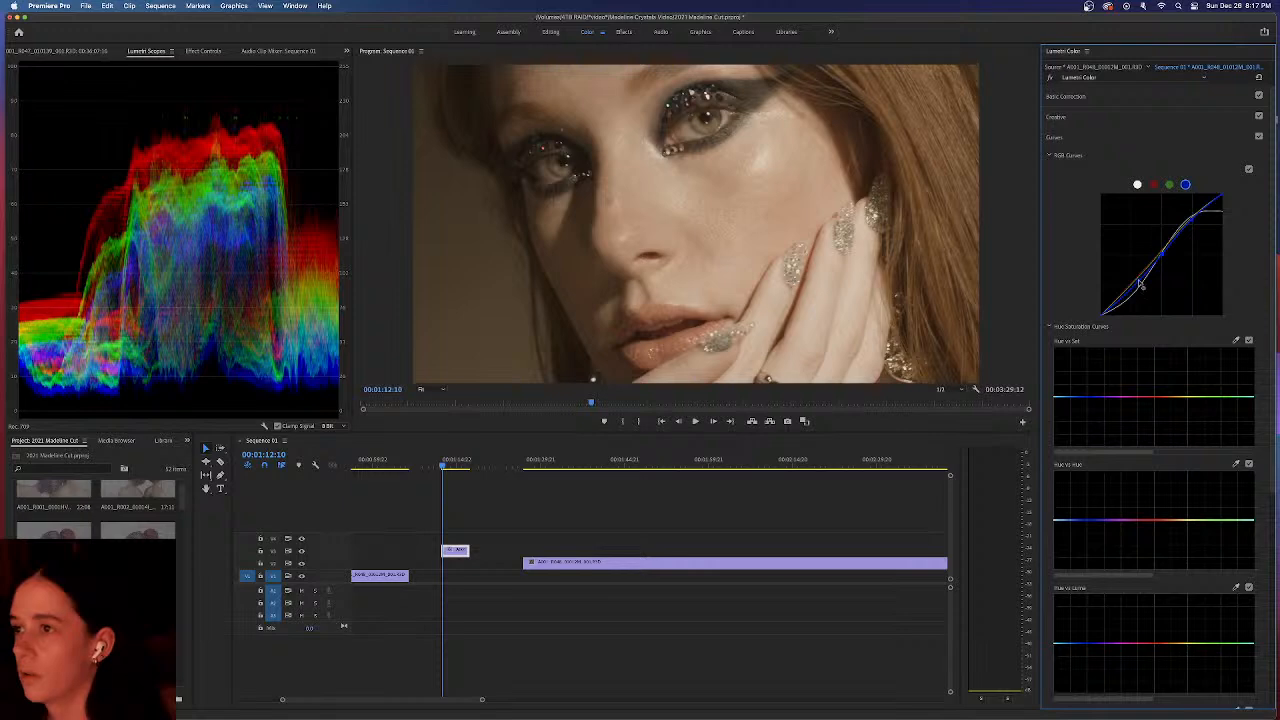
click(1169, 184)
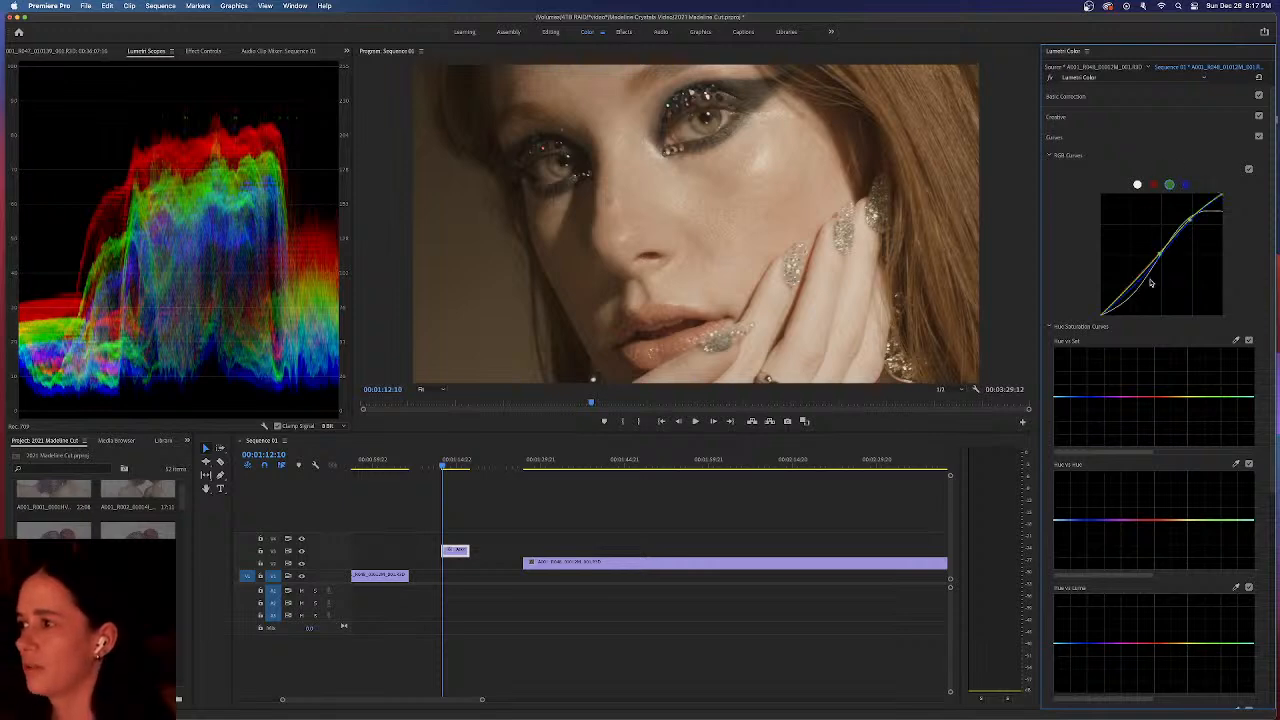
drag(1140, 290, 1136, 286)
click(1153, 184)
drag(1134, 290, 1133, 289)
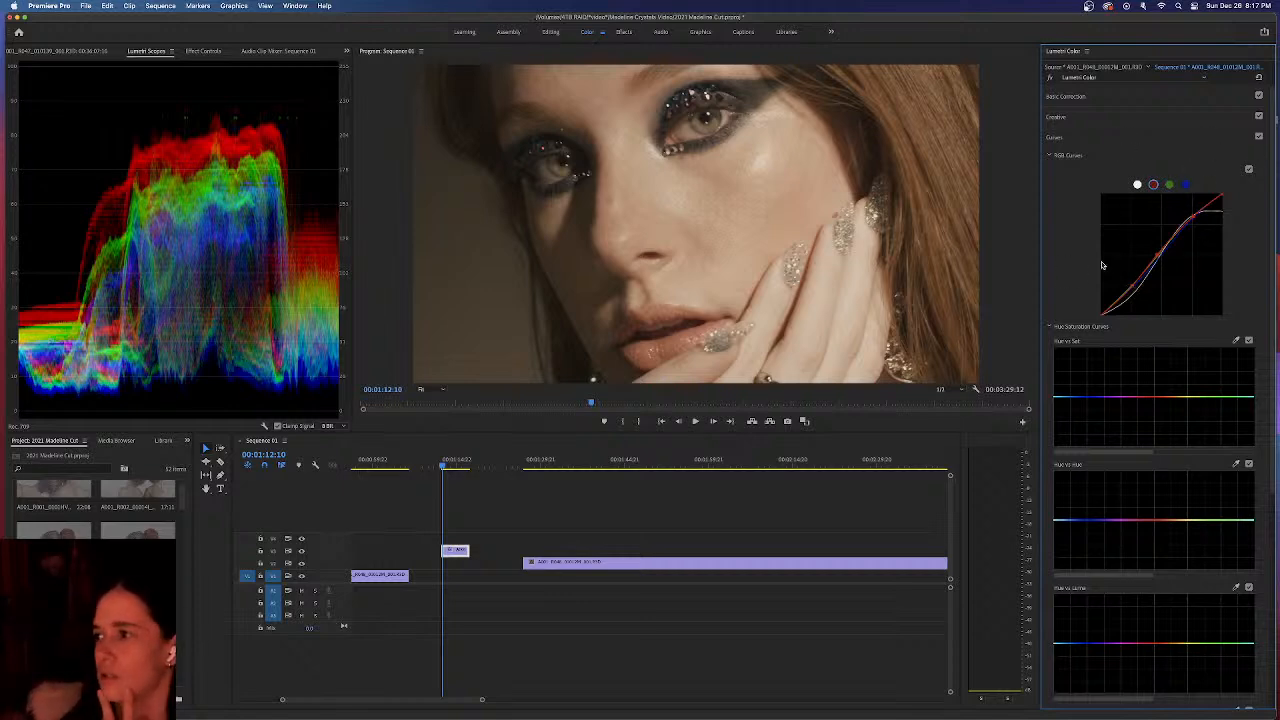
Reset the red, green and blue RGB curves to straight lines and return to the white master curve
drag(1151, 200, 1179, 205)
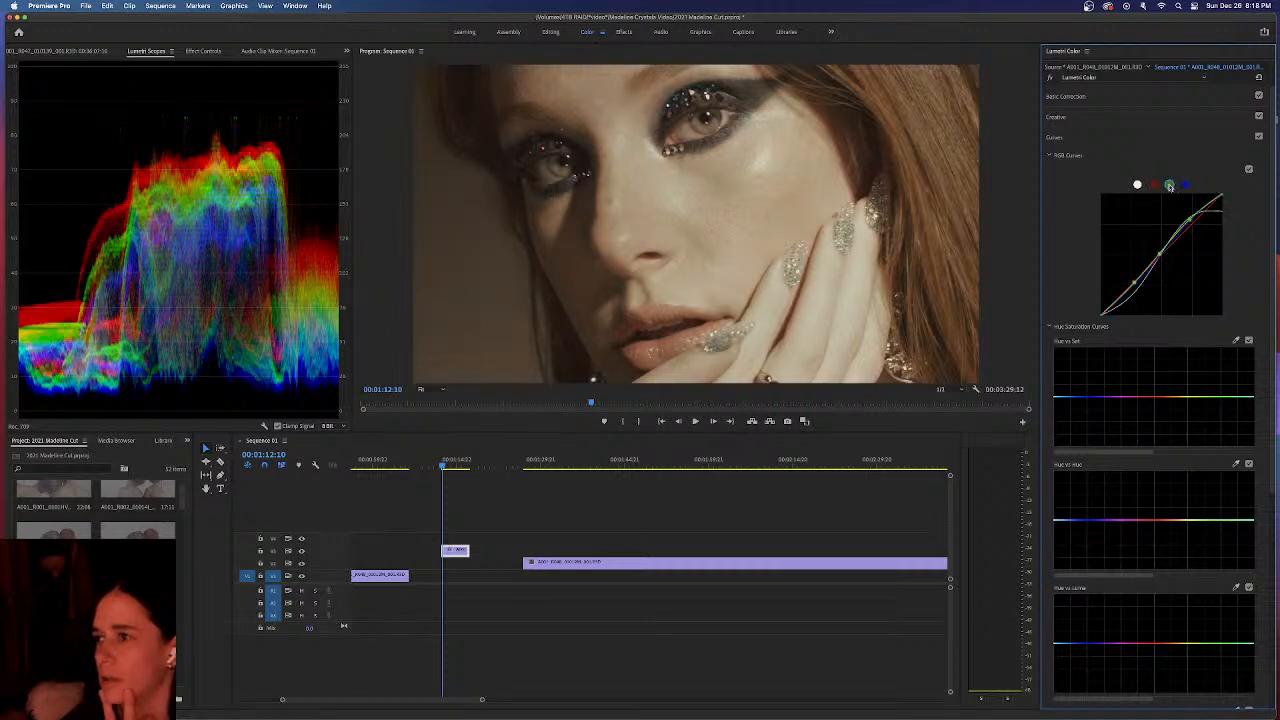
click(1185, 184)
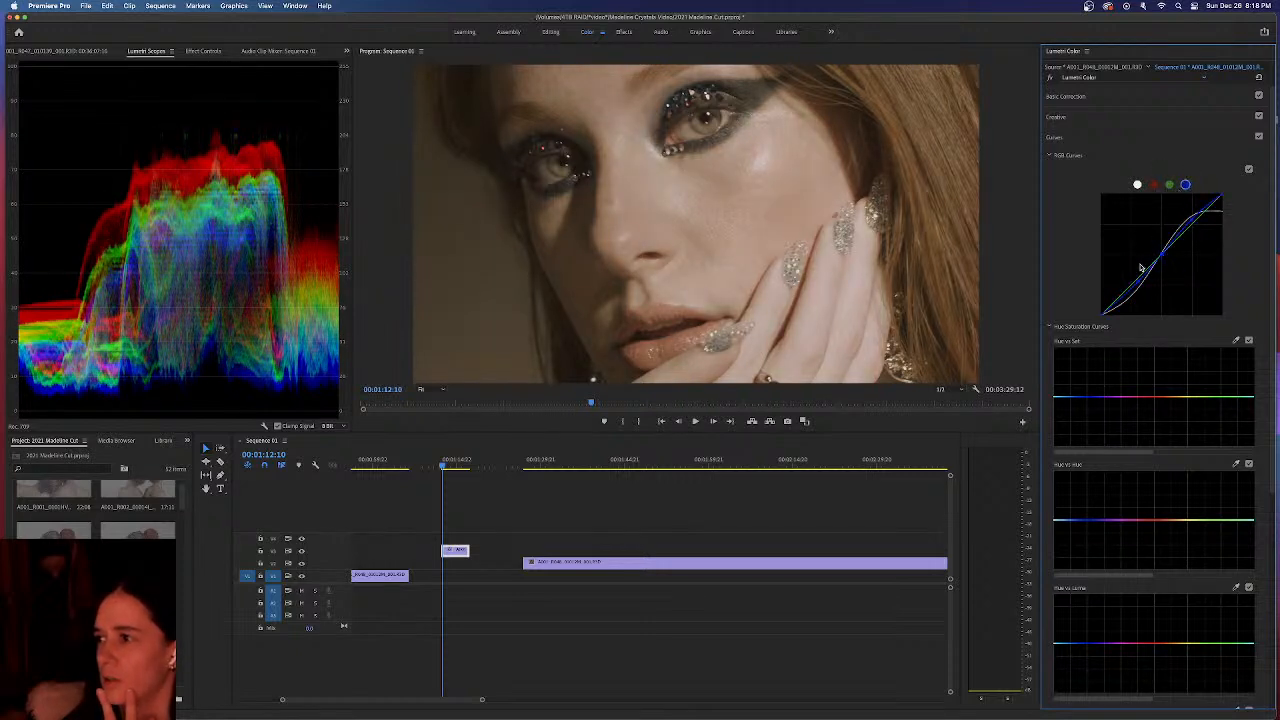
click(1171, 185)
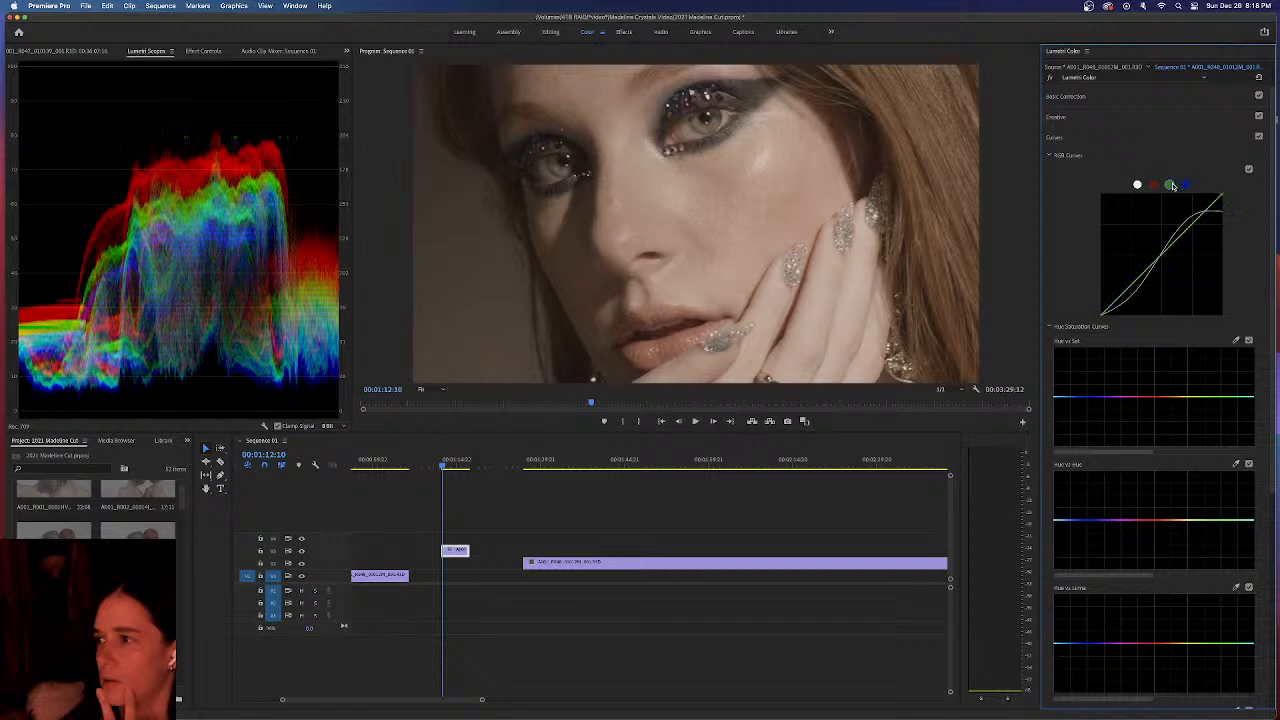
click(1153, 184)
click(1138, 185)
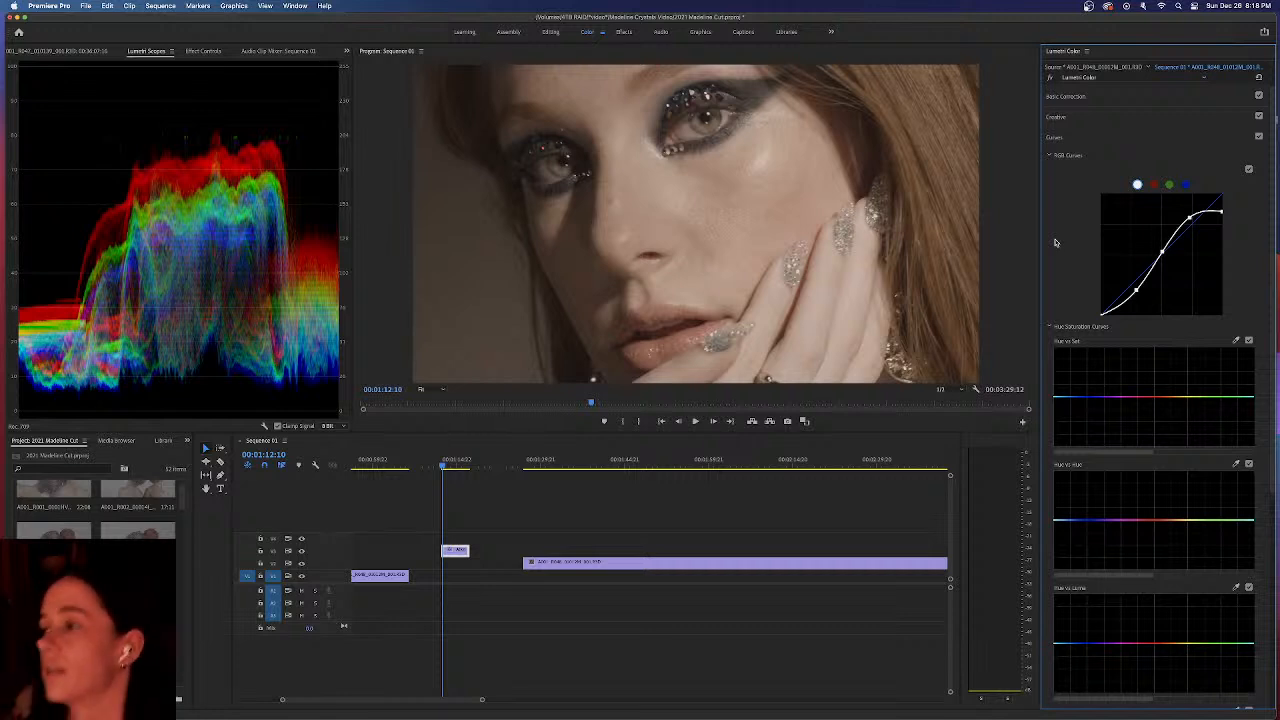
Darken the close-up's shadows slightly with the Shadows color wheel's luminance, try a warm red tint there and reset the tint to neutral
click(1145, 116)
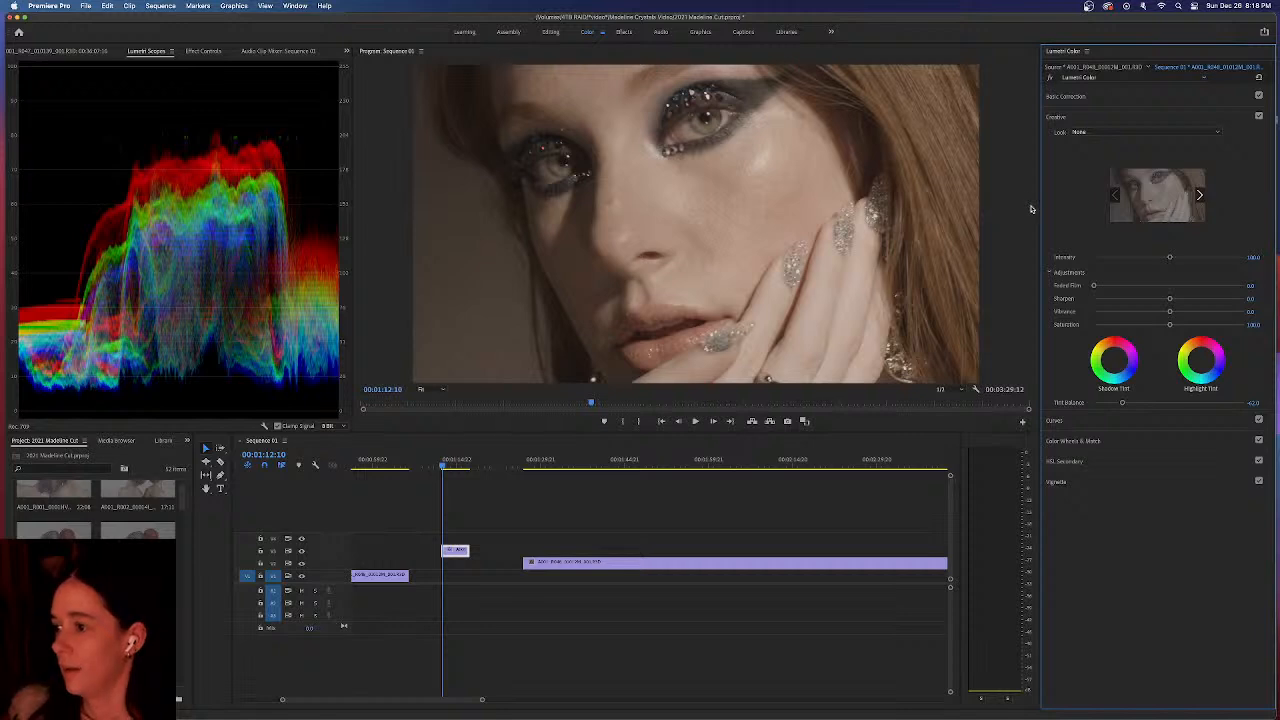
click(1130, 442)
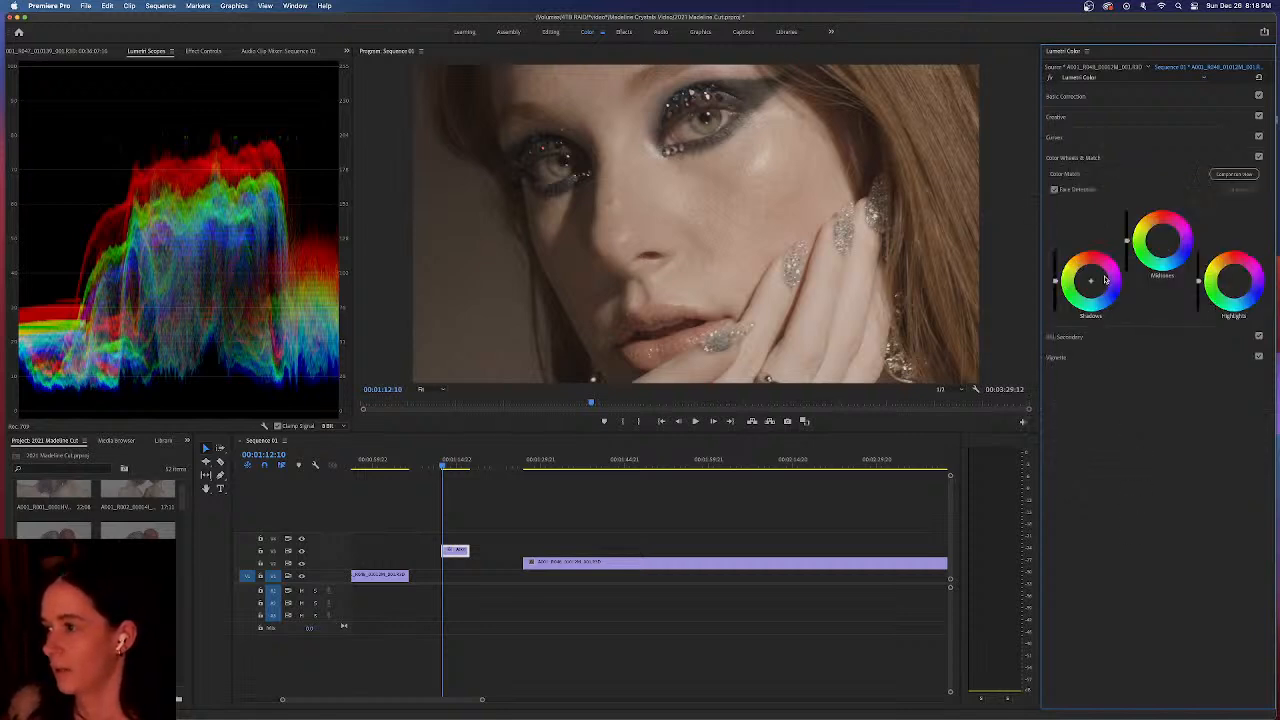
drag(1116, 274, 1055, 291)
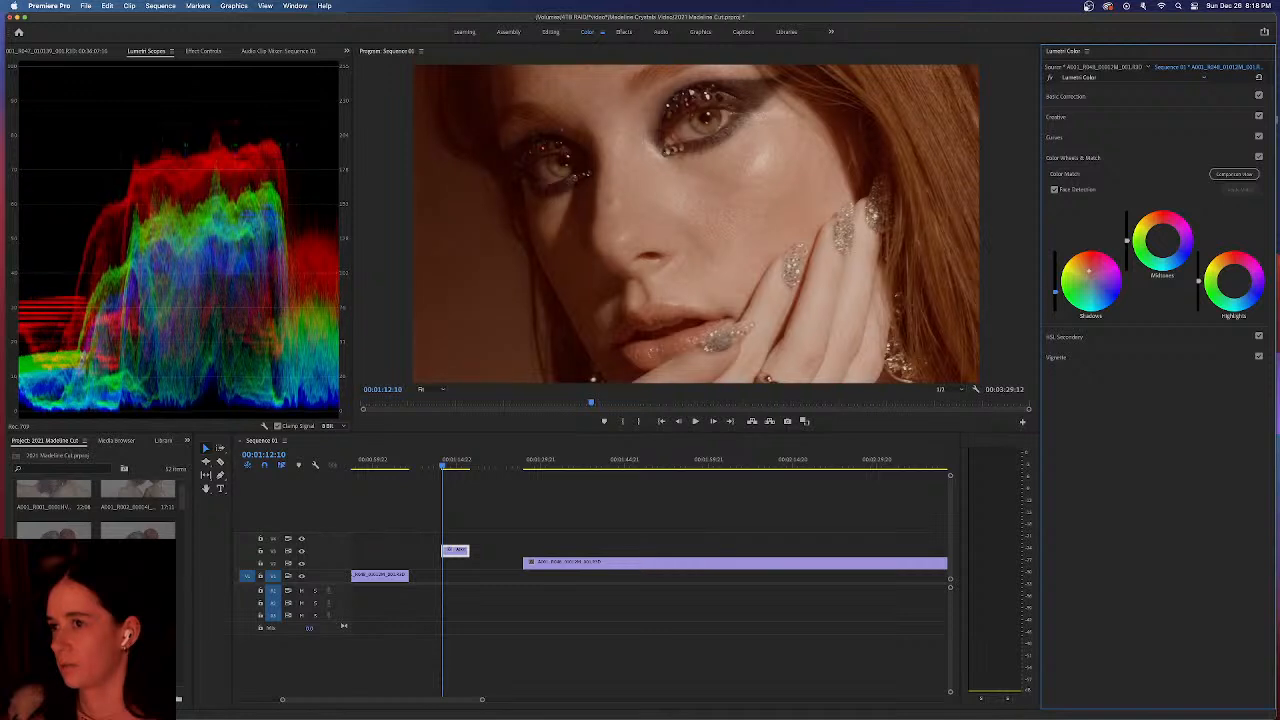
double_click(1079, 276)
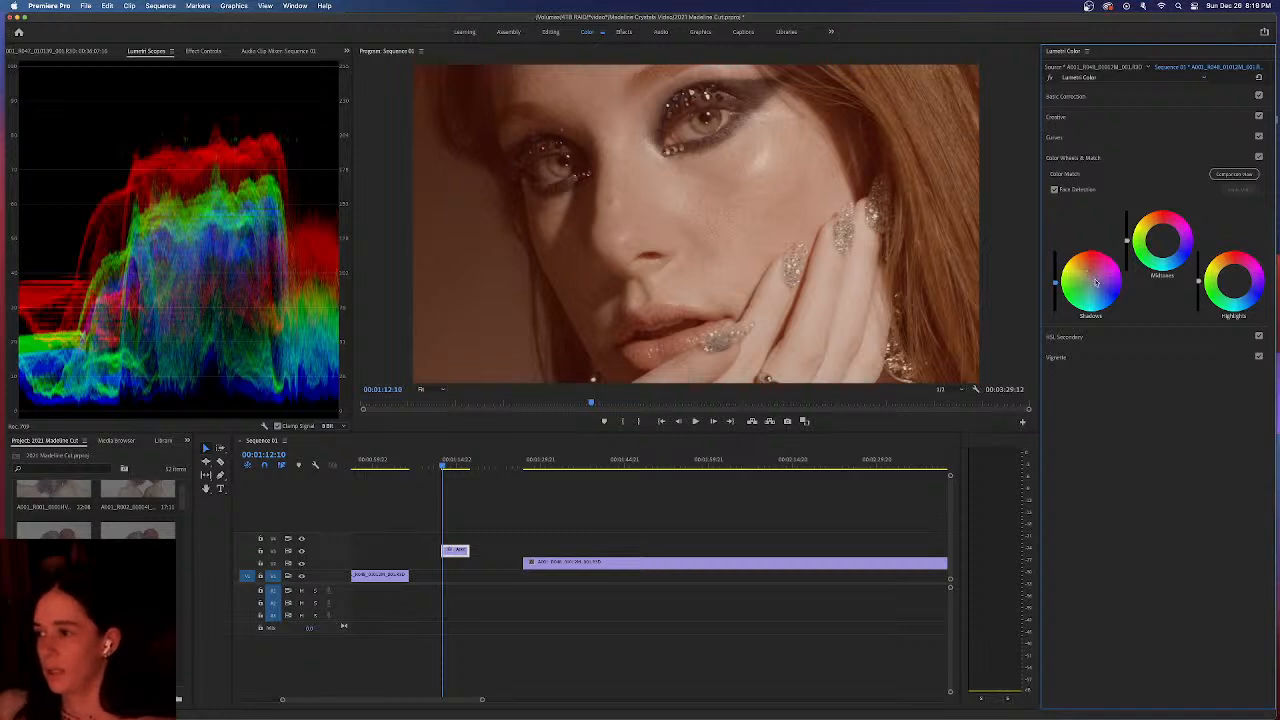
drag(1090, 274, 1056, 290)
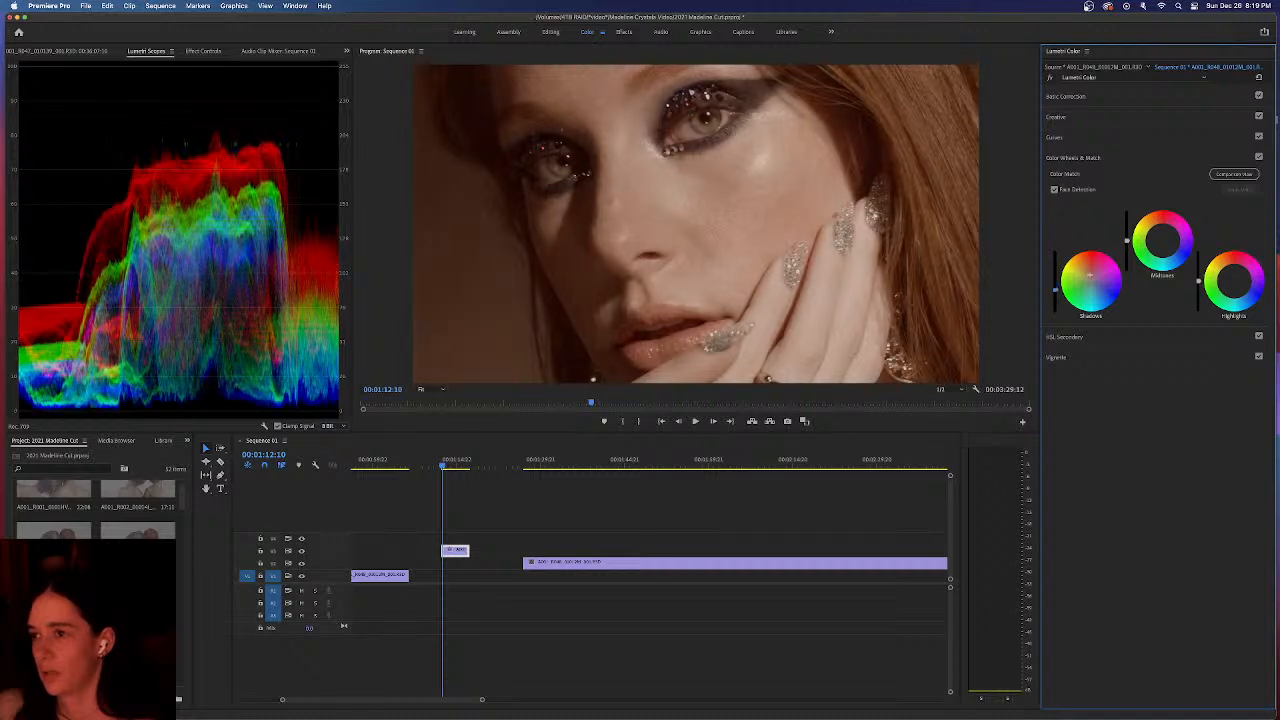
double_click(1093, 284)
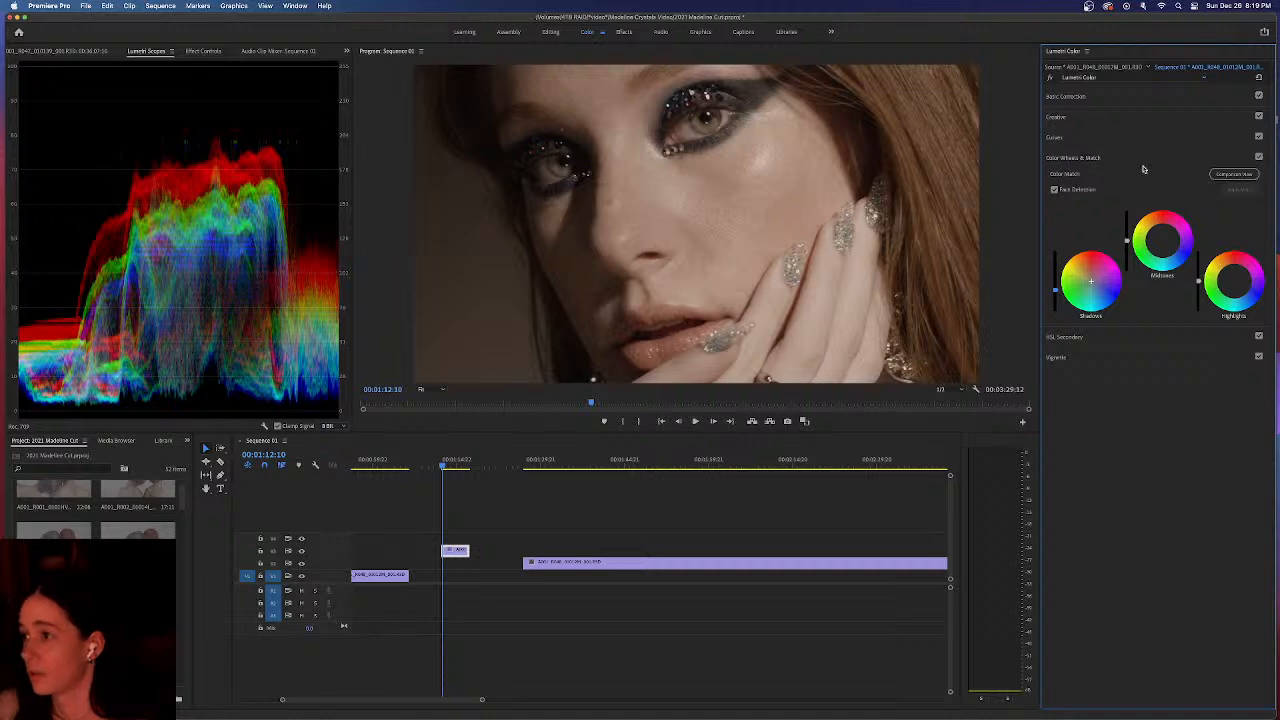
Preview the side-by-side comparison view, close it, and look over the HSL Secondary settings
click(1235, 175)
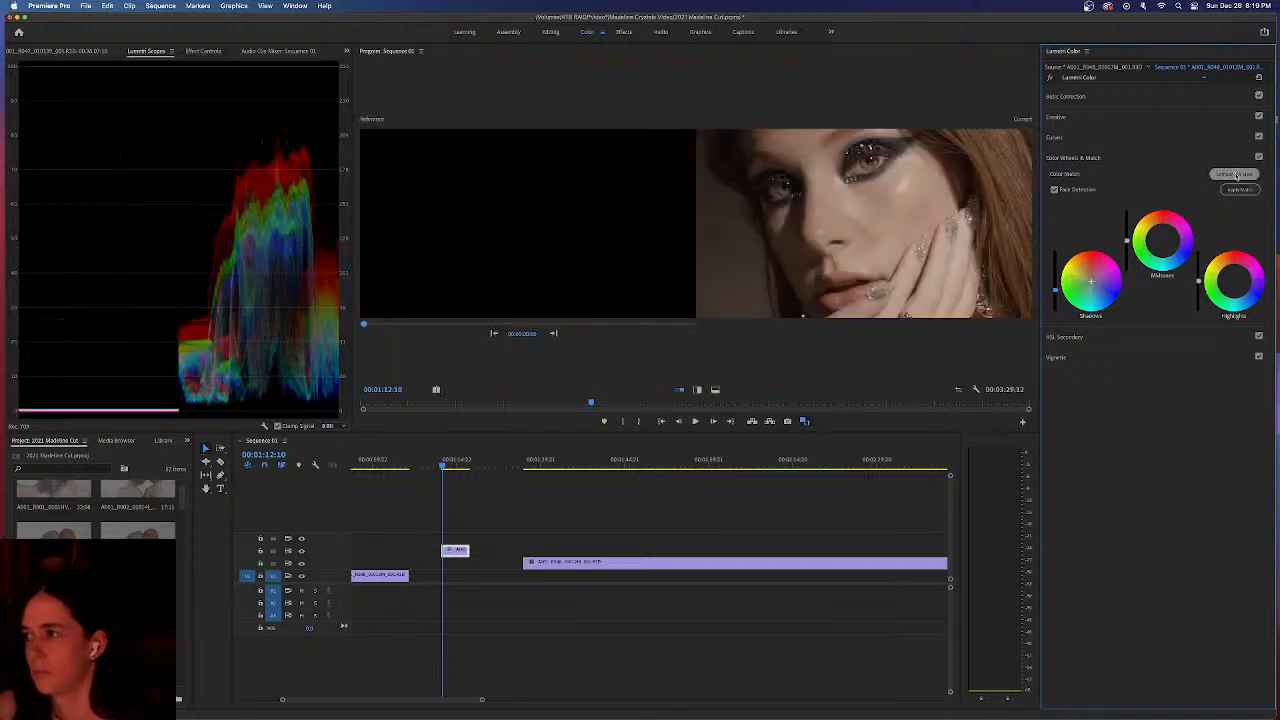
click(1233, 176)
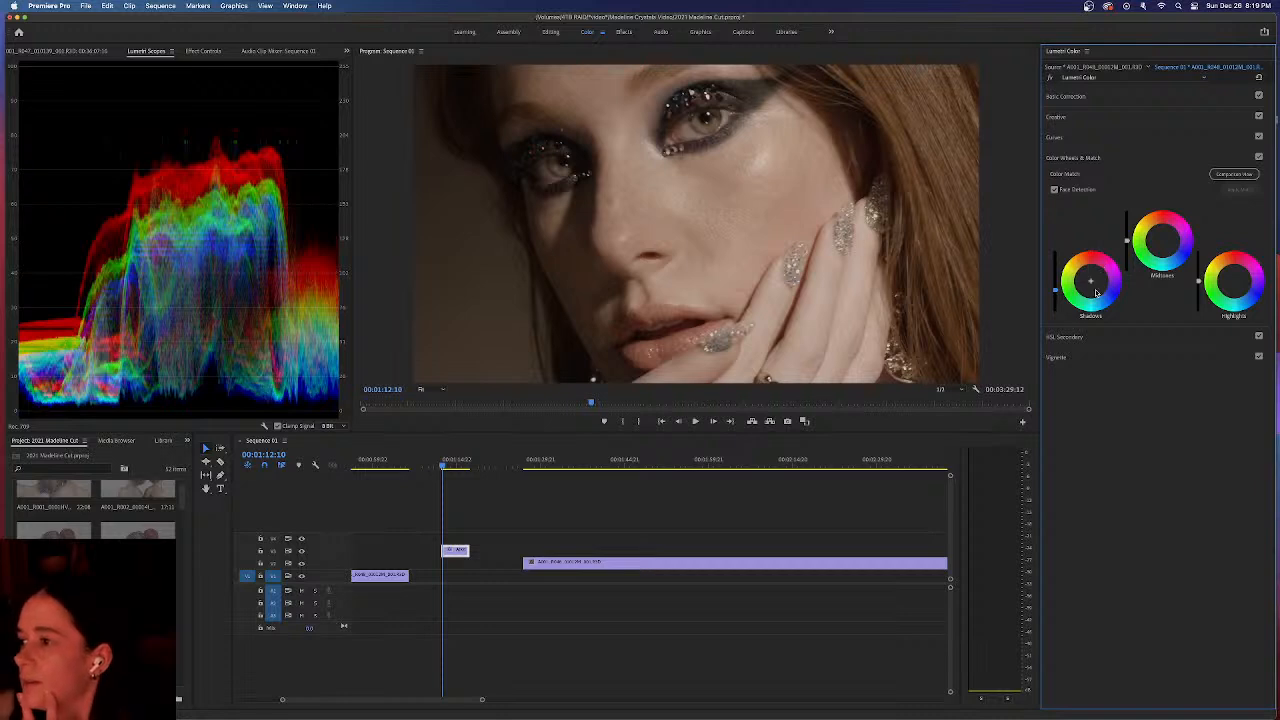
click(1114, 340)
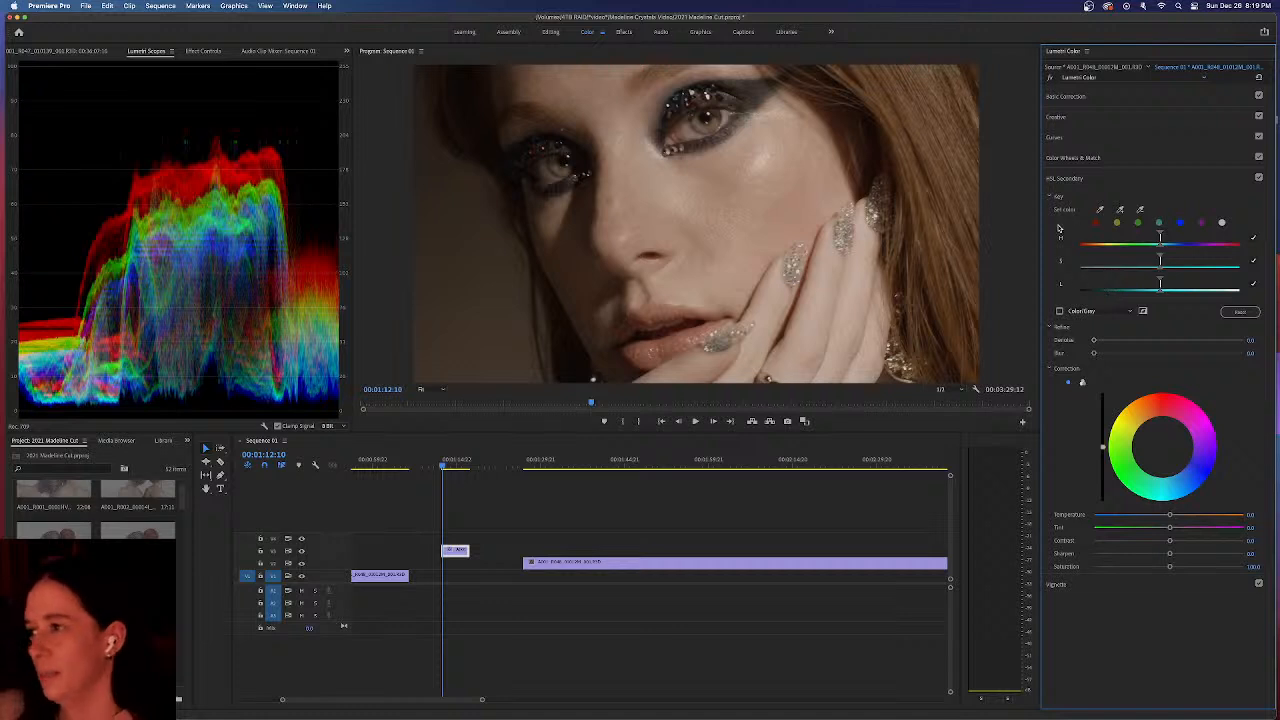
click(1074, 158)
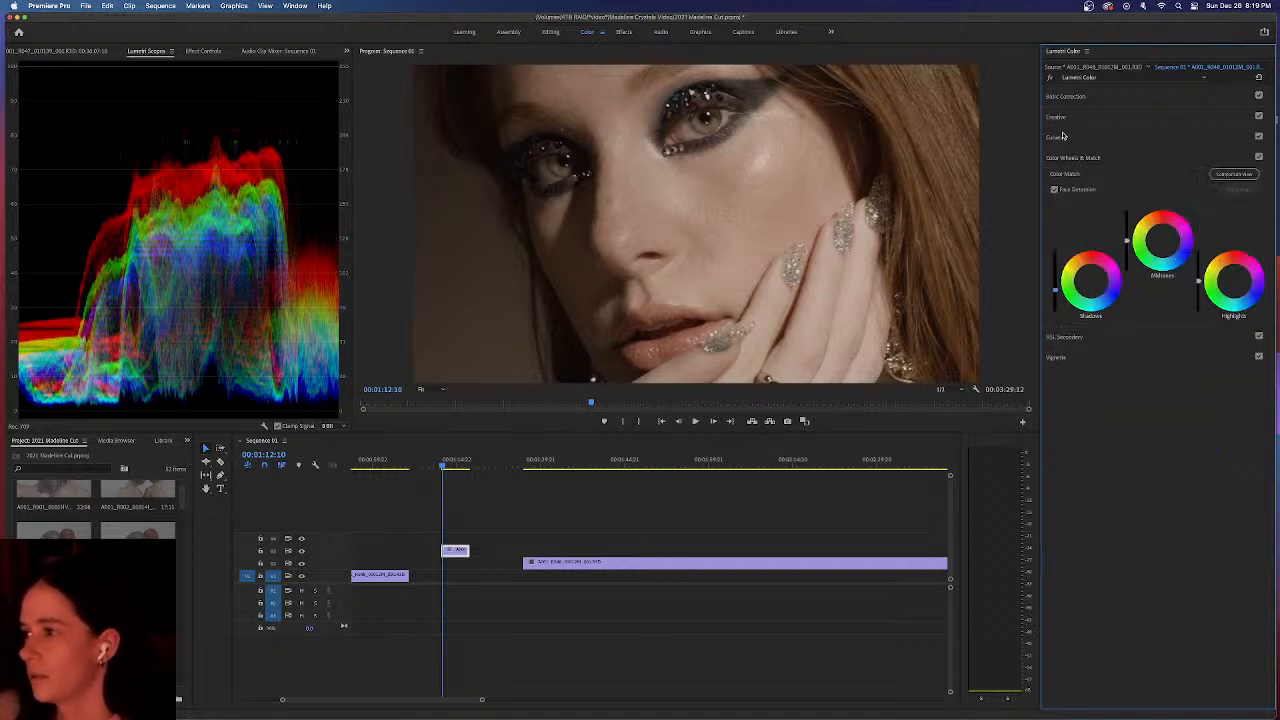
Compare the close-up with and without the Color Wheels correction, and with and without the Curves correction
click(1255, 160)
click(1255, 160)
click(1257, 137)
click(1257, 137)
Check the blue, green and red RGB curves, and reset the white master curve to a straight line
click(1228, 138)
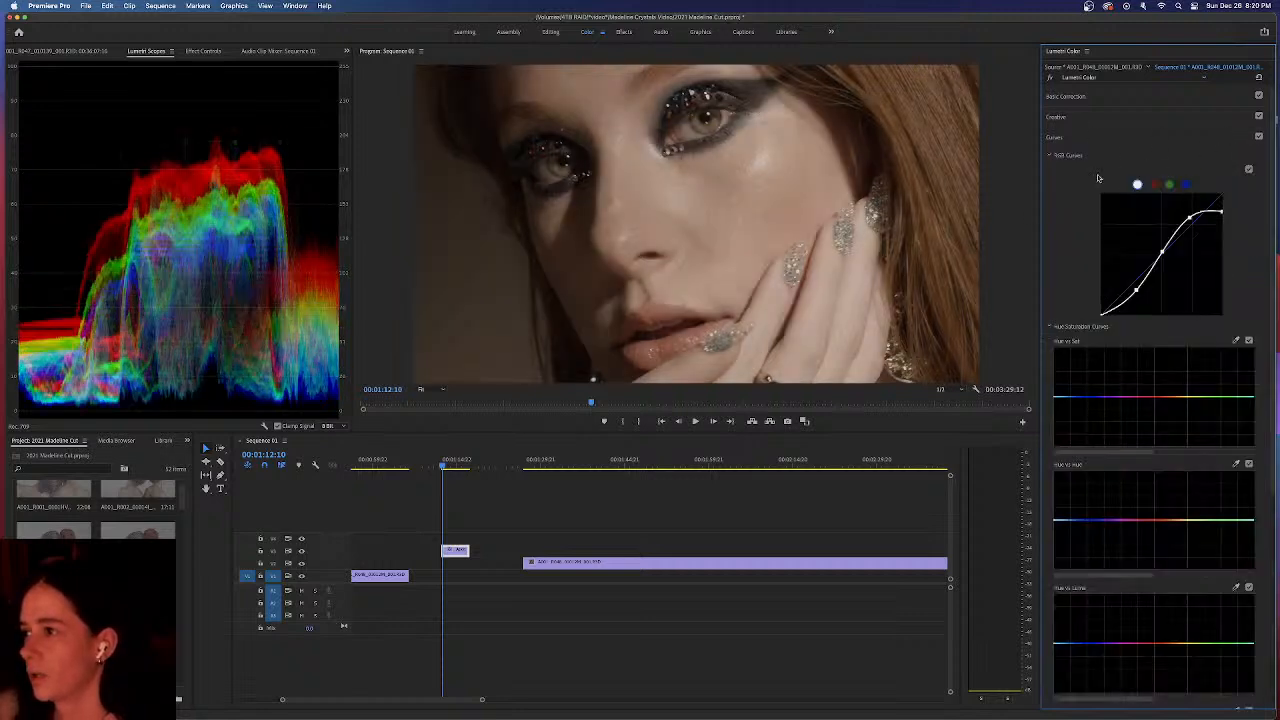
click(1190, 185)
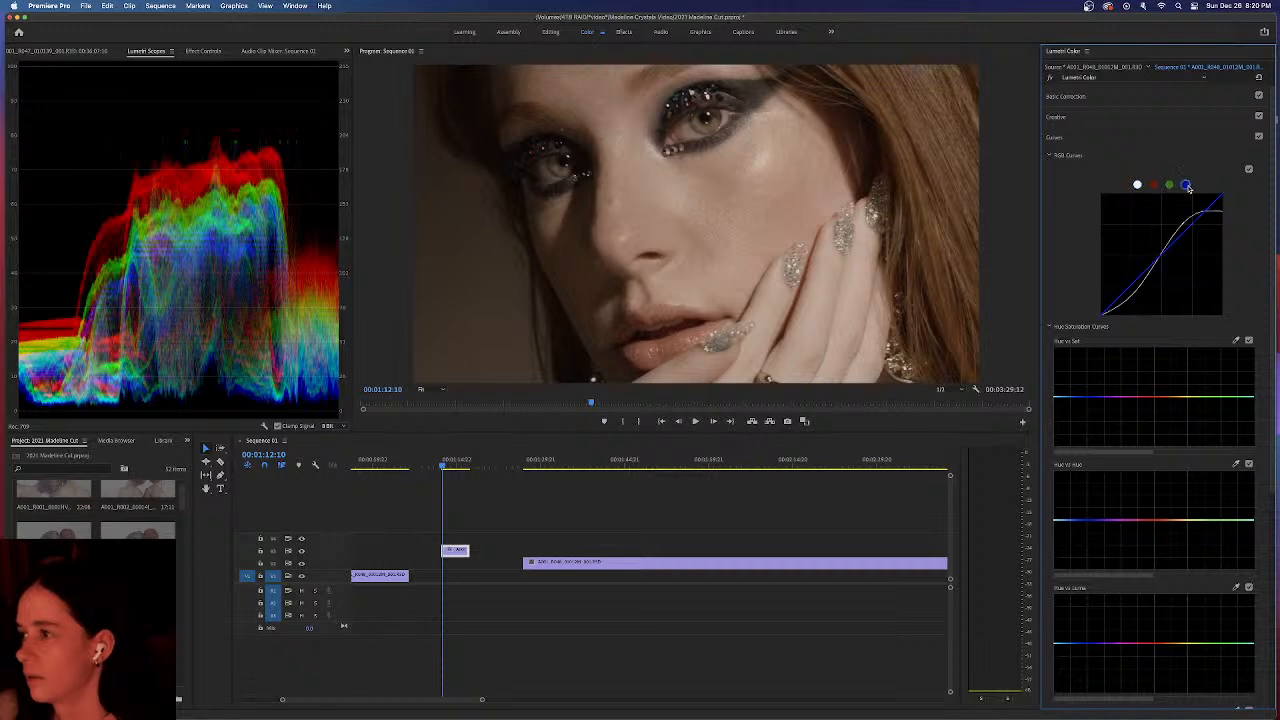
click(1169, 187)
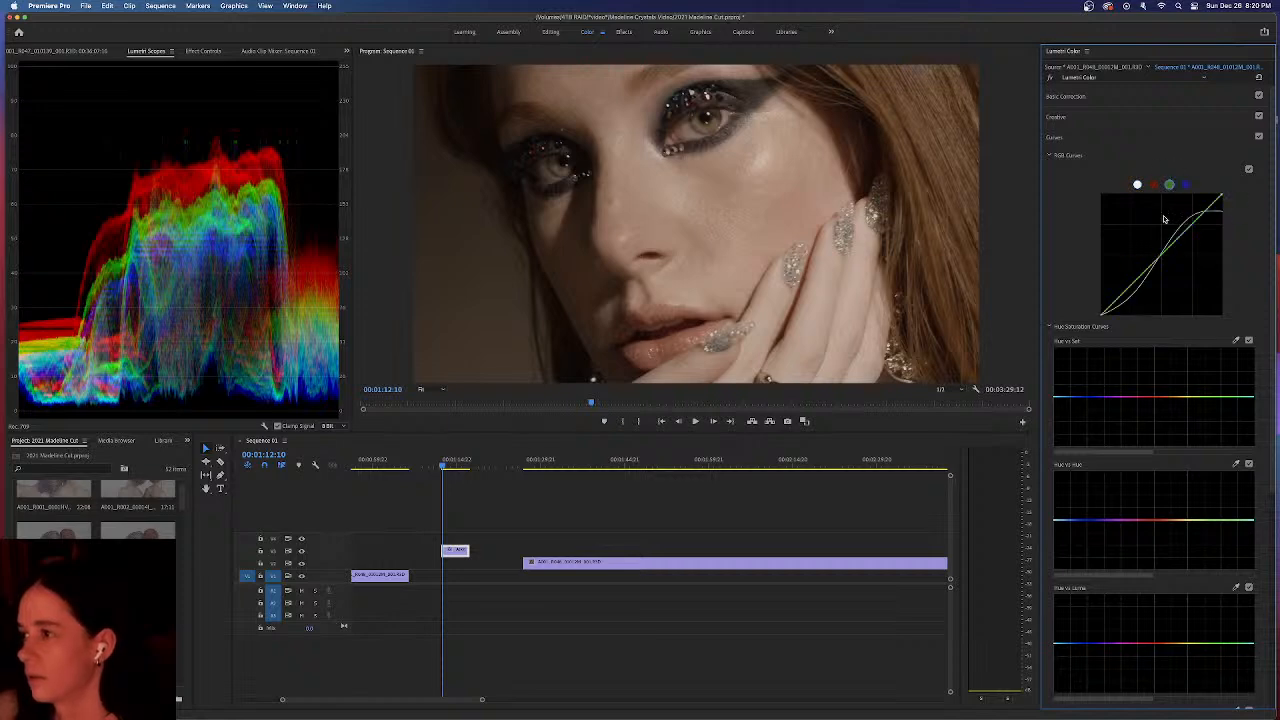
click(1155, 186)
click(1137, 186)
double_click(1139, 221)
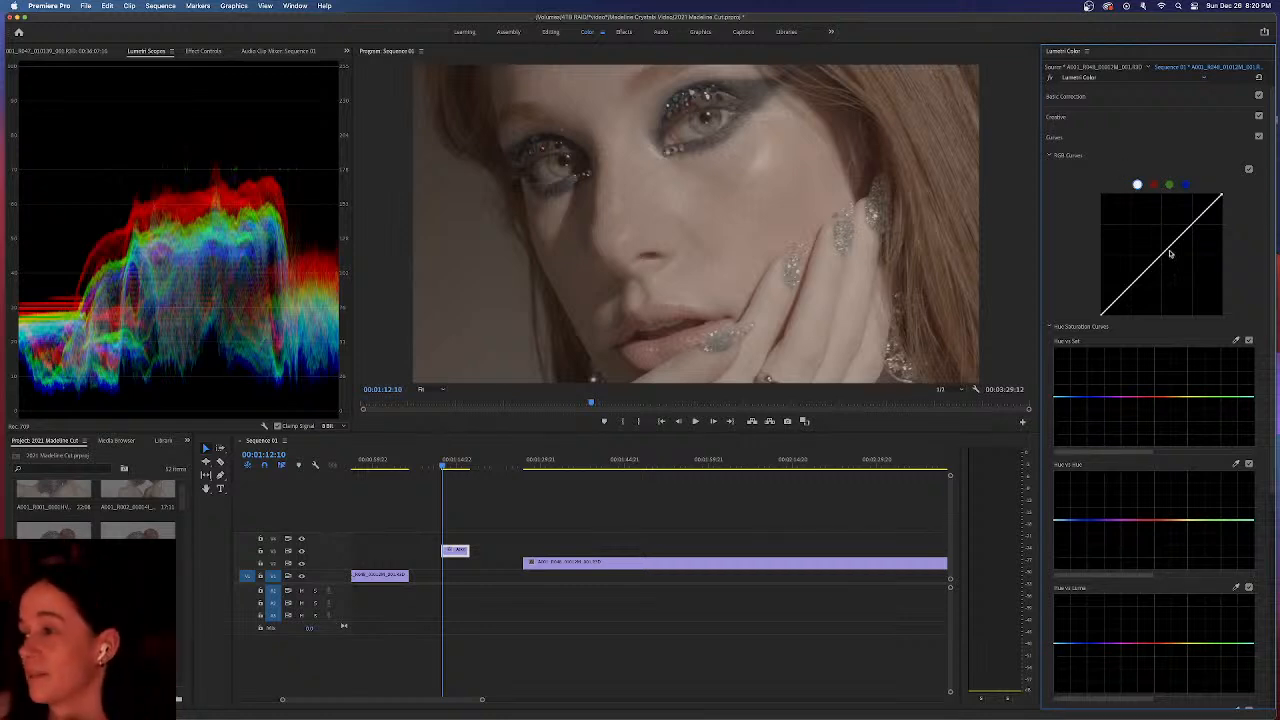
Set Exposure, Contrast, Highlights, Shadows, Whites and Blacks to 0 in the close-up's Basic Correction
click(1114, 101)
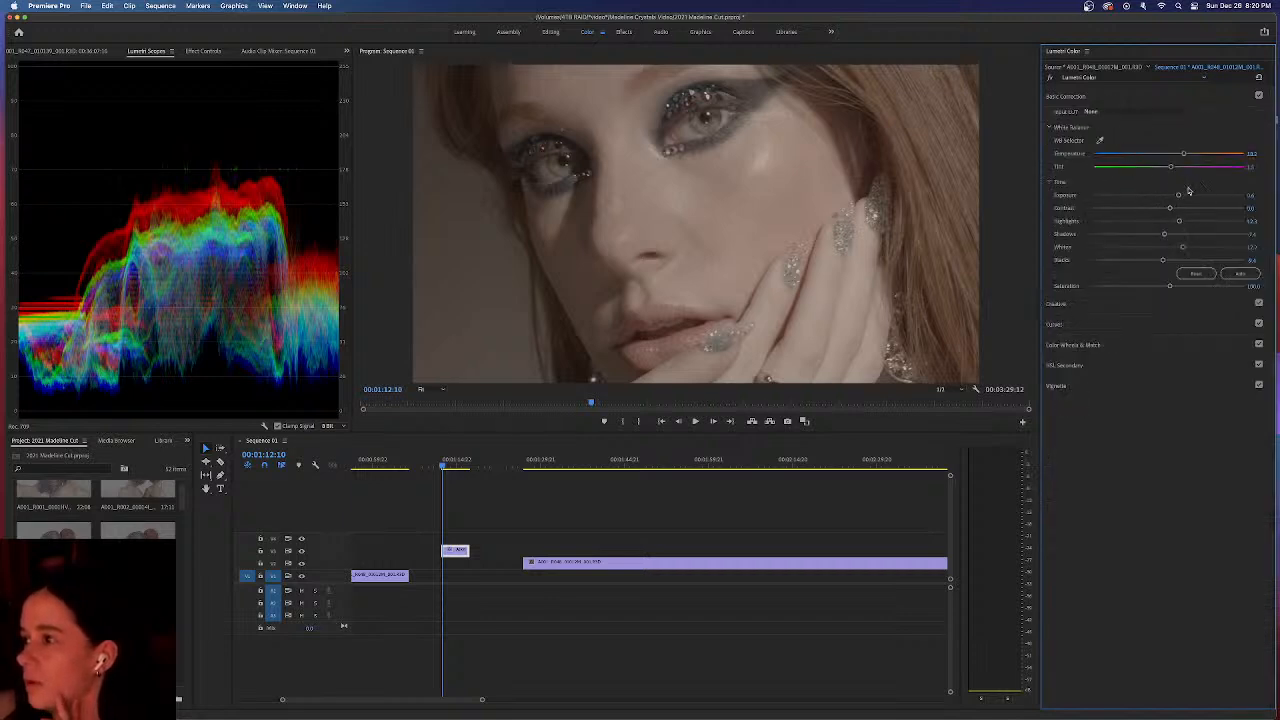
drag(1169, 207, 1189, 207)
text(0)
key(Tab)
key(0)
key(Tab)
key(0)
key(Tab)
key(0)
key(Tab)
key(0)
key(Tab)
key(0)
key(Tab)
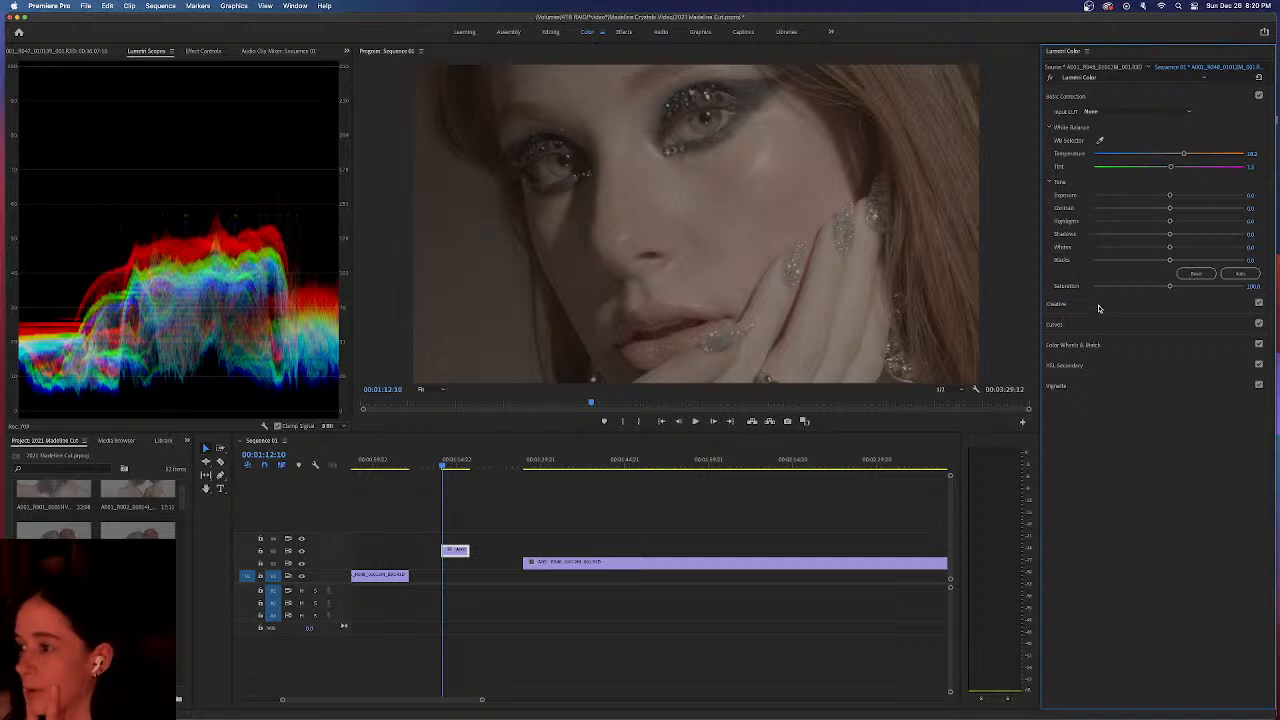
Try an HSL Secondary key sampled from the cheek and temple, and switch the key to the cyan preset
click(1118, 367)
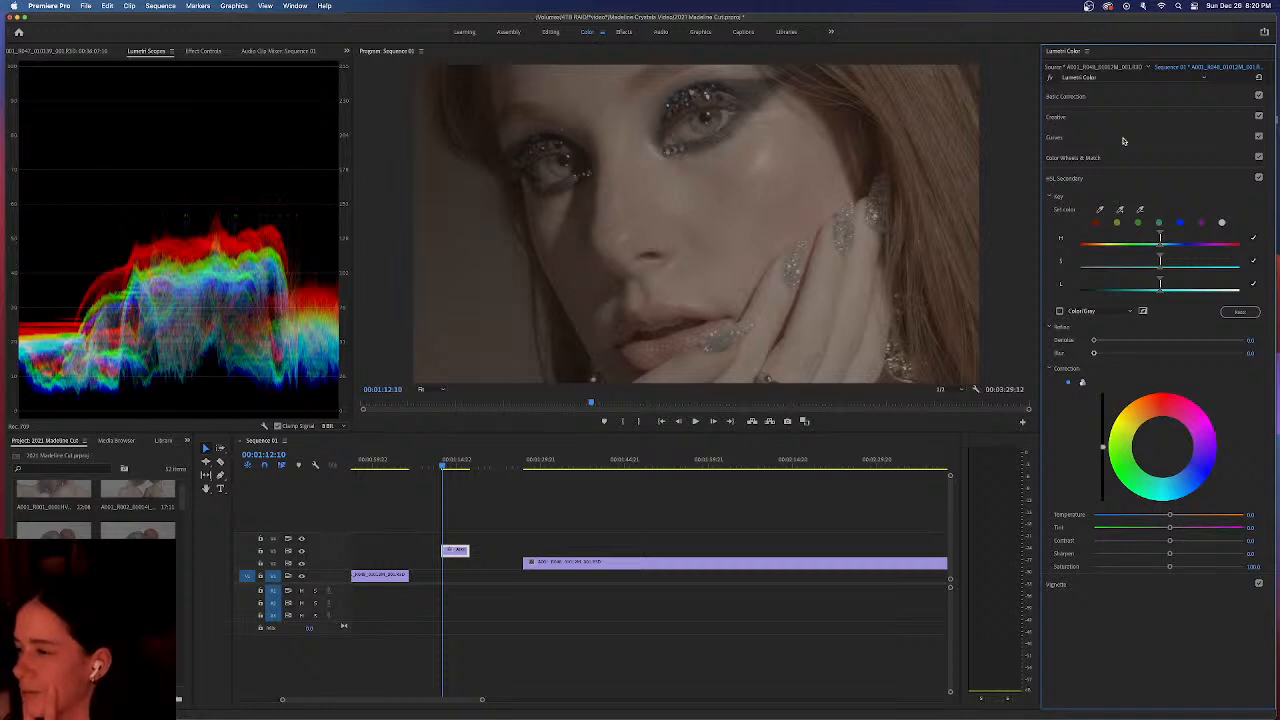
click(1120, 209)
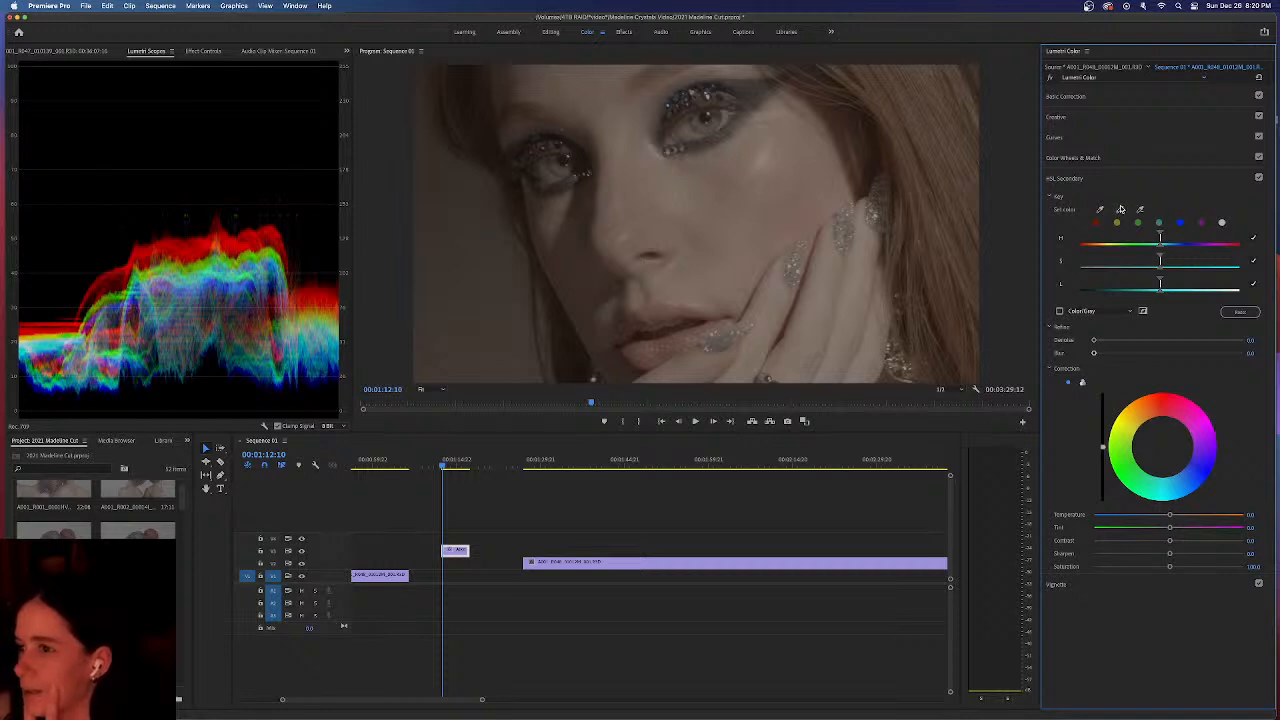
click(760, 184)
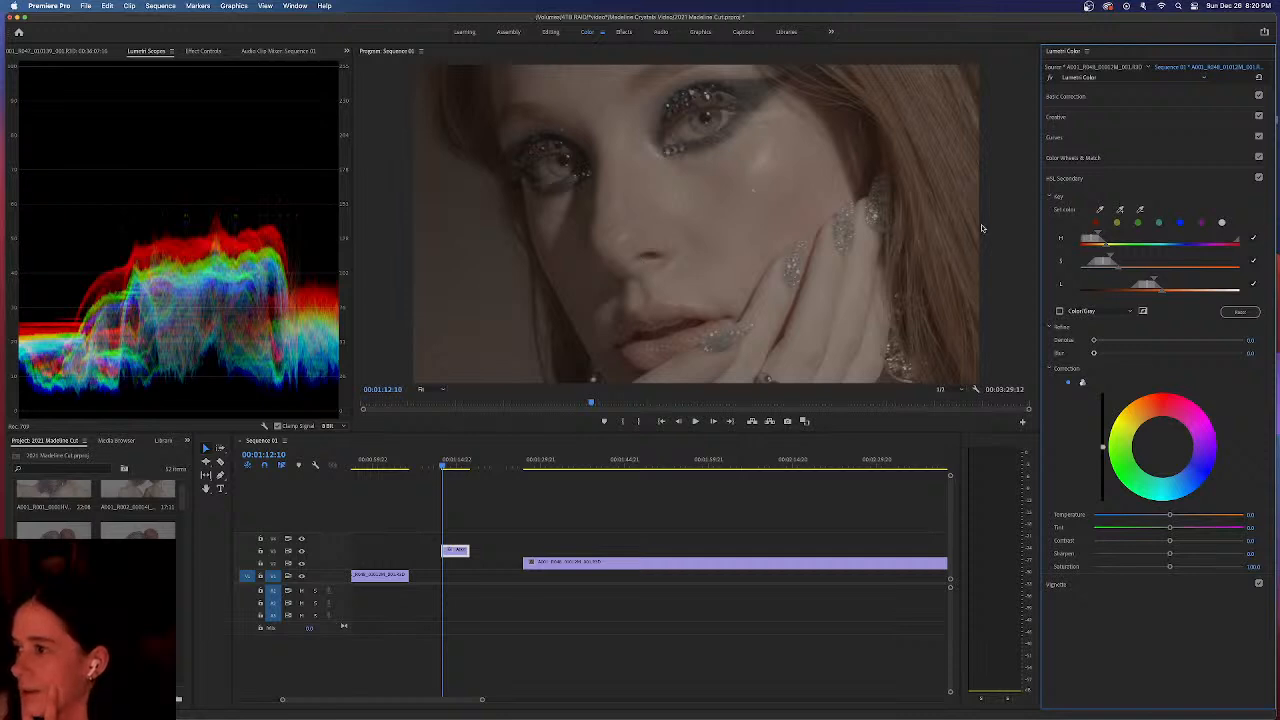
click(1139, 211)
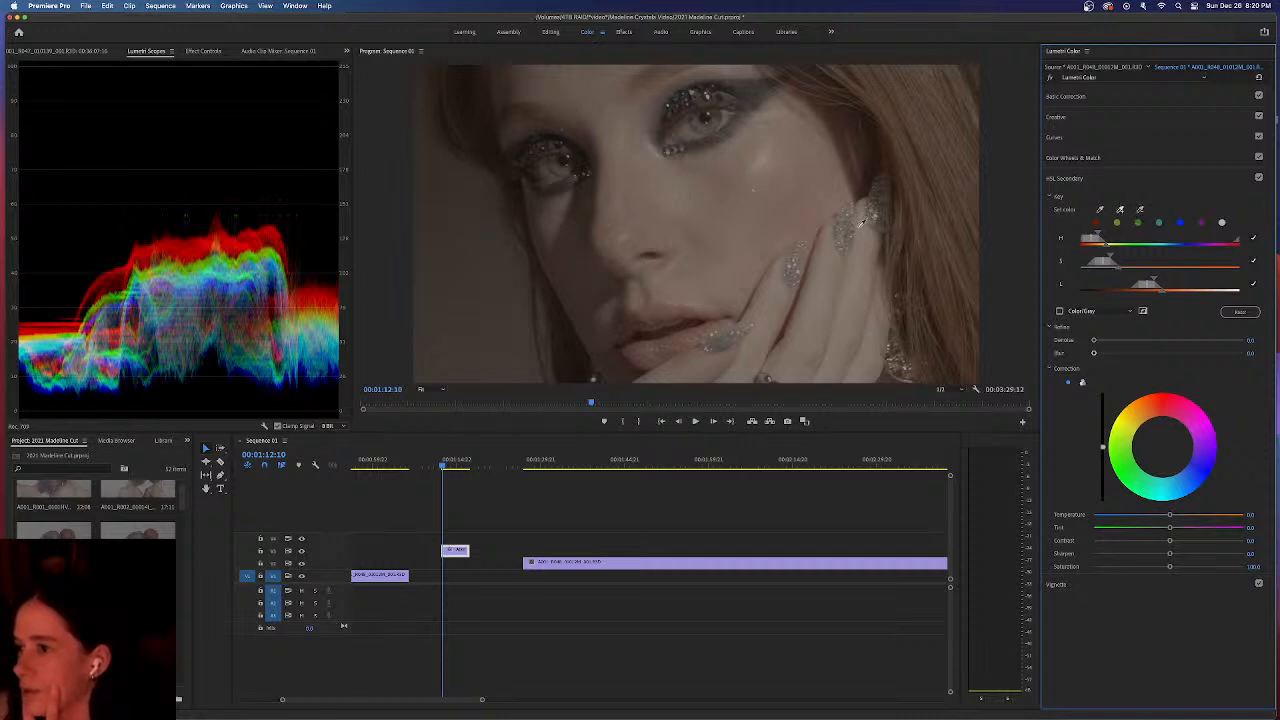
click(742, 93)
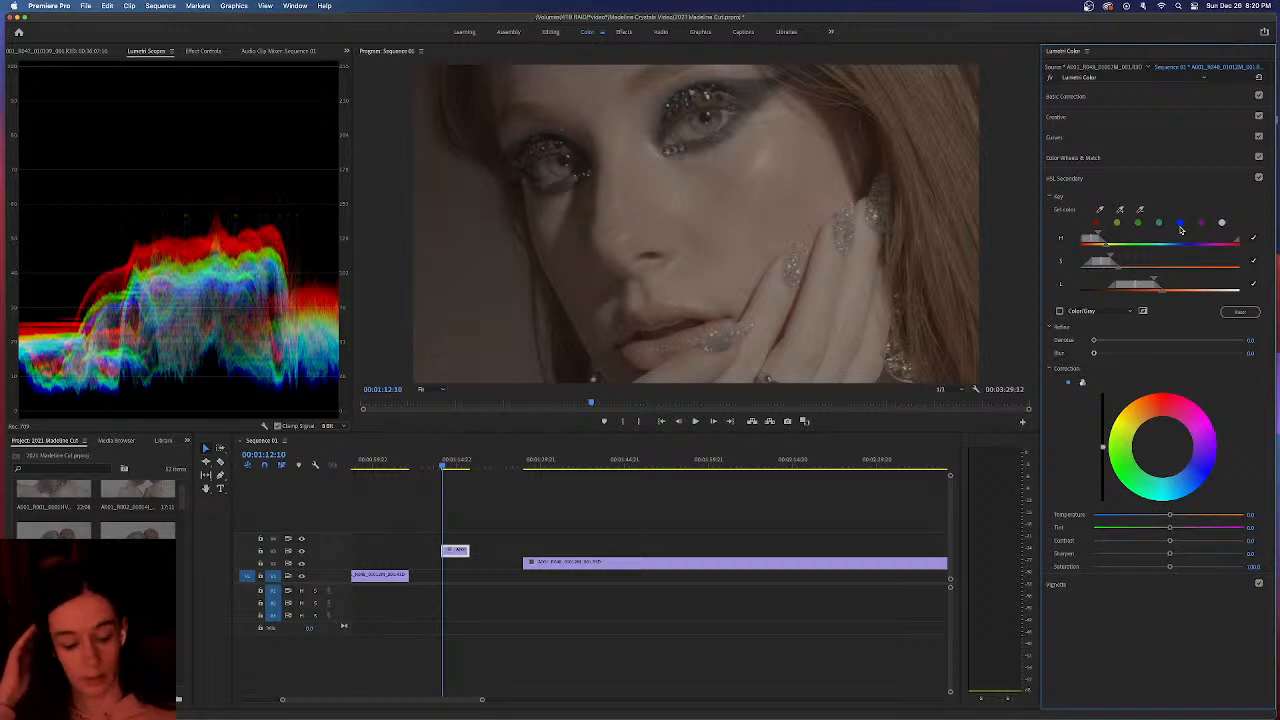
click(1159, 222)
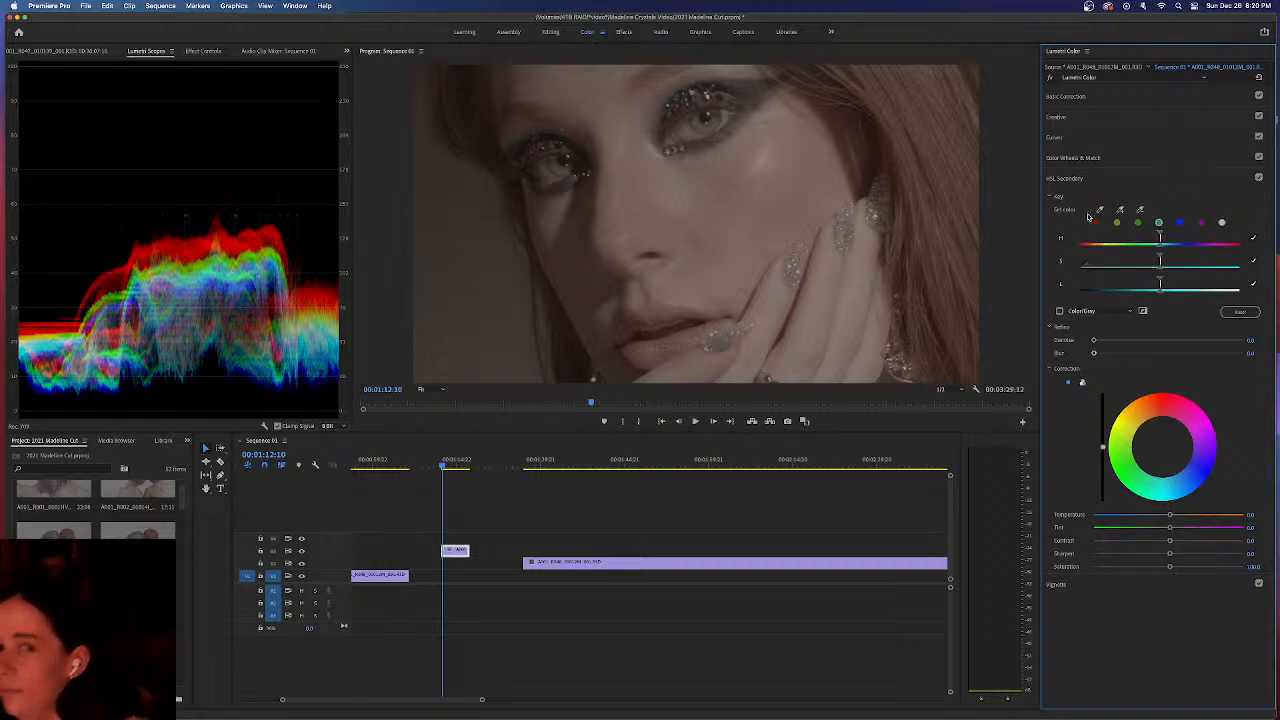
Delete the Lumetri Color effect from the close-up clip and stay in the Color workspace
click(204, 51)
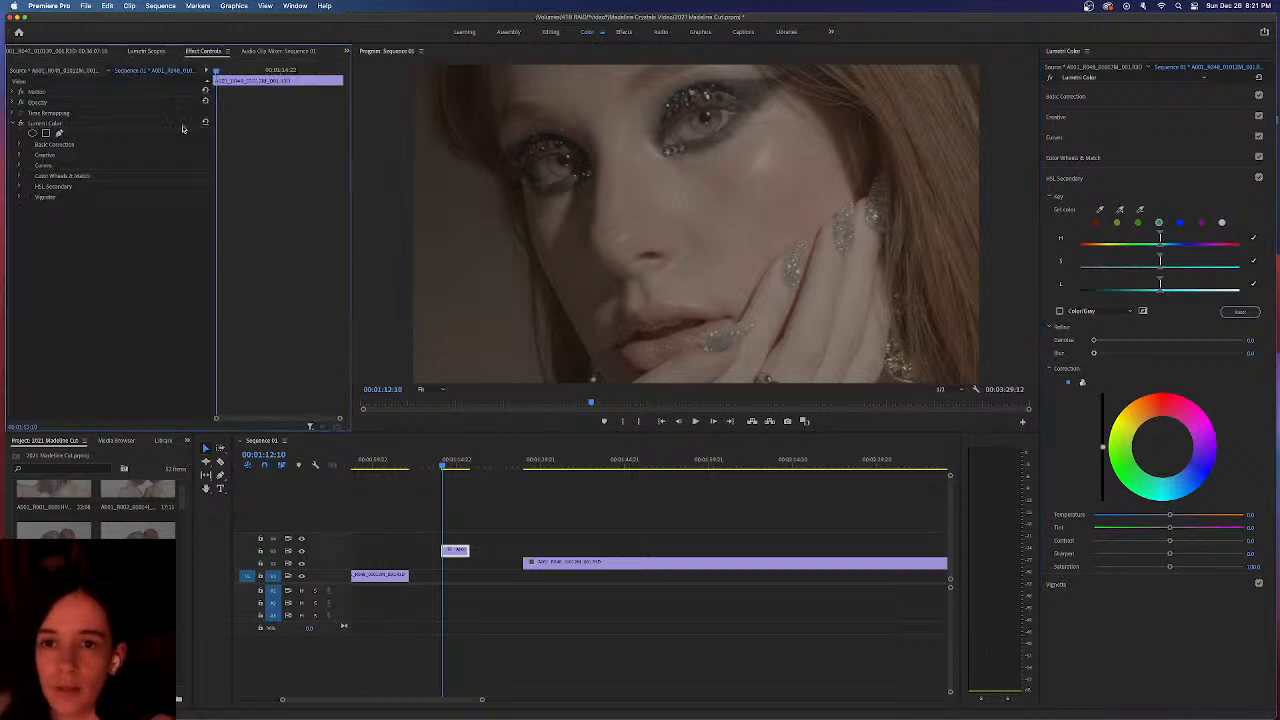
click(62, 124)
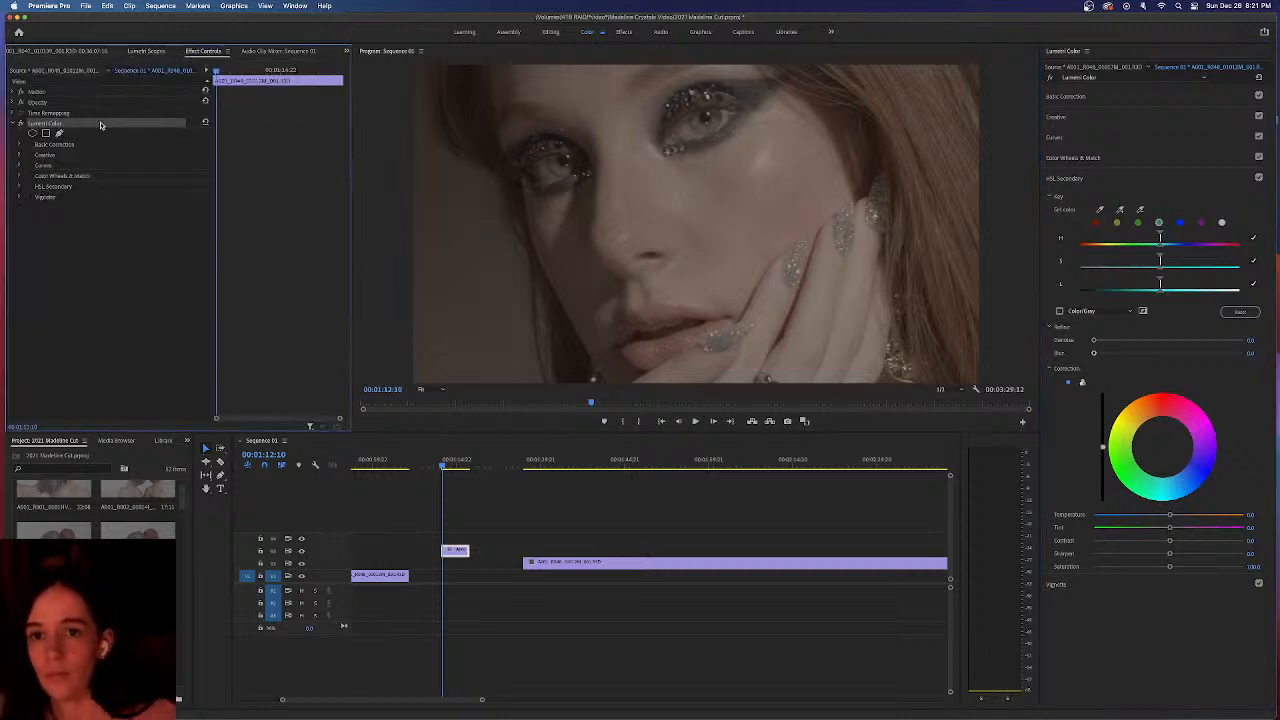
key(Delete)
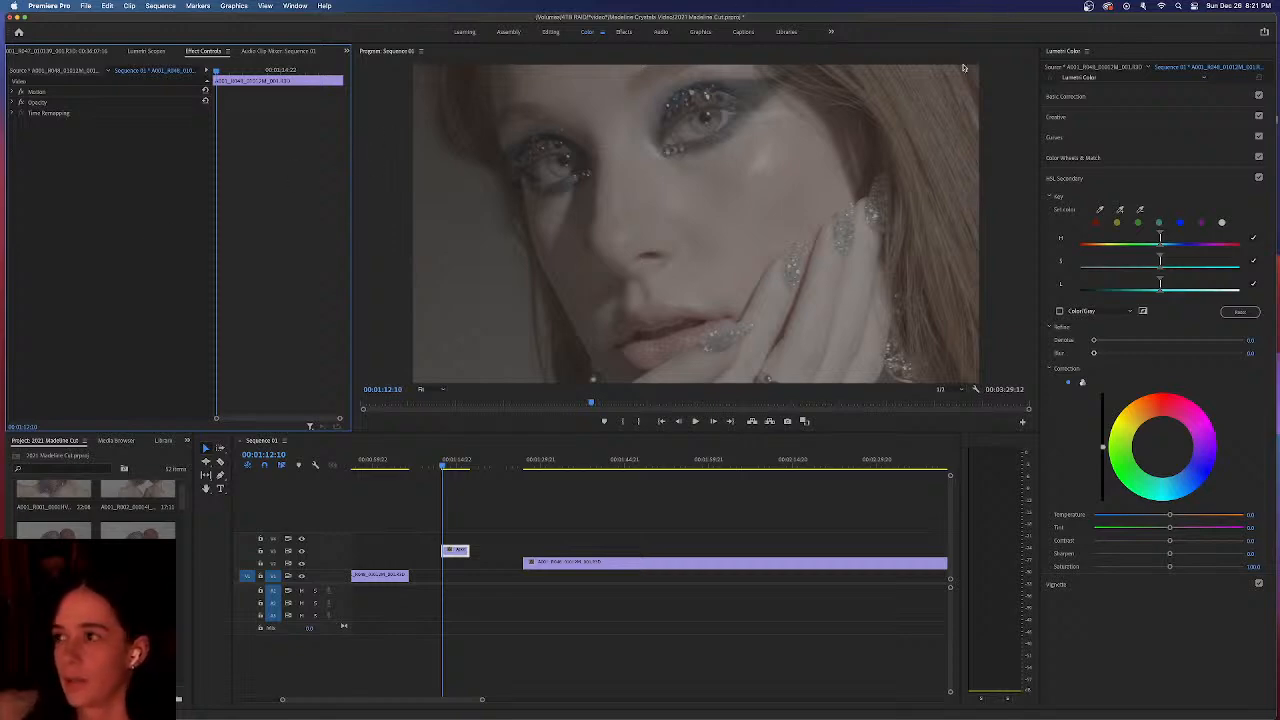
click(556, 32)
click(590, 32)
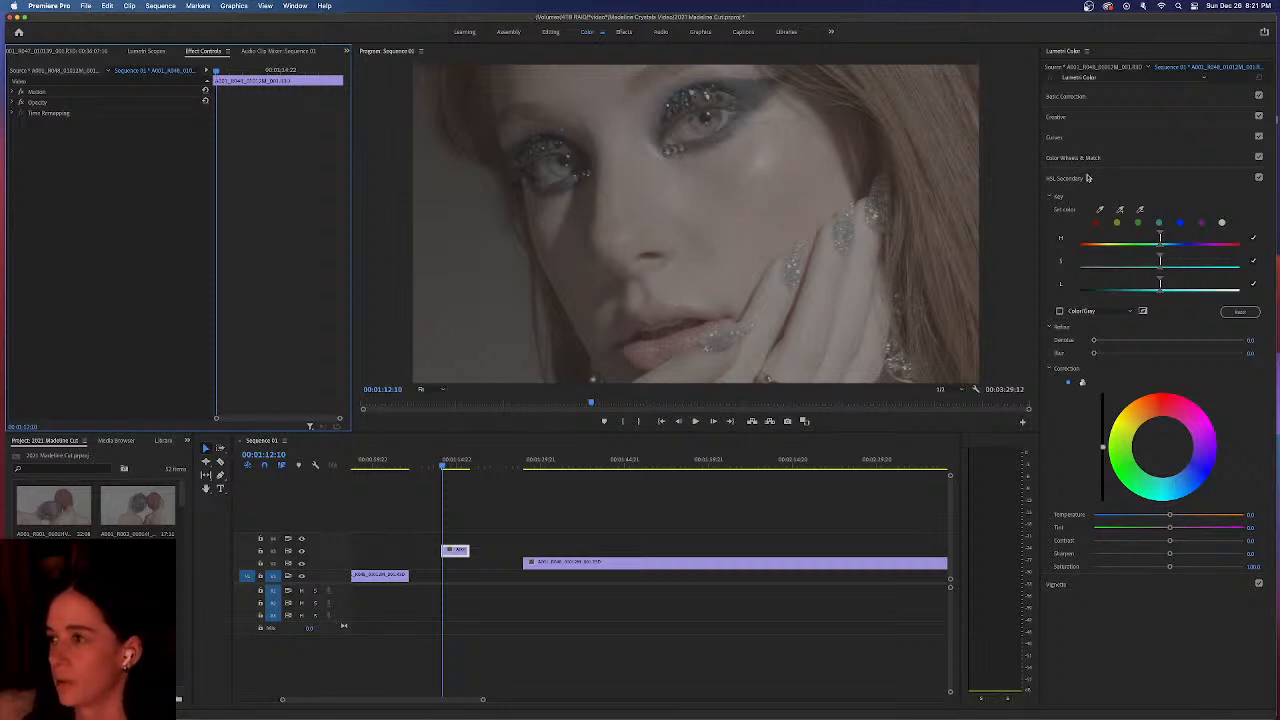
Shape the white master RGB curve with midtone, lowered highlight and darkened shadow points, and compare the close-up with Curves off and on
click(1089, 140)
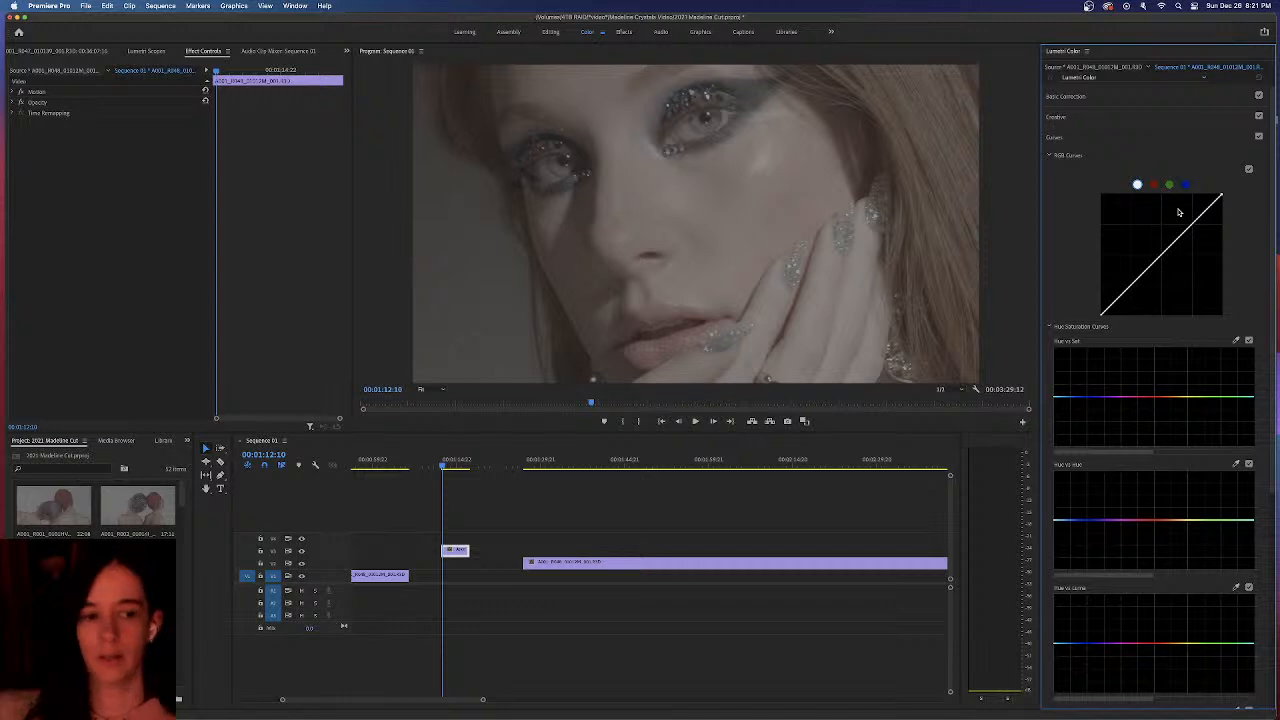
click(1163, 258)
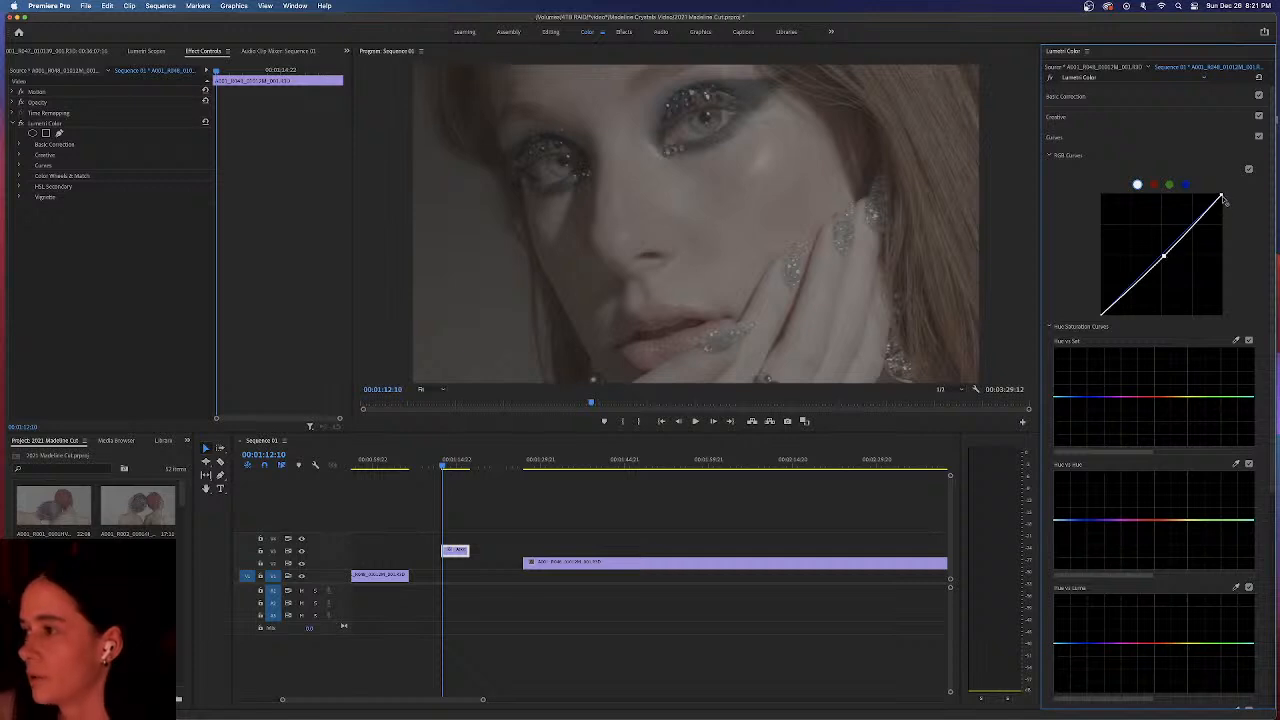
drag(1165, 262, 1194, 231)
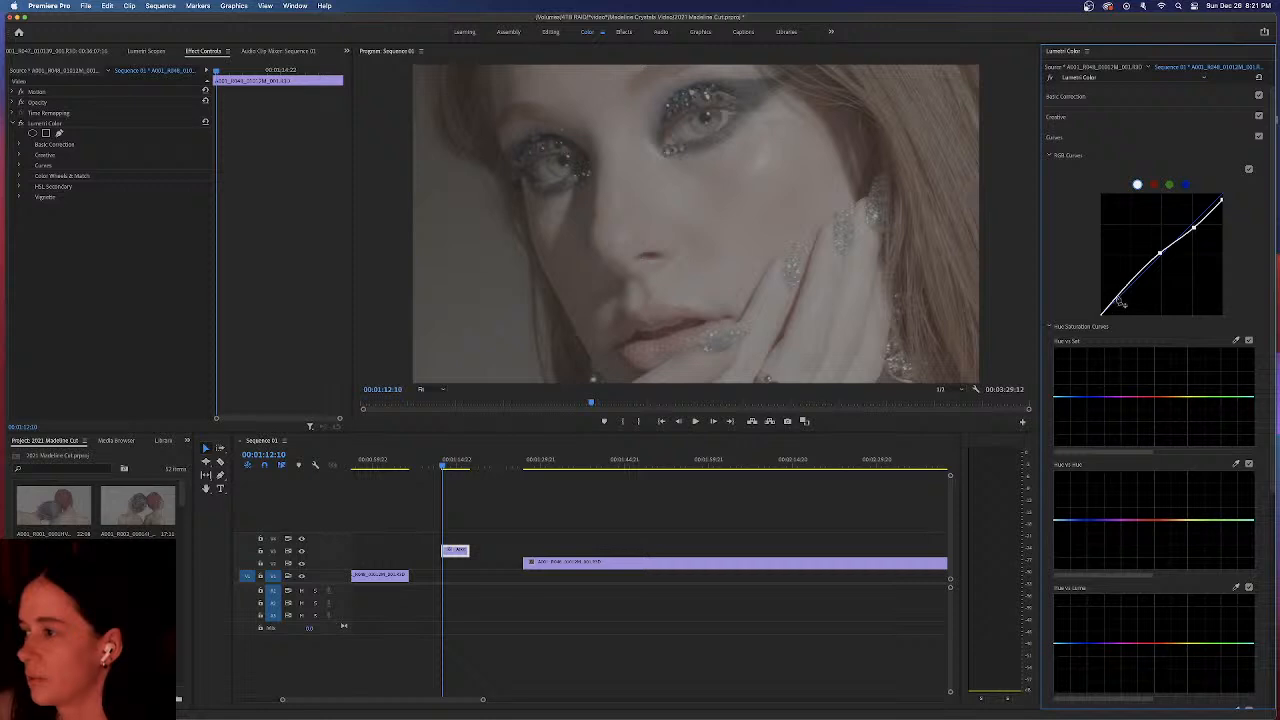
drag(1126, 290, 1128, 293)
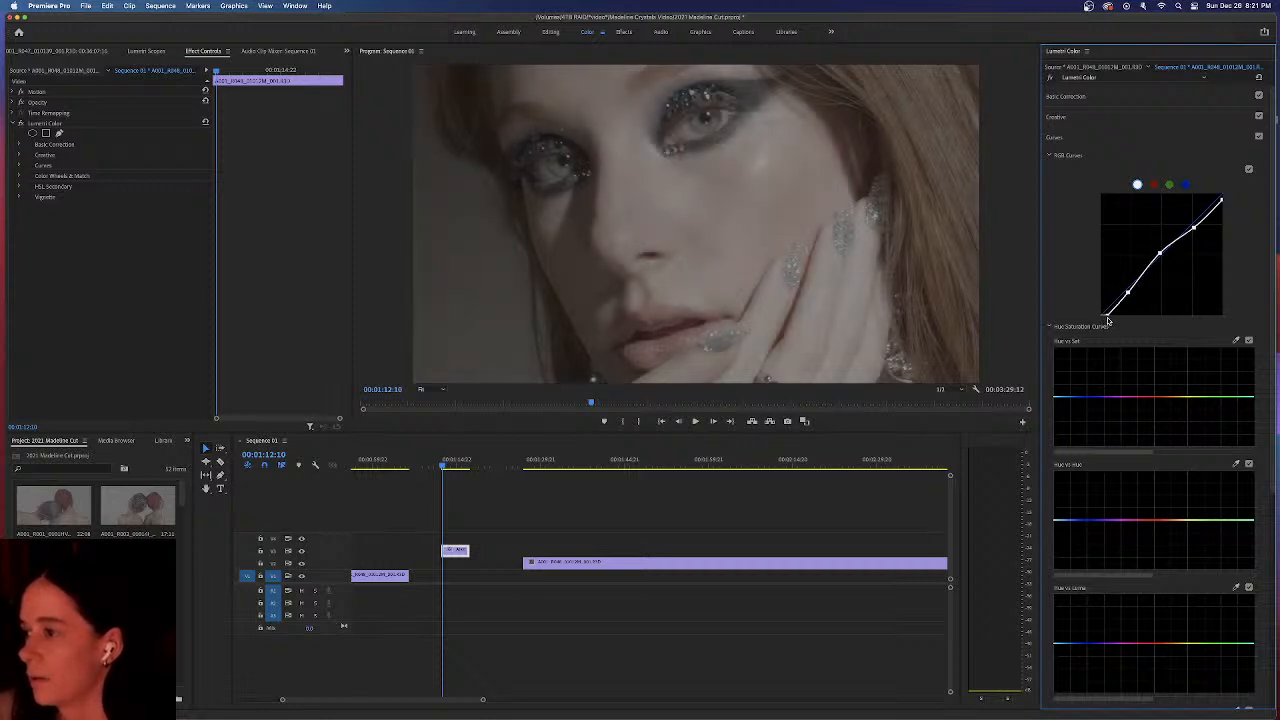
drag(1129, 293, 1133, 290)
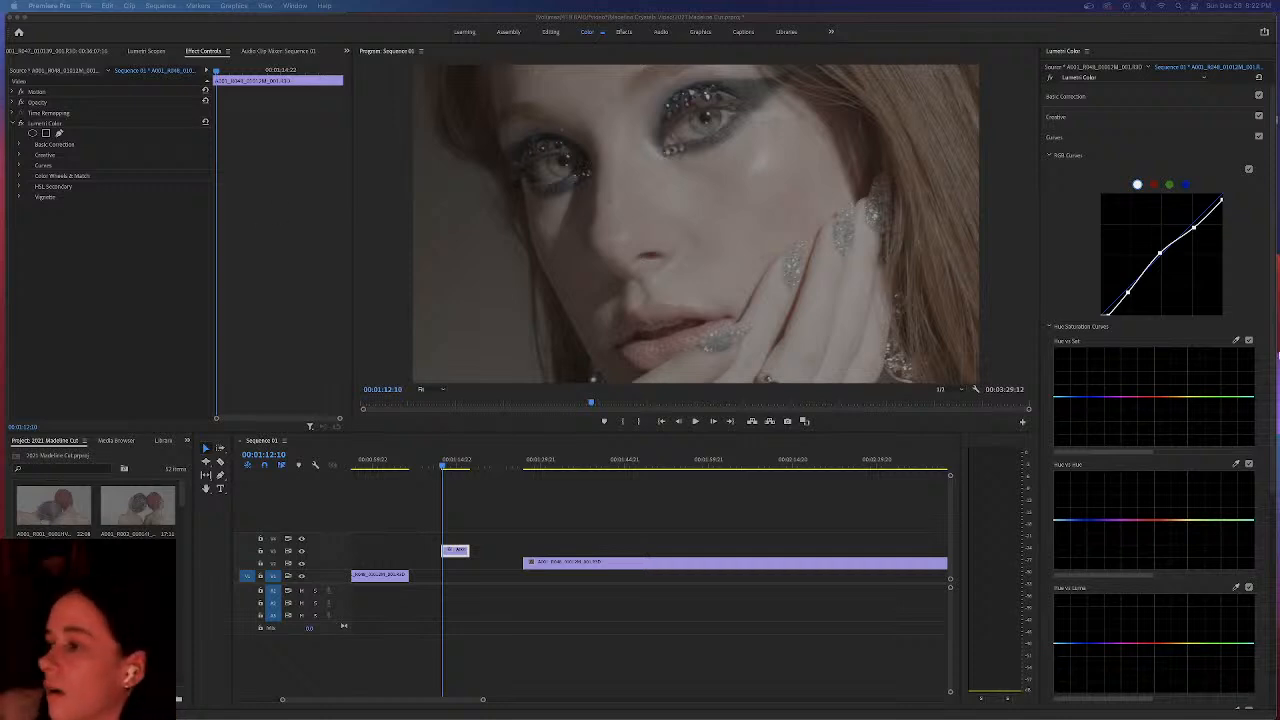
drag(1129, 295, 1135, 294)
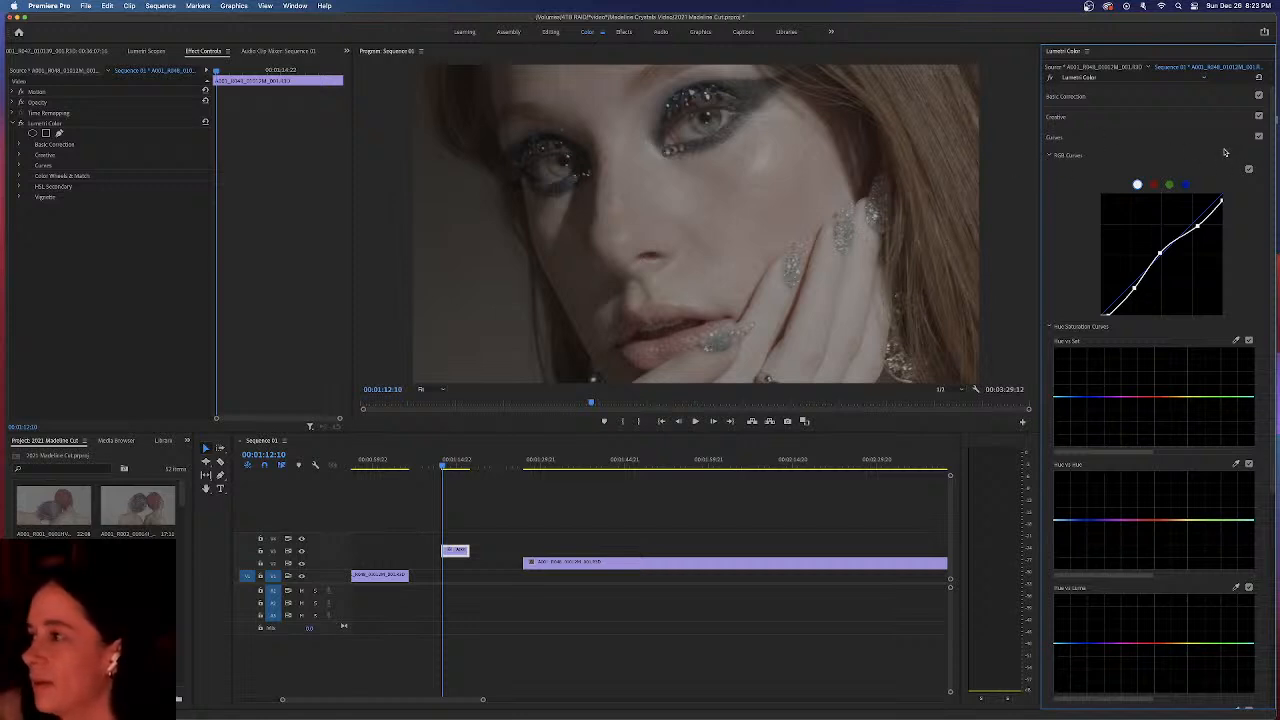
click(1259, 136)
click(1259, 136)
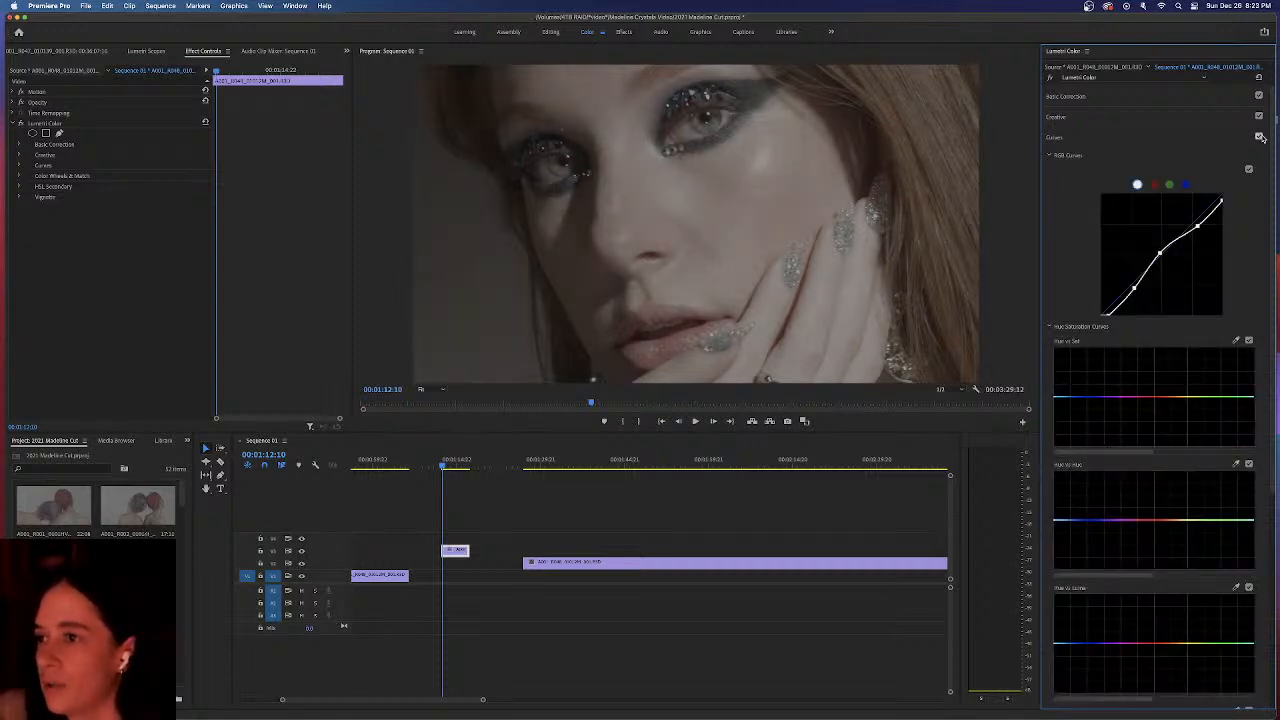
Warm the close-up's white balance Temperature to about 7 and try a slight magenta Tint shift
click(1088, 97)
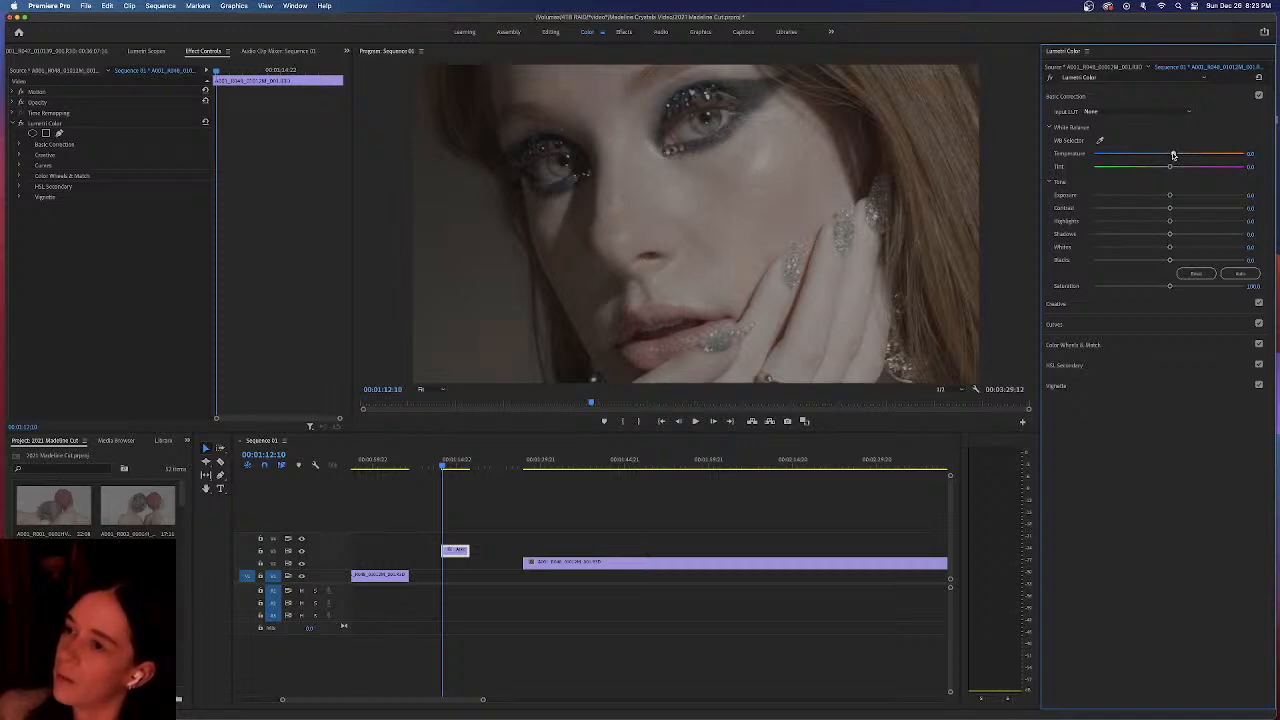
drag(1173, 155, 1175, 155)
click(1254, 166)
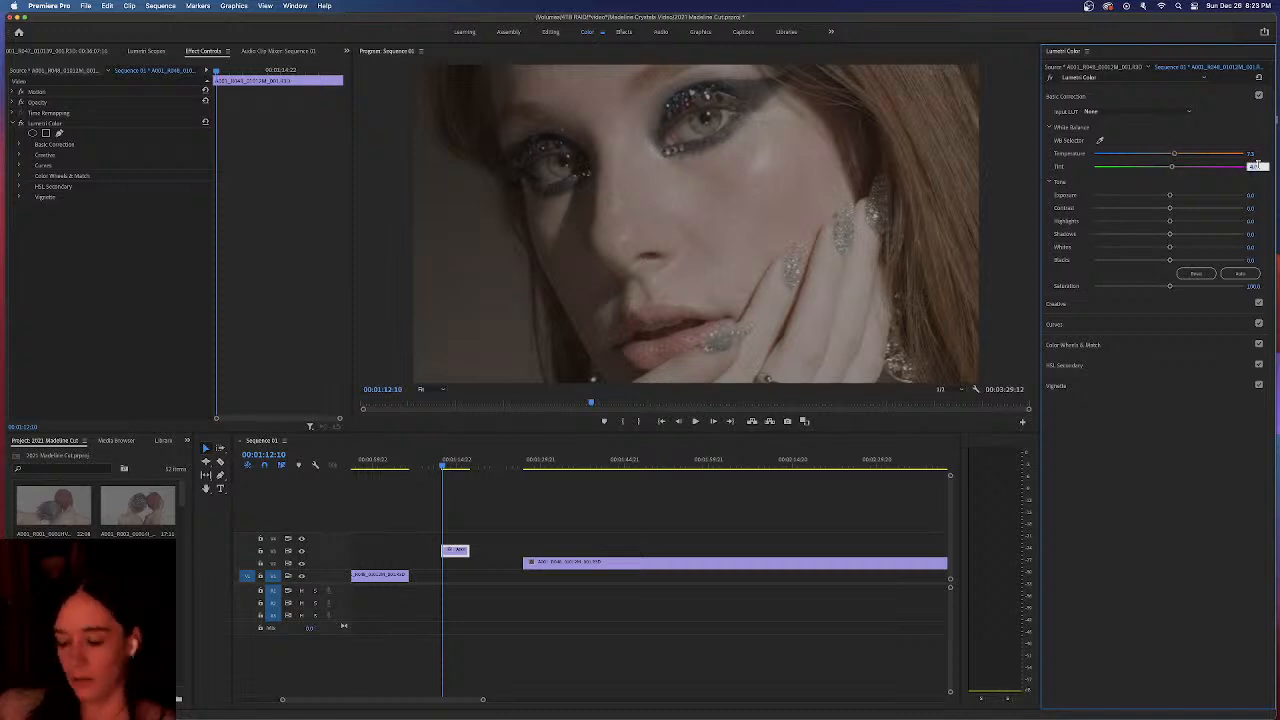
key(Escape)
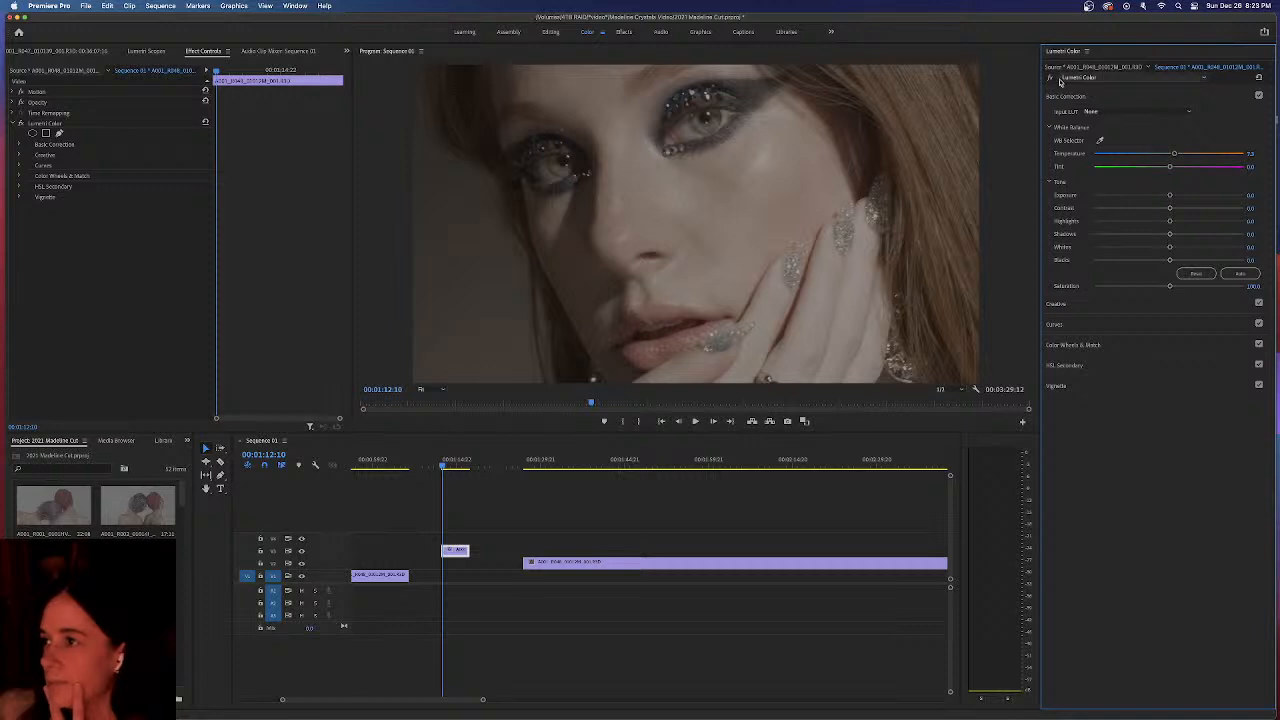
Compare the close-up with and without the Lumetri Color effect, and look over the scopes and Creative settings
click(22, 123)
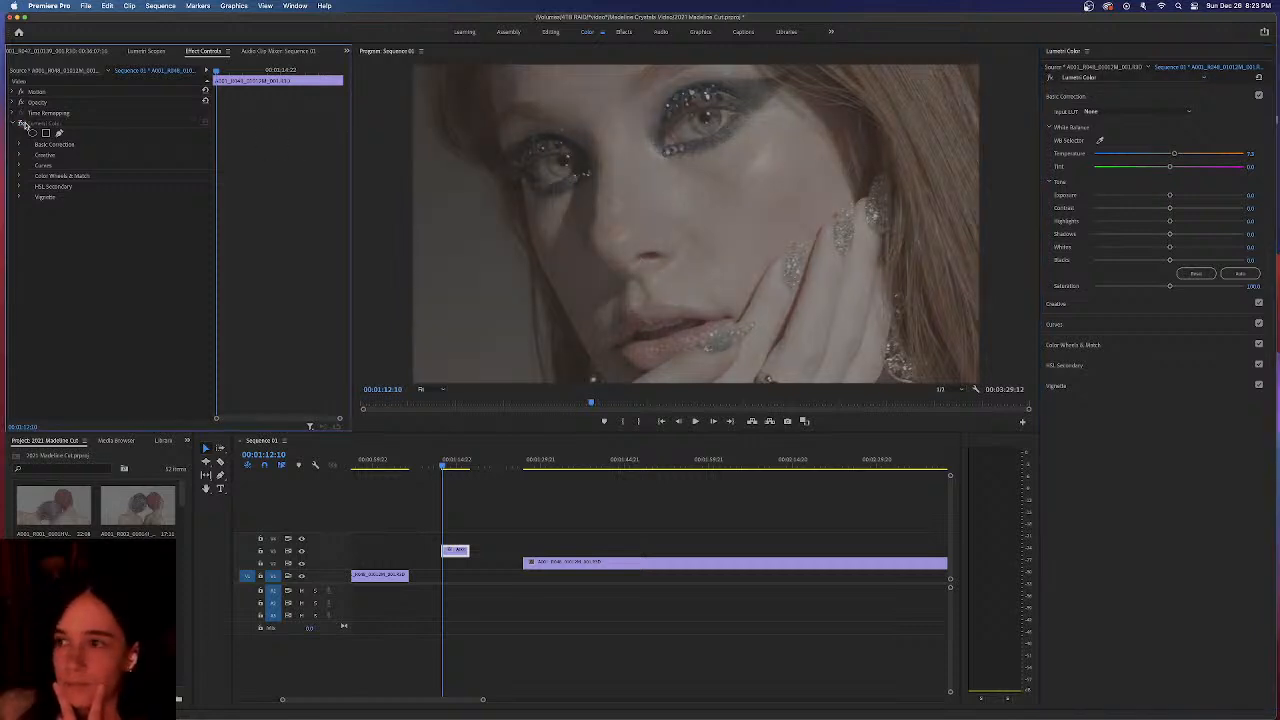
click(22, 123)
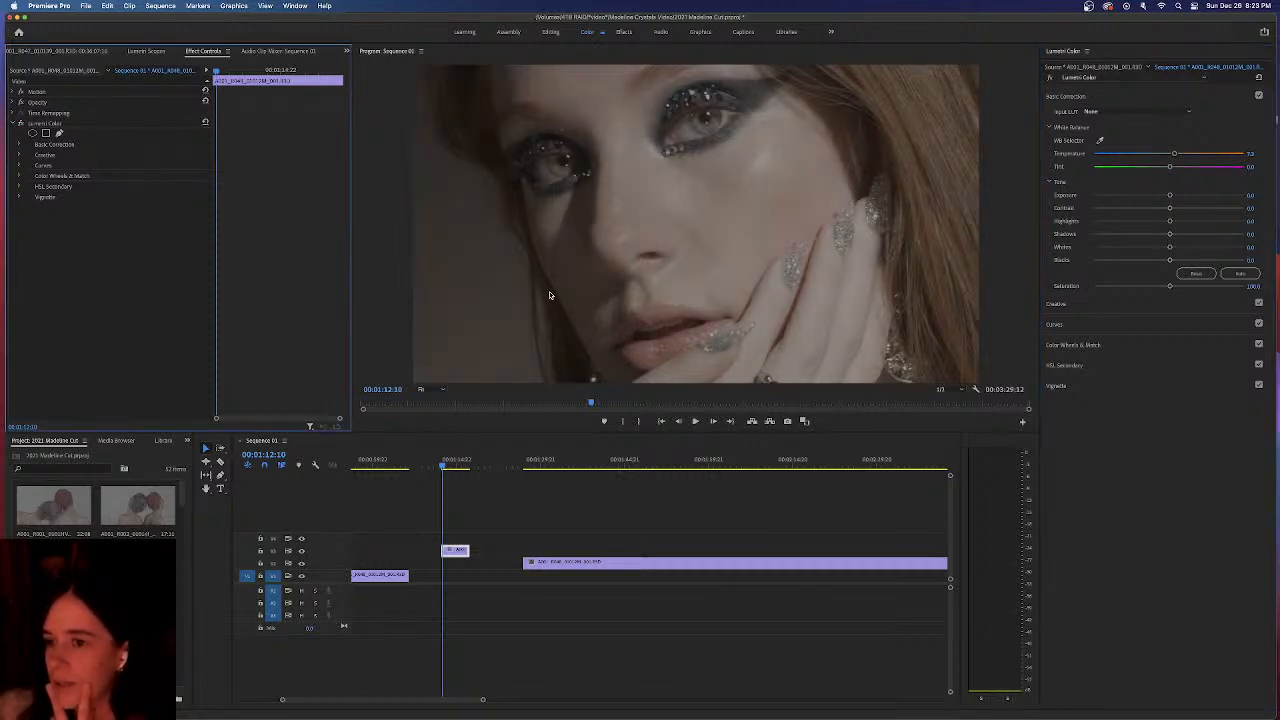
click(137, 51)
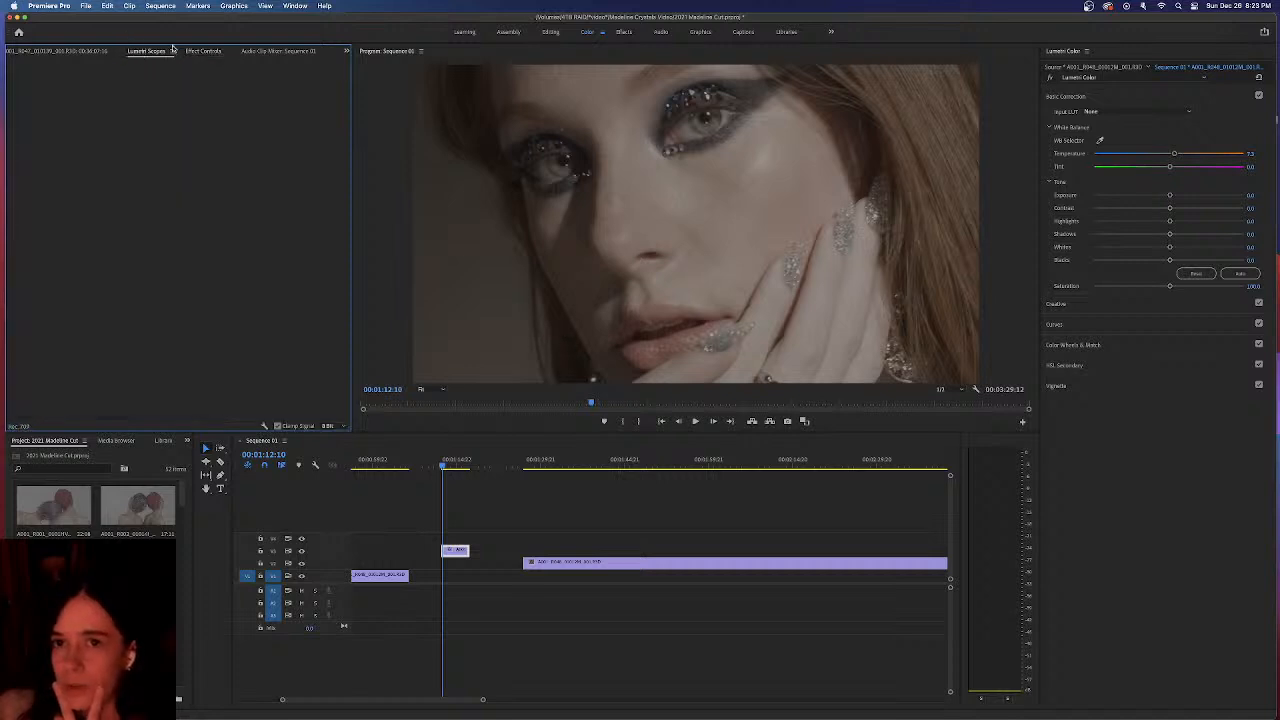
click(199, 52)
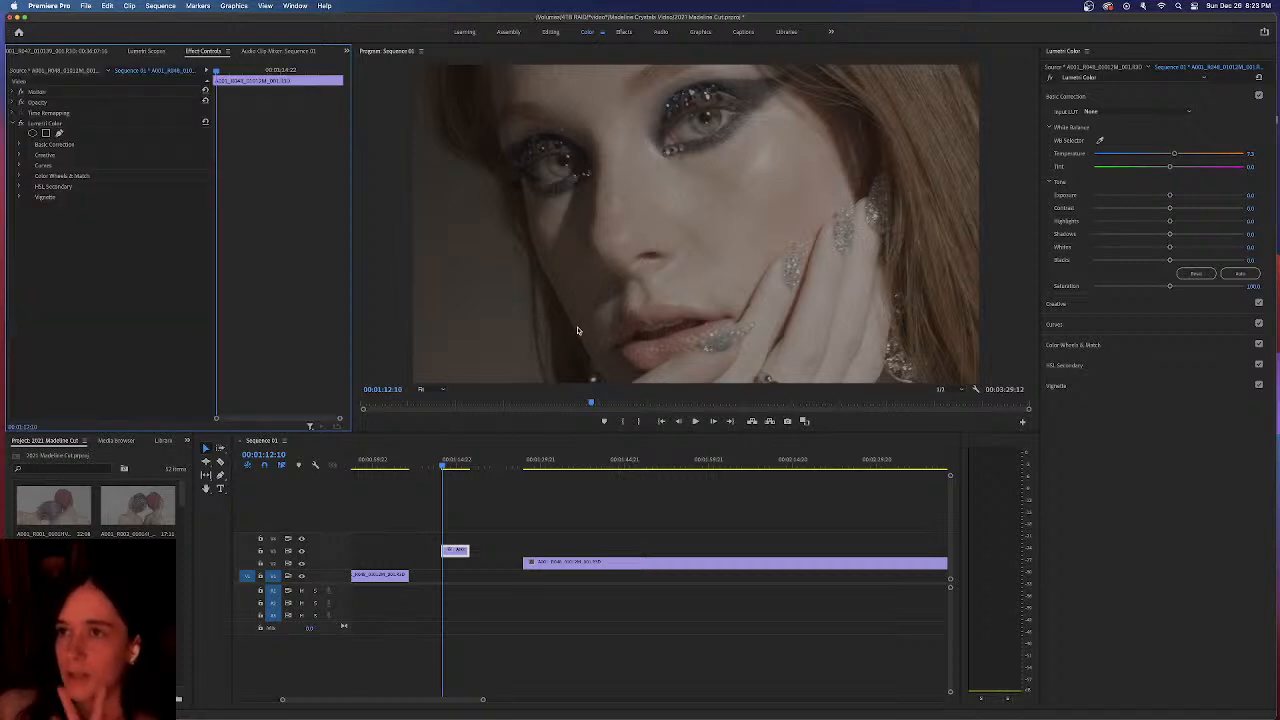
click(1122, 304)
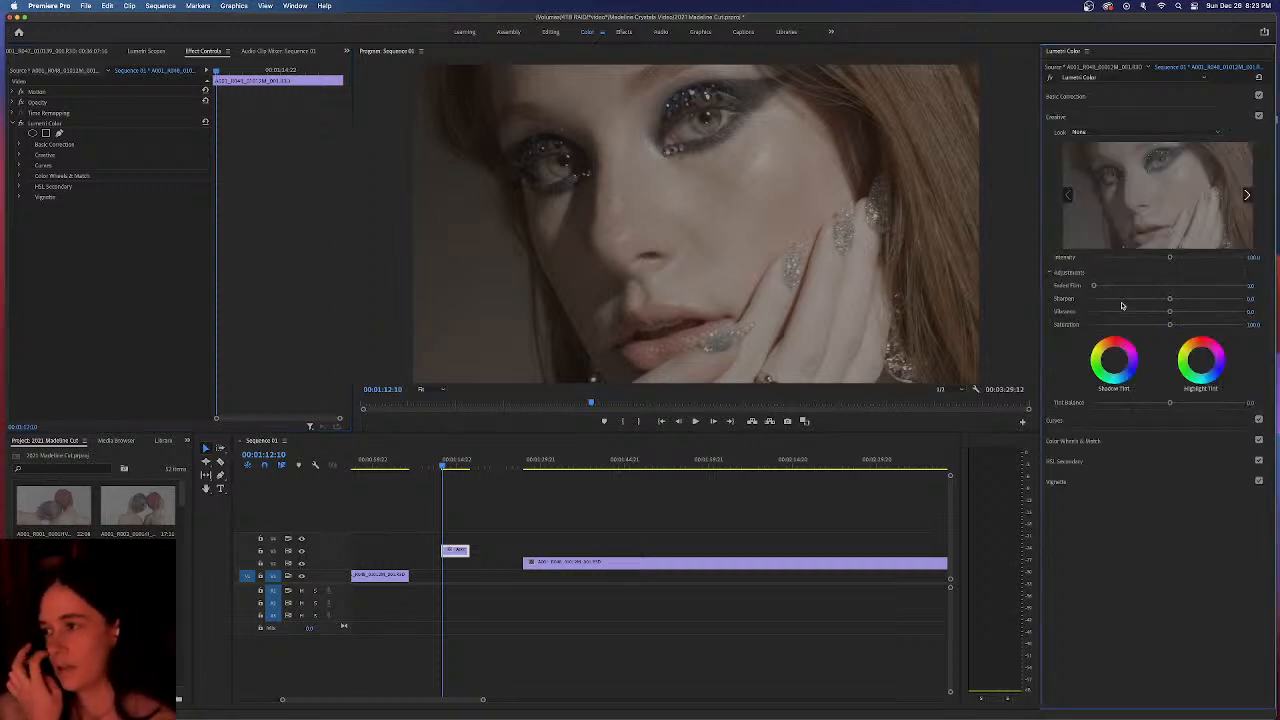
Lower the Blacks to about -7, raise the Whites slightly and lower the Highlights to about -3 in Basic Correction
click(1098, 97)
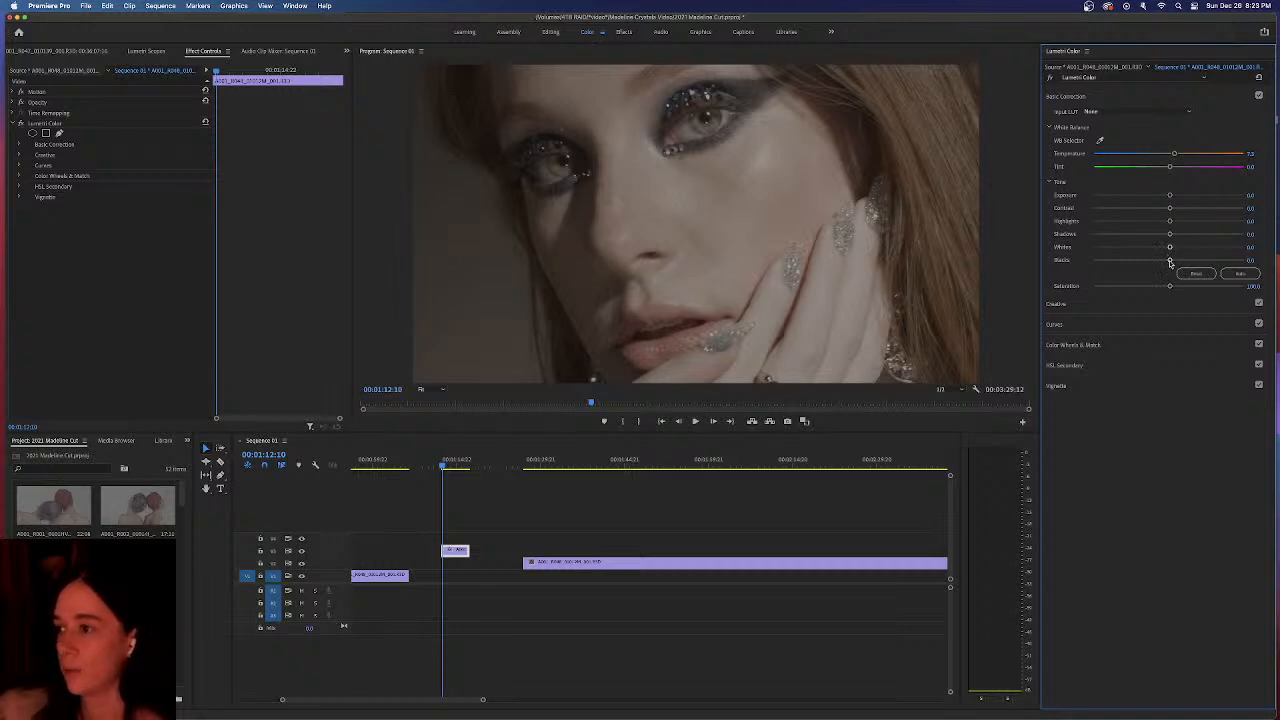
drag(1167, 260, 1164, 259)
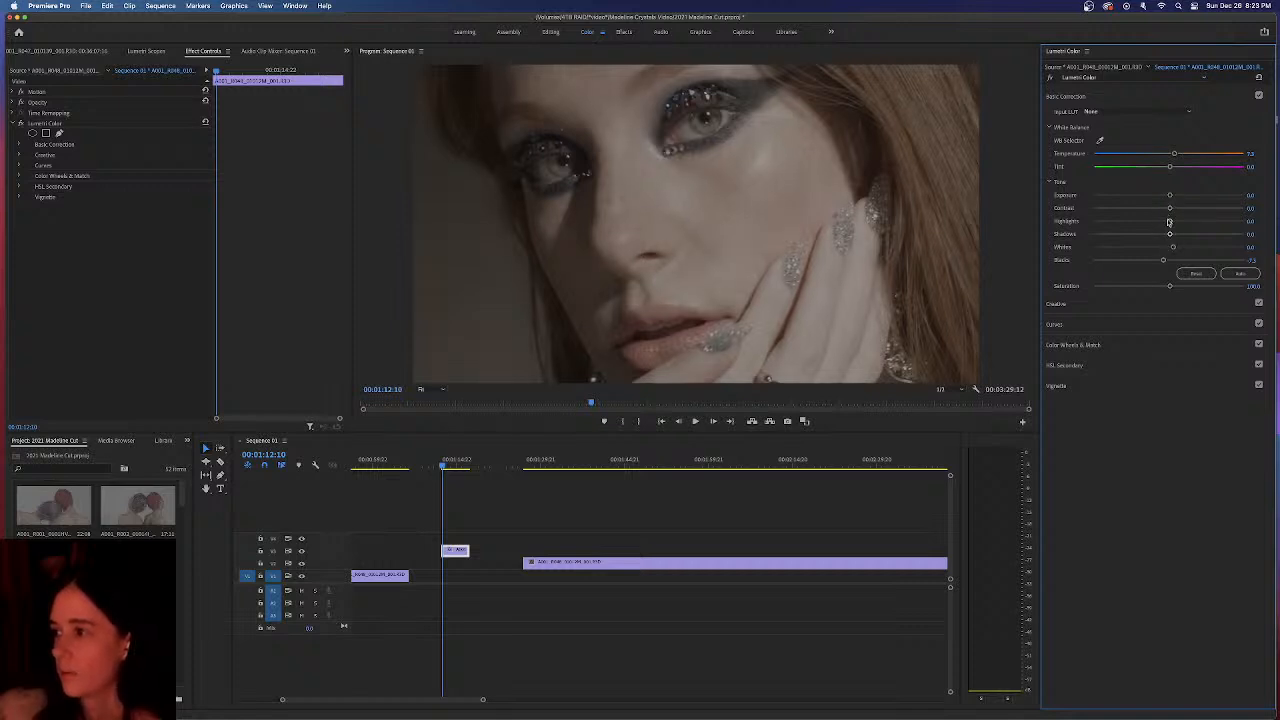
drag(1170, 221, 1165, 222)
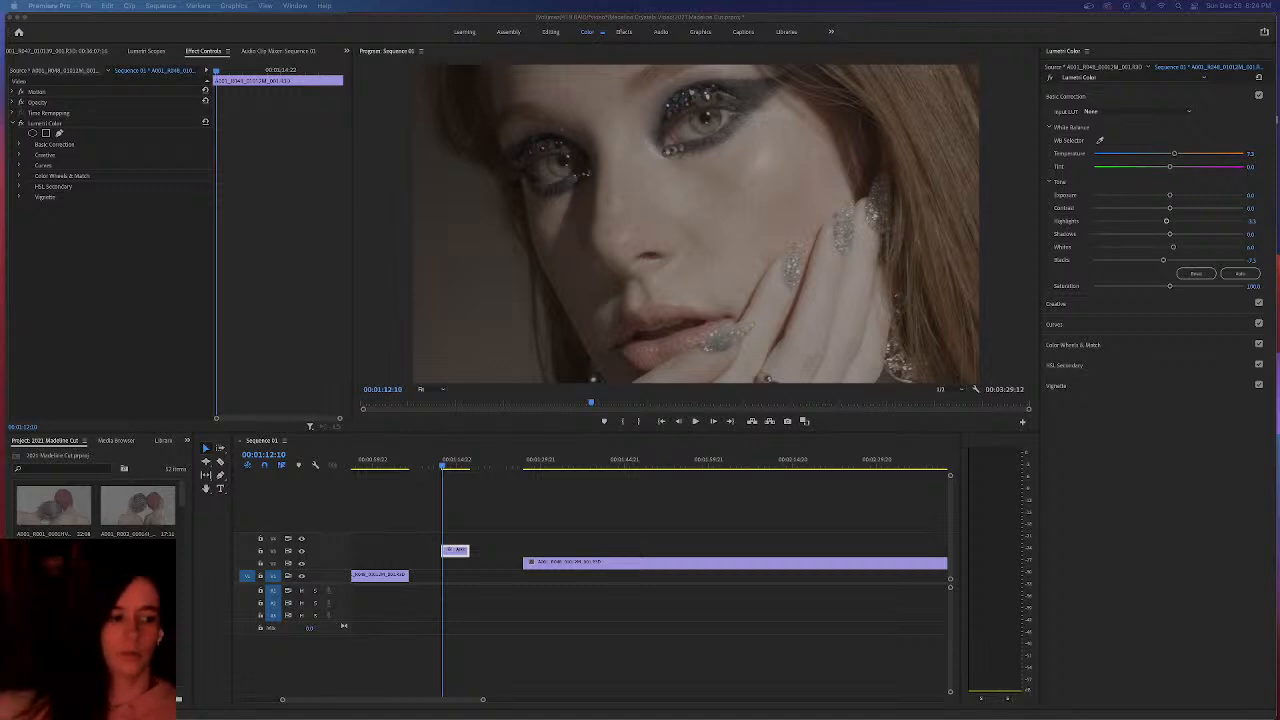
click(1165, 222)
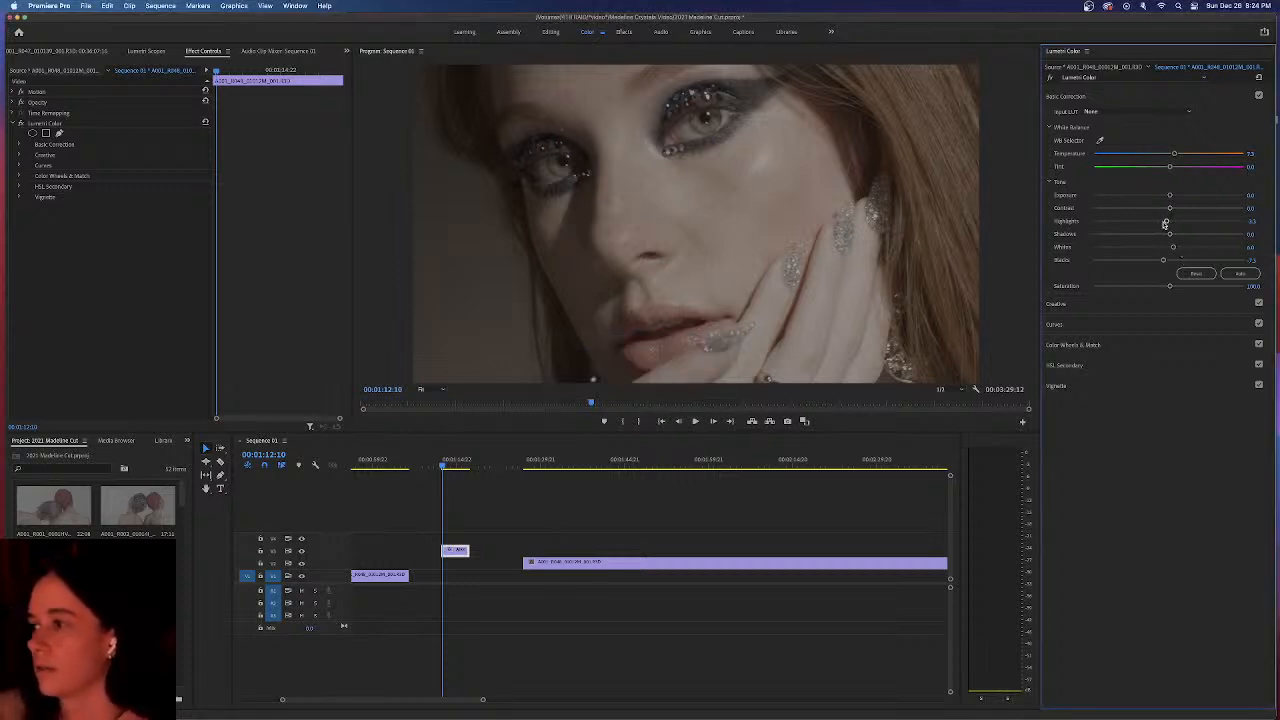
Lower the close-up's Highlights to about -4 and compare the shot with the Lumetri Color effect off and on
drag(1165, 222, 1167, 222)
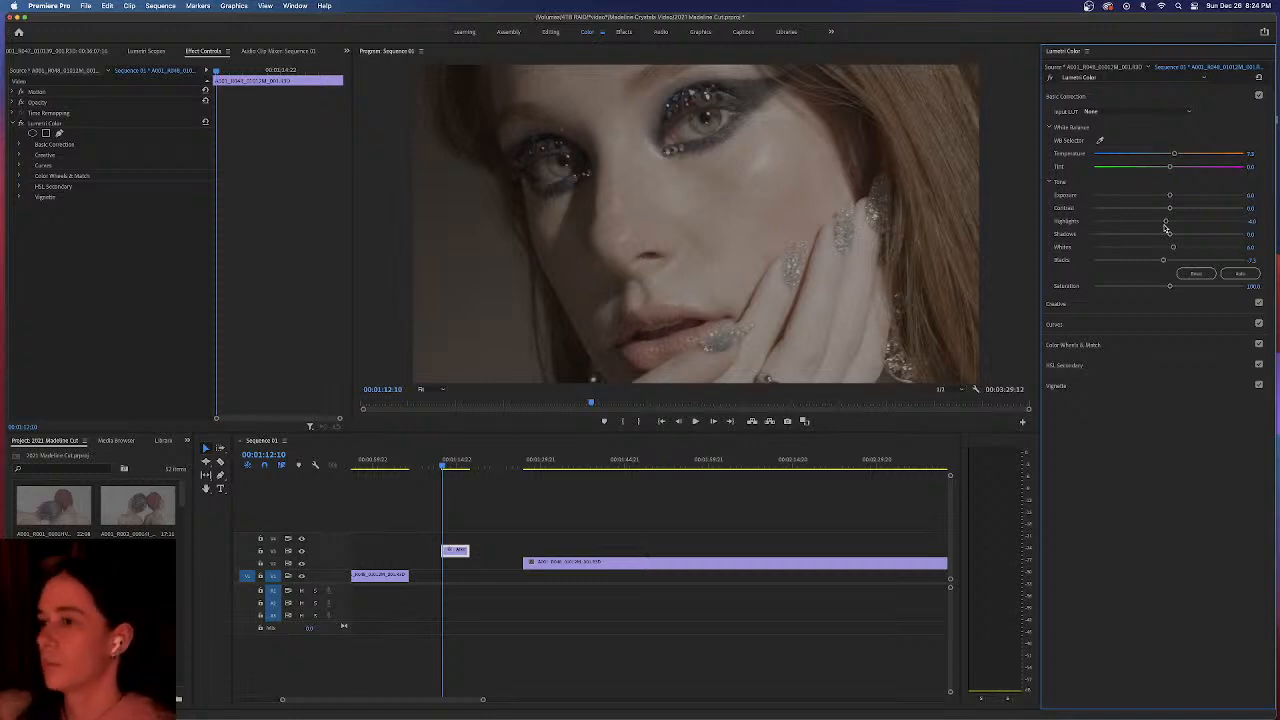
click(1052, 79)
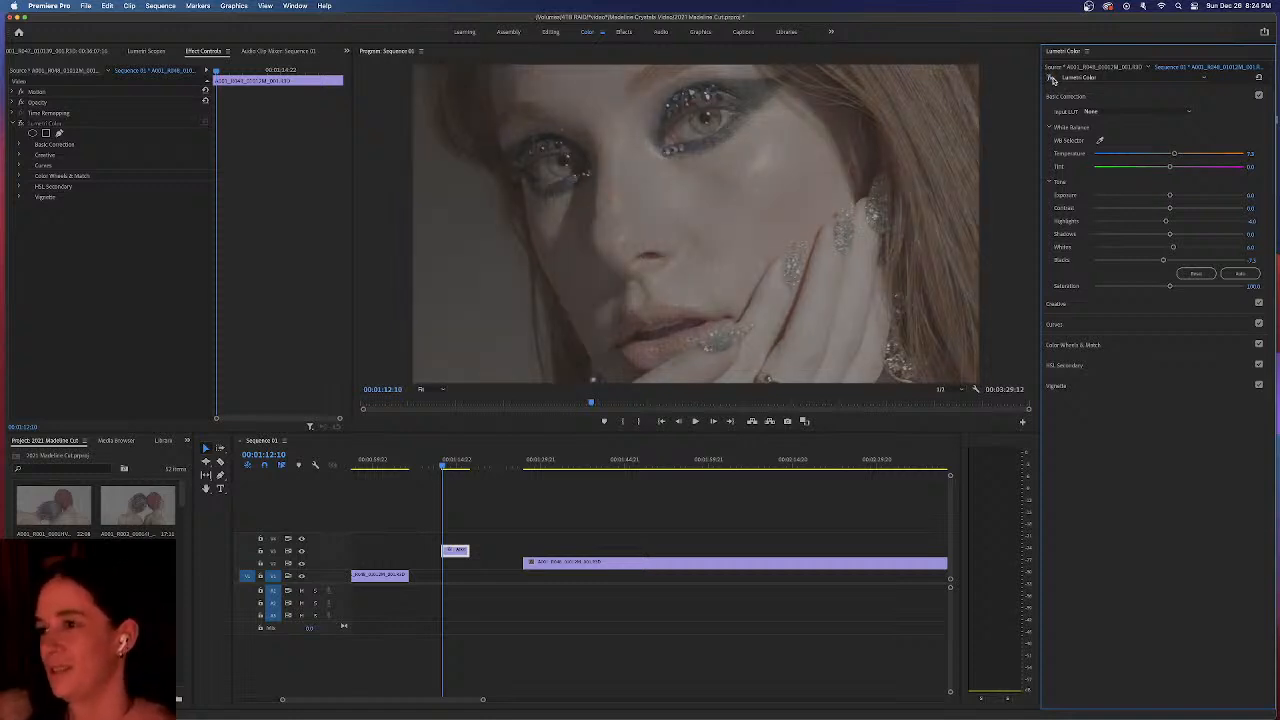
click(1052, 79)
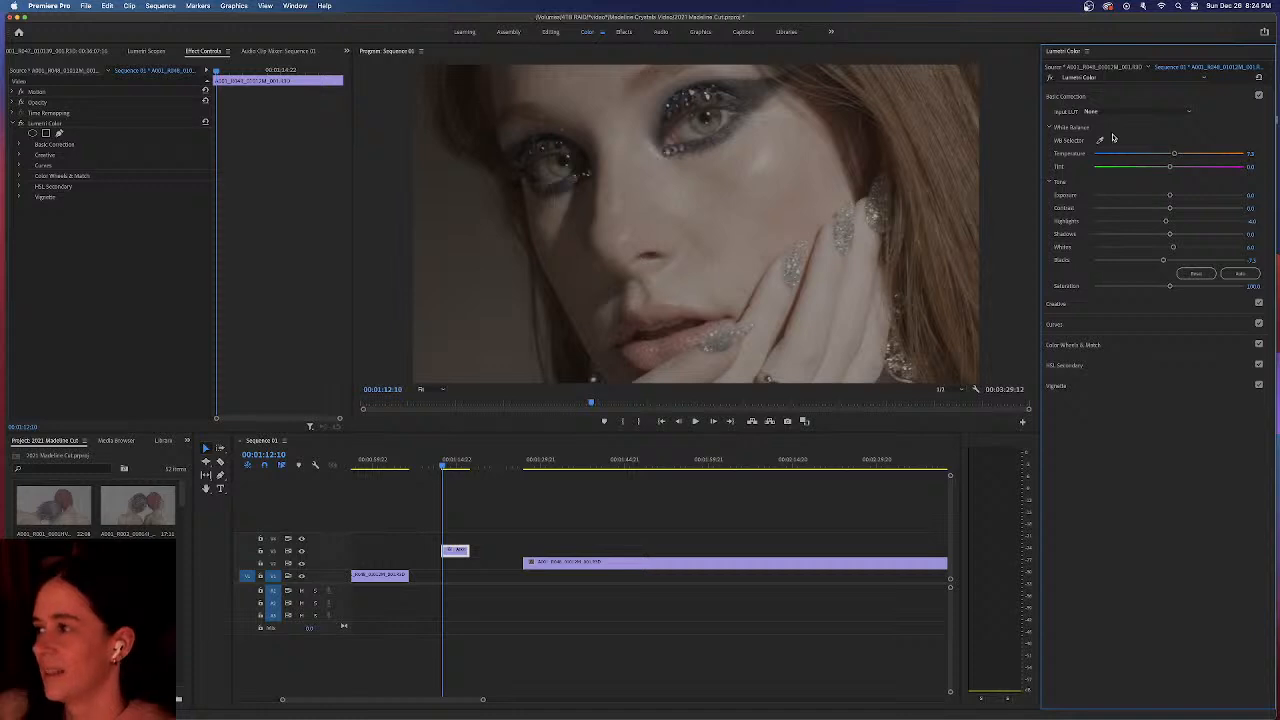
Warm the white balance Temperature to about 8.5 and compare the close-up with and without the Lumetri Color effect
click(1256, 153)
text(0)
key(Return)
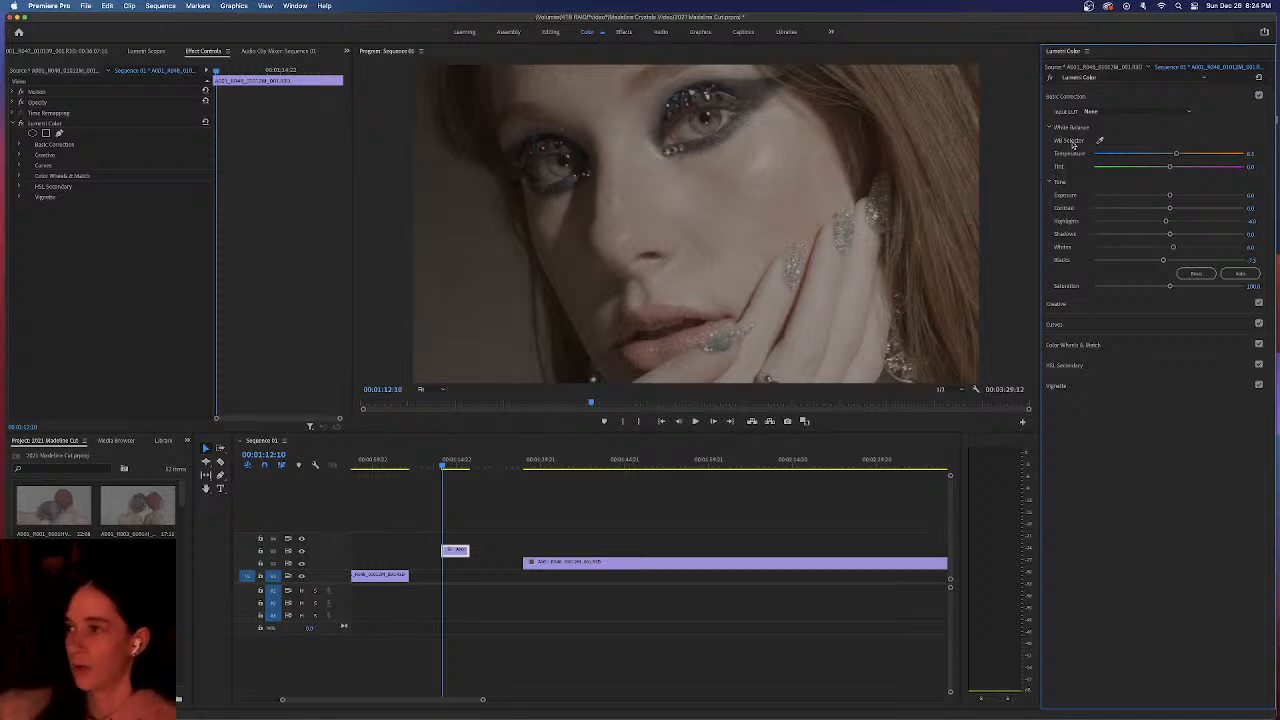
click(1050, 78)
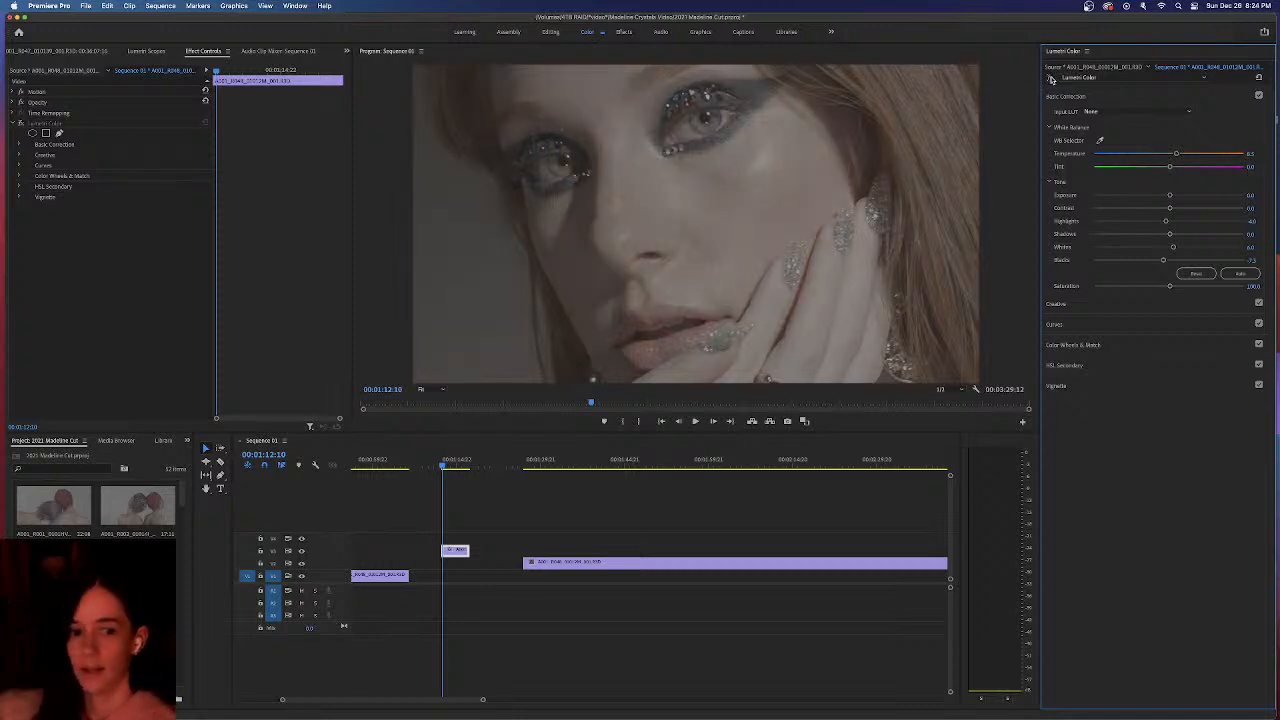
click(1050, 78)
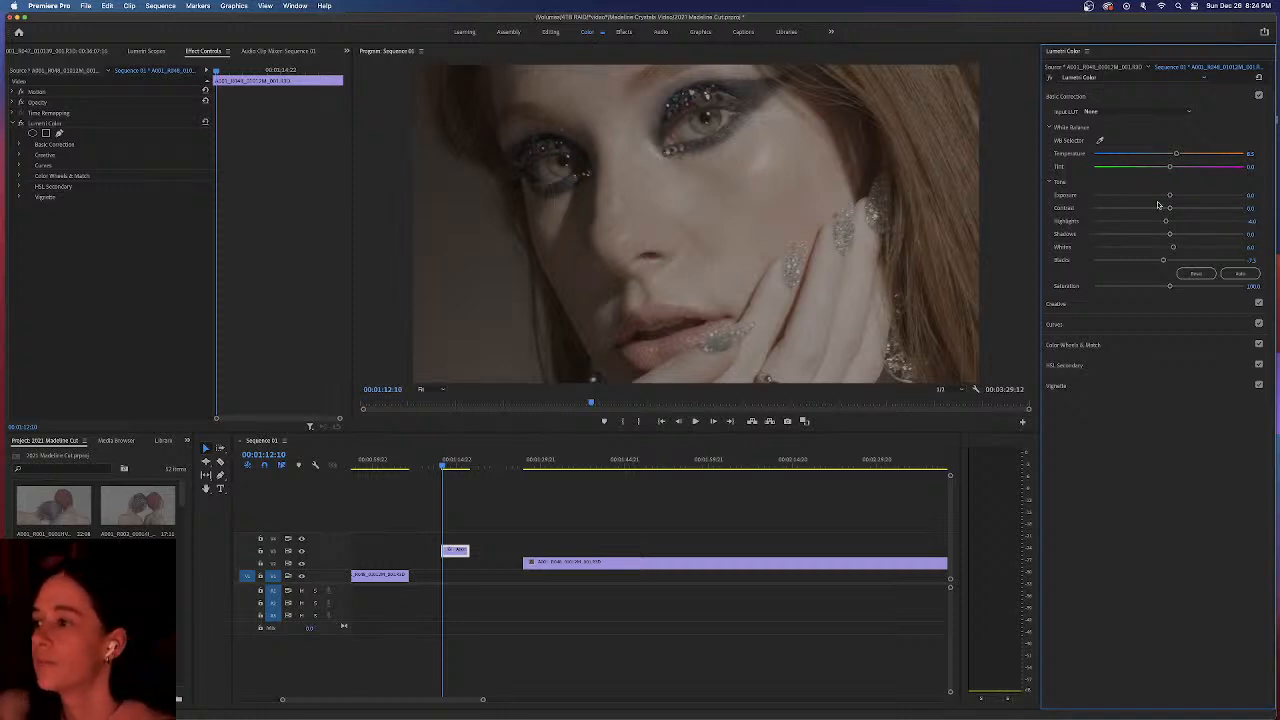
Set the close-up's Saturation in Basic Correction to 125
drag(1168, 287, 1181, 286)
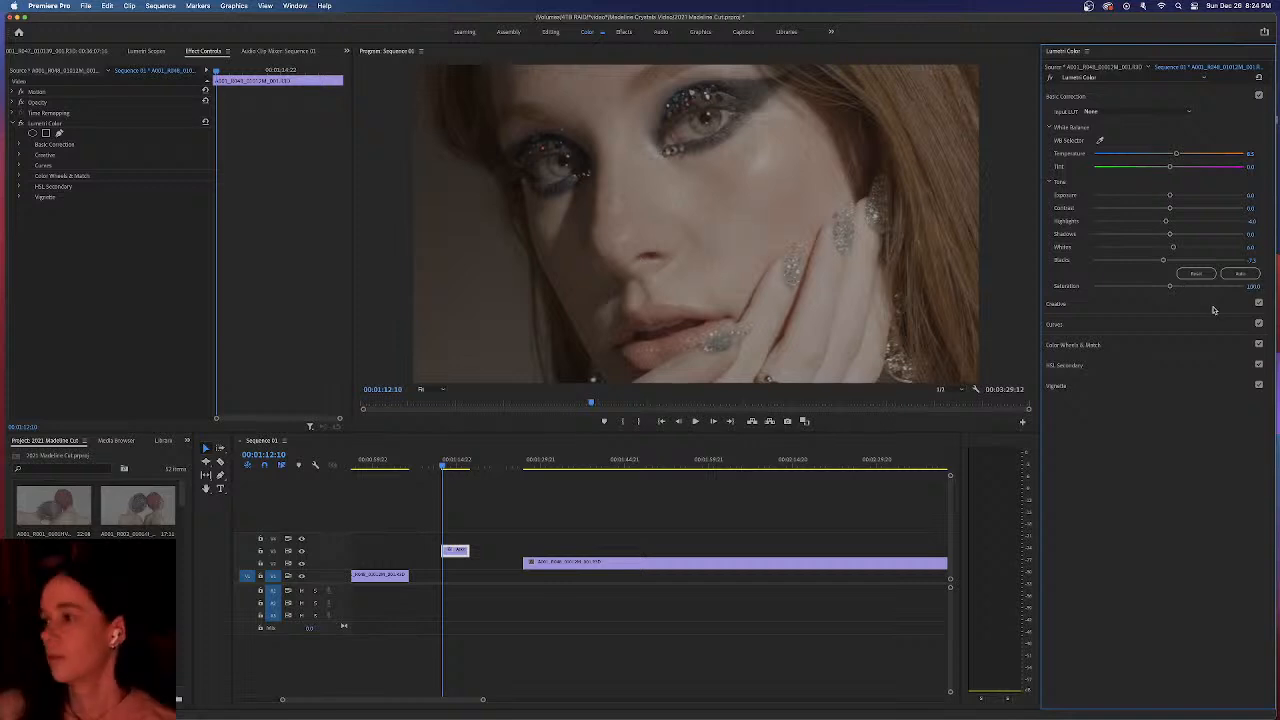
click(1256, 286)
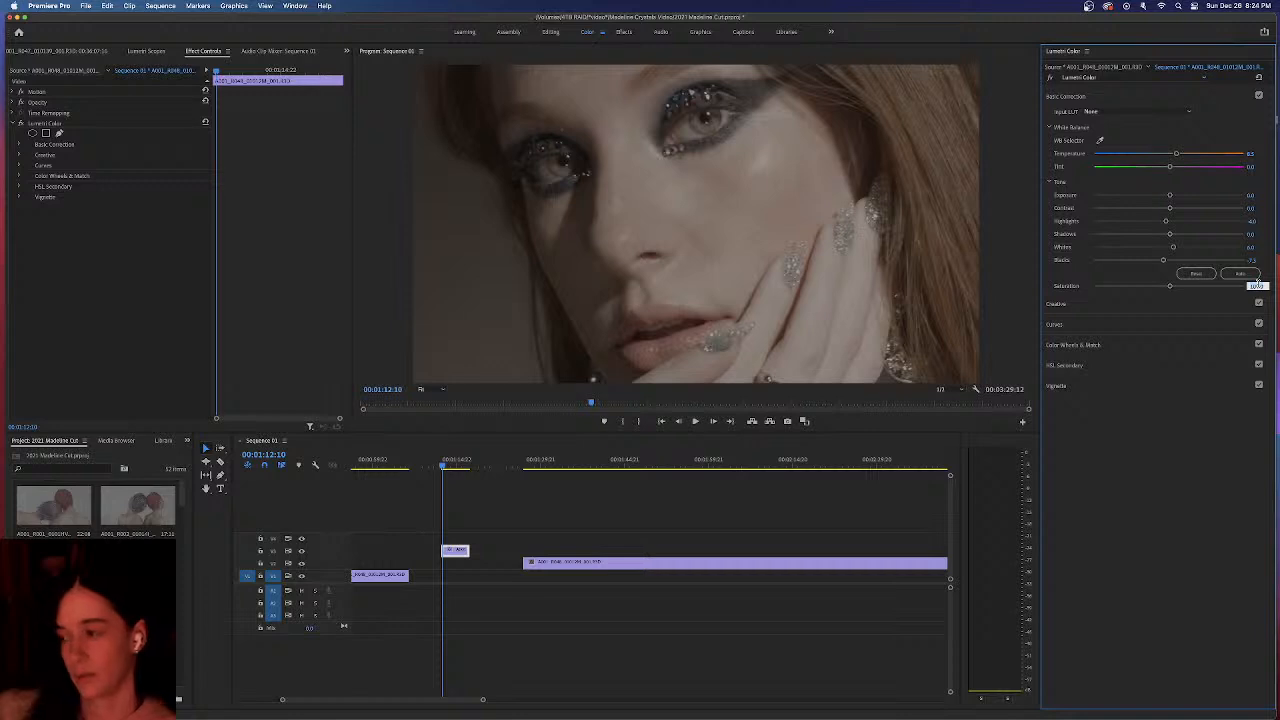
text(115)
key(Return)
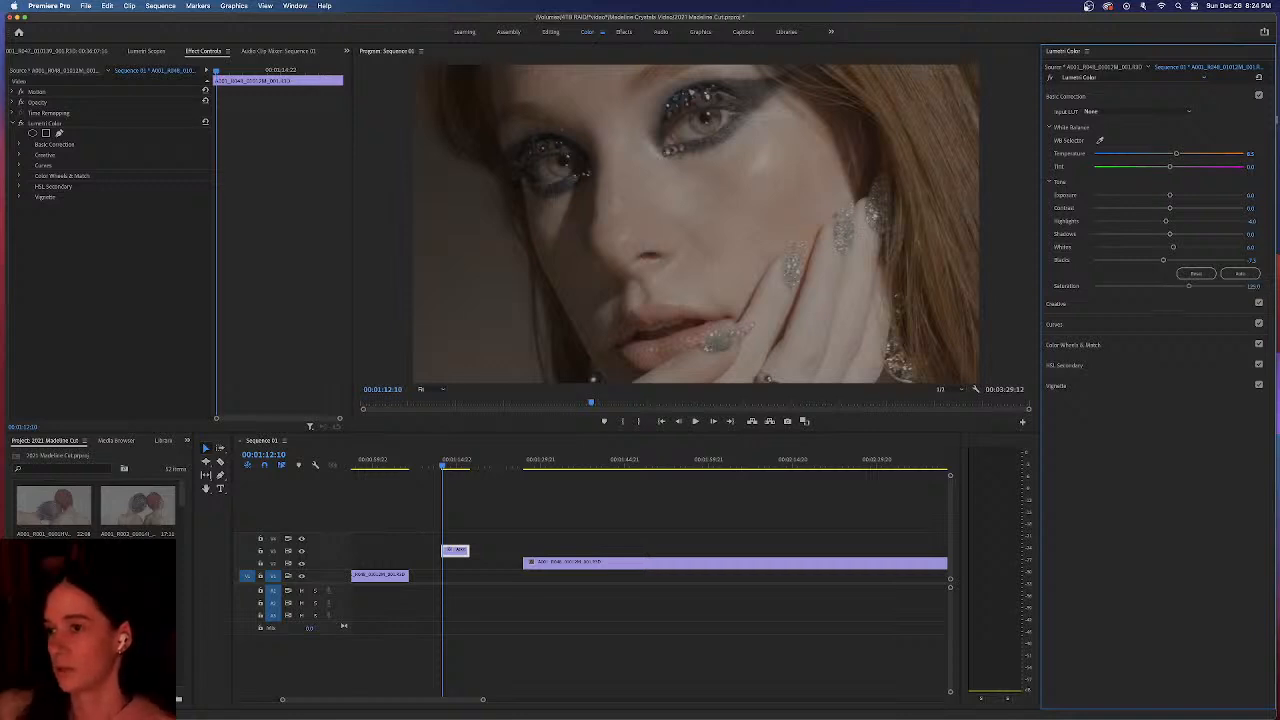
Shape the blue RGB curve with an anchored midtone point and raised highlight and shadow points
click(1085, 305)
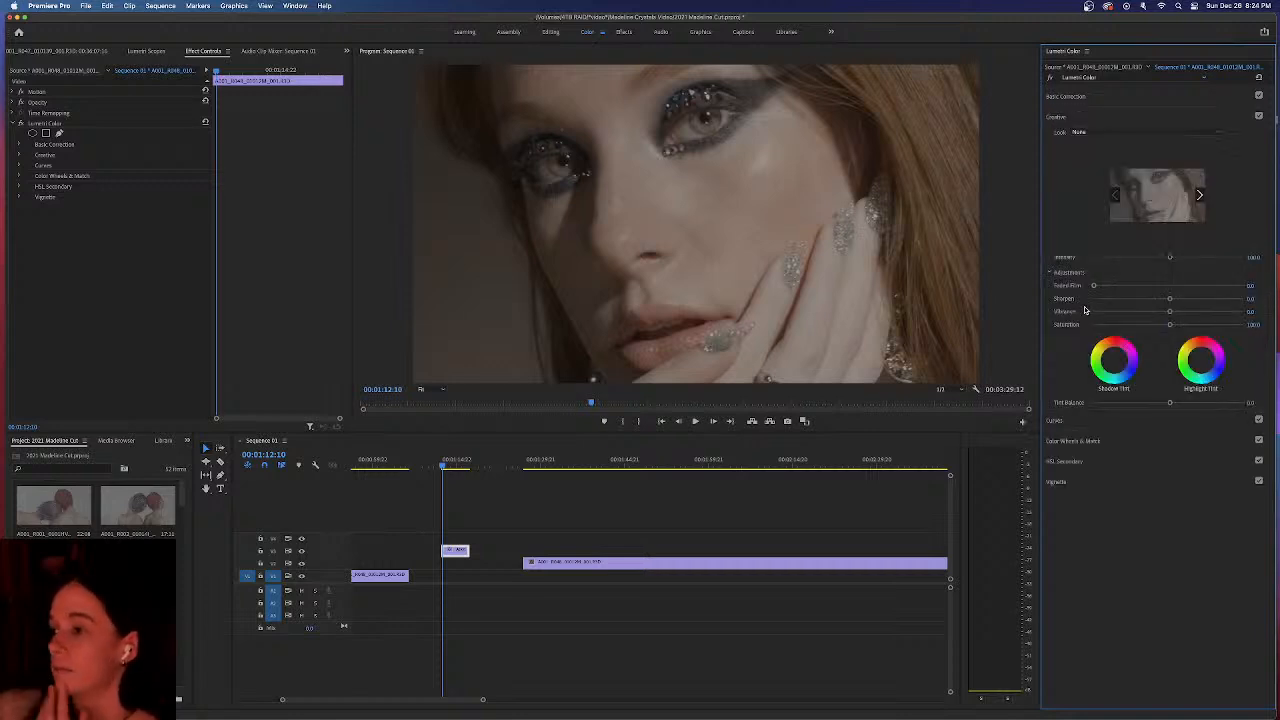
click(1109, 423)
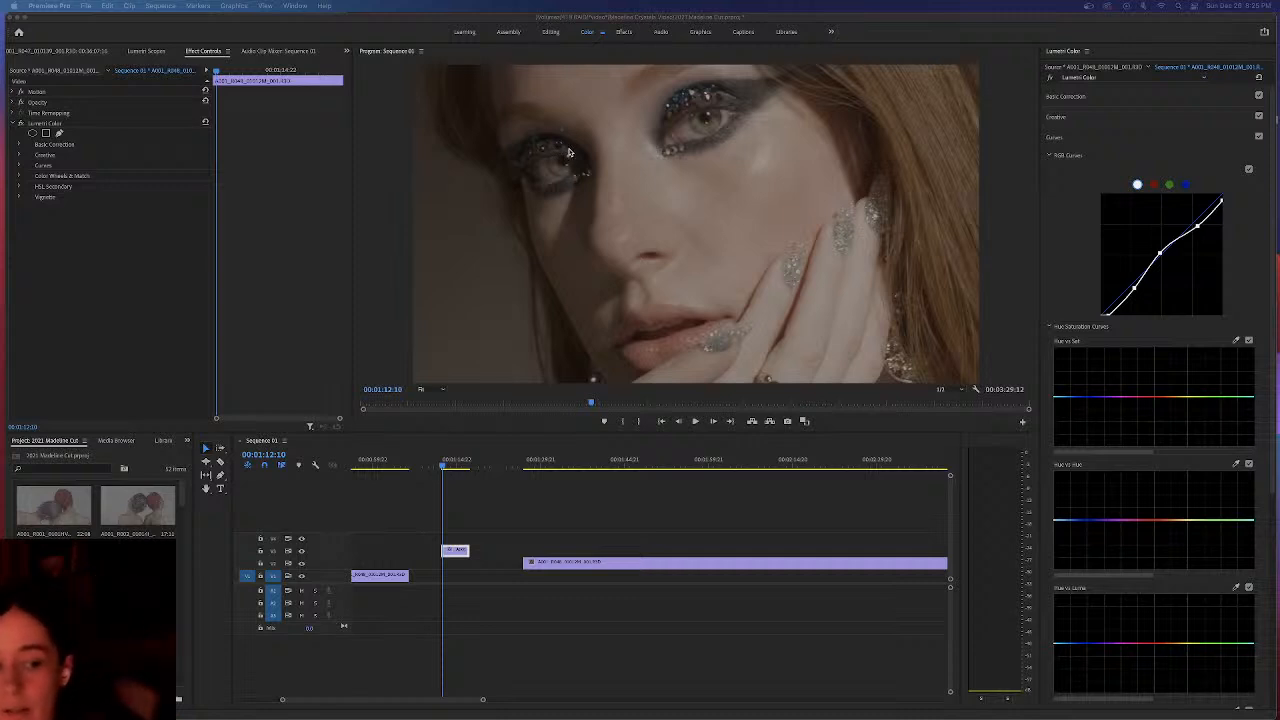
click(845, 18)
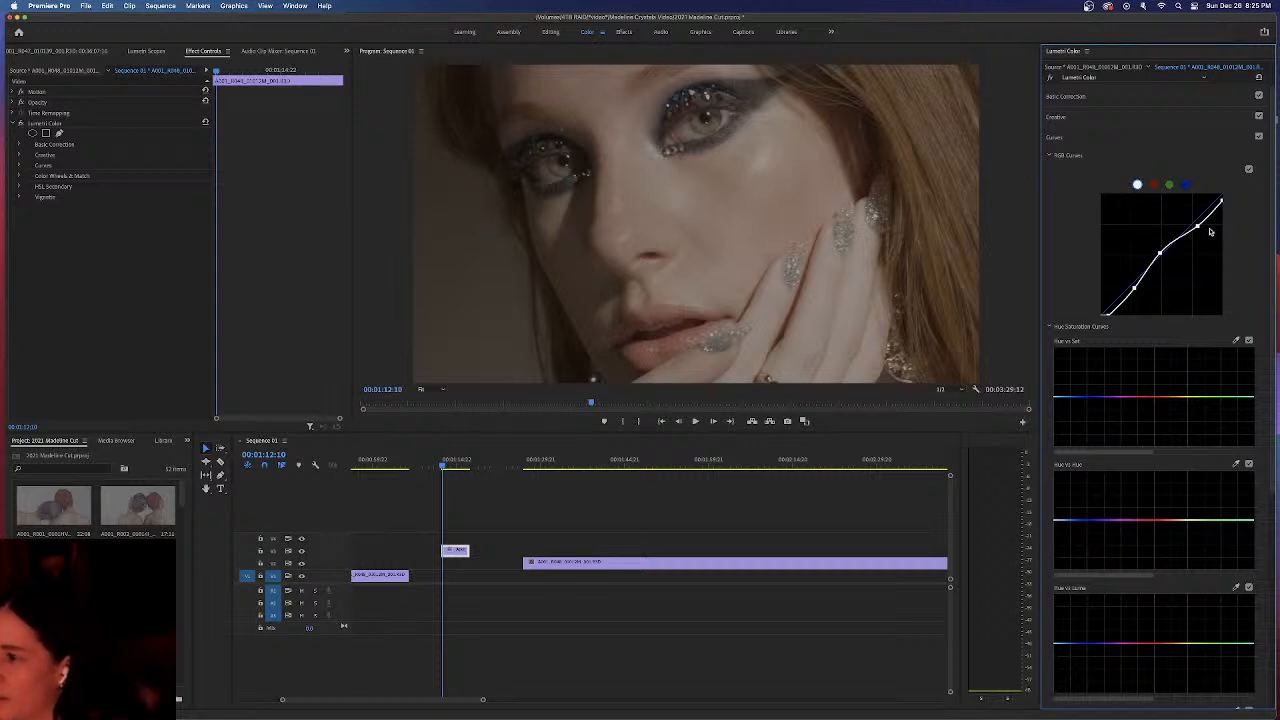
click(1186, 184)
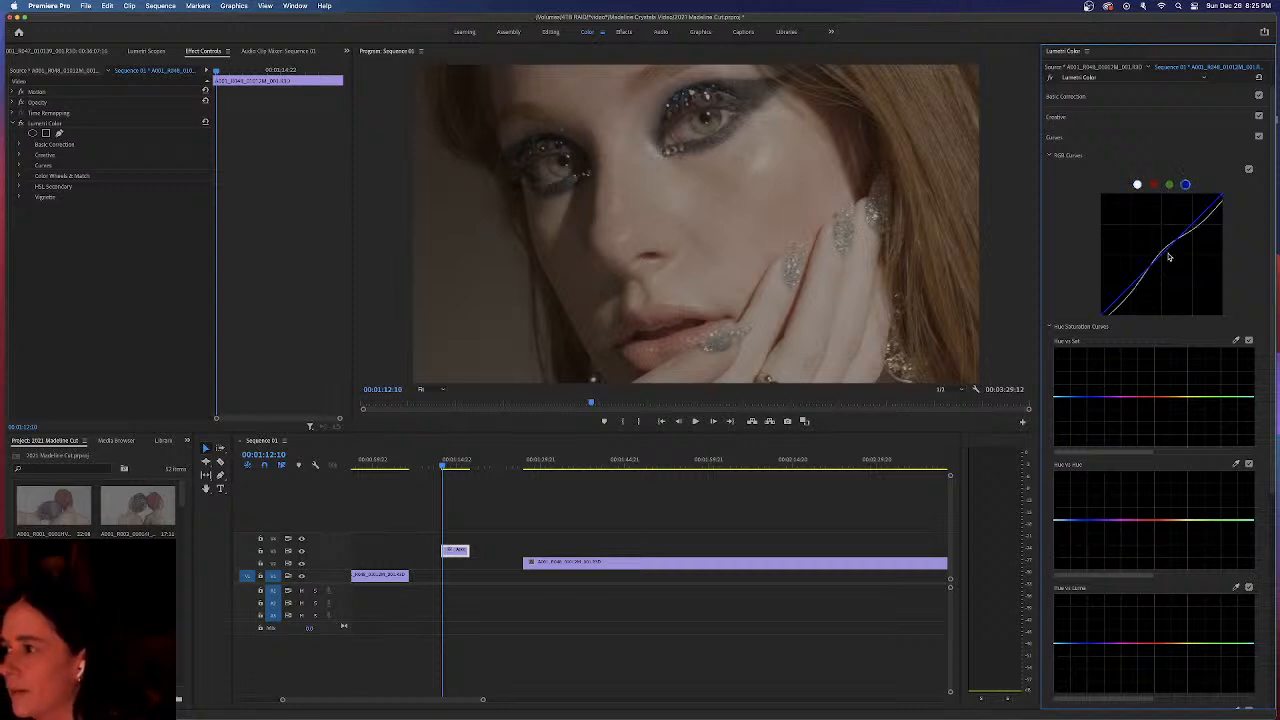
drag(1168, 258, 1166, 260)
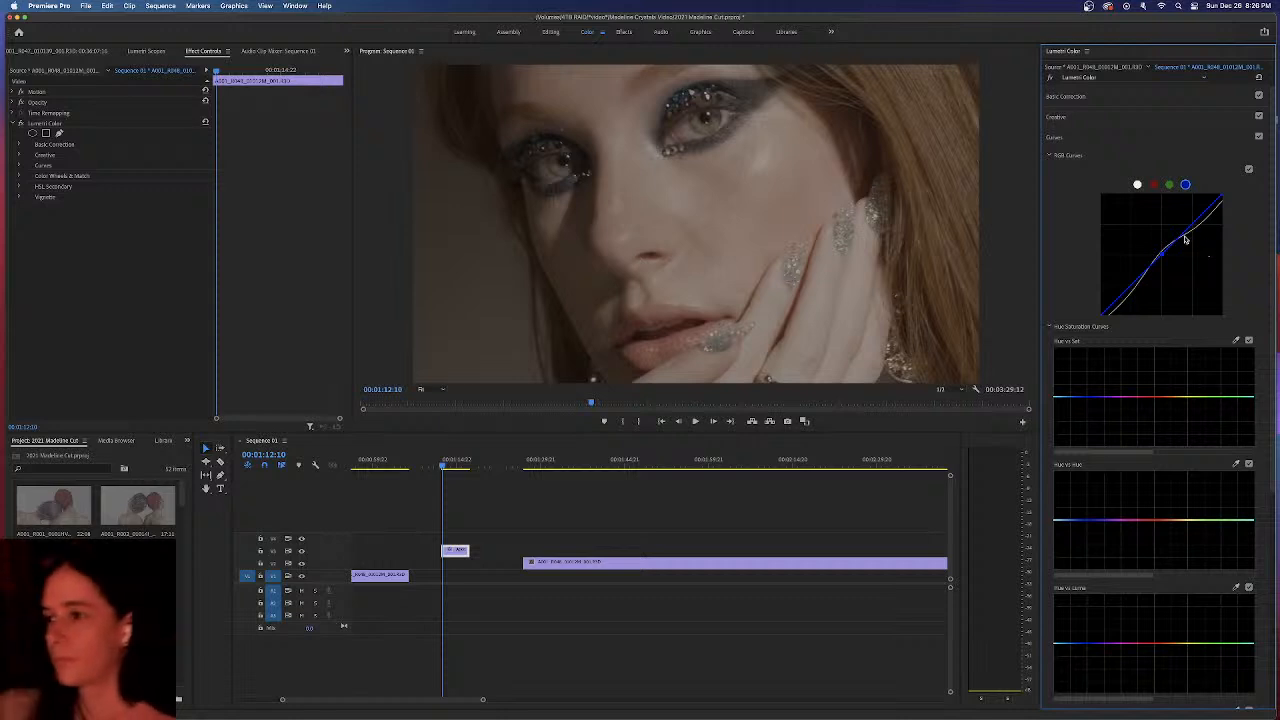
drag(1194, 230, 1192, 229)
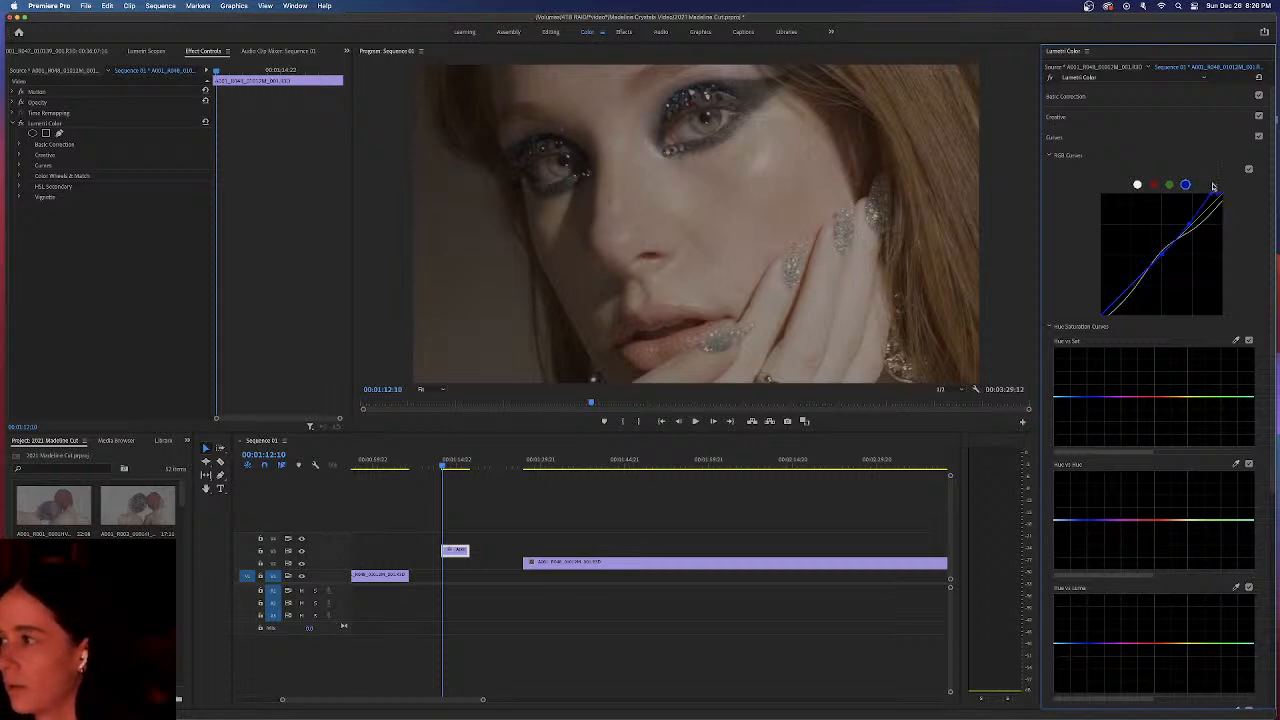
click(1190, 226)
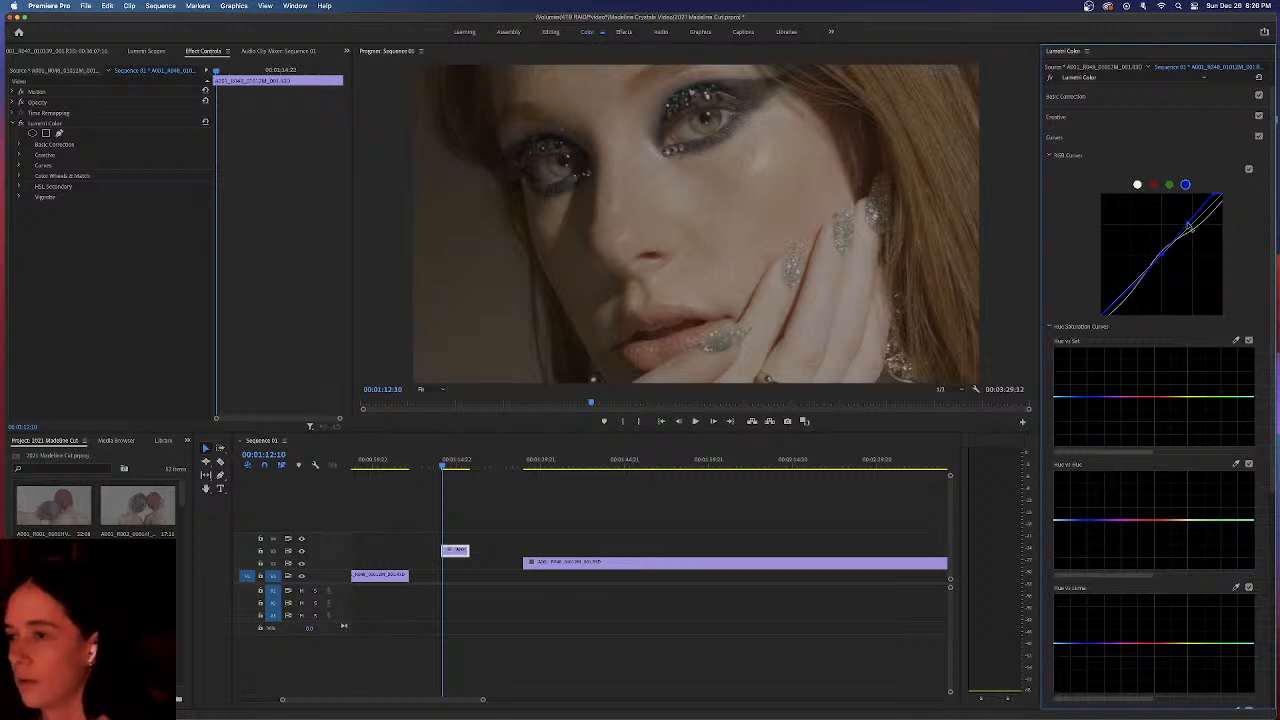
drag(1190, 228, 1186, 222)
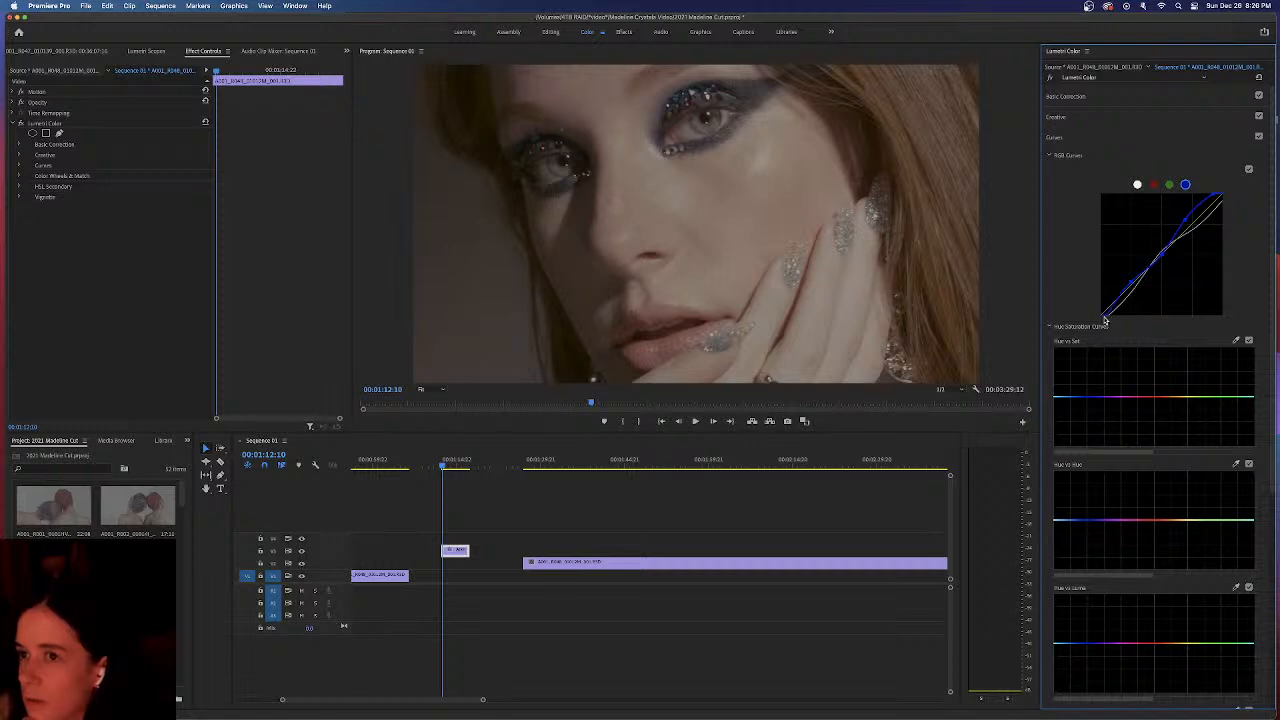
Anchor the midtones and raise the highlights of the red and green RGB curves, and compare with RGB Curves off and on
click(1155, 186)
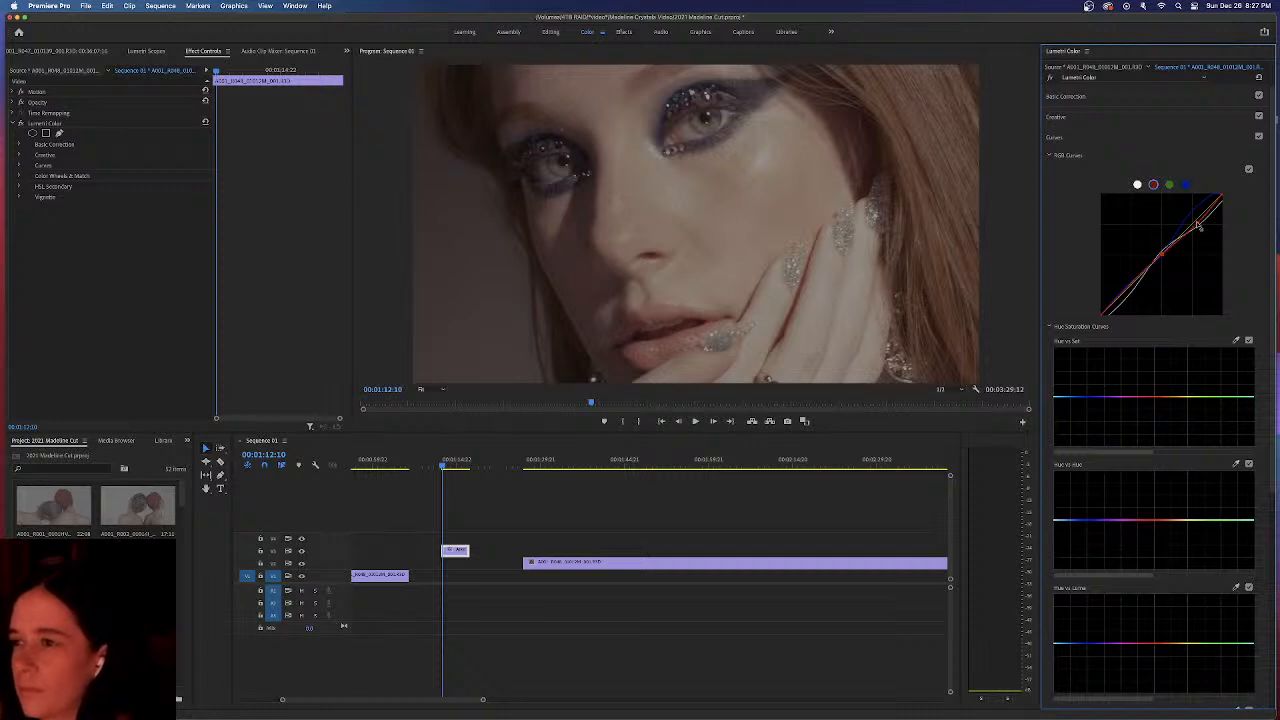
drag(1200, 228, 1217, 200)
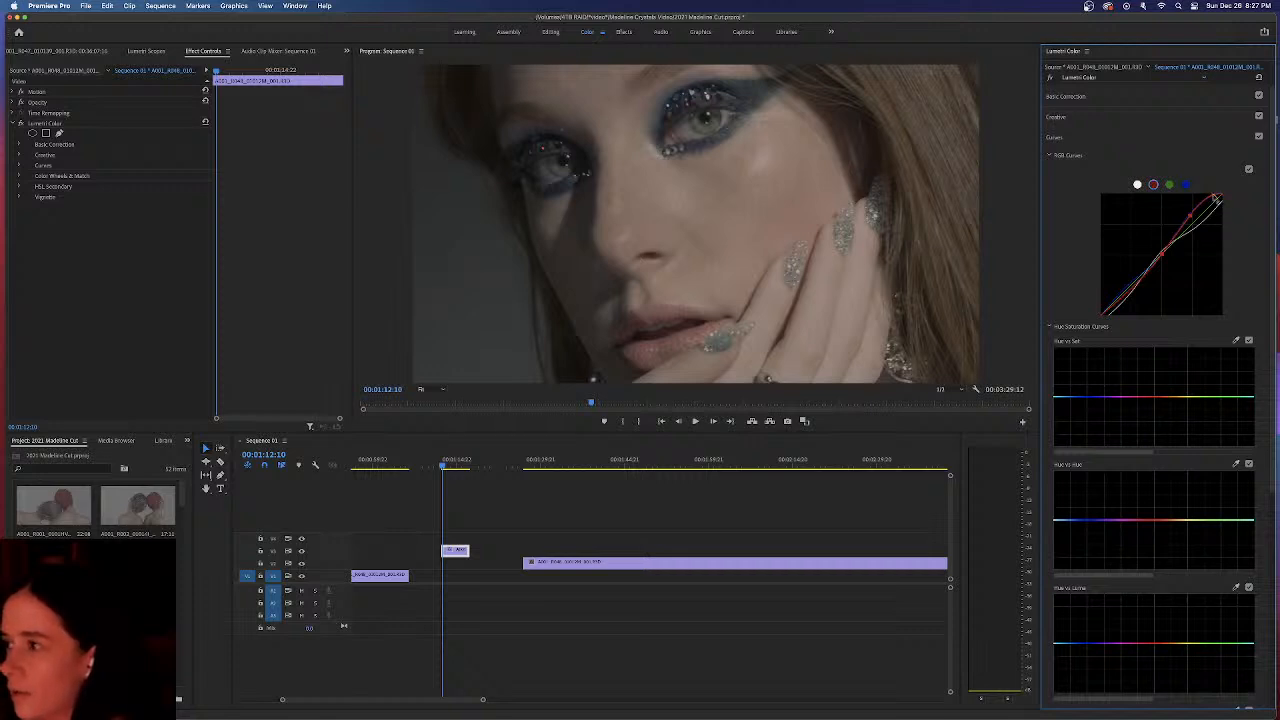
click(1169, 184)
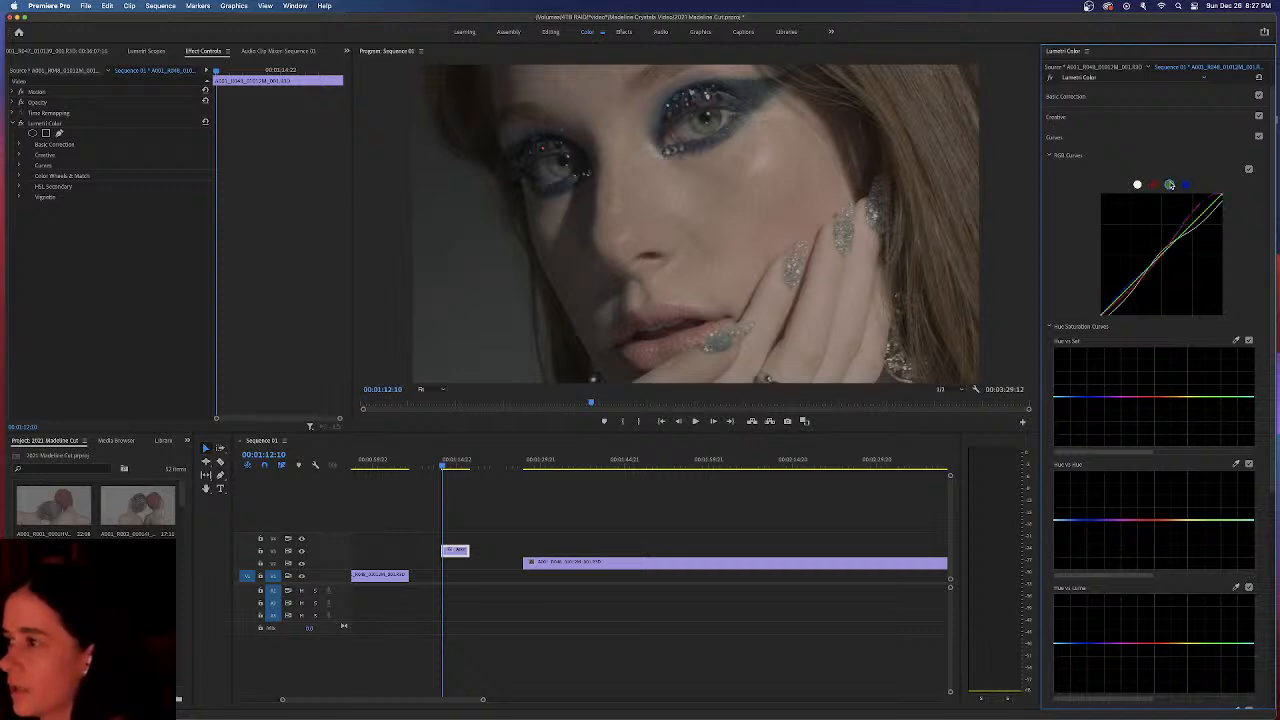
click(1164, 253)
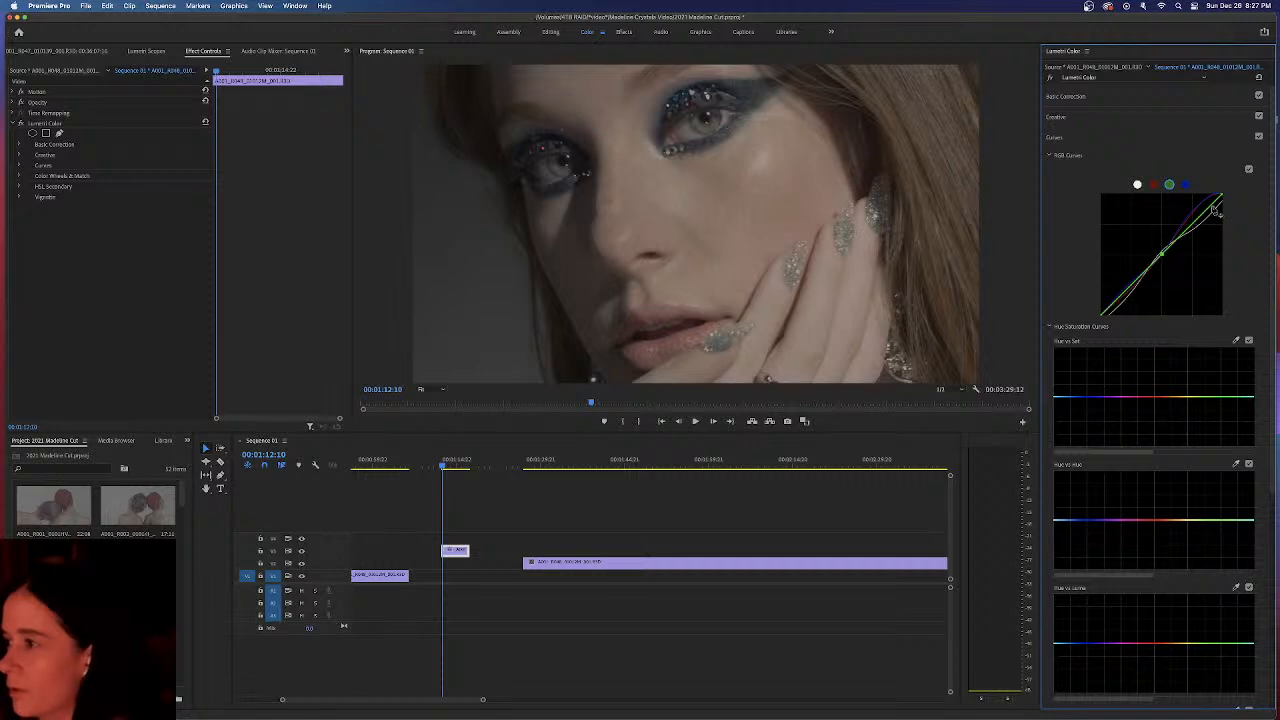
drag(1206, 219, 1216, 193)
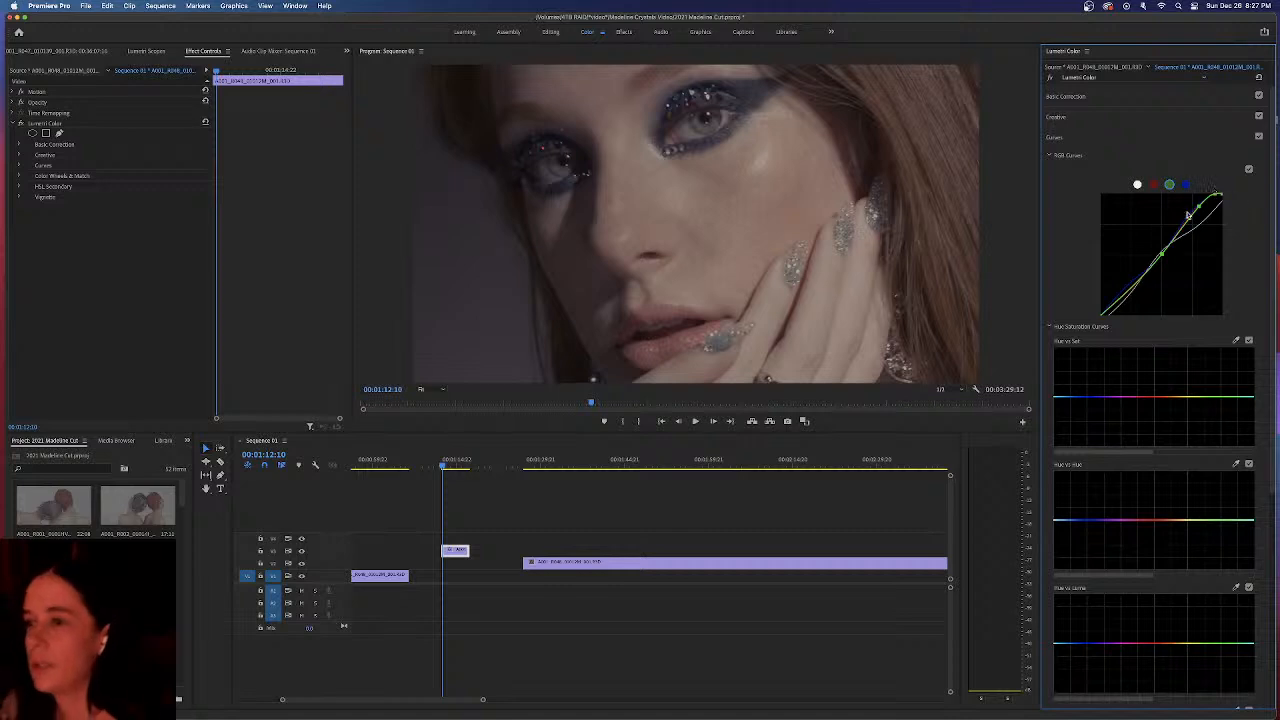
click(1249, 169)
click(1249, 169)
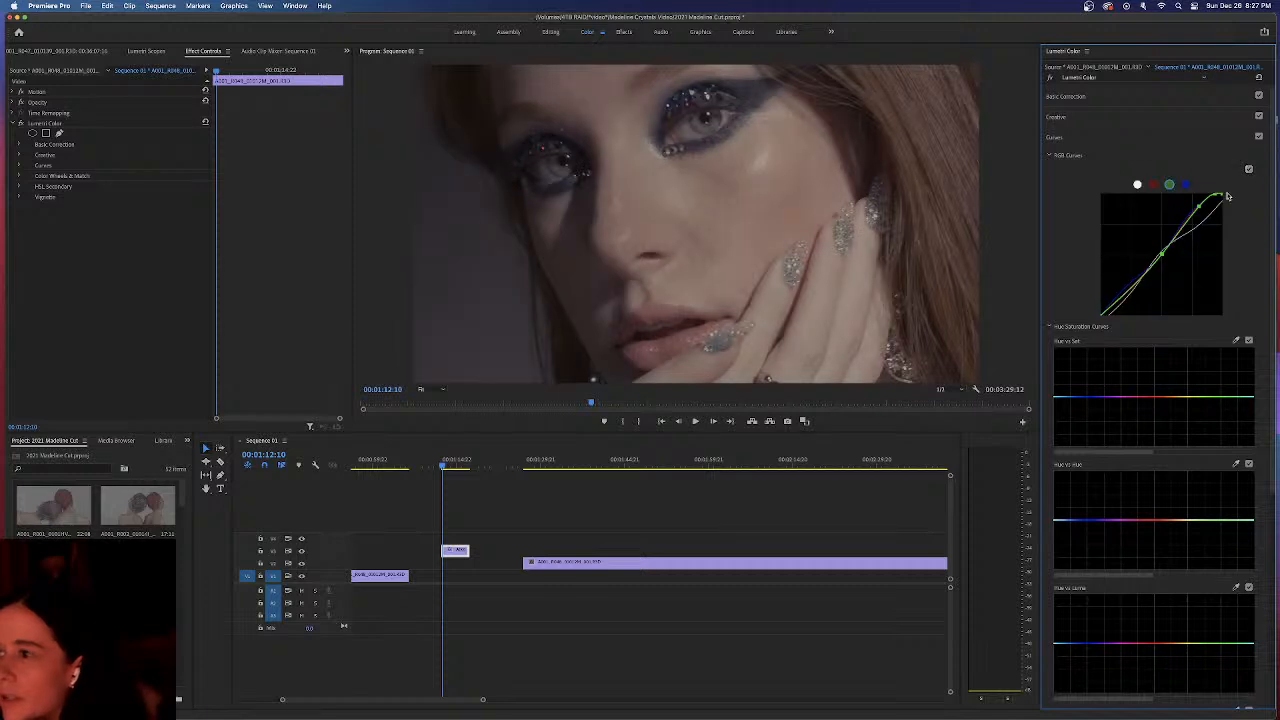
Raise the shadows of the red and green RGB curves with a new shadow point on each
click(1153, 185)
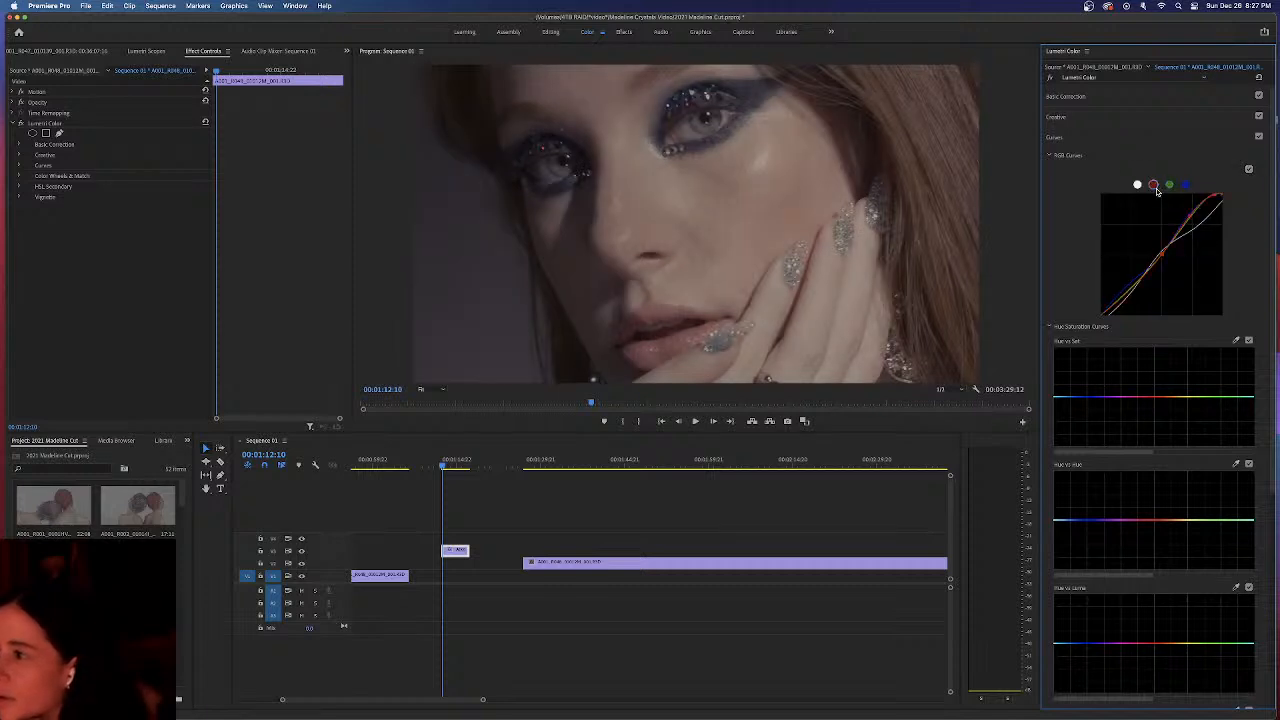
drag(1140, 290, 1130, 288)
click(1186, 185)
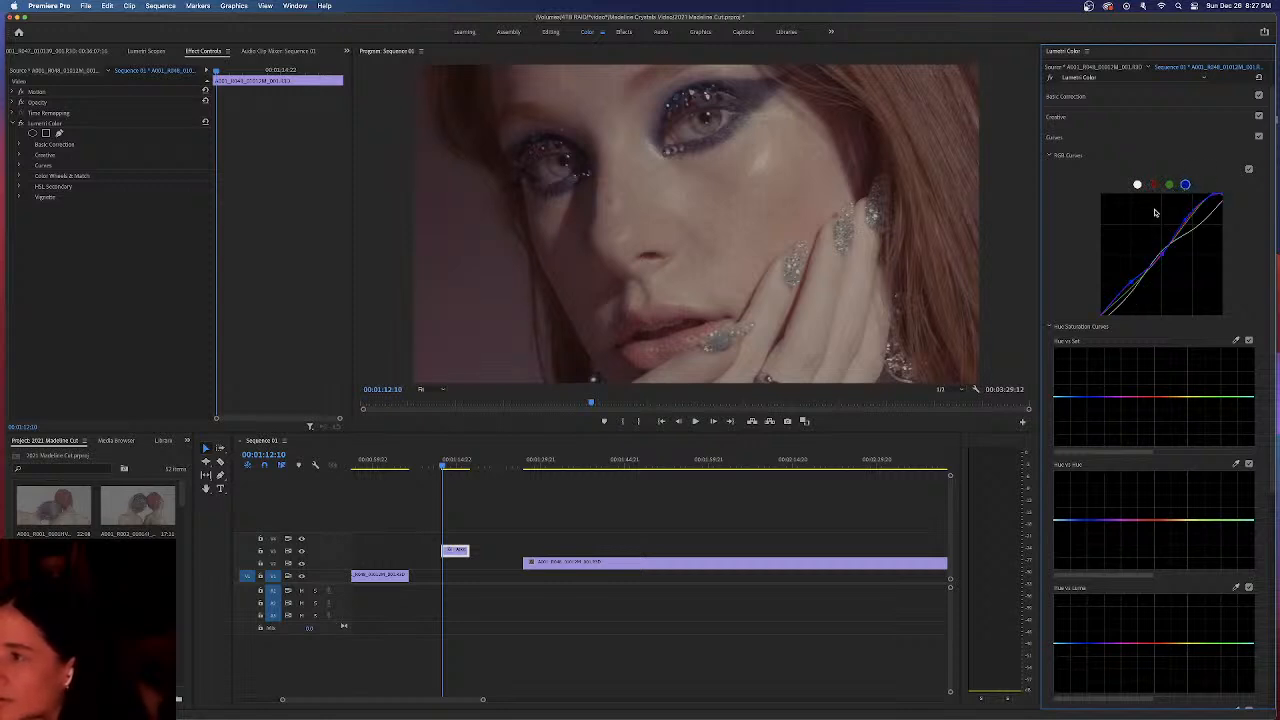
click(1169, 185)
drag(1131, 283, 1133, 287)
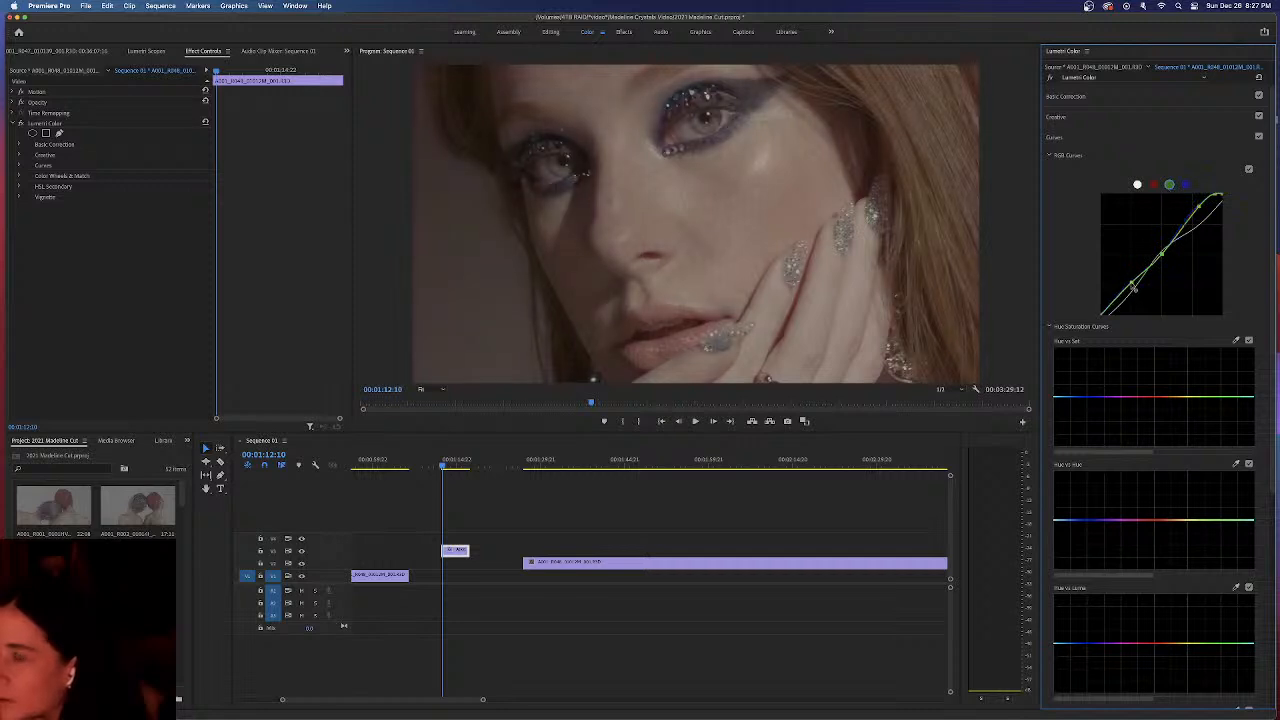
Compare the close-up with the whole Curves section and with only RGB Curves switched off and on
click(1259, 138)
click(1259, 138)
click(1249, 170)
click(1249, 170)
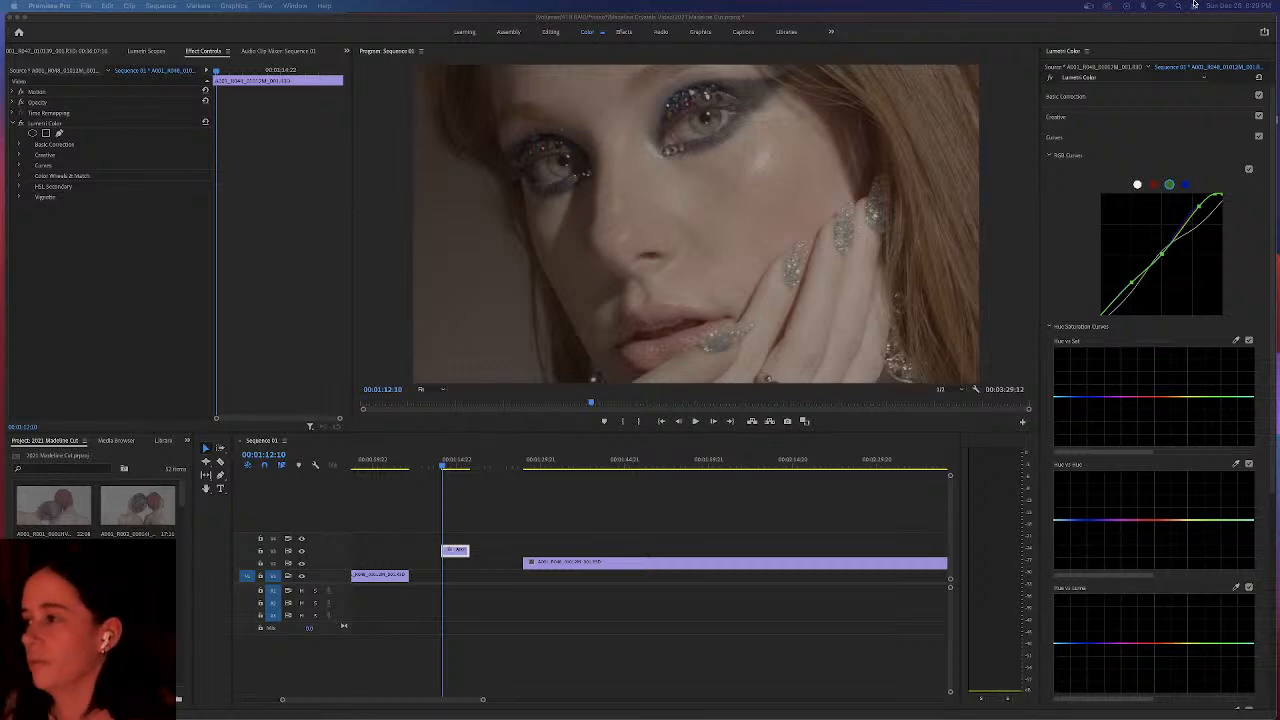
drag(1217, 197, 1219, 199)
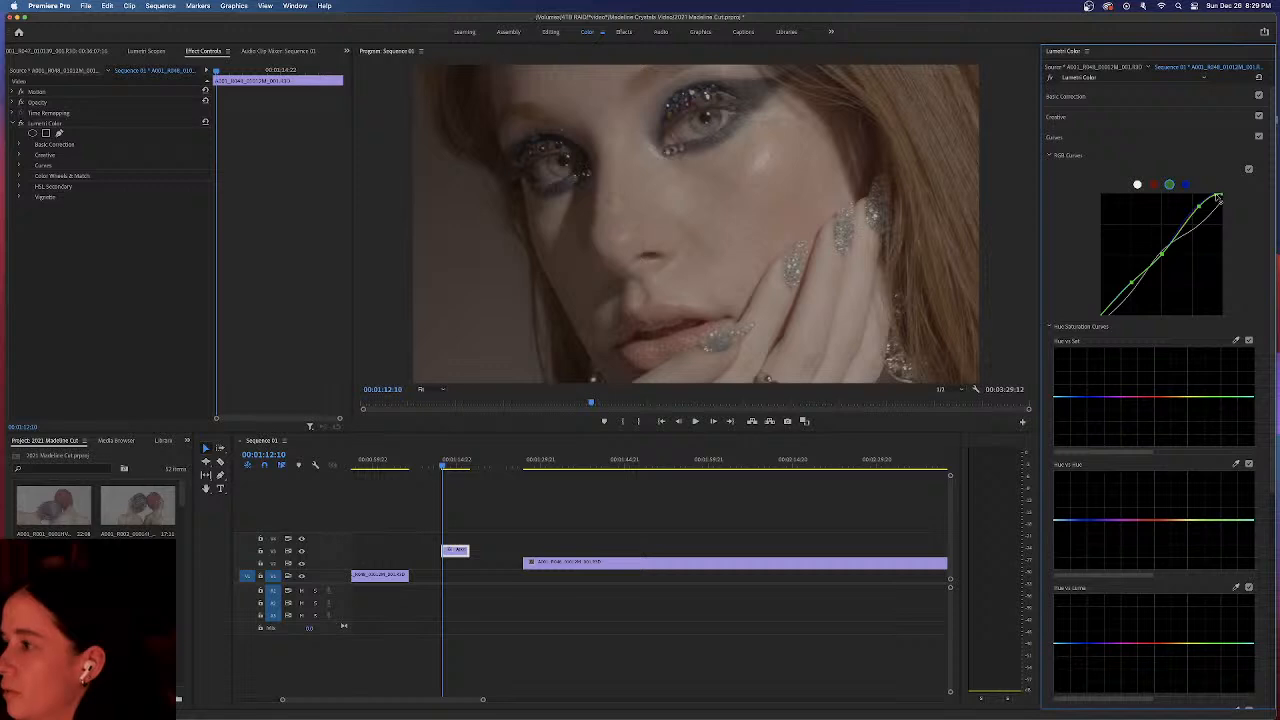
double_click(1217, 198)
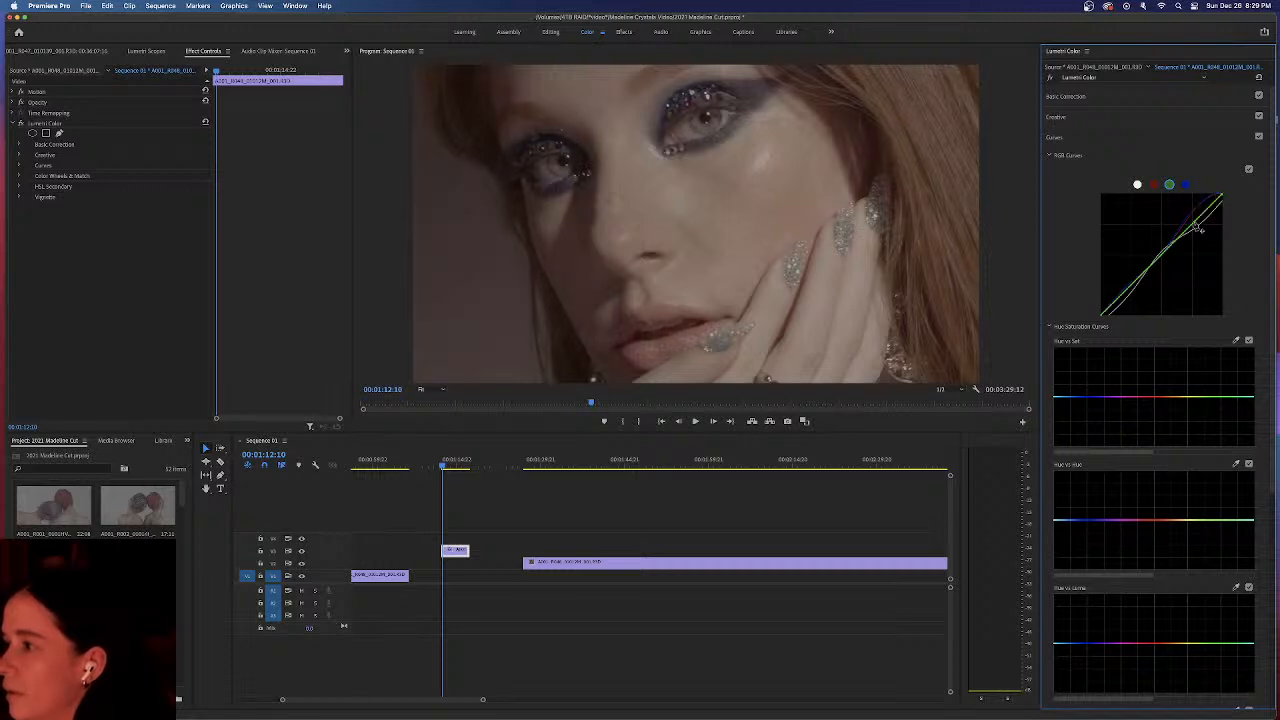
key(super+z)
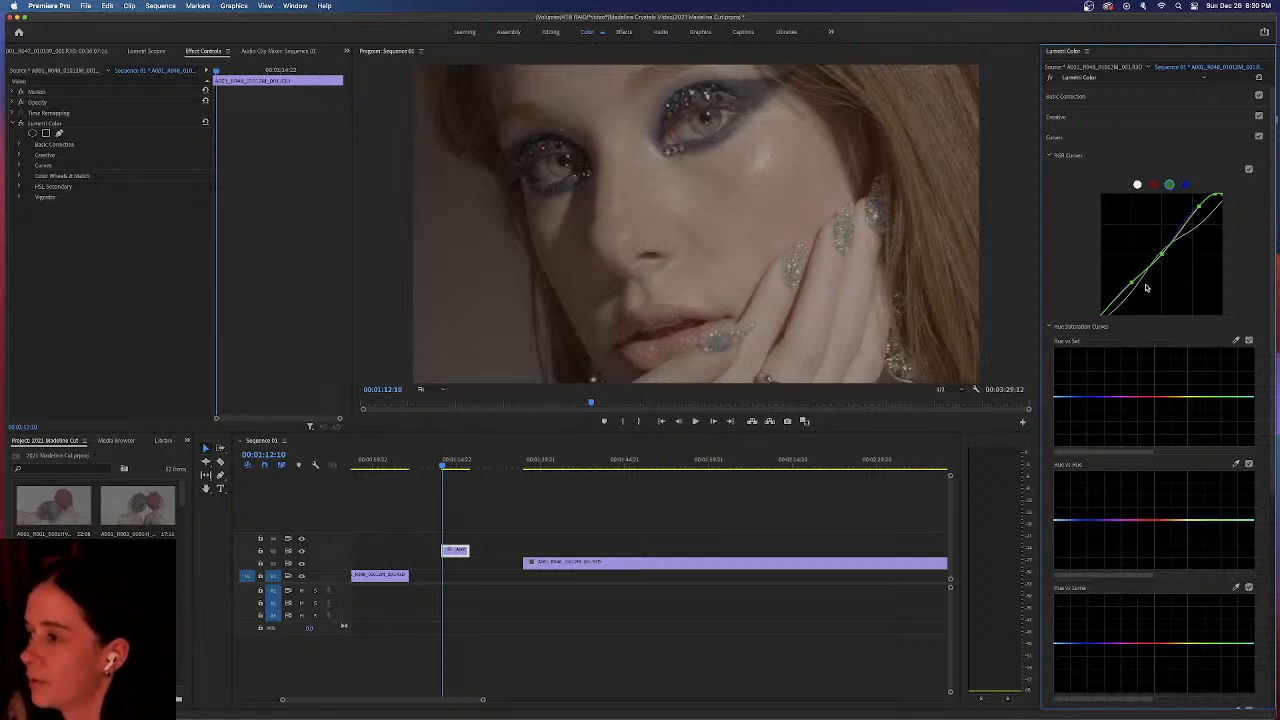
Enlarge the program preview and fine-tune the shadow points of the green, red and blue RGB curves
drag(1136, 284, 1133, 287)
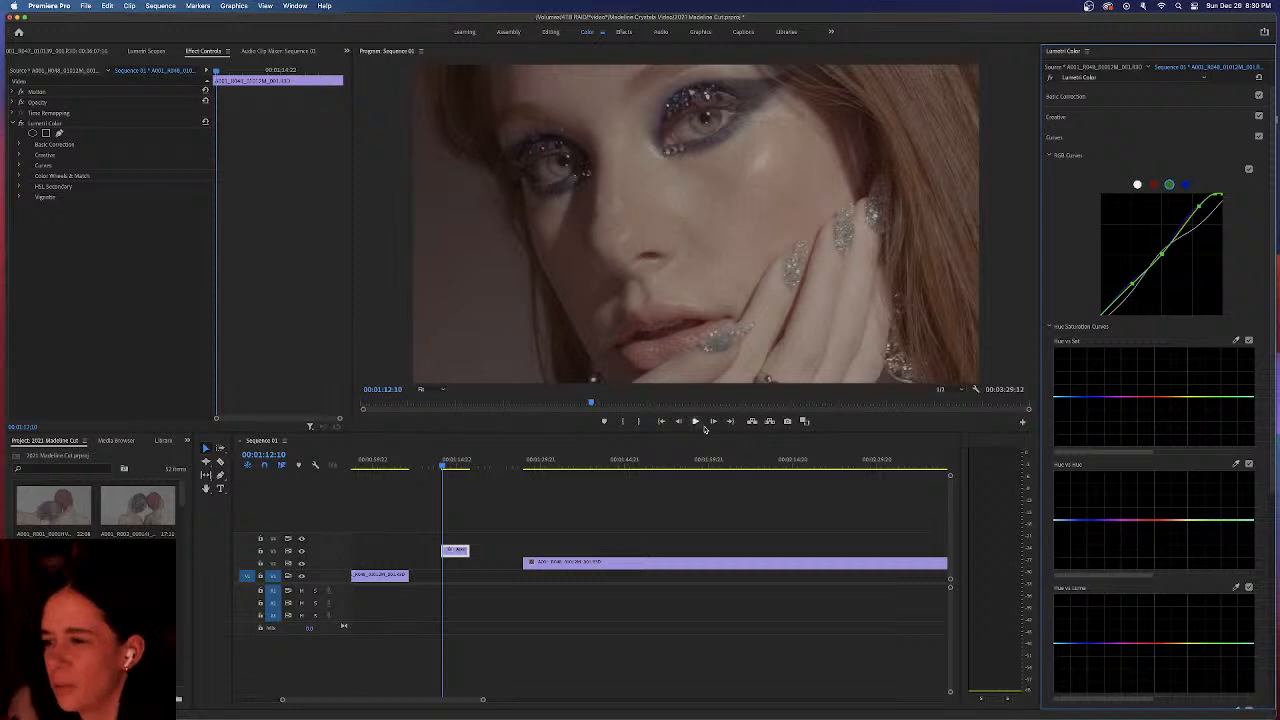
drag(702, 432, 688, 575)
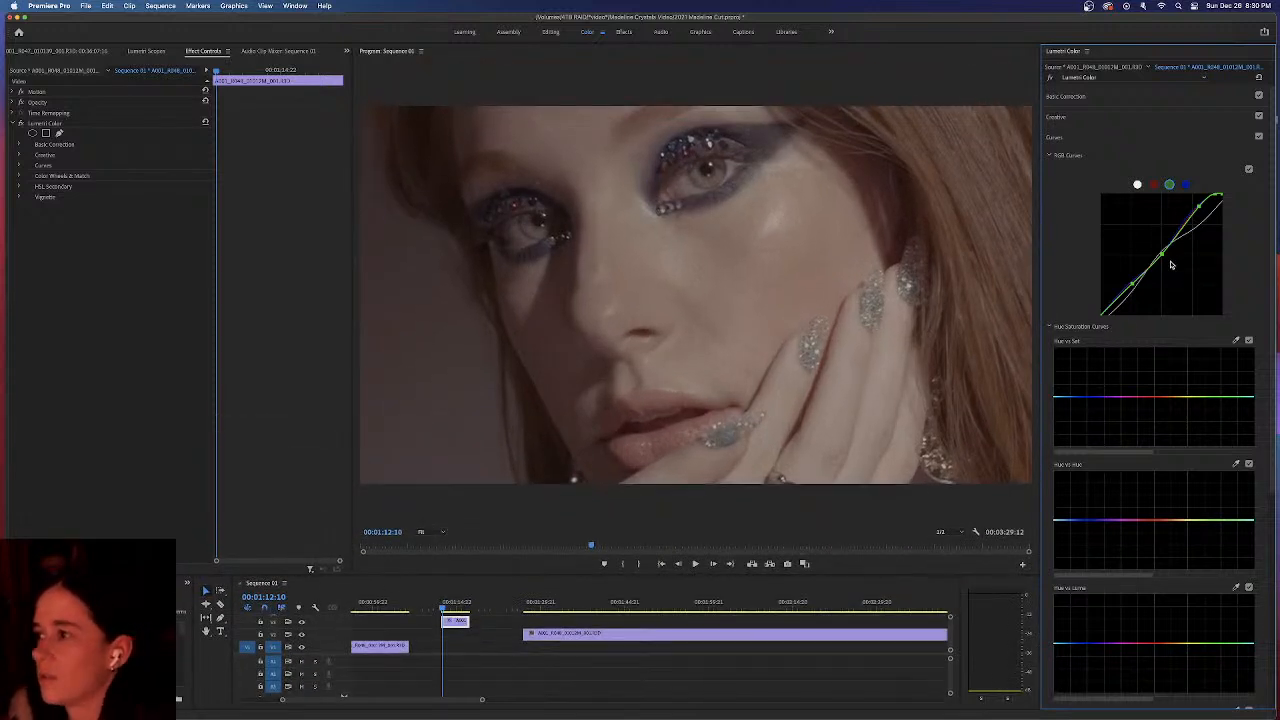
click(1153, 184)
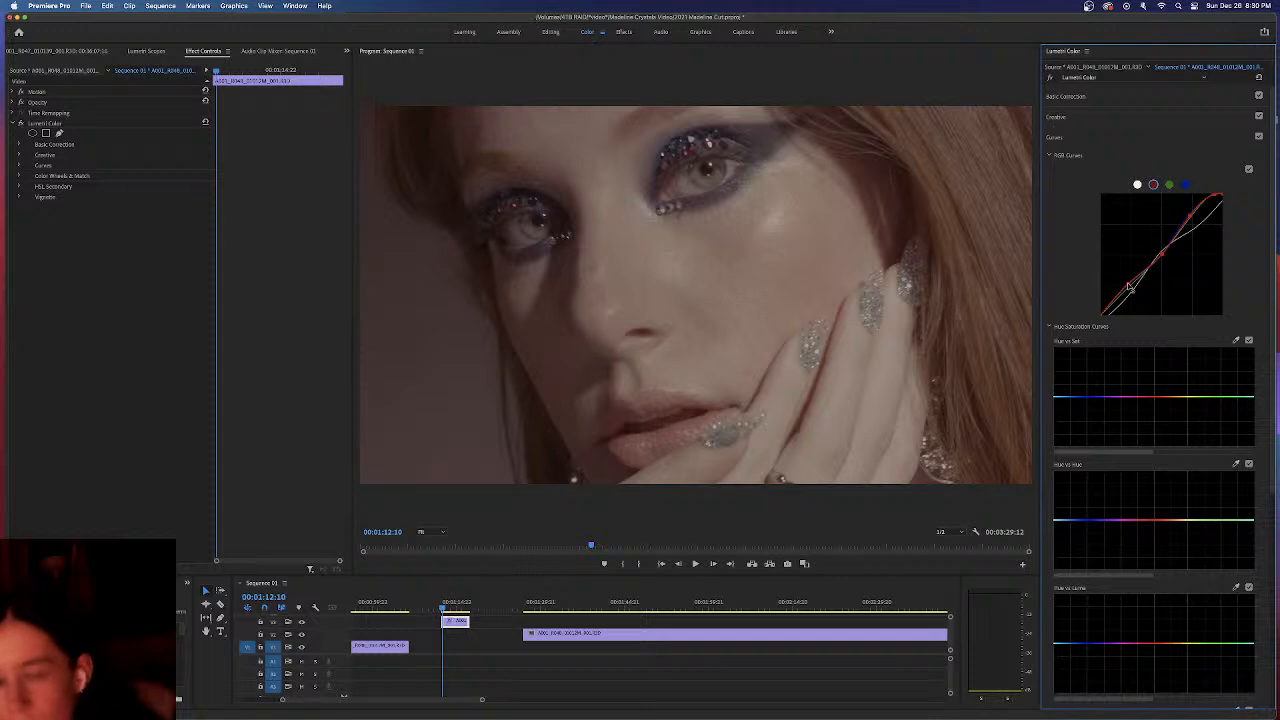
click(1168, 187)
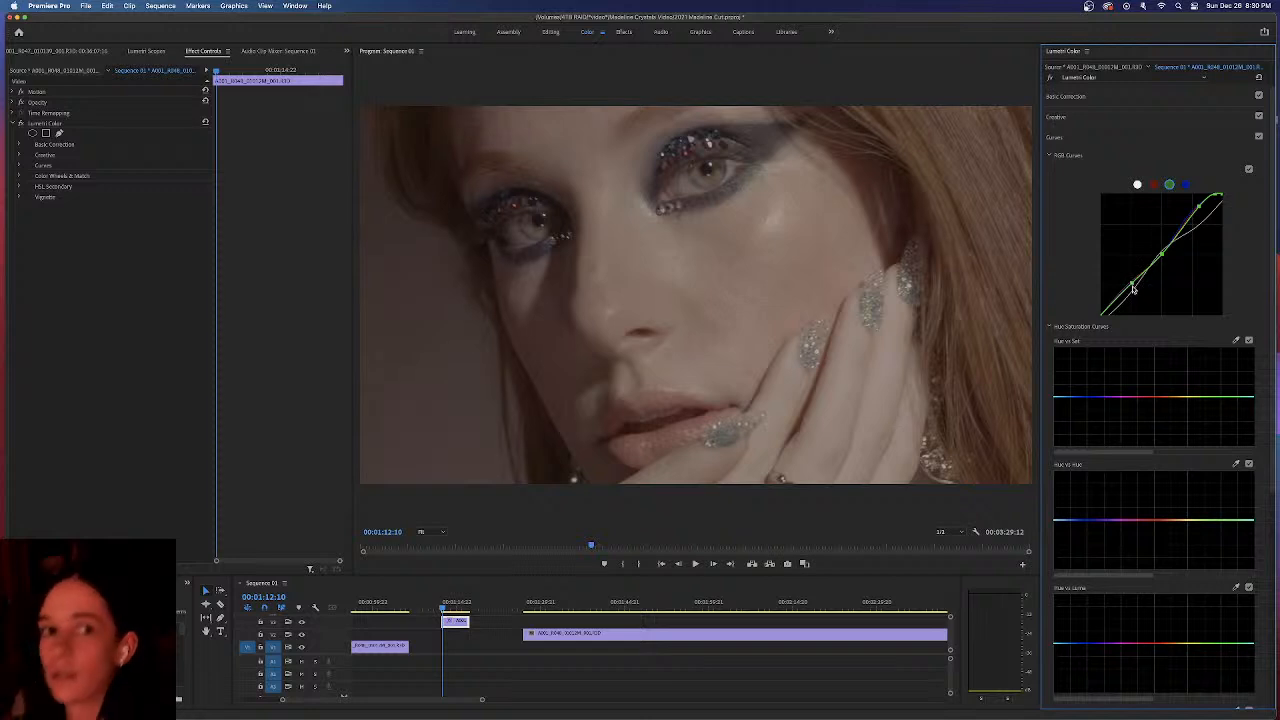
click(1184, 185)
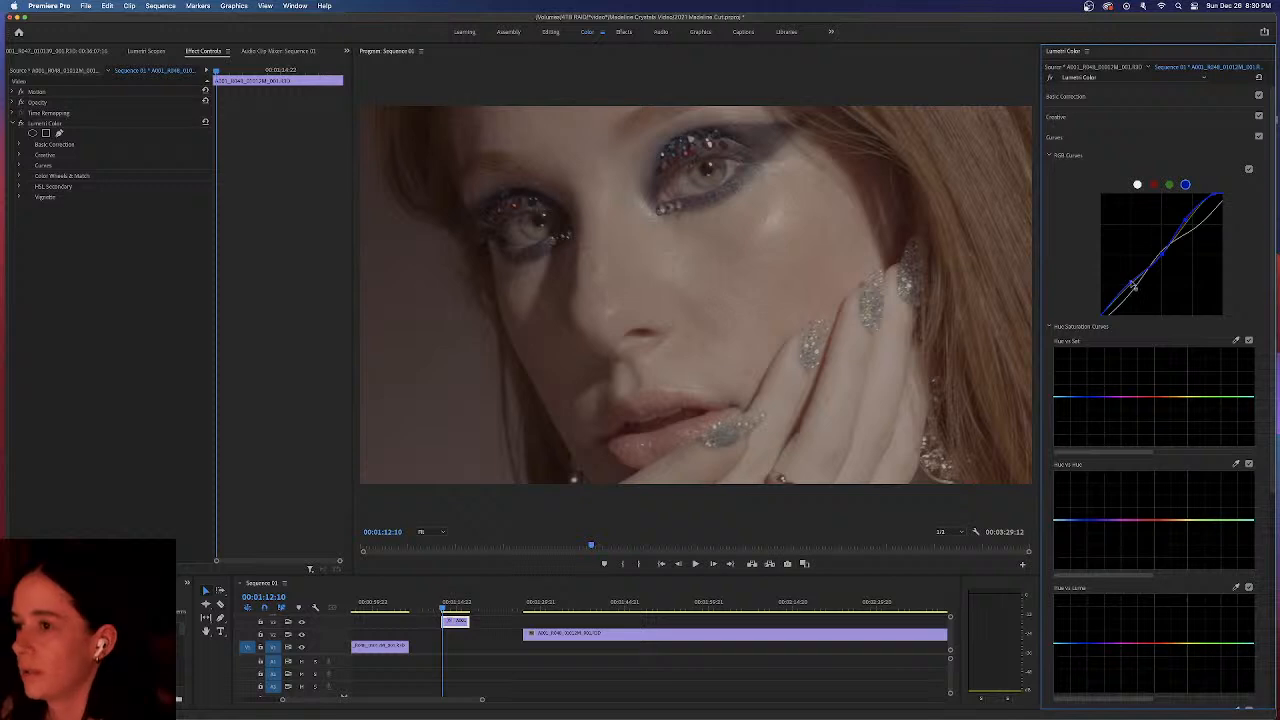
click(1170, 185)
drag(1134, 287, 1135, 289)
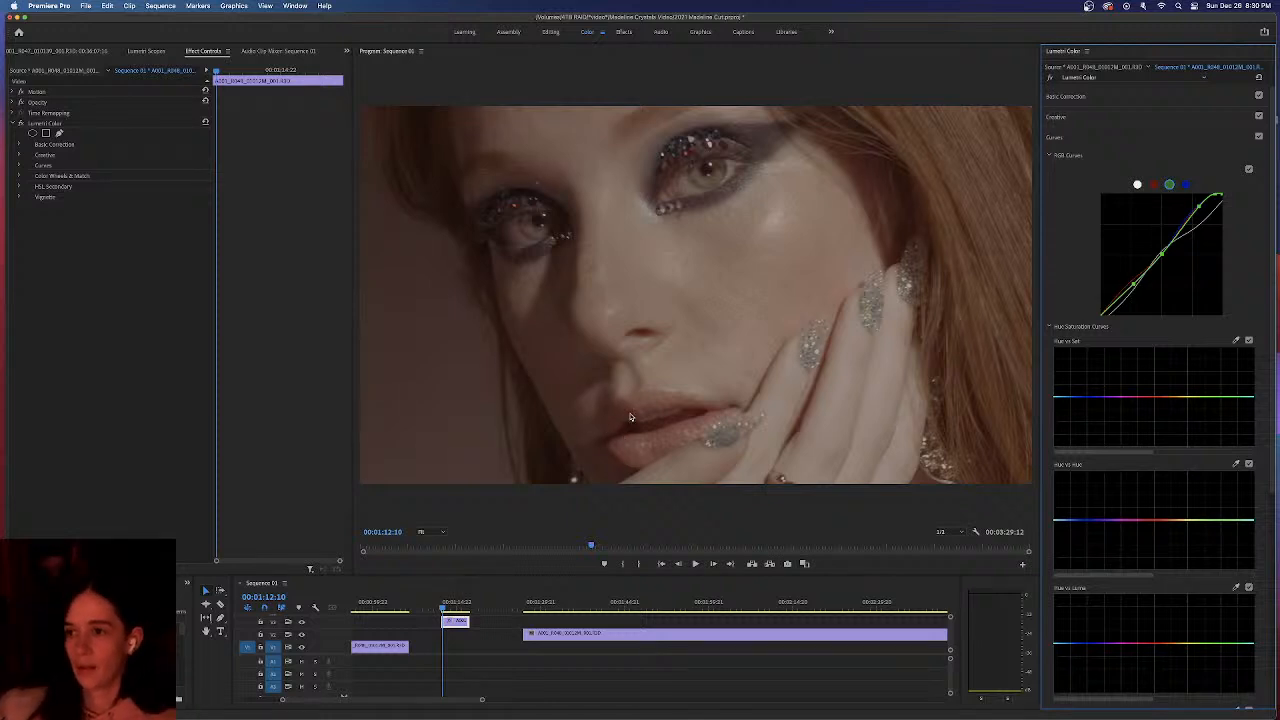
Preview the close-up in motion and lower the shadow point of the red RGB curve slightly
key(space)
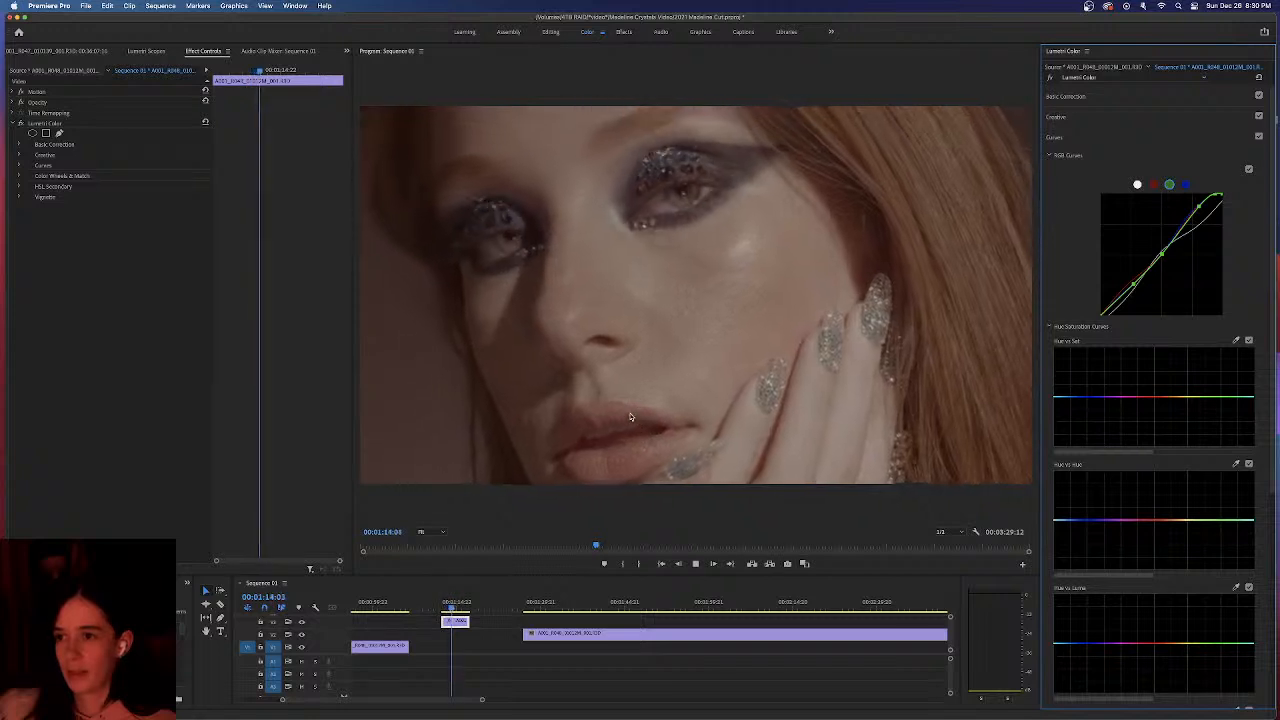
key(space)
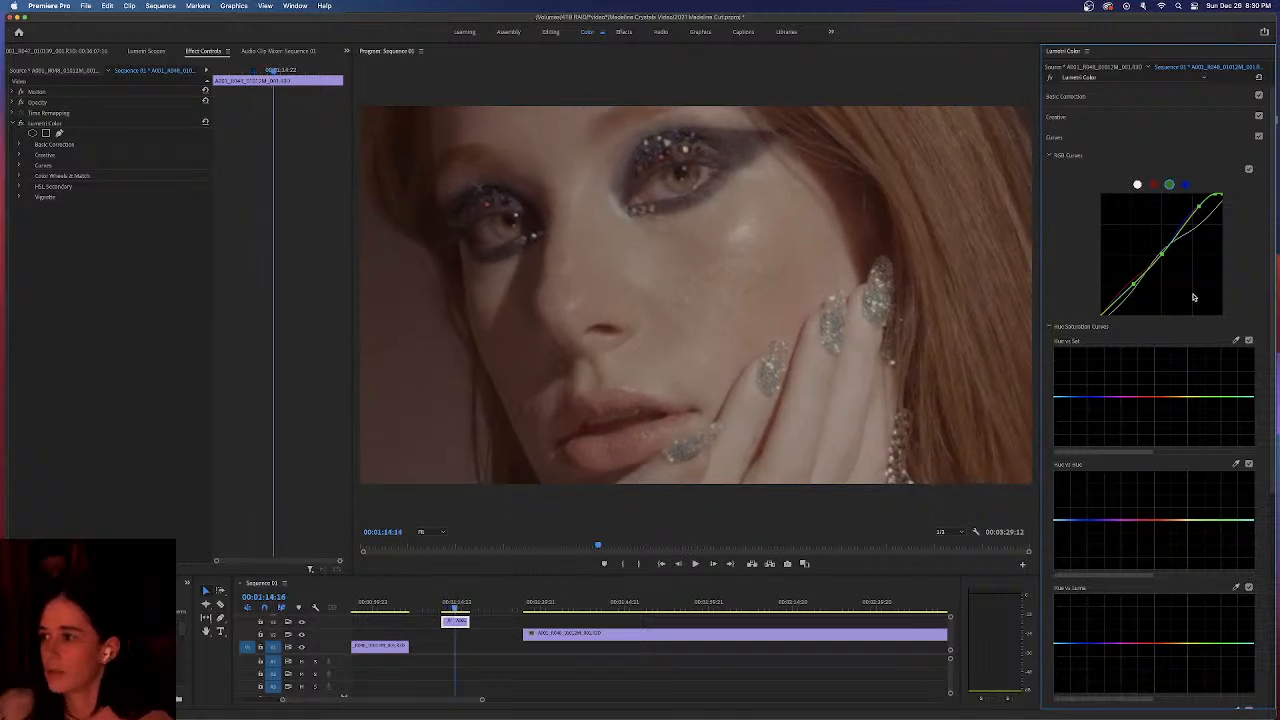
click(1153, 184)
mouse_move(1130, 288)
mouse_down()
mouse_move(1138, 280)
mouse_move(1133, 289)
mouse_up()
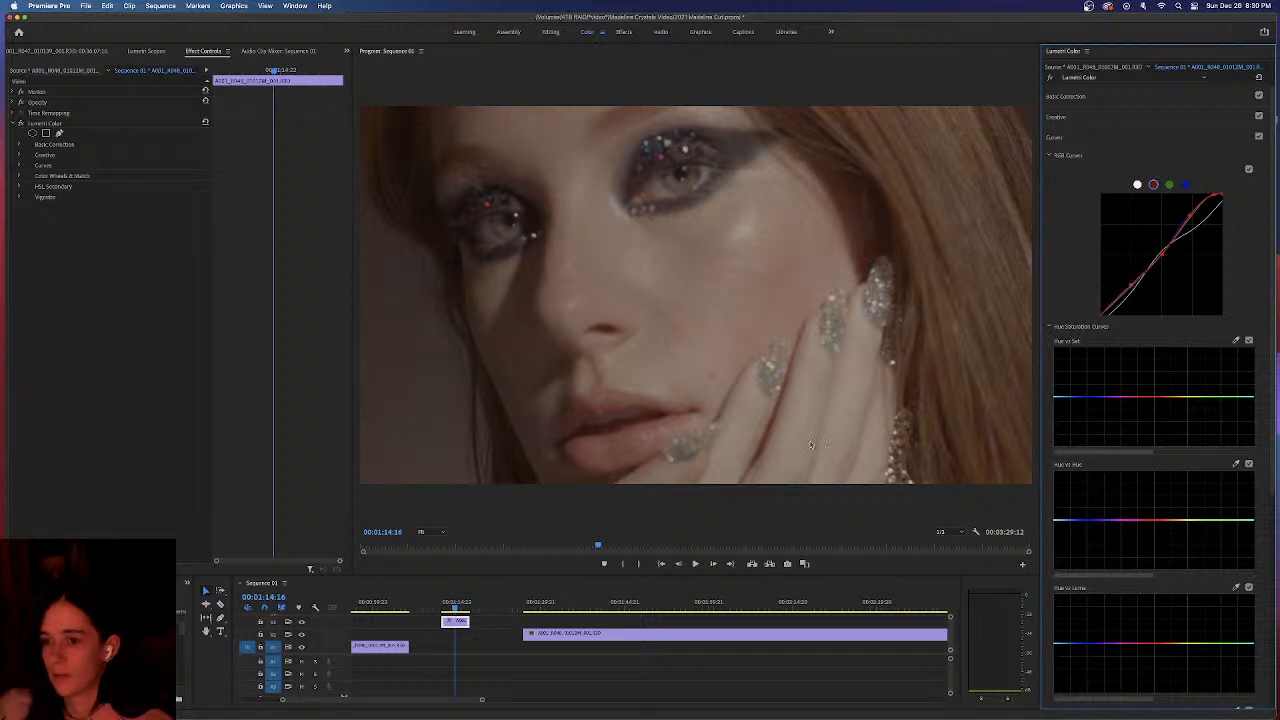
Review the close-up by scrubbing and playing it, and compare it with the Curves section off and on
click(452, 609)
drag(452, 609, 447, 608)
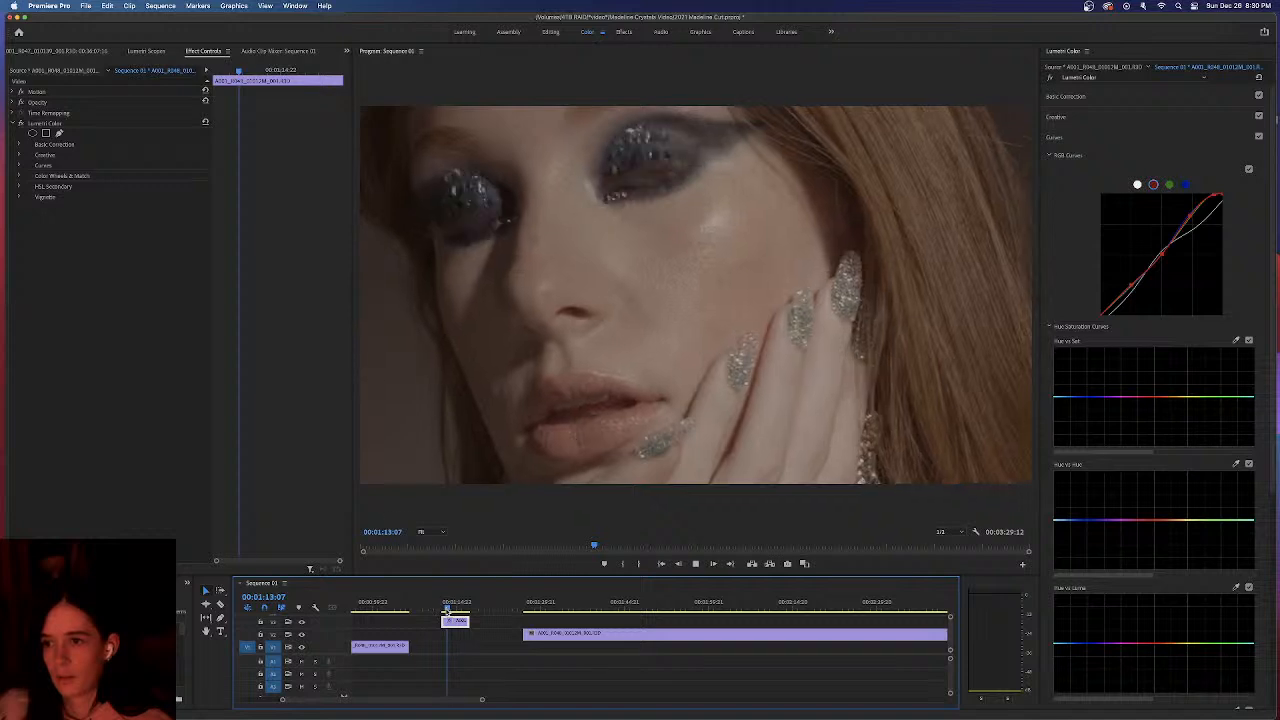
key(space)
drag(459, 608, 443, 608)
click(1259, 137)
click(1259, 137)
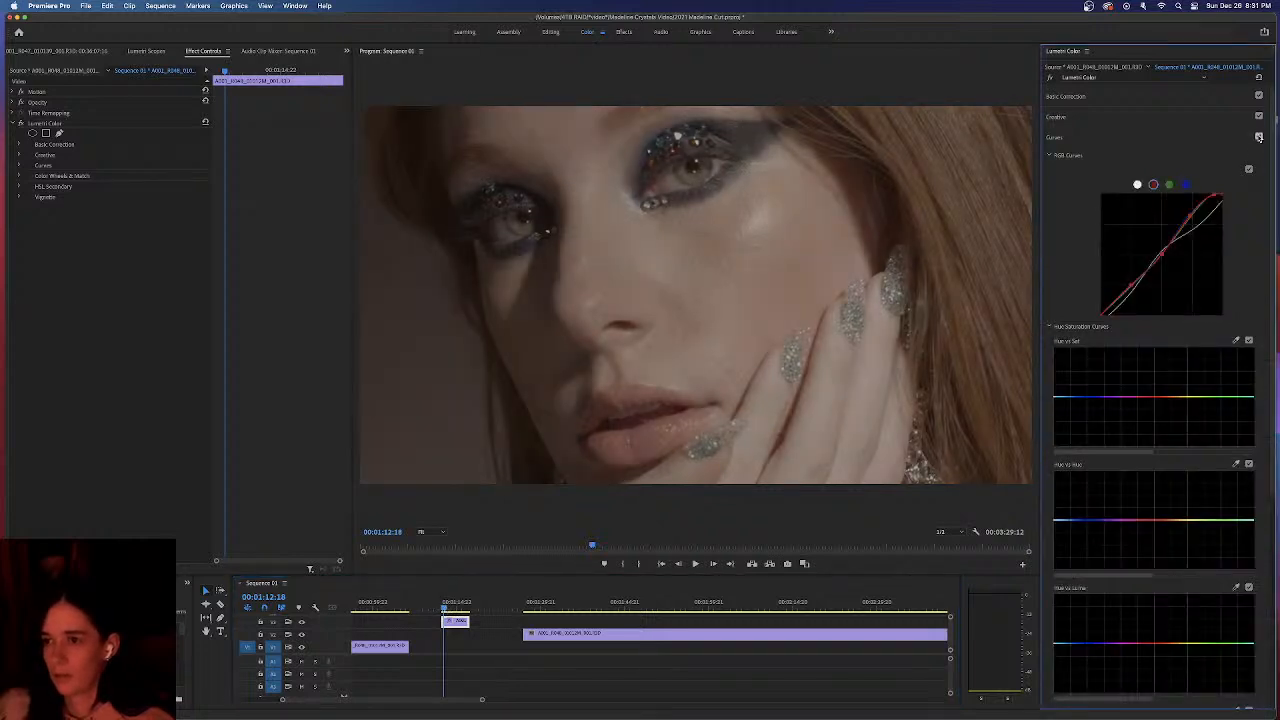
Refine the highlight points of the green, blue and red RGB curves, bringing the green one down closer to the others
click(1168, 185)
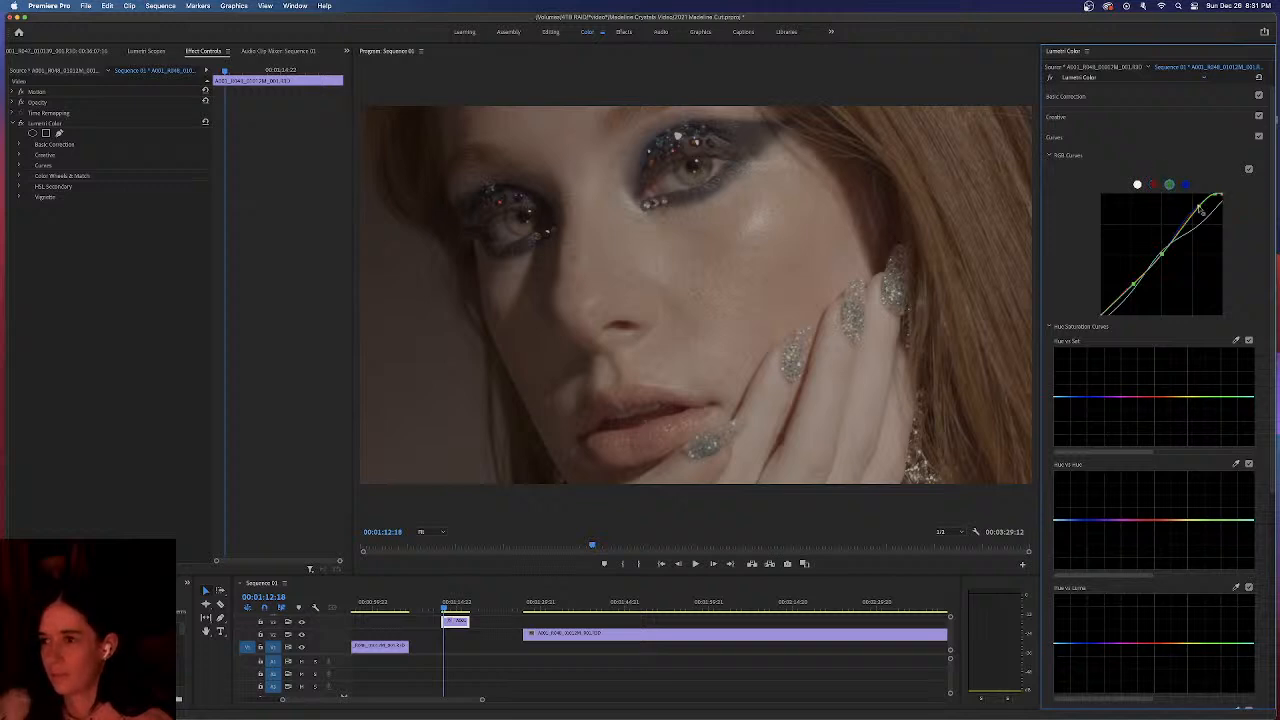
drag(1200, 211, 1198, 212)
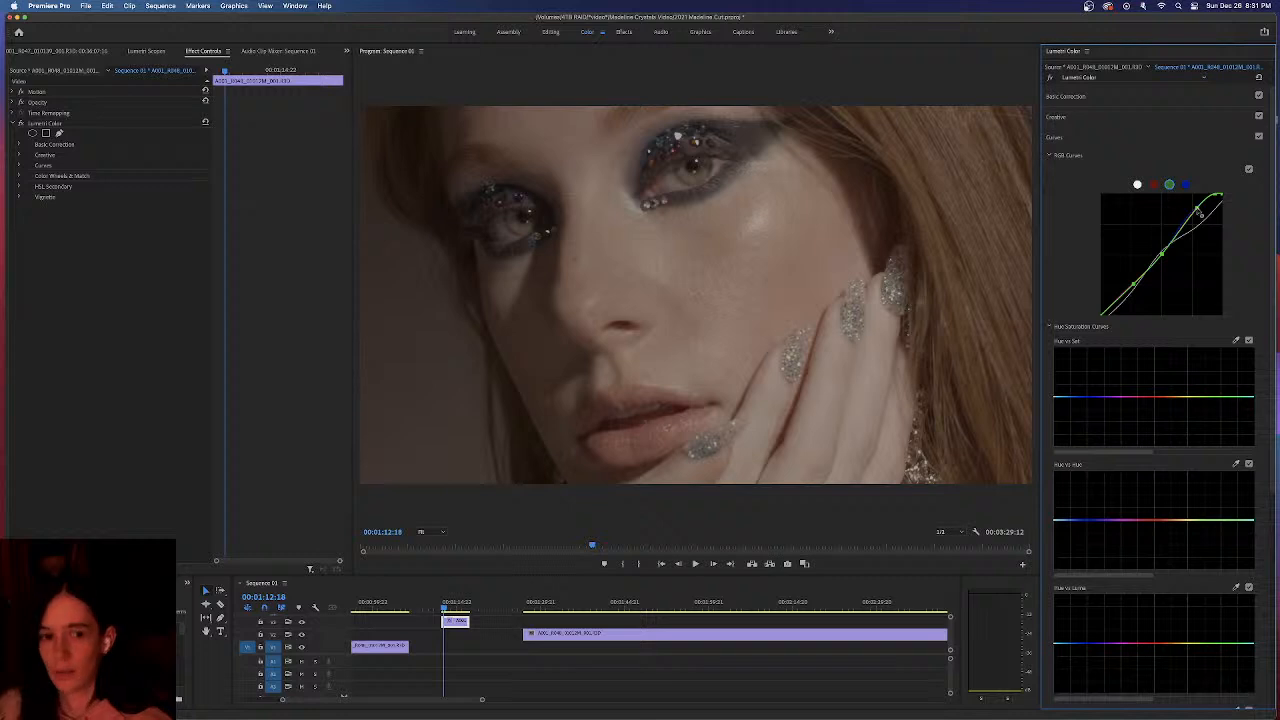
click(1186, 185)
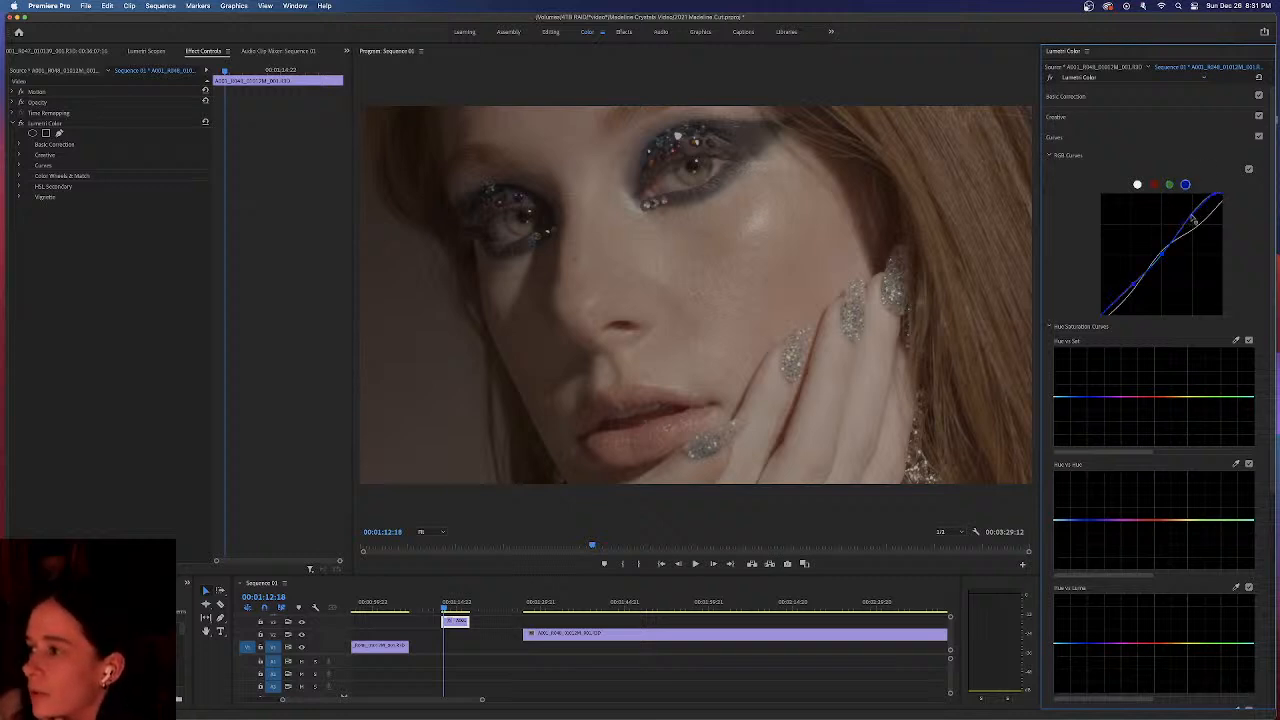
click(1170, 185)
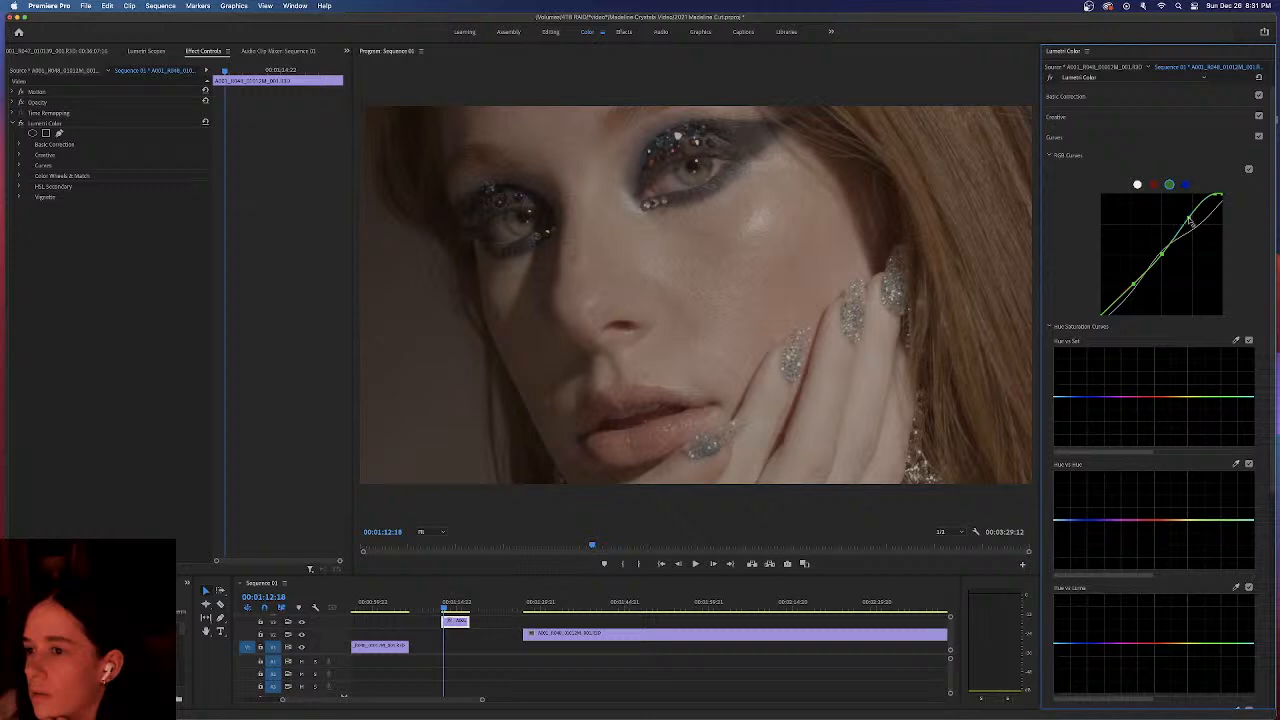
click(1153, 184)
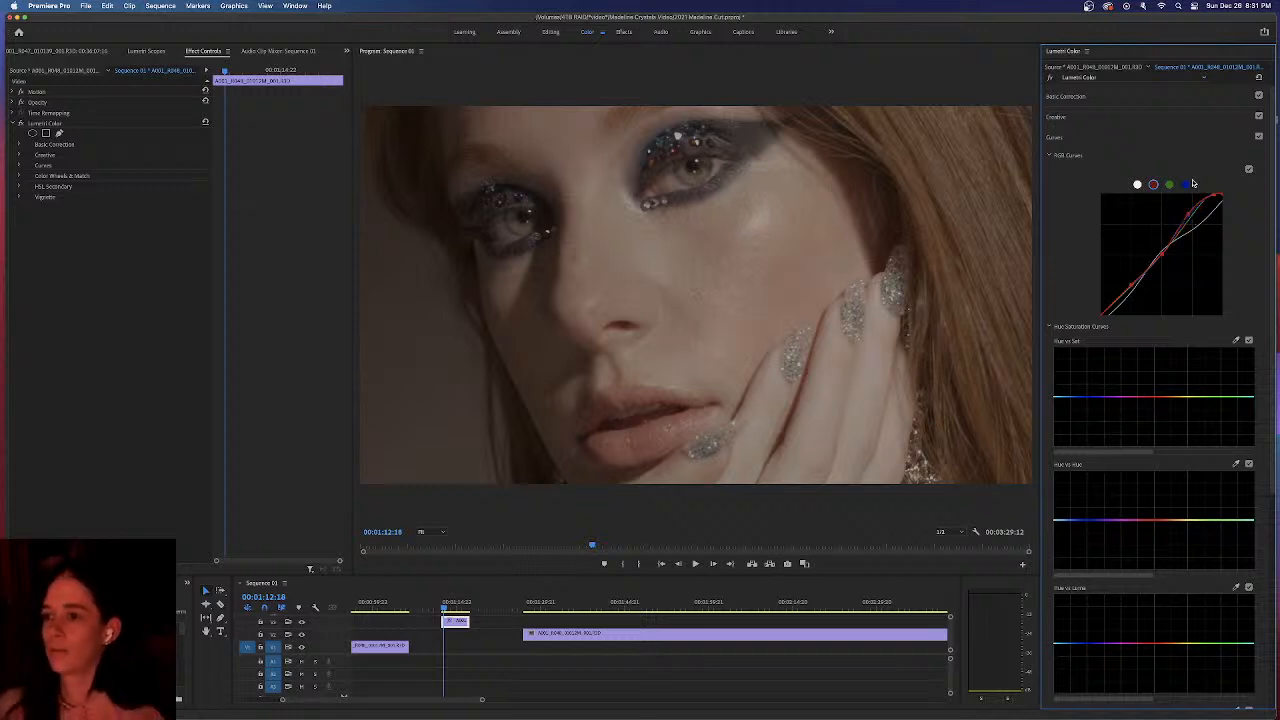
Compare the close-up with only RGB Curves and with the whole Curves section switched off and on
click(1248, 170)
click(1248, 170)
click(1260, 136)
click(1260, 136)
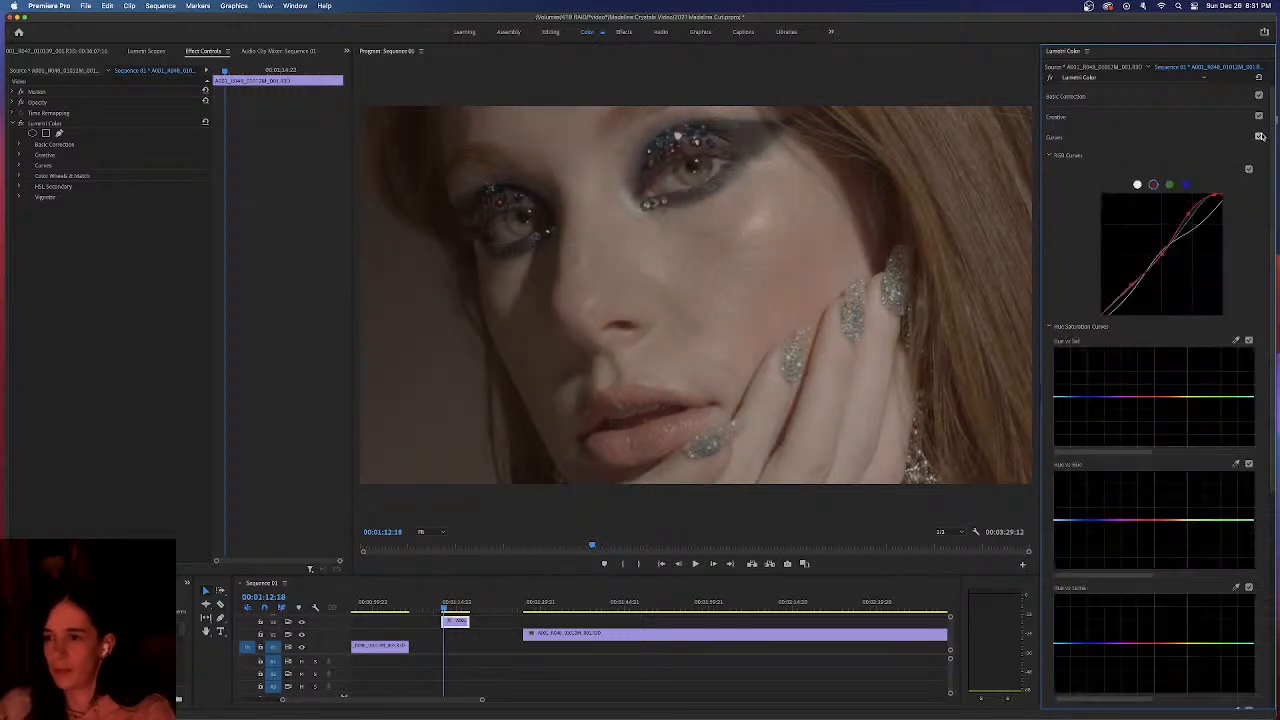
click(1260, 136)
click(1260, 136)
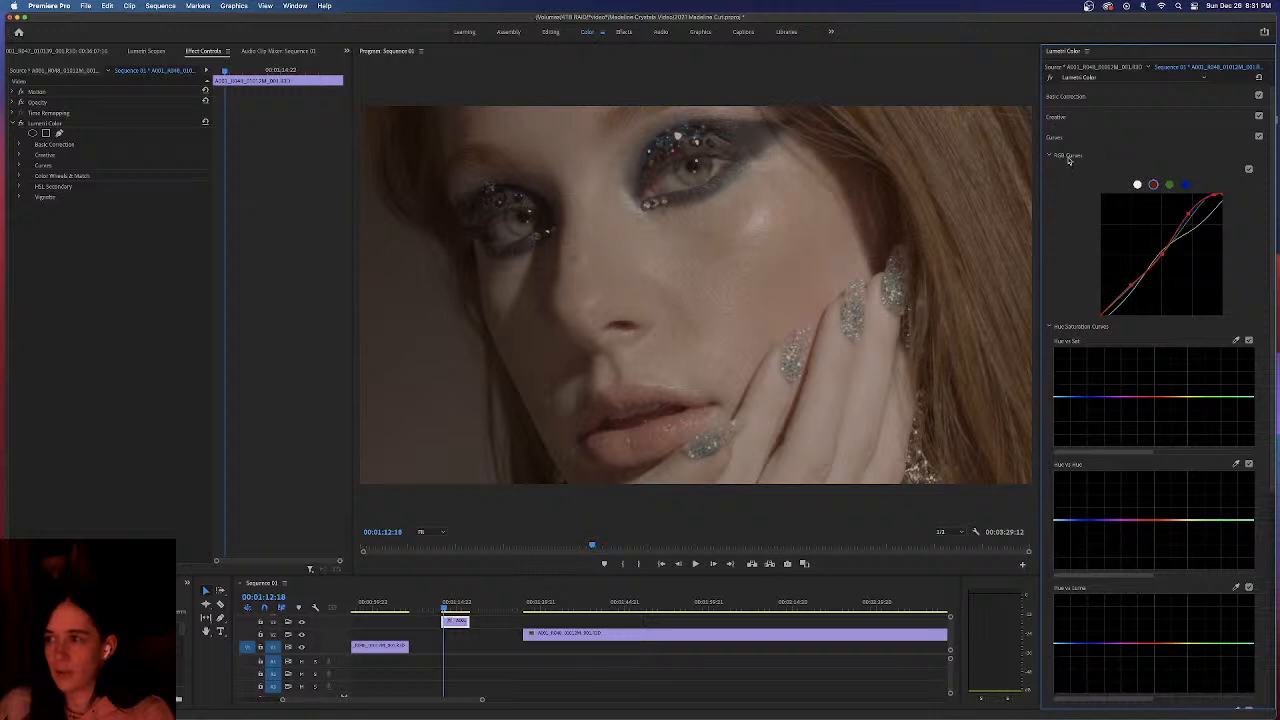
click(1249, 170)
click(1249, 170)
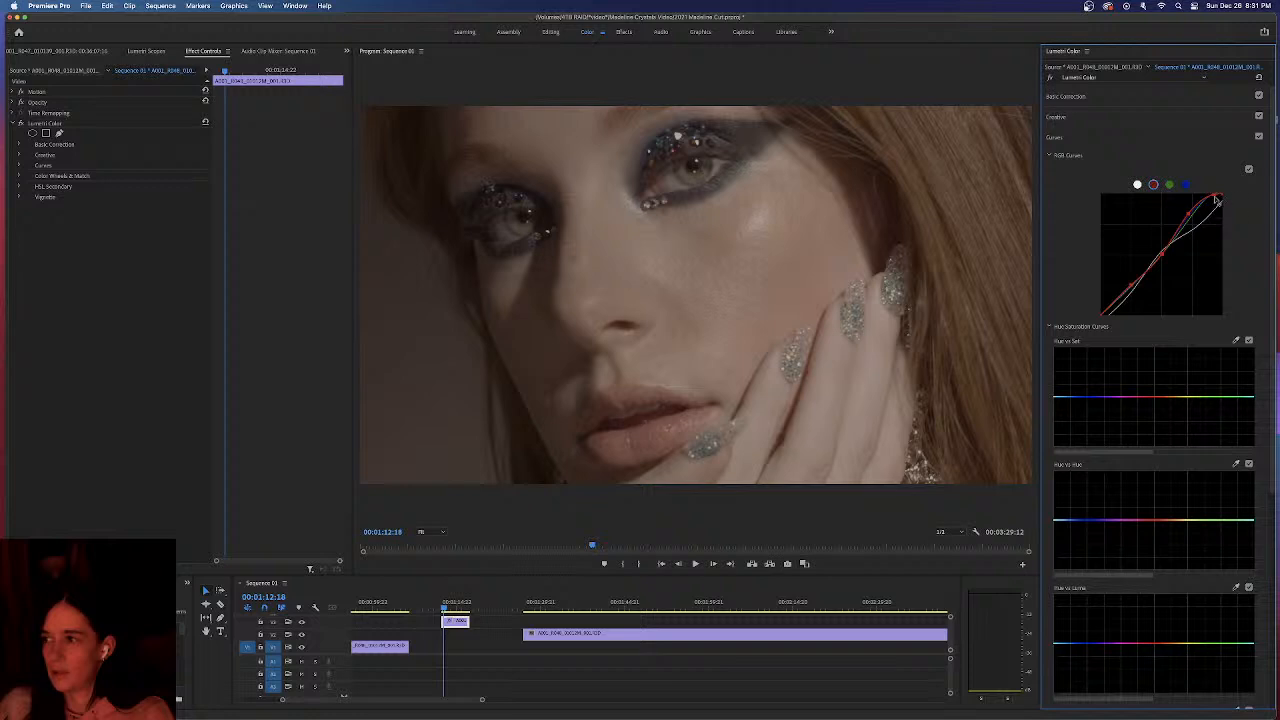
Ease the top ends of the red, green and blue curves toward the white corner and fine-tune their highlight points
click(1169, 185)
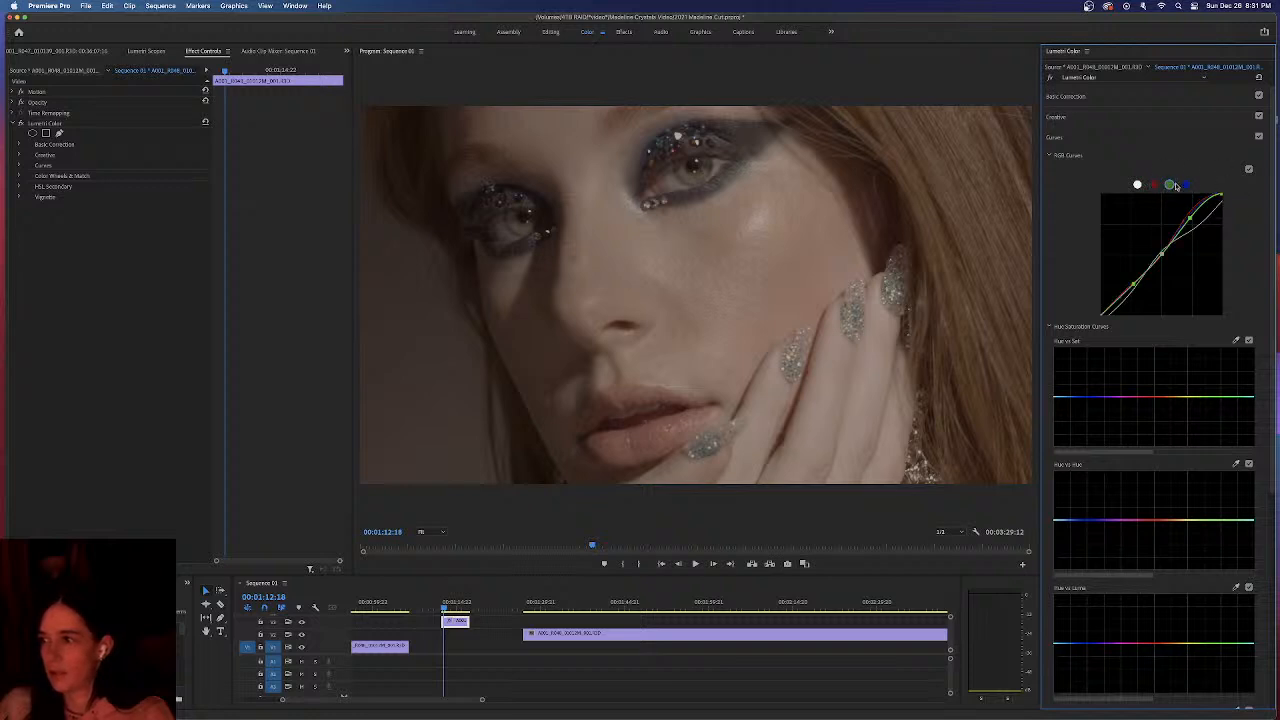
click(1185, 184)
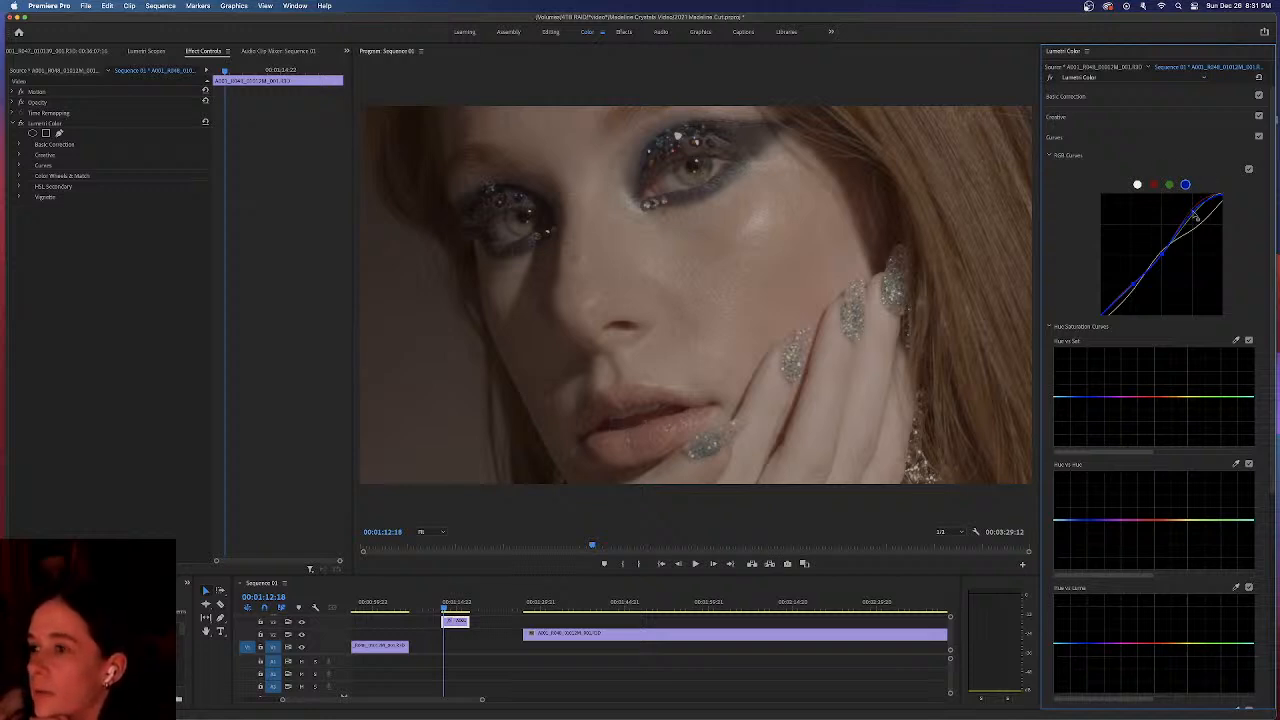
click(1169, 186)
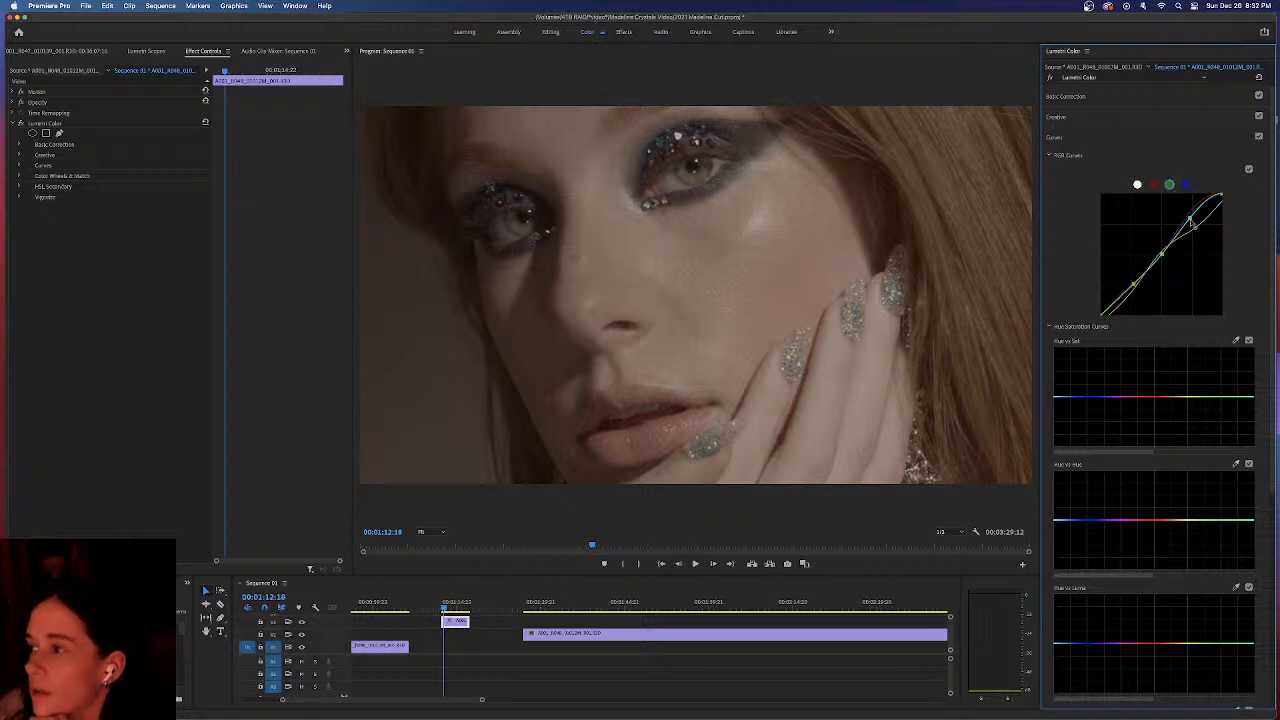
drag(1193, 222, 1195, 222)
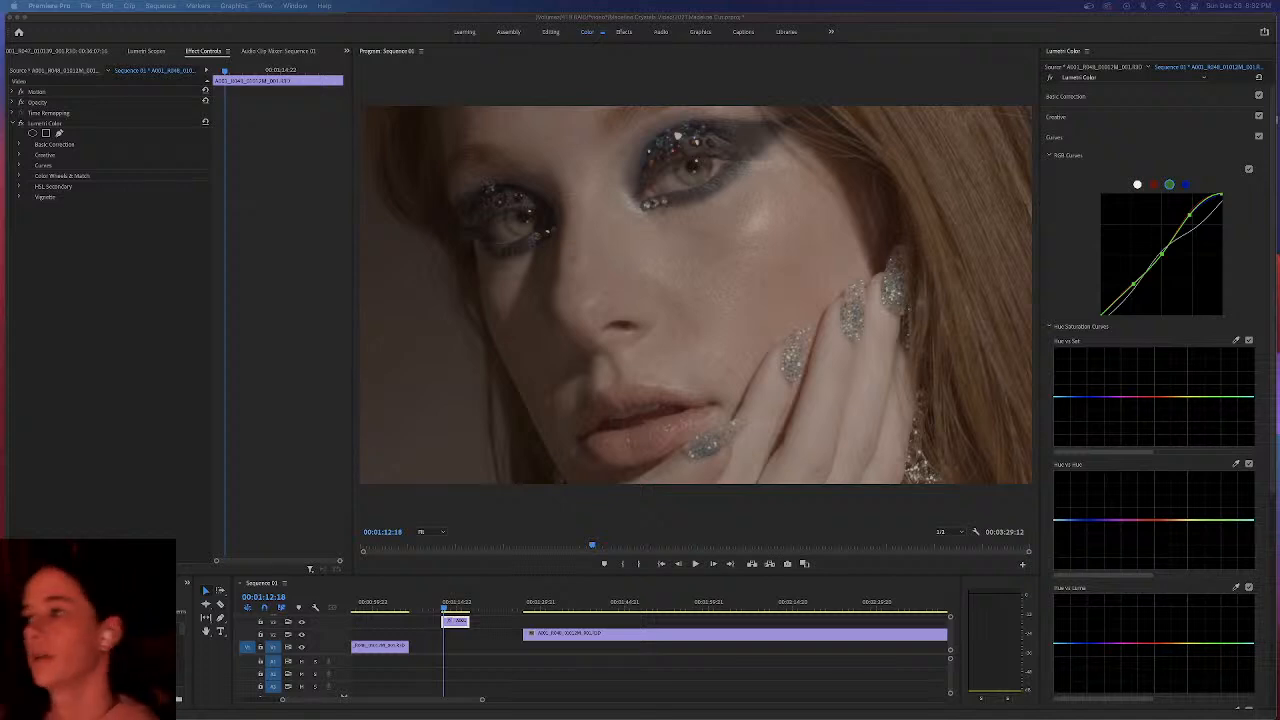
click(1154, 185)
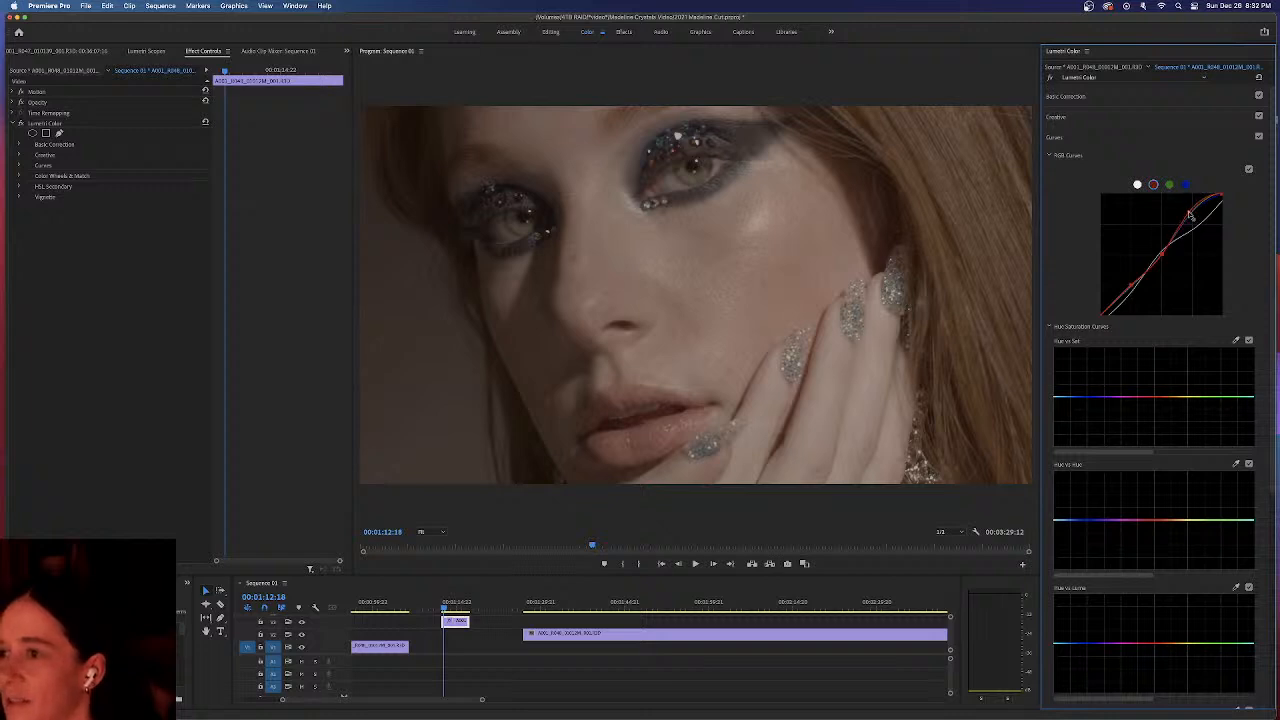
click(1190, 214)
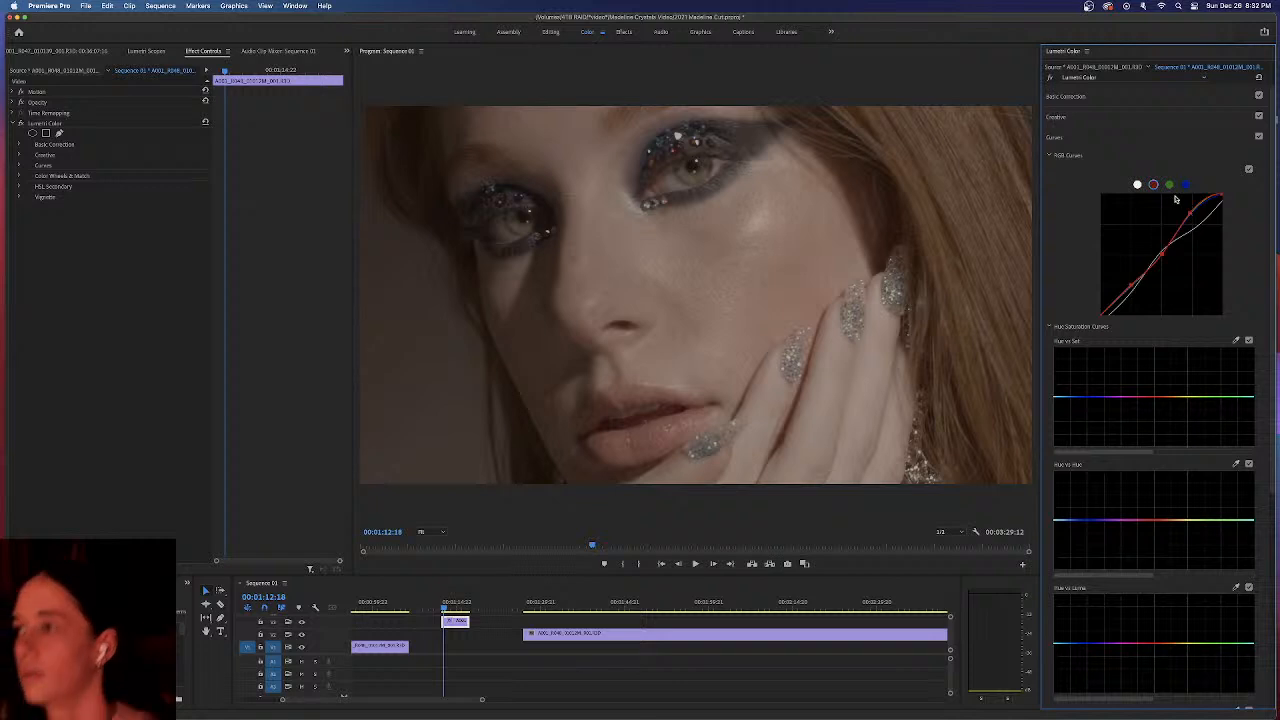
Check the refined highlights by switching the whole Curves section off and on
click(1259, 136)
click(1259, 136)
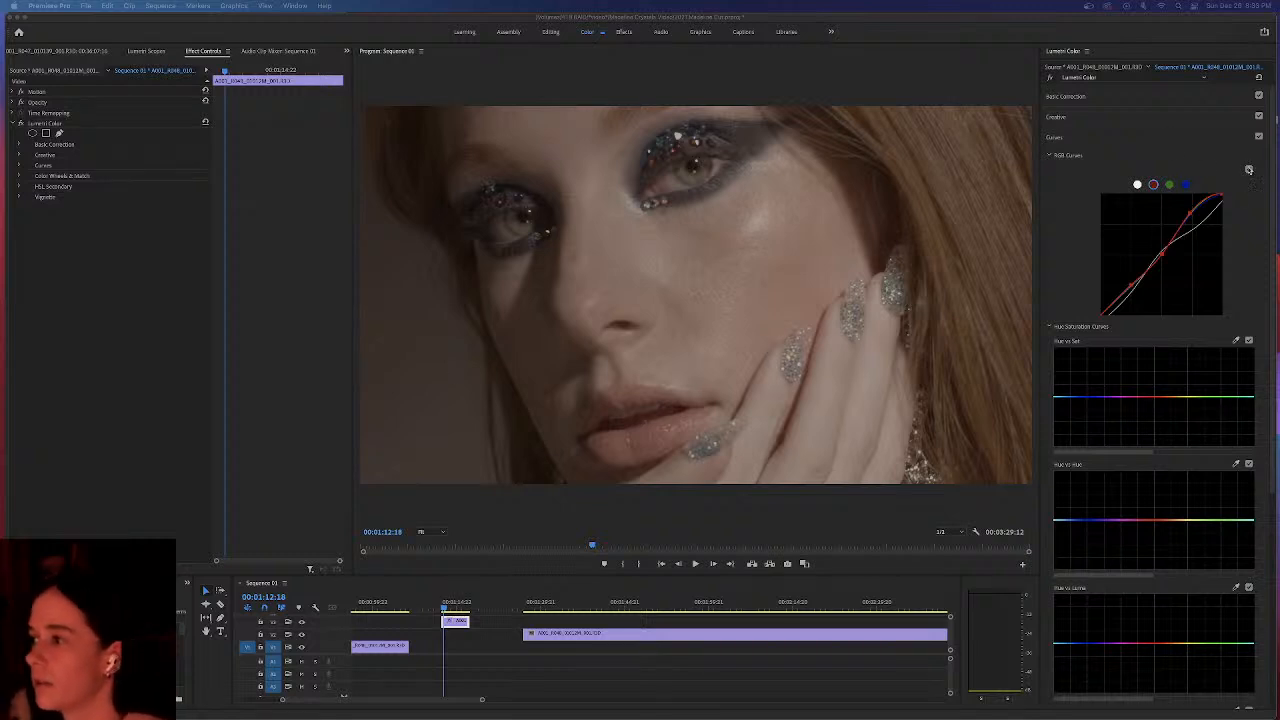
click(1259, 136)
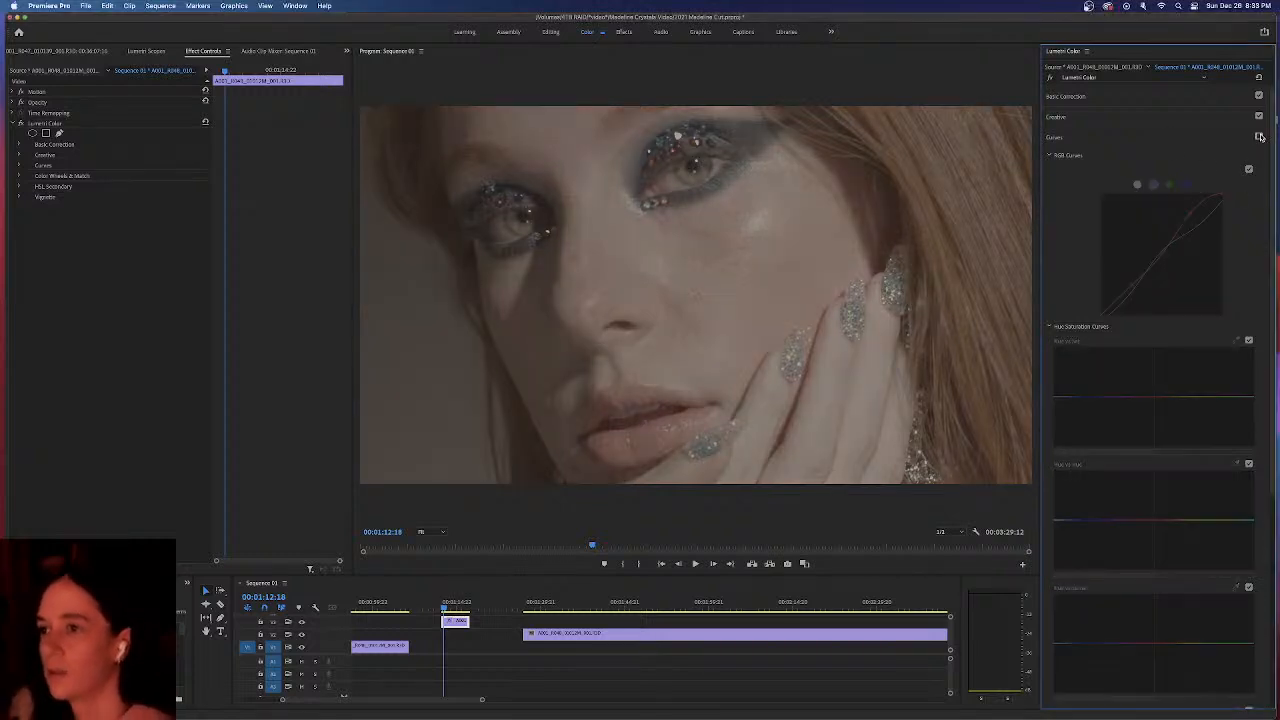
click(1259, 136)
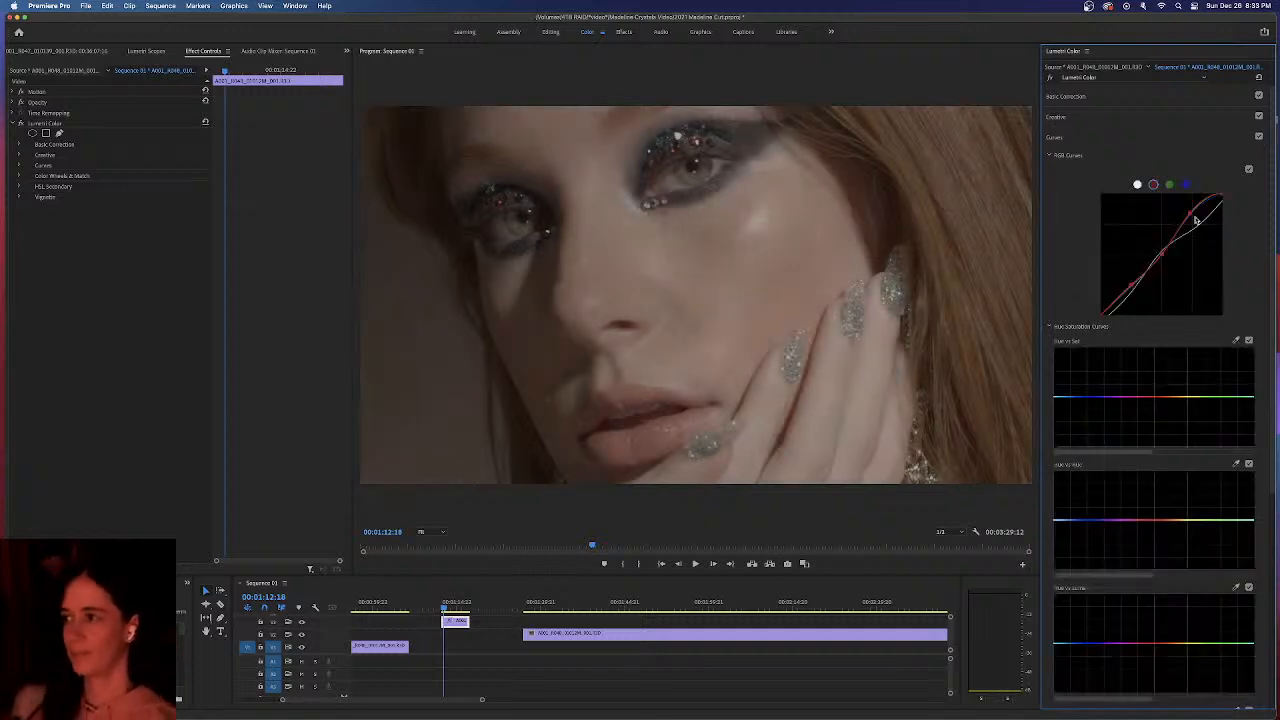
Recheck the red highlight point and nudge the midtone points of the red, green and blue curves slightly upward
drag(1189, 214, 1196, 203)
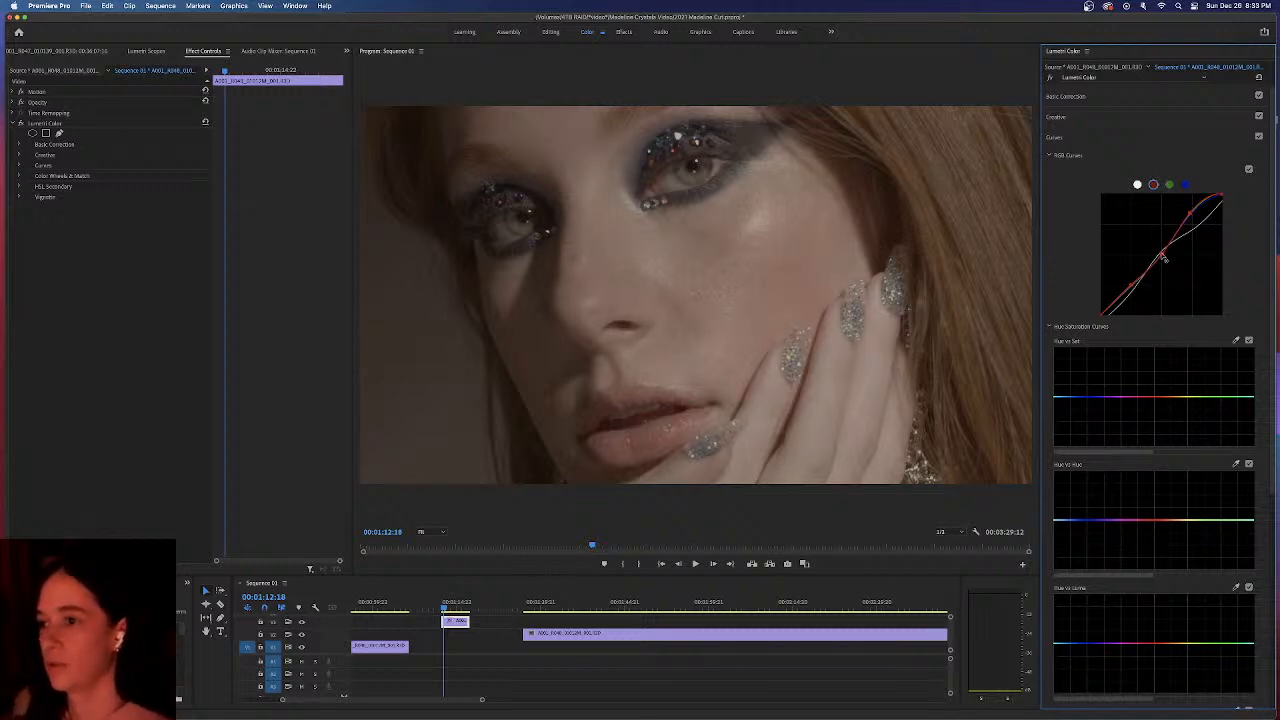
click(1169, 185)
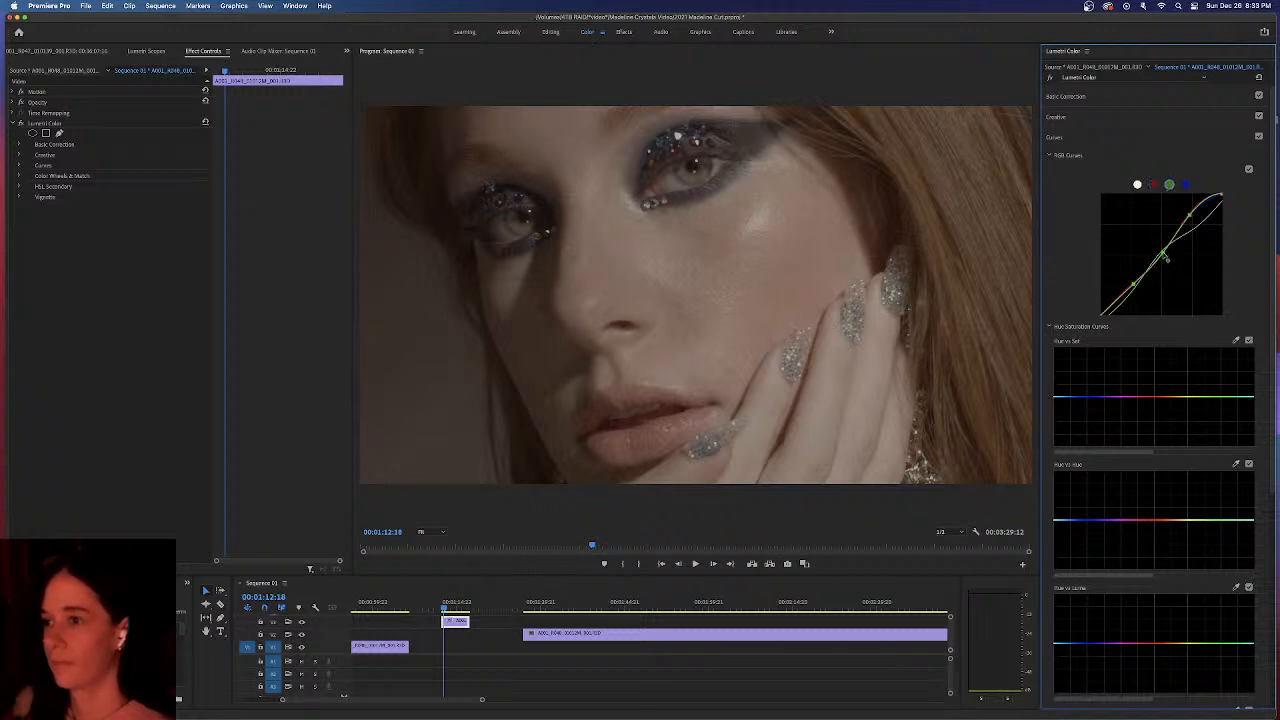
drag(1166, 258, 1165, 257)
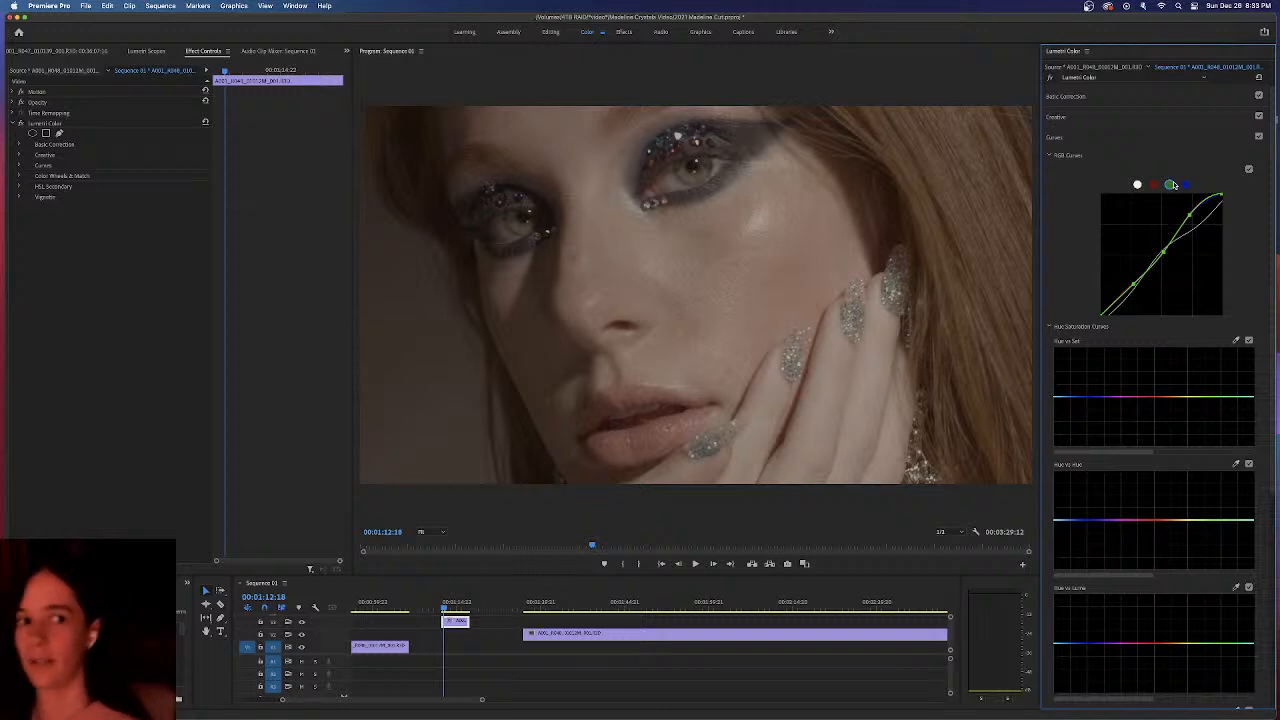
click(1185, 184)
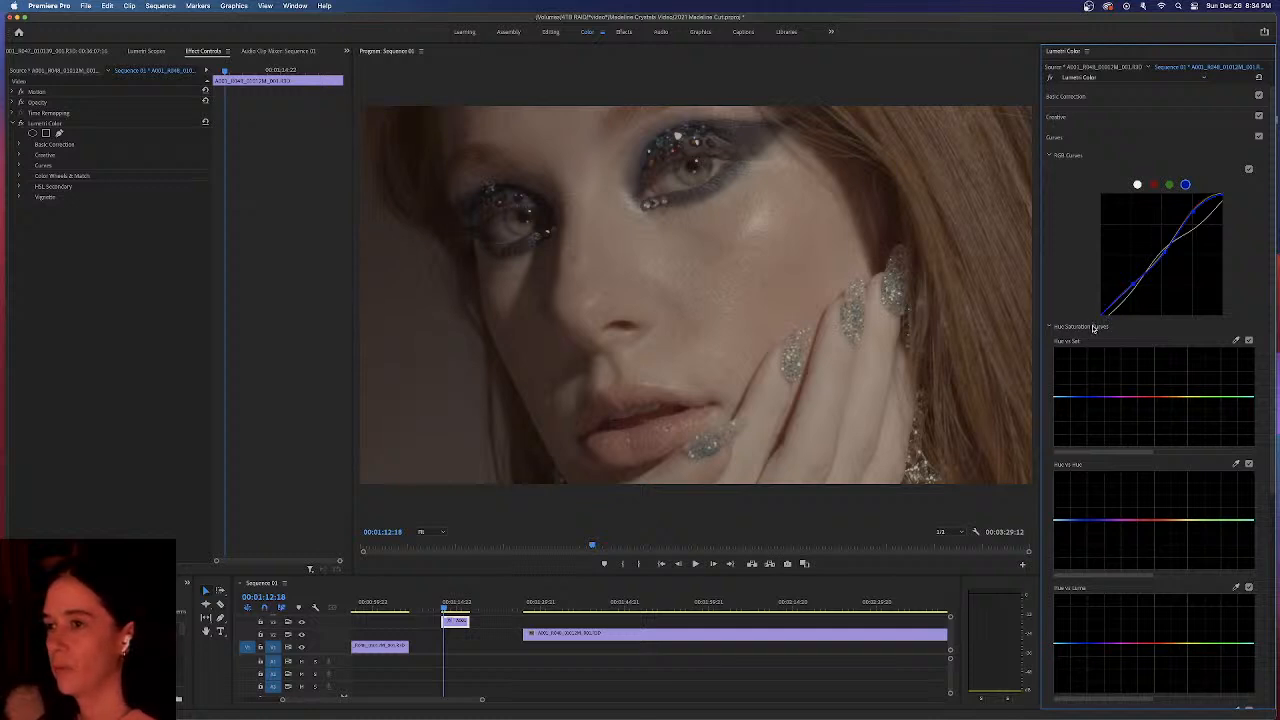
Refine the close-up's basic correction: contrast about 7, highlights about -14, shadows about 5, whites about 19 and blacks about -9
click(14, 125)
click(1092, 97)
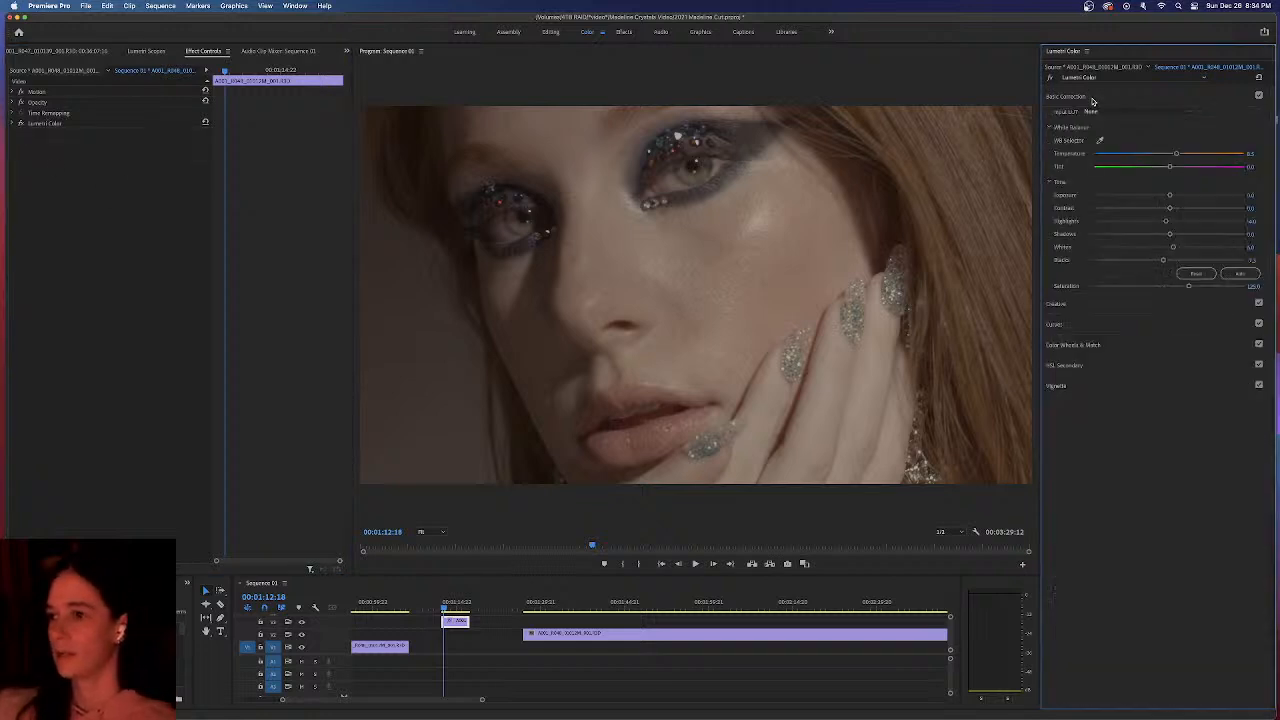
drag(1170, 209, 1175, 209)
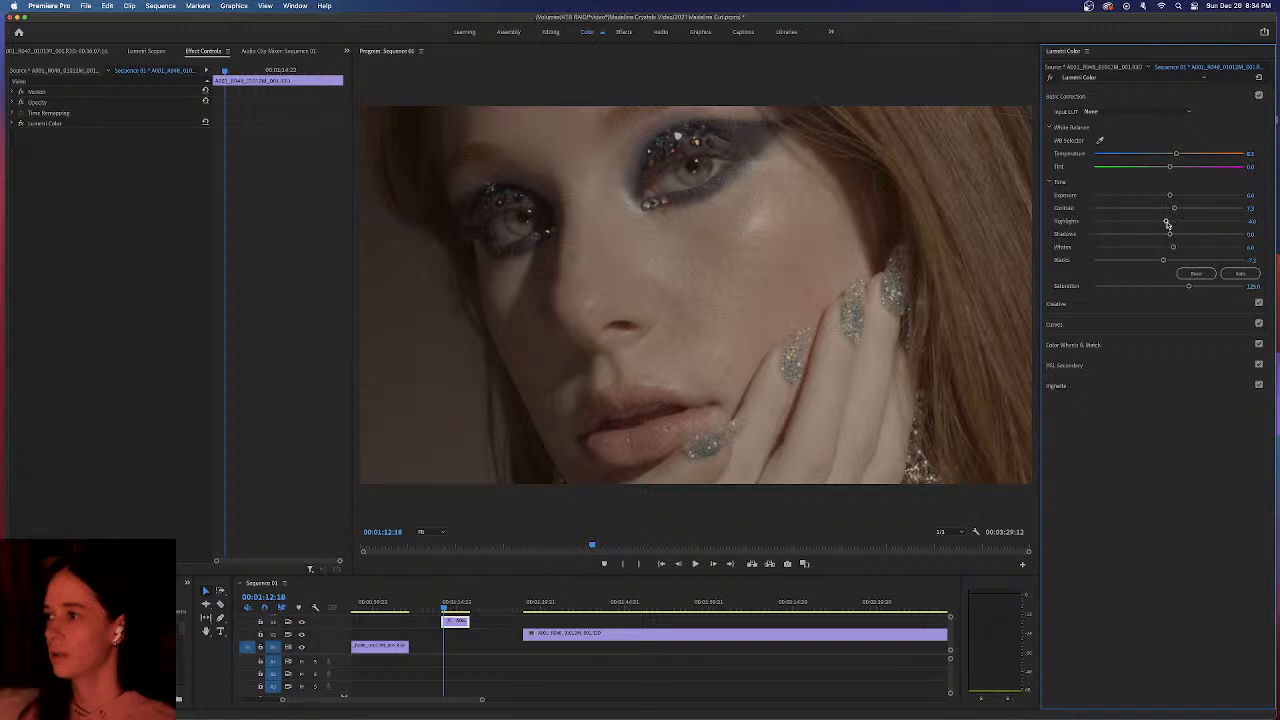
drag(1164, 221, 1180, 248)
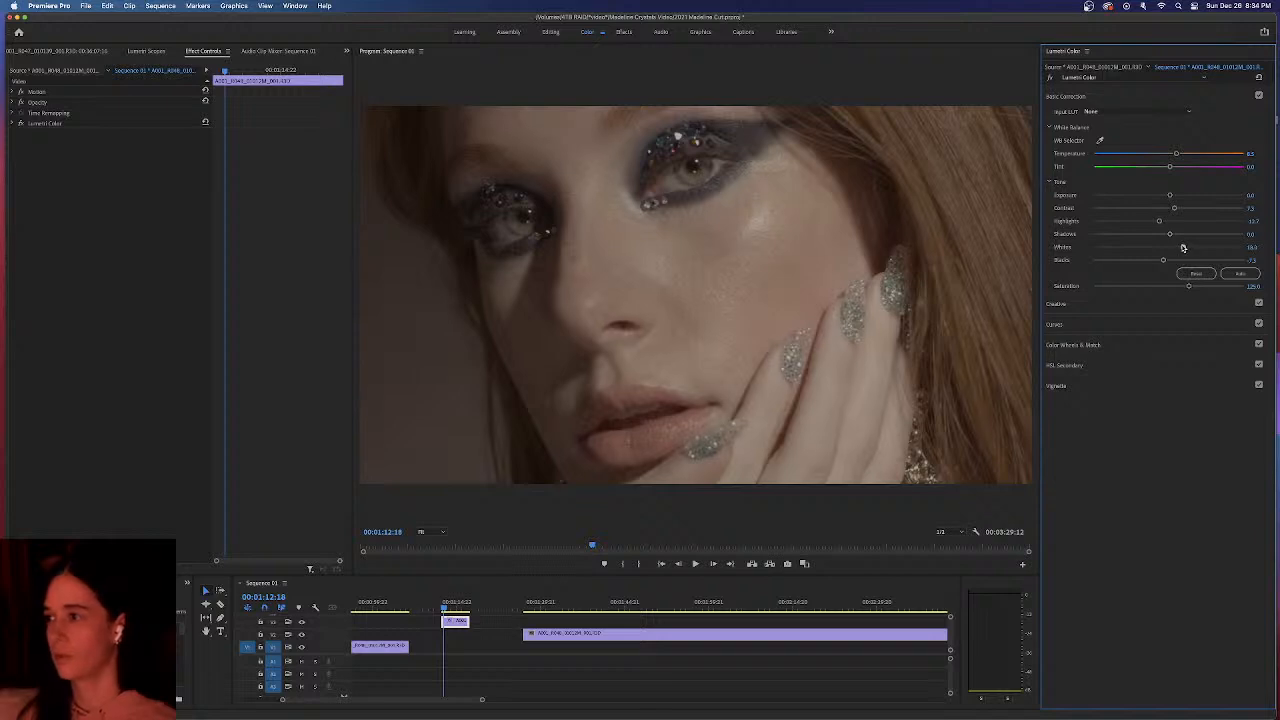
drag(1171, 234, 1176, 237)
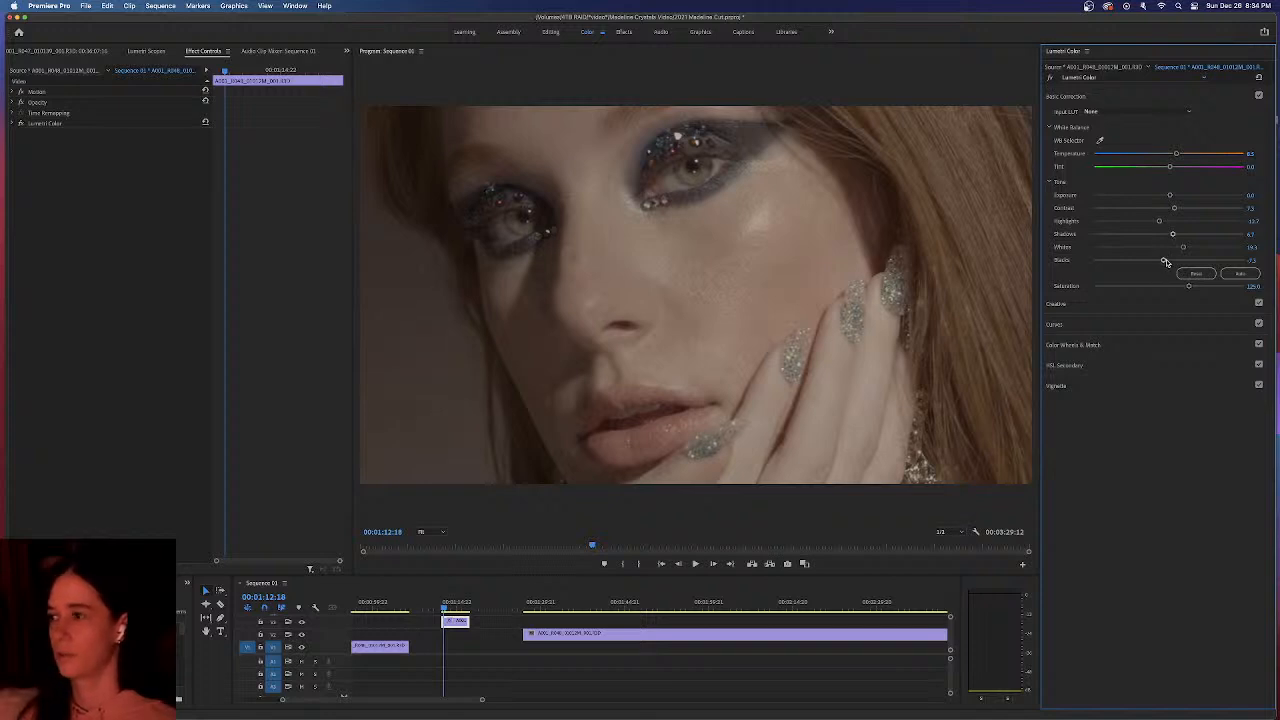
drag(1165, 262, 1161, 260)
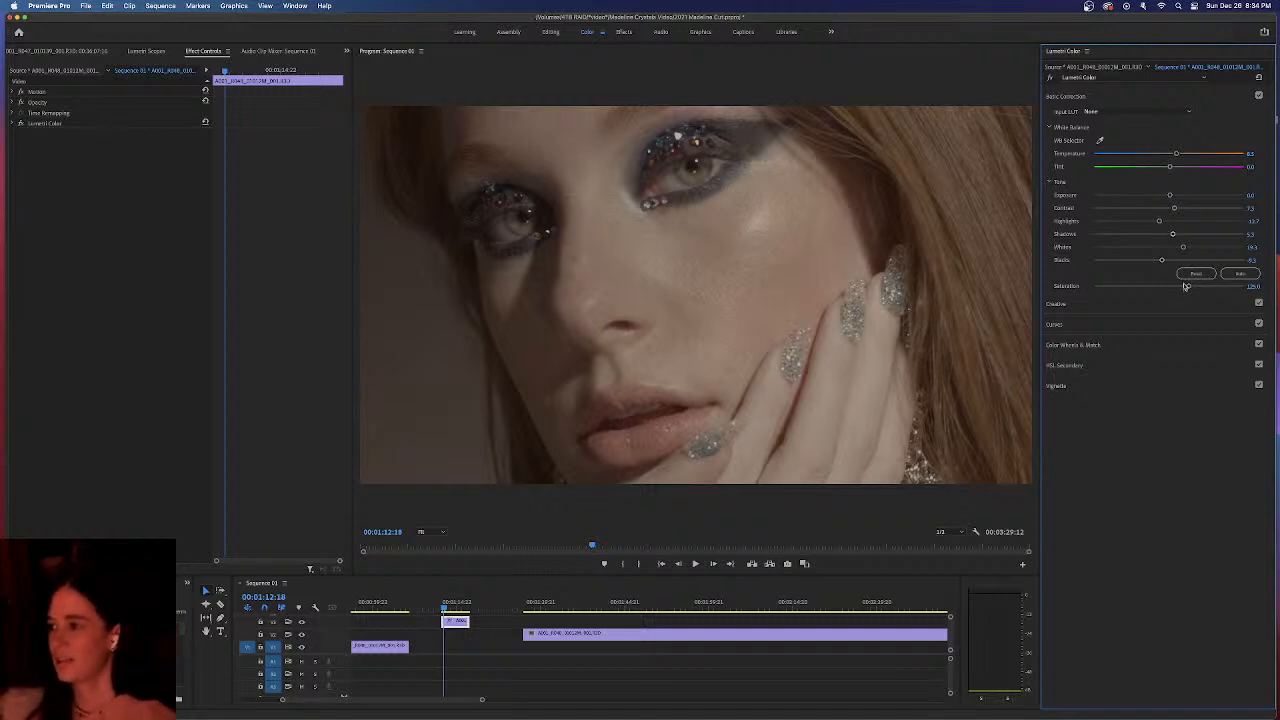
Try a stronger saturation of about 146, restore it to 125, and play back the close-up with each setting
drag(1189, 288, 1206, 286)
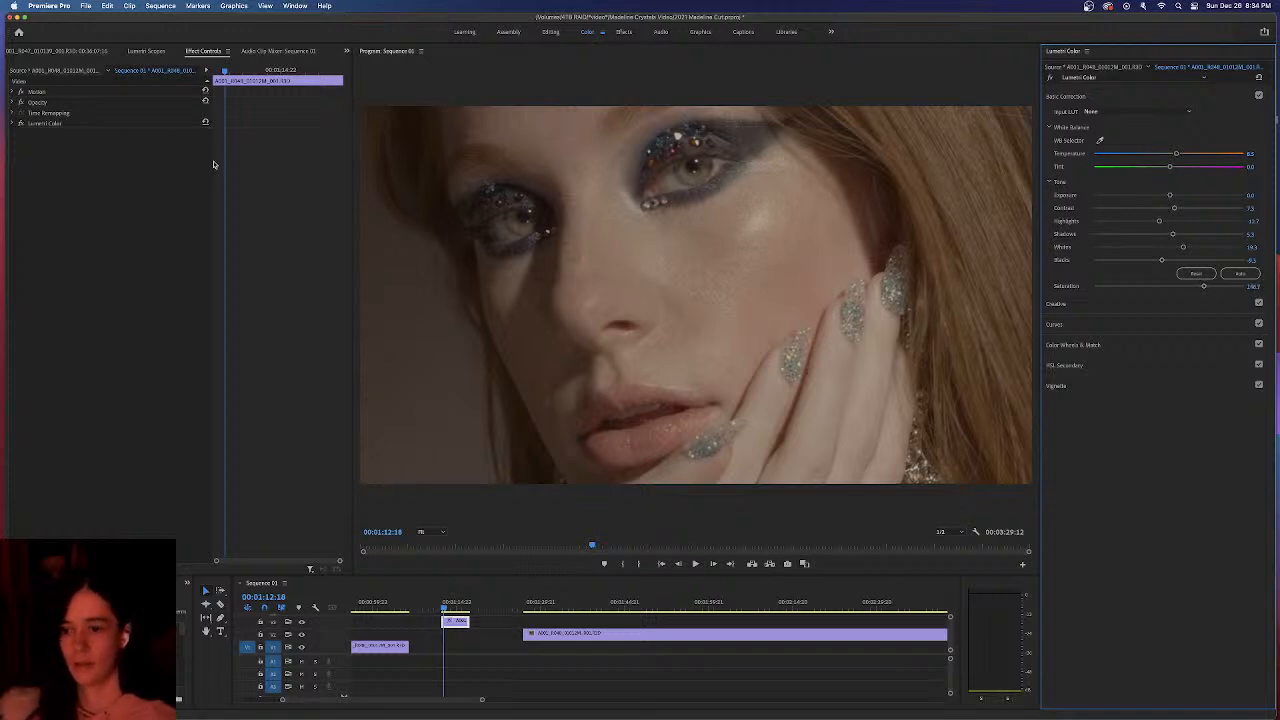
key(space)
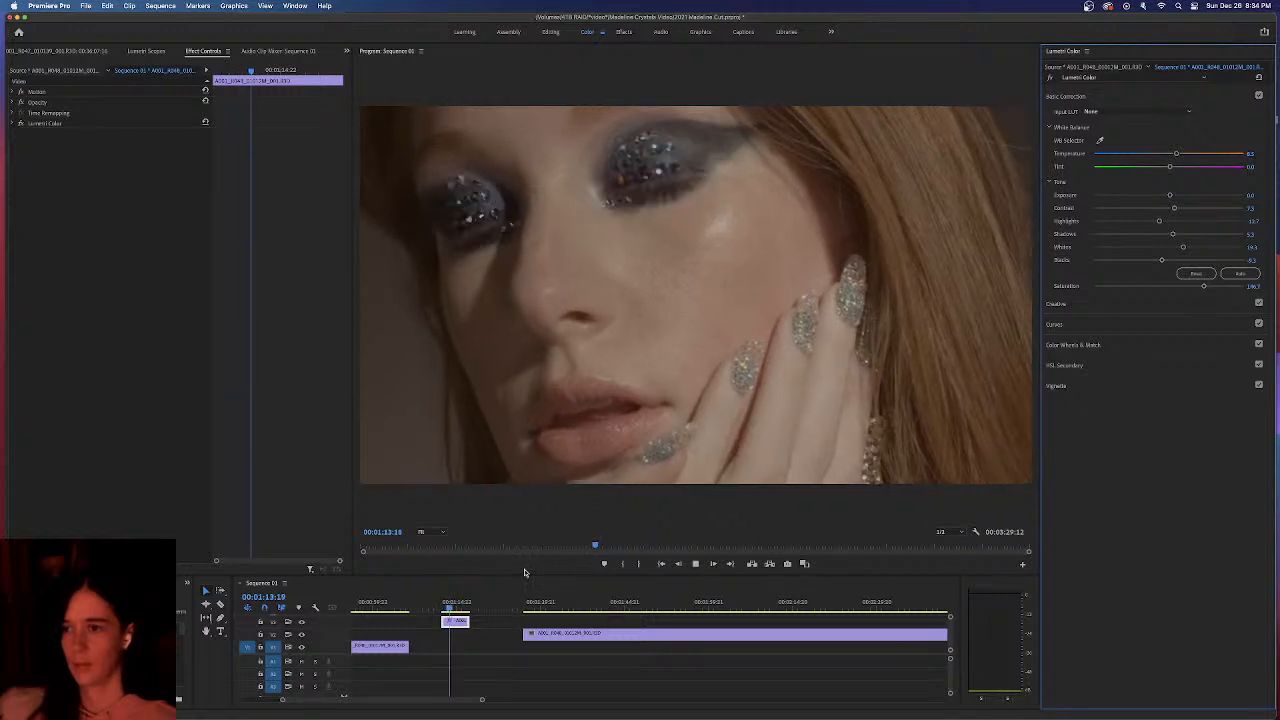
key(space)
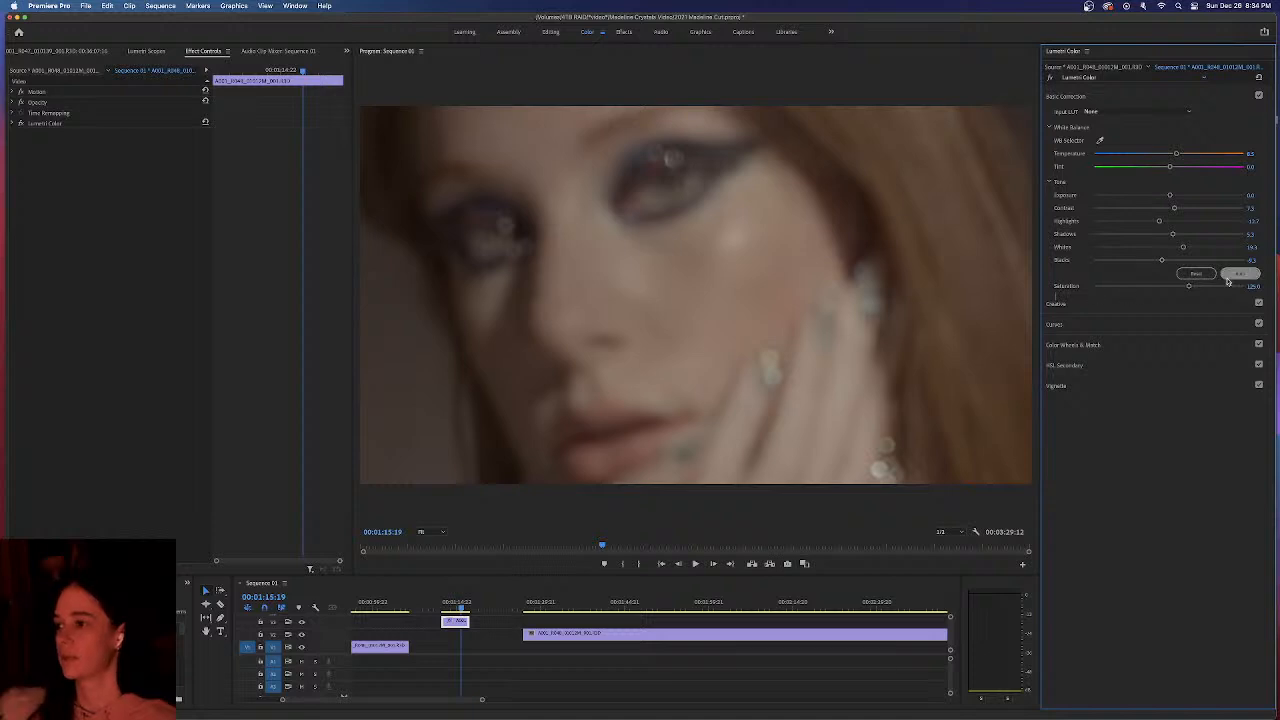
click(441, 608)
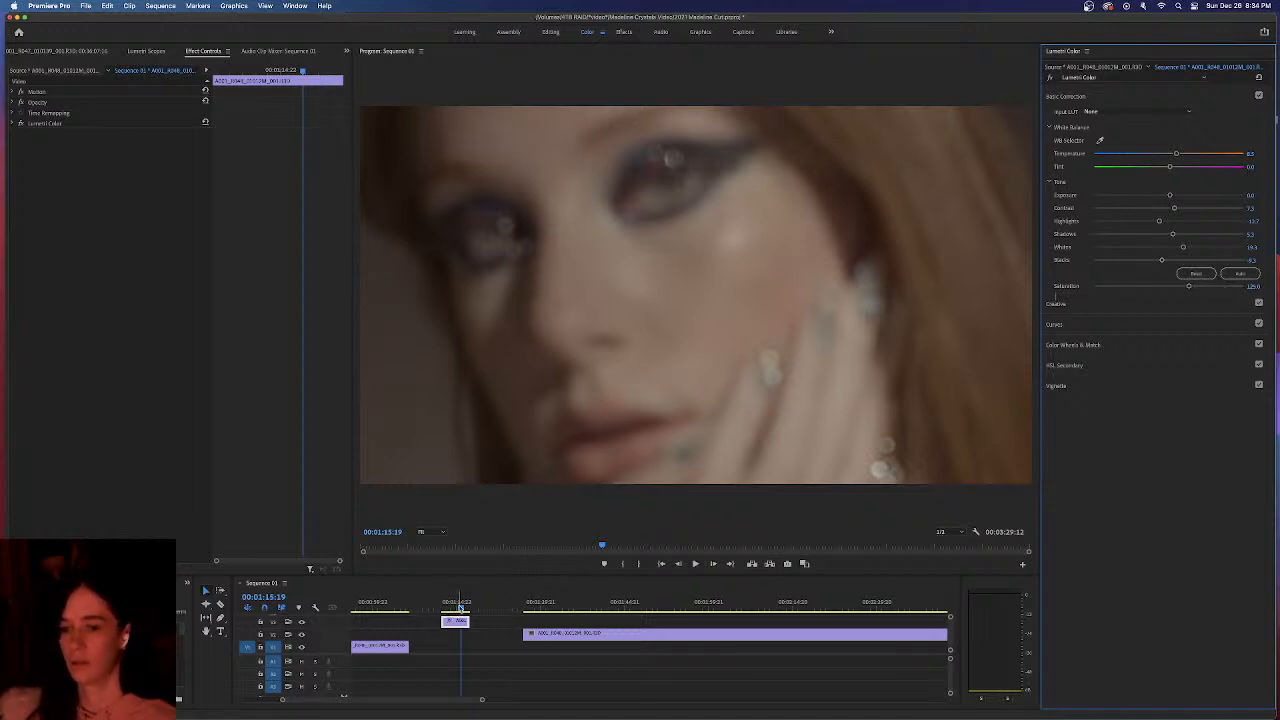
key(space)
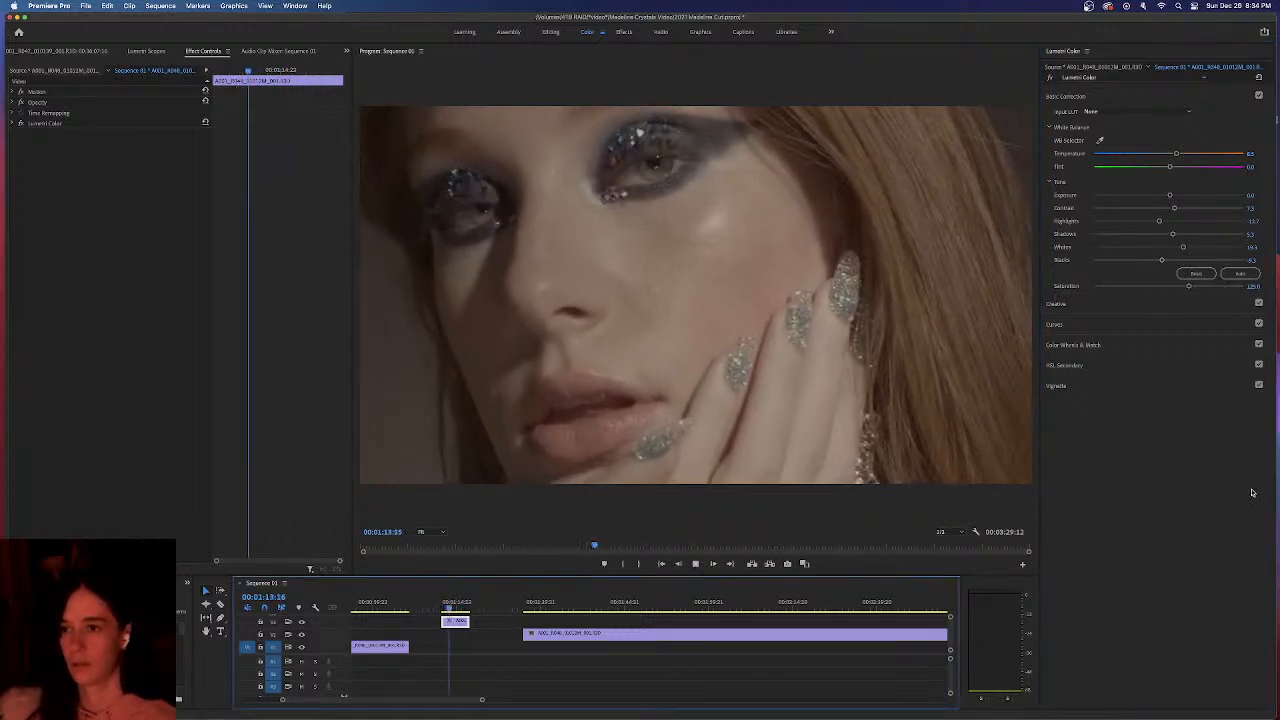
key(space)
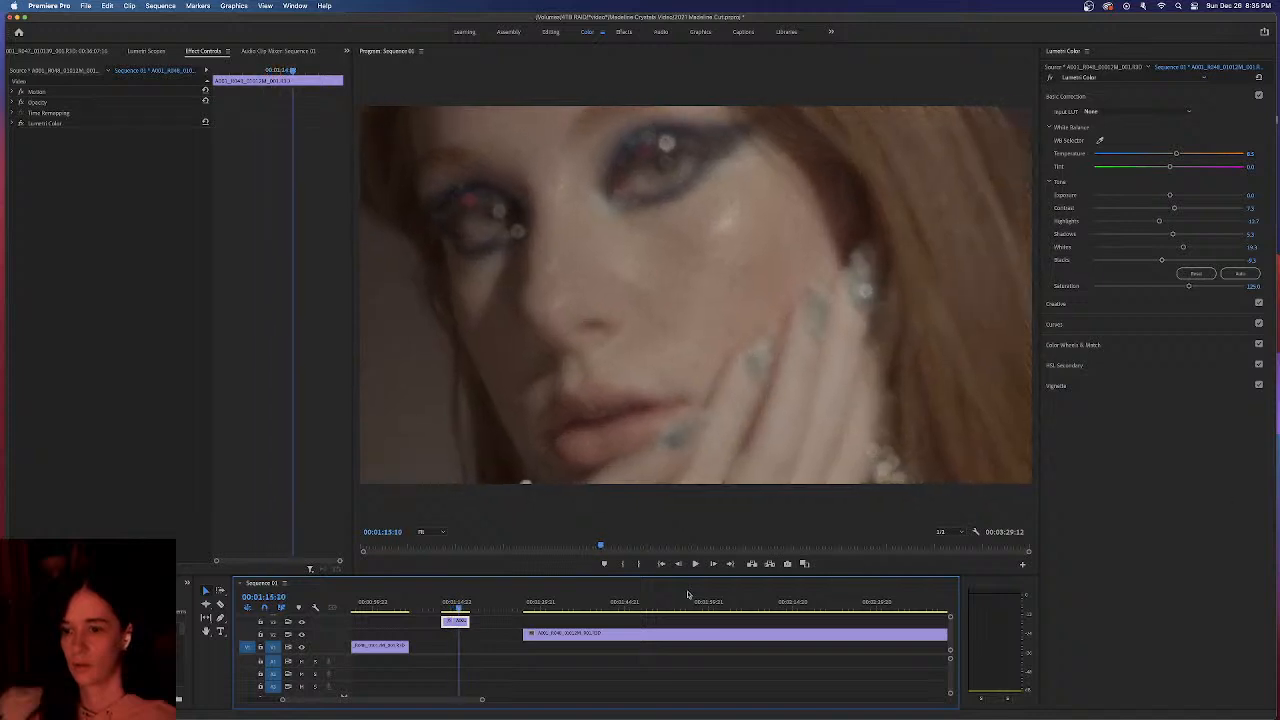
Copy the close-up's Lumetri Color effect onto the clip at about 00:00:34 and compare its grade with the close-up
scroll(436, 703, right, 1)
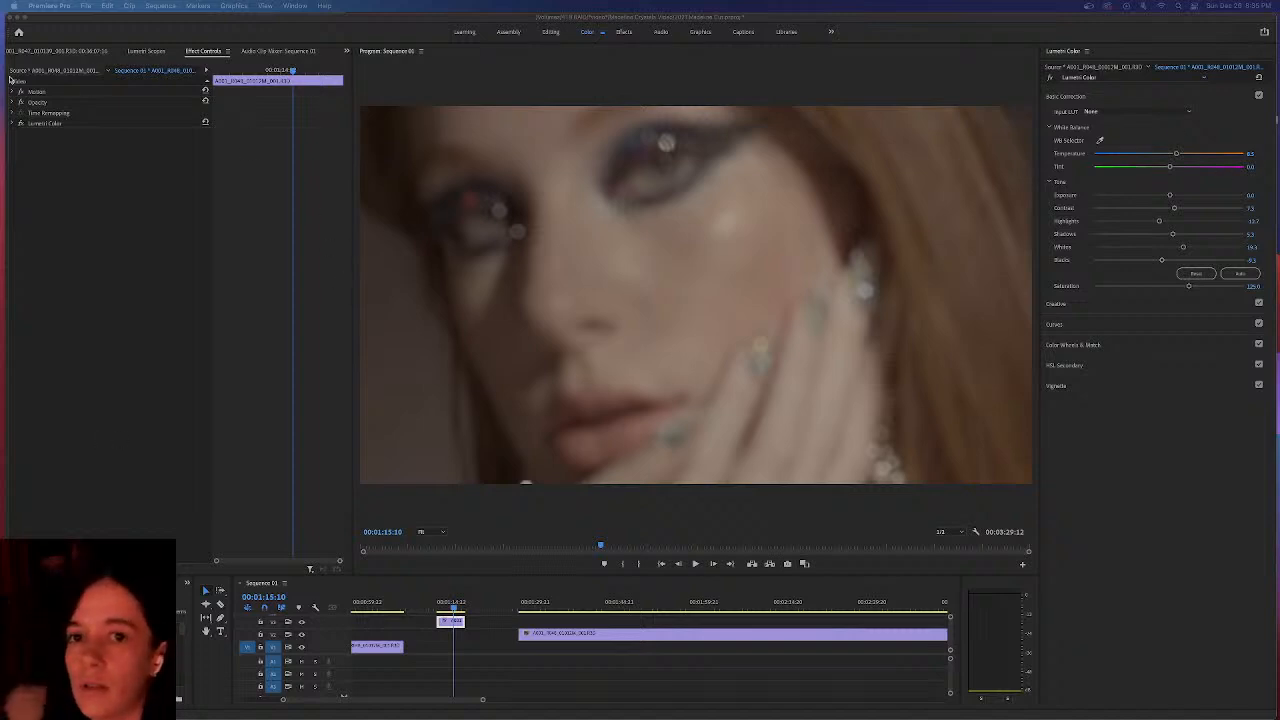
click(56, 123)
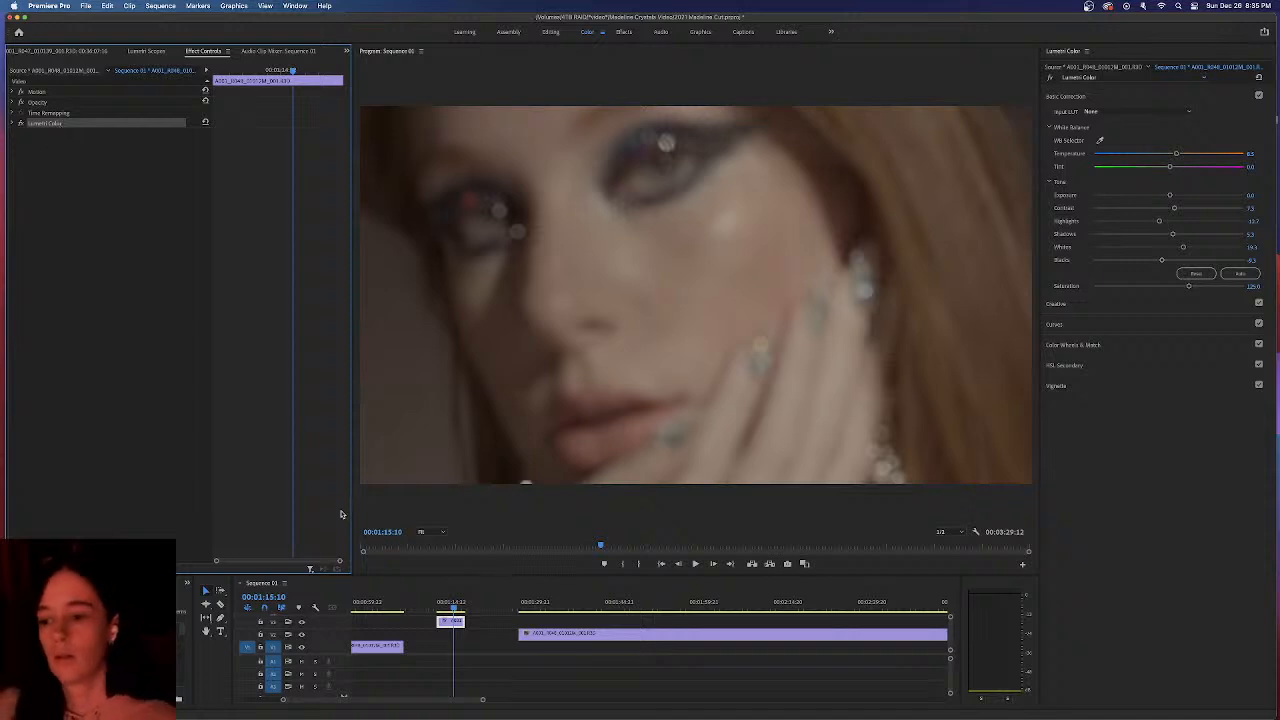
click(513, 605)
key(super+z)
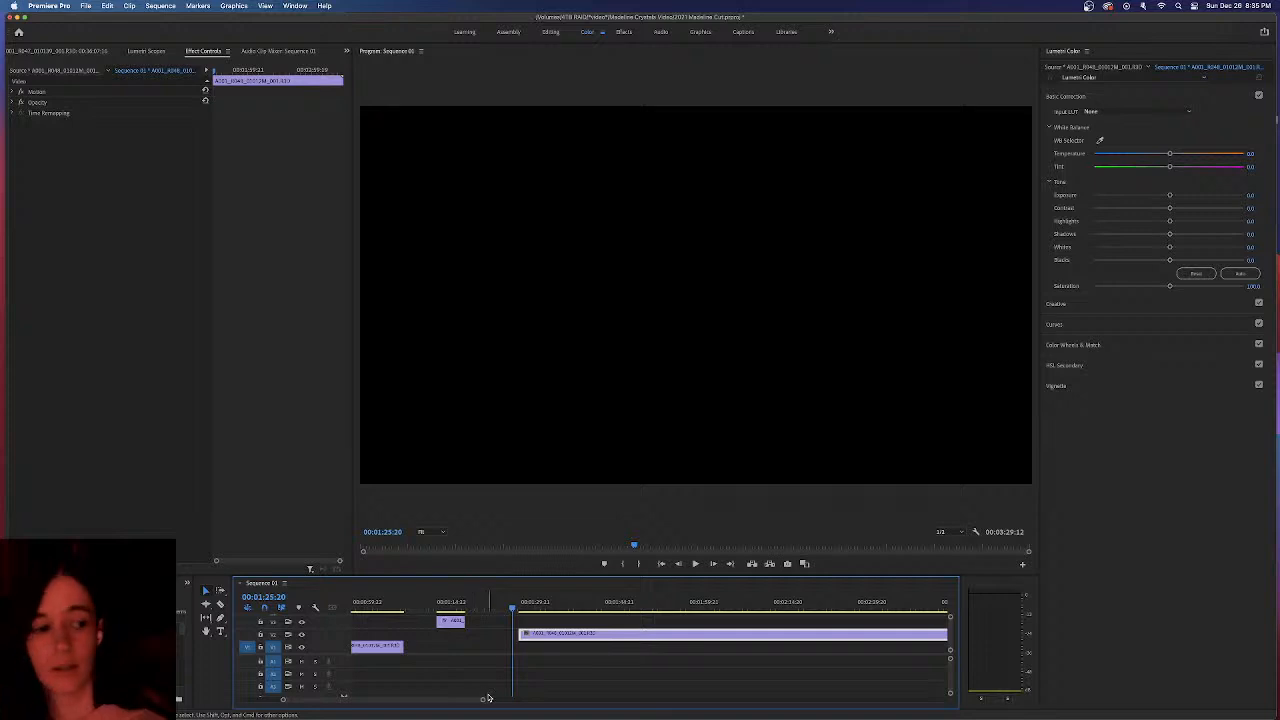
drag(486, 699, 585, 699)
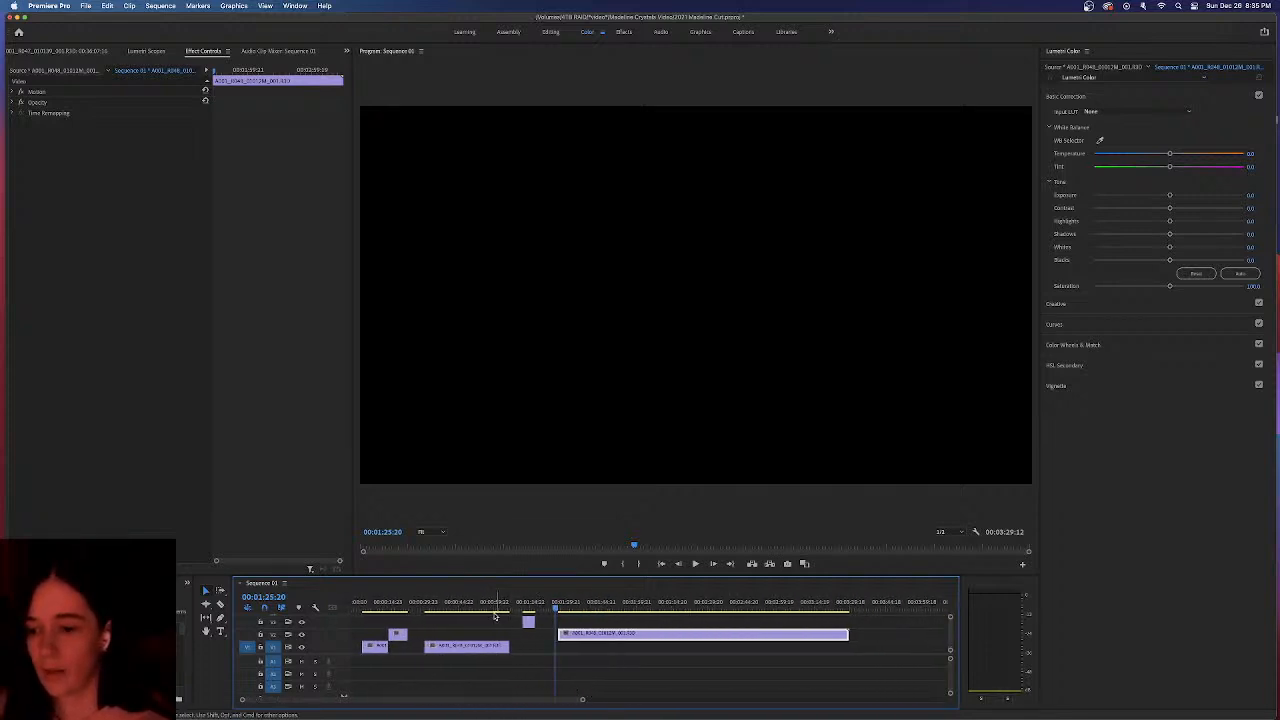
drag(480, 608, 432, 607)
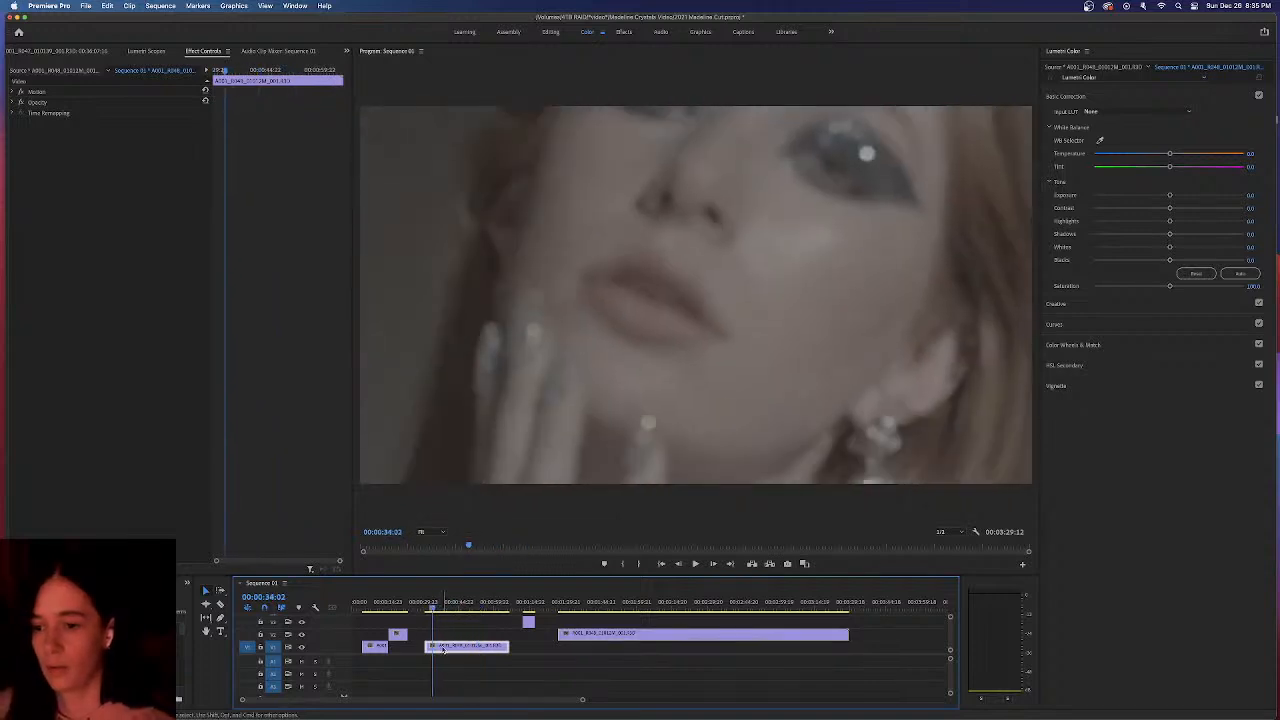
key(super+v)
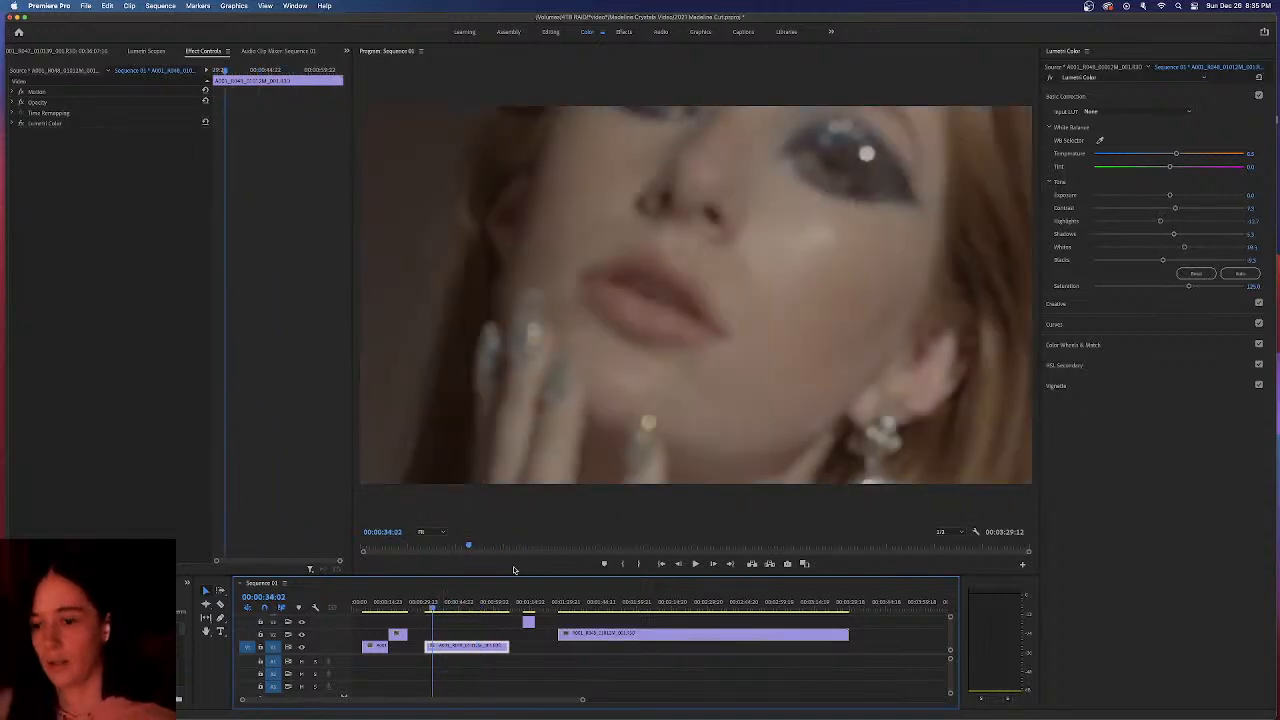
drag(432, 607, 479, 613)
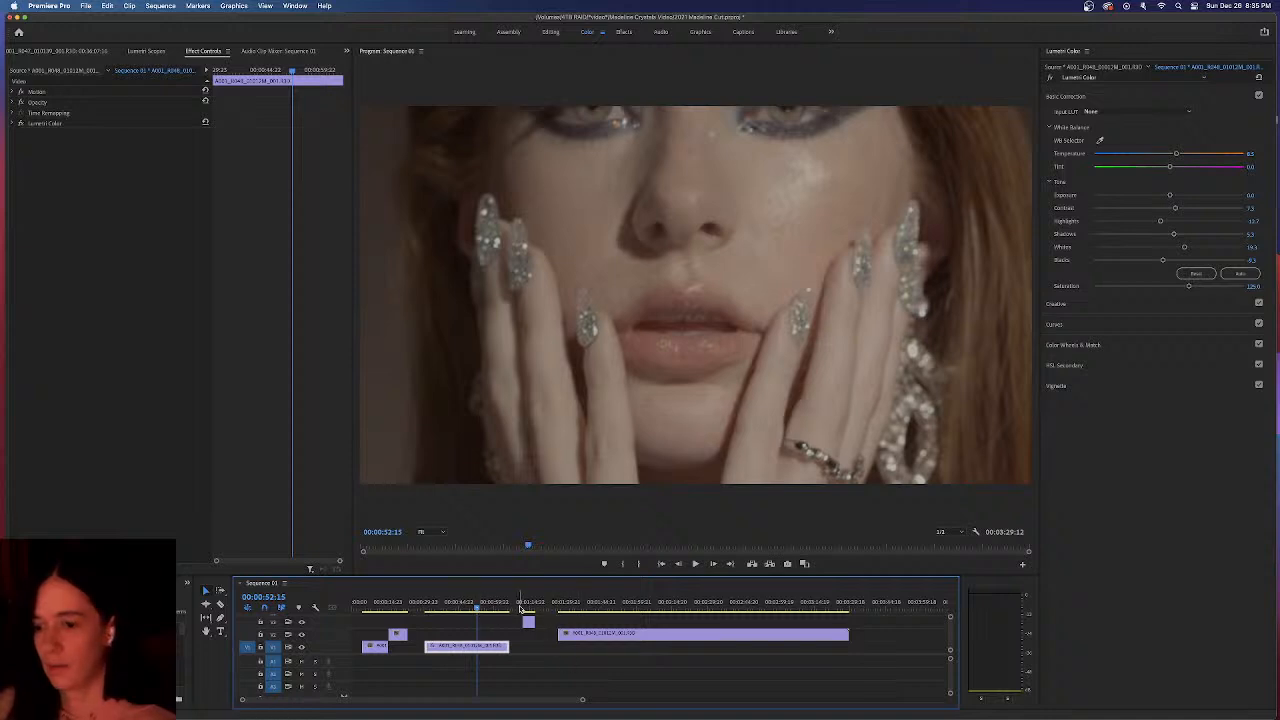
click(528, 610)
key(space)
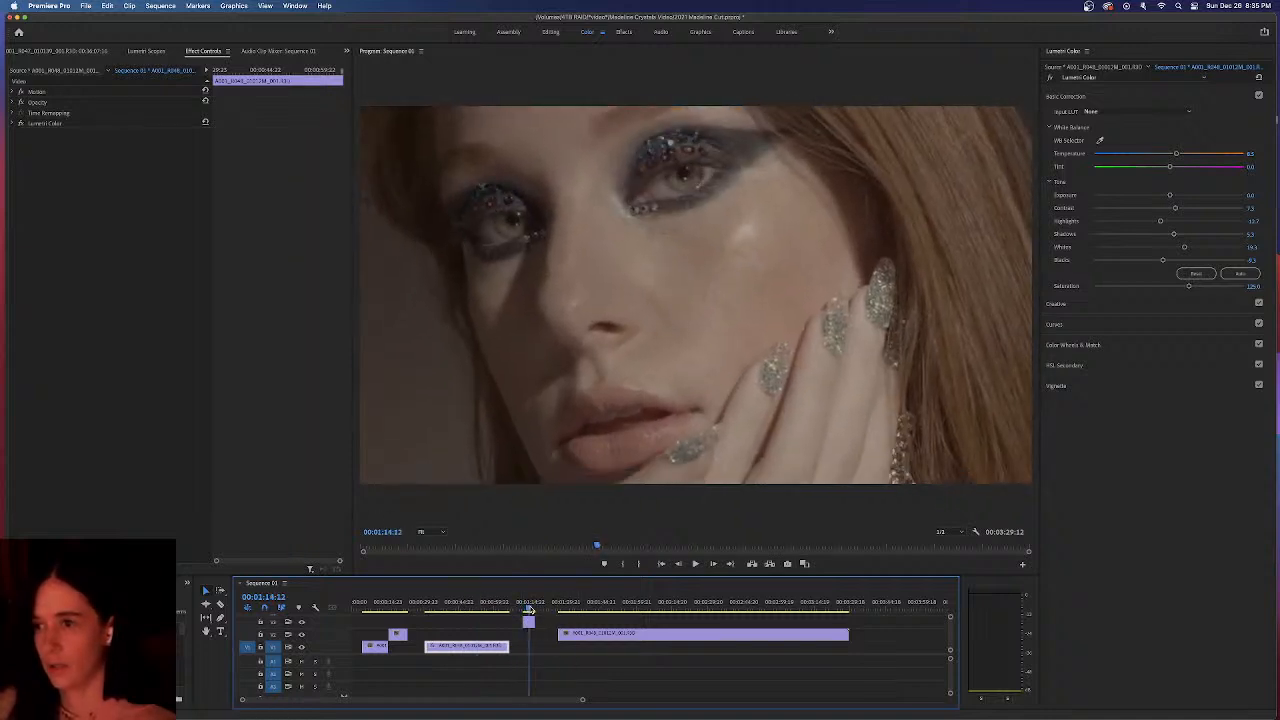
Paste the Lumetri Color grade onto the short clip at about 00:00:17 and shift that clip slightly later in the timeline
click(397, 636)
click(397, 608)
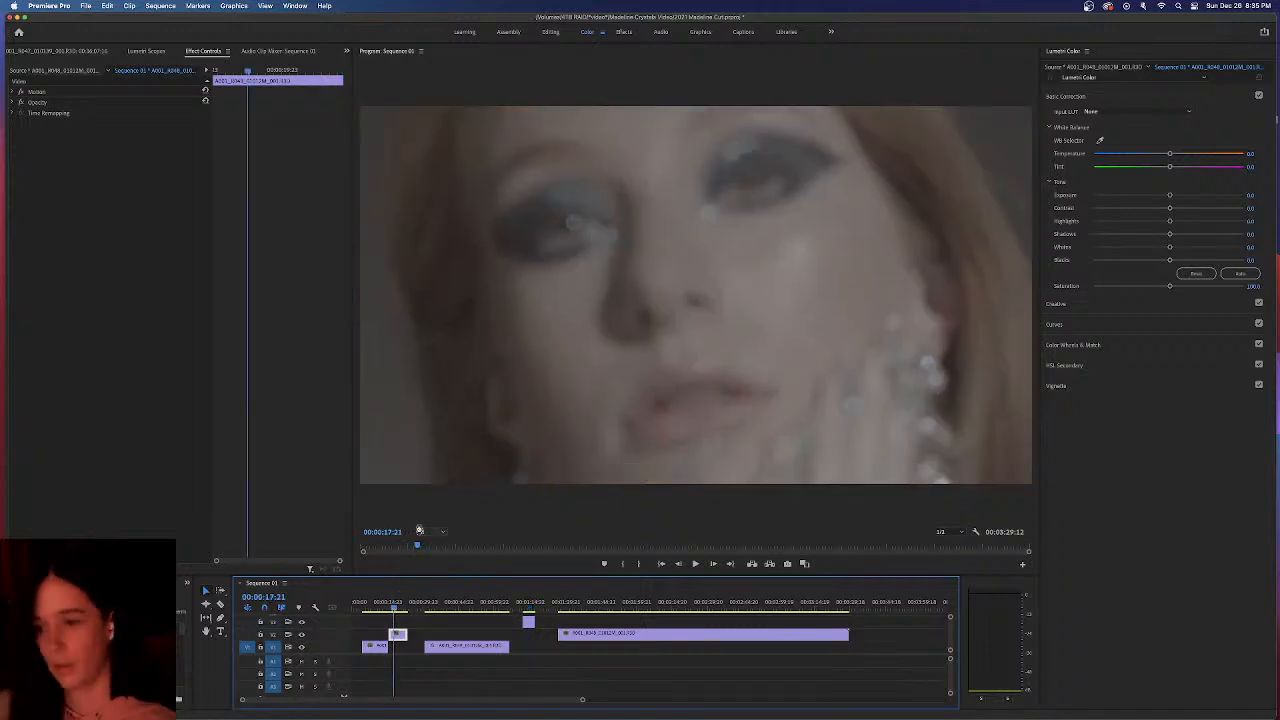
key(super+v)
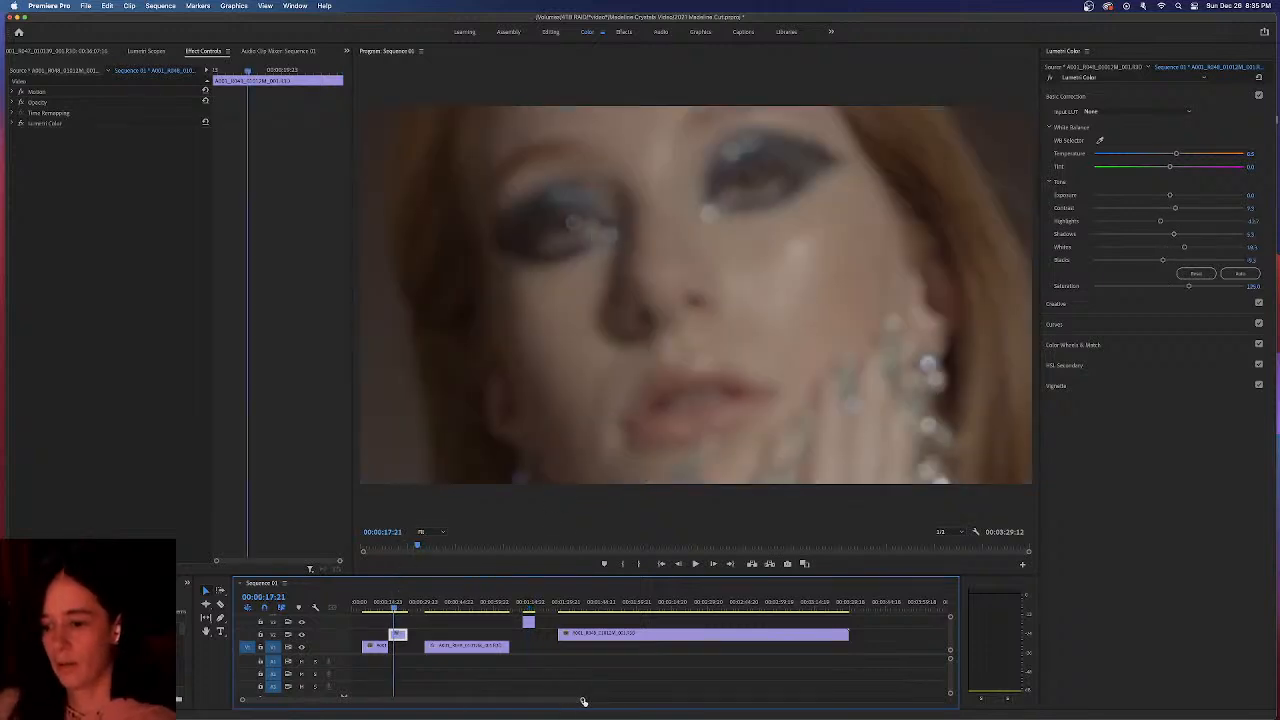
scroll(584, 701, up, 5)
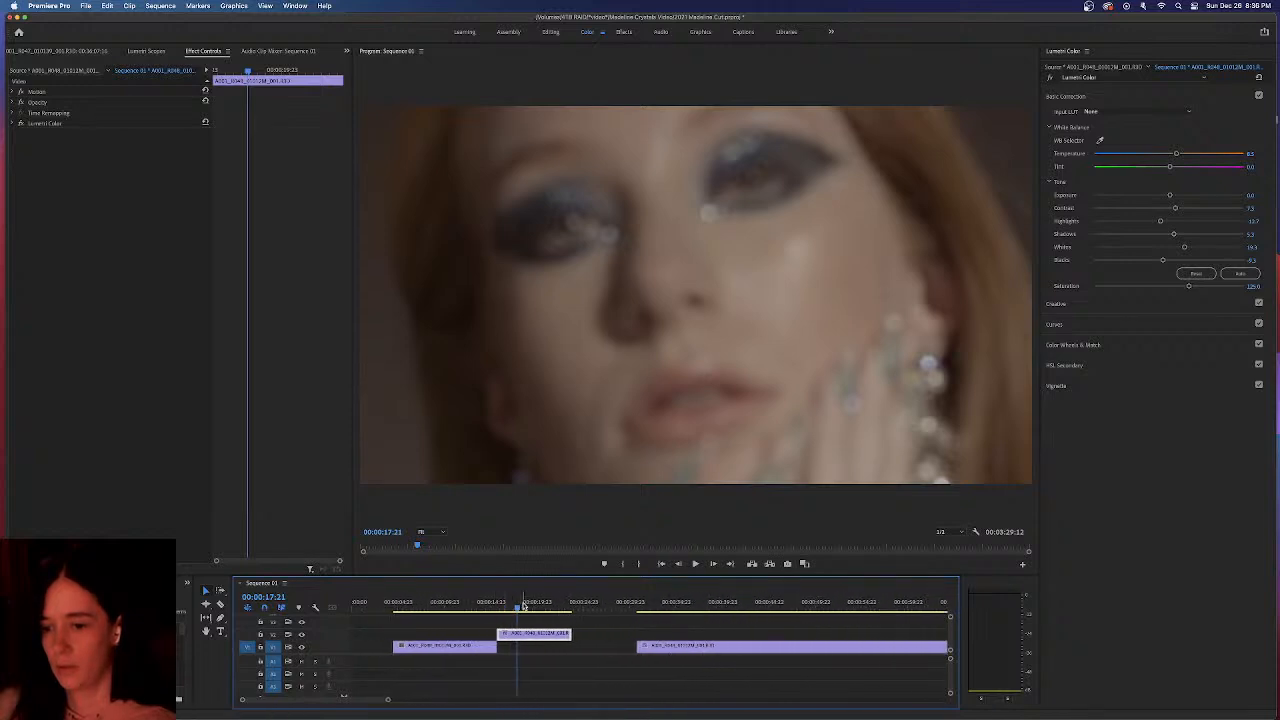
drag(522, 634, 536, 635)
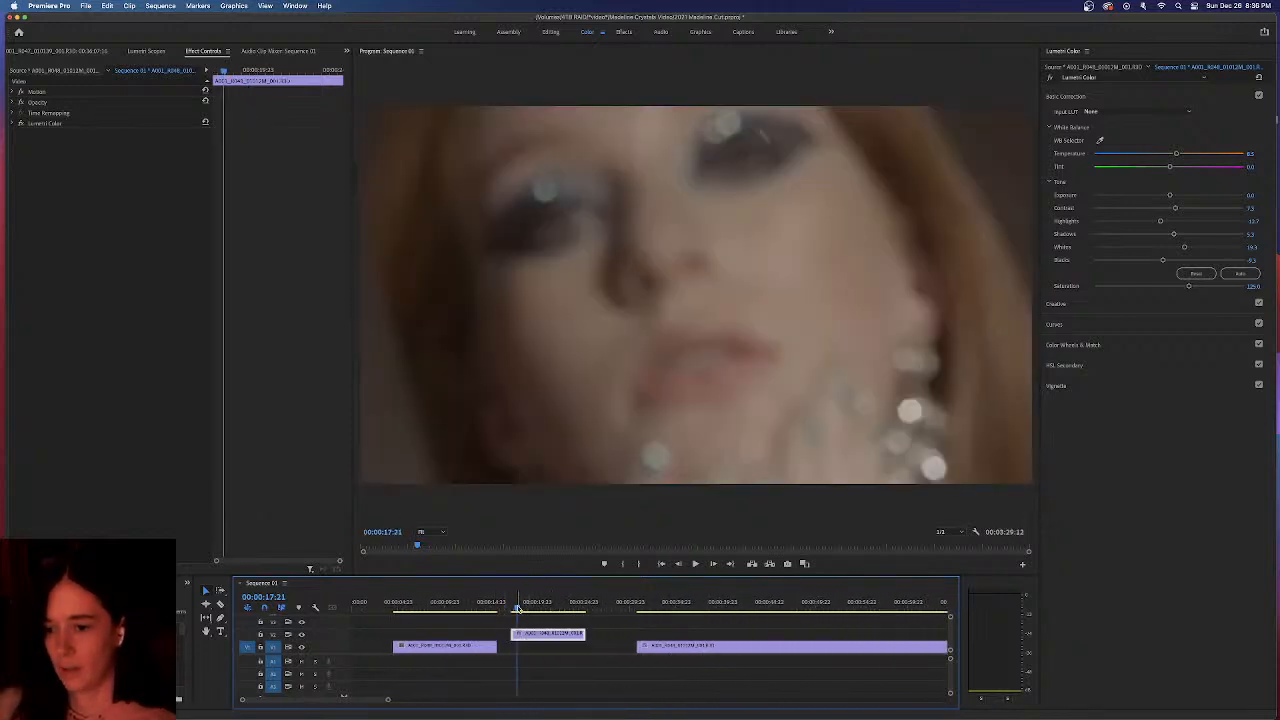
Play and scrub through the short clip to examine how the pasted grade suits its different framings
key(space)
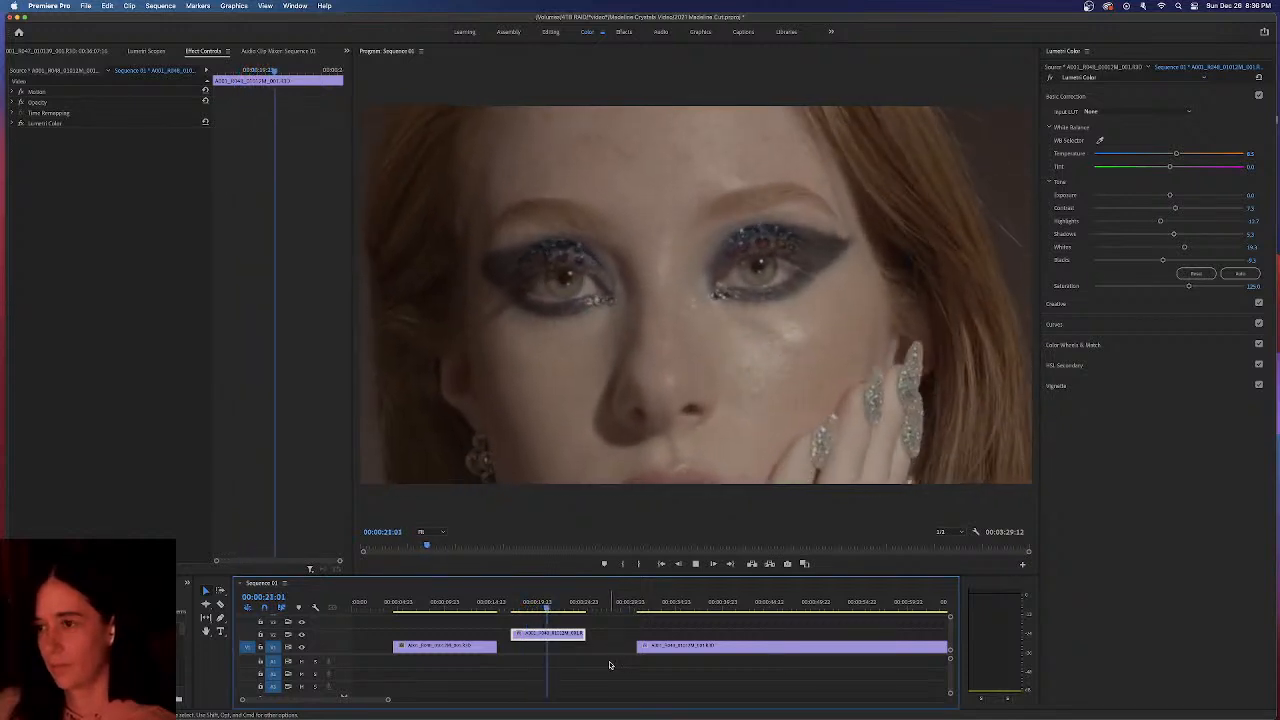
key(space)
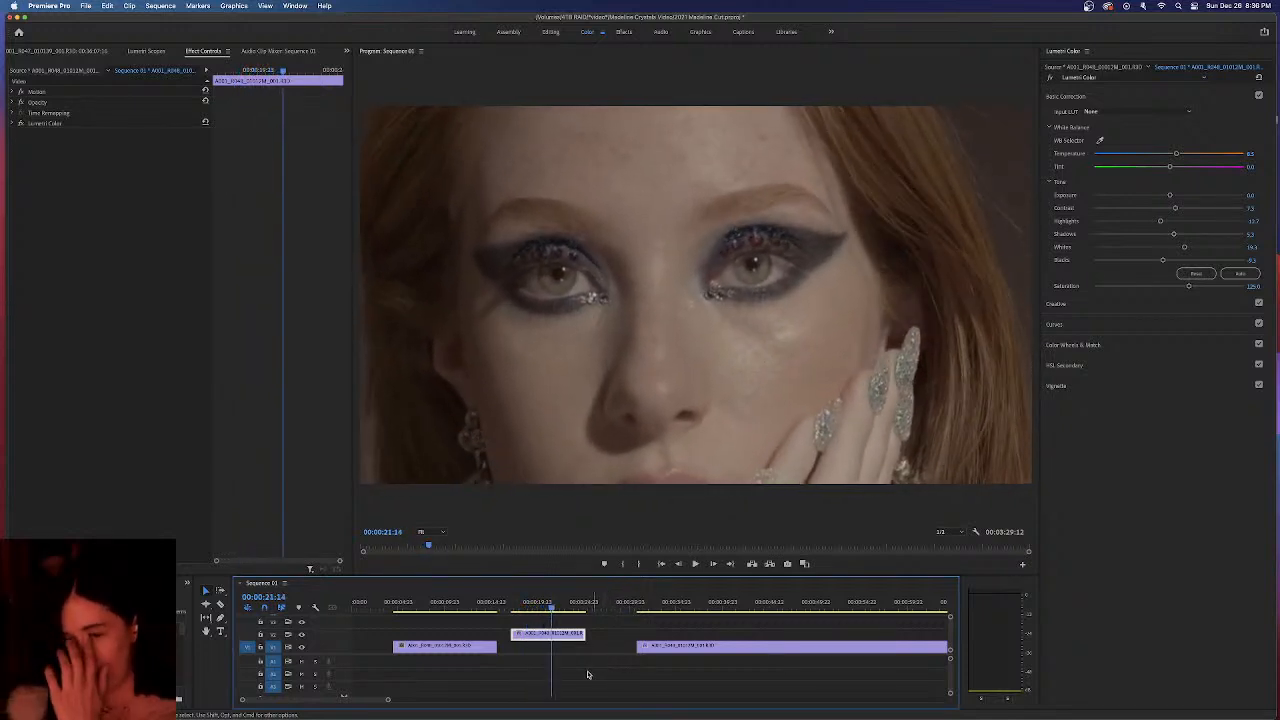
drag(552, 608, 575, 615)
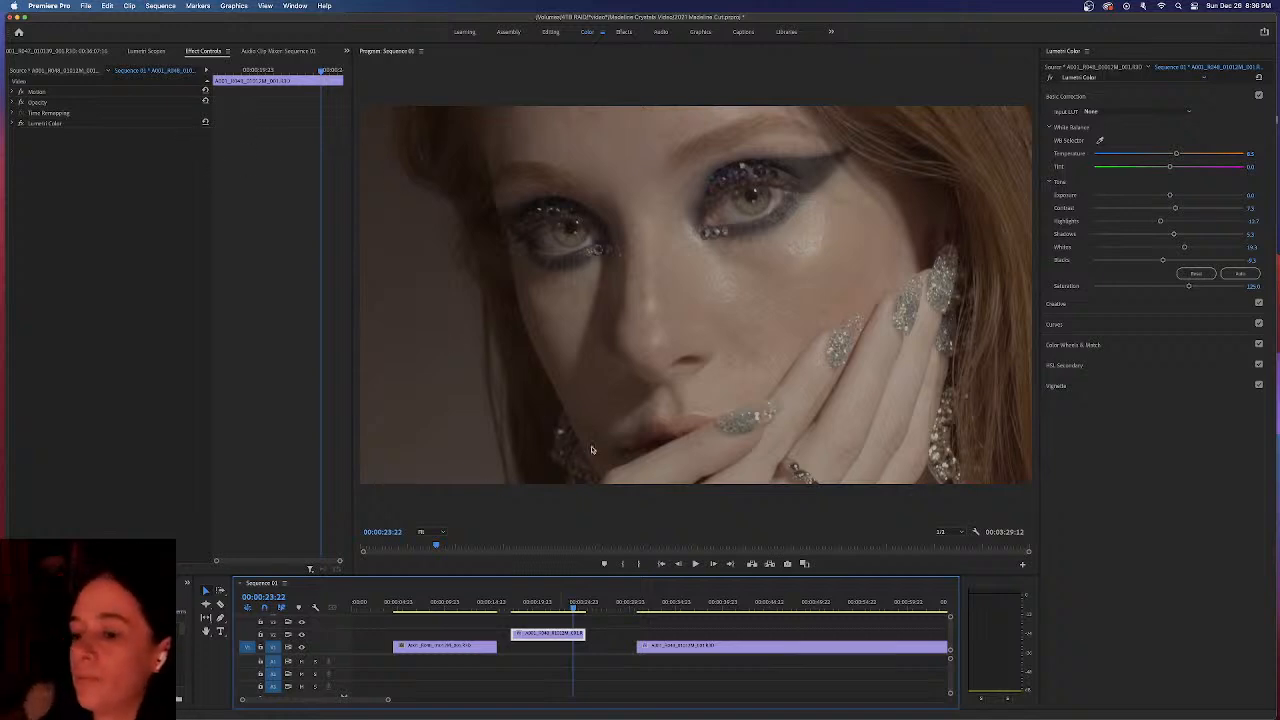
click(575, 610)
drag(575, 610, 577, 610)
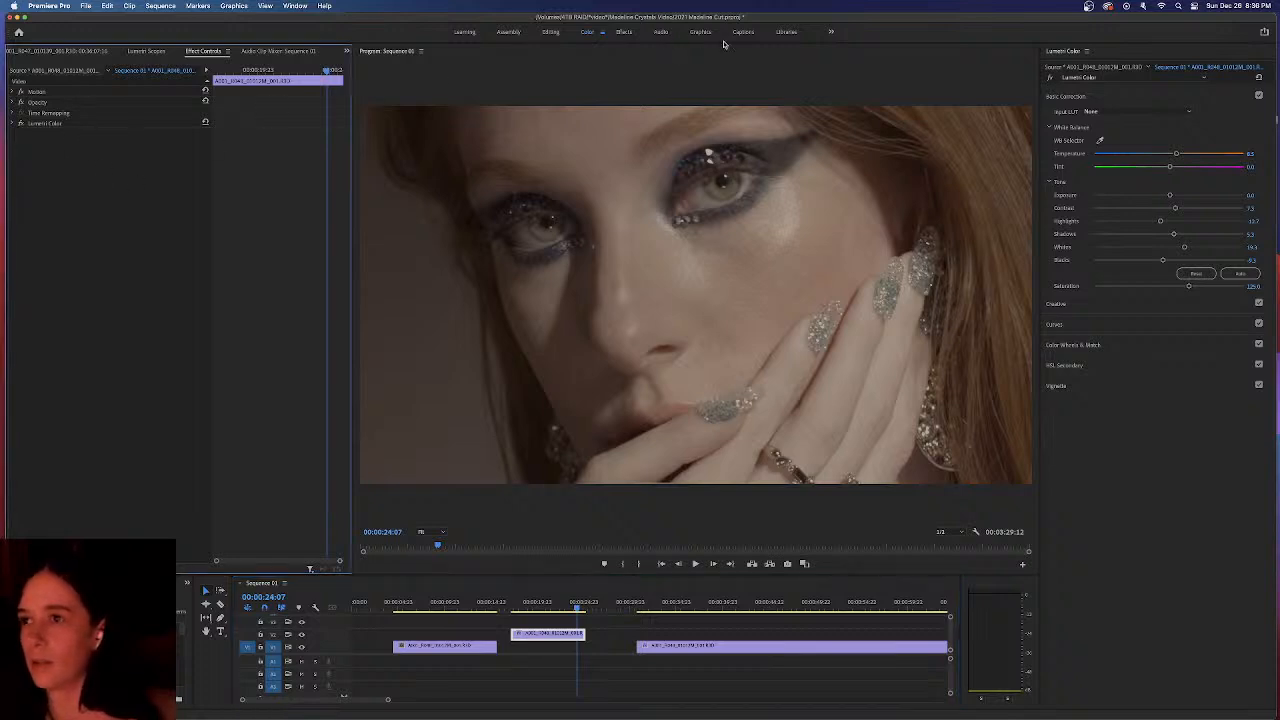
Add a second Lumetri Color effect to the short clip, return to the Color workspace and select the first Lumetri effect
click(624, 32)
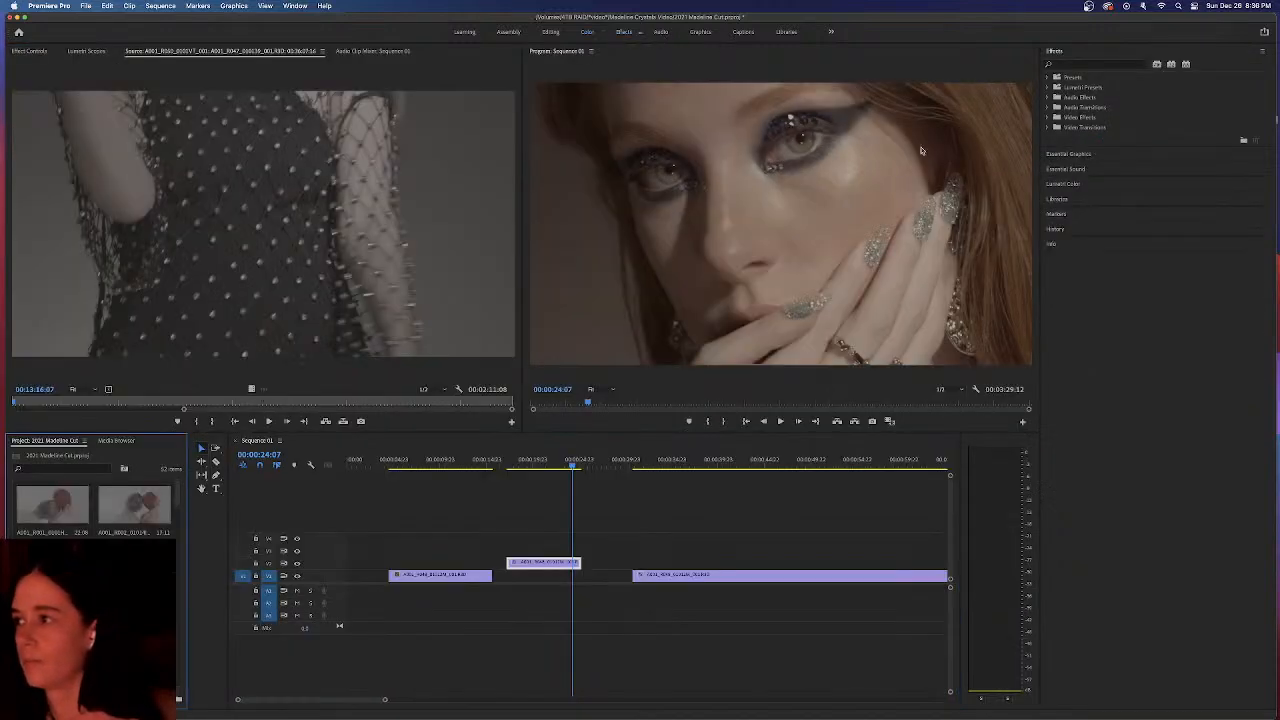
click(1063, 184)
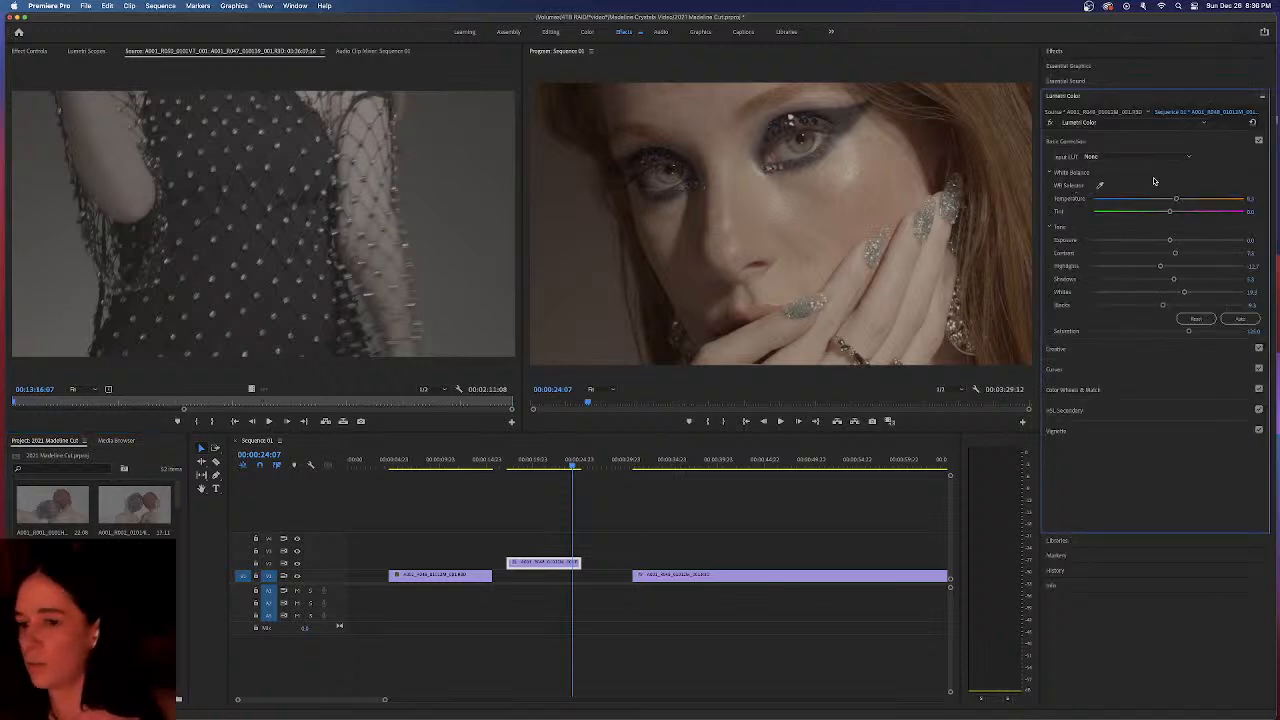
click(30, 51)
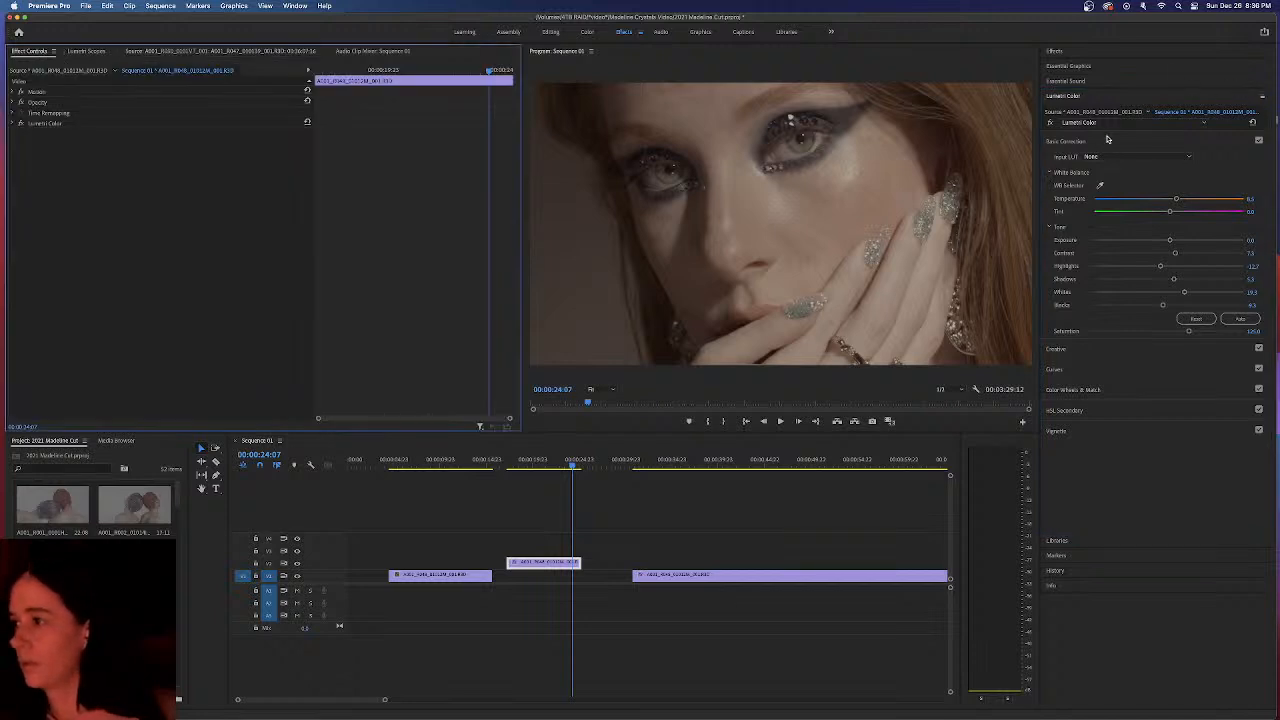
click(1131, 101)
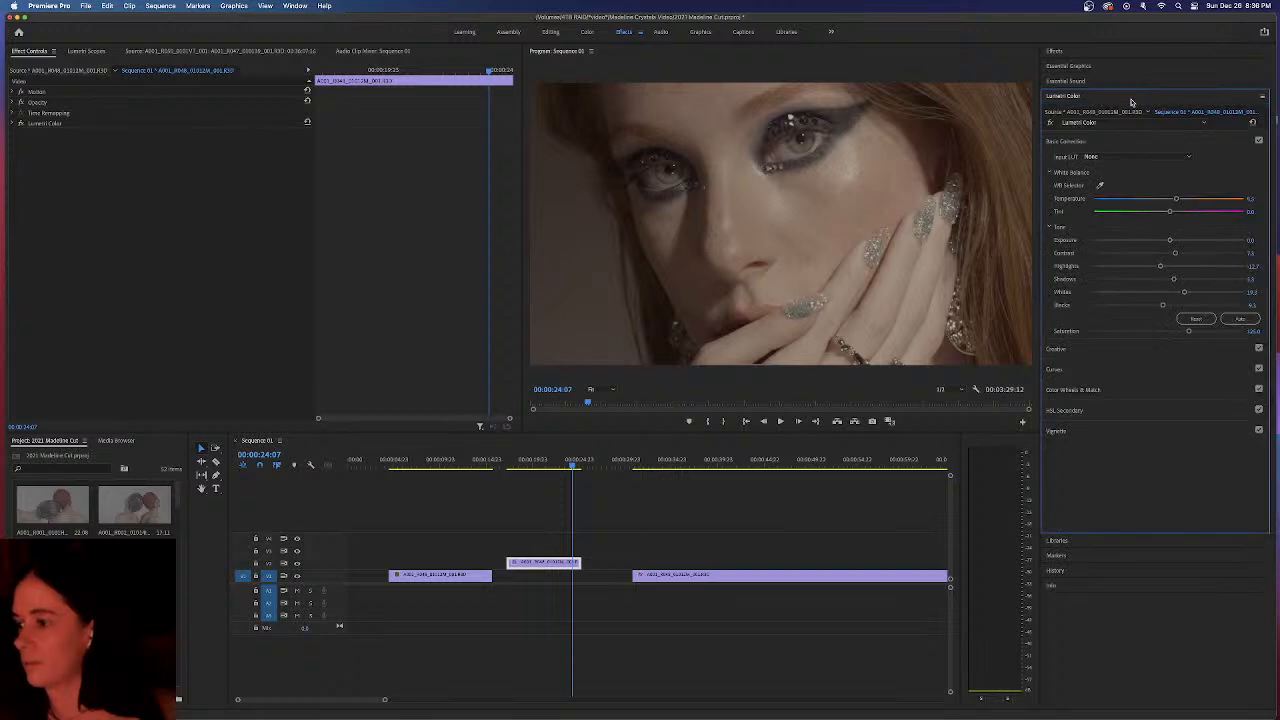
click(1130, 122)
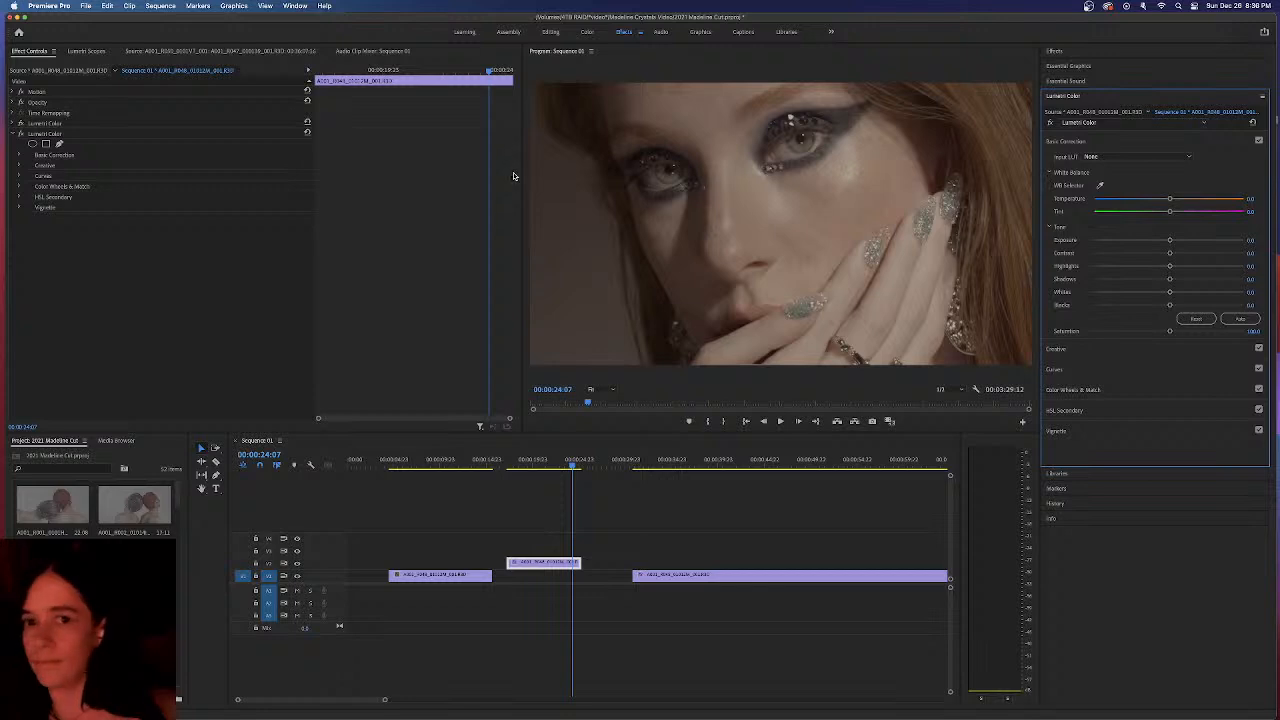
click(36, 127)
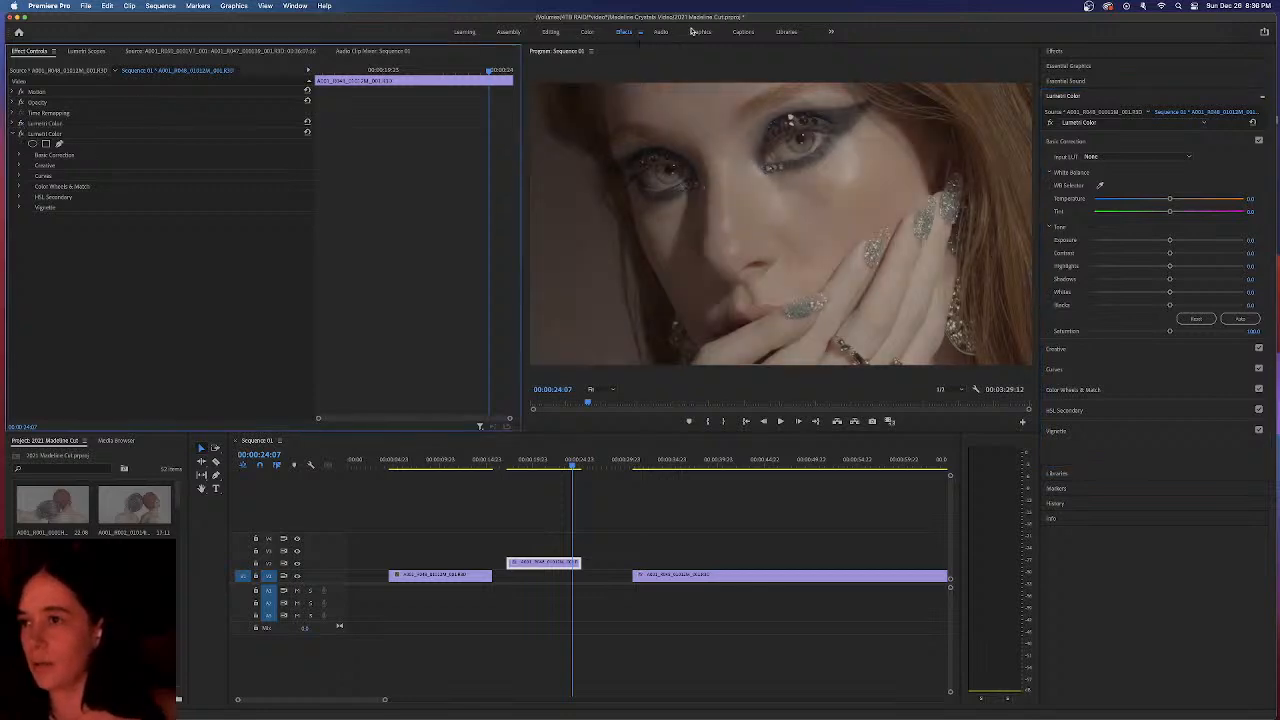
click(590, 32)
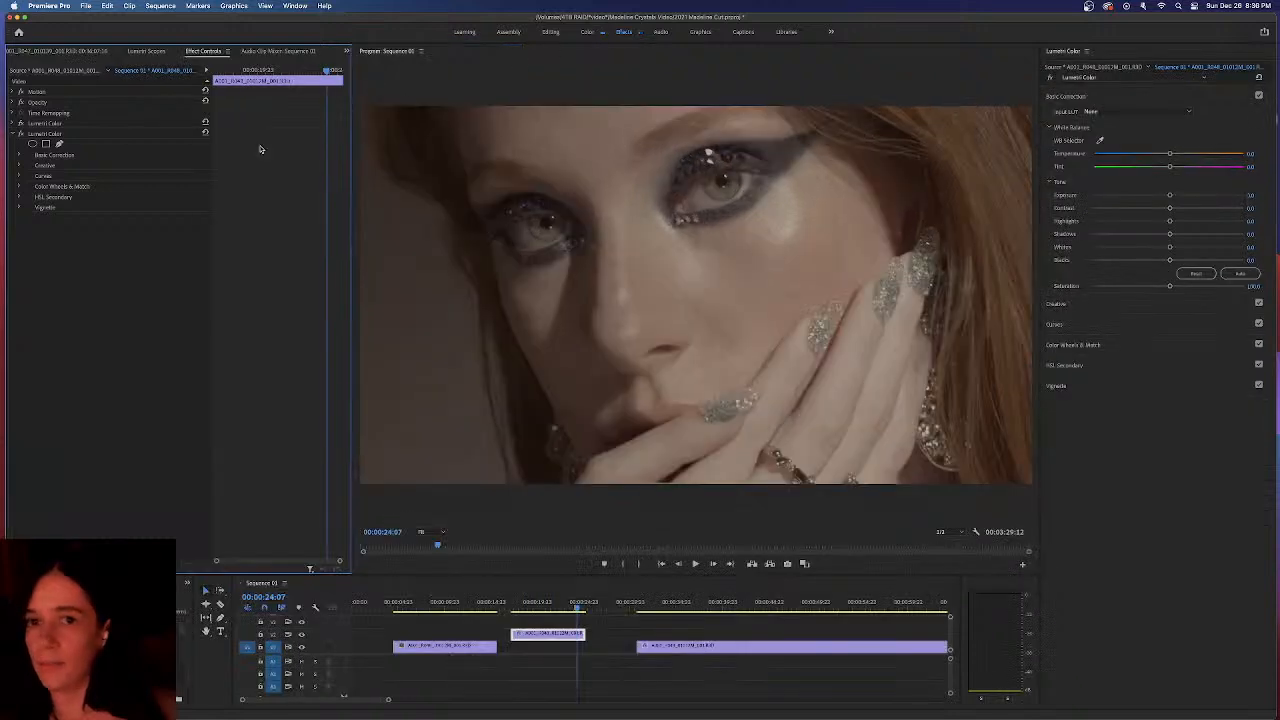
click(42, 124)
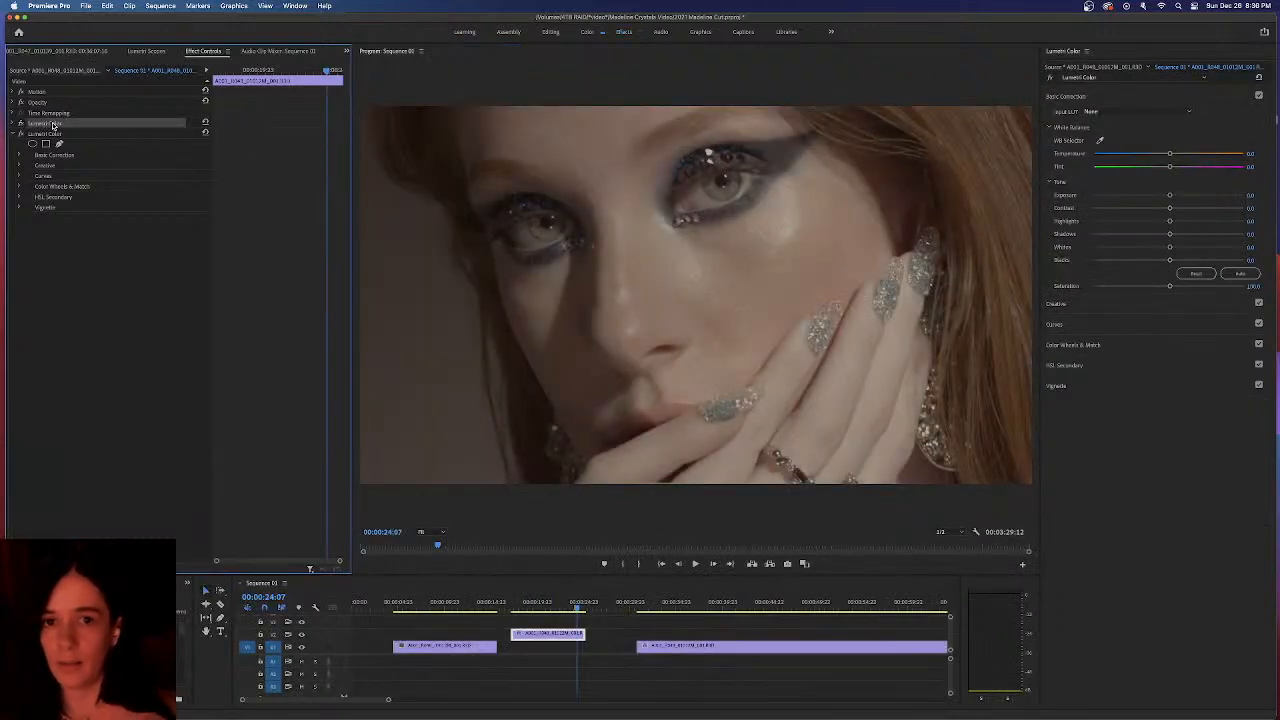
Rename the first Lumetri Color effect as Base Color and open the HSL Secondary settings of the second Lumetri Color effect
right_click(58, 125)
click(75, 134)
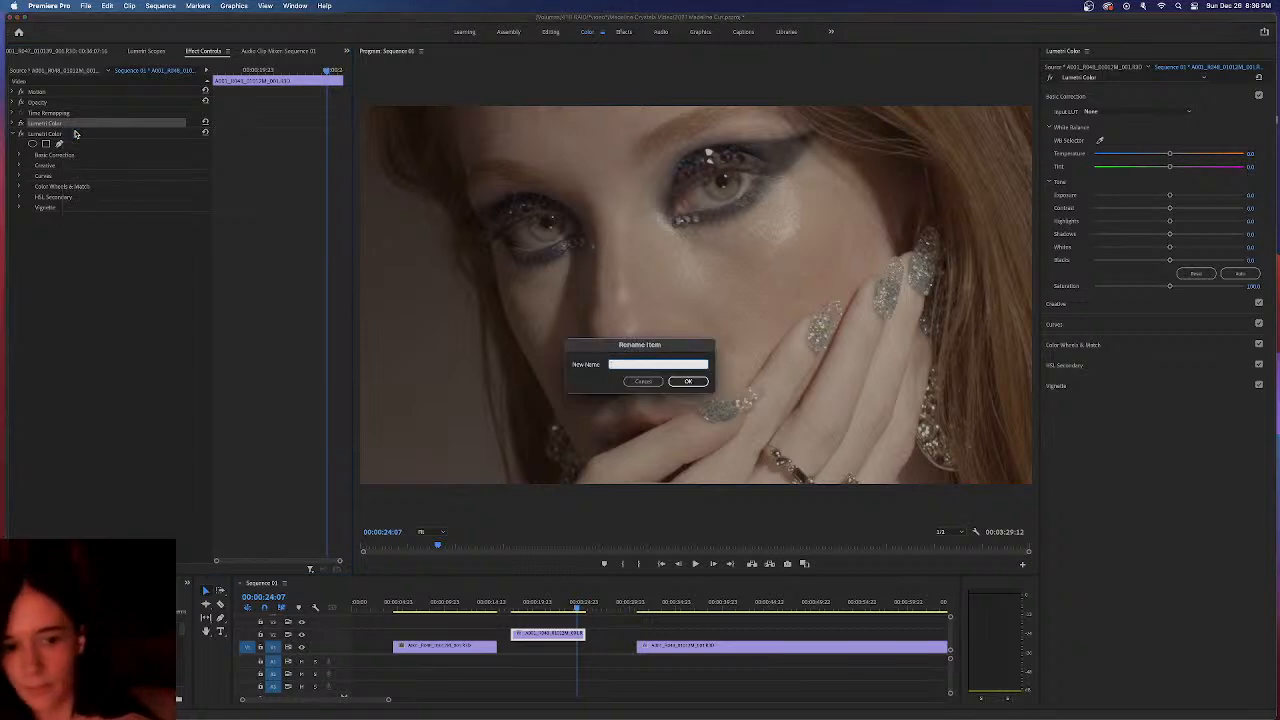
text(Base)
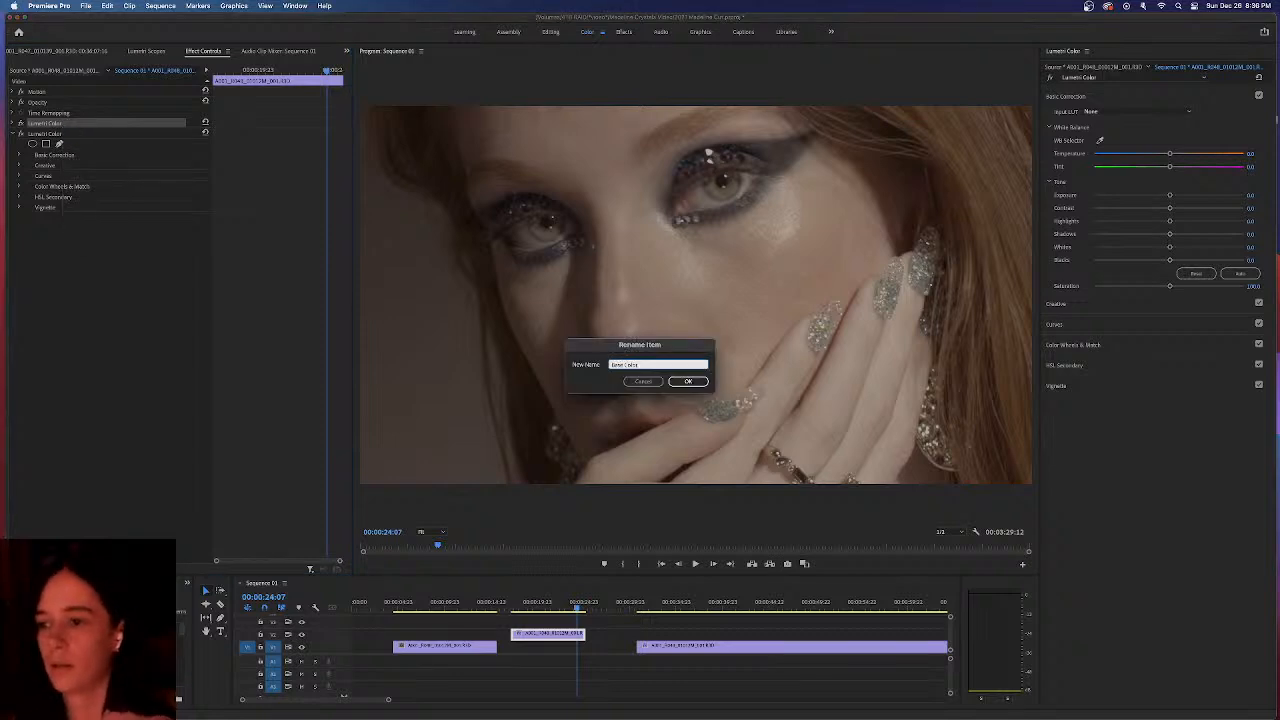
text( Color)
key(Return)
click(54, 134)
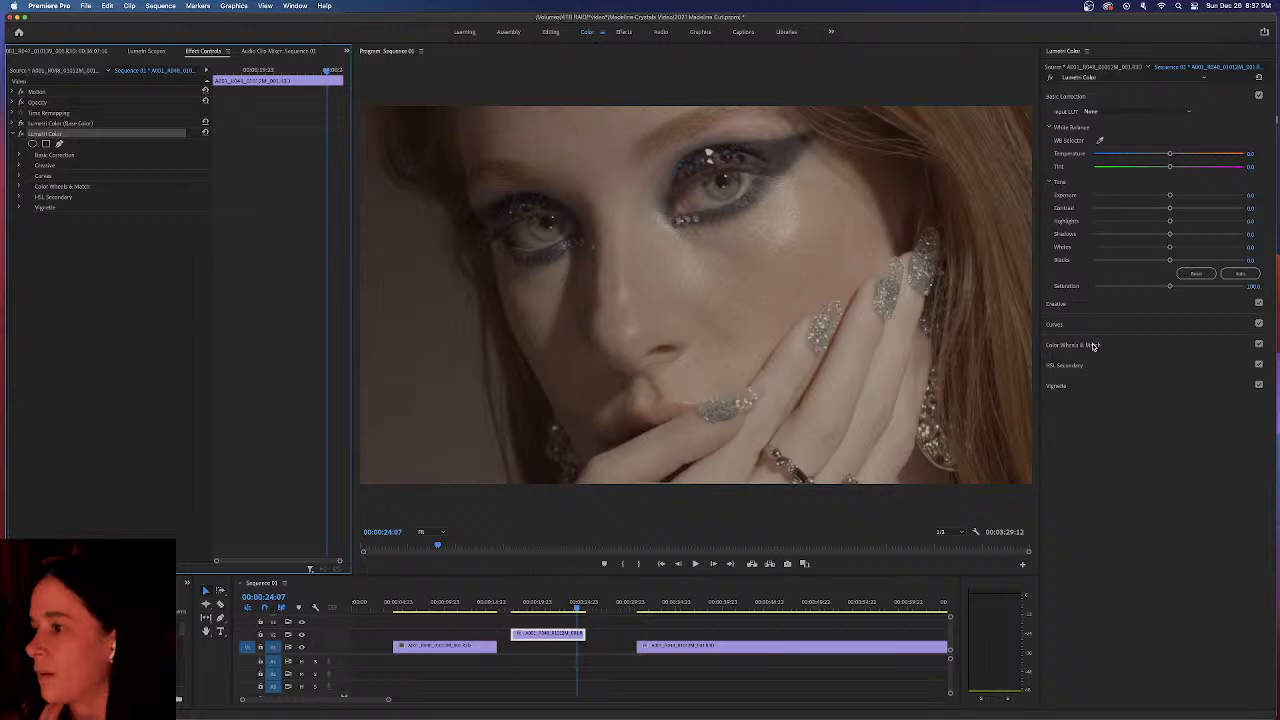
click(1120, 364)
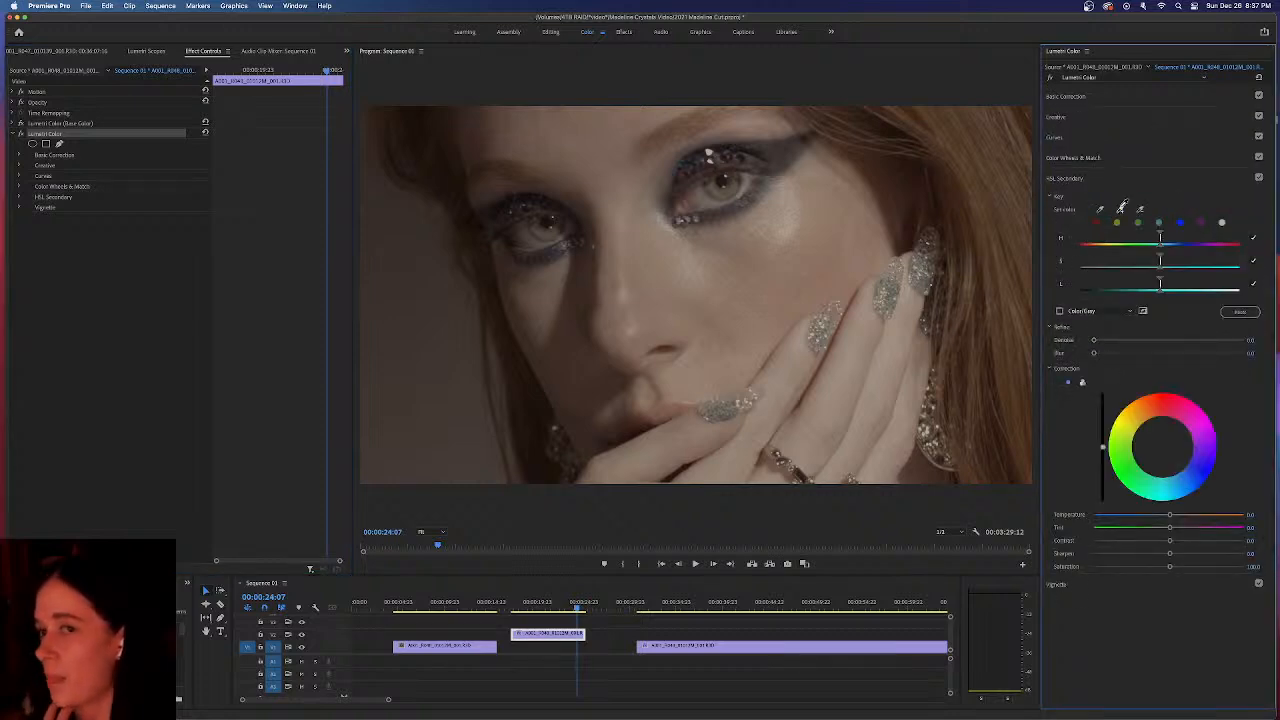
Try keying the cheek's skin tone with a brighter, green-shifted correction, and clear the key and correction
click(749, 260)
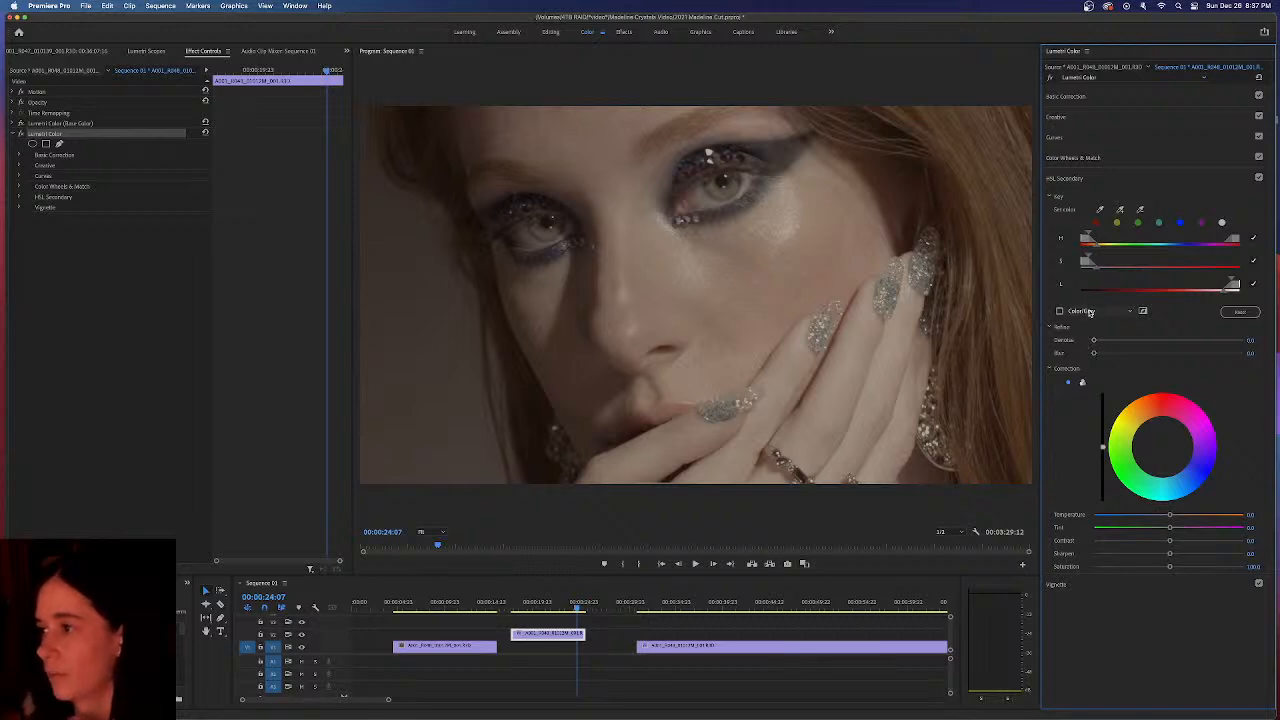
drag(1087, 241, 1100, 241)
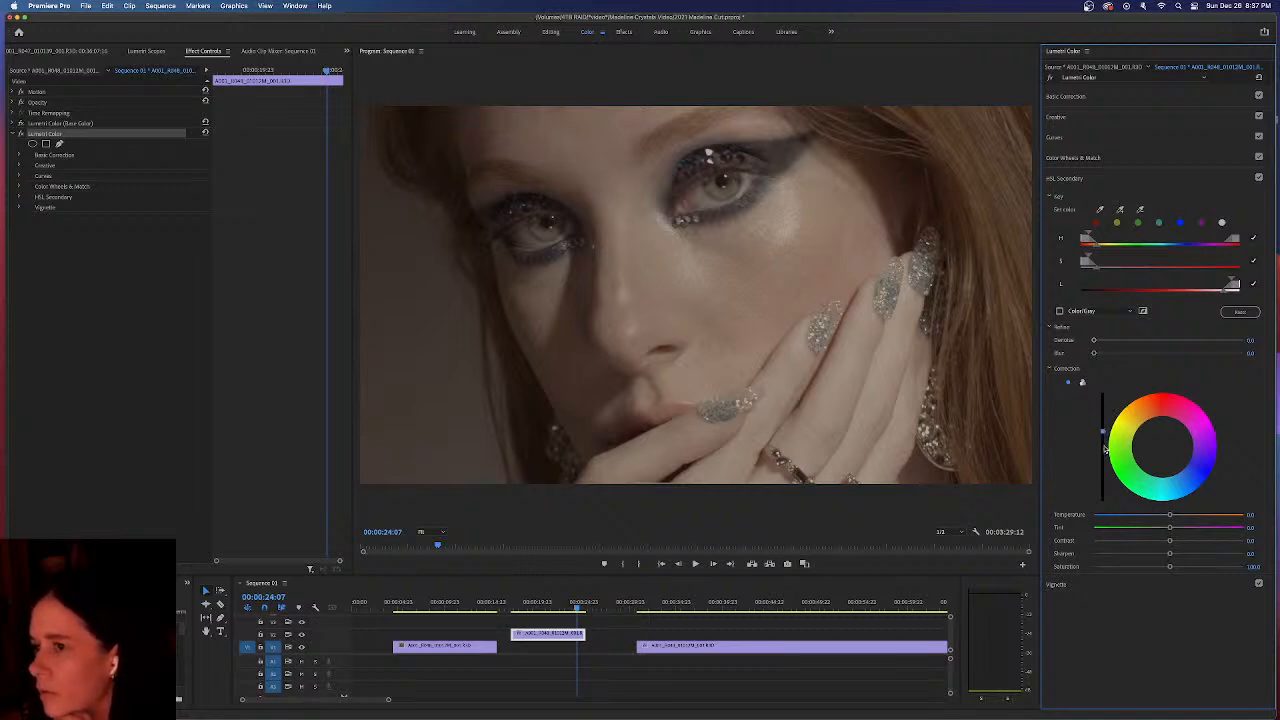
mouse_move(1151, 431)
mouse_down()
mouse_move(1150, 407)
mouse_move(1147, 419)
mouse_up()
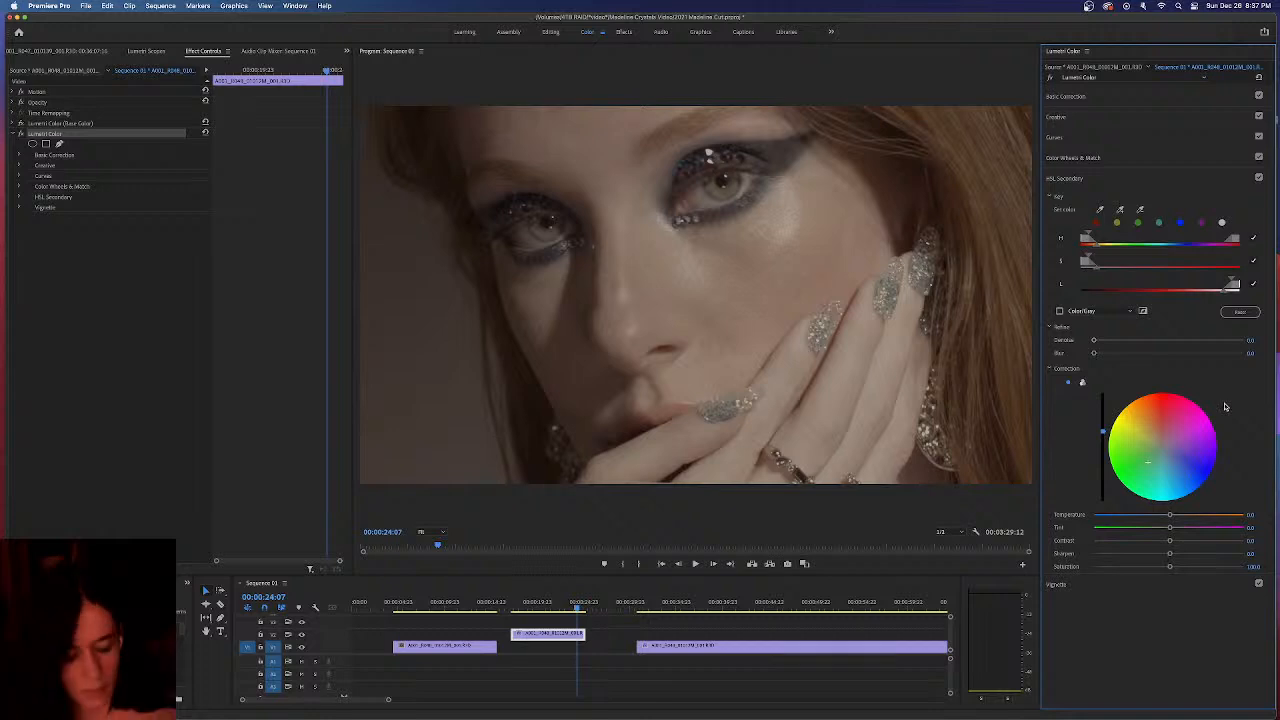
click(1105, 243)
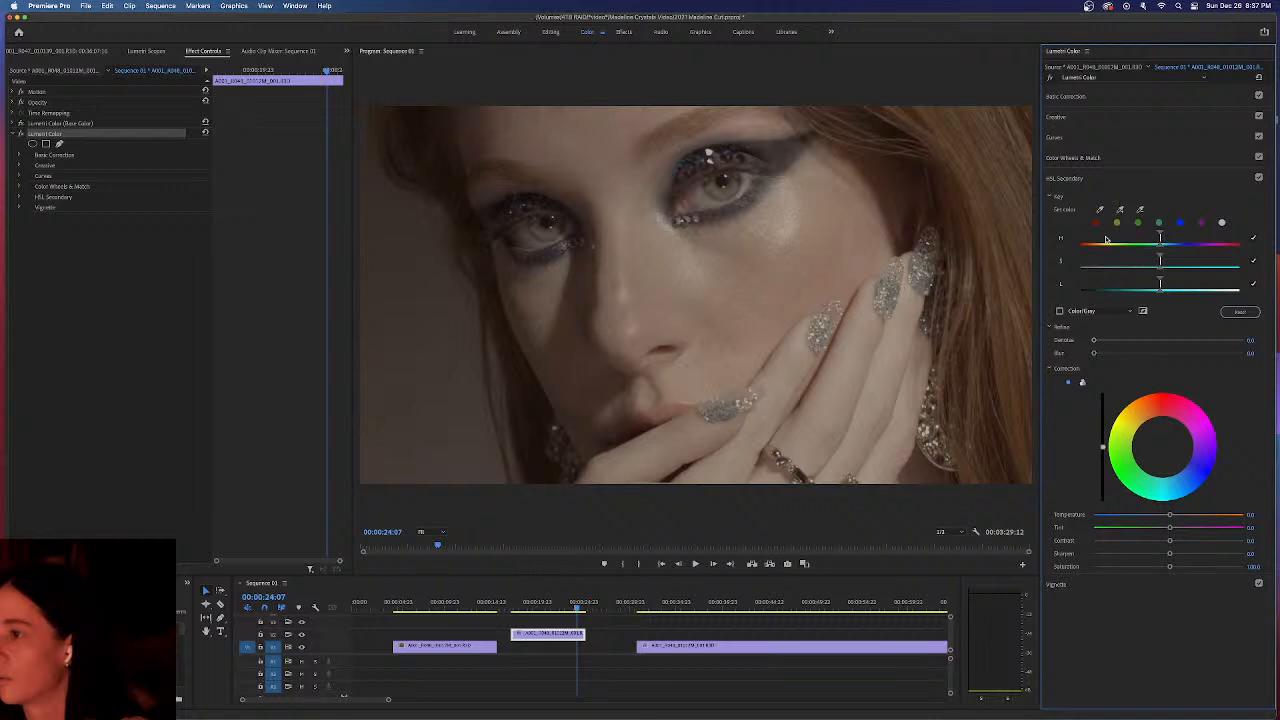
Try keying the reds with raised lower limits for saturation and luminance, and clear the key
click(1099, 224)
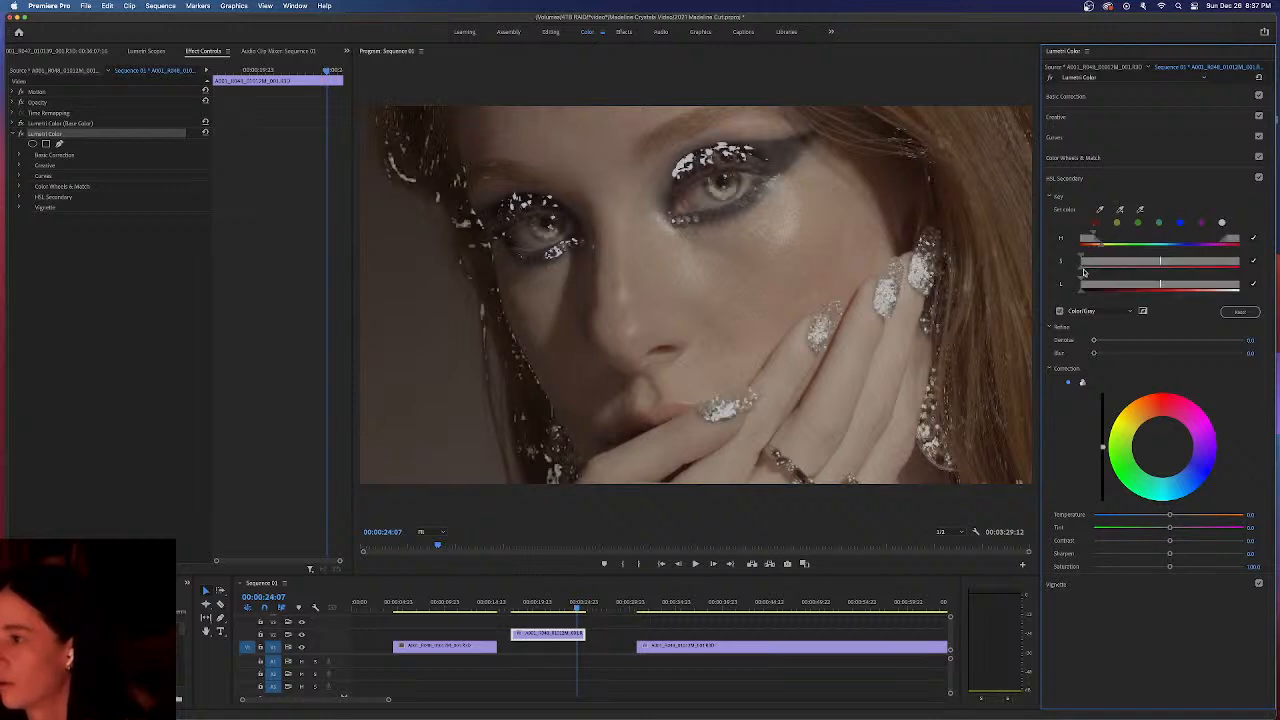
drag(1080, 268, 1187, 261)
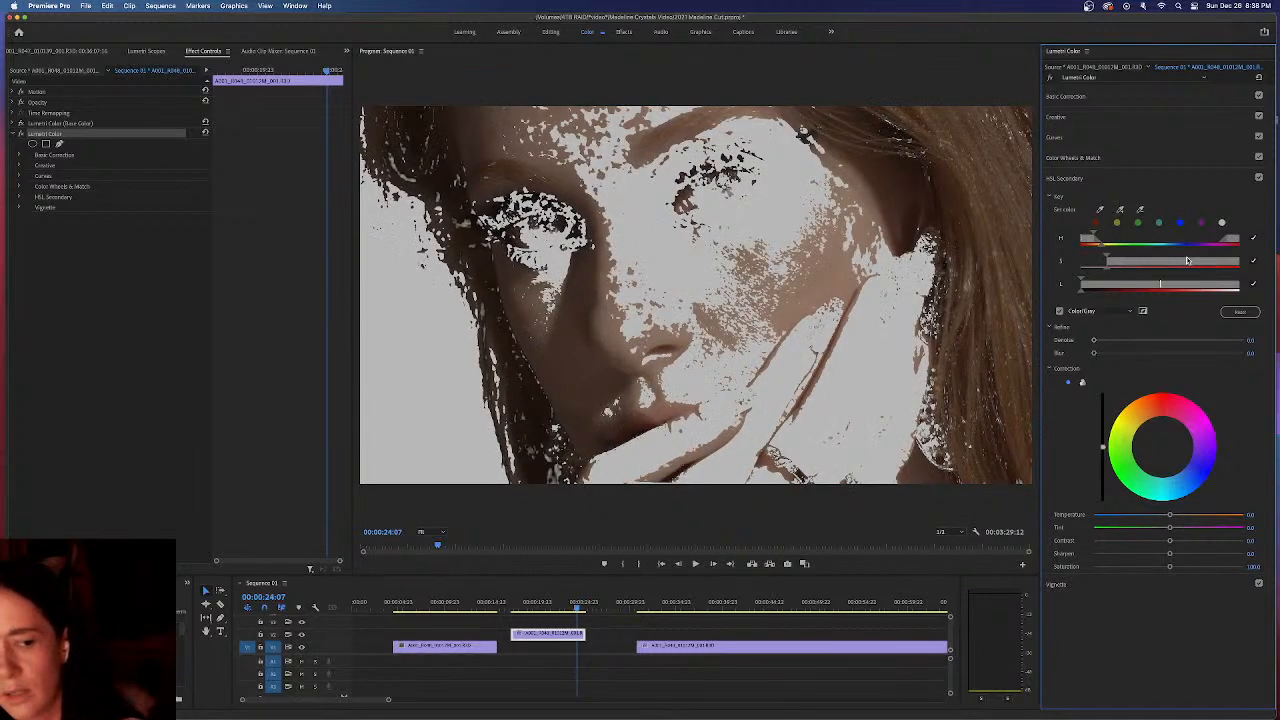
drag(1187, 261, 1189, 262)
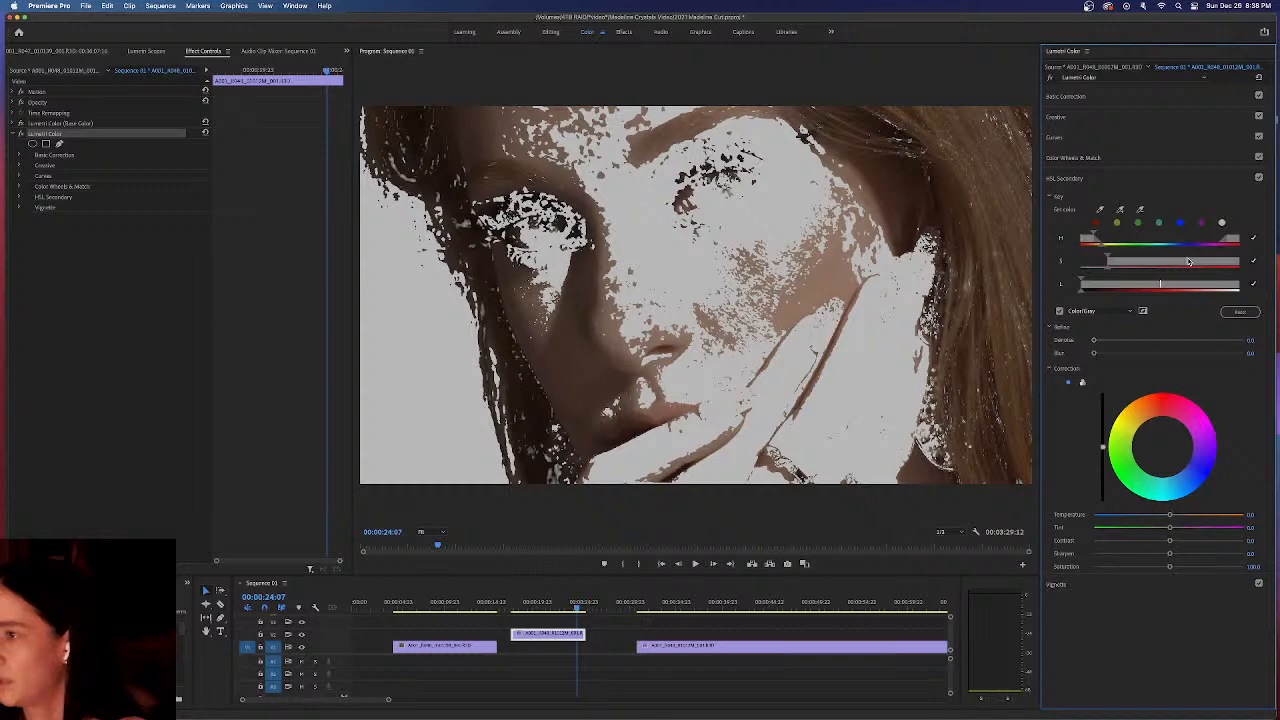
drag(1188, 261, 1188, 261)
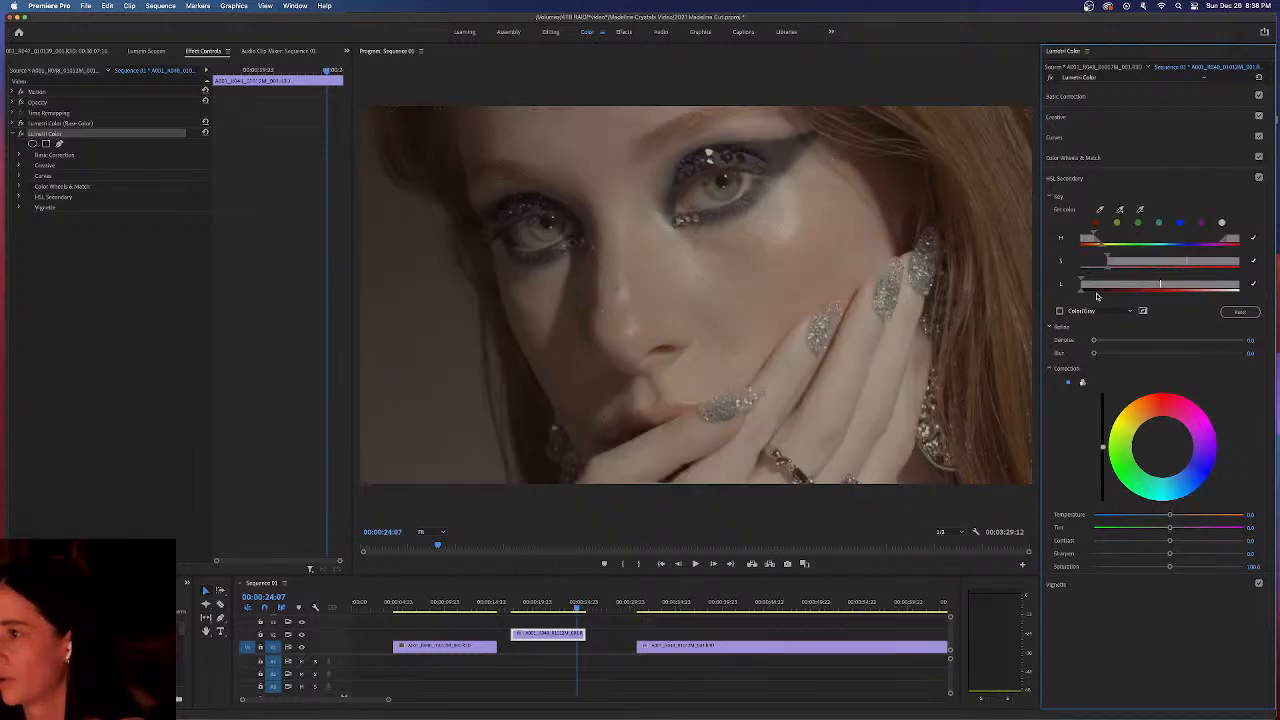
drag(1083, 288, 1134, 287)
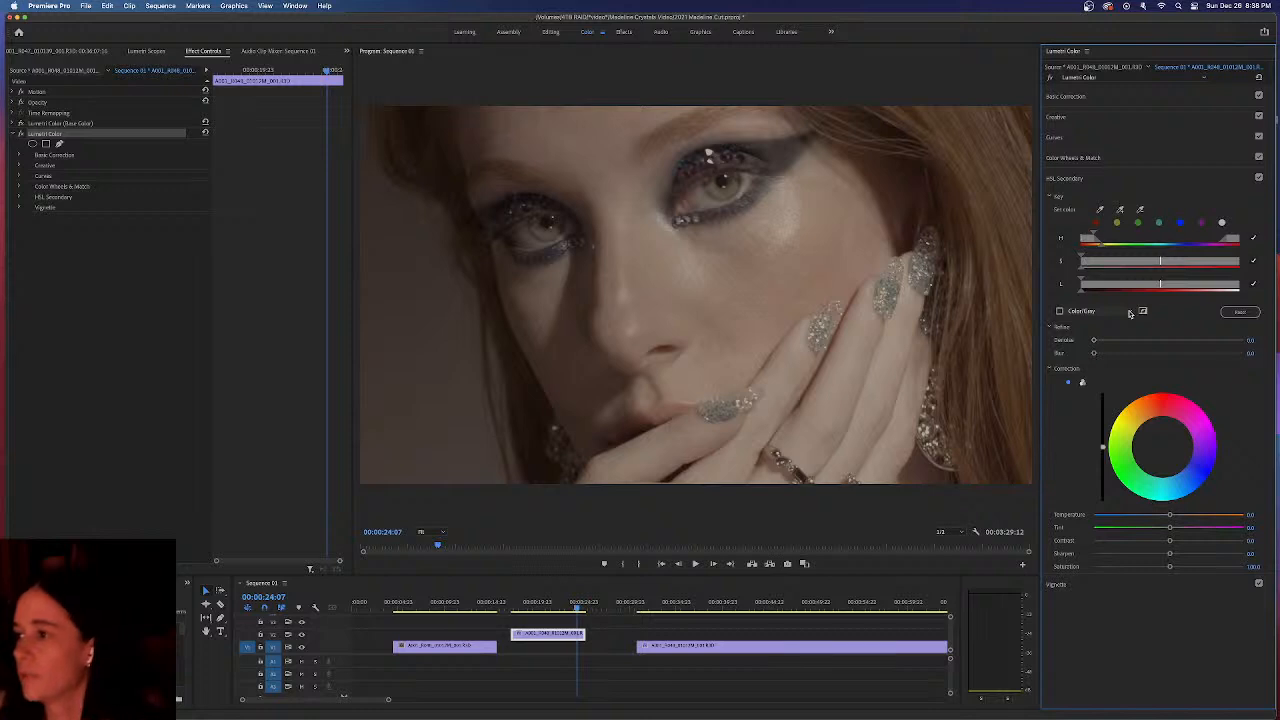
key(super+z)
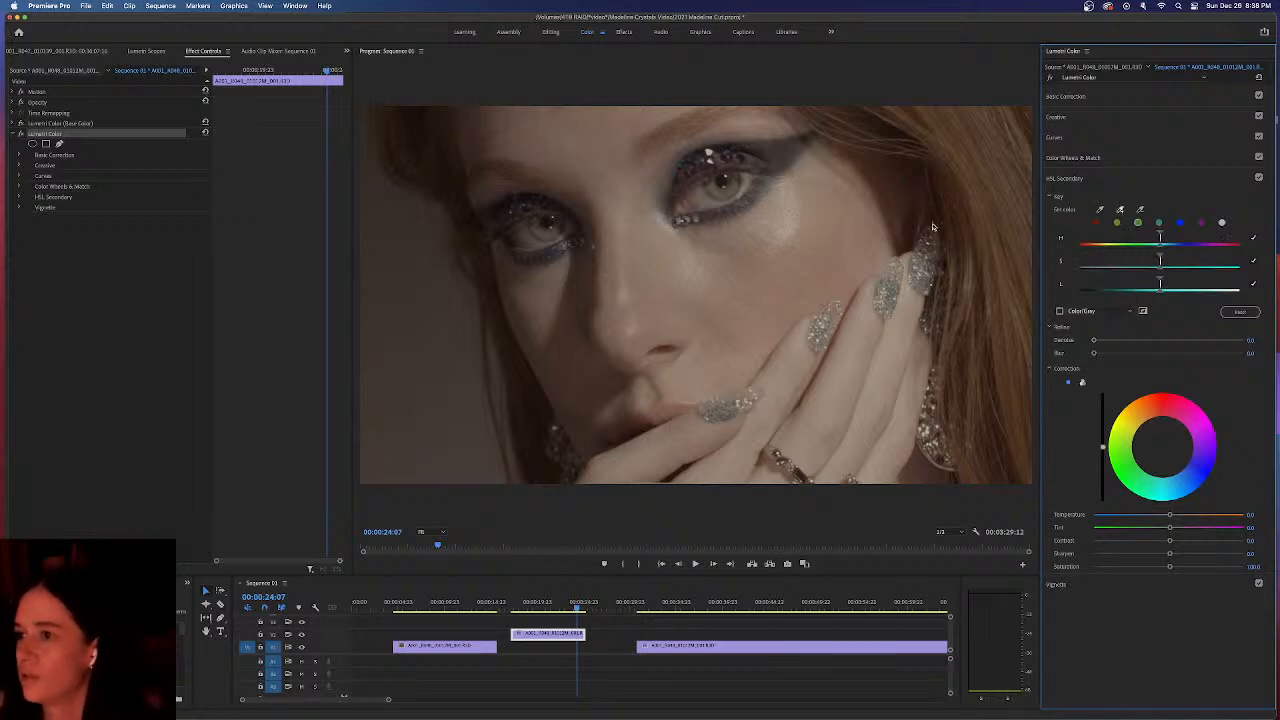
Try sampling the cheek as the key colour and widening its saturation range, and clear the key
click(789, 251)
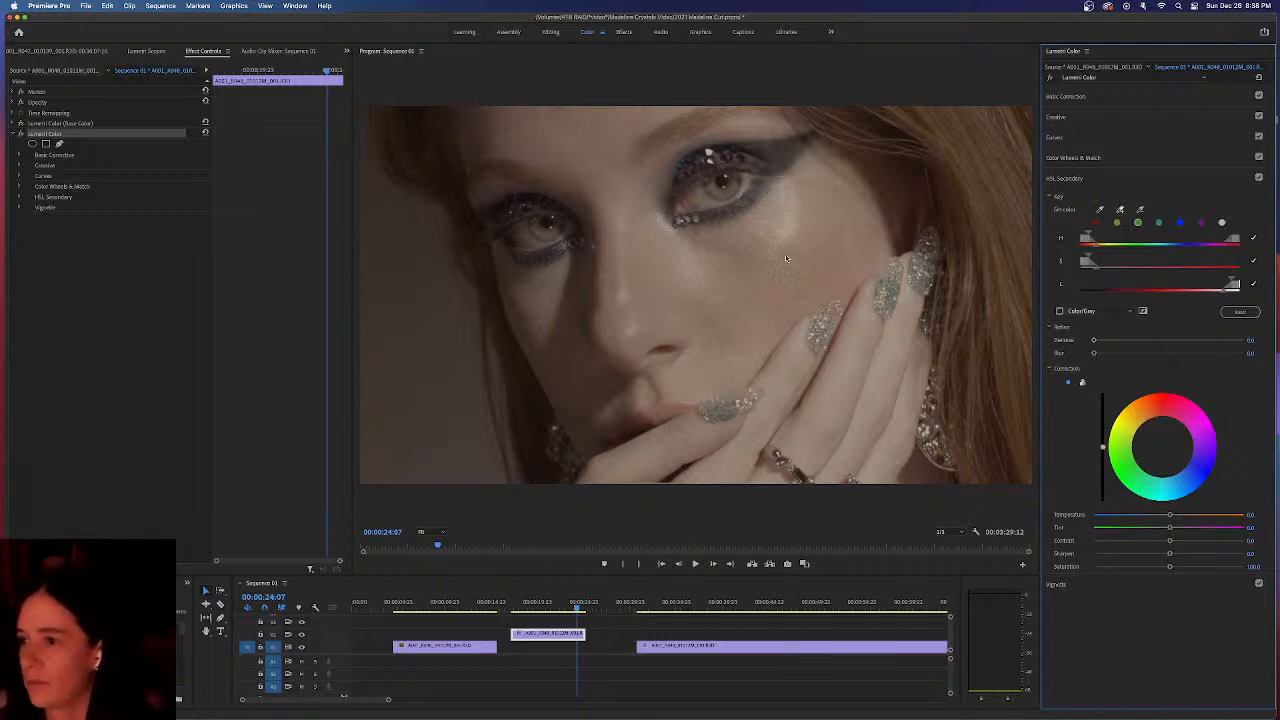
mouse_move(1094, 268)
mouse_down()
mouse_move(1150, 262)
mouse_move(1094, 262)
mouse_up()
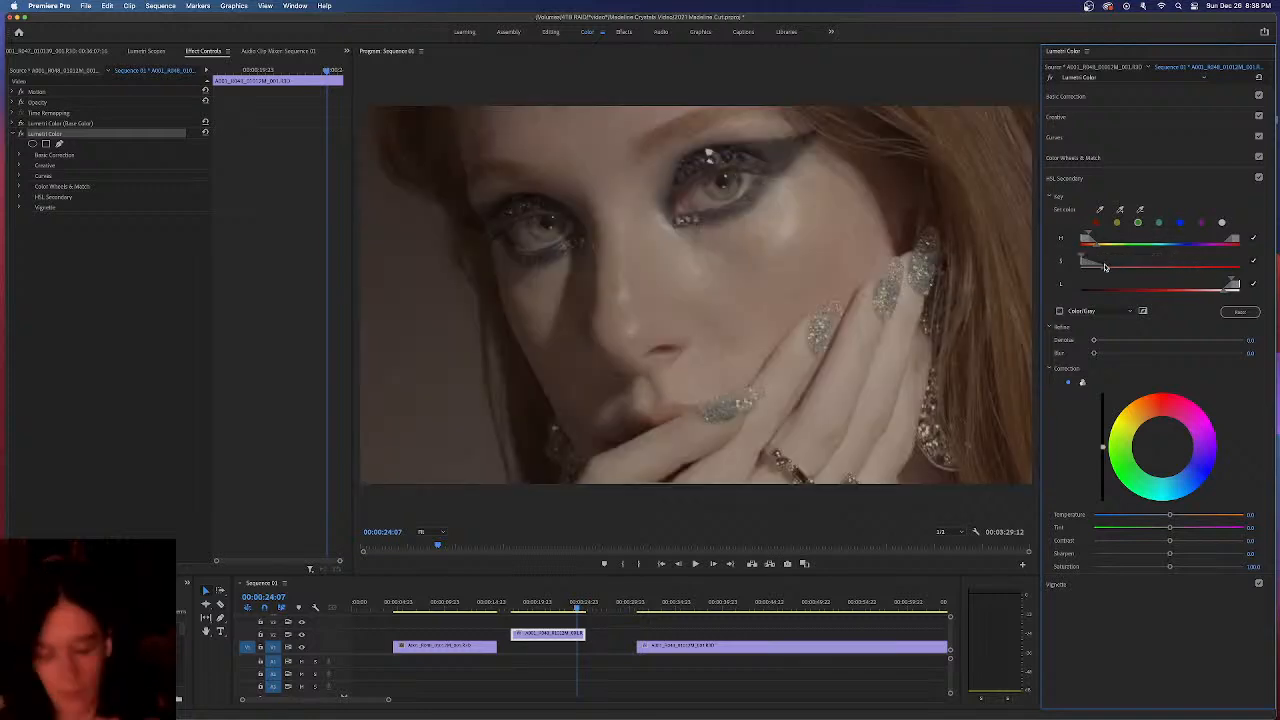
click(1214, 292)
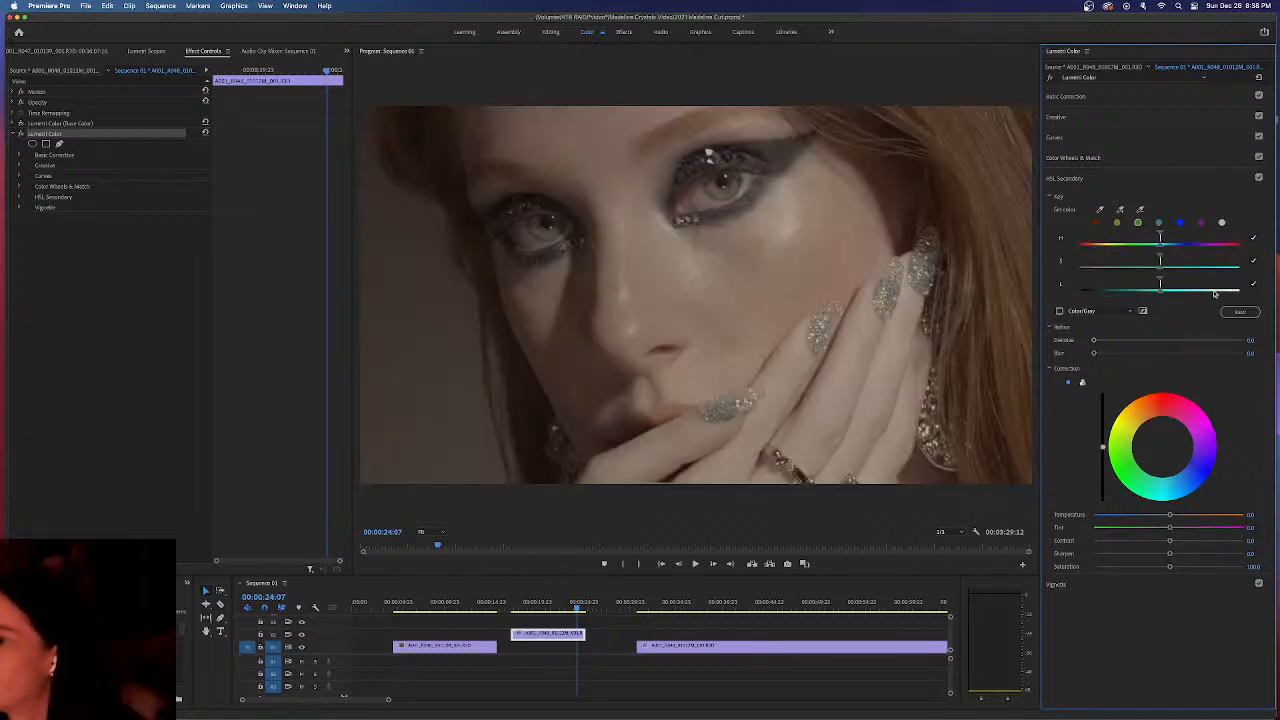
Key the reds, set the correction temperature to about 12, and adjust the key's hue, saturation and luminance ranges
click(1096, 224)
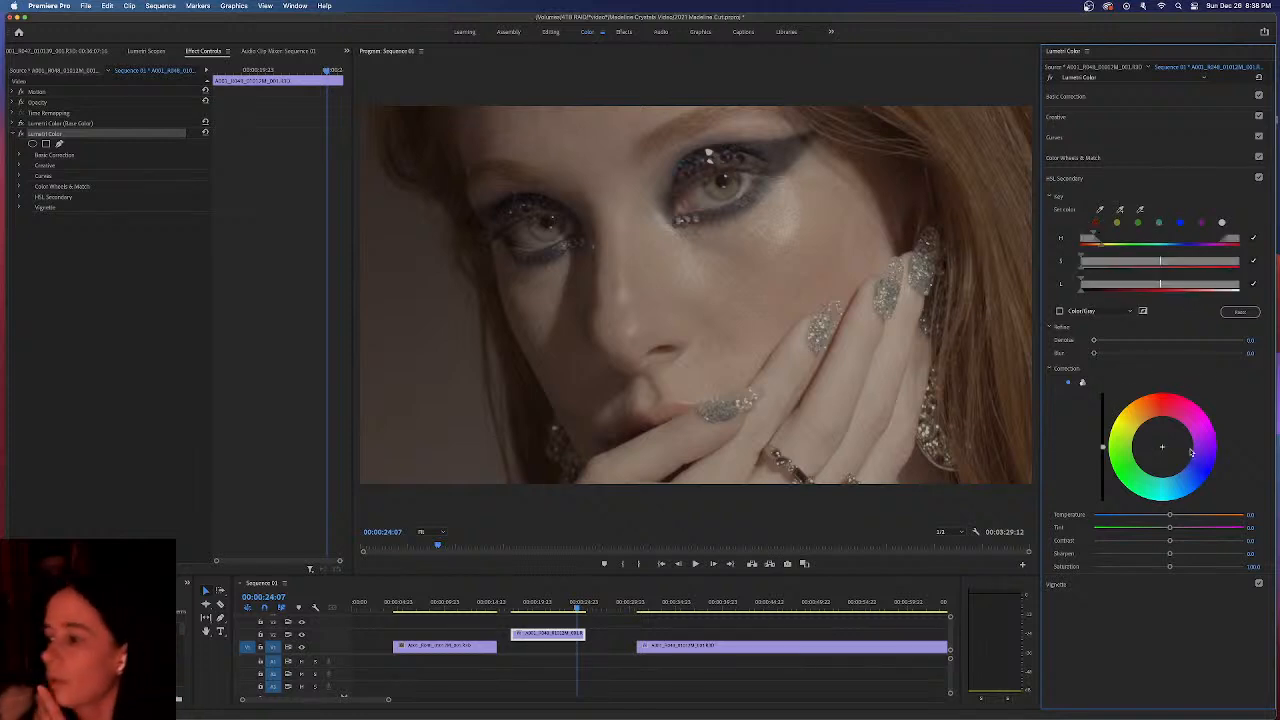
drag(1169, 515, 1178, 516)
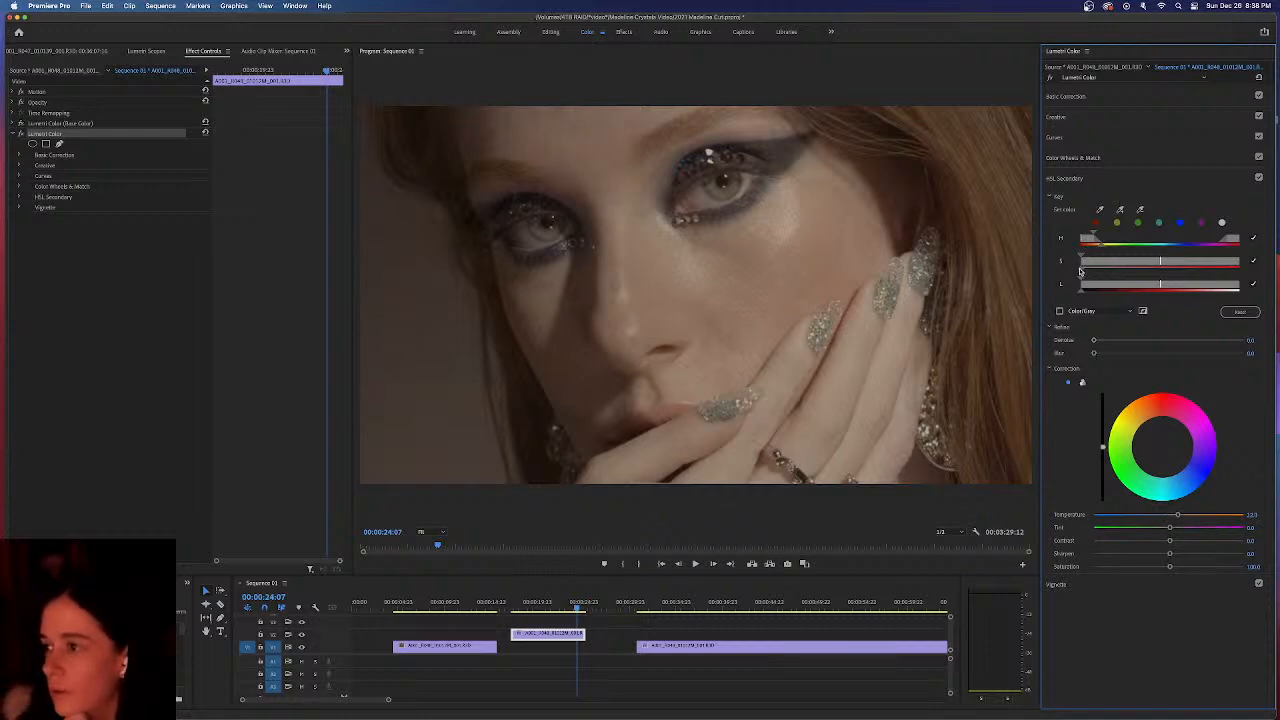
drag(1081, 271, 1119, 263)
drag(1210, 254, 1183, 261)
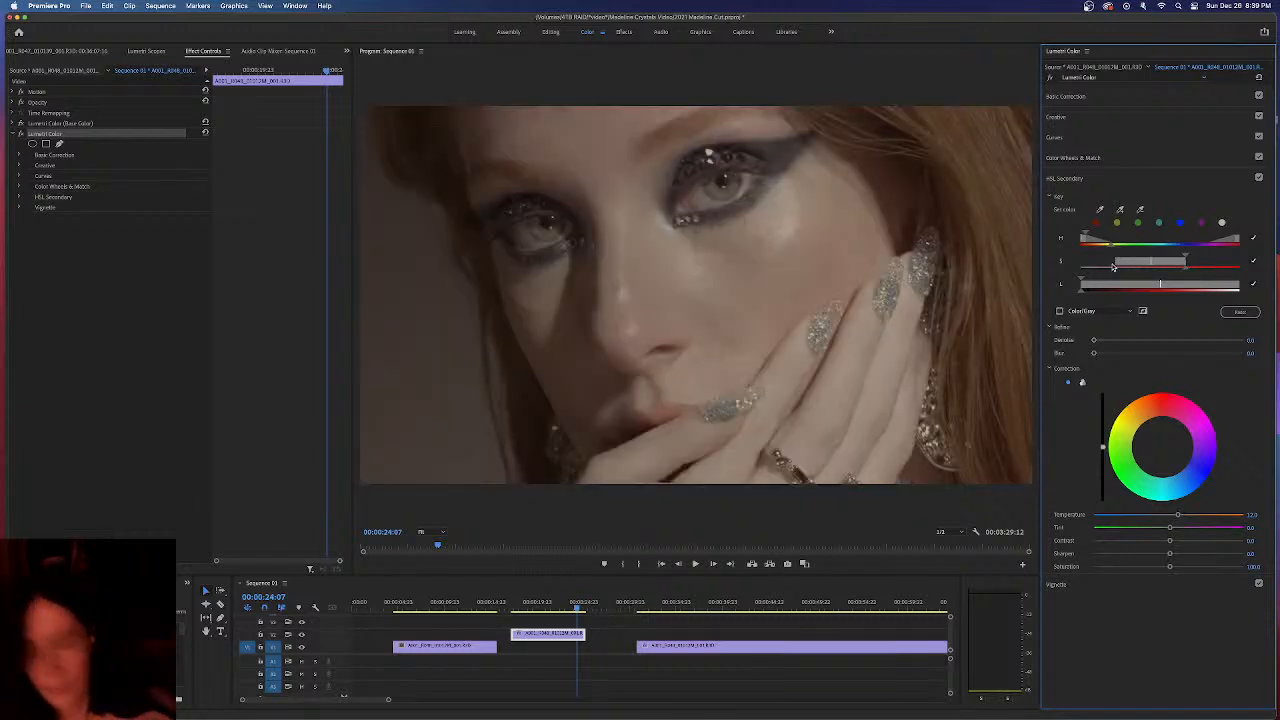
mouse_move(1081, 284)
mouse_down()
mouse_move(1109, 279)
mouse_move(1099, 292)
mouse_move(1080, 290)
mouse_move(1097, 280)
mouse_up()
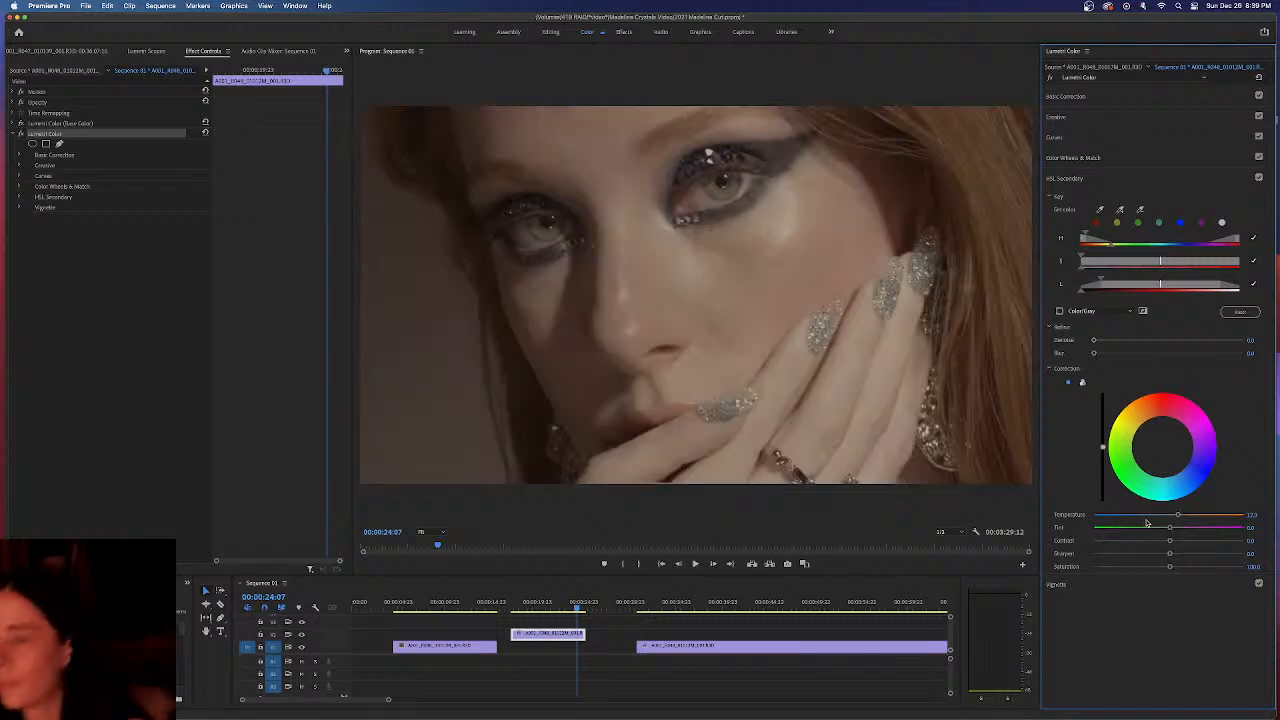
Toggle the key mask preview to check the selected areas and try a strong magenta tint on them
click(1060, 312)
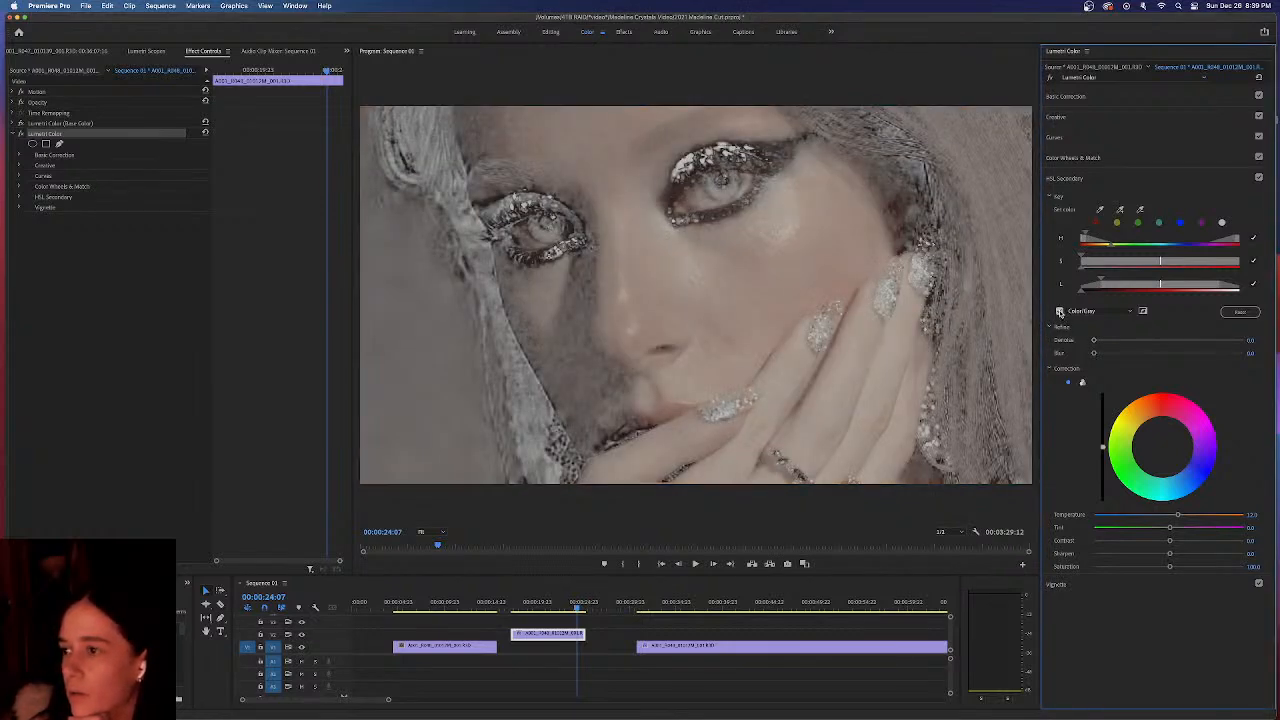
click(1060, 311)
click(1062, 312)
click(1062, 312)
drag(1170, 527, 1204, 527)
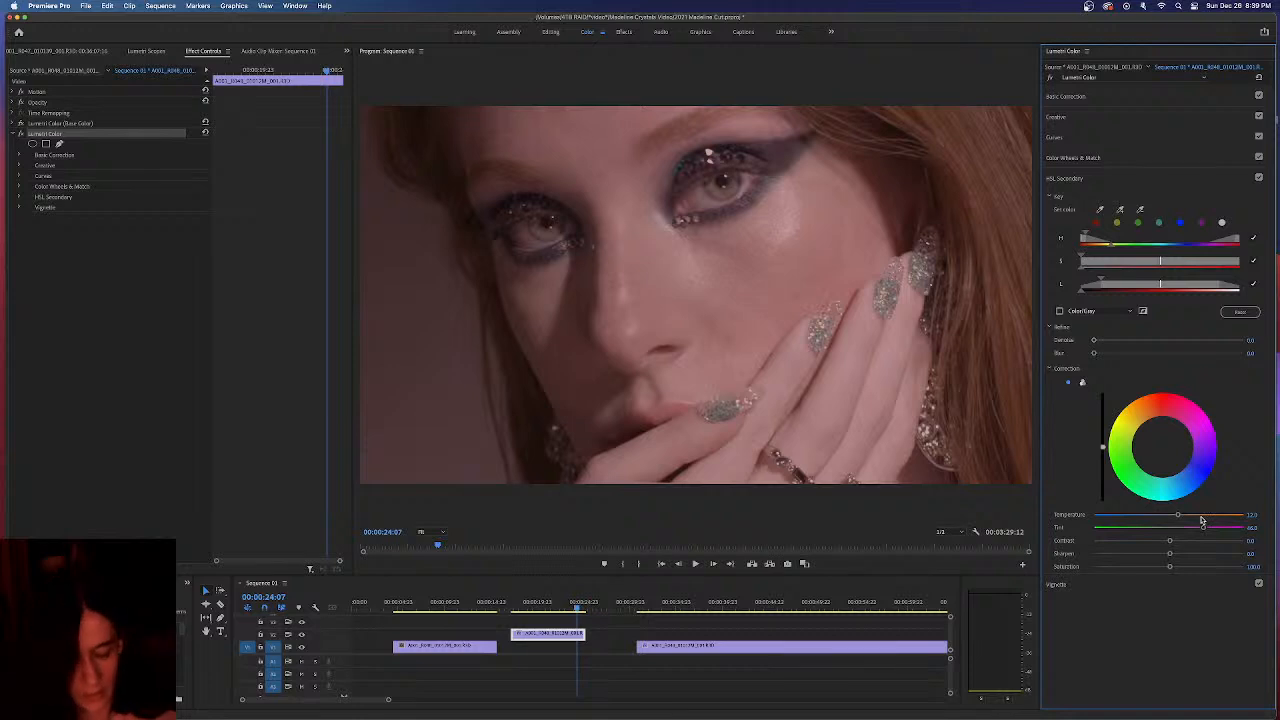
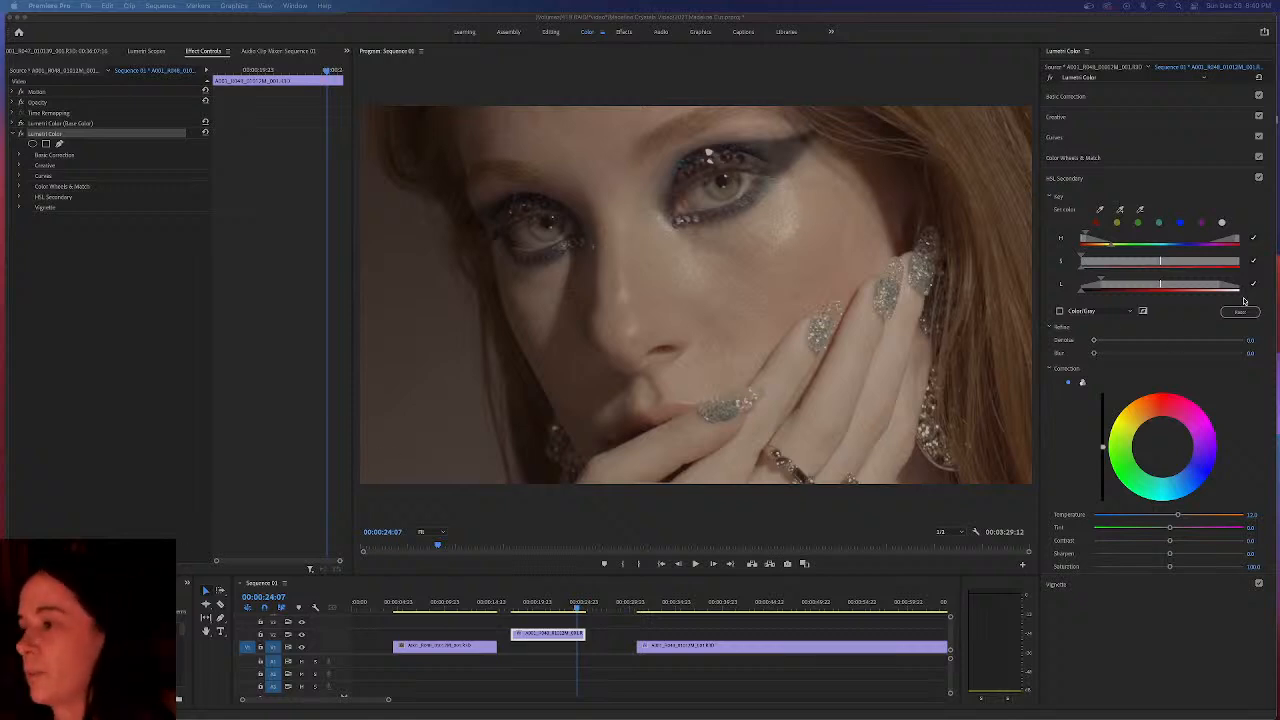
Try a more saturated key range with a much warmer temperature and a darker luminance range, undoing each change
drag(1161, 262, 1201, 261)
drag(1177, 514, 1203, 513)
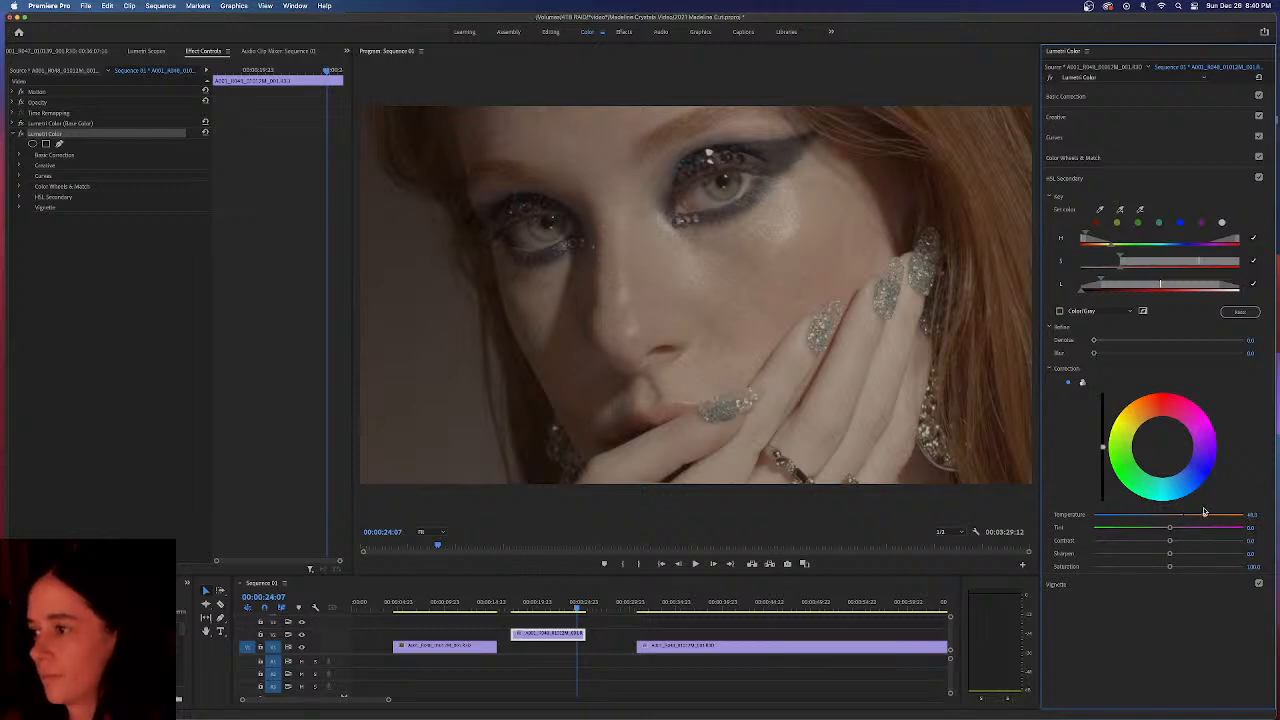
key(super+z)
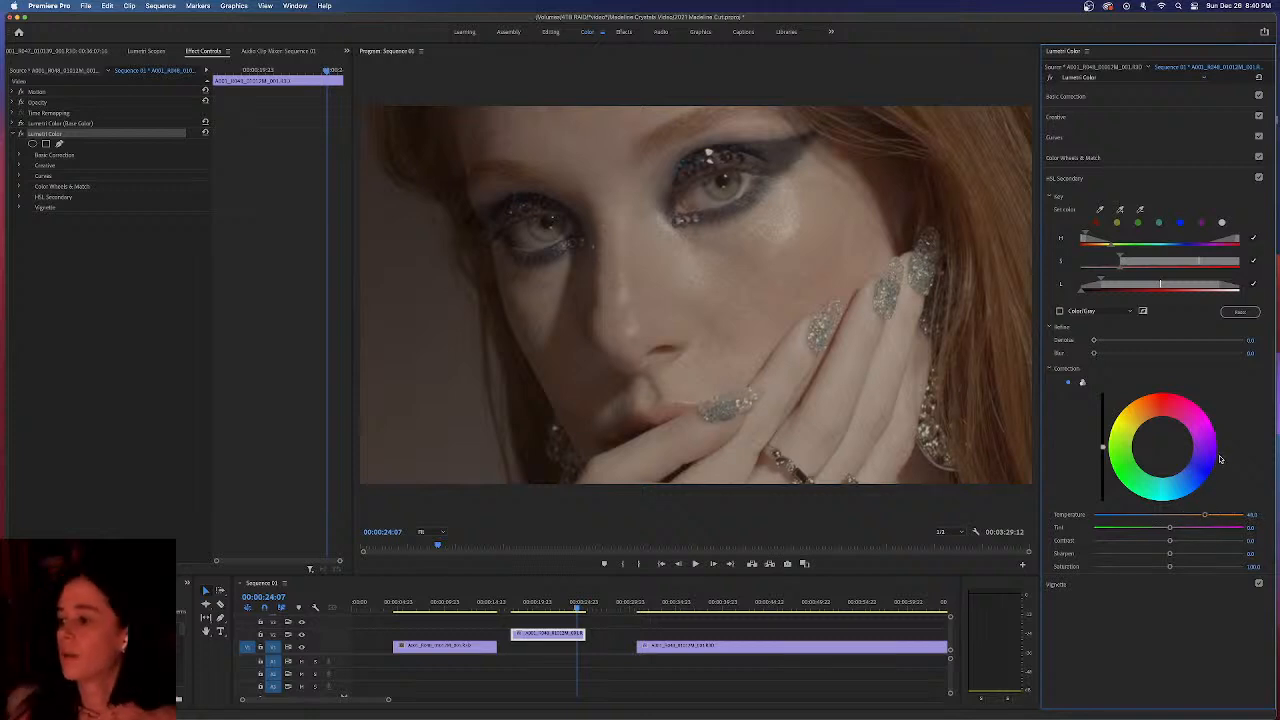
key(super+z)
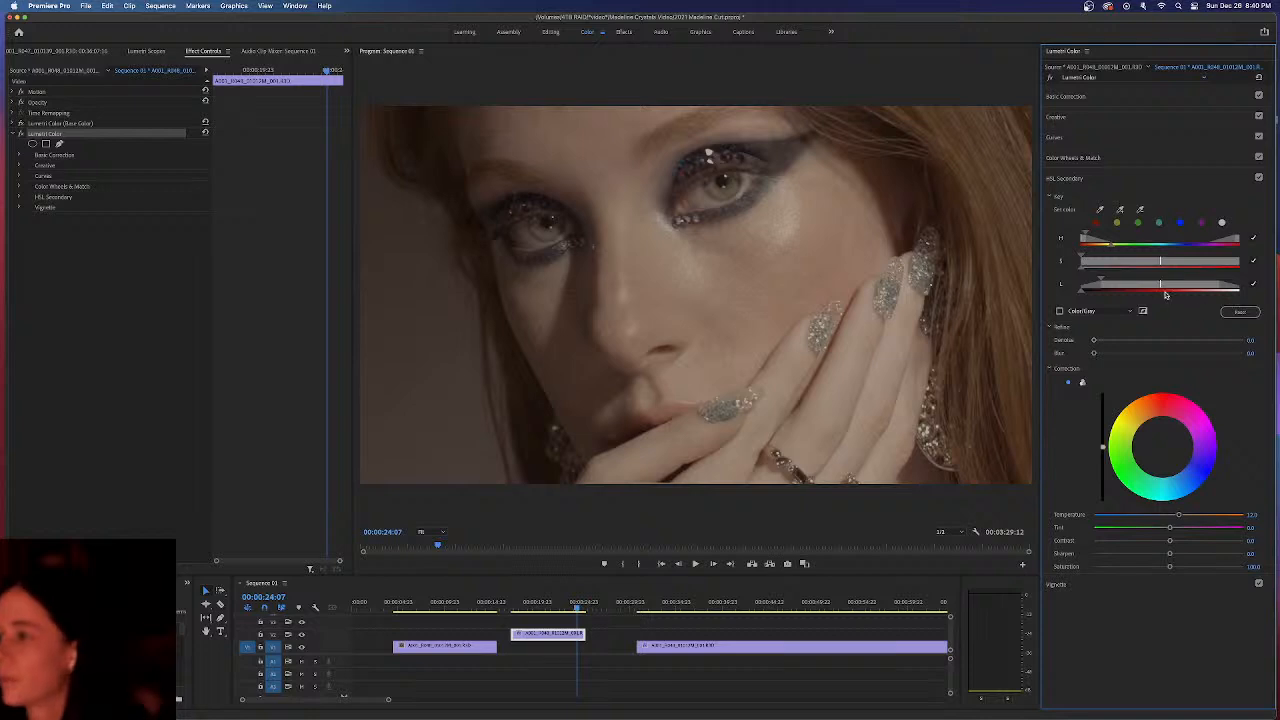
drag(1160, 286, 1077, 287)
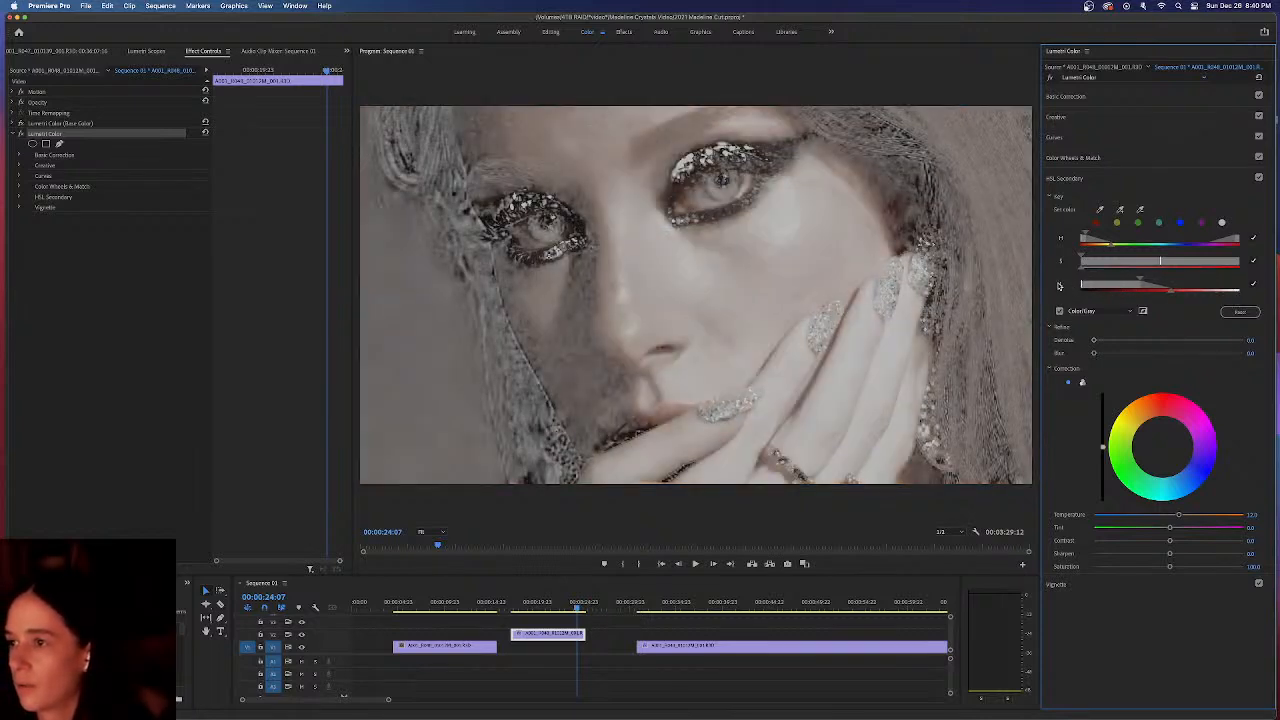
key(super+z)
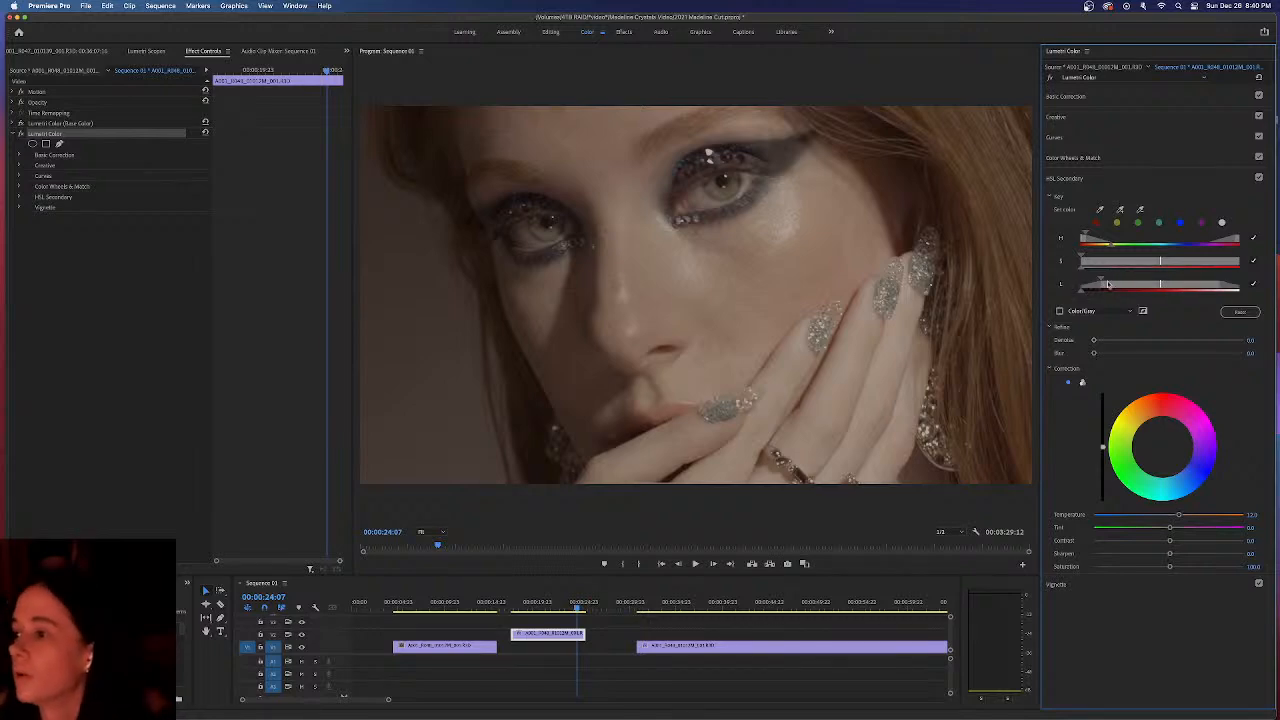
Try limiting the key to lower saturation and a narrower hue falloff, and reset the HSL key
drag(1161, 261, 1210, 270)
mouse_move(1109, 246)
mouse_down()
mouse_move(1145, 254)
mouse_move(1097, 251)
mouse_up()
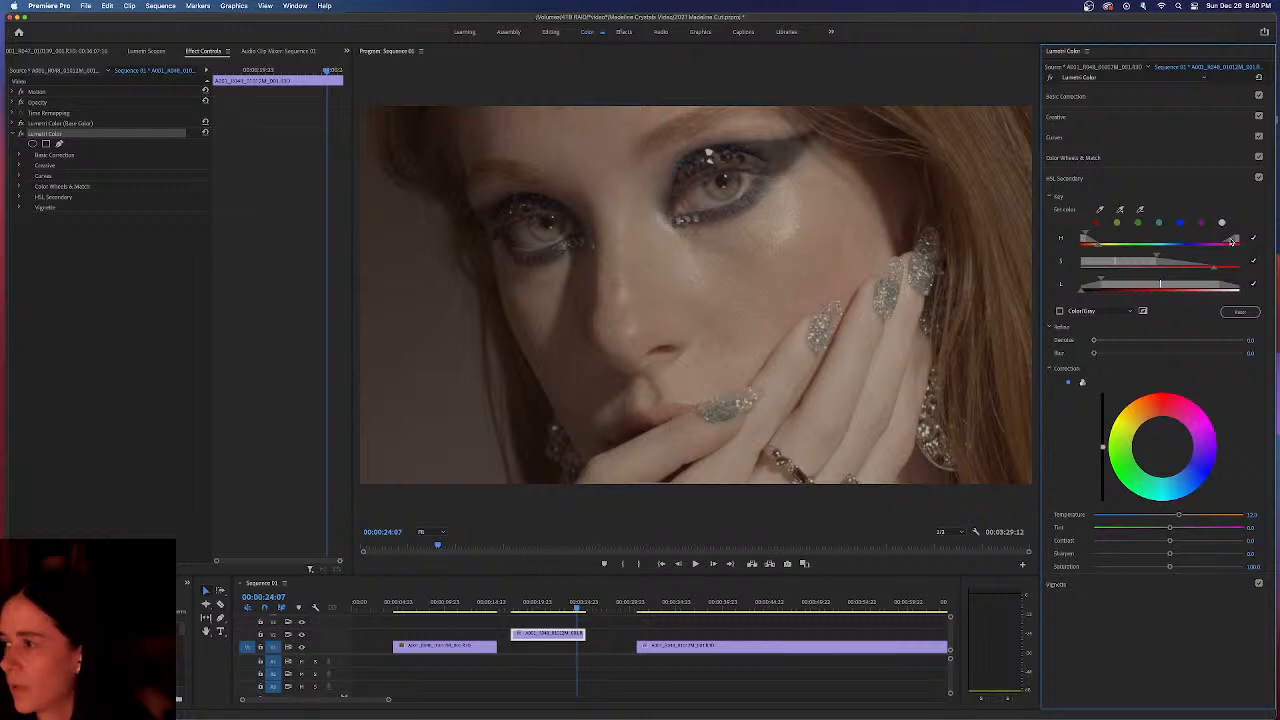
click(1239, 312)
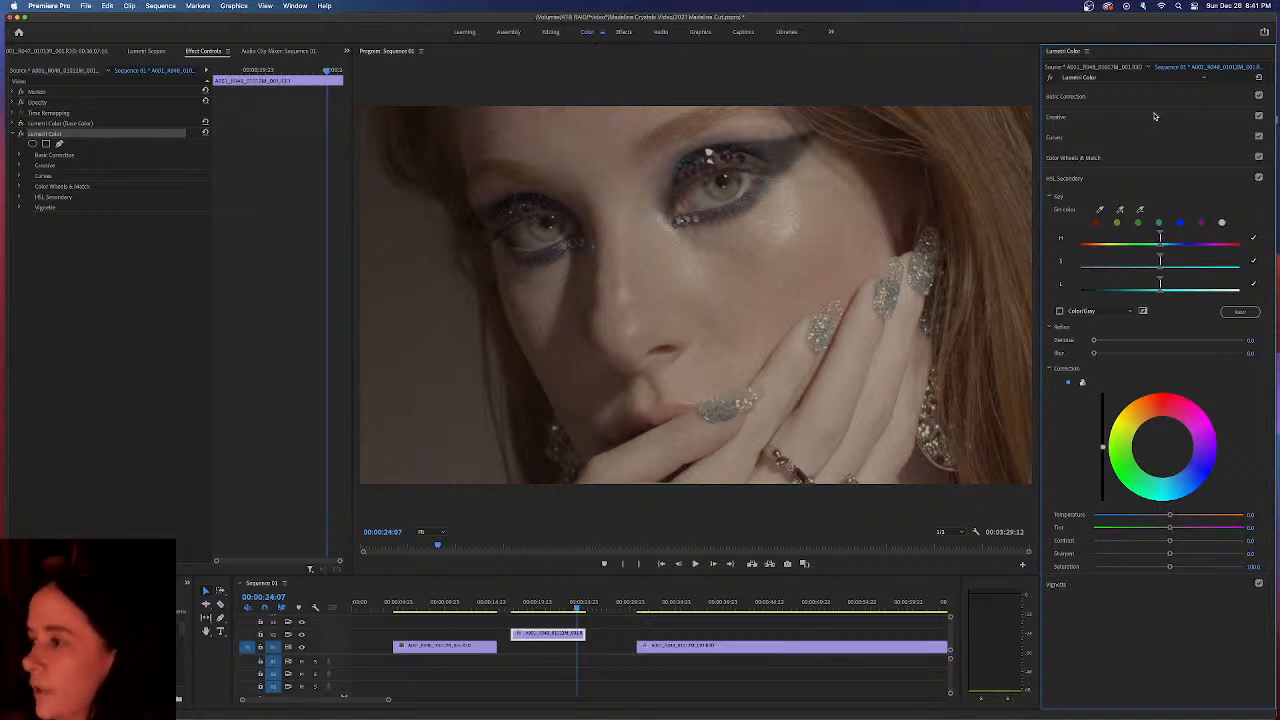
Sample the forehead's skin tone as the HSL key and broaden its hue, saturation and luminance ranges
click(1119, 209)
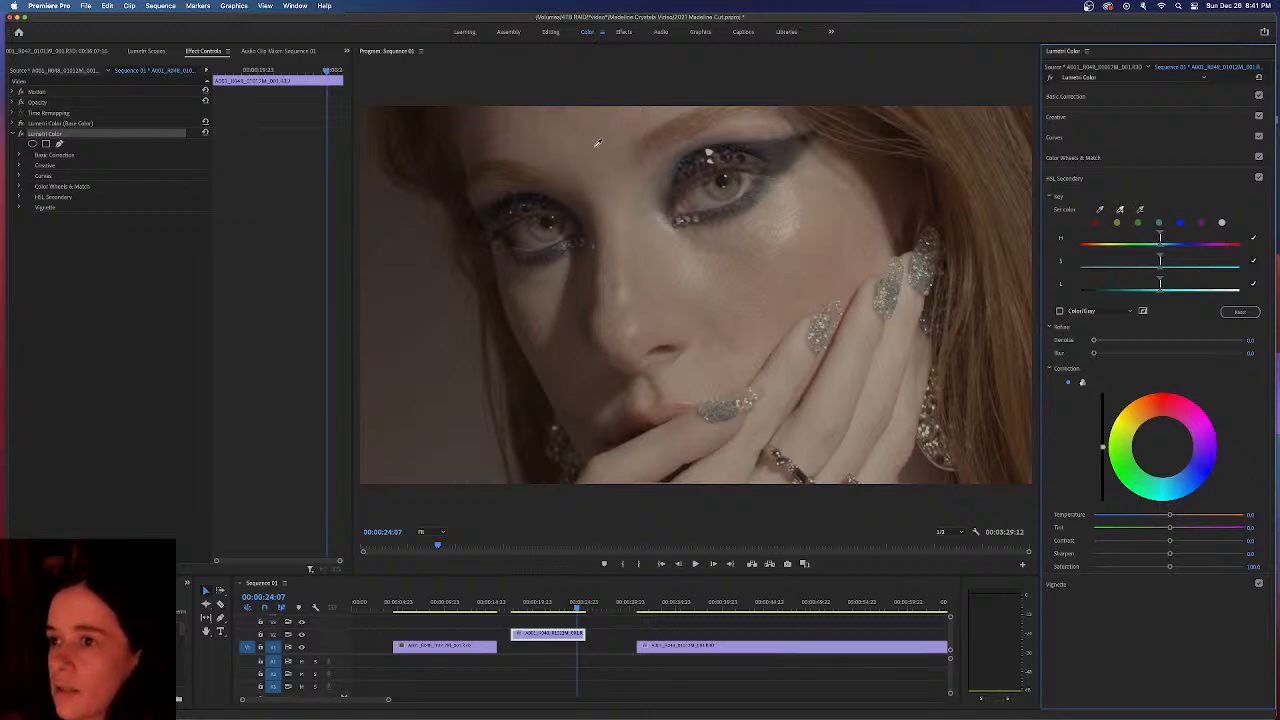
click(602, 142)
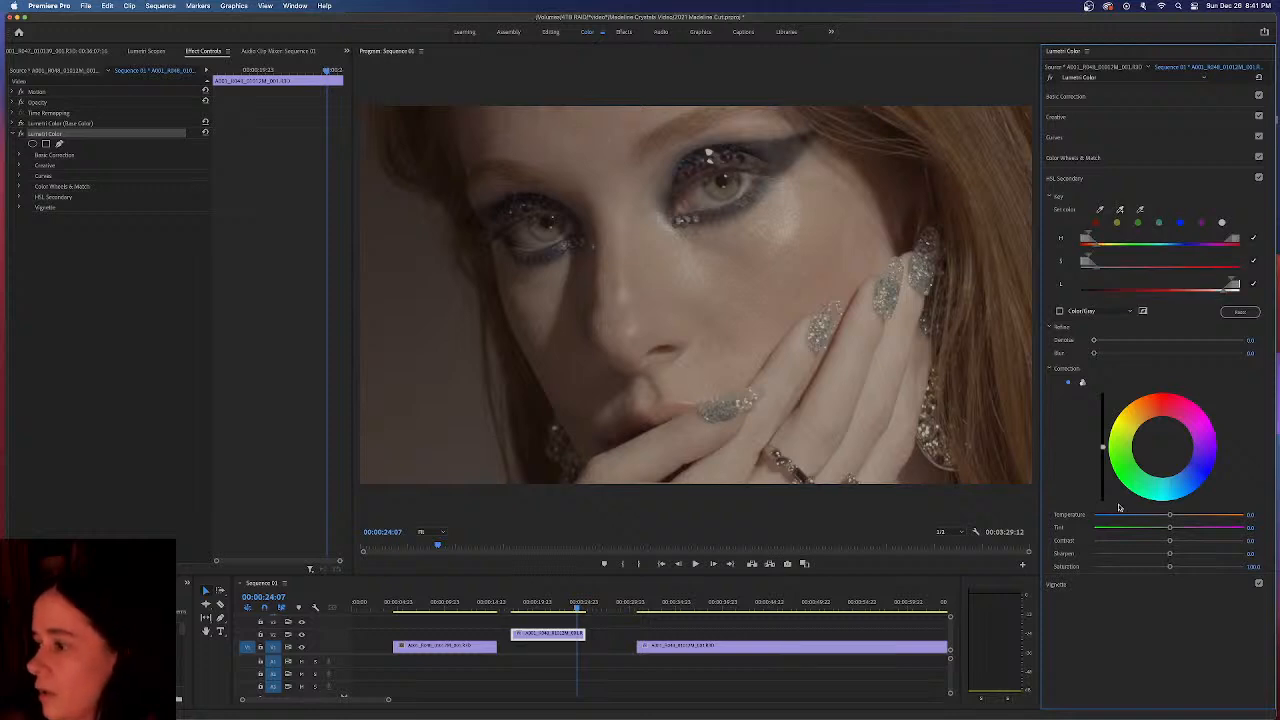
drag(1097, 246, 1128, 272)
drag(1227, 292, 1187, 281)
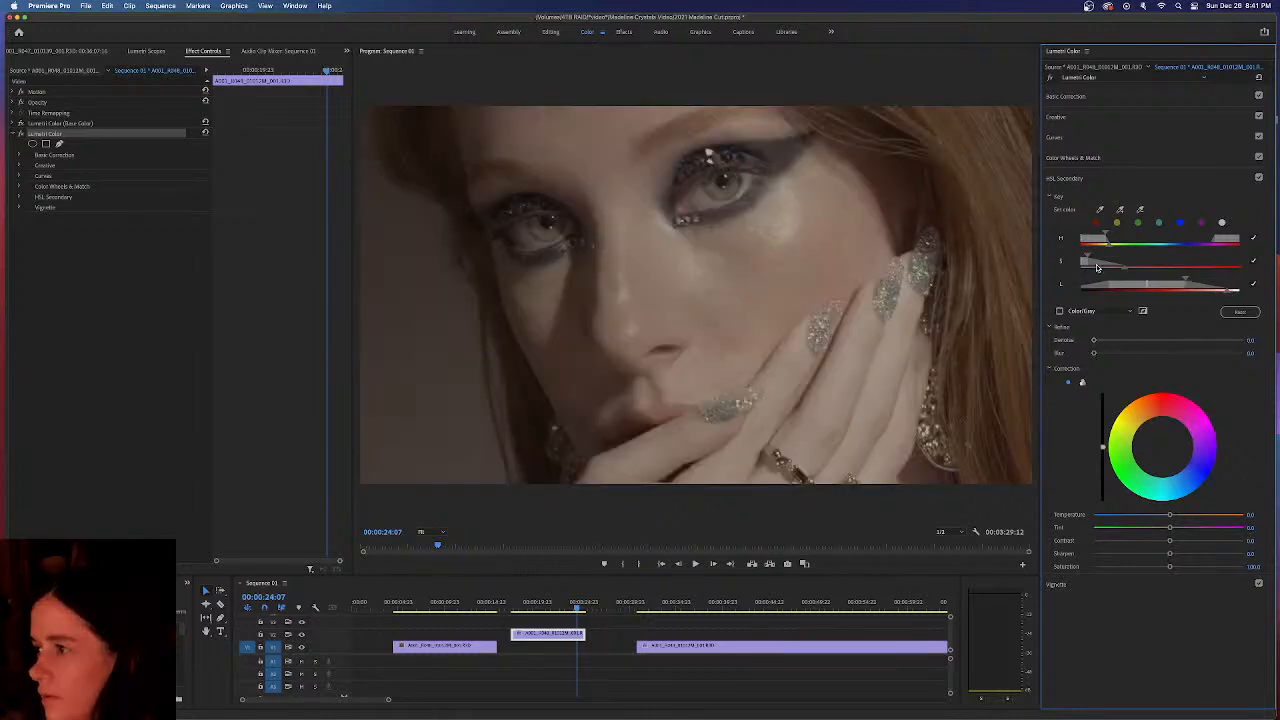
drag(1088, 261, 1096, 259)
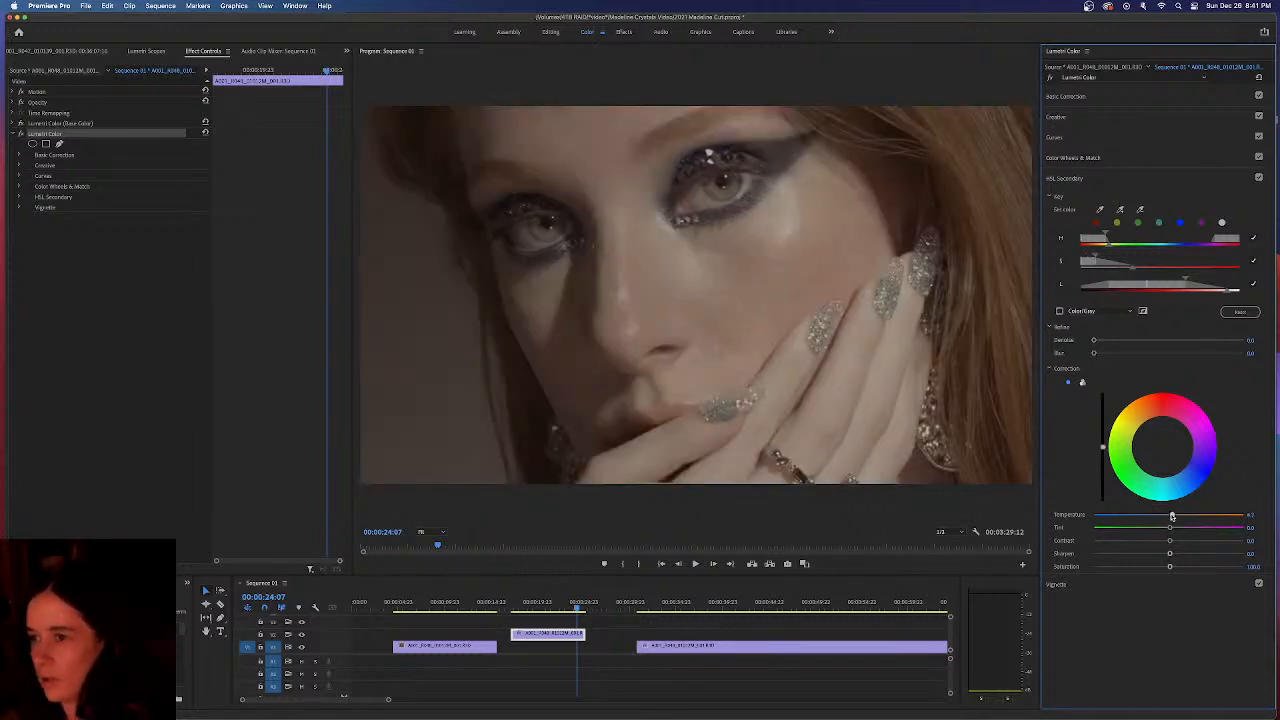
Warm the keyed skin to temperature 16.7 with tint -2.0, and rename the effect Skin ISO - needs mask
drag(1175, 517, 1177, 518)
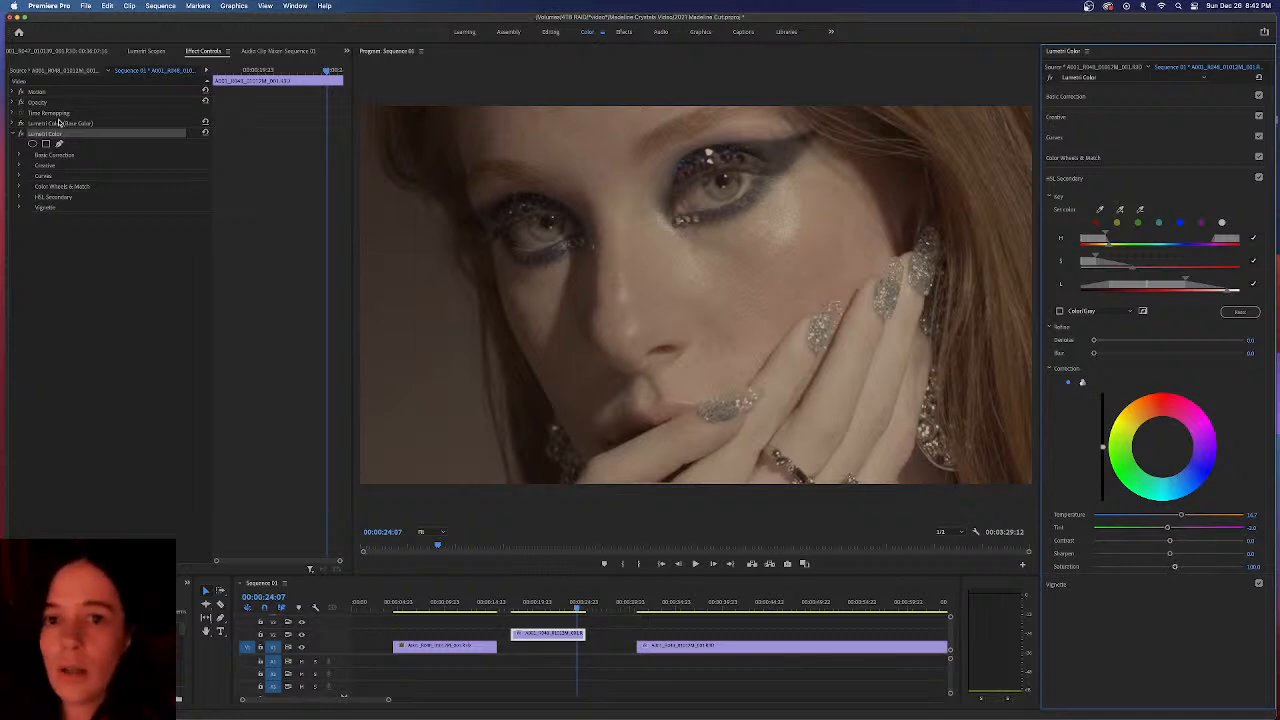
click(21, 134)
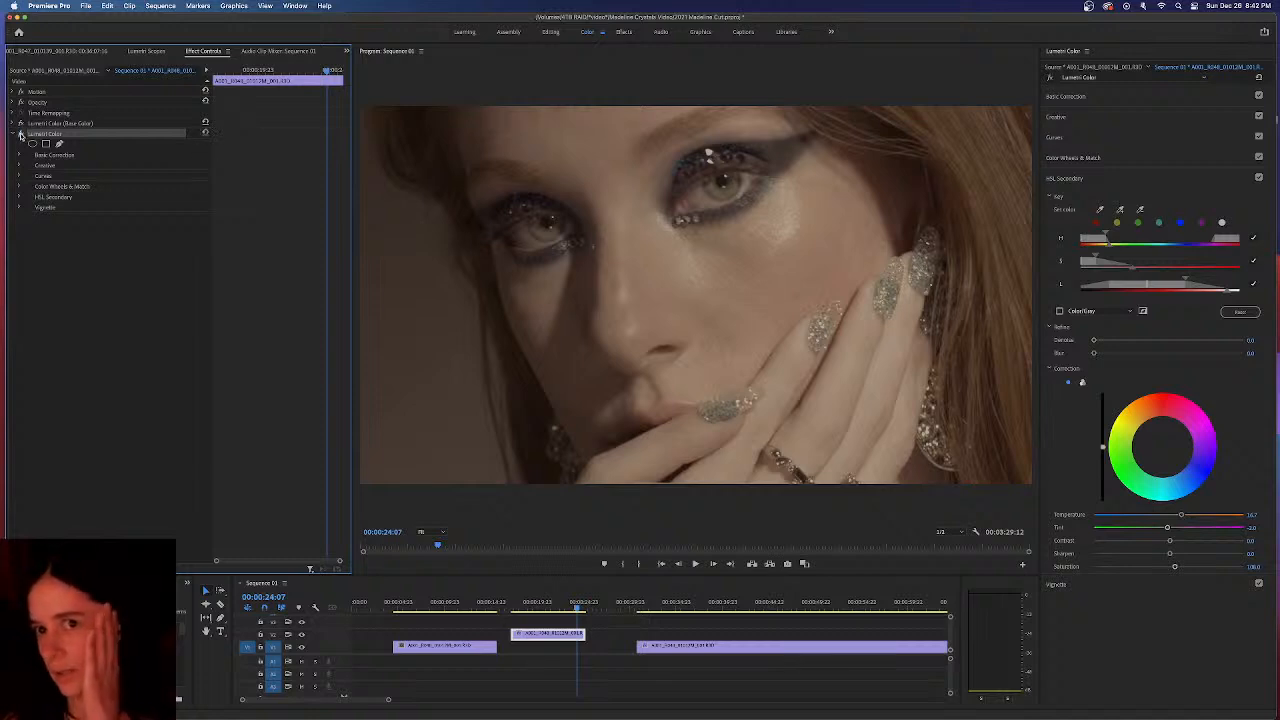
right_click(52, 137)
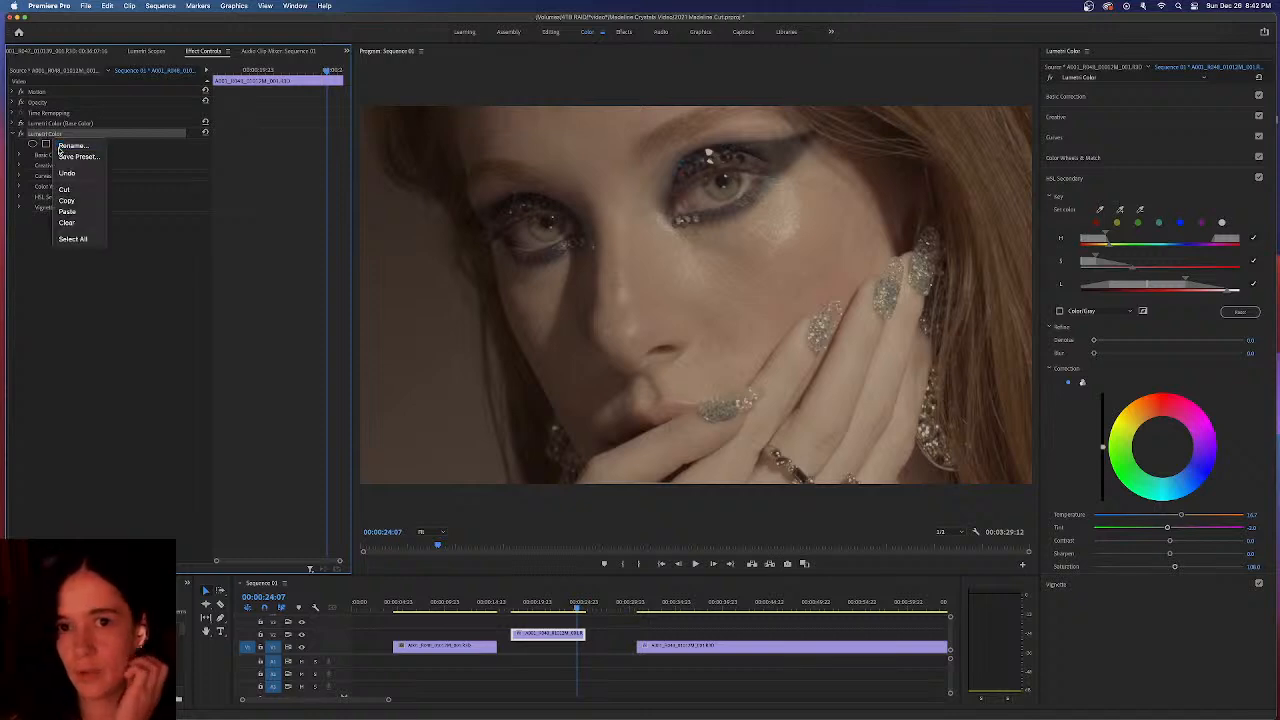
click(58, 148)
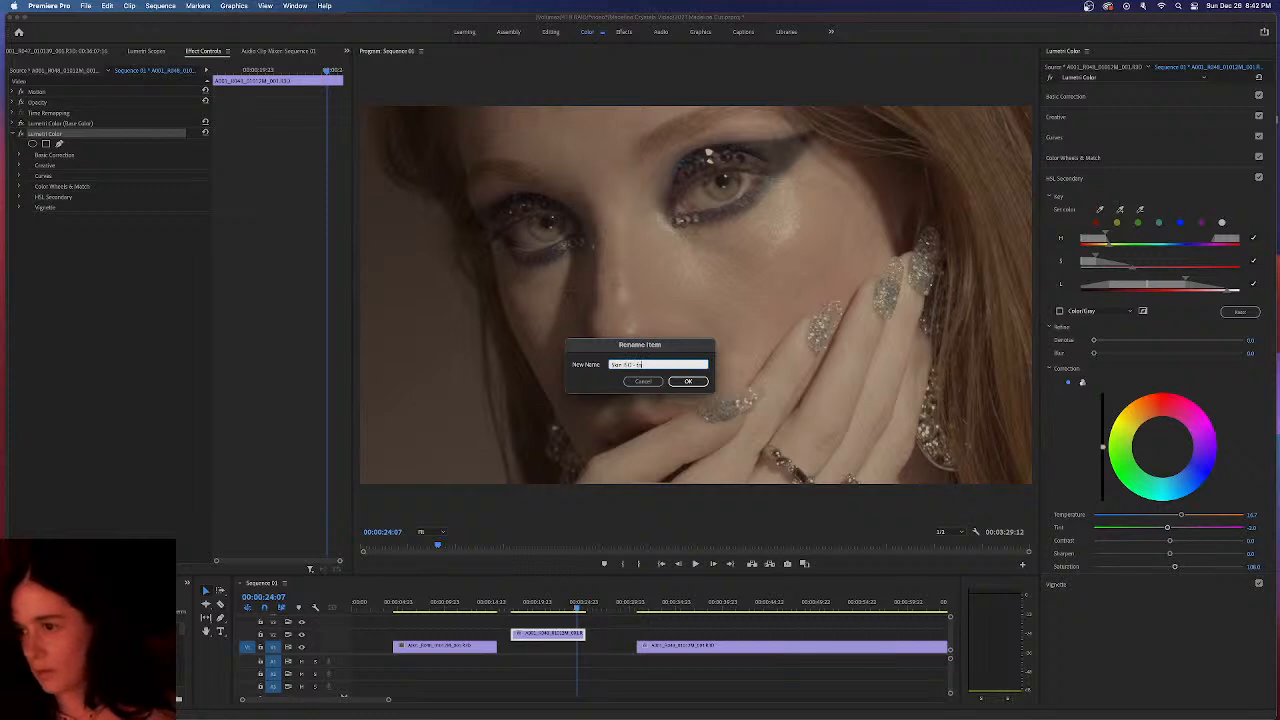
key(Return)
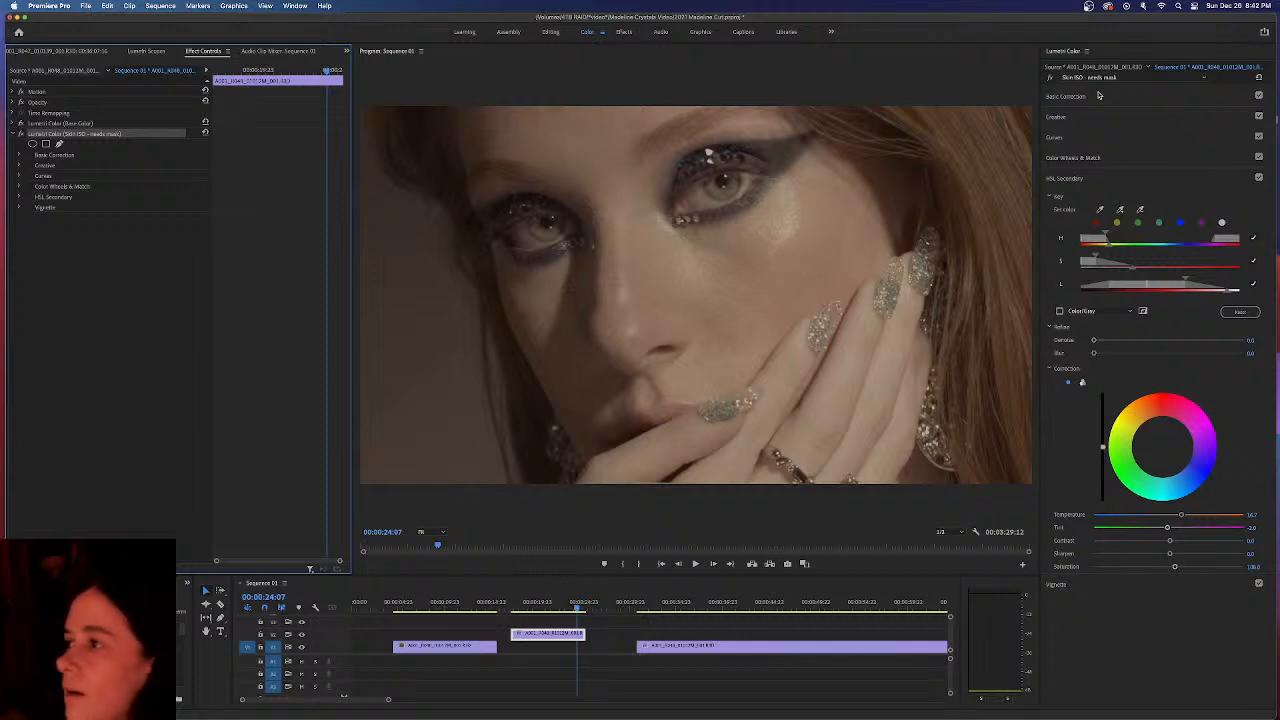
Add another Lumetri Color effect to the clip and choose blue as its HSL Secondary key color
click(1197, 82)
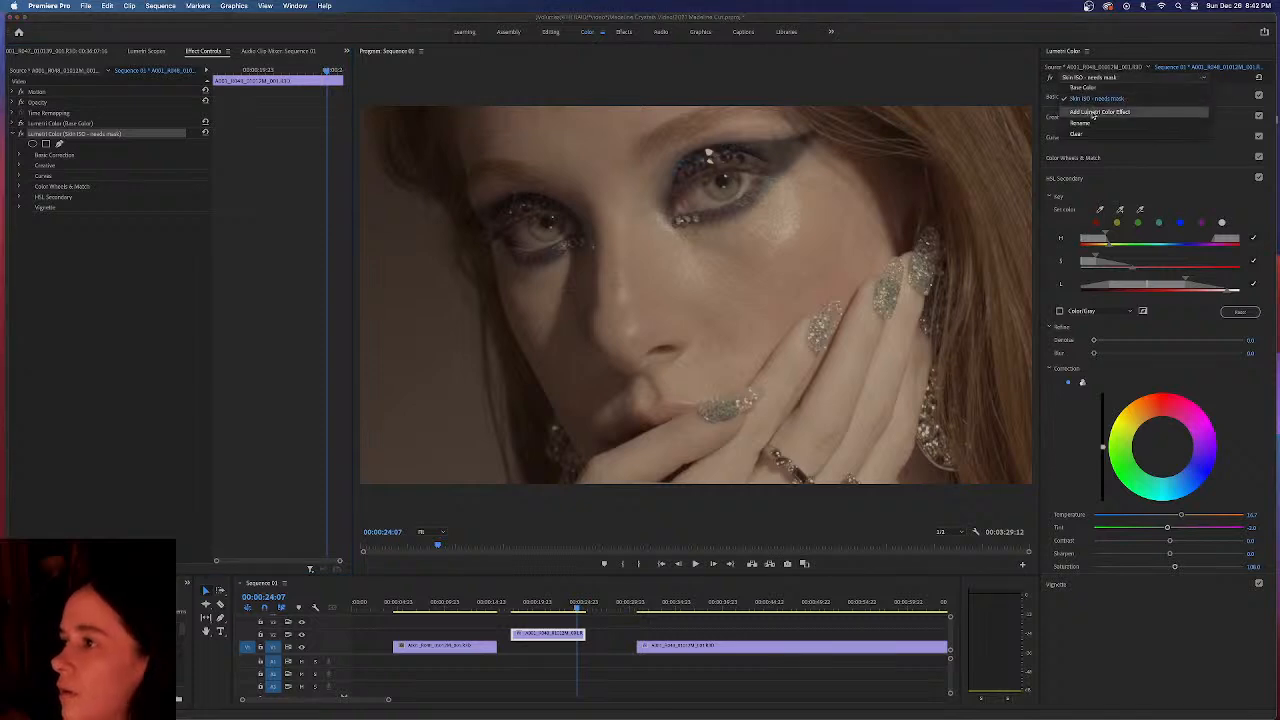
click(1190, 114)
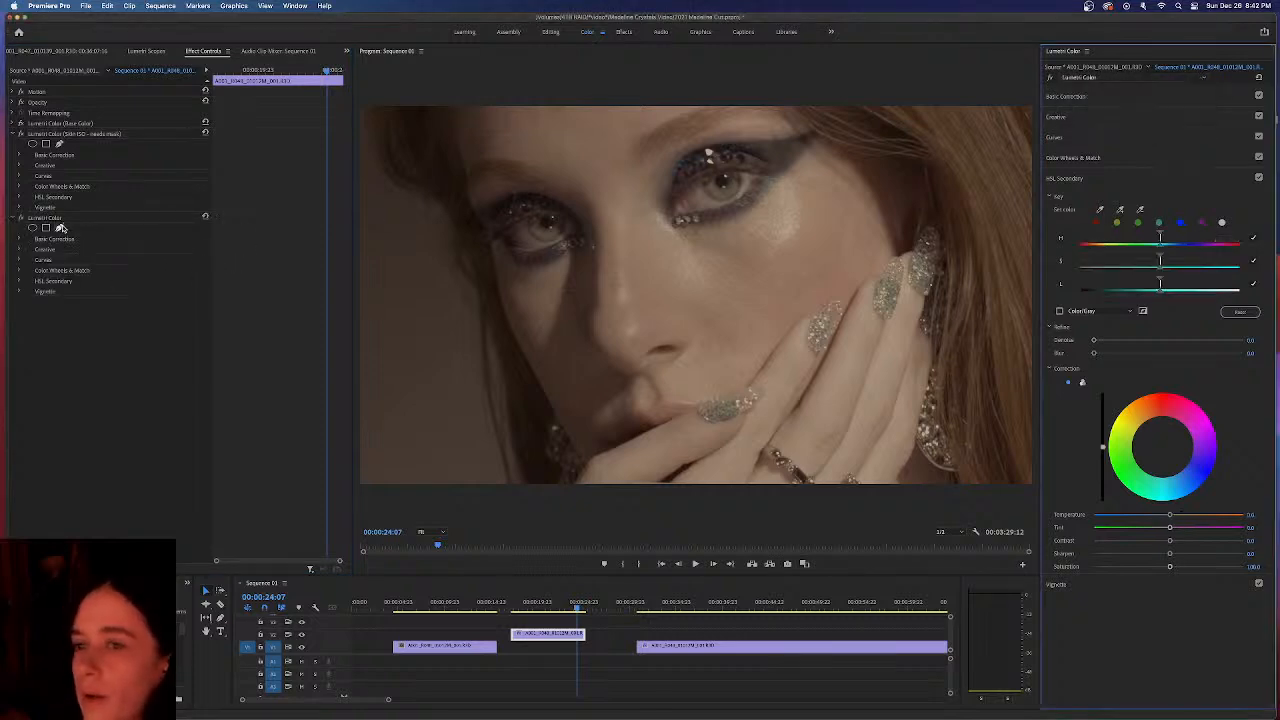
click(1181, 223)
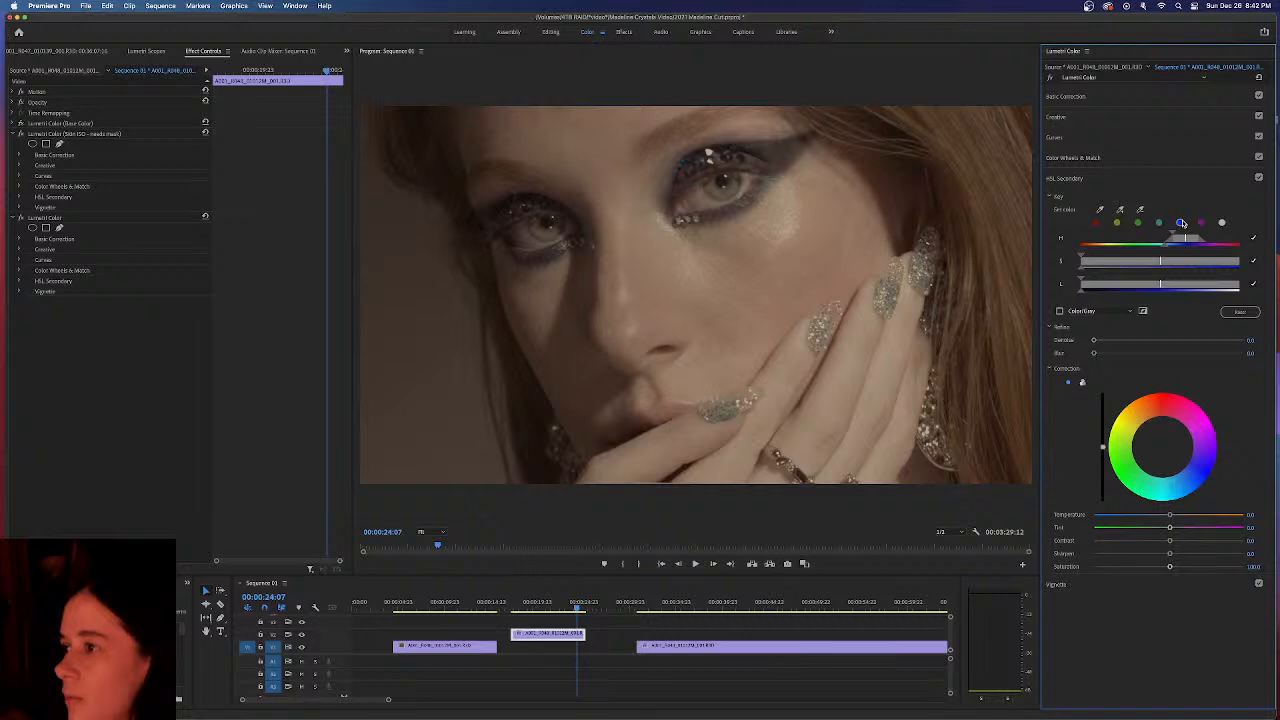
Try a softer hue falloff and a lower saturation range on the blue key, and reset the key
drag(1184, 240, 1167, 264)
drag(1084, 265, 1124, 264)
drag(1238, 270, 1140, 261)
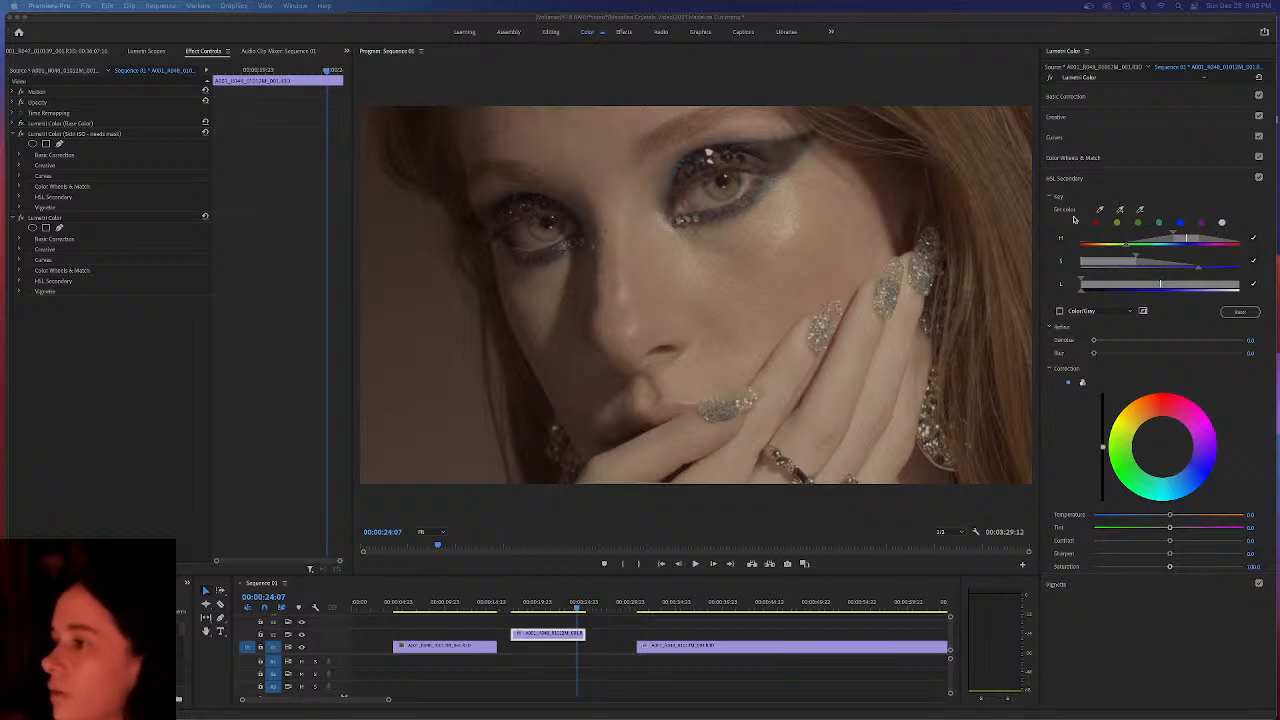
click(1180, 221)
click(1180, 221)
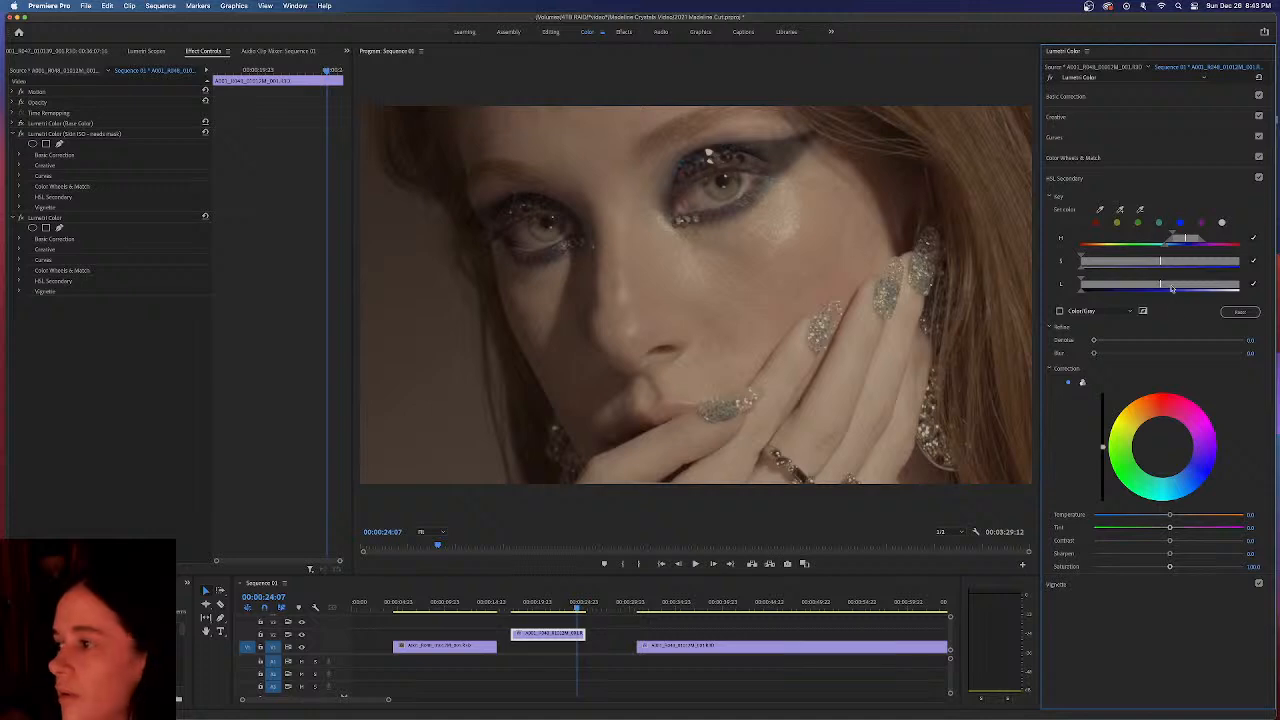
click(1240, 311)
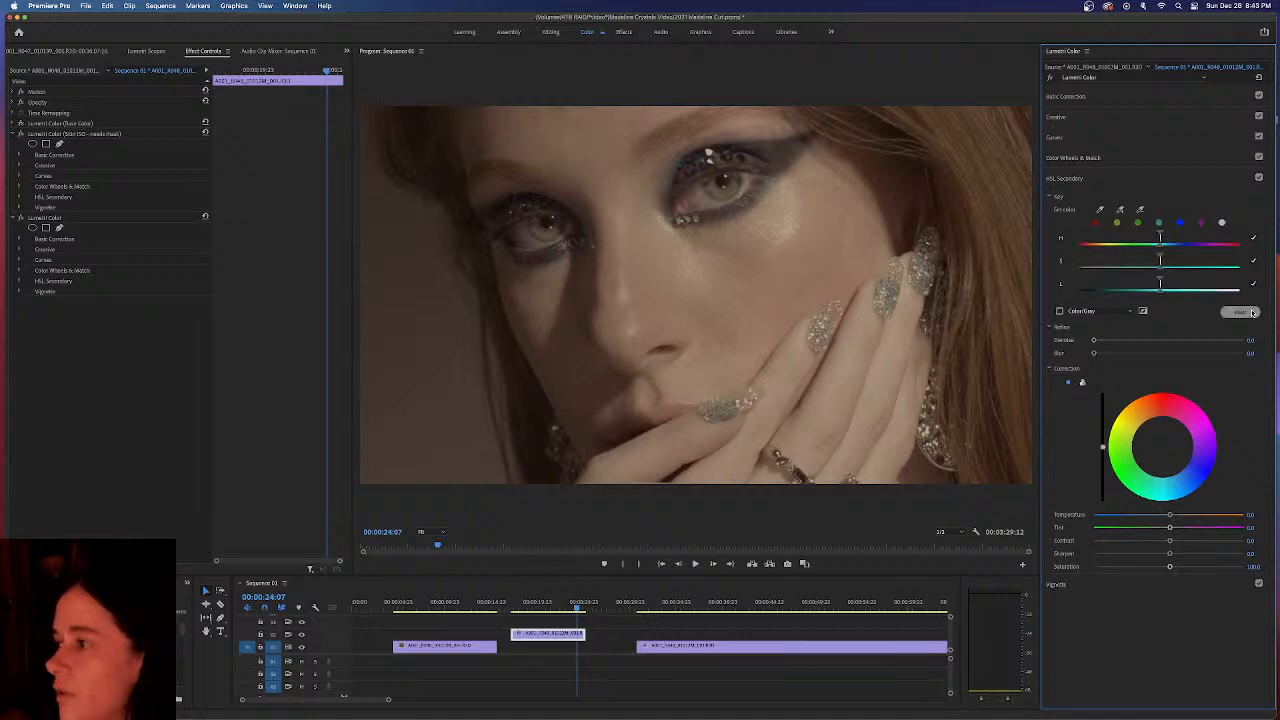
Key the blues again and widen the hue range with a soft falloff, checking the mask on the eye stones
click(1180, 234)
drag(1175, 239, 1191, 241)
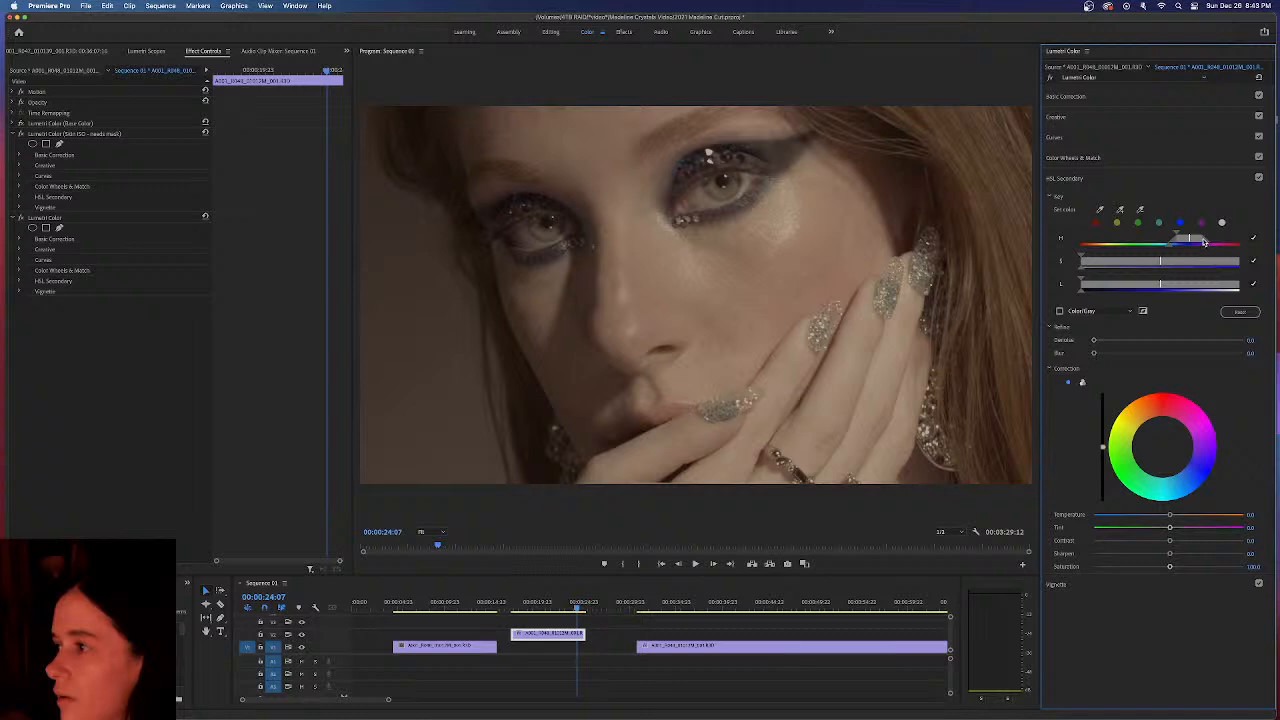
mouse_move(1181, 241)
mouse_down()
mouse_move(1159, 249)
mouse_move(1178, 229)
mouse_move(1169, 236)
mouse_up()
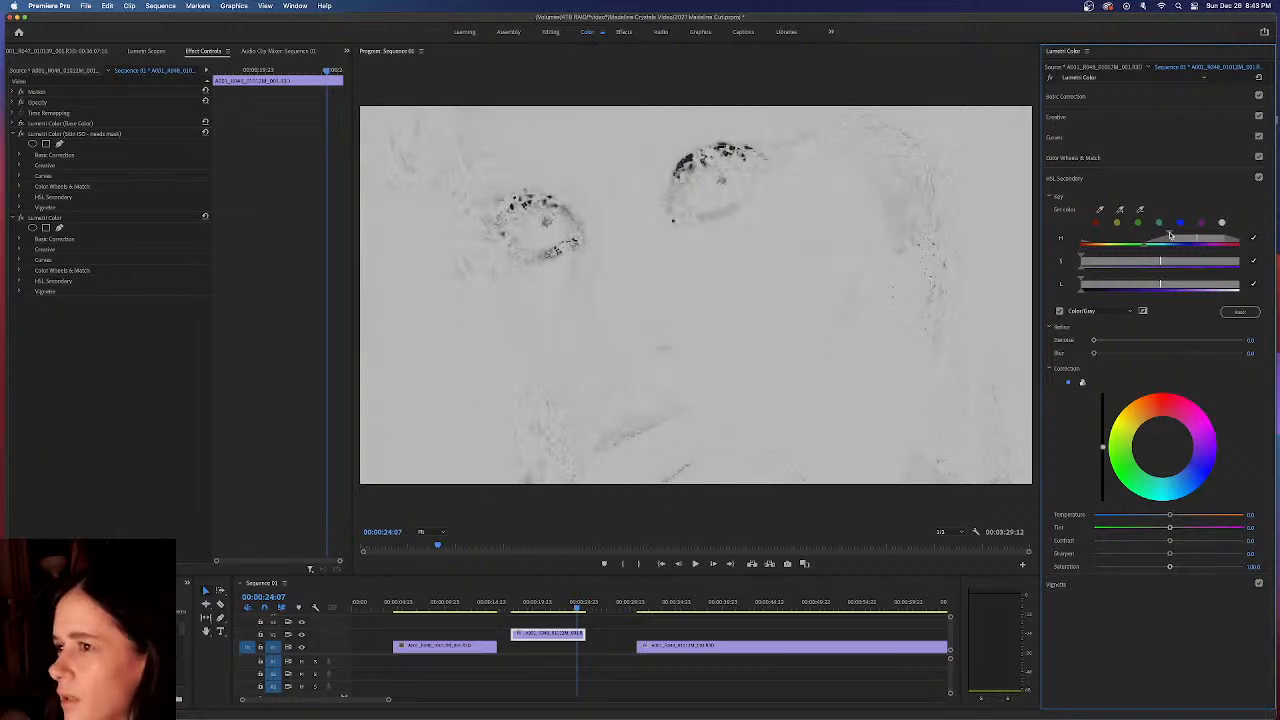
drag(1170, 235, 1170, 235)
Try narrowing the blue key's saturation and luminance ranges
mouse_move(1081, 259)
mouse_down()
mouse_move(1097, 259)
mouse_move(1070, 272)
mouse_up()
drag(1216, 261, 1168, 266)
mouse_move(1081, 282)
mouse_down()
mouse_move(1110, 280)
mouse_move(1082, 281)
mouse_up()
drag(1190, 287, 1140, 280)
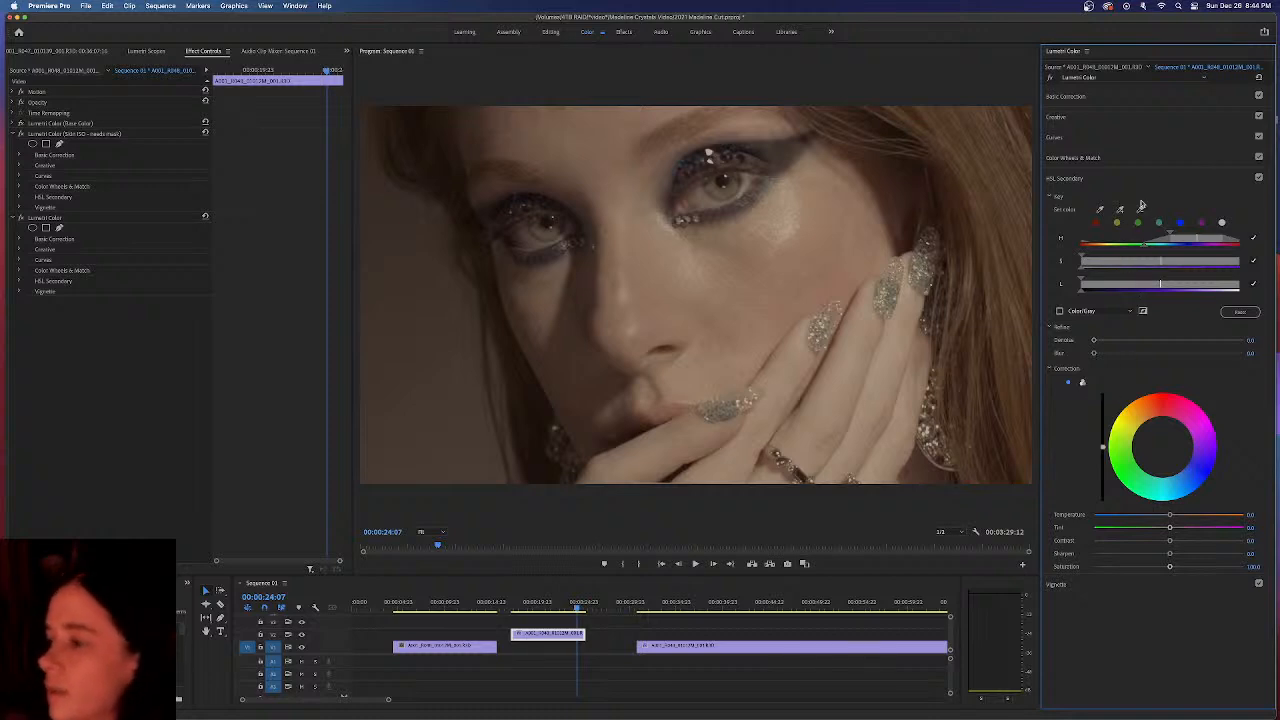
Try cooler temperatures on the keyed blues, compare the effect, and set the temperature back to 0
drag(1171, 516, 1127, 519)
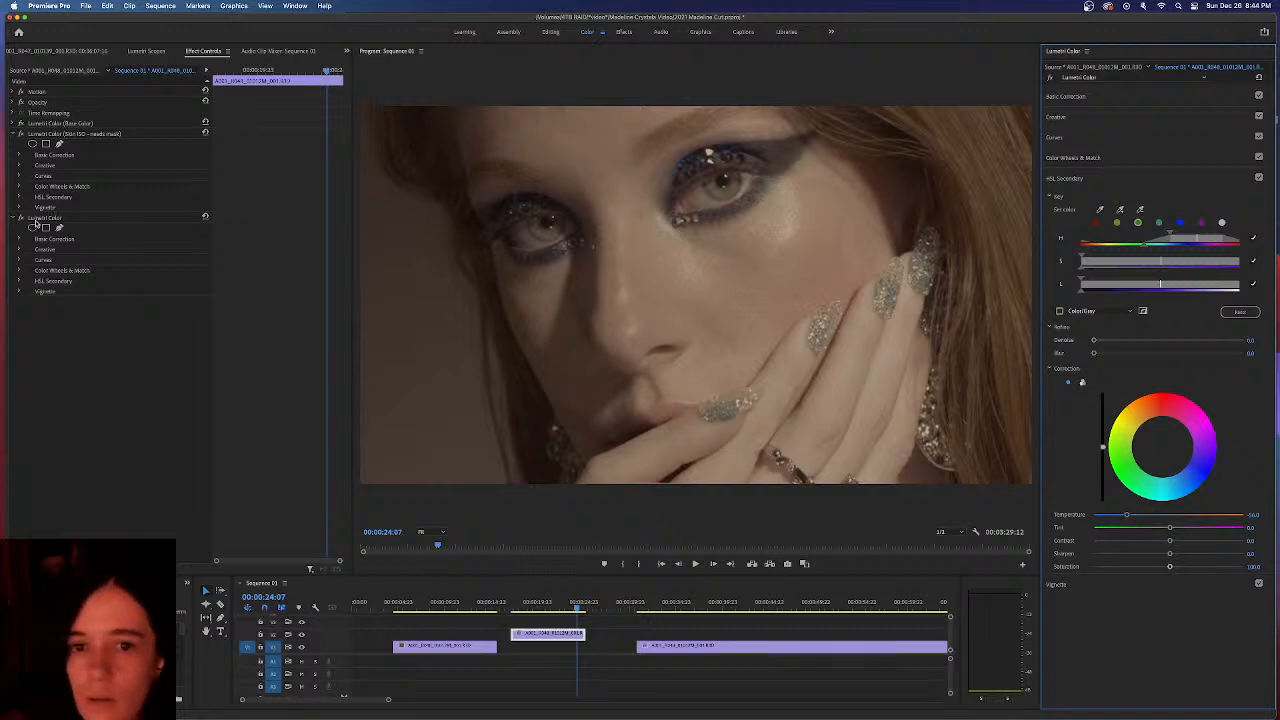
click(17, 221)
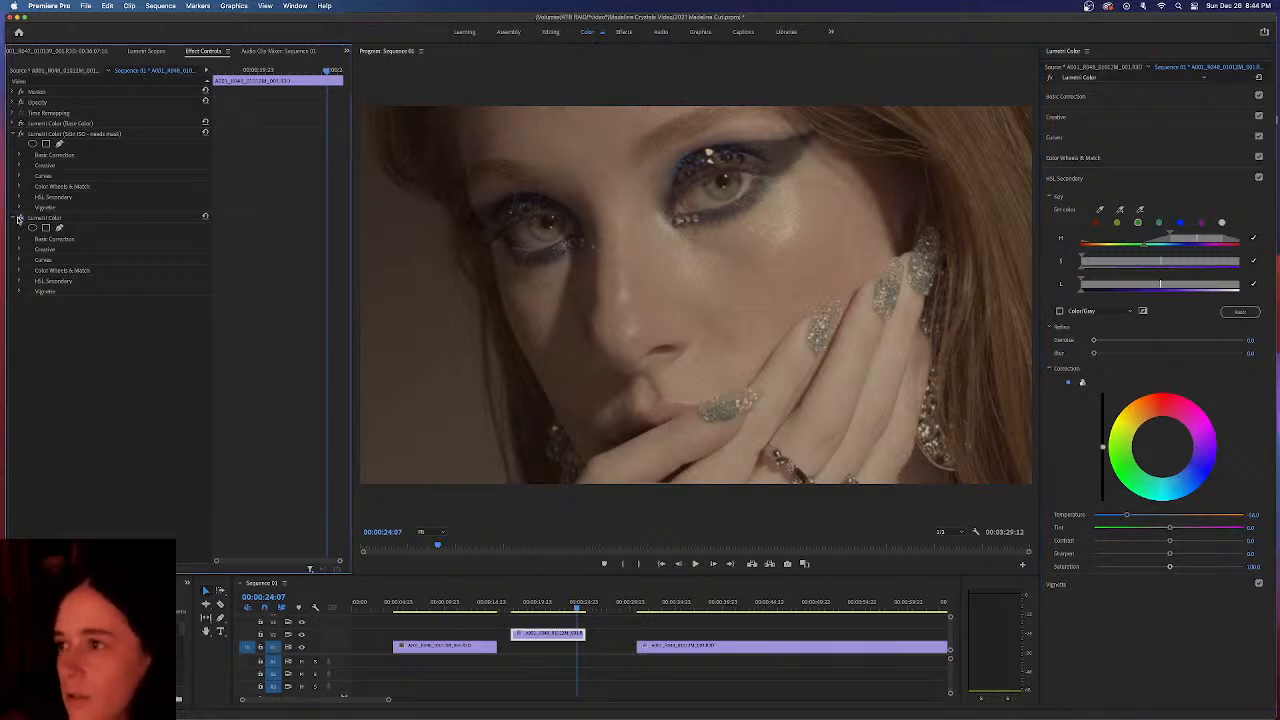
drag(1127, 516, 1145, 514)
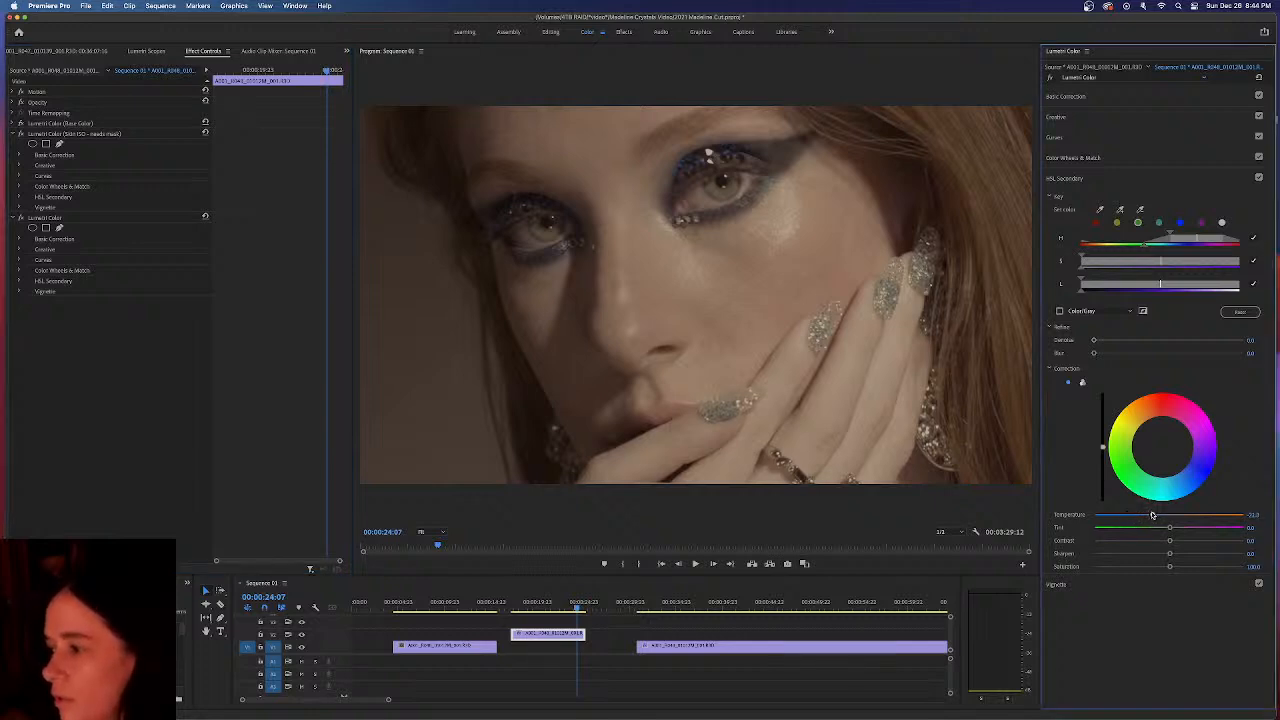
click(1257, 514)
text(0)
key(Return)
Raise the keyed blues' saturation to about 114 with the color wheel near neutral, and compare the effect off and on
drag(1138, 415, 1164, 470)
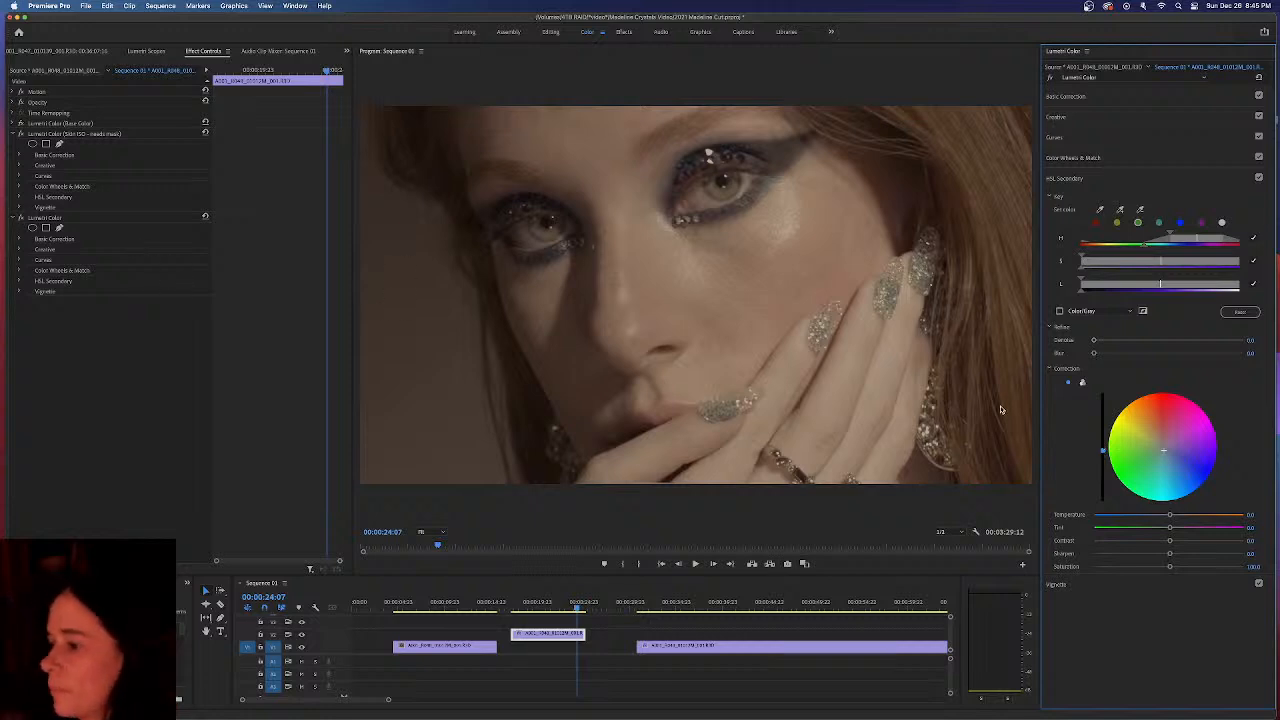
drag(1172, 567, 1179, 568)
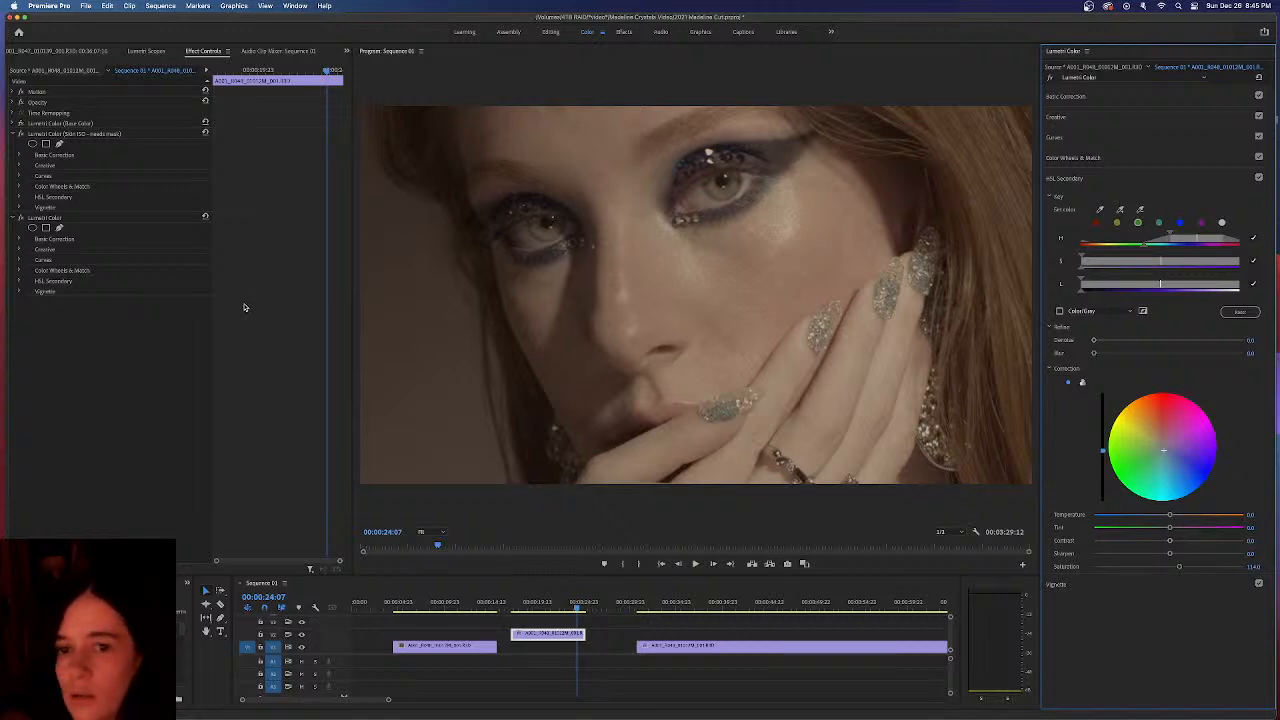
click(20, 219)
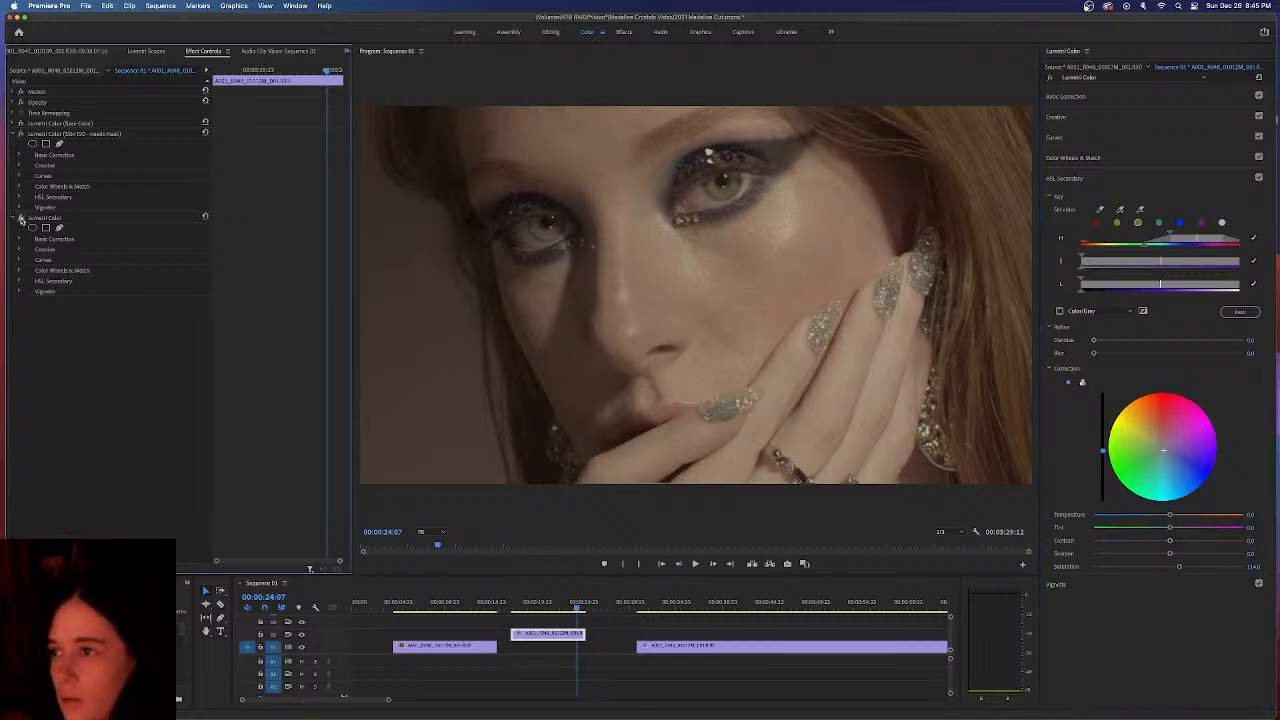
click(20, 219)
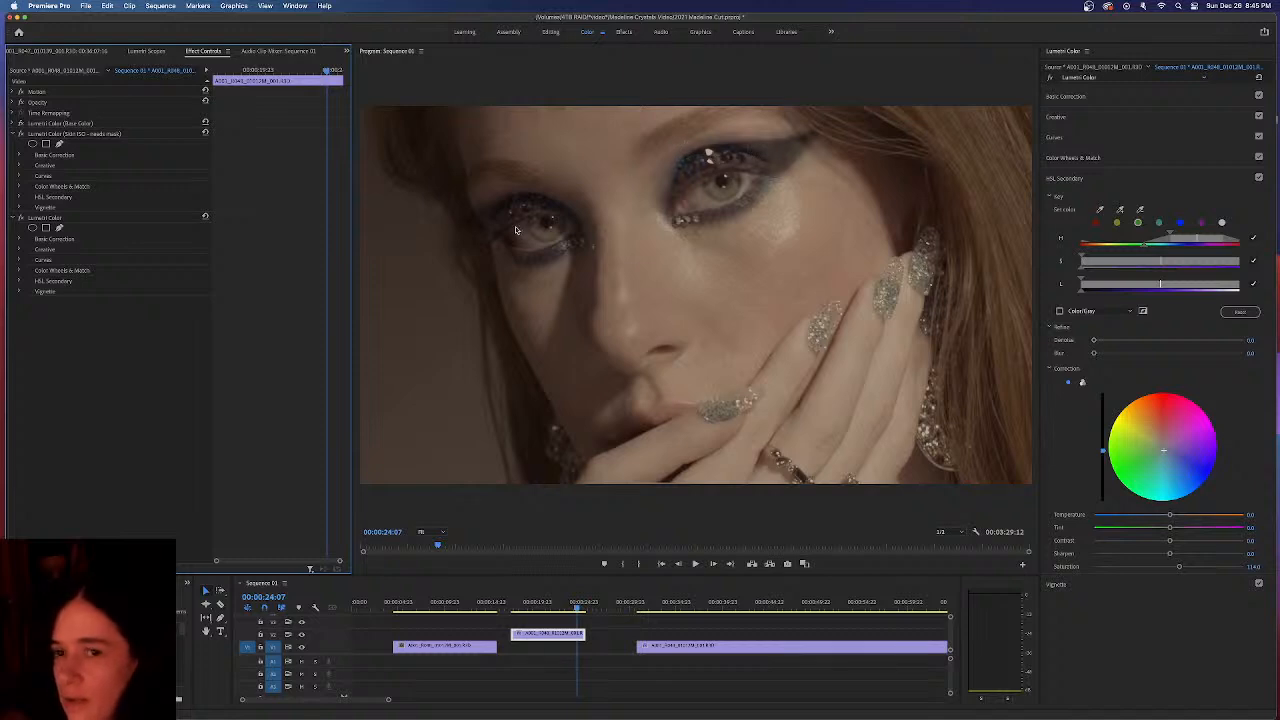
click(20, 219)
click(20, 219)
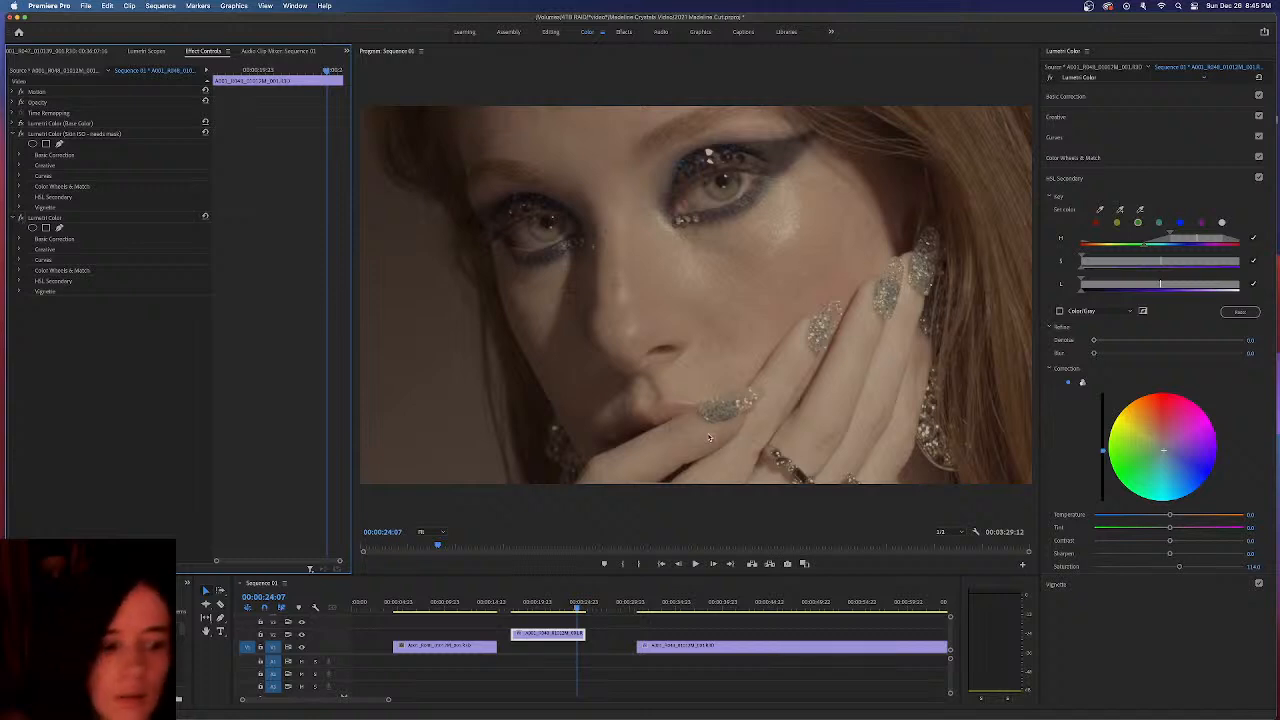
Compare the image with the skin correction and the blue correction each switched off and on
click(20, 134)
click(20, 133)
click(20, 133)
click(20, 133)
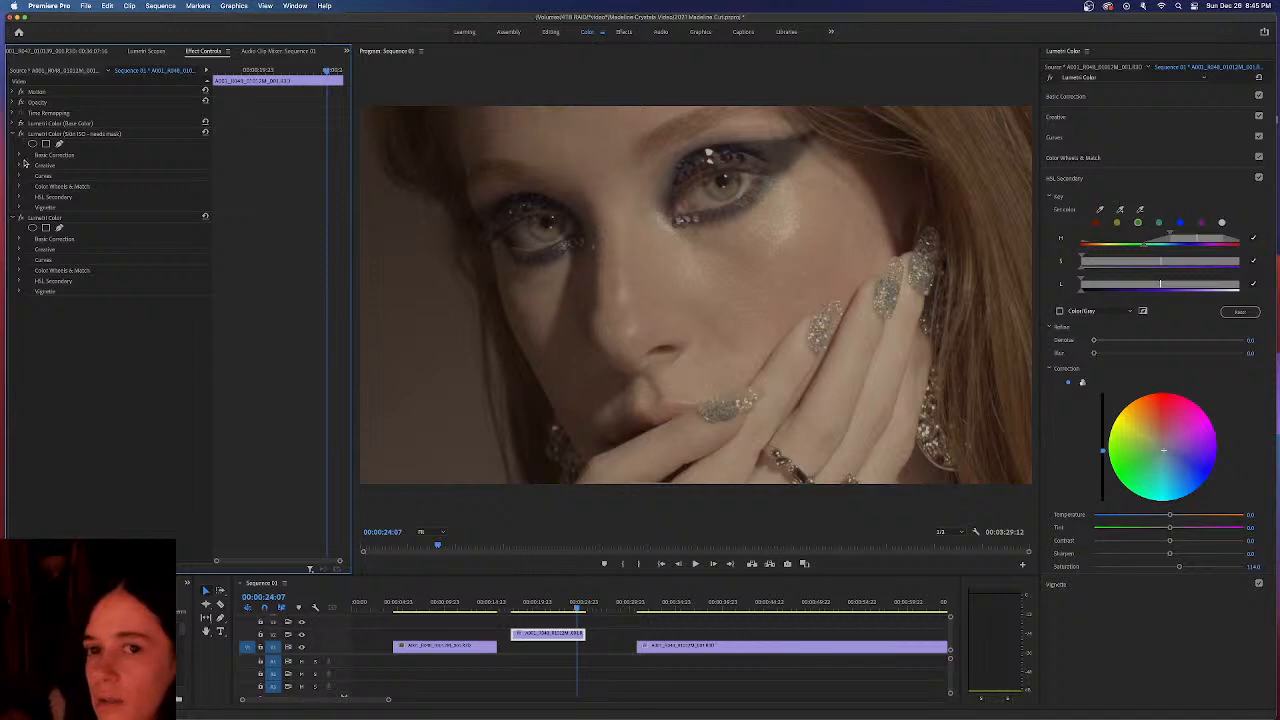
click(21, 218)
click(21, 218)
click(21, 218)
click(21, 218)
click(21, 218)
click(21, 218)
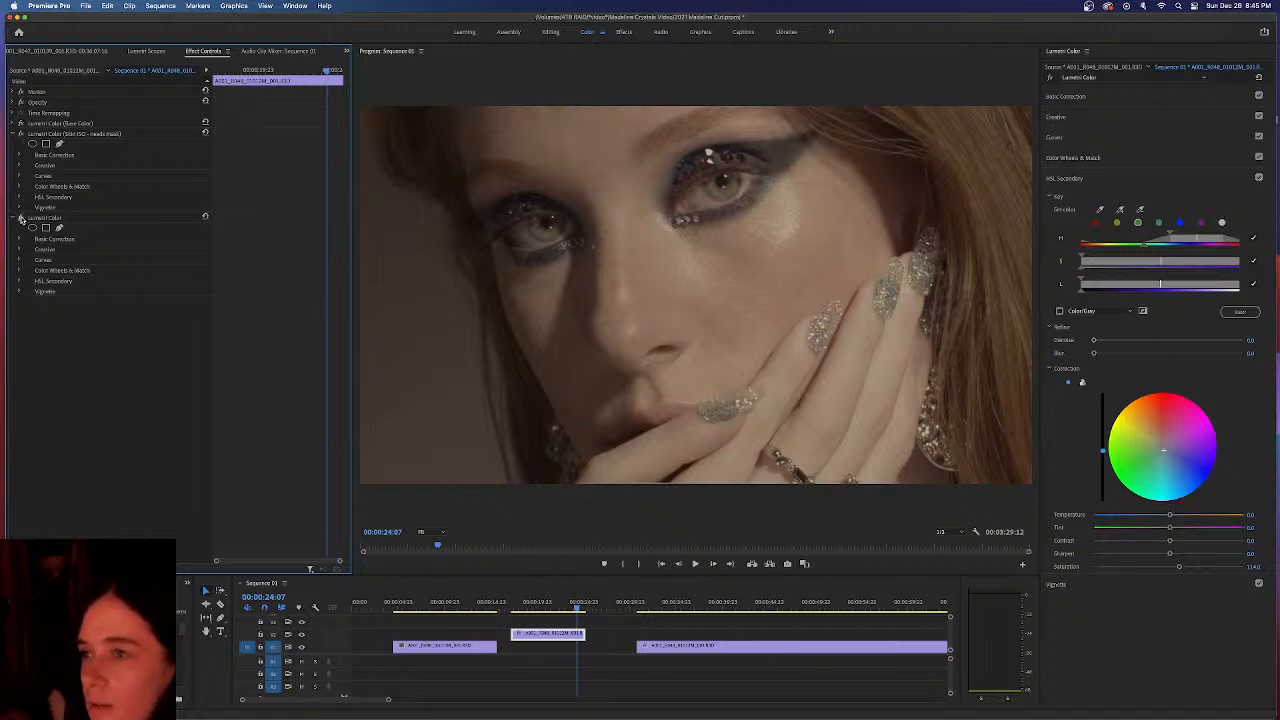
Rename the blue correction effect Eye Stone Color and collapse its settings
click(36, 218)
right_click(40, 220)
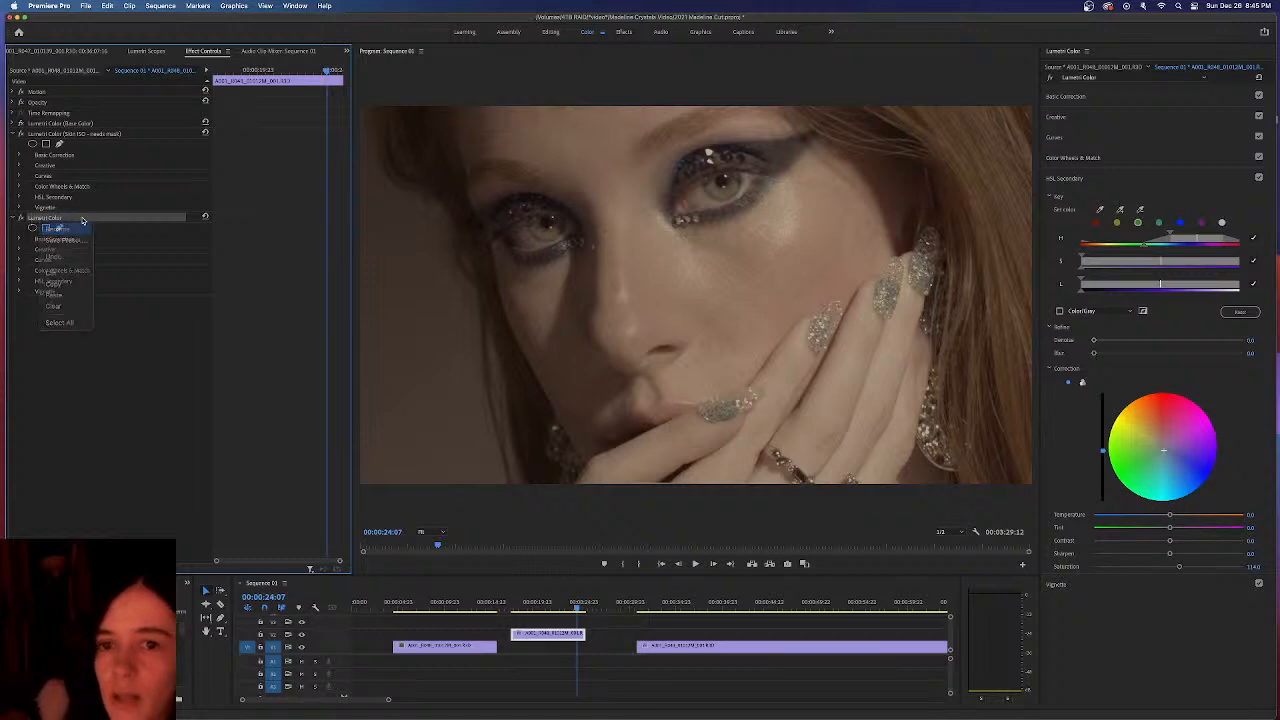
click(58, 229)
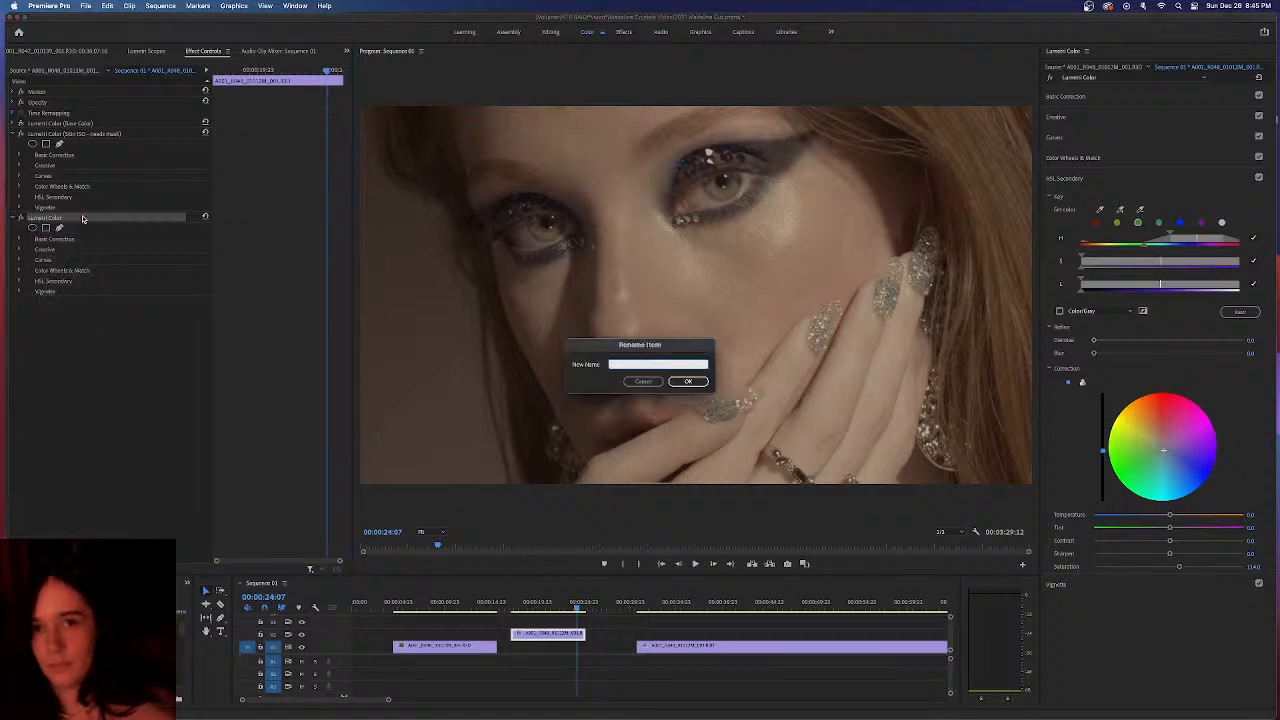
text(L)
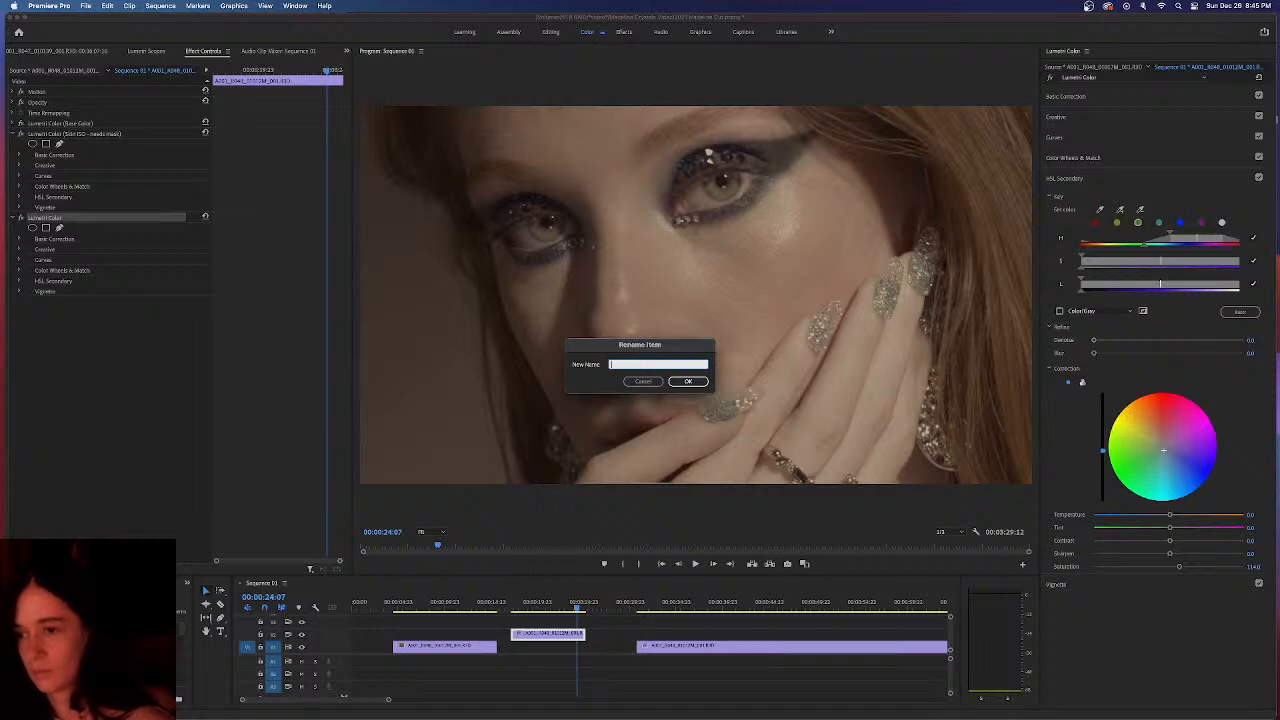
text(ye Stone)
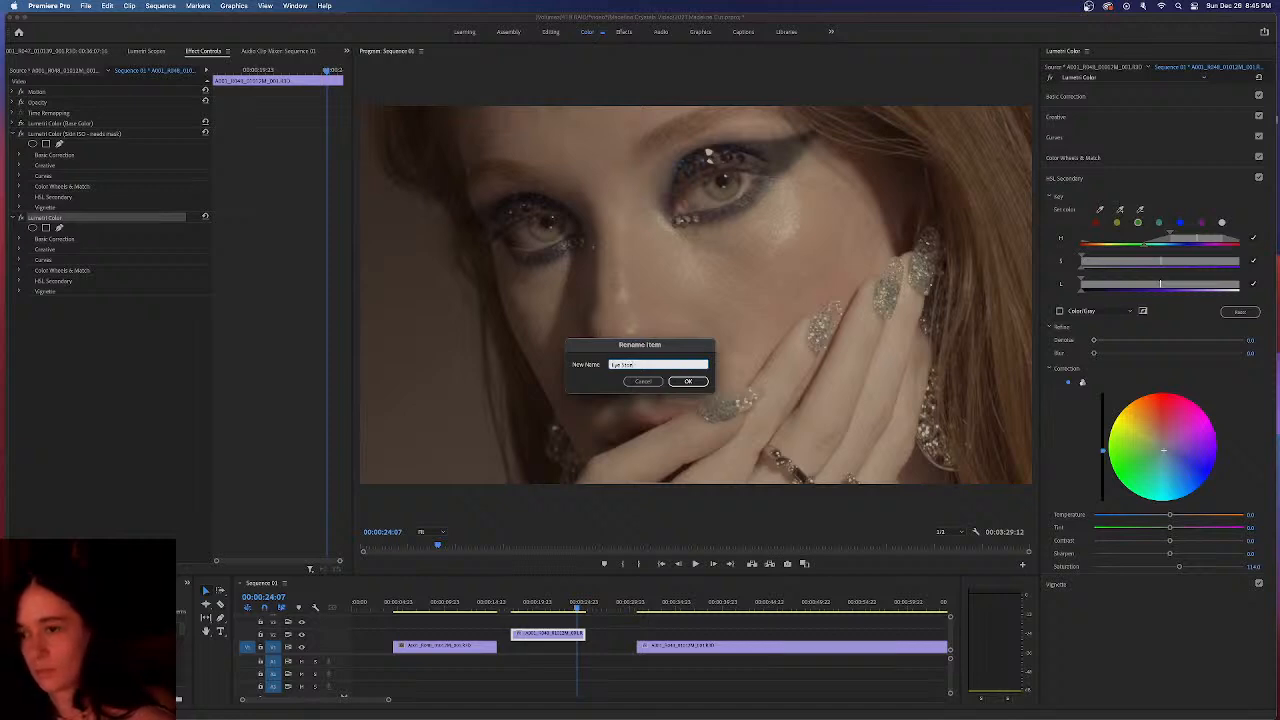
text(sor)
key(Return)
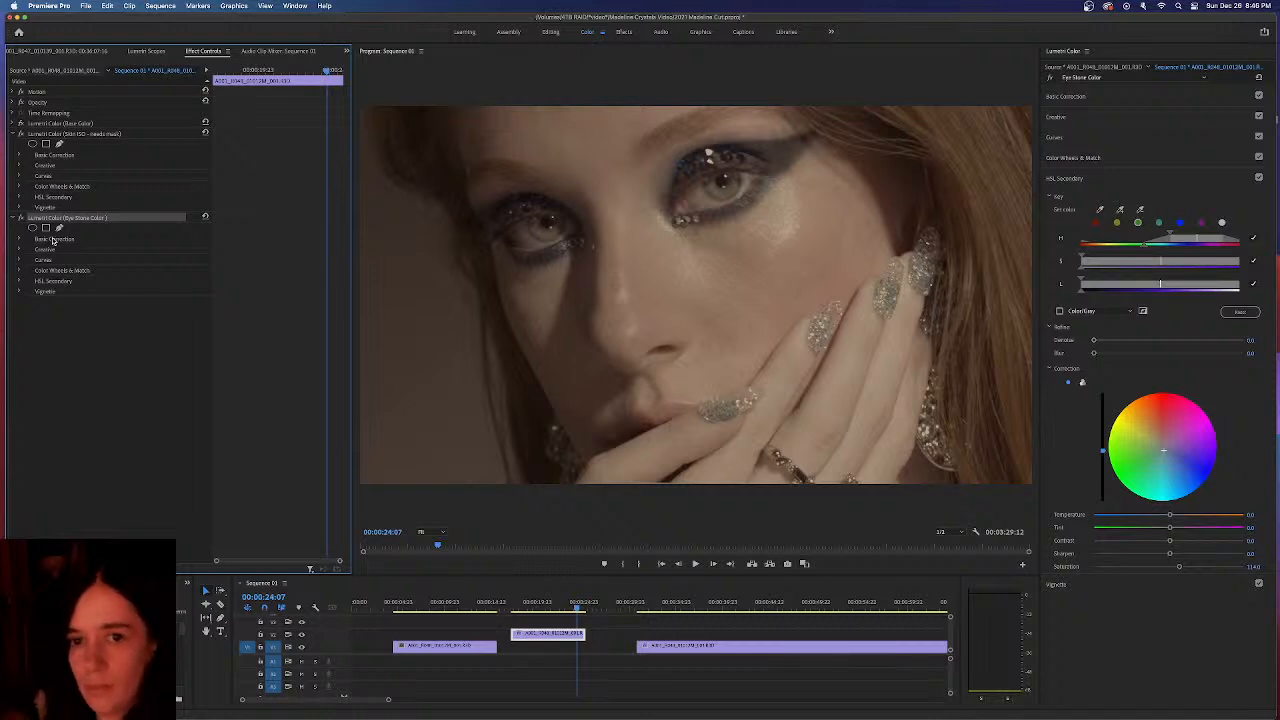
click(12, 218)
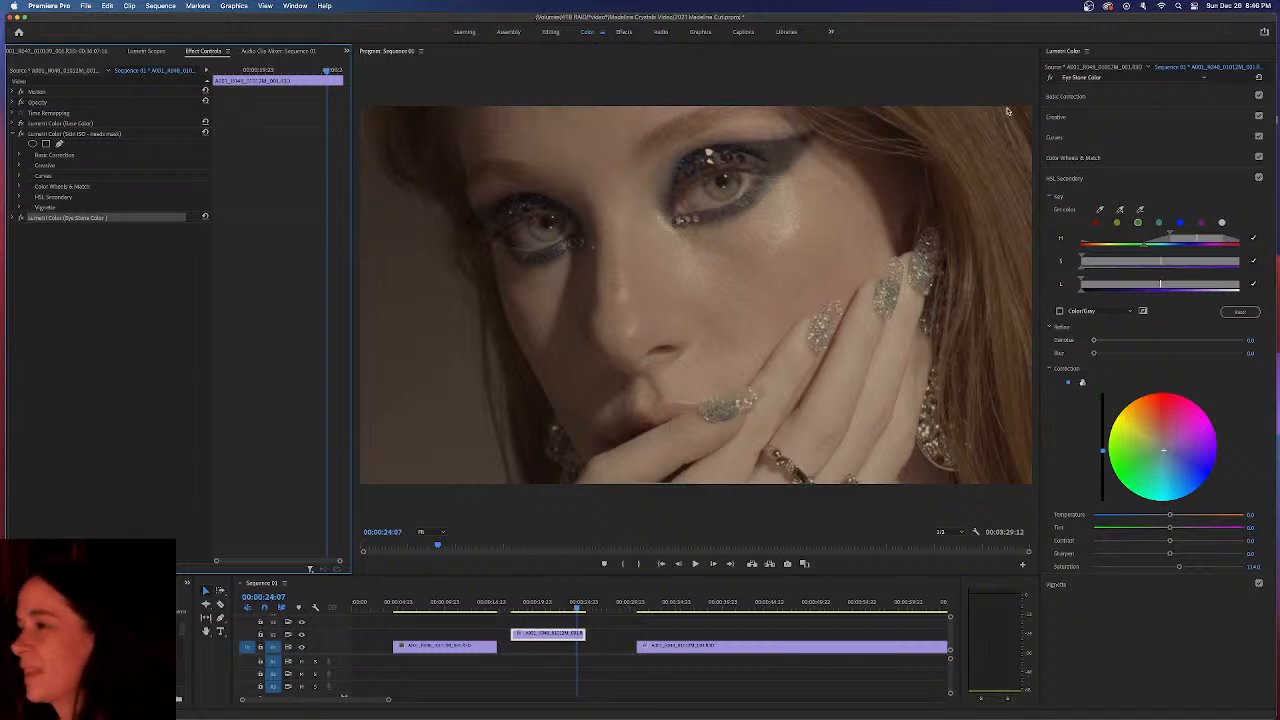
Add another Lumetri Color effect and sample the dark eyeliner wing beside the eye as its HSL key
click(1161, 78)
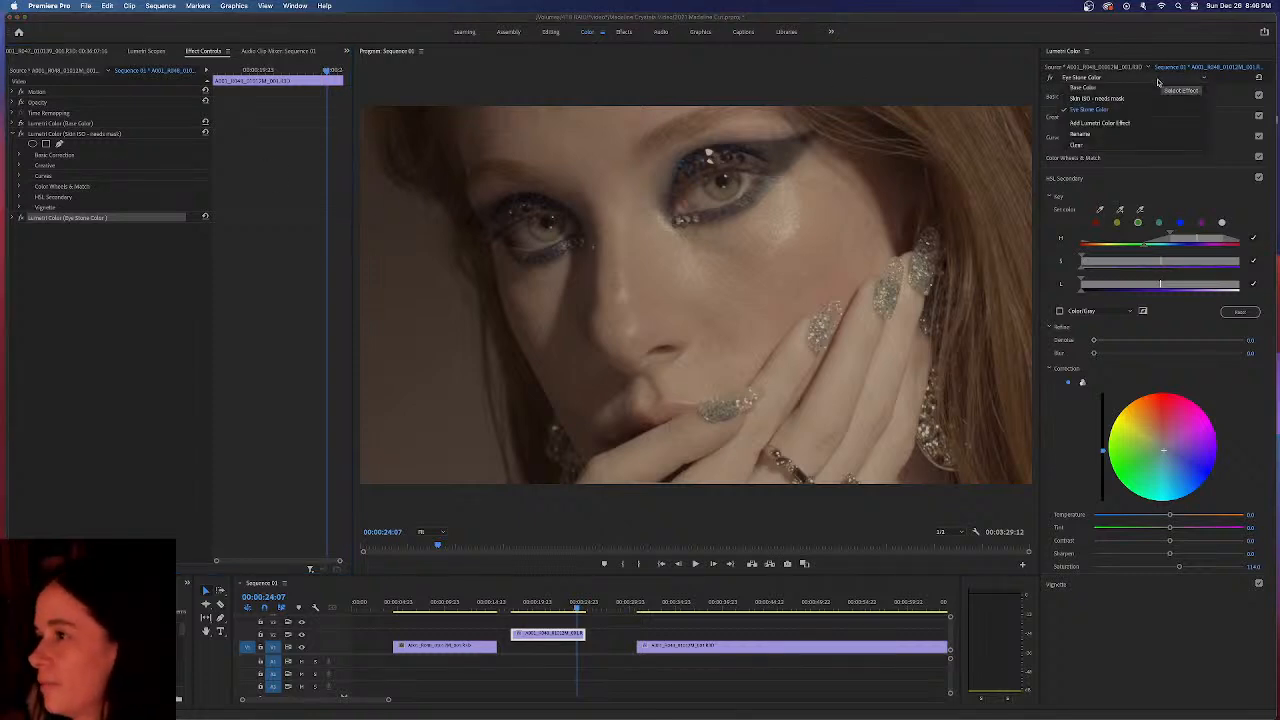
click(1100, 123)
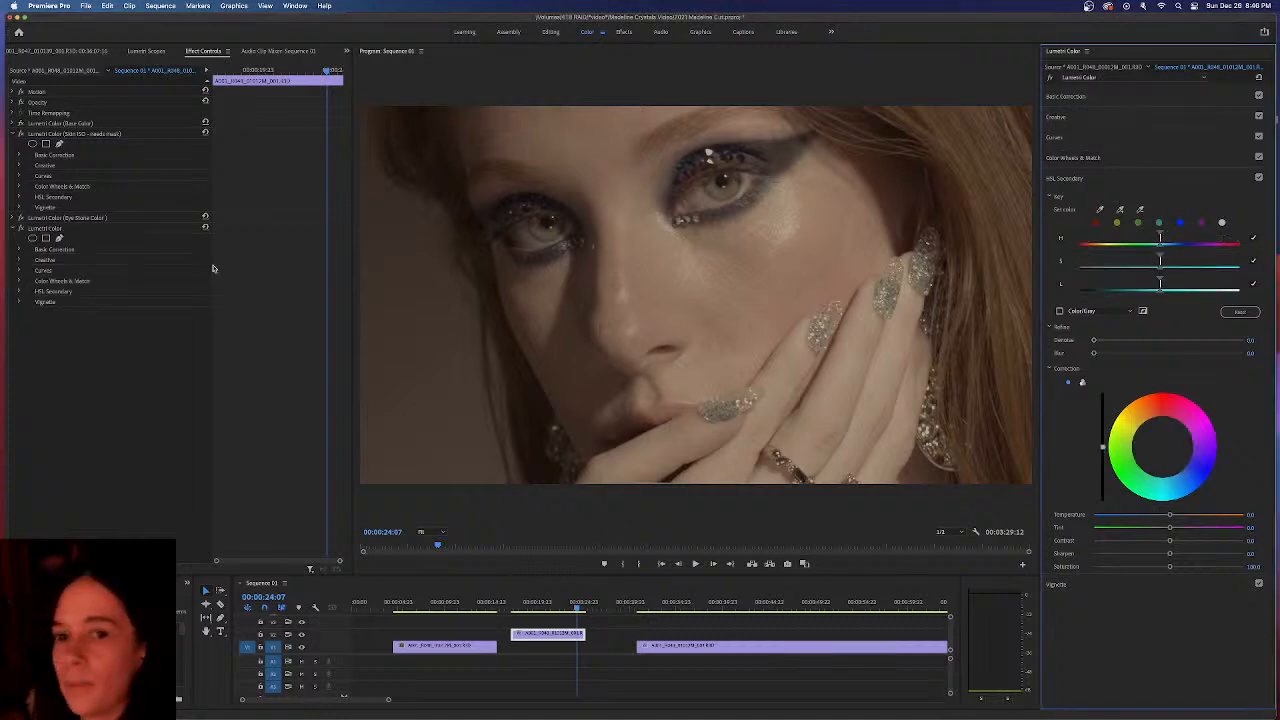
click(46, 229)
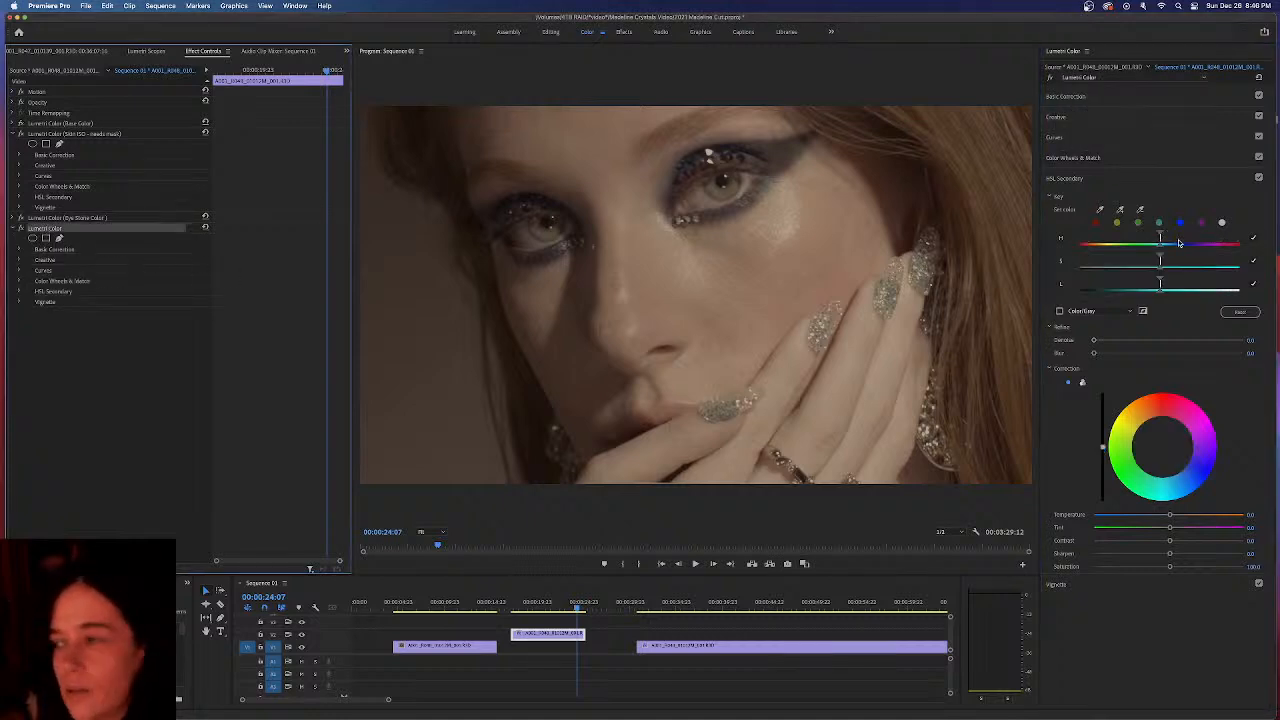
click(1122, 210)
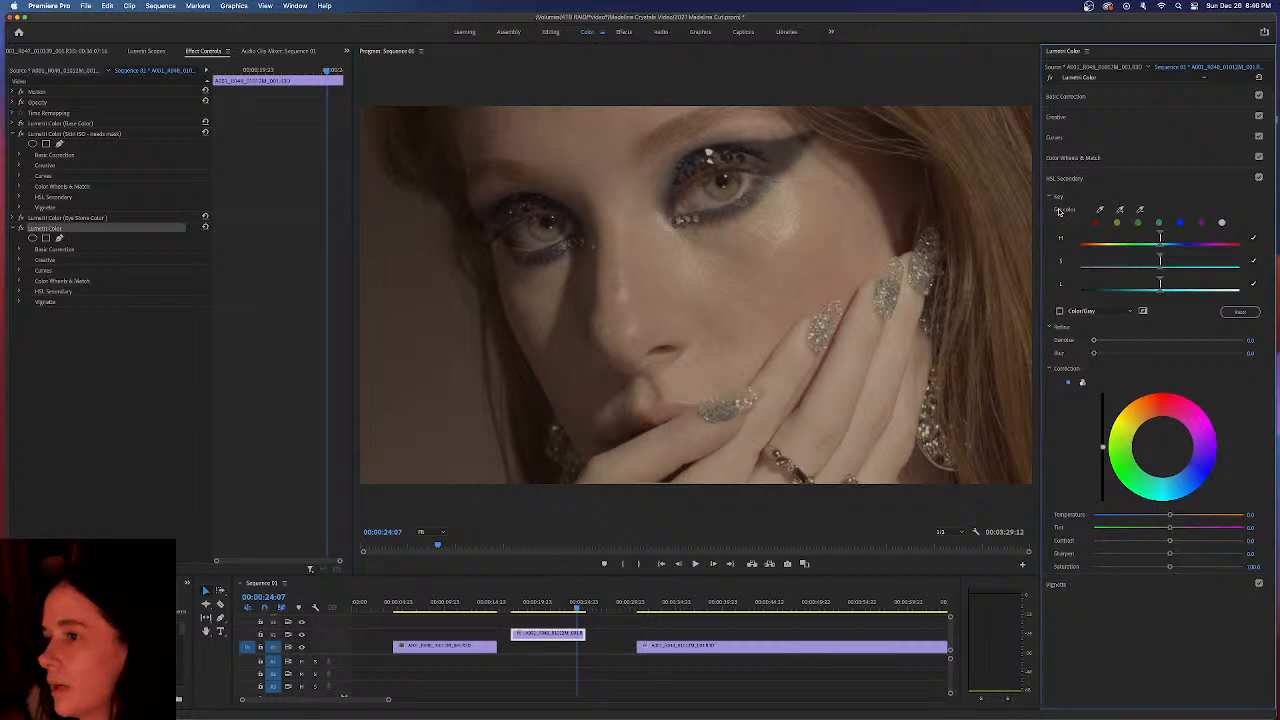
click(1120, 211)
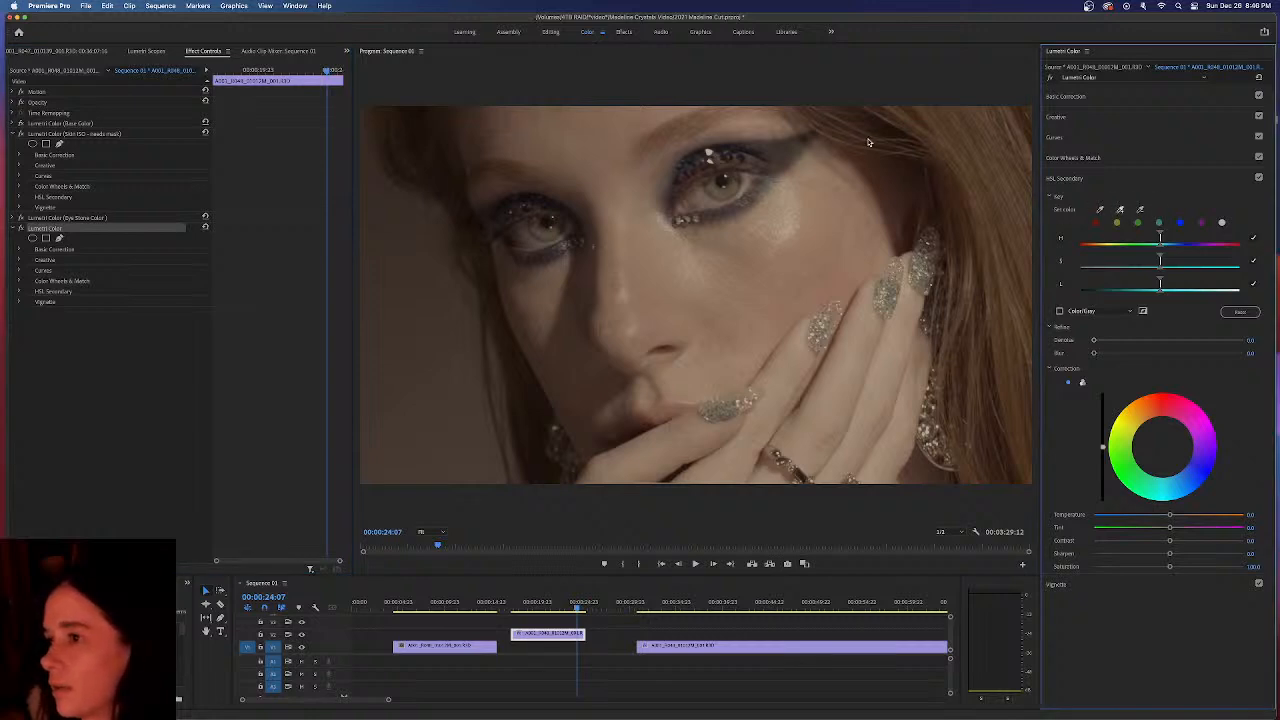
click(783, 155)
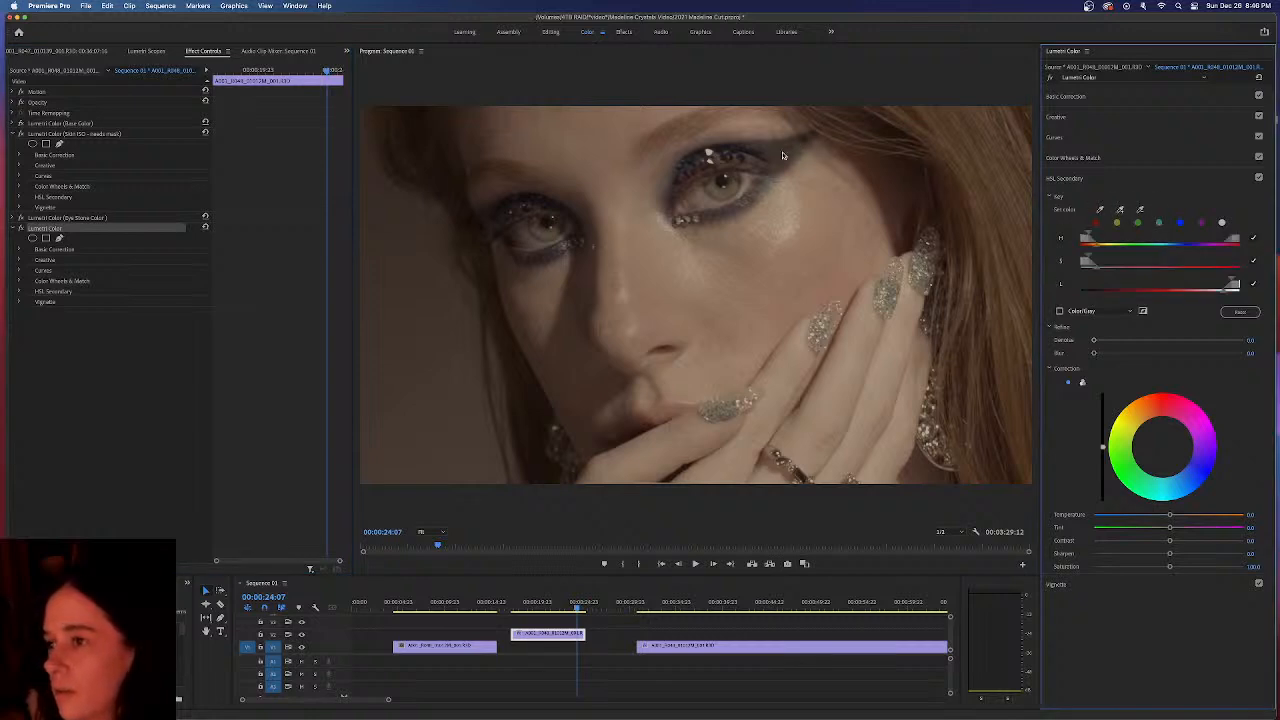
Broaden the eyeliner key's hue, saturation and luminance ranges with wider falloffs
drag(1090, 240, 1222, 283)
drag(1192, 285, 1144, 274)
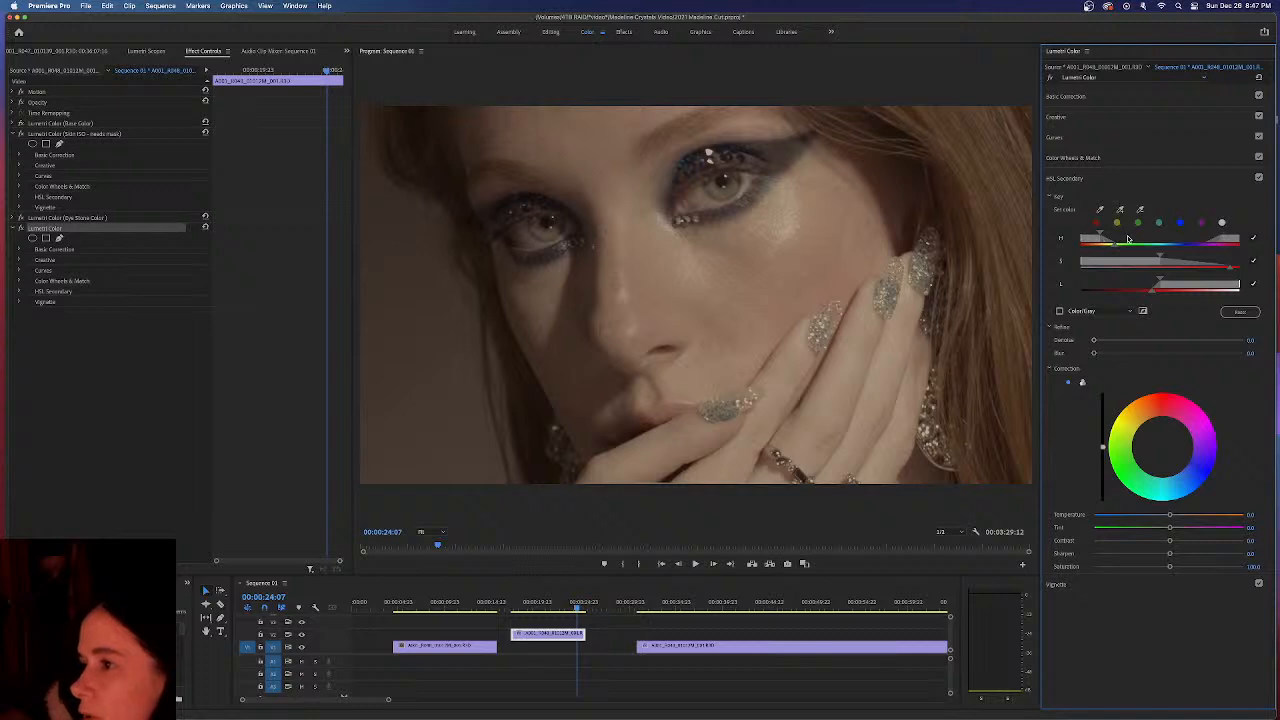
drag(1106, 243, 1140, 248)
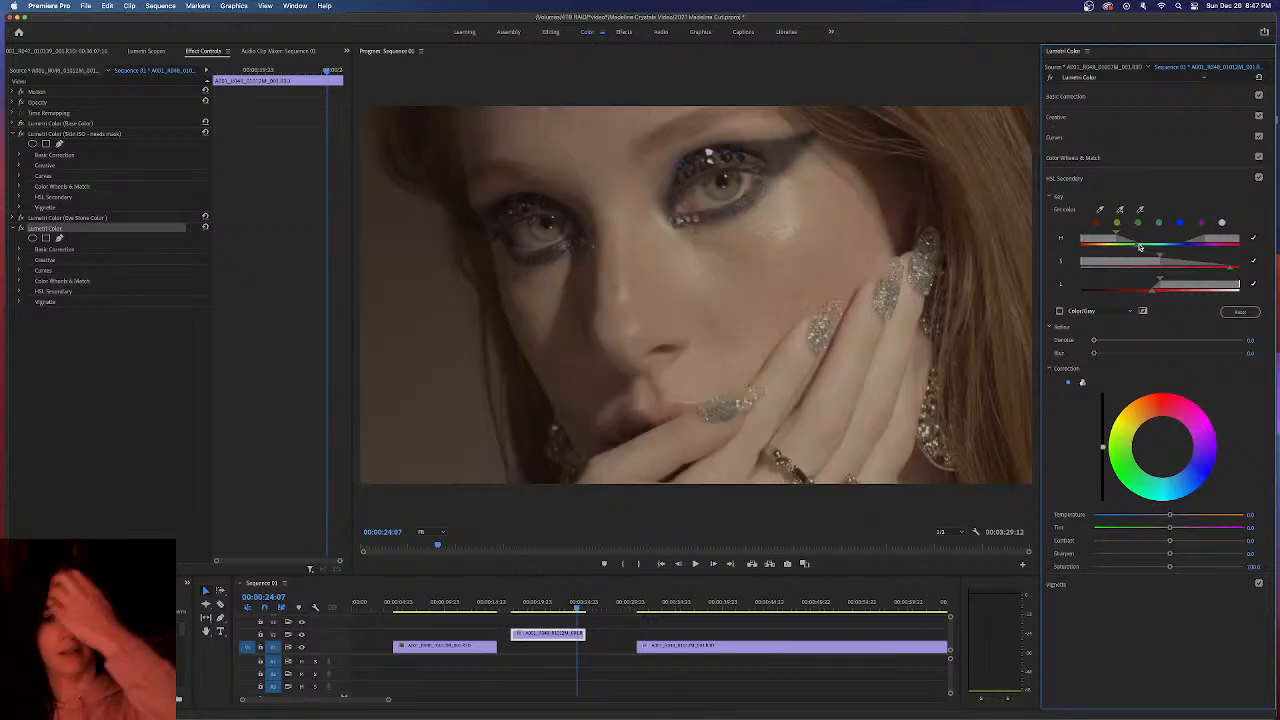